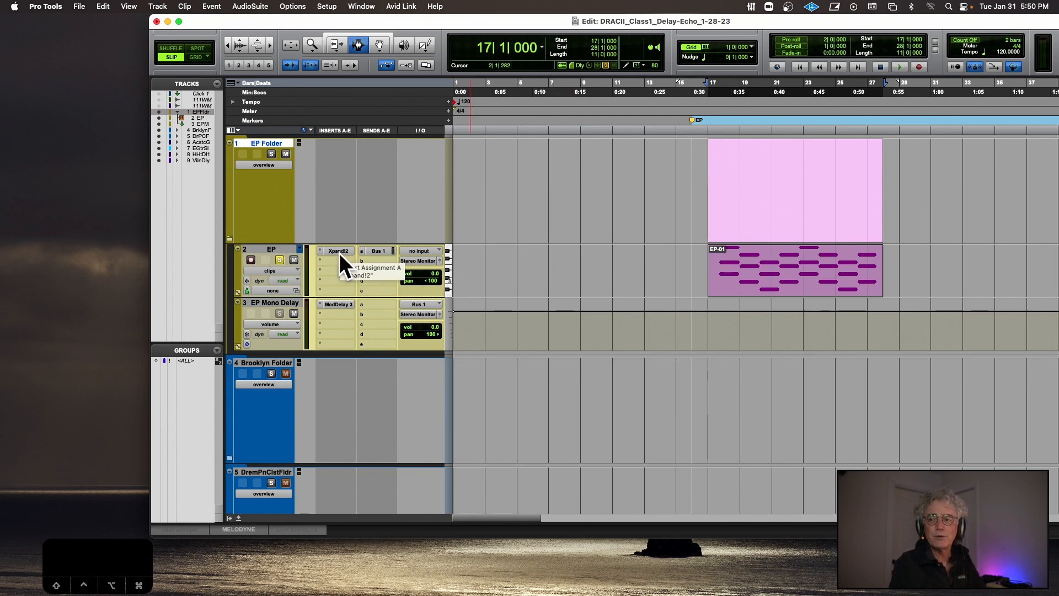
- Play the EP clip from just after its start in bar 17, with a closer view of the timeline
click(719, 254)
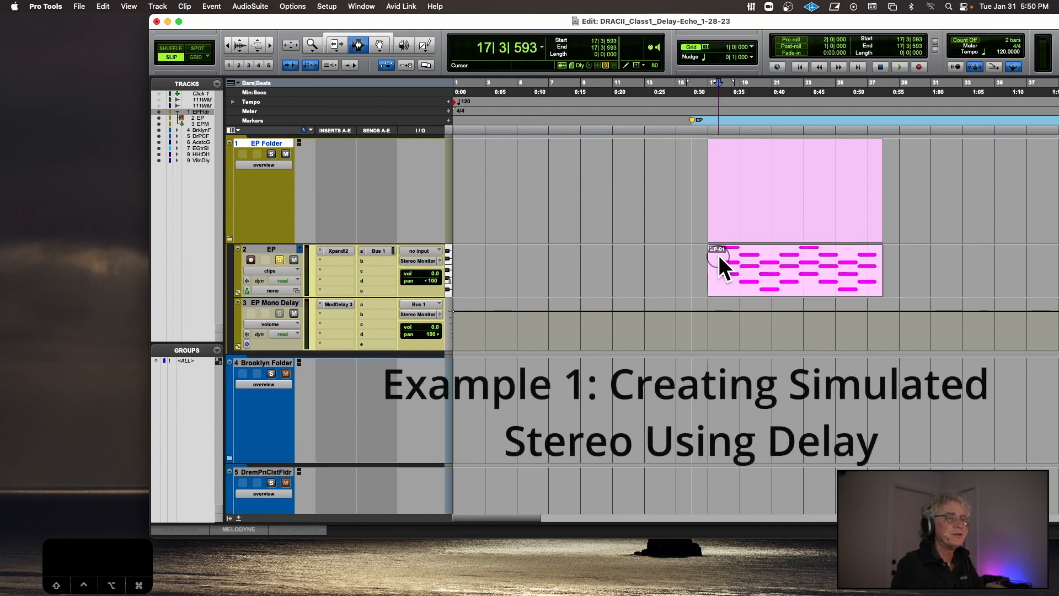
key(space)
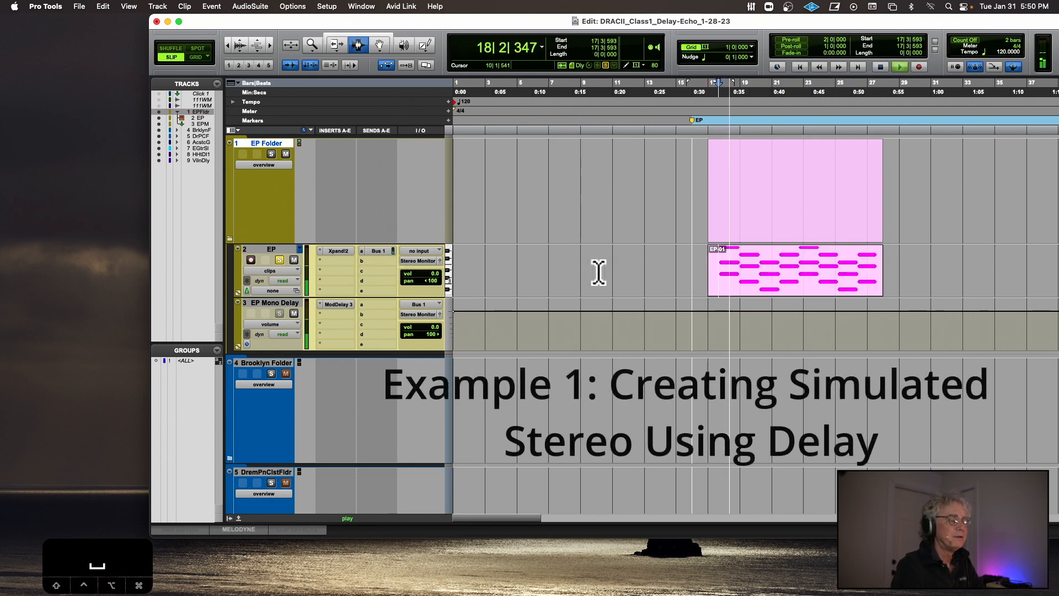
key(t)
key(t)
key(t)
key(r)
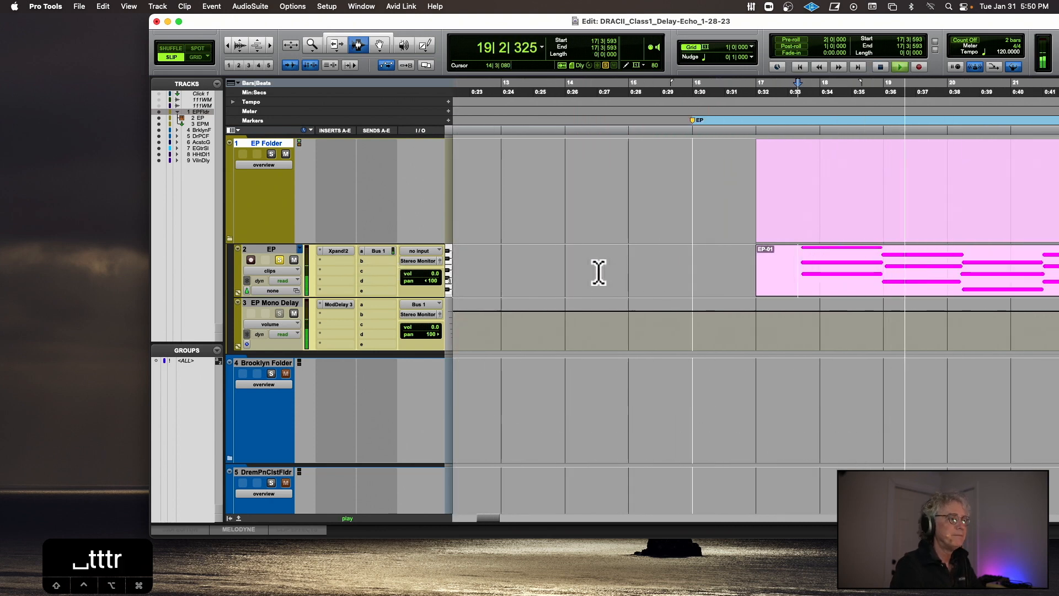
- Play the EP part with its Bus 1 send muted and again with the send active to compare the sound
click(380, 250)
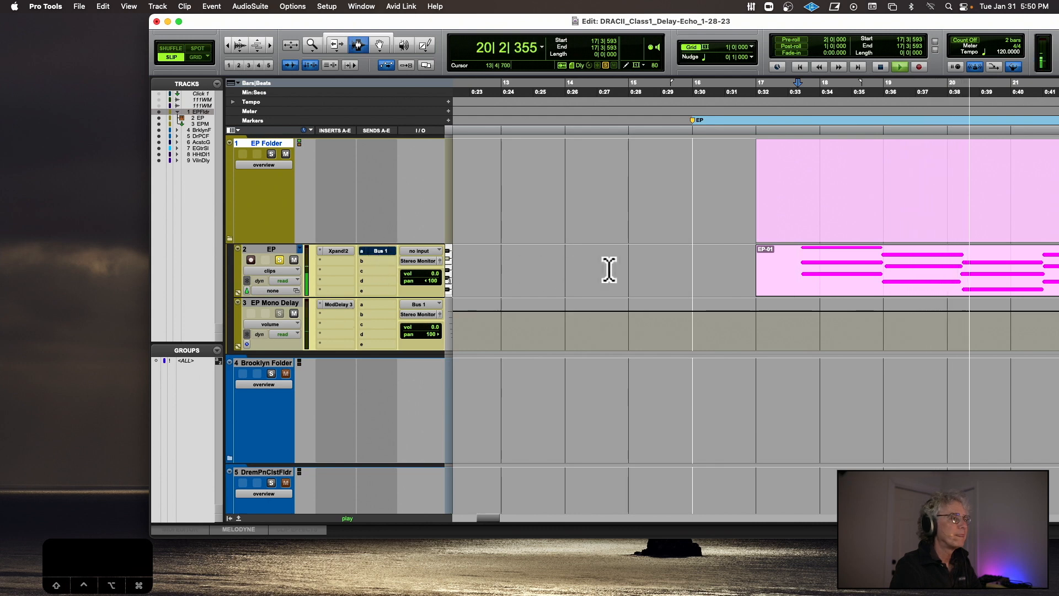
key(r)
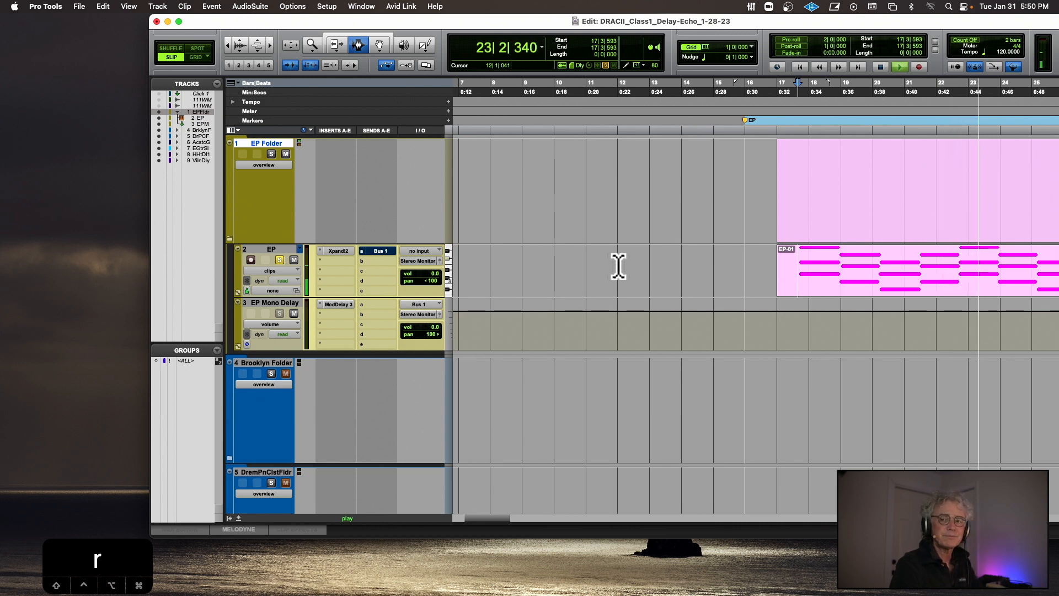
scroll(619, 267, right, 4)
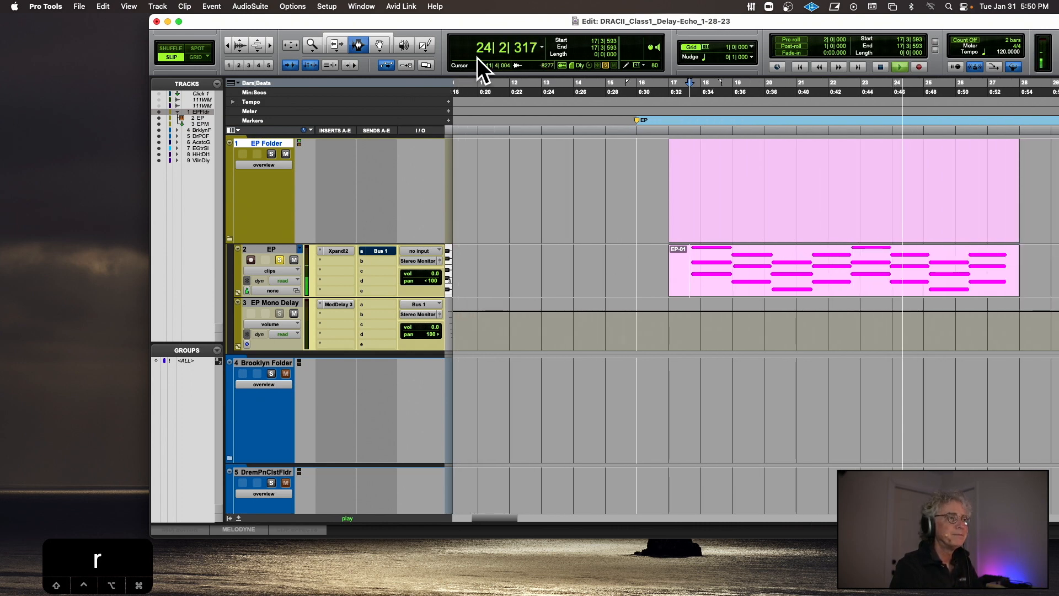
drag(485, 24, 375, 24)
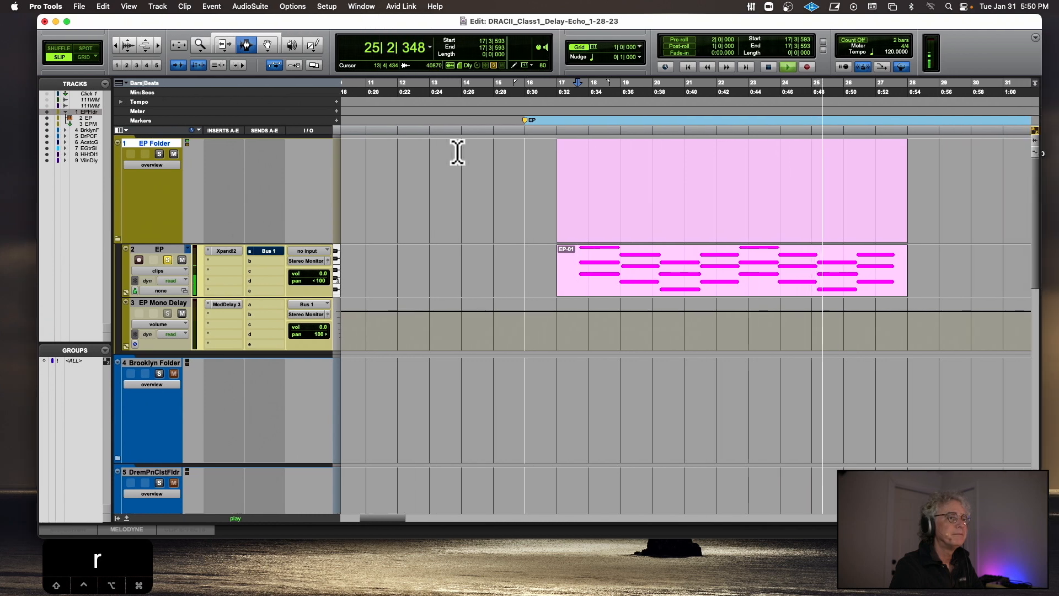
key(space)
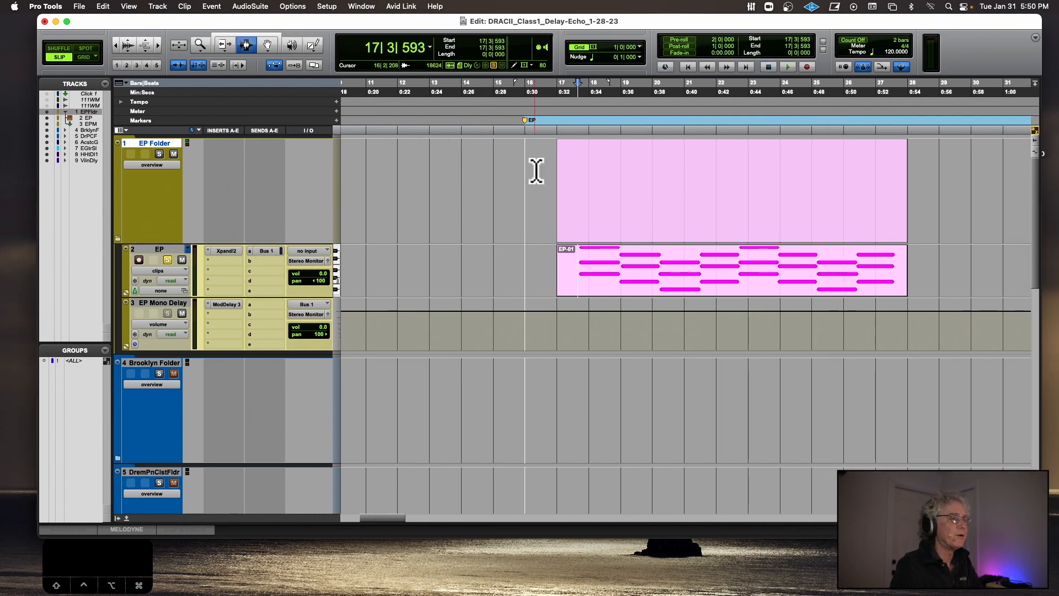
key(space)
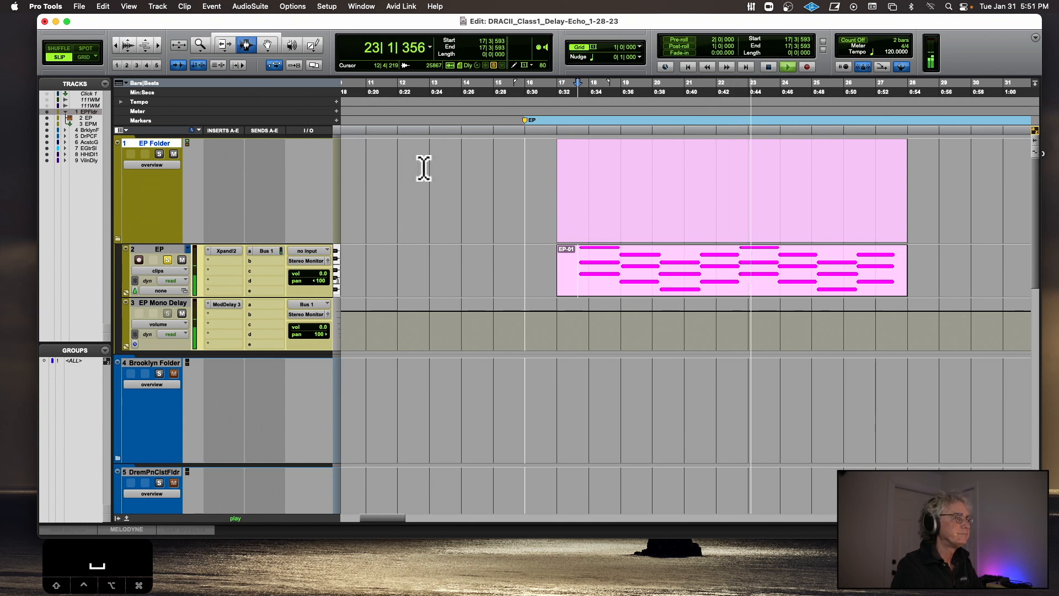
key(space)
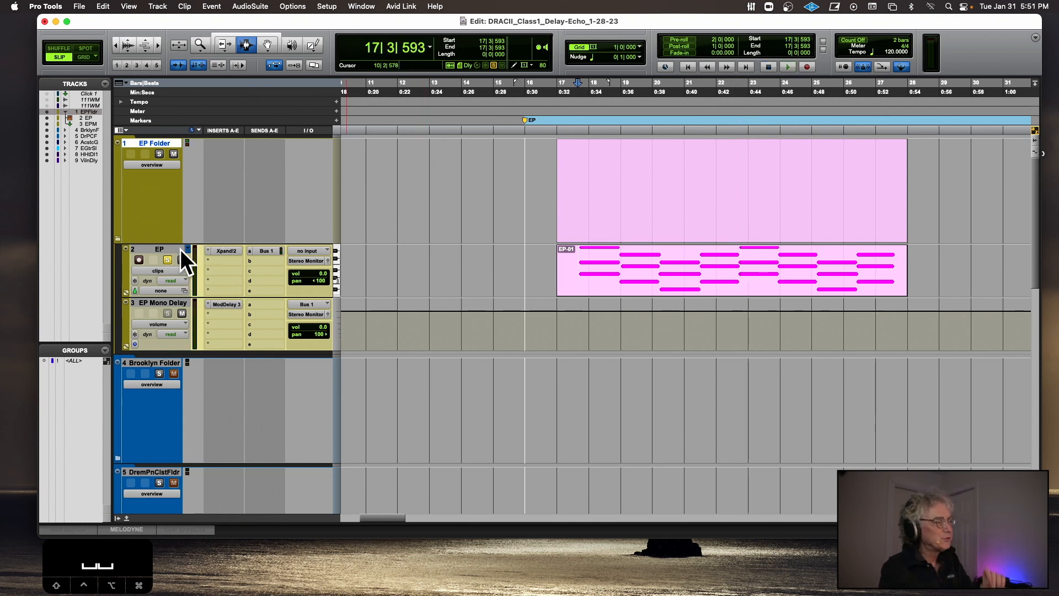
click(168, 303)
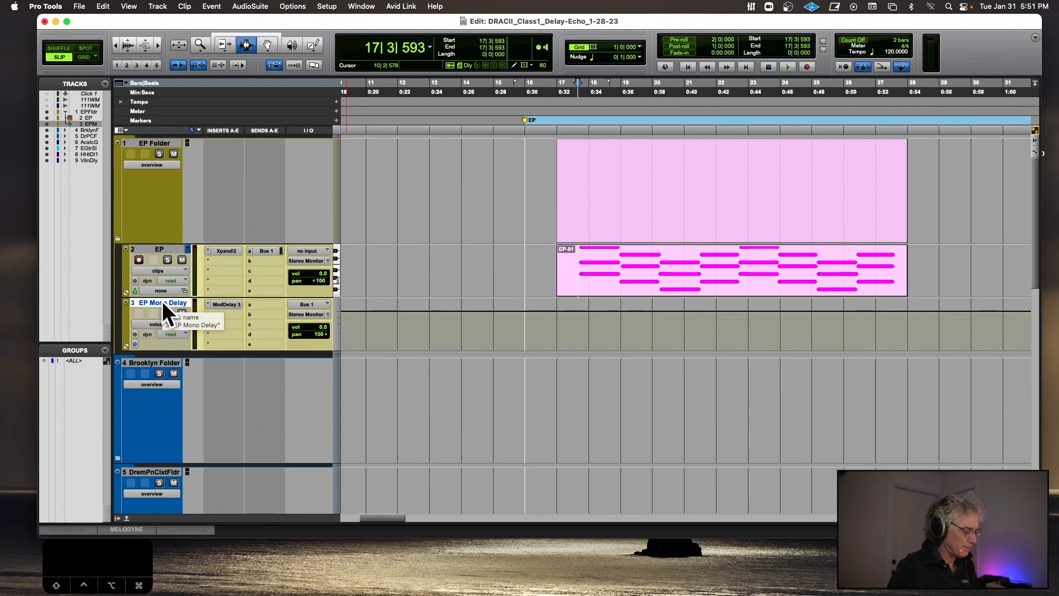
key(shift+super+n)
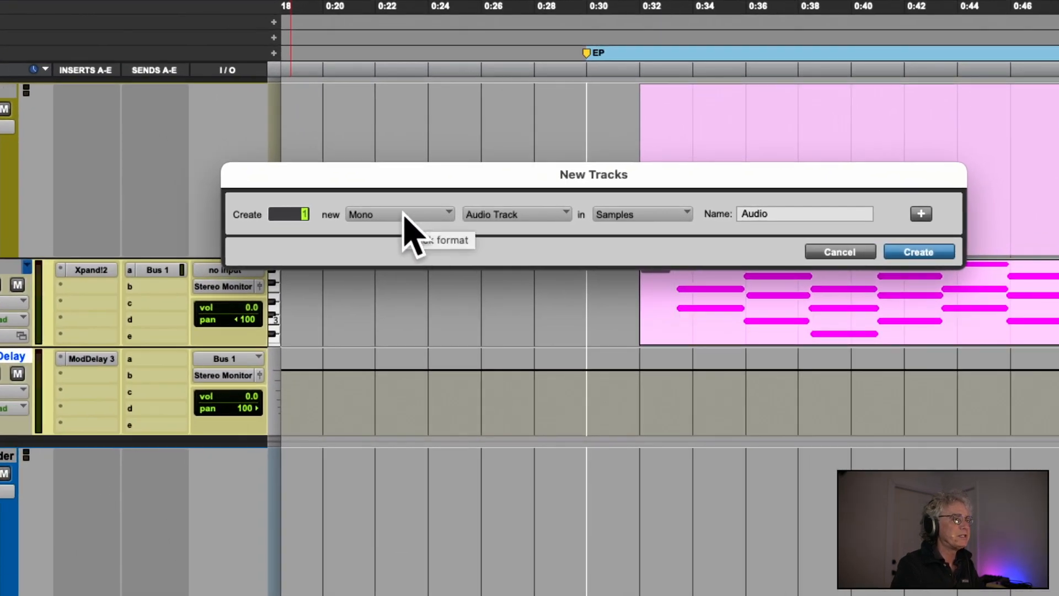
drag(404, 213, 445, 235)
drag(498, 214, 827, 249)
click(829, 250)
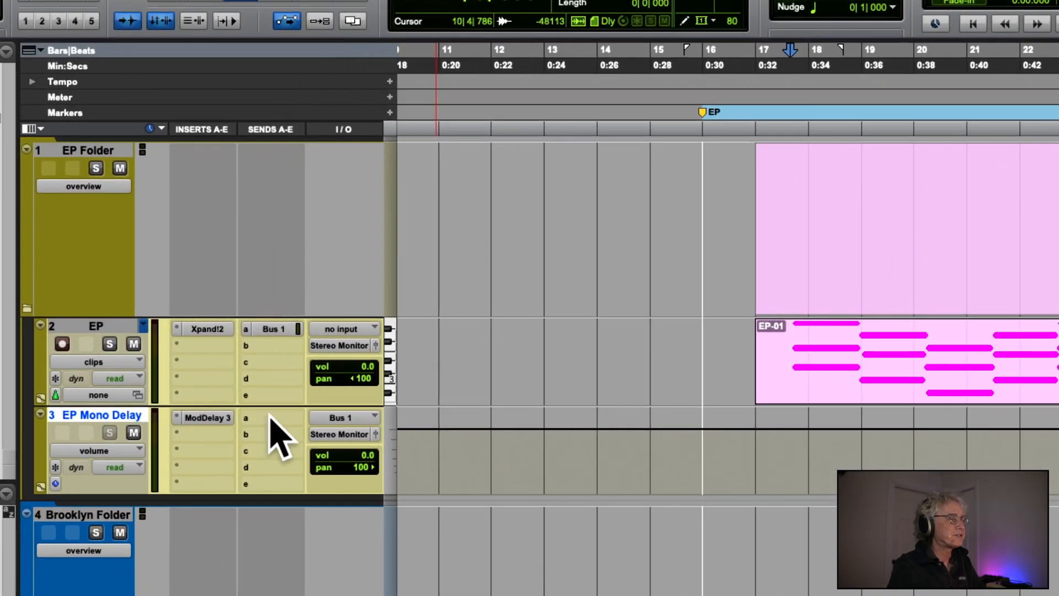
- Examine which track columns the Edit window displays, such as Inserts A-E, Sends A-E and I/O, and reposition the window
click(40, 129)
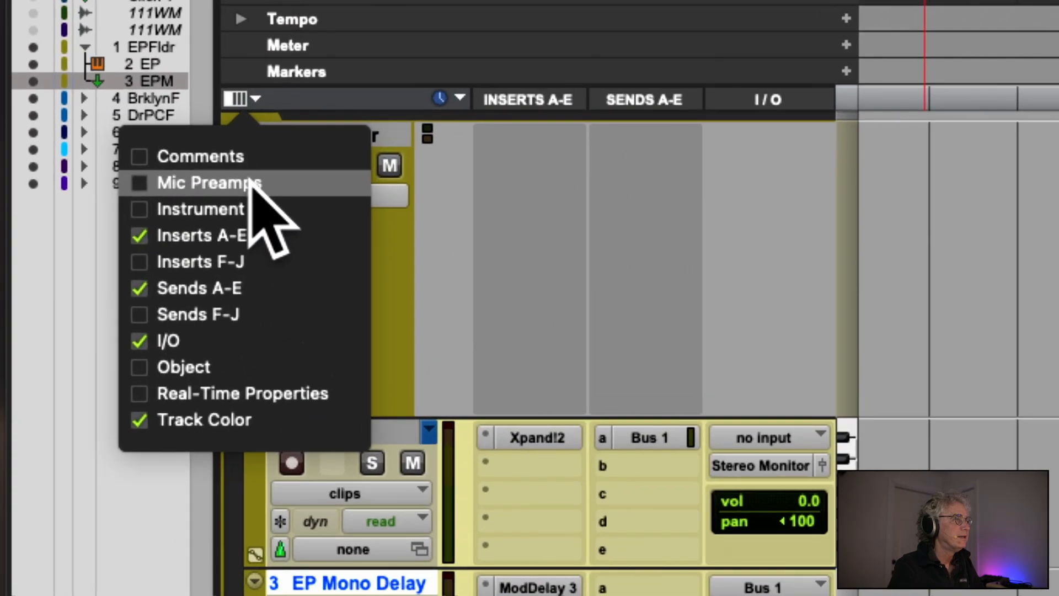
click(147, 288)
click(147, 287)
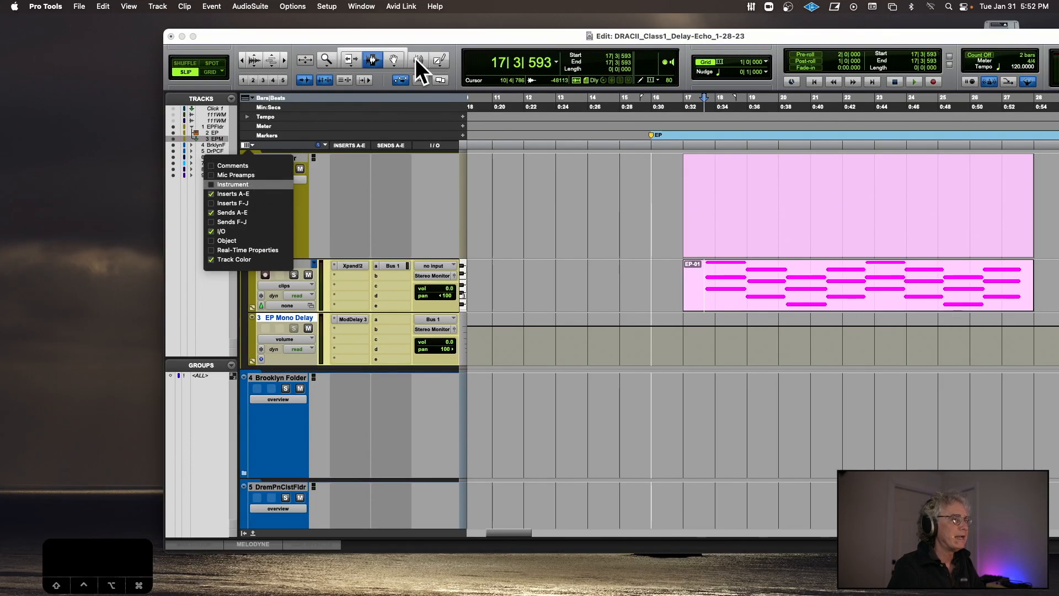
click(403, 35)
drag(403, 35, 303, 19)
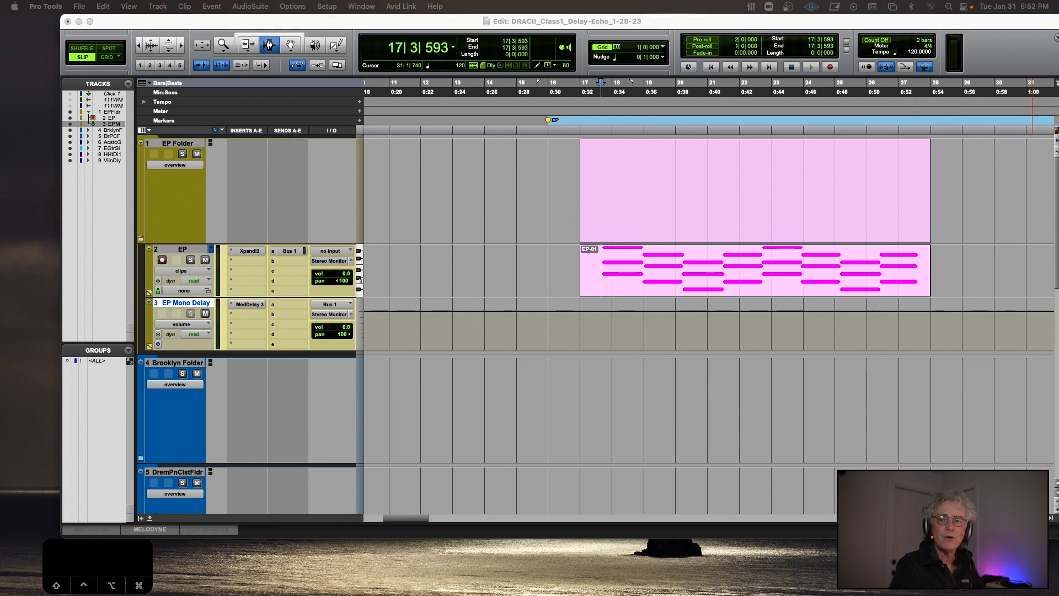
- Select the EP clip and check the bus assignment of send A on the EP track
click(181, 249)
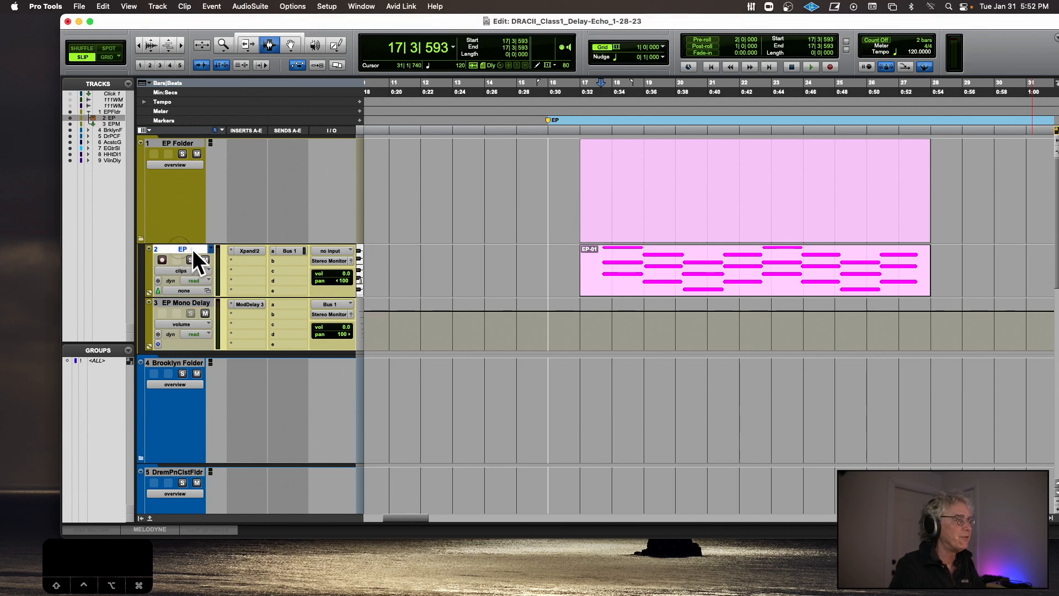
double_click(813, 251)
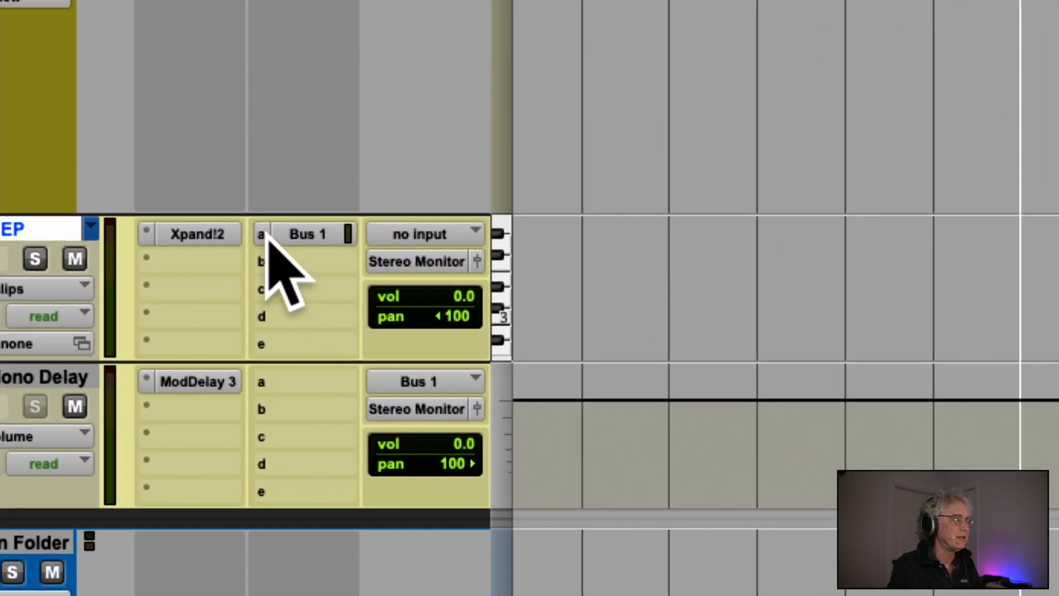
click(260, 231)
mouse_move(259, 234)
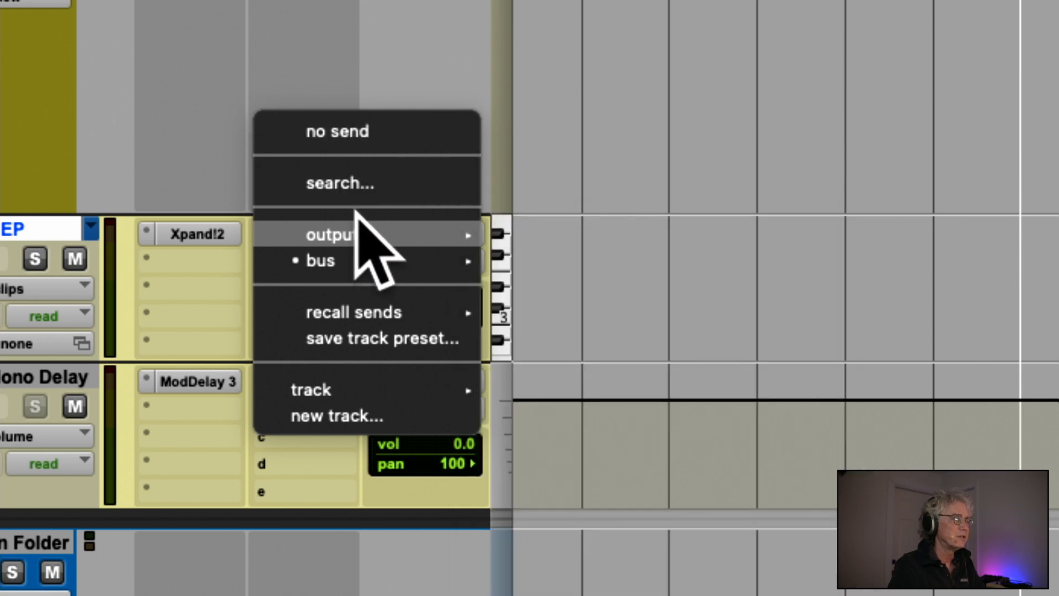
mouse_move(339, 258)
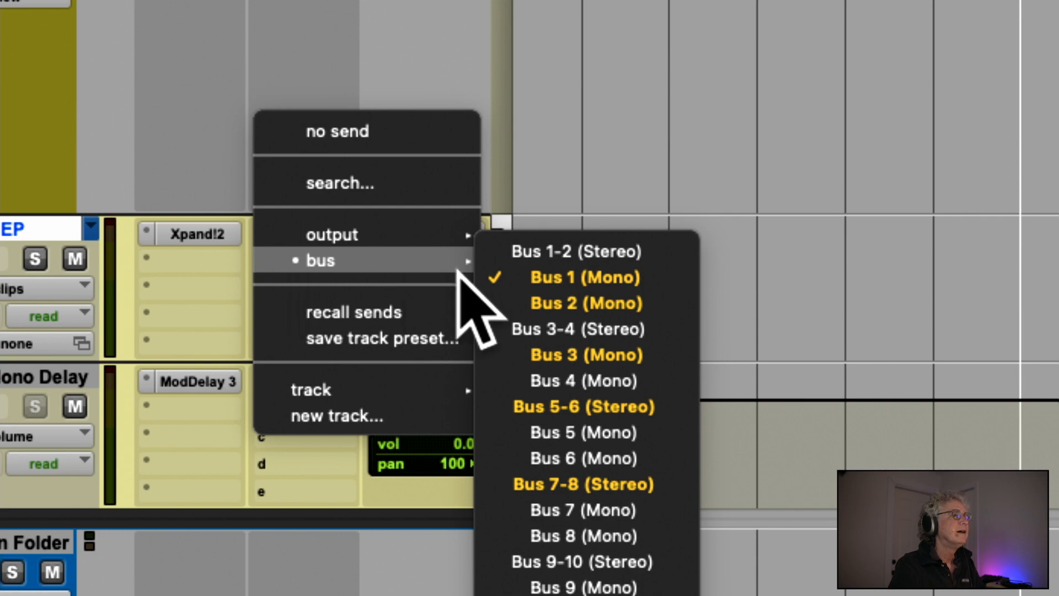
click(204, 262)
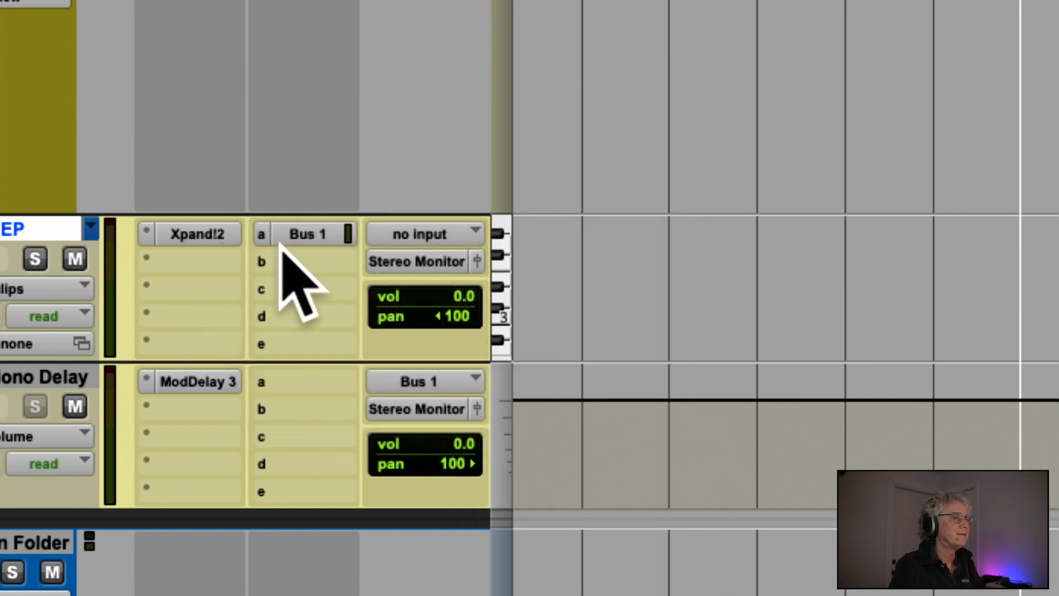
- Open the EP track's Bus 1 send fader and place its window over the start of the EP clip
click(297, 237)
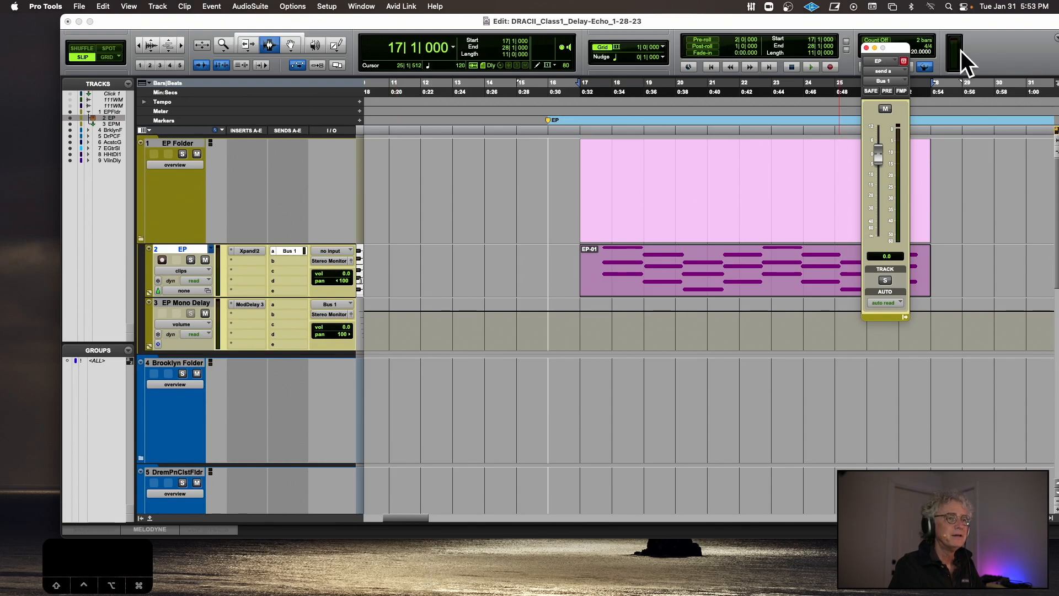
drag(905, 44, 432, 129)
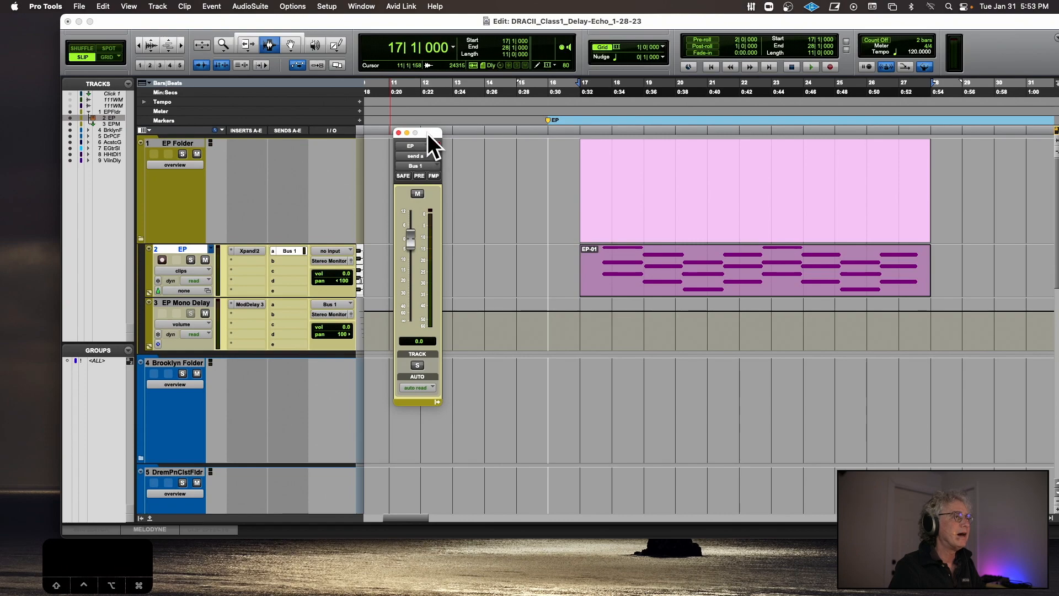
drag(428, 134, 584, 131)
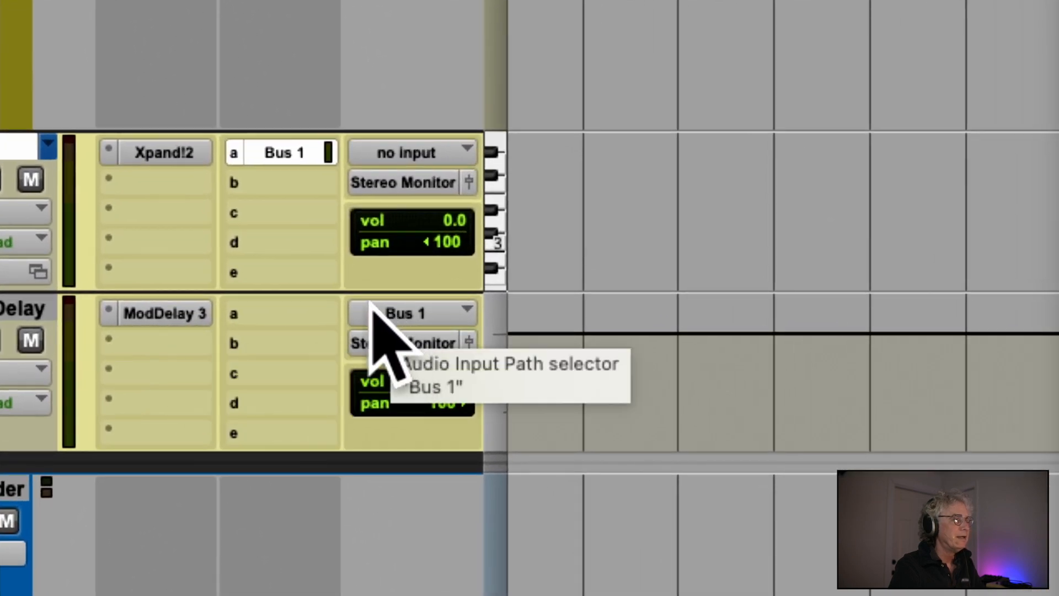
drag(384, 308, 303, 304)
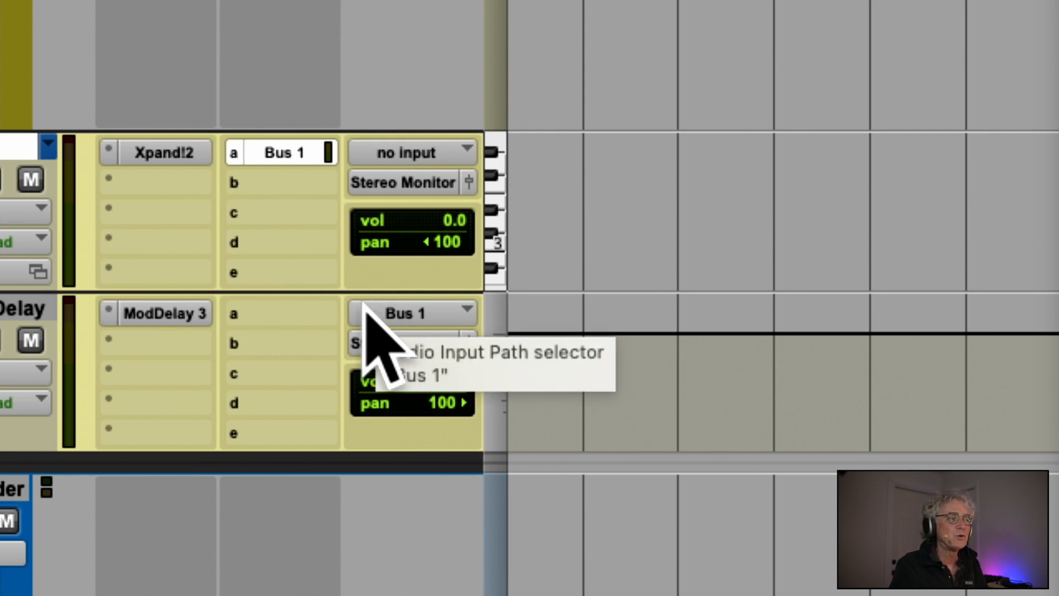
drag(409, 307, 341, 287)
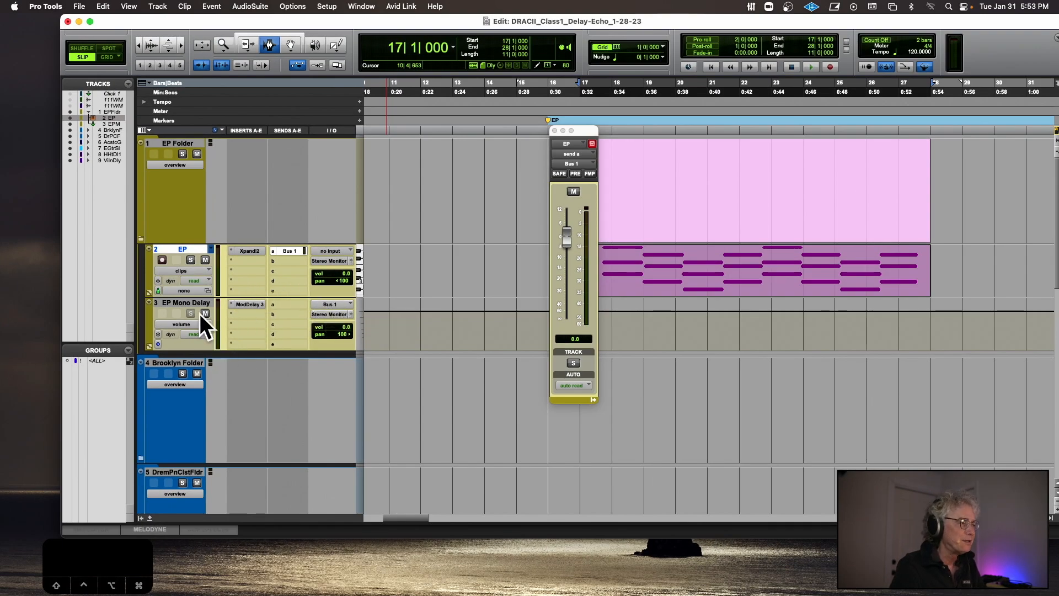
- Open the Mod Delay III settings on the EP Mono Delay track and move them beside the send fader
click(246, 305)
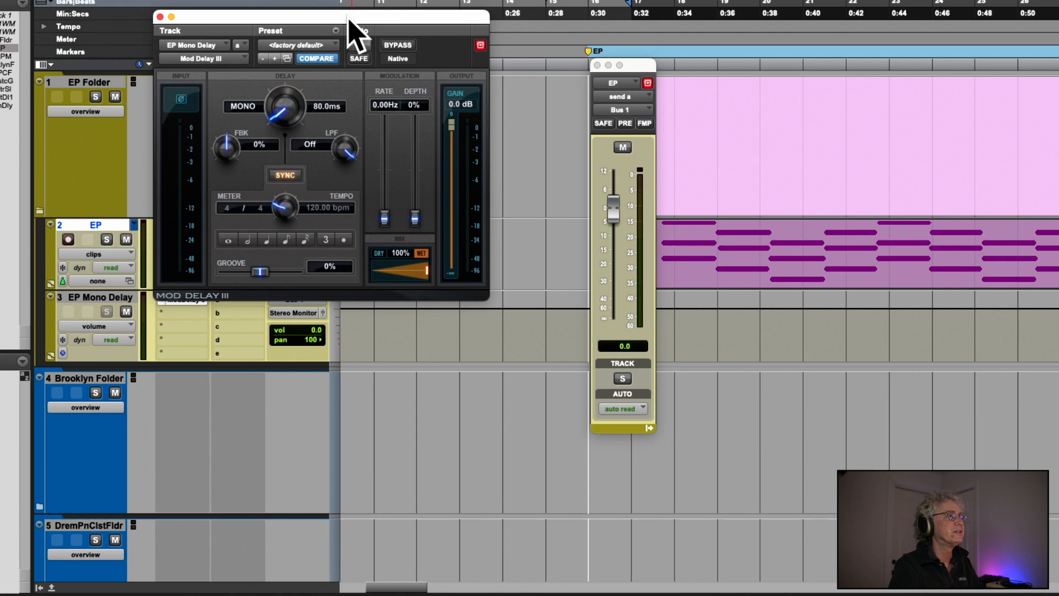
drag(348, 21, 448, 167)
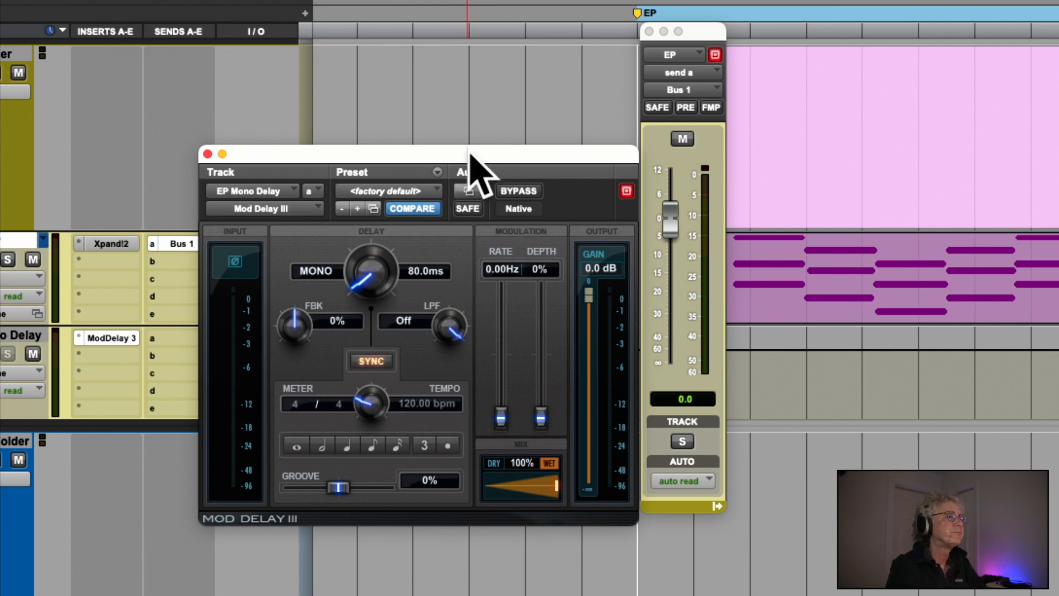
drag(466, 155, 513, 129)
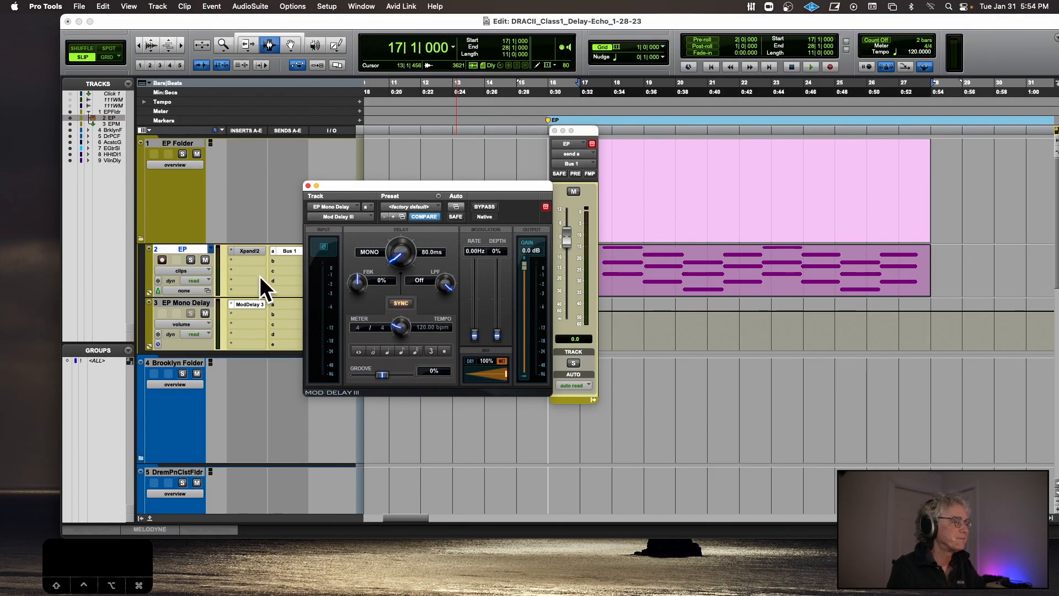
- Remove the EP Mono Delay track's existing plug-in and insert a fresh Avid Mod Delay III (mono) in slot A
click(230, 302)
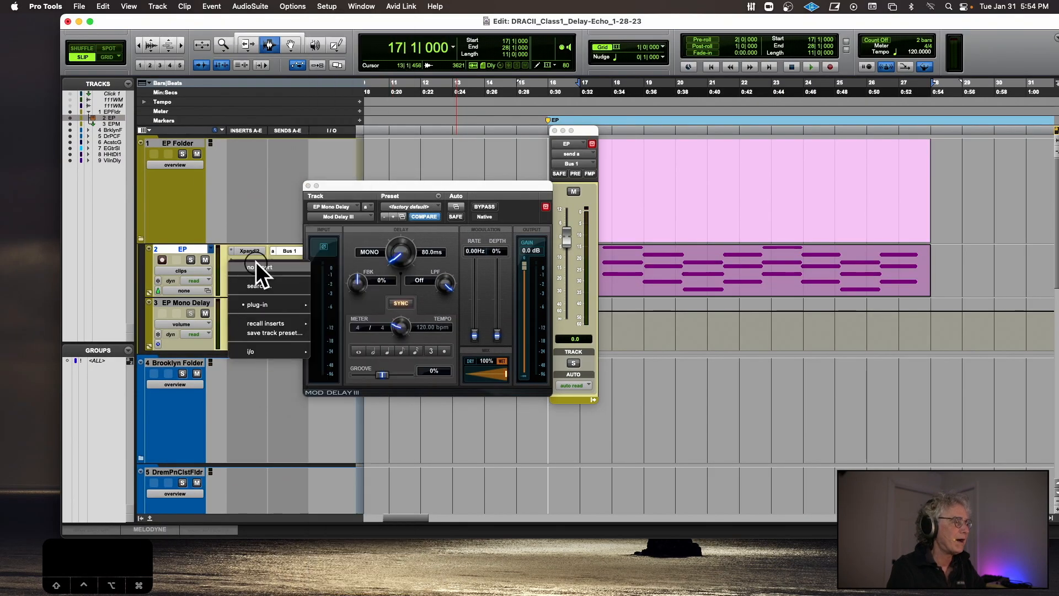
click(256, 262)
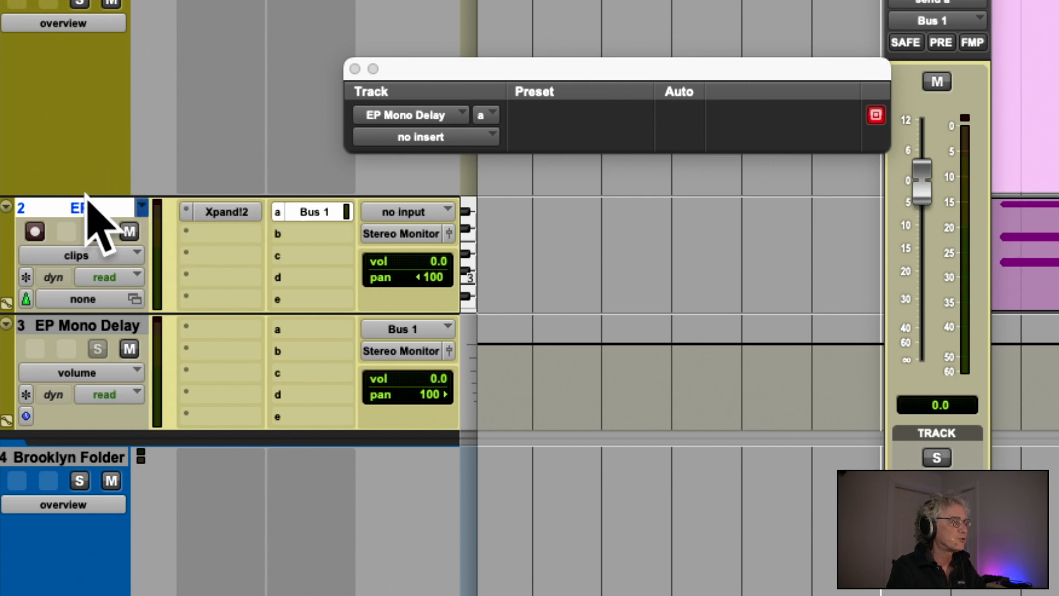
click(205, 326)
mouse_move(206, 328)
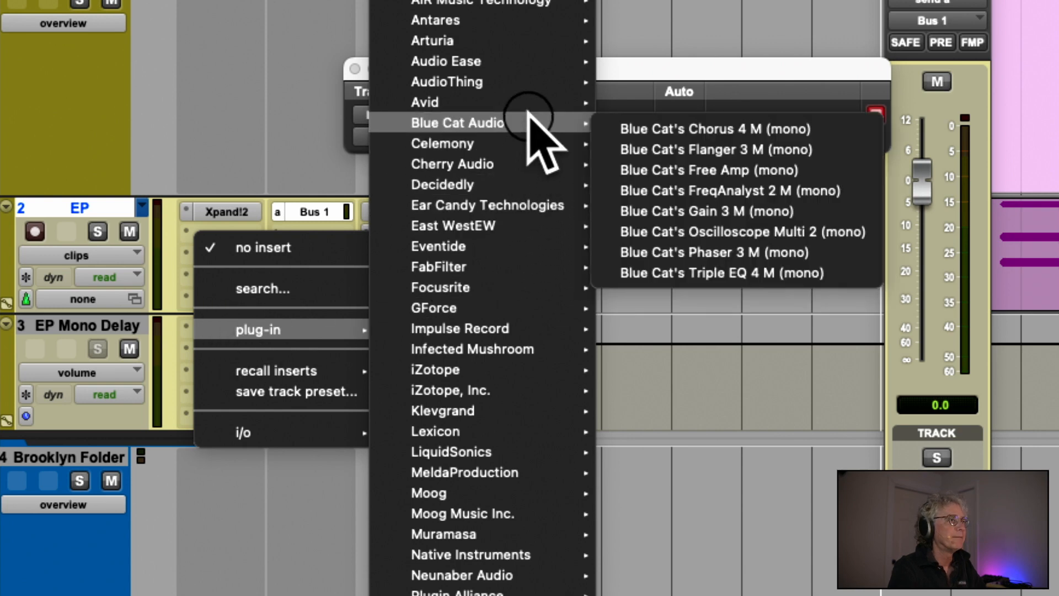
mouse_move(528, 102)
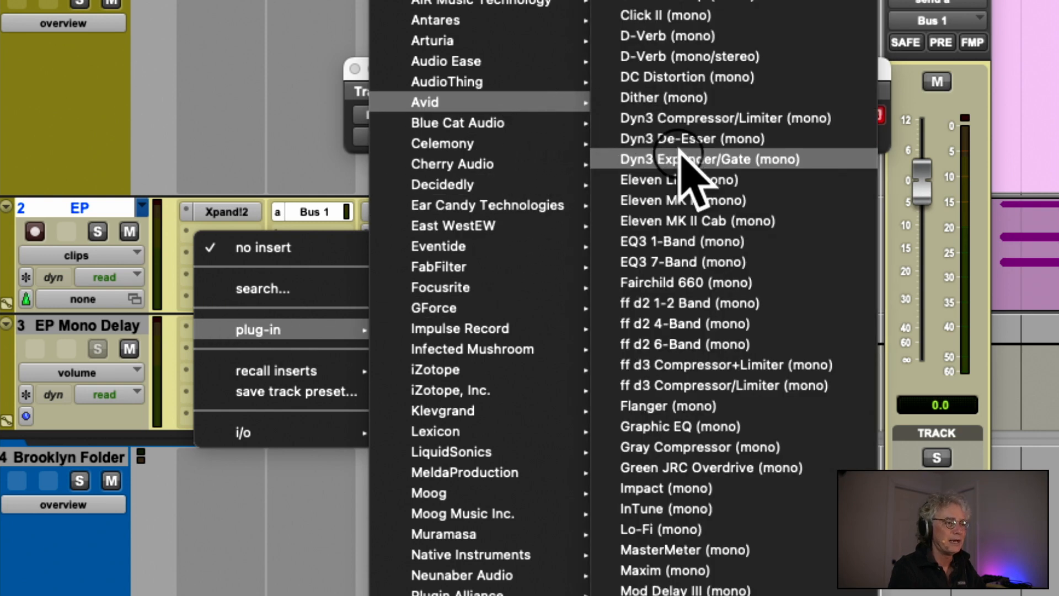
click(695, 585)
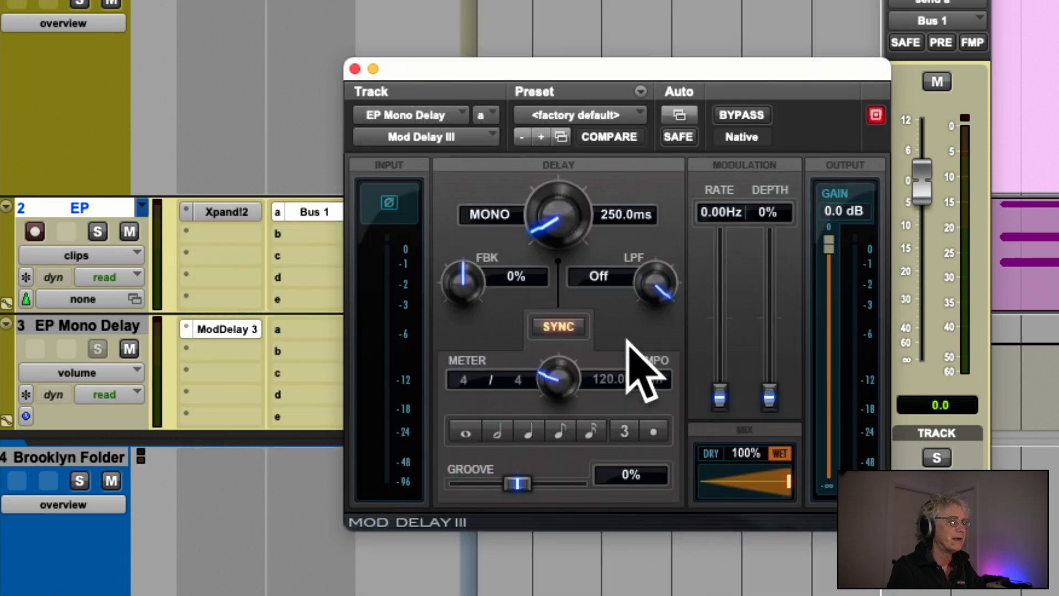
drag(607, 77, 366, 52)
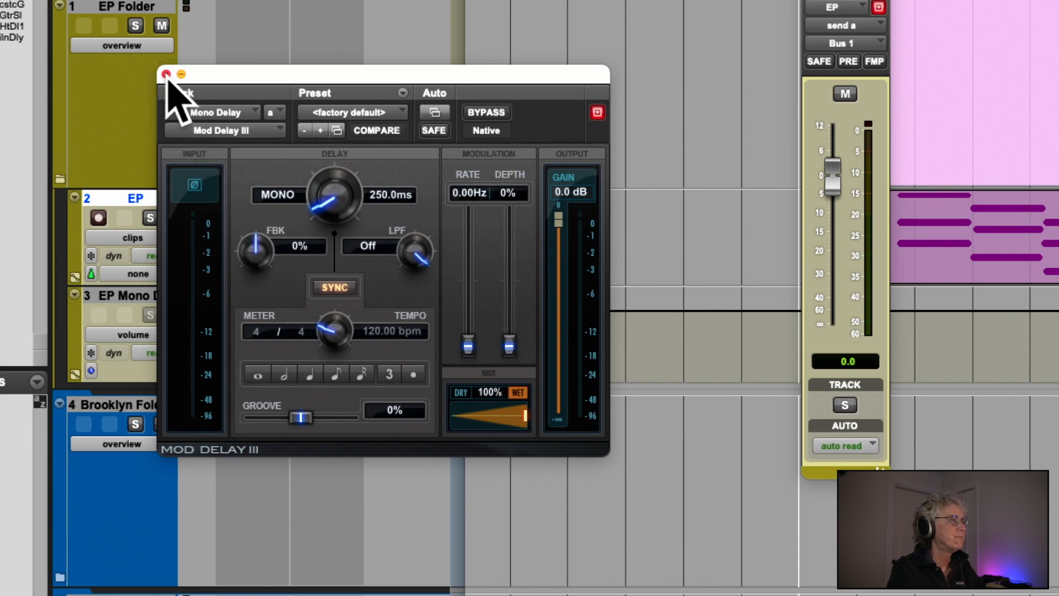
- Insert a fresh Avid Mod Delay III (mono) in the first insert slot of the EP Mono Delay track
click(166, 74)
drag(232, 302, 253, 228)
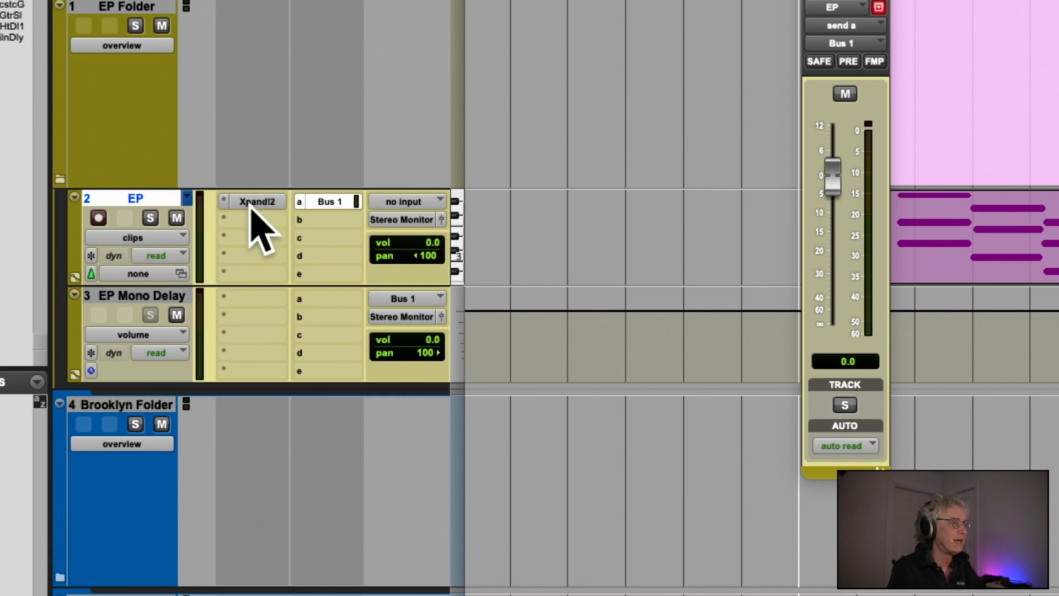
drag(245, 298, 298, 230)
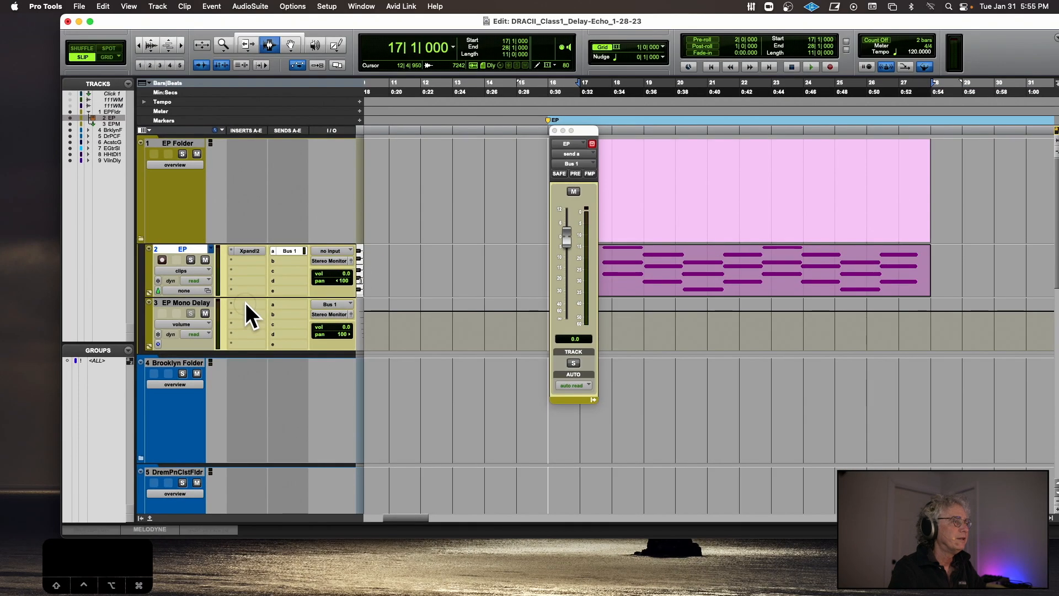
drag(246, 302, 255, 303)
drag(369, 145, 448, 257)
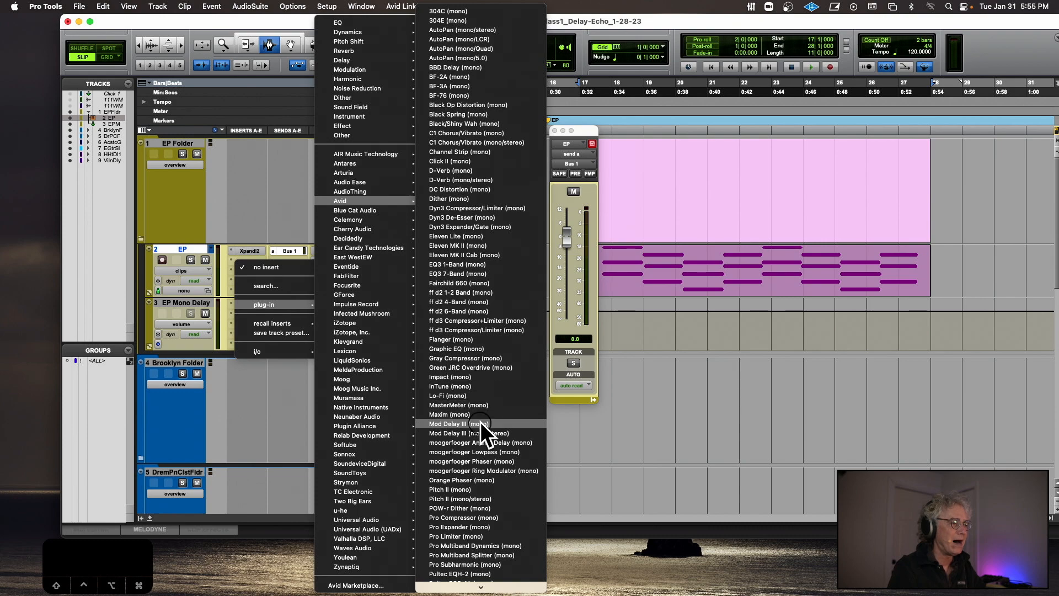
drag(481, 421, 482, 422)
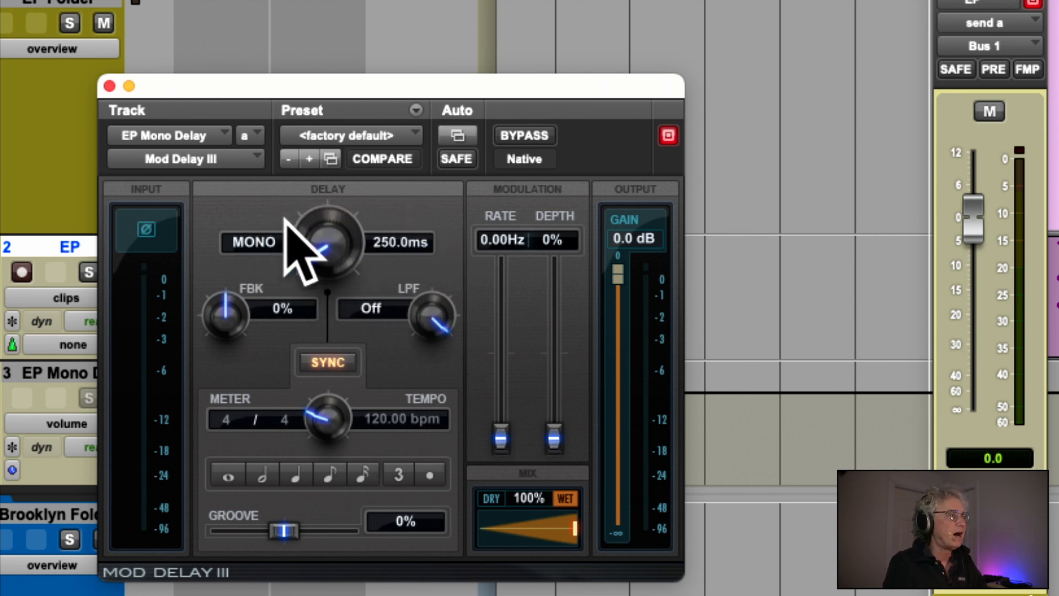
- Turn off tempo sync in Mod Delay III and set the delay time to 50 ms
mouse_move(323, 253)
mouse_down()
mouse_move(319, 222)
mouse_move(314, 244)
mouse_move(329, 273)
mouse_move(319, 248)
mouse_up()
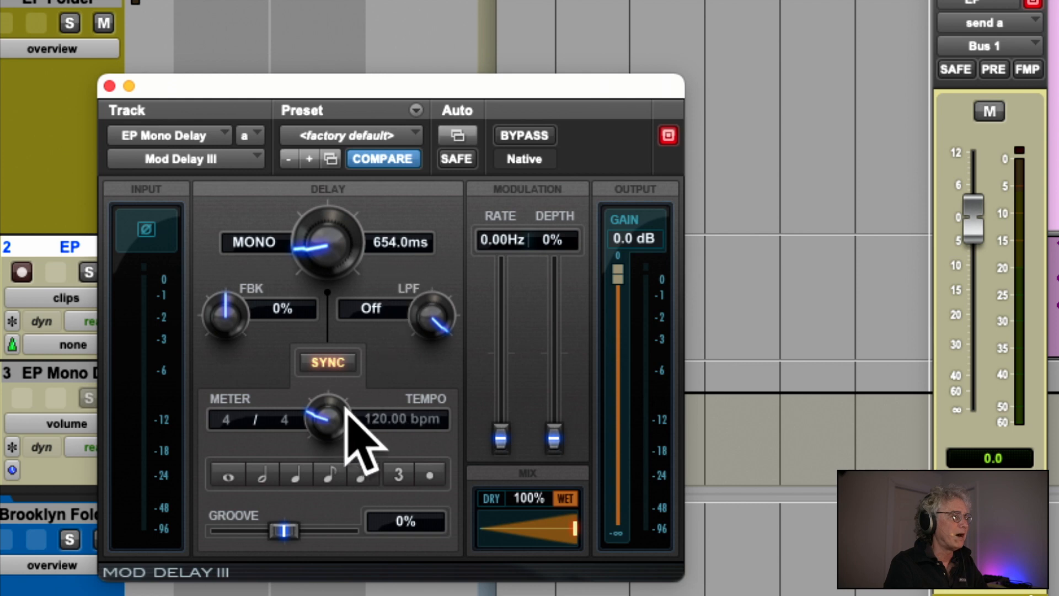
click(329, 363)
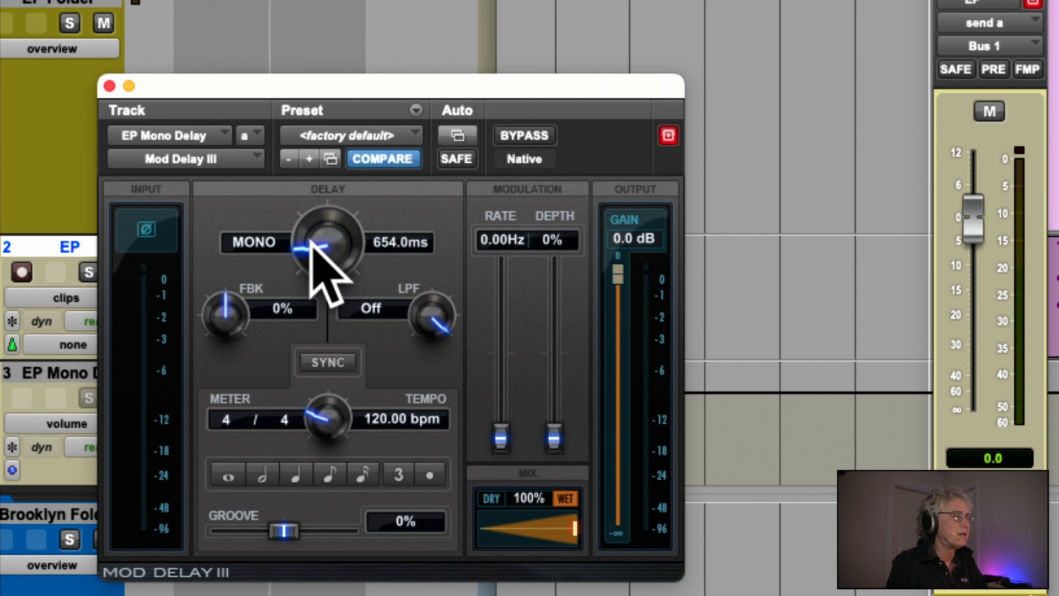
drag(311, 251, 312, 325)
click(384, 243)
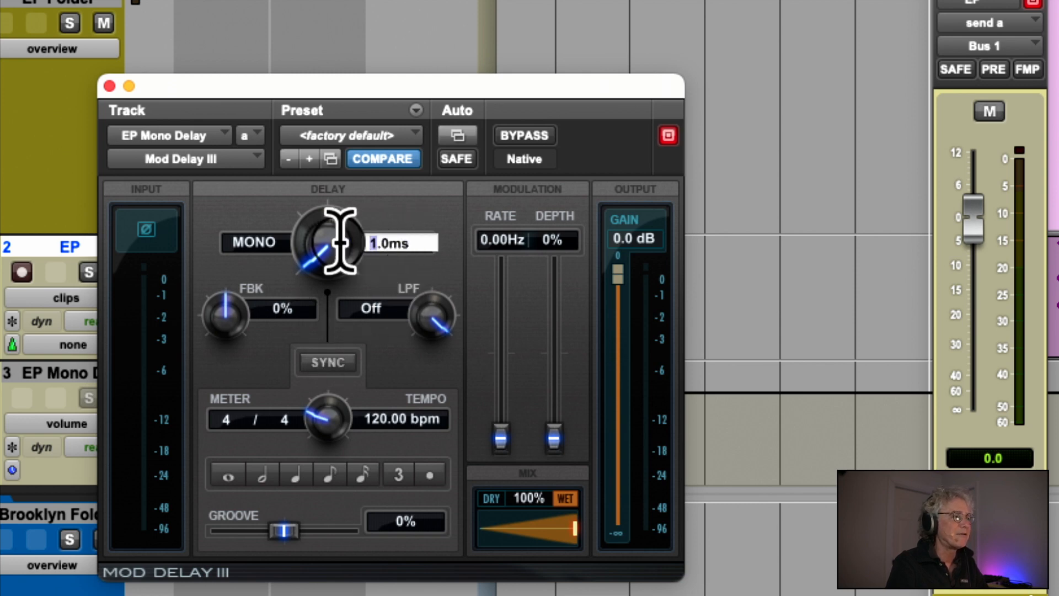
text(5)
key(Return)
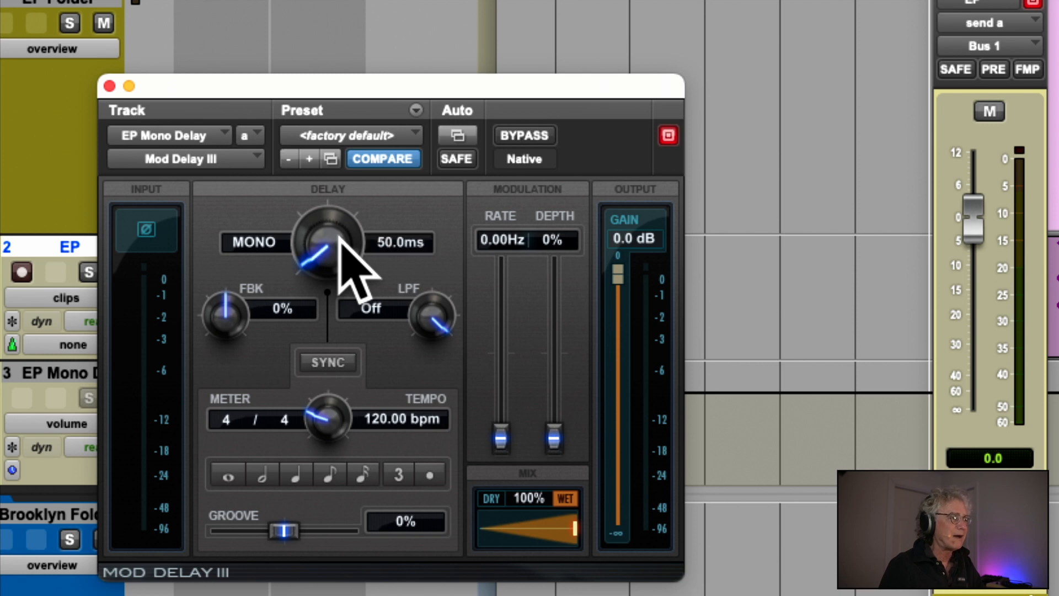
drag(401, 82, 400, 82)
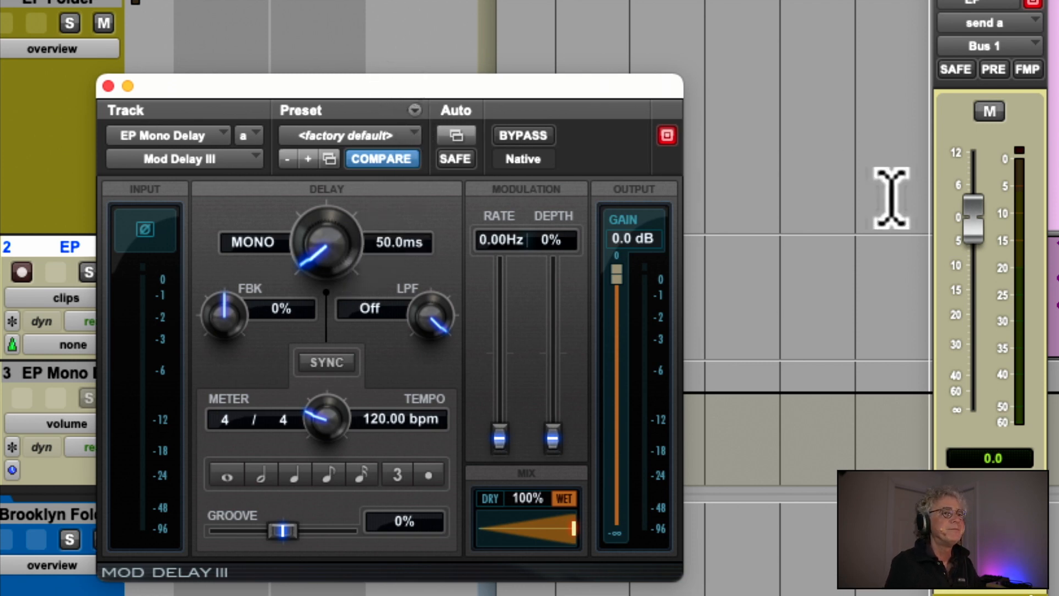
- Pull the EP track's Bus 1 send down to minimum, raise it back to about -1.4 dB, and close the Mod Delay III window
click(960, 215)
drag(960, 214, 964, 458)
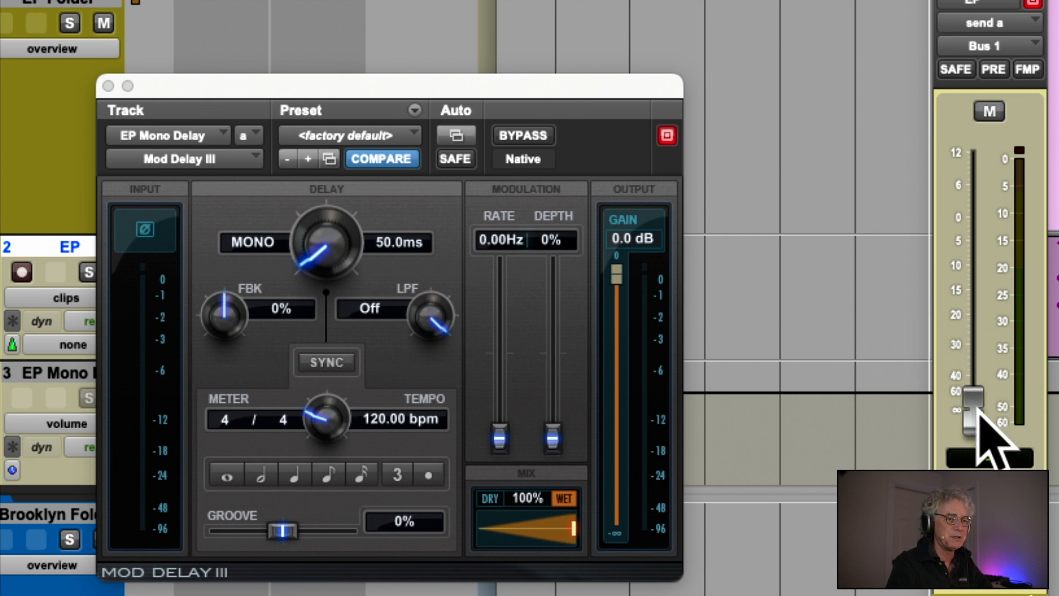
drag(973, 409, 972, 225)
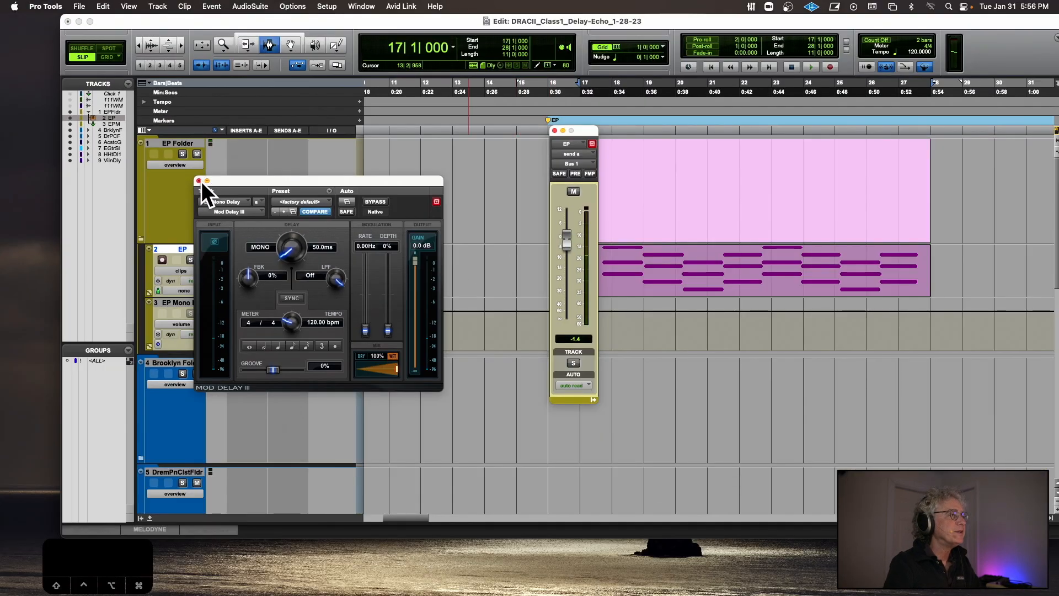
click(198, 181)
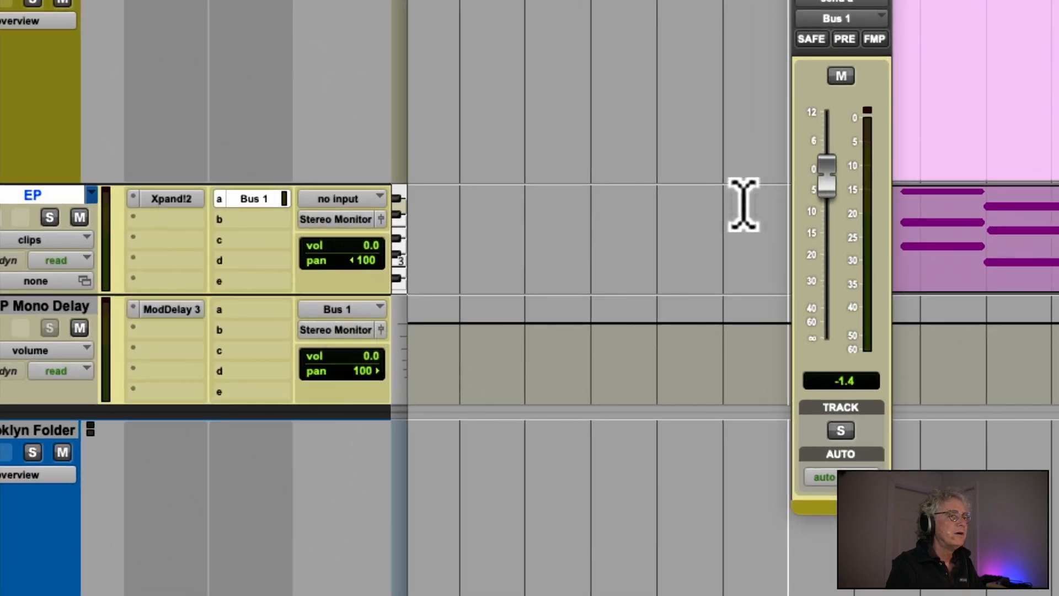
- Drop the EP track's Bus 1 send to minimum again, bring it up to about -1.1 dB, and close the send fader
drag(728, 205, 721, 257)
drag(832, 273, 834, 368)
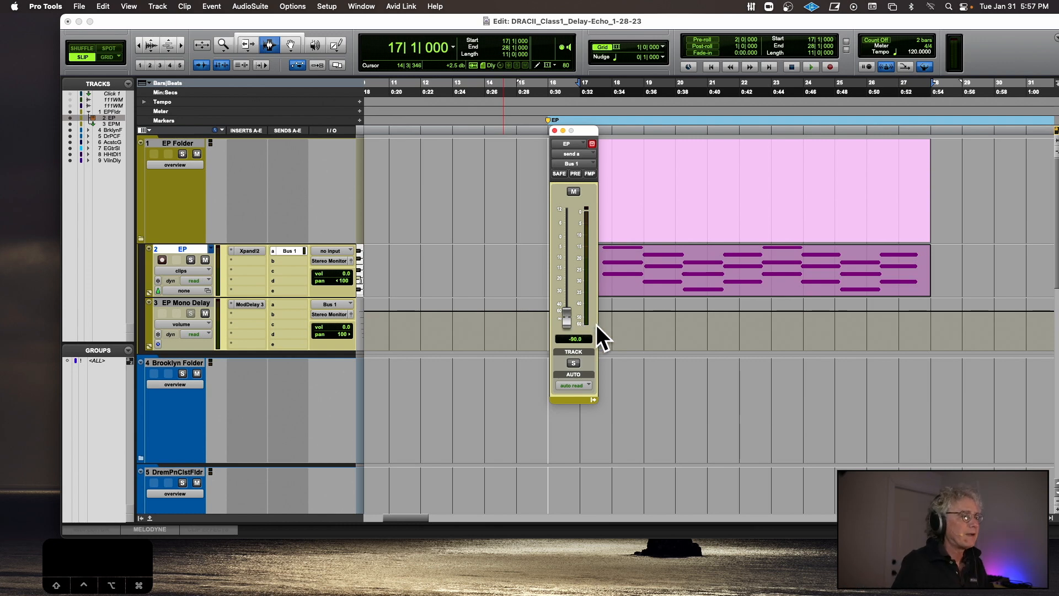
drag(563, 312, 561, 237)
key(space)
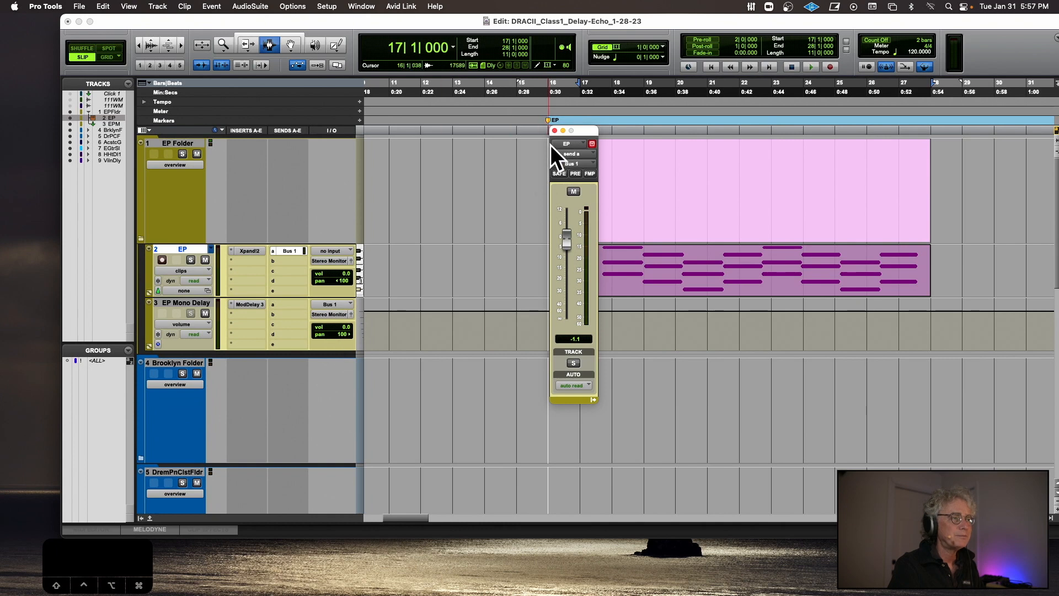
click(554, 131)
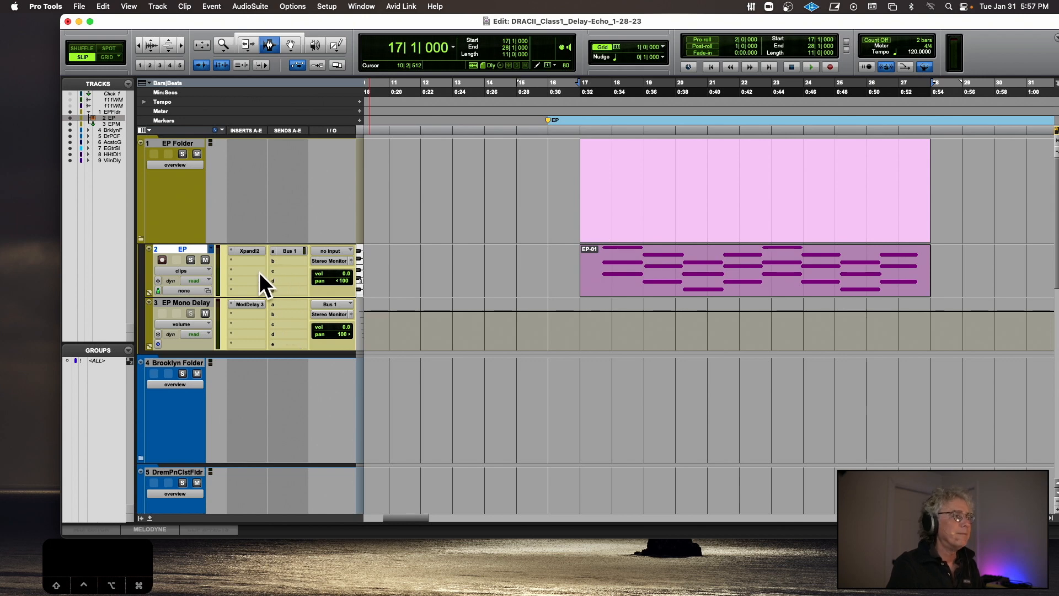
- Check the EP track's Xpand!2 patch and play the EP clip while toggling the EP Mono Delay track's mute to compare
click(248, 251)
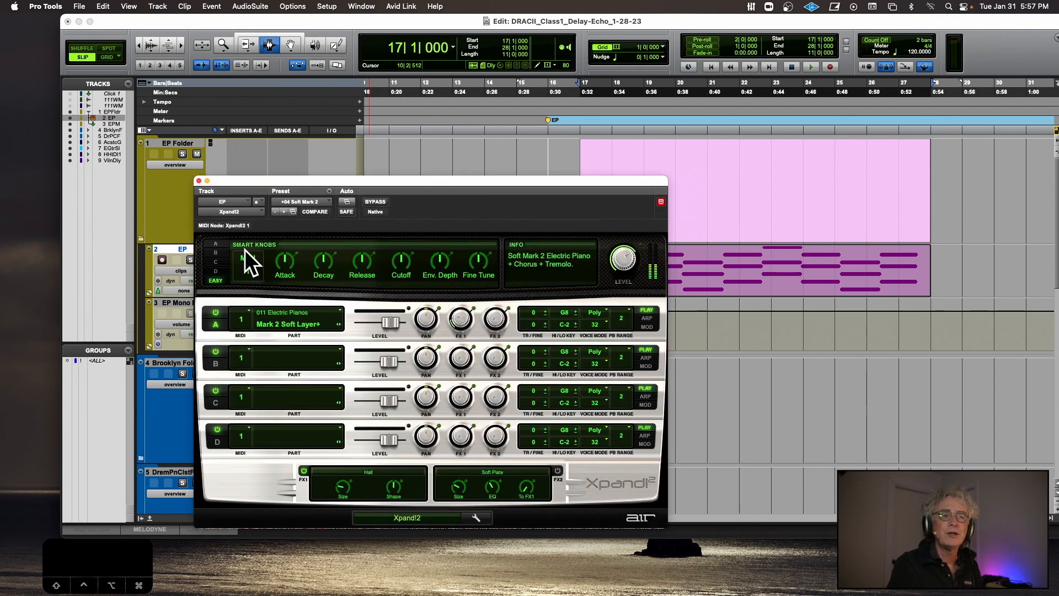
click(199, 181)
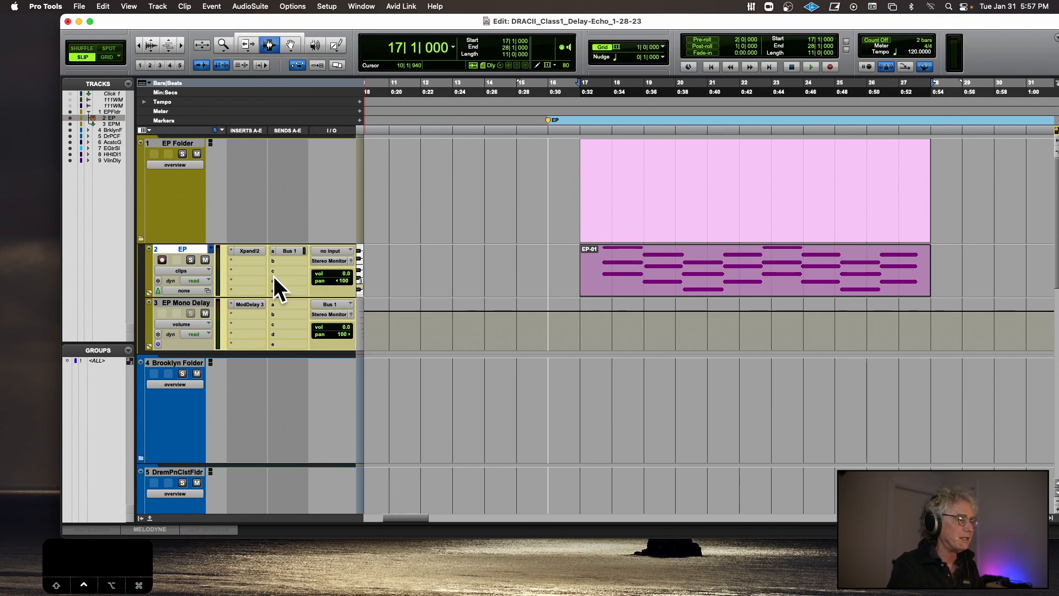
key(space)
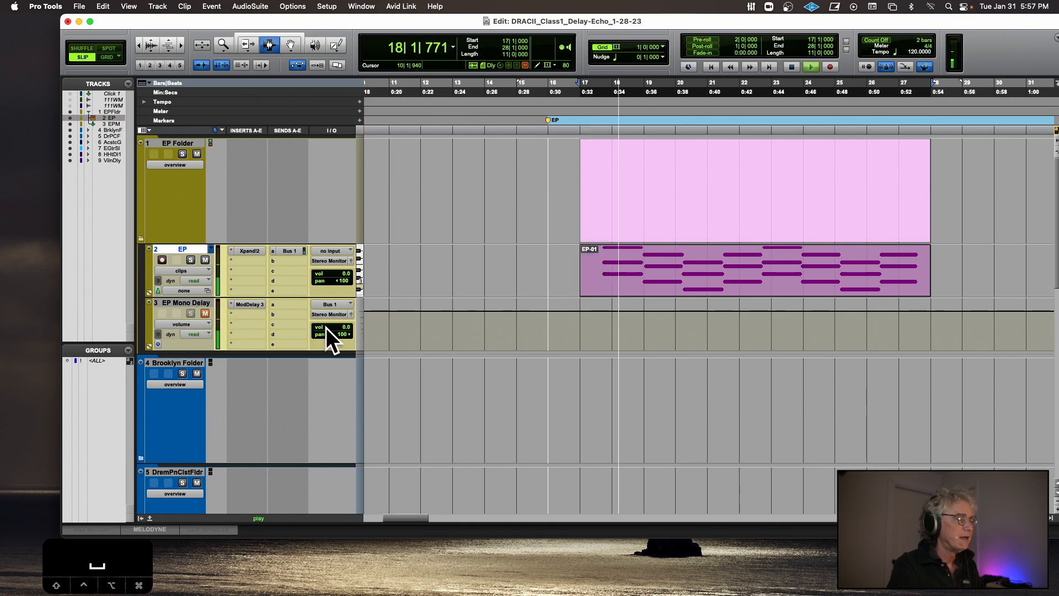
click(206, 313)
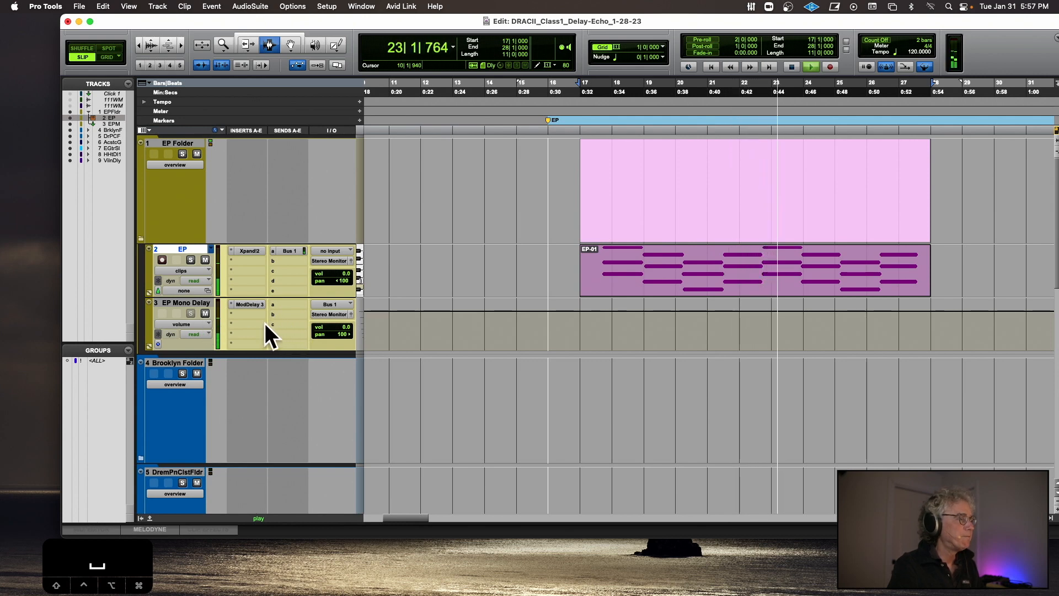
key(space)
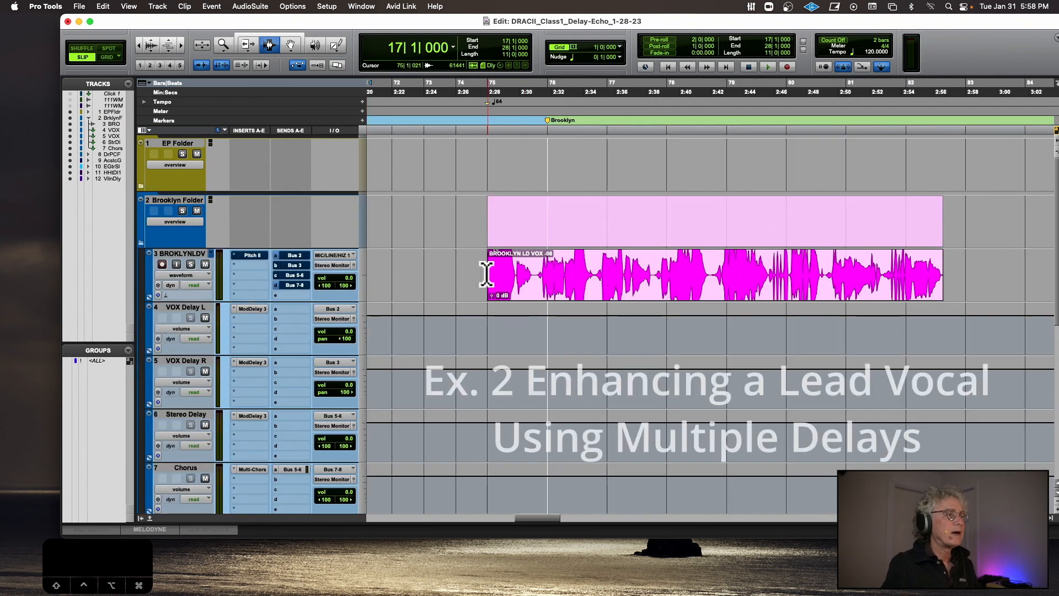
- Place the playback start just before the BROOKLYN LD VOX clip and listen to the vocal with its sends muted
click(488, 273)
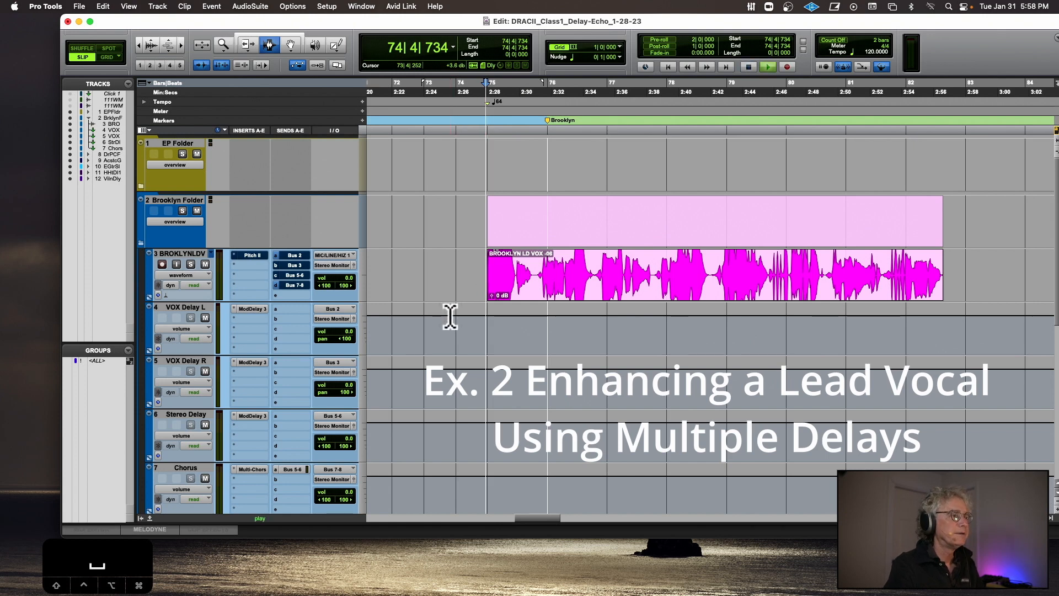
key(space)
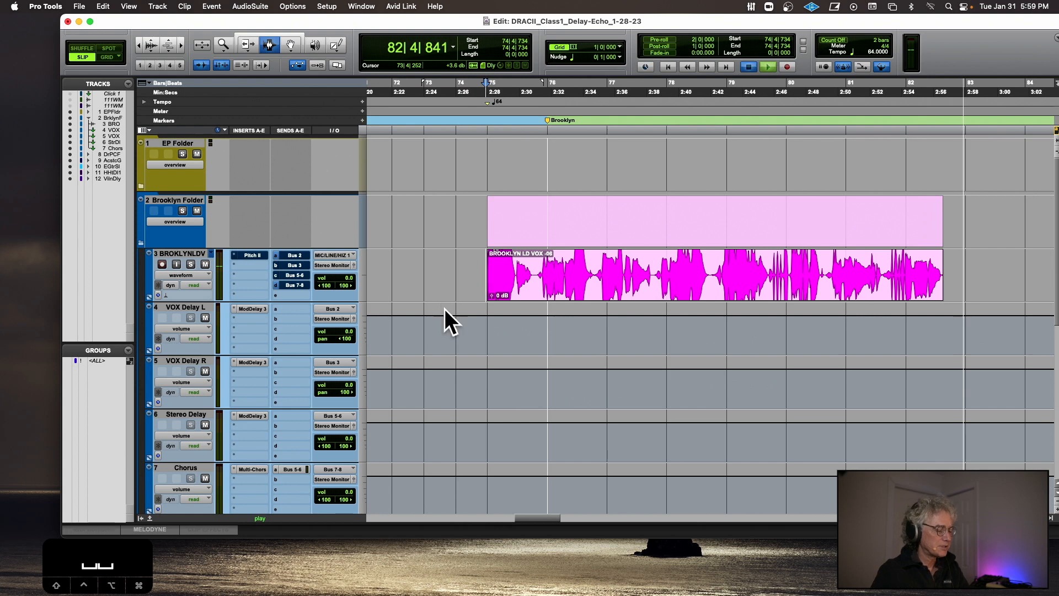
key(space)
key(space)
key(space)
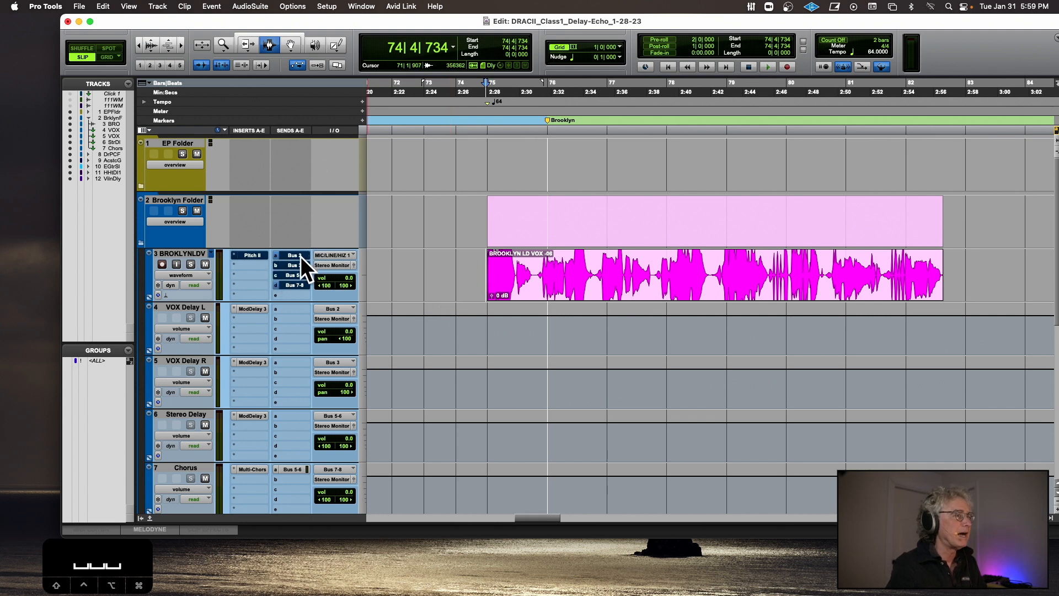
- Select the BROOKLYN LD VOX clip, play it, and unmute the vocal track's send a to Bus 2
click(500, 279)
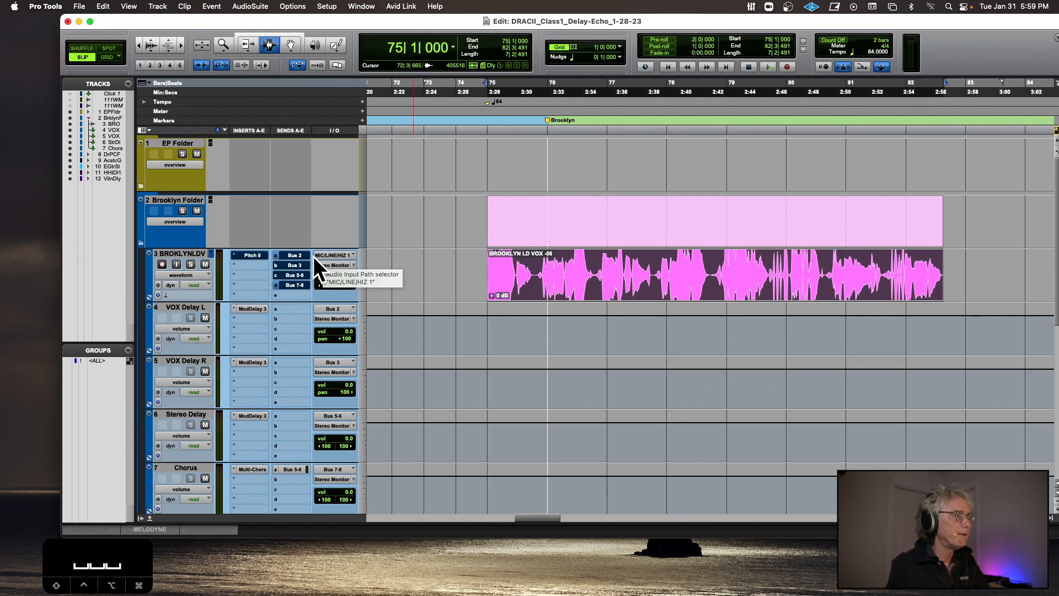
key(space)
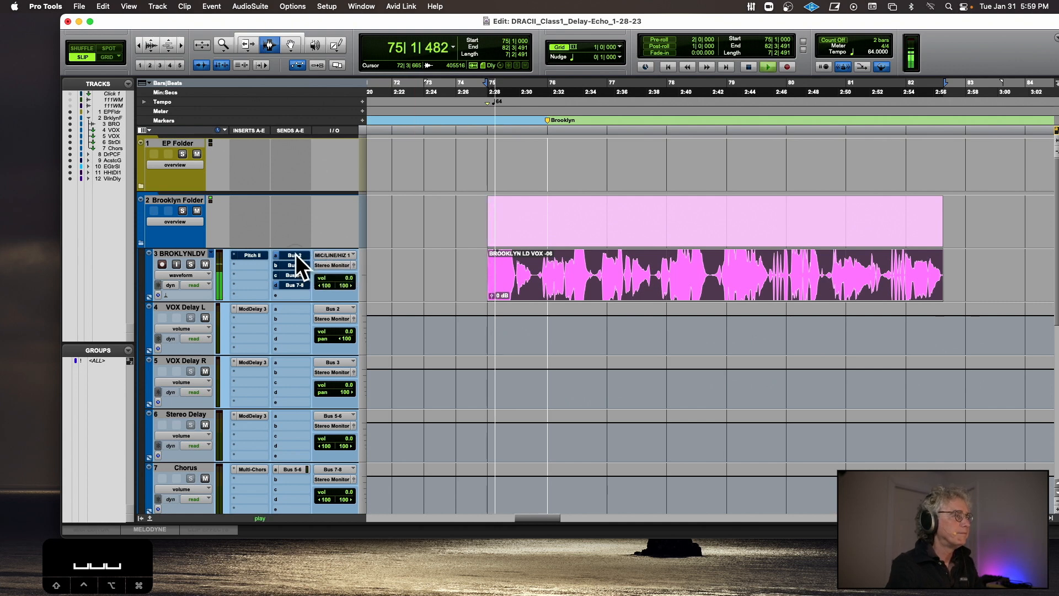
click(295, 254)
click(574, 190)
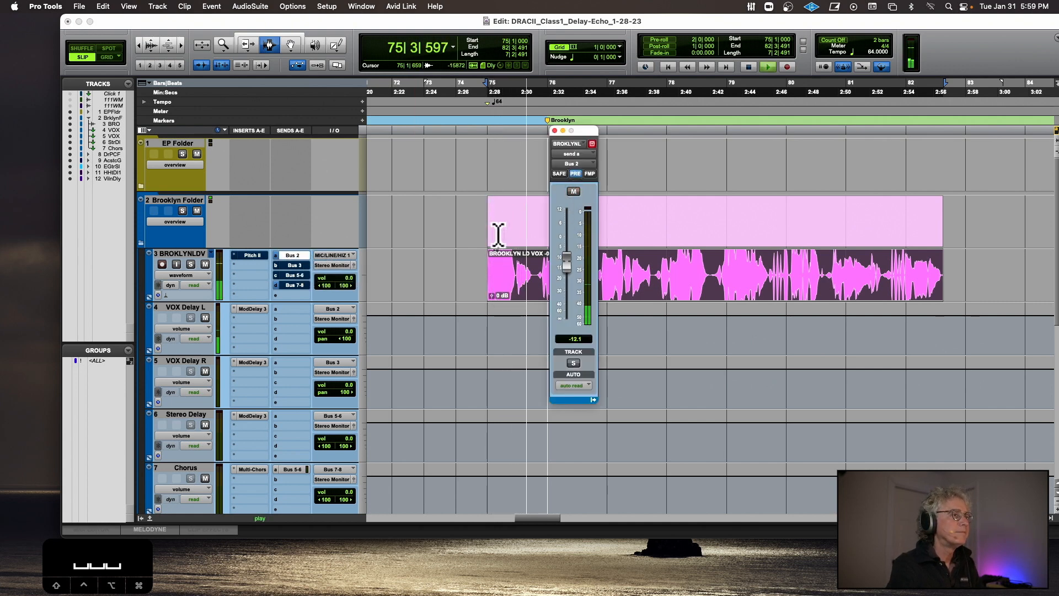
click(555, 130)
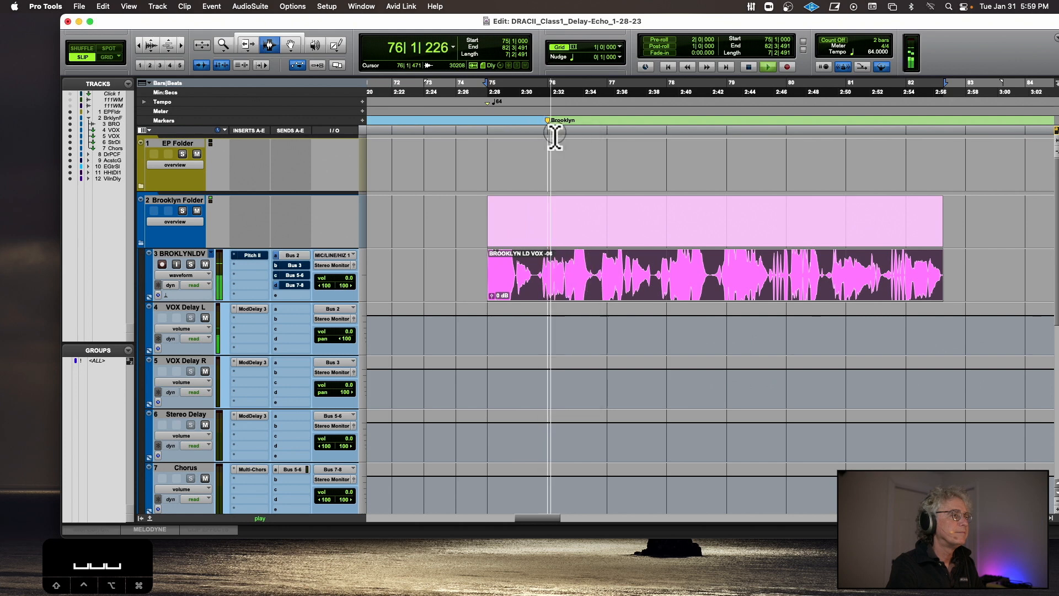
- Unmute the vocal track's send b to Bus 3 and lower its level to about -5.4 dB
click(292, 265)
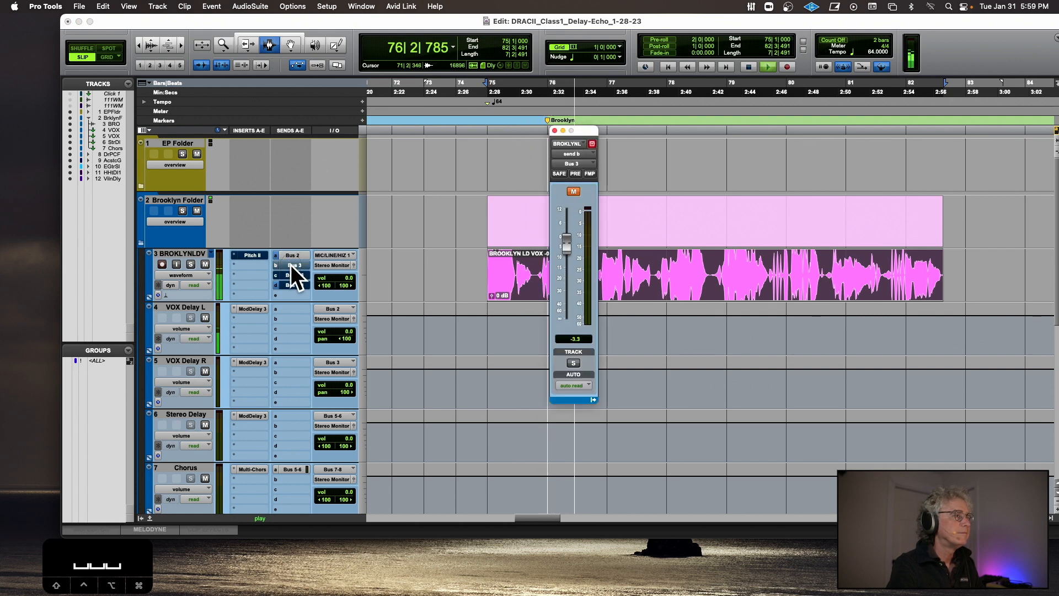
click(574, 191)
click(555, 131)
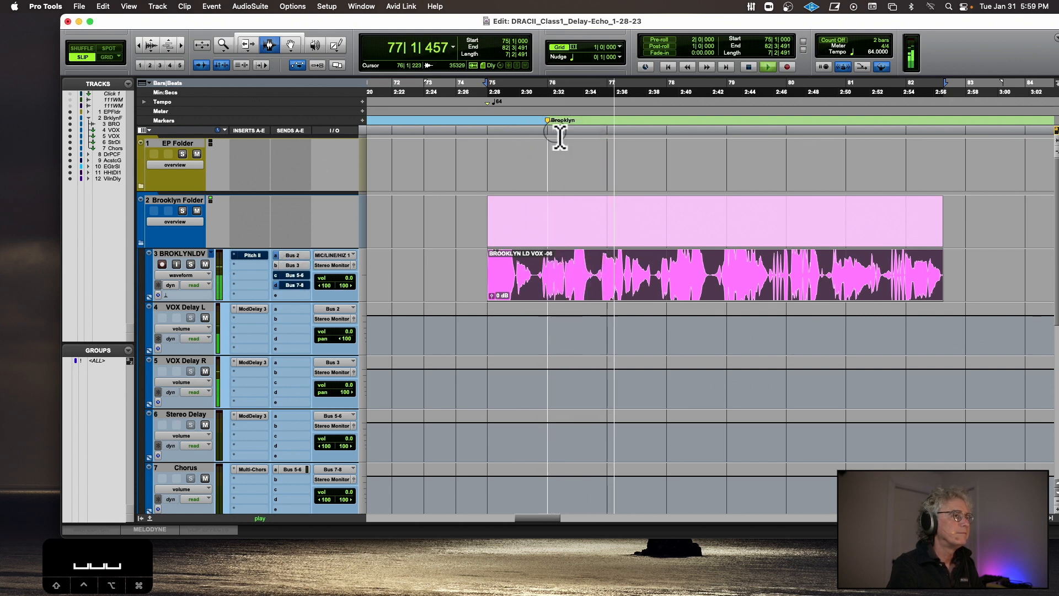
click(293, 264)
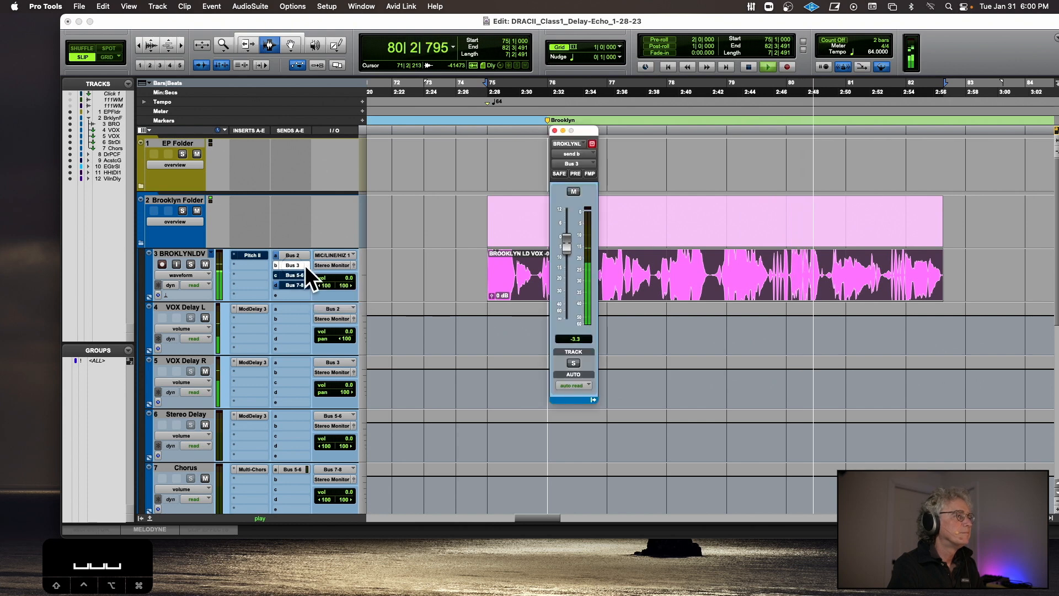
drag(568, 243, 568, 249)
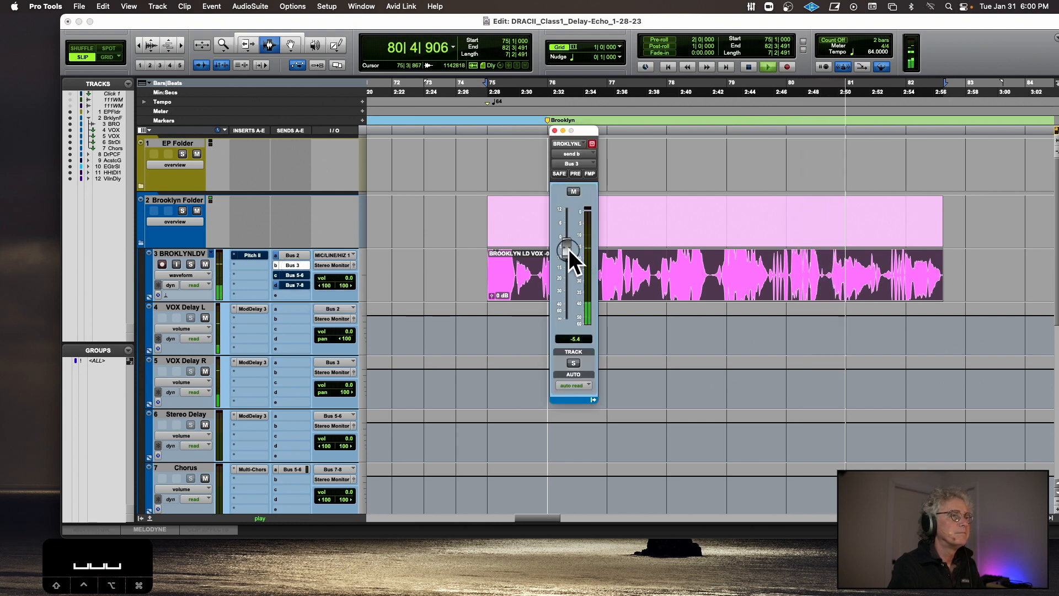
click(554, 131)
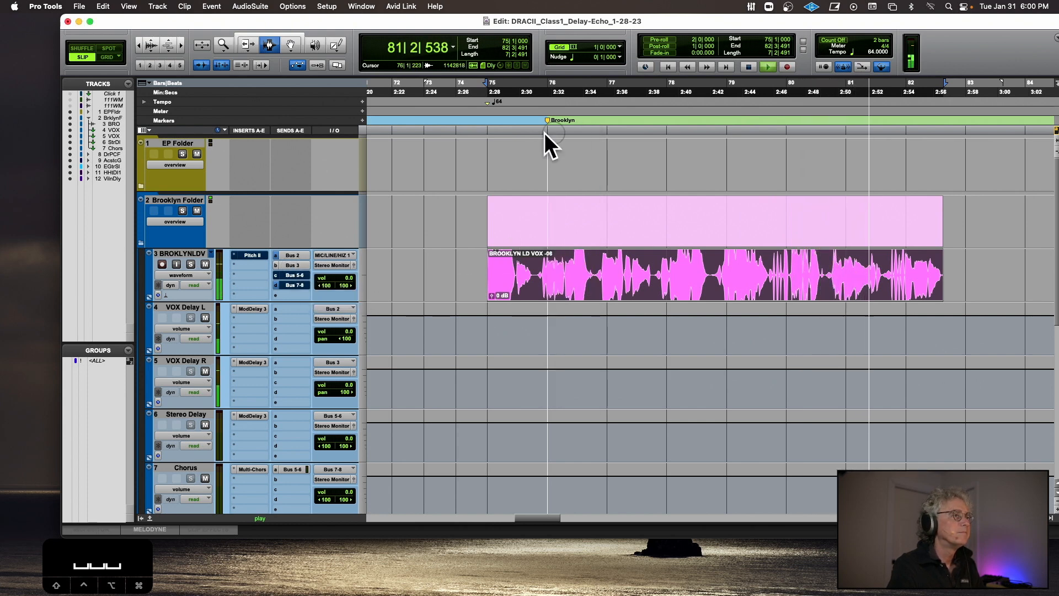
- Move the playback start to 74|3|630, ahead of the vocal clip, and replay the vocal from there
click(477, 222)
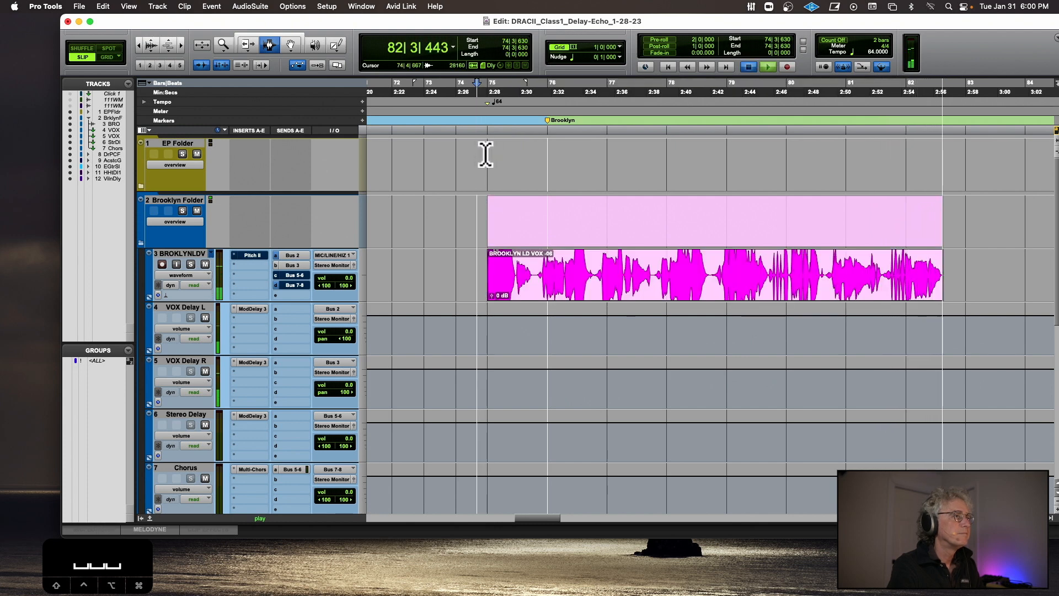
key(space)
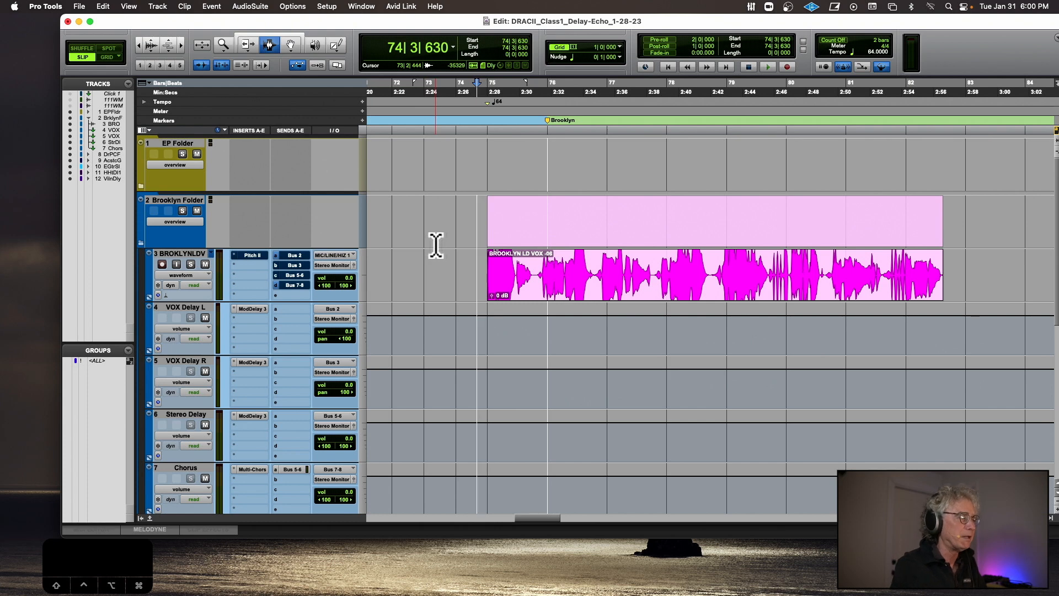
key(space)
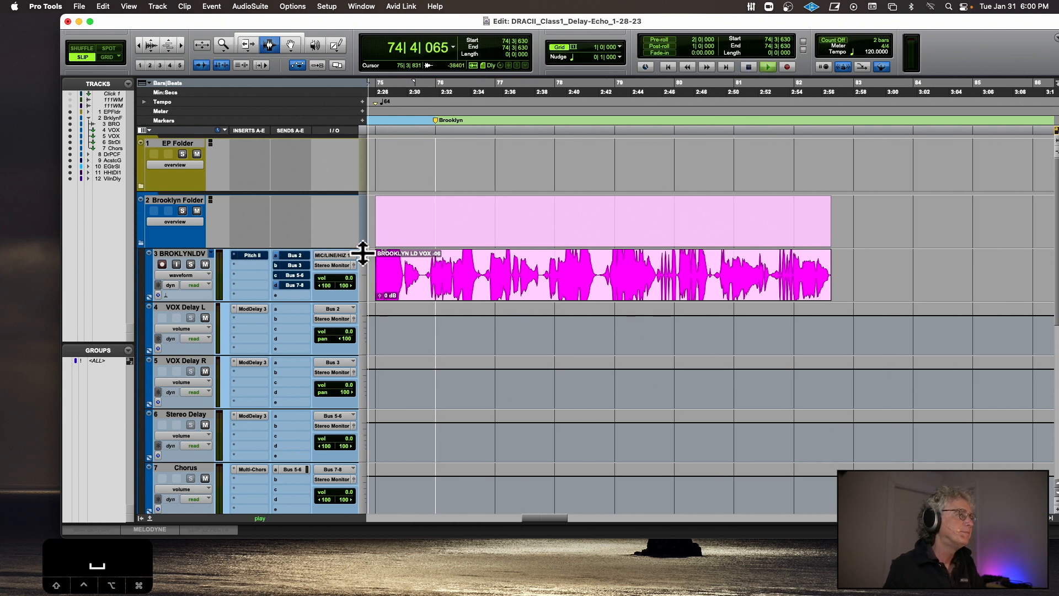
- Compare the vocal with sends a and b switched on and off during playback, finishing with both unmuted and playback stopped
super+click(296, 255)
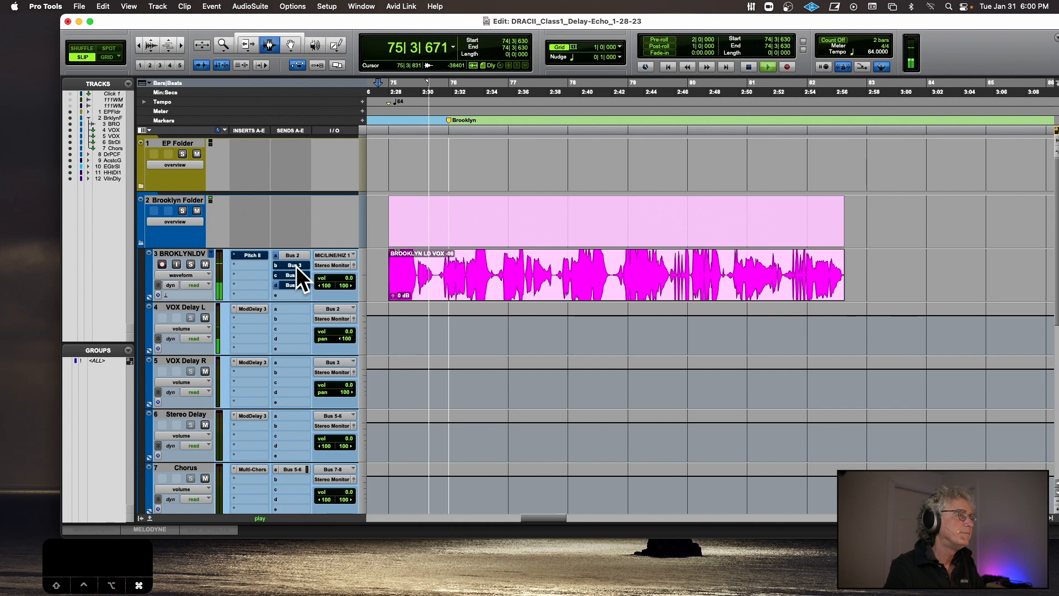
super+click(296, 266)
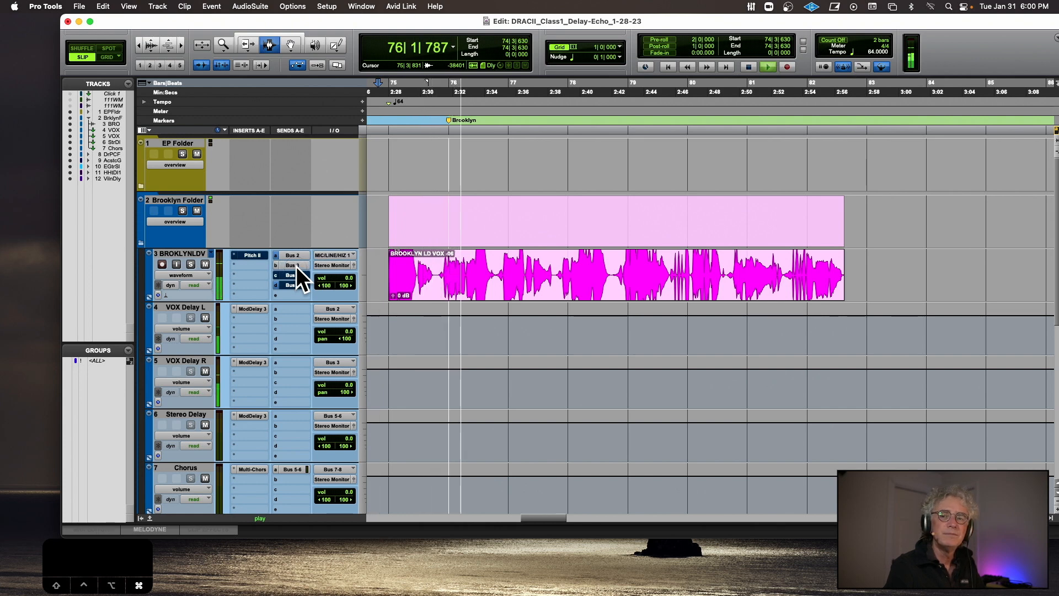
super+click(296, 257)
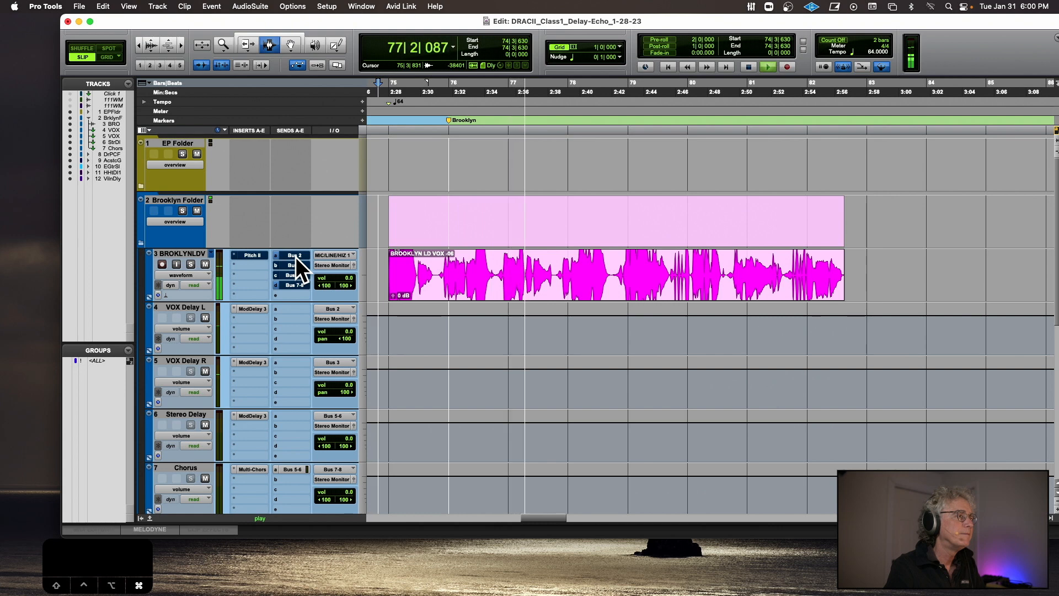
super+click(296, 267)
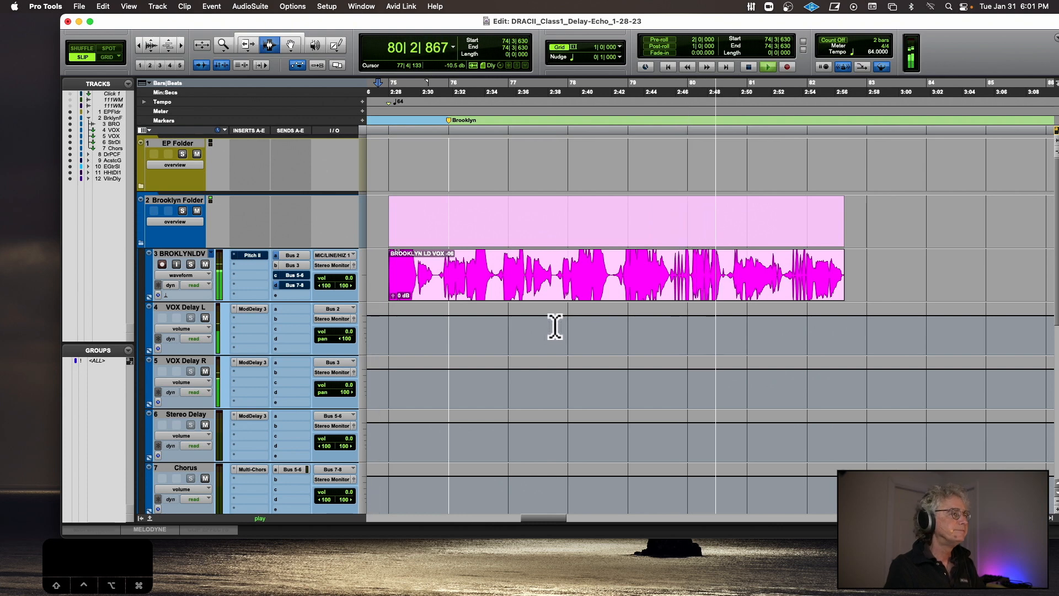
key(space)
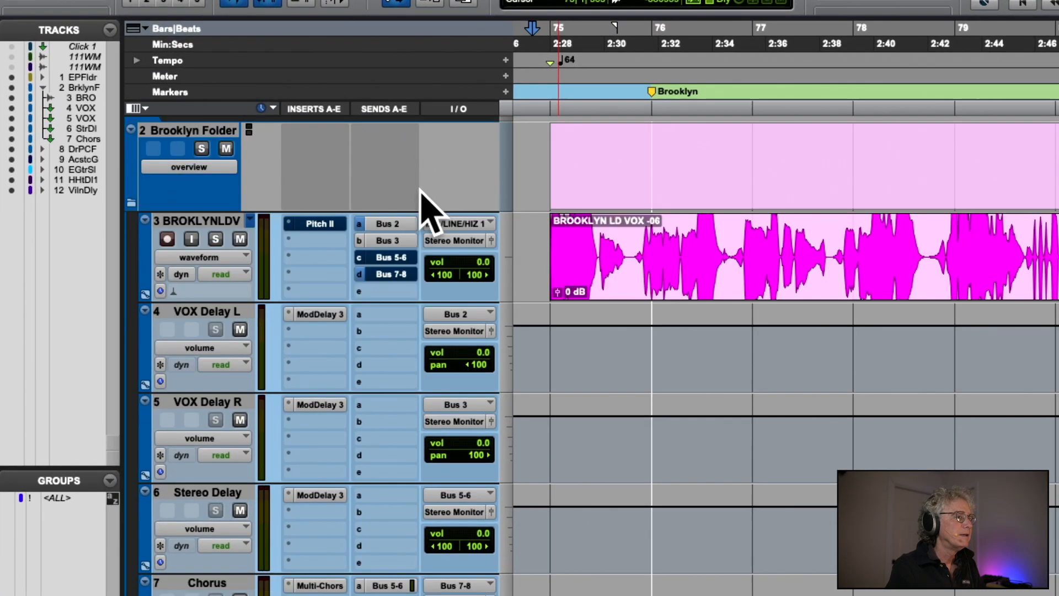
- Select the VOX Delay L and VOX Delay R tracks together
scroll(425, 209, down, 3)
scroll(425, 208, up, 5)
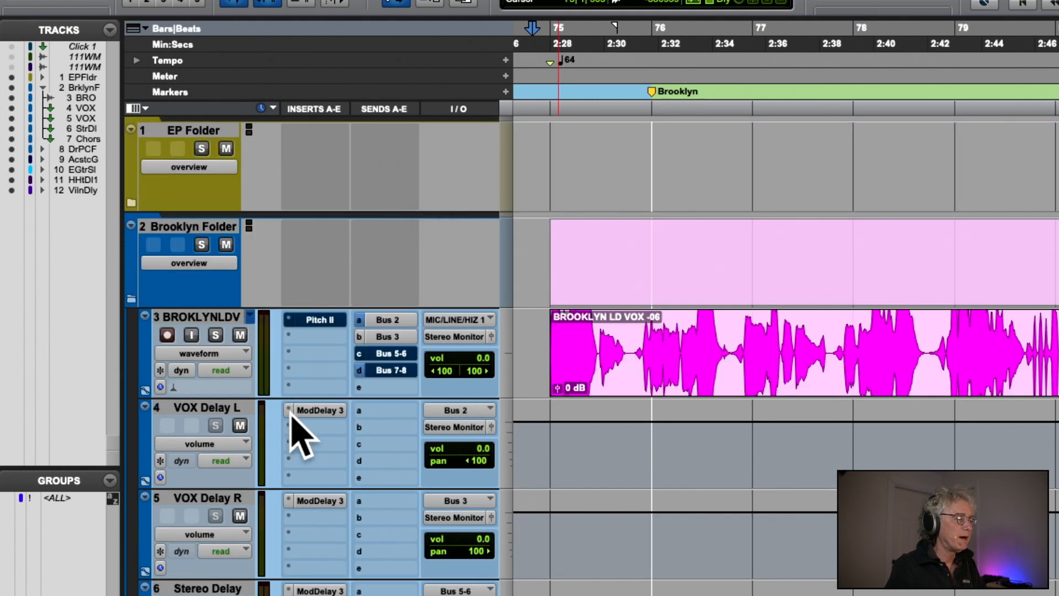
click(236, 409)
shift+click(228, 498)
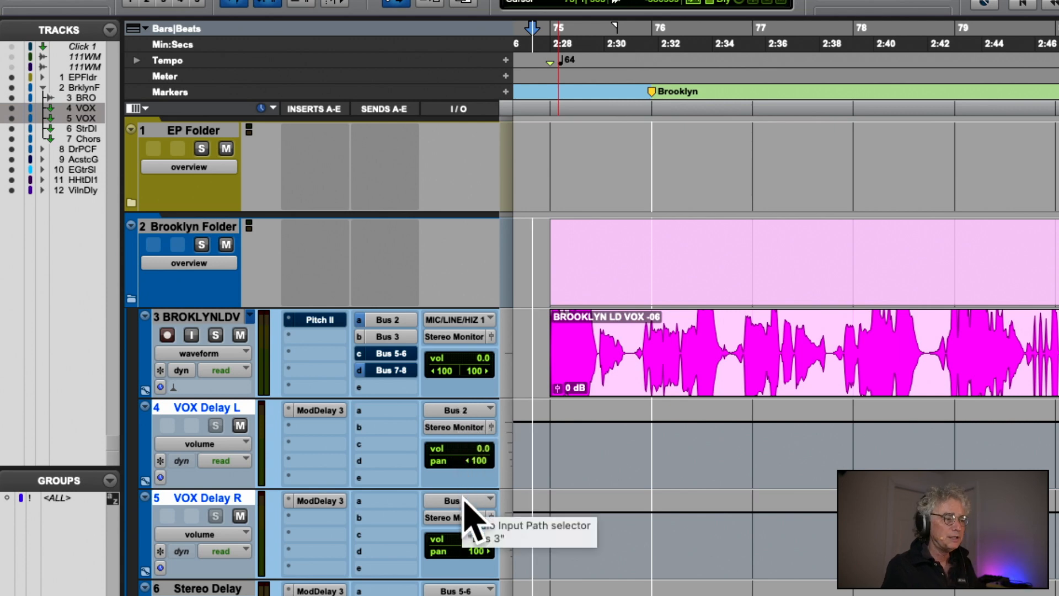
- Open the vocal track's send a fader and check which bus it is assigned to
click(385, 321)
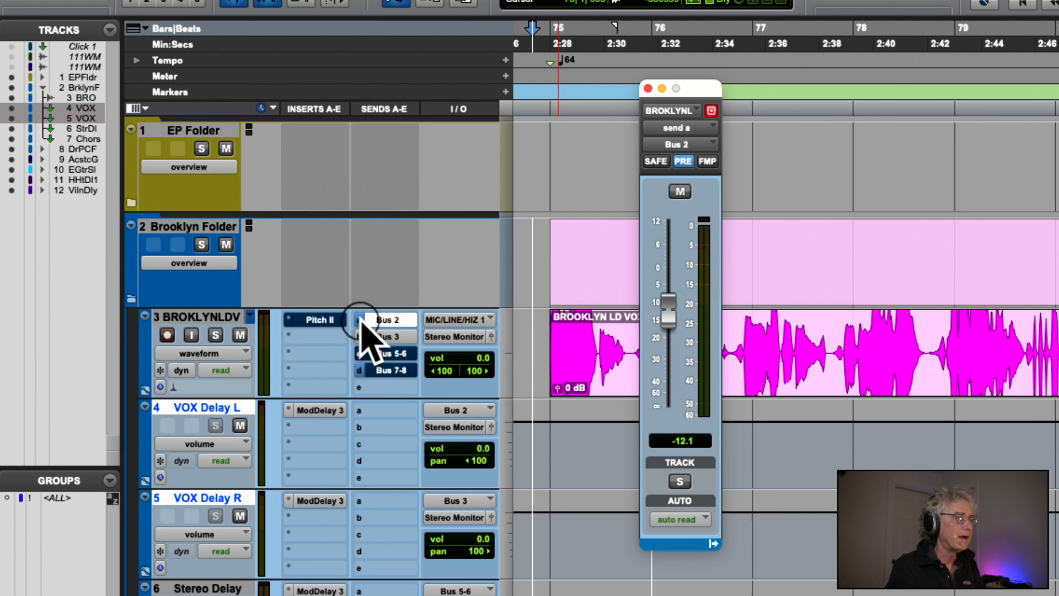
click(360, 322)
mouse_move(386, 337)
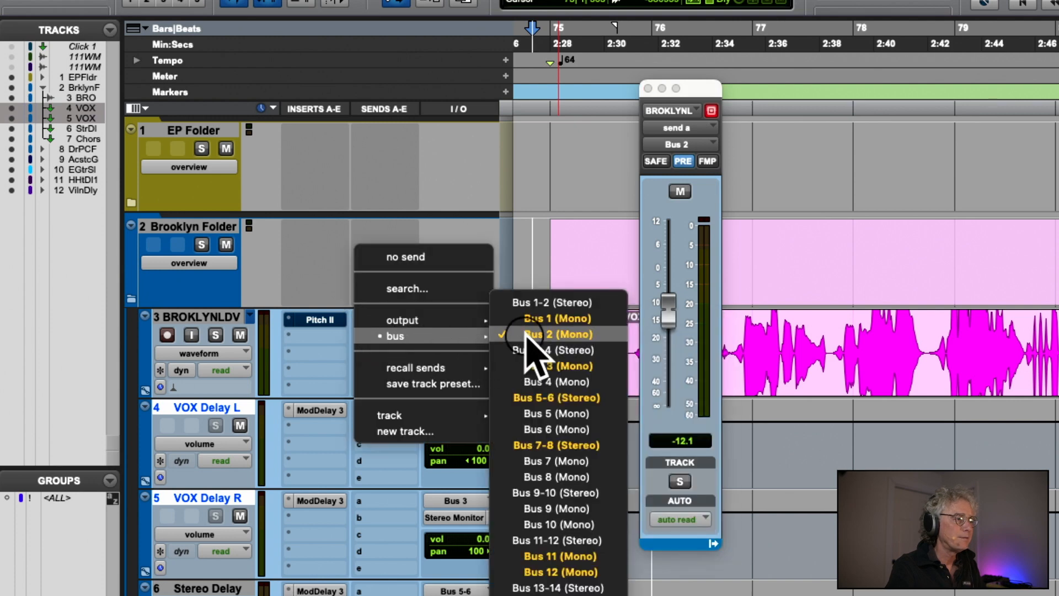
click(225, 317)
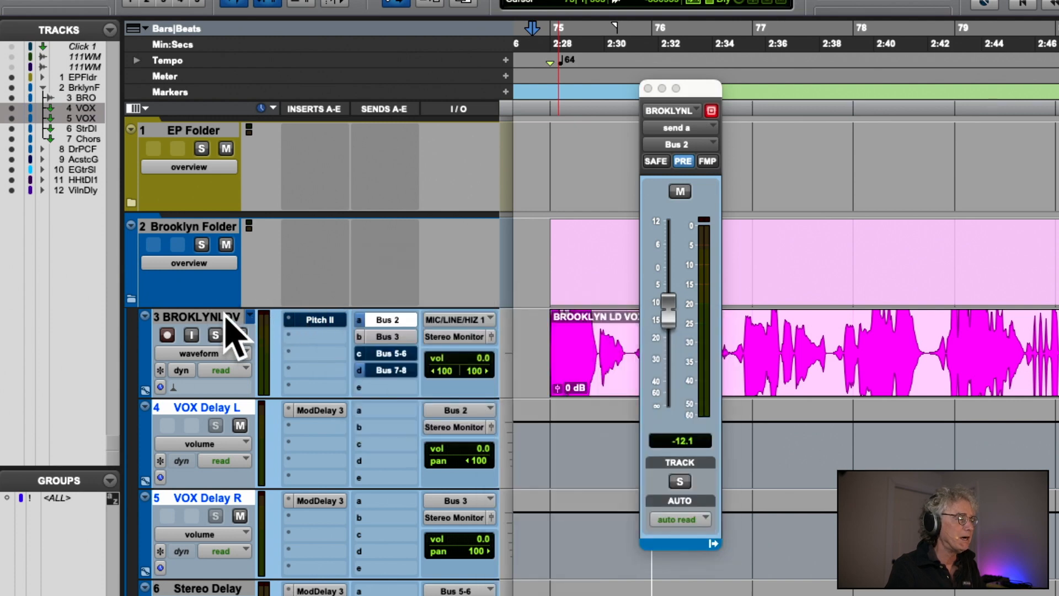
- Open the vocal track's send b fader and check the input path of the VOX Delay R track
click(386, 338)
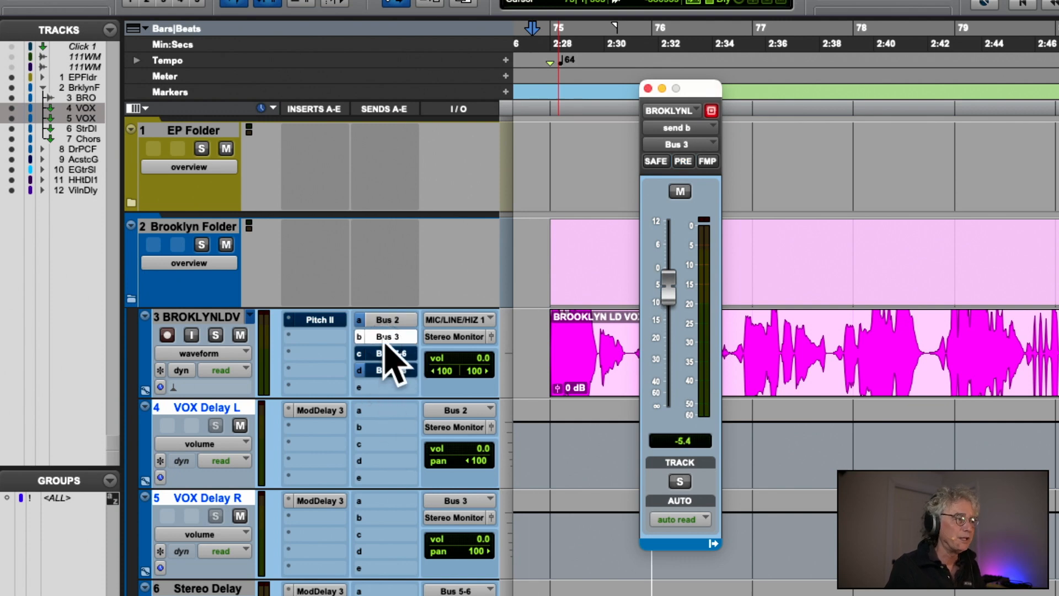
click(463, 502)
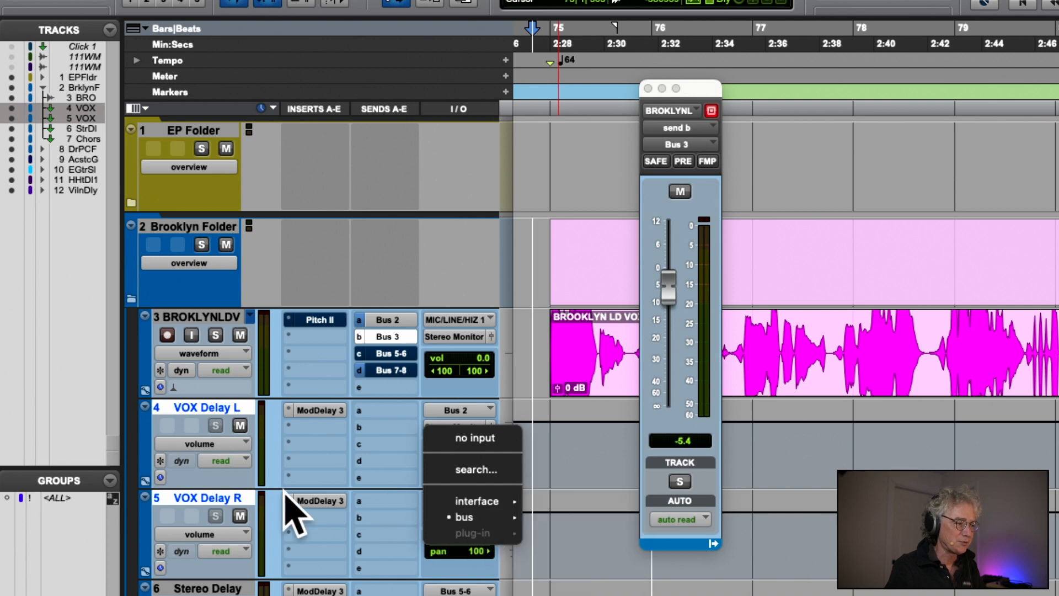
key(Escape)
click(461, 459)
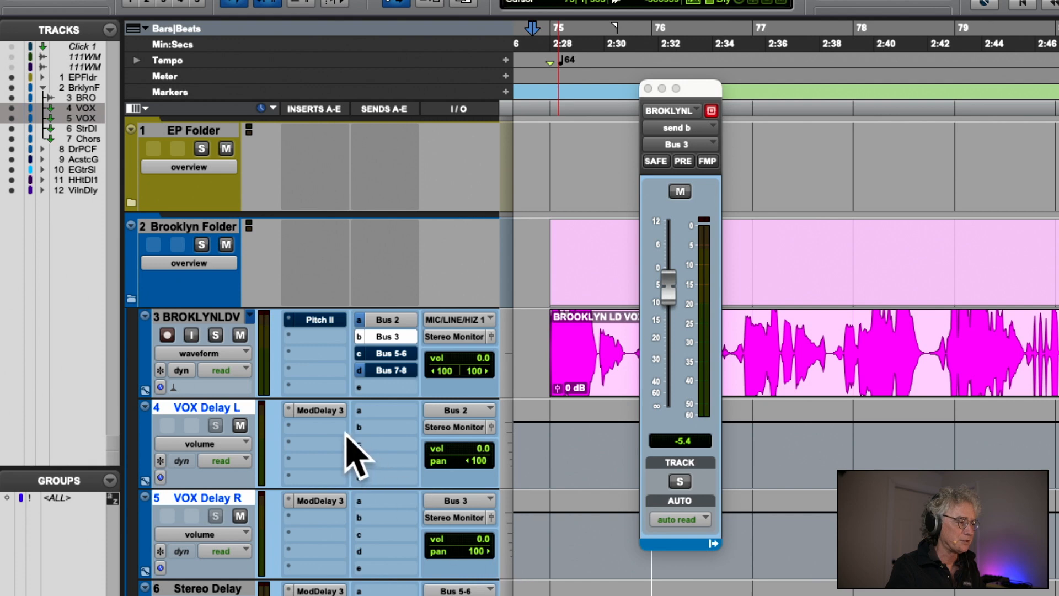
- Review the Mod Delay III settings on VOX Delay L, then on VOX Delay R, moving the latter window clear of the tracks
click(319, 412)
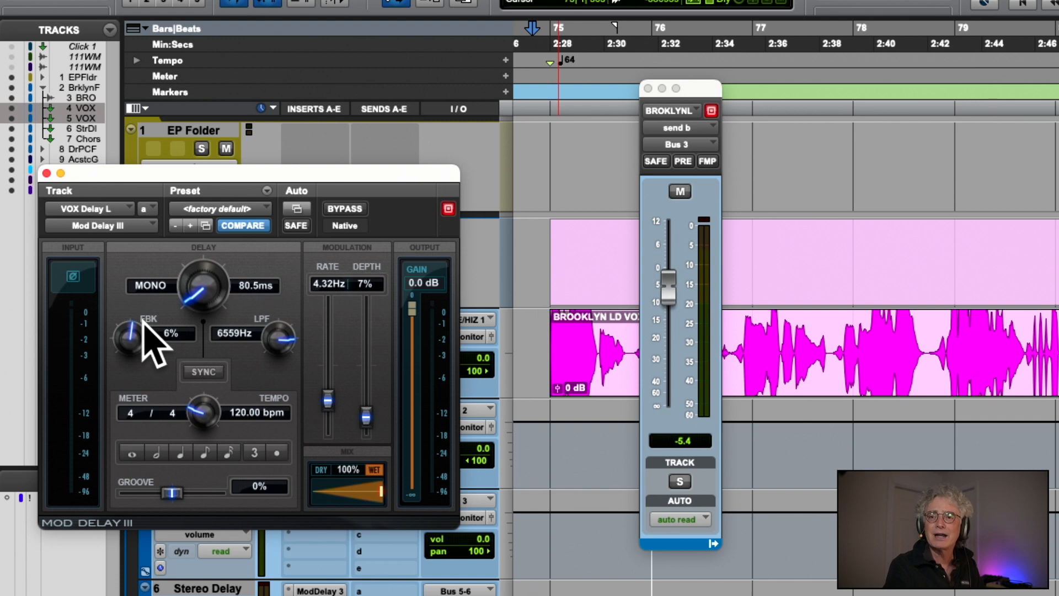
click(47, 173)
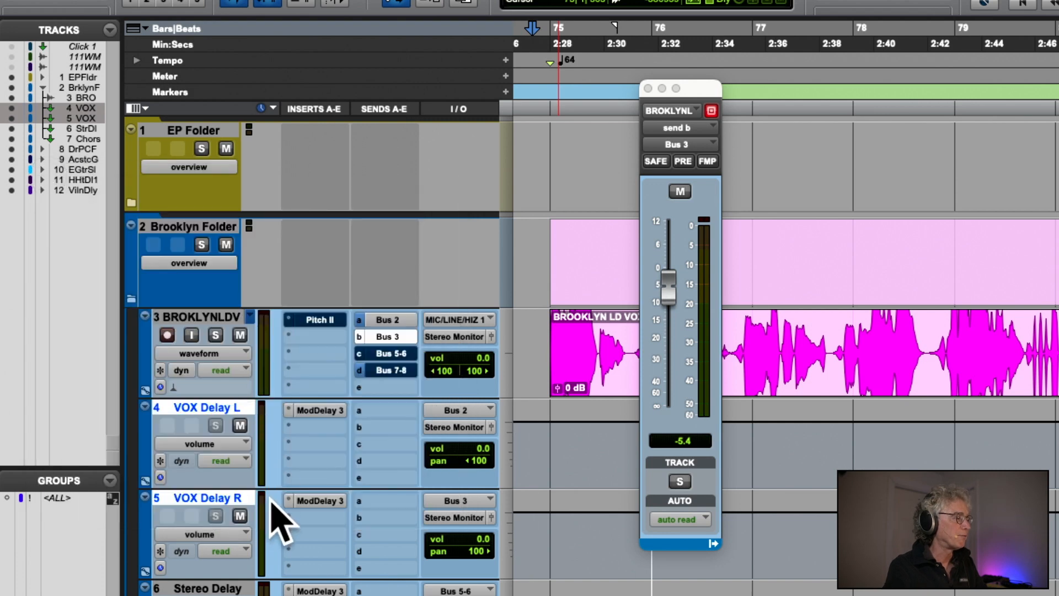
click(316, 501)
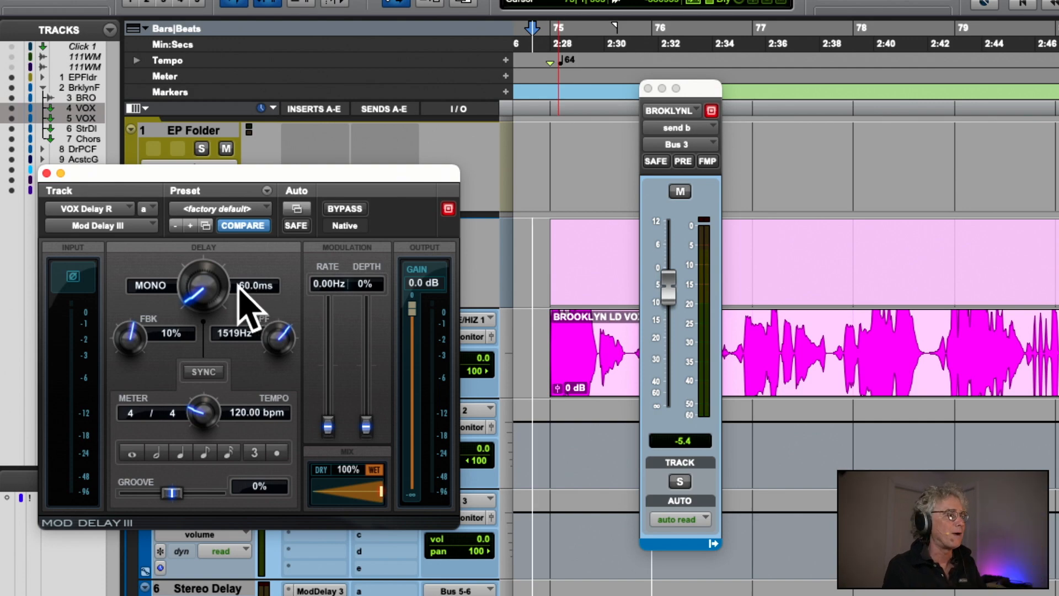
drag(106, 201, 792, 201)
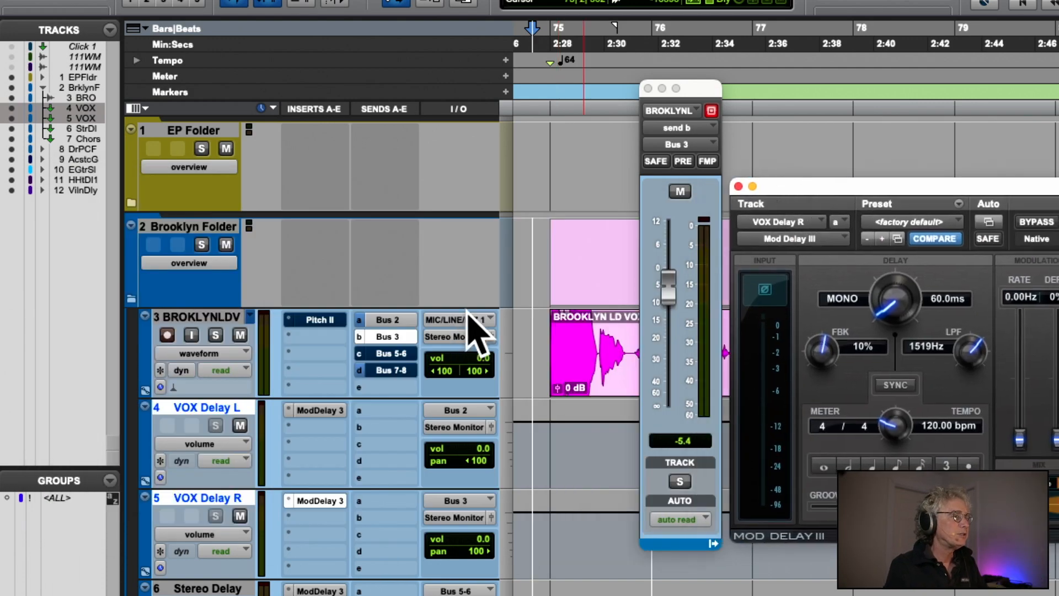
- Set the vocal's send b to pre-fader, listen to the delays with the vocal track muted, and unmute the track
click(683, 161)
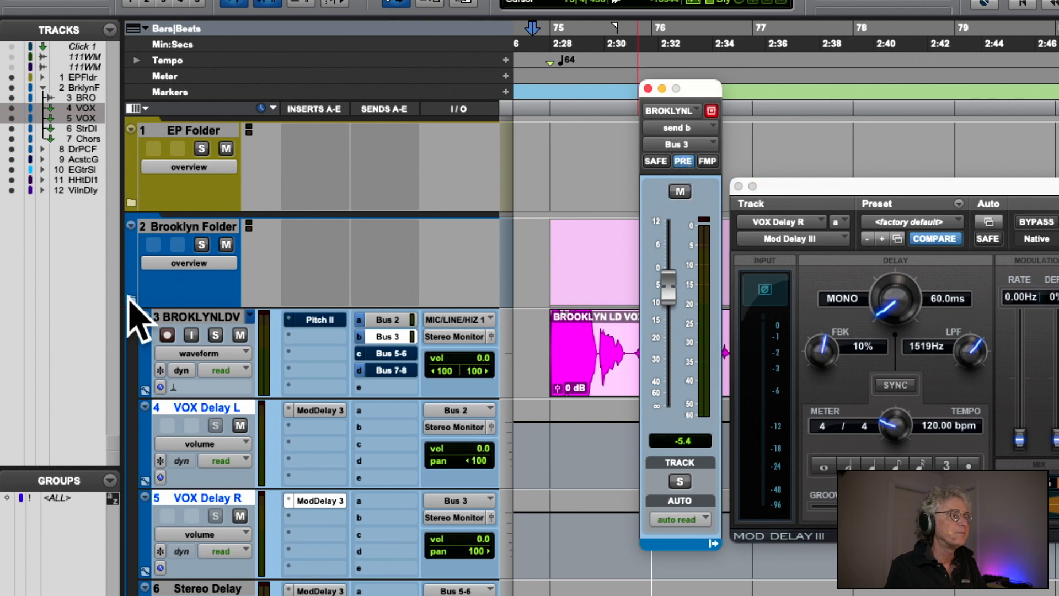
click(239, 334)
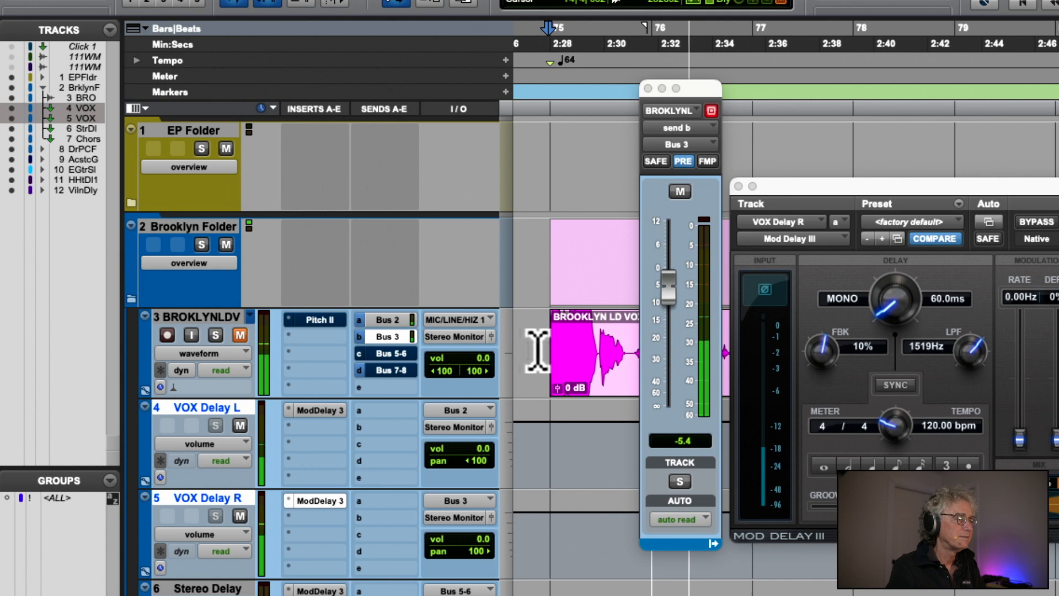
click(240, 334)
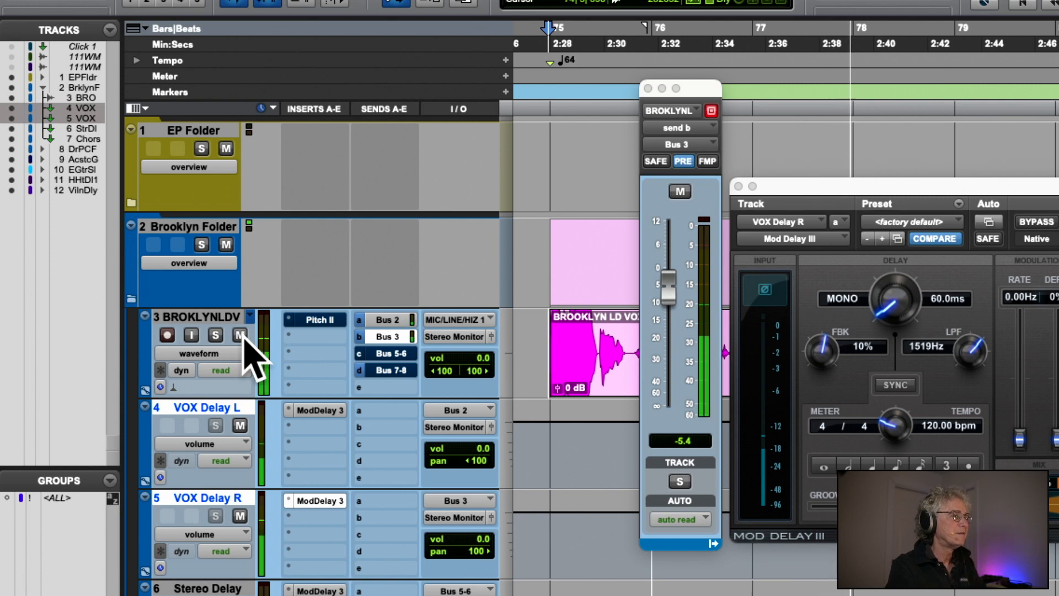
- Move the VOX Delay R plug-in window over the track list, stop playback, and set its delay time to 100 ms
drag(811, 184, 182, 77)
key(space)
click(300, 191)
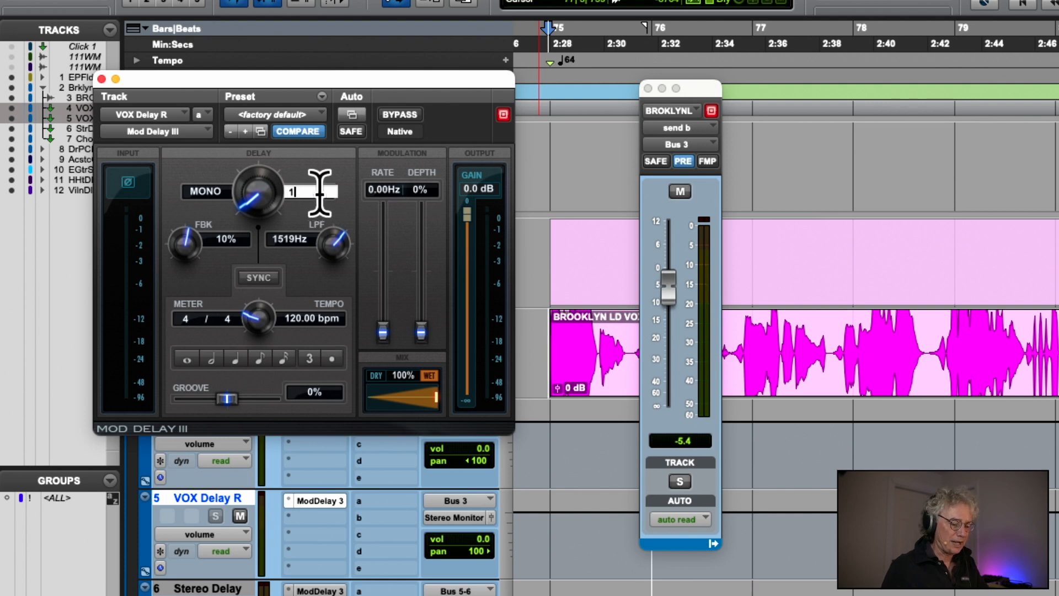
key(Return)
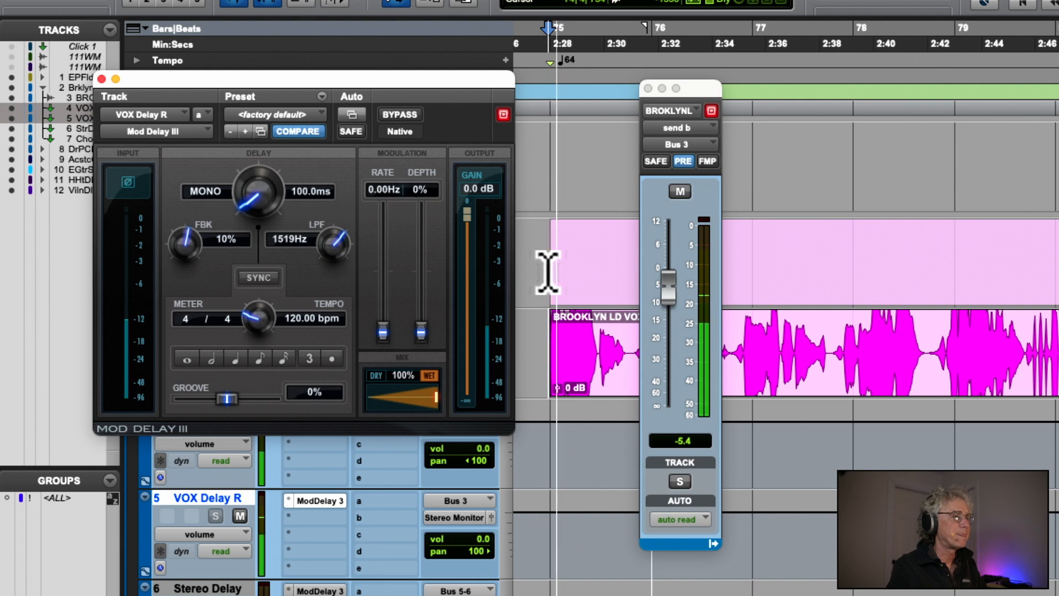
- Set the VOX Delay R delay time to 150 ms during playback, listen to the result, and stop
click(296, 191)
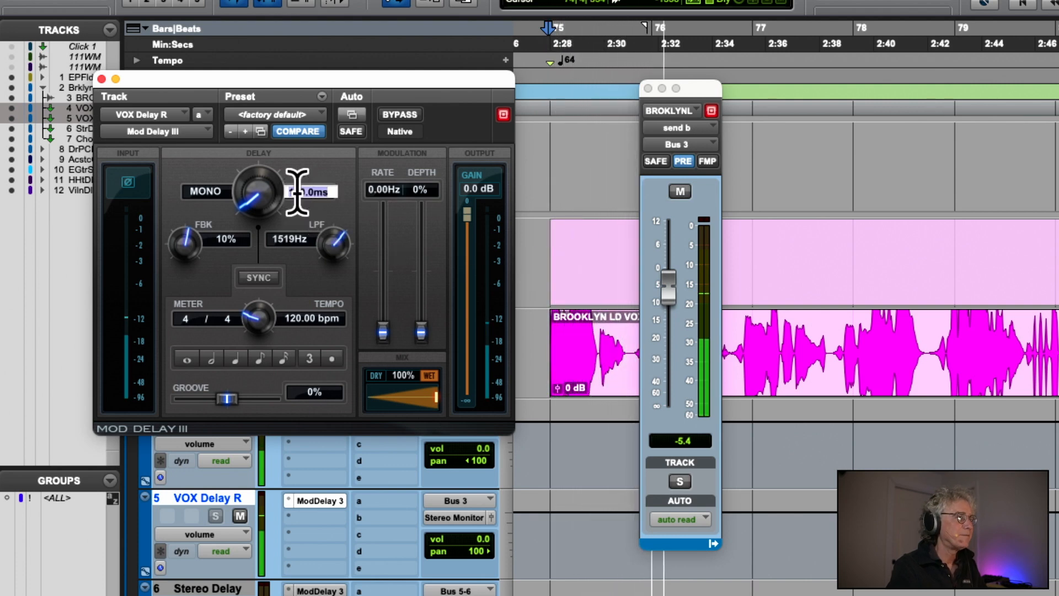
text(150)
key(Return)
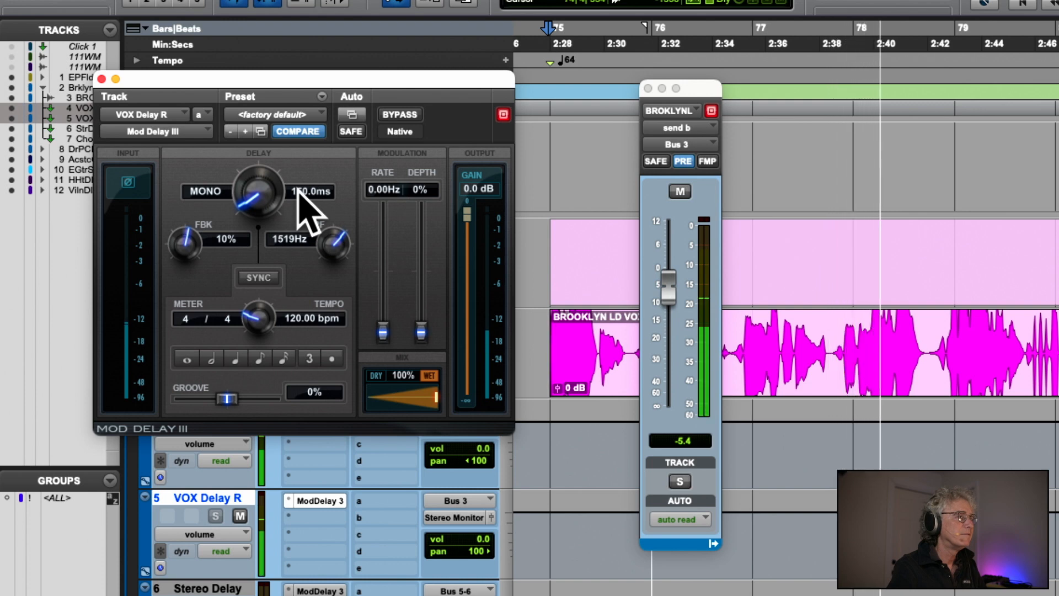
key(space)
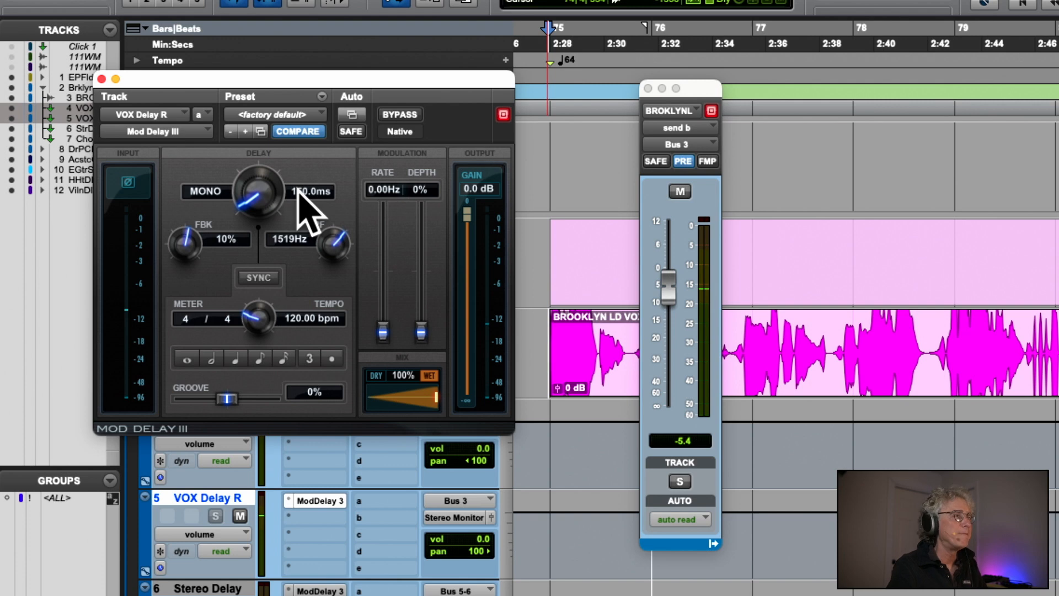
- Set the VOX Delay R delay time to 60 ms
click(303, 191)
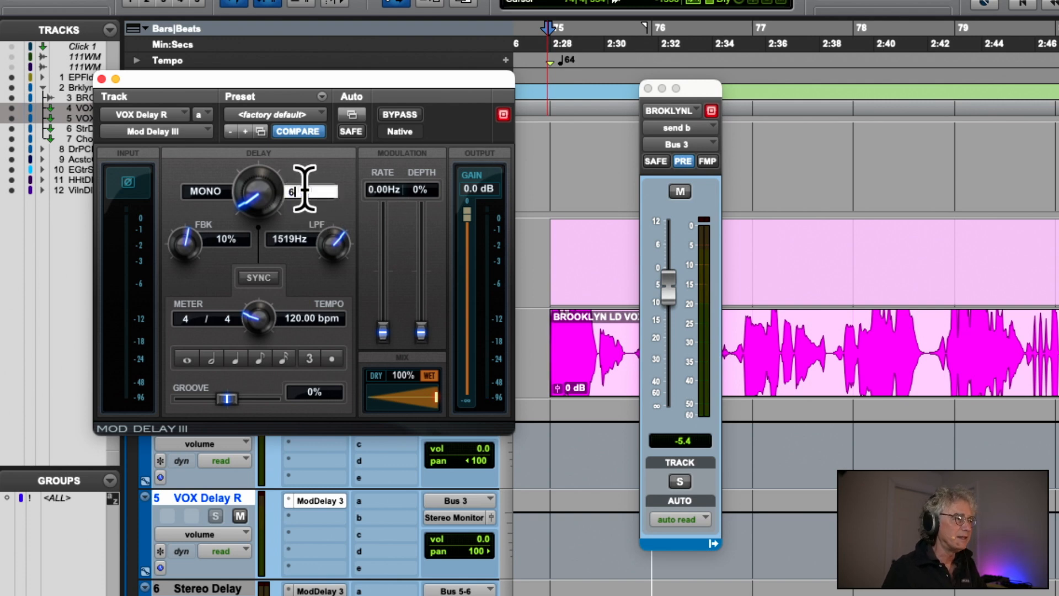
text(60)
key(Return)
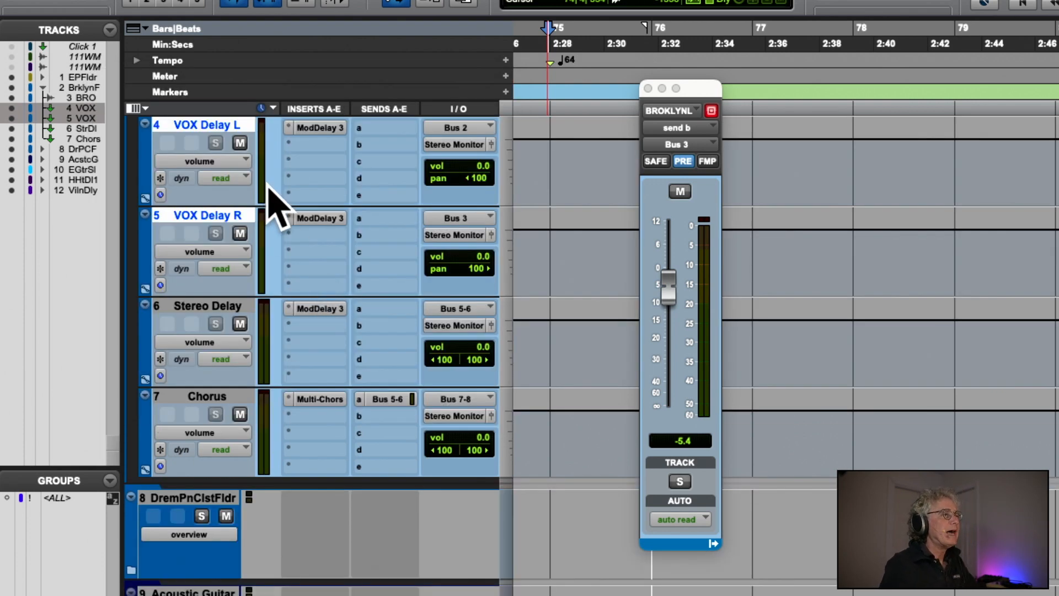
- Mute the vocal track's sends a and b, and check the level and bus assignment of send c
scroll(274, 202, up, 5)
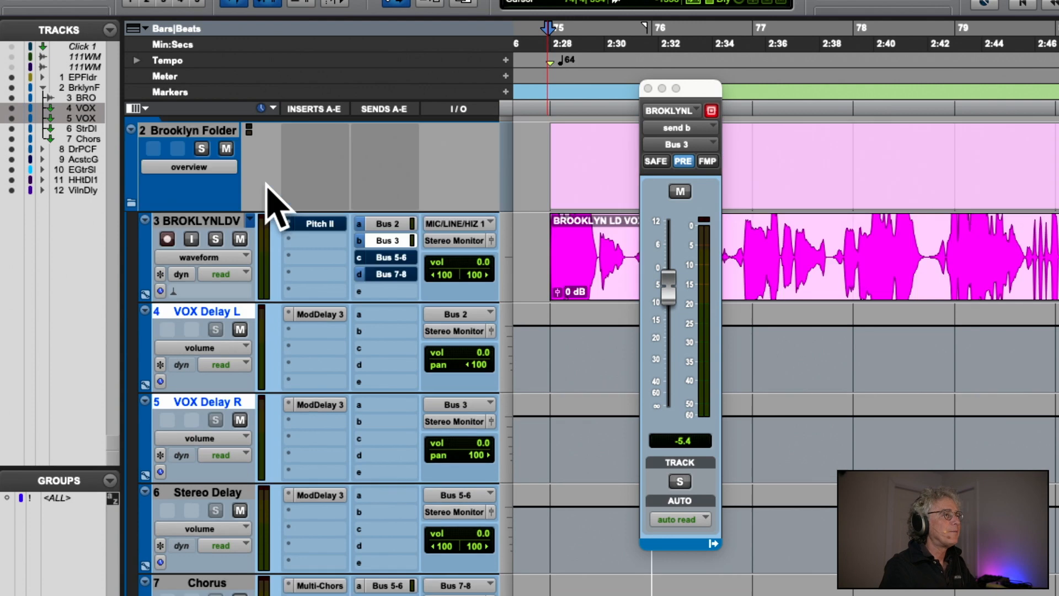
super+click(393, 243)
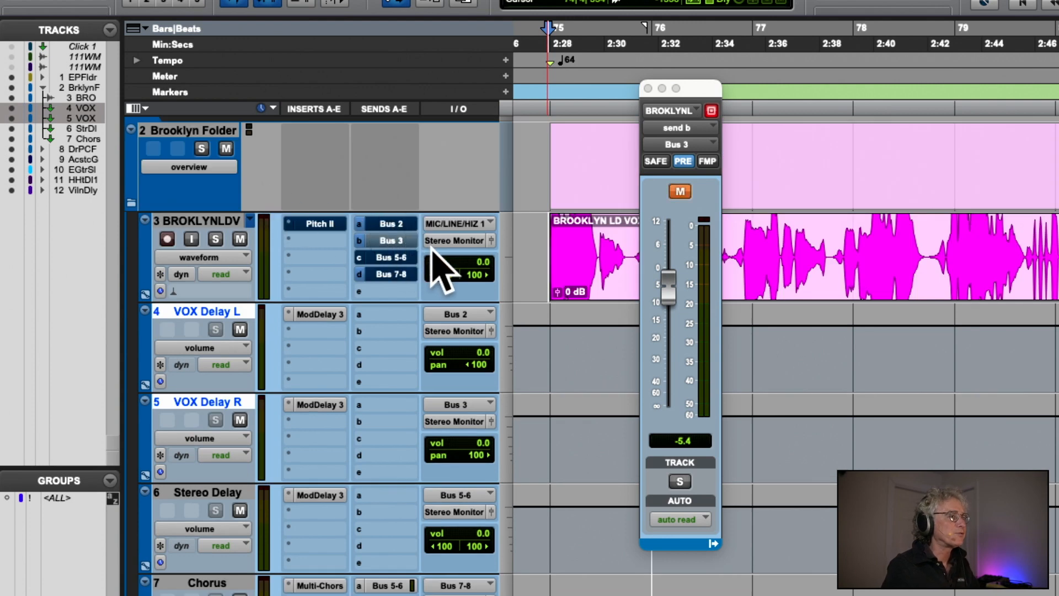
click(385, 257)
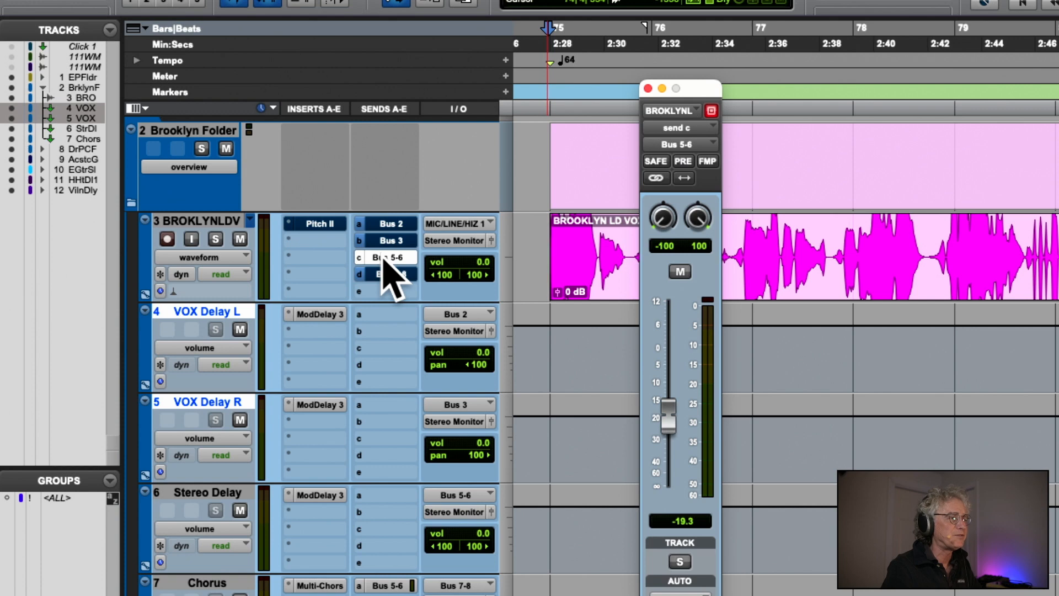
click(380, 258)
click(359, 257)
mouse_move(373, 270)
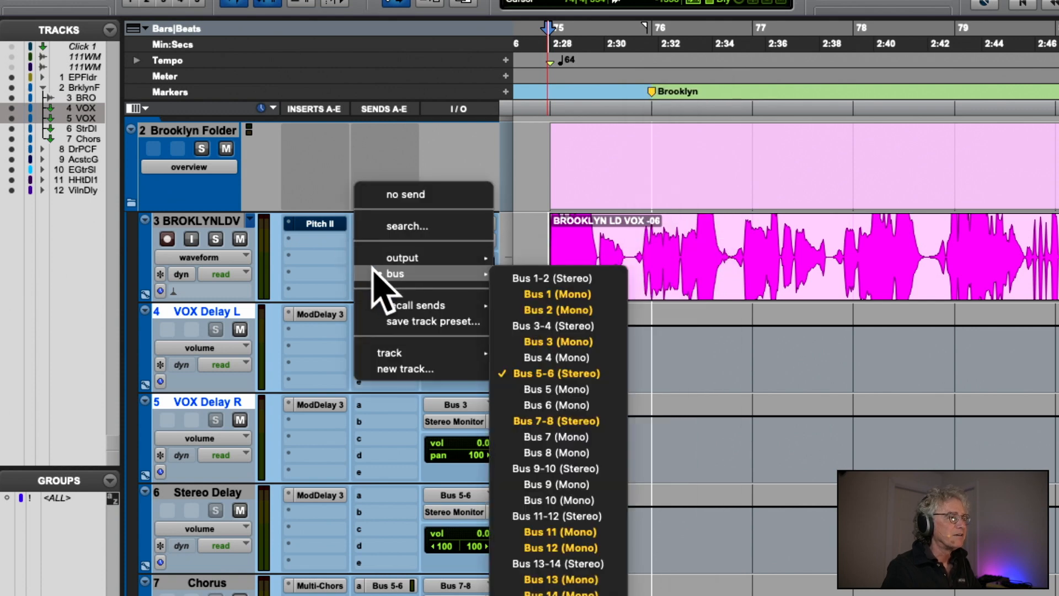
click(283, 271)
- Select the Stereo Delay track and open its Mod Delay III settings for review
scroll(277, 409, down, 8)
scroll(278, 409, up, 2)
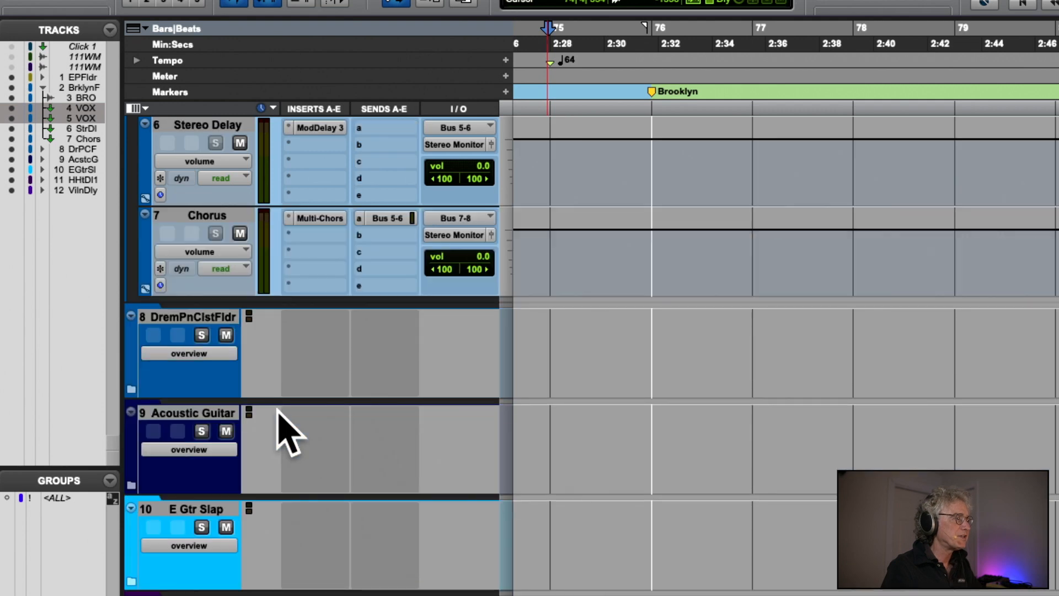
click(227, 126)
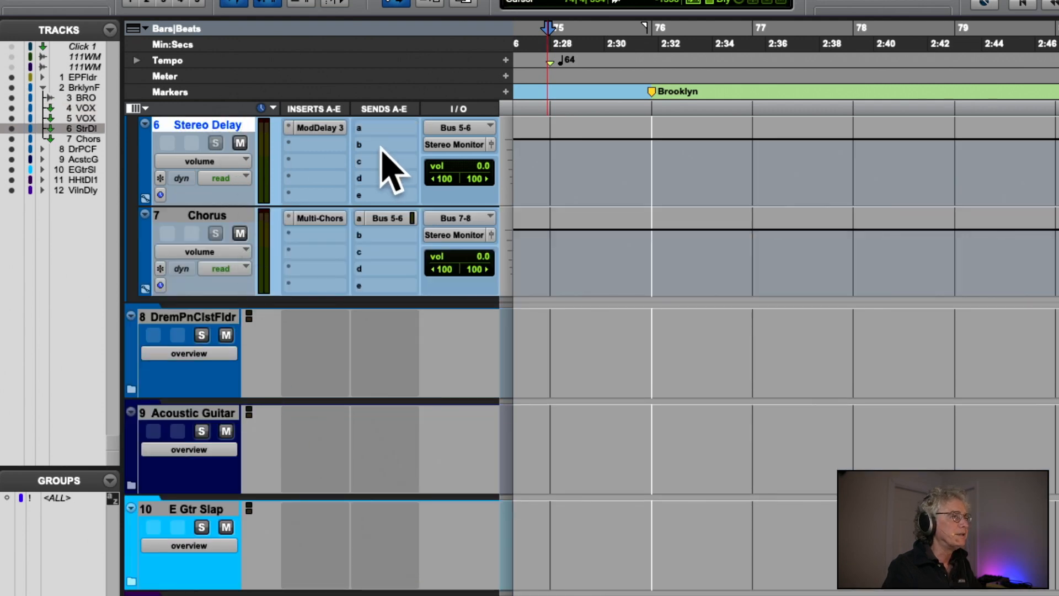
scroll(381, 155, up, 2)
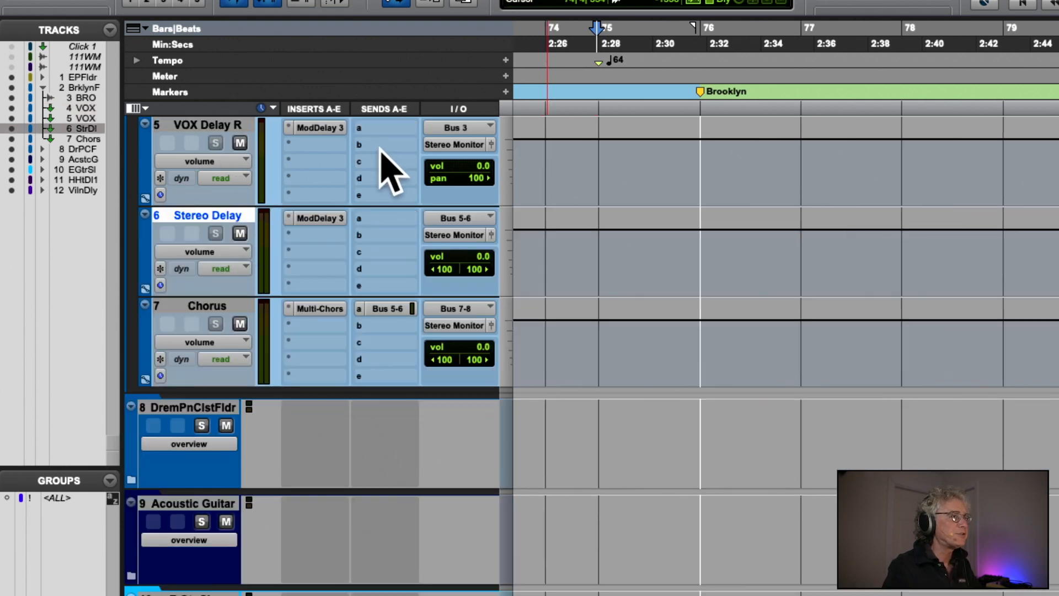
click(307, 218)
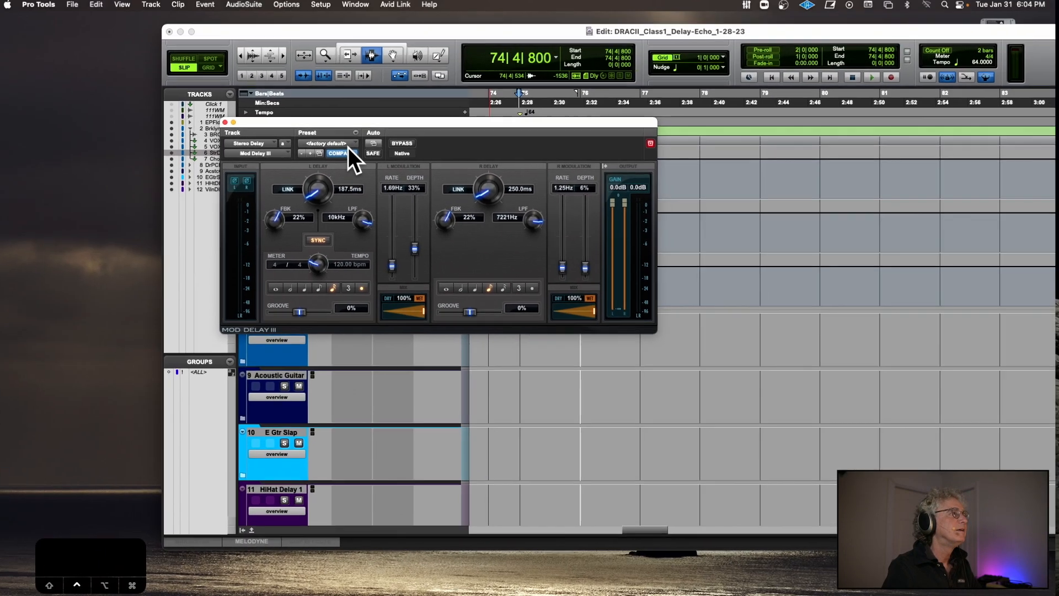
- Play the lead vocal through the Stereo Delay, check send c, and mute the vocal track
drag(346, 123, 842, 135)
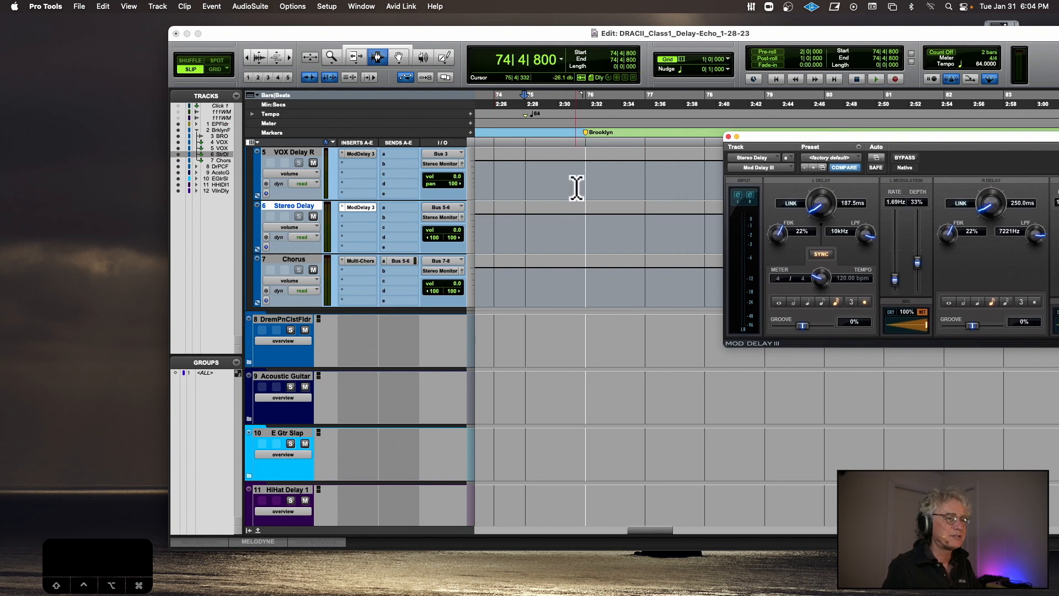
scroll(439, 210, up, 3)
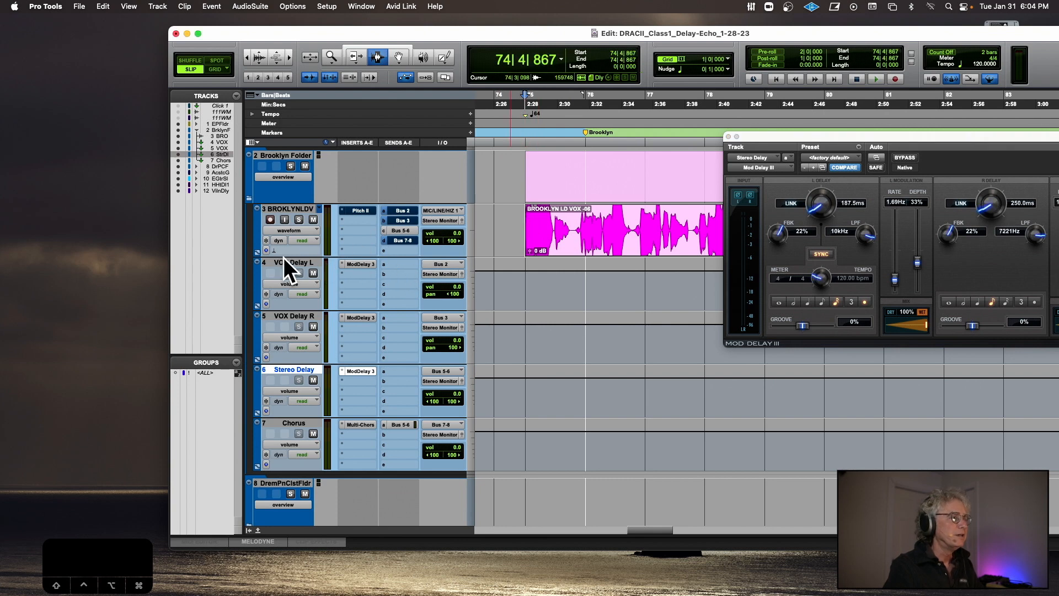
key(space)
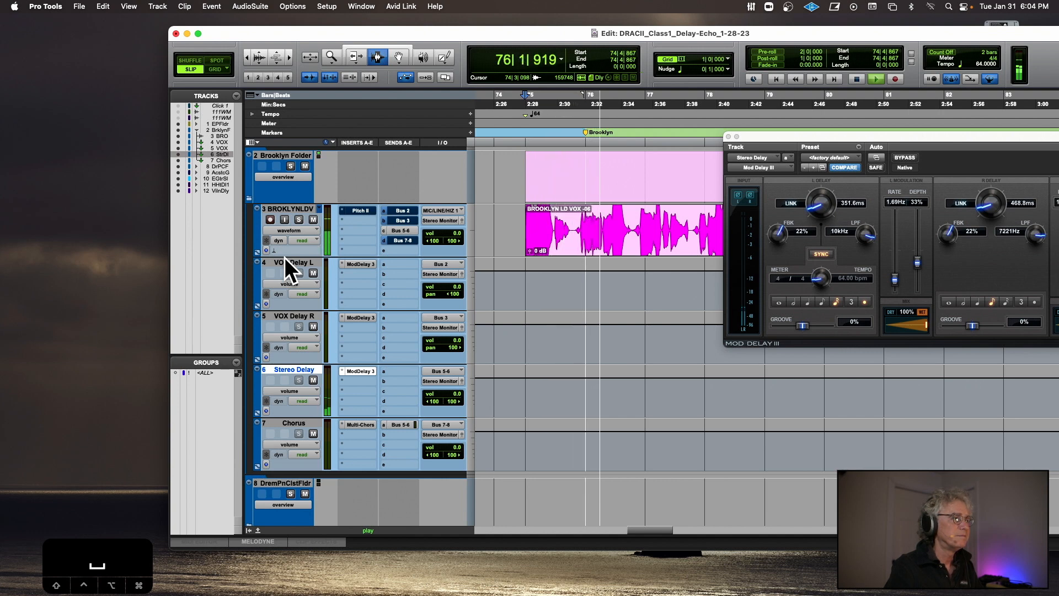
click(399, 231)
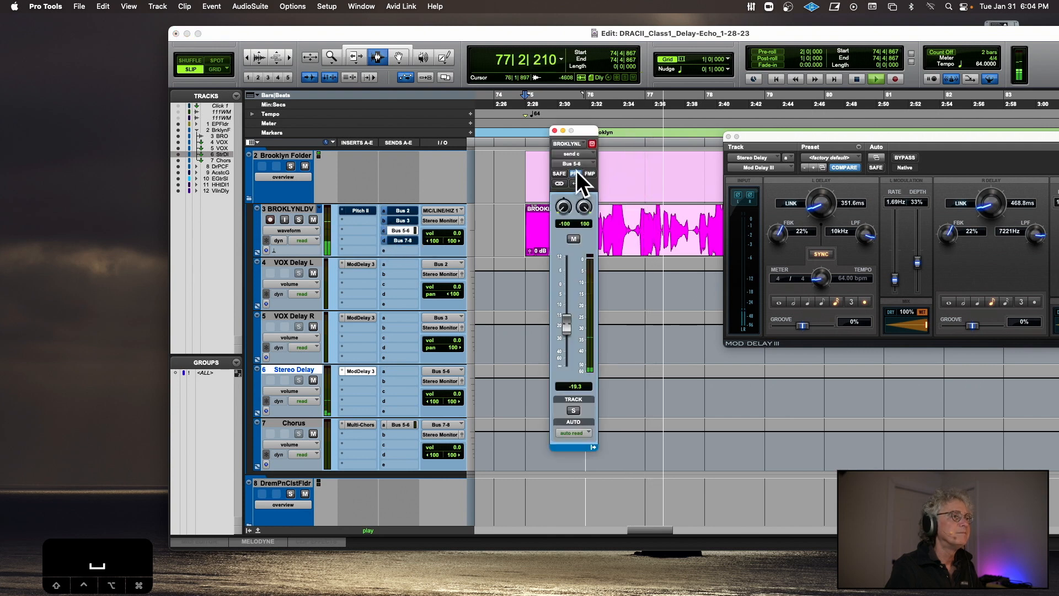
click(555, 130)
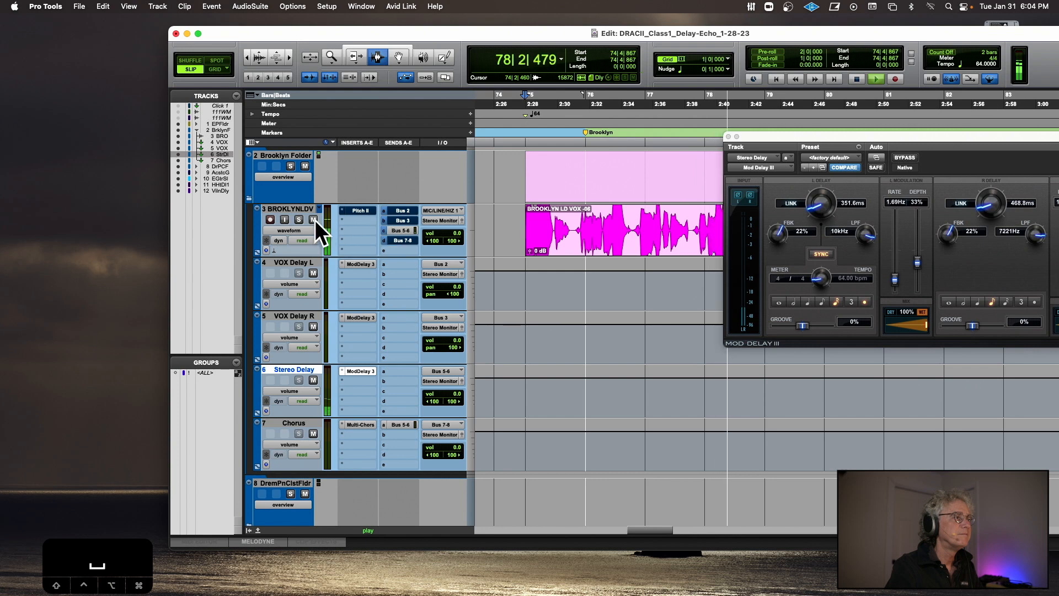
key(space)
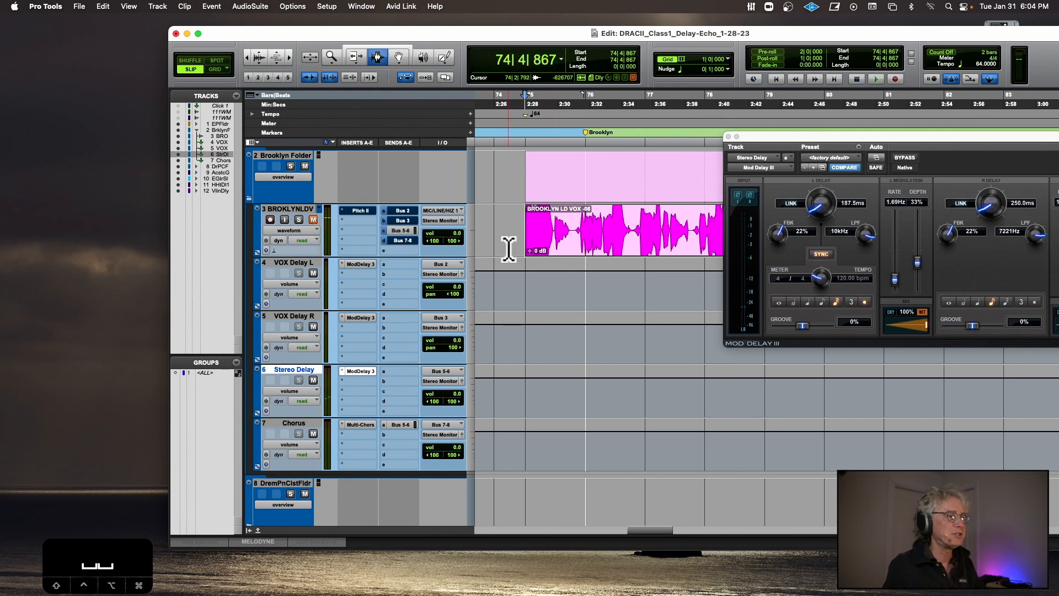
- Listen to the stereo delay alone with the vocal's dry signal muted, and stop playback
key(space)
key(t)
key(t)
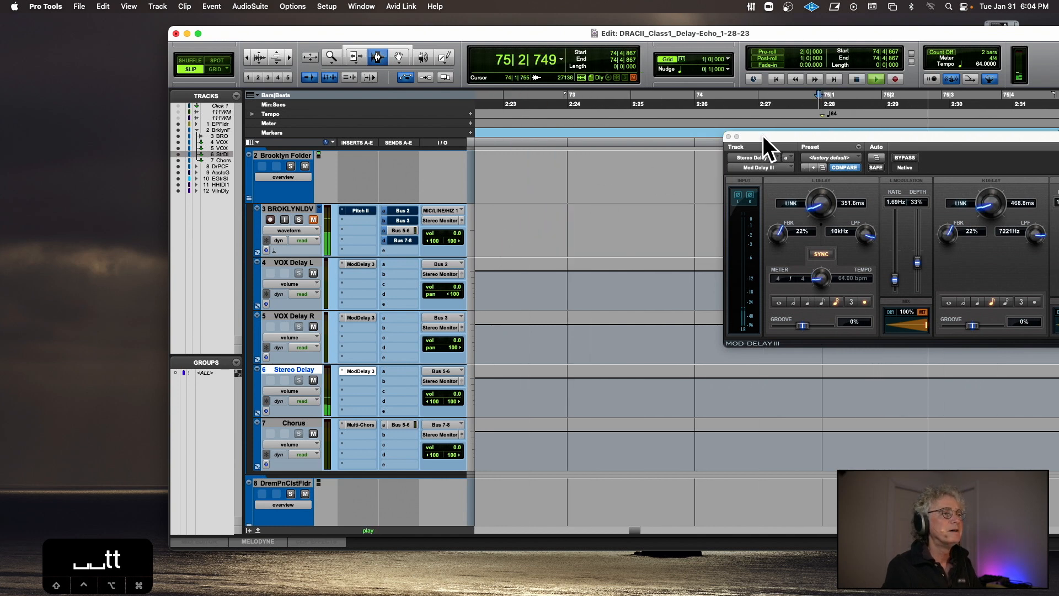
drag(763, 135, 239, 74)
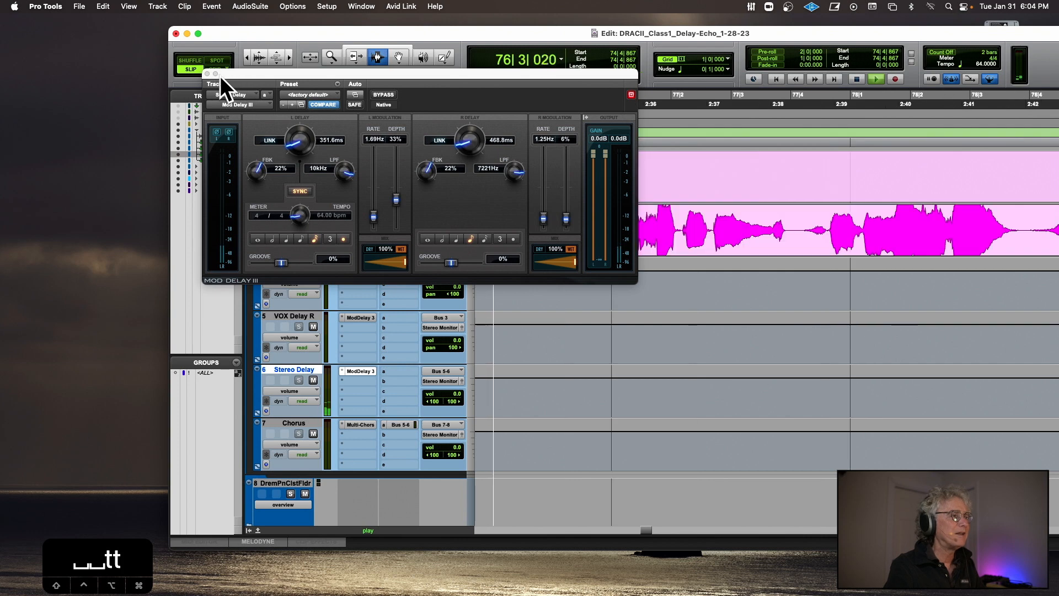
key(space)
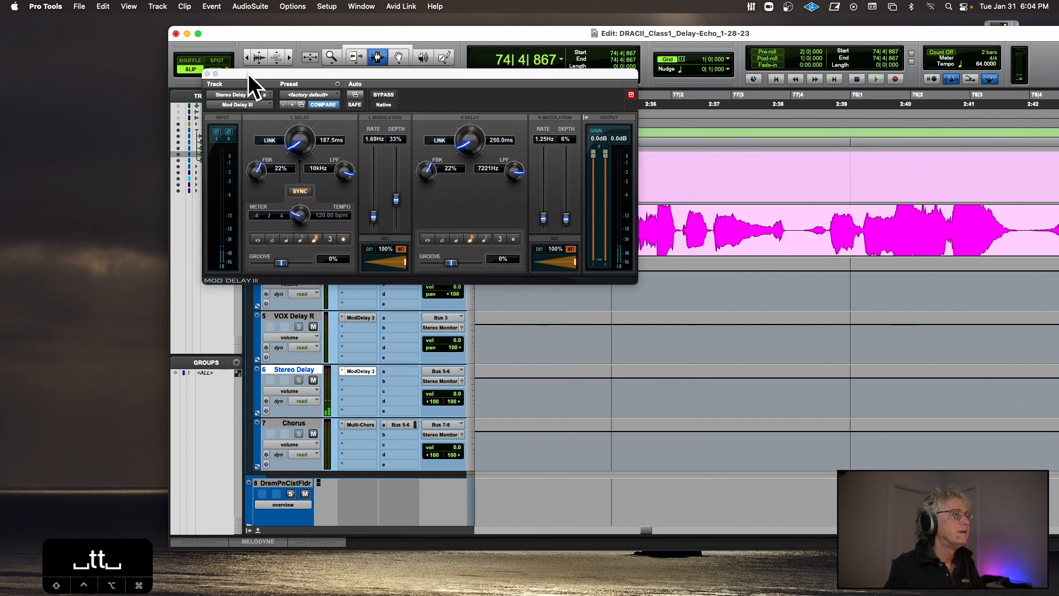
- Raise the vocal's send c to -0.1 dB and listen to the stereo delay alone
drag(248, 74, 579, 77)
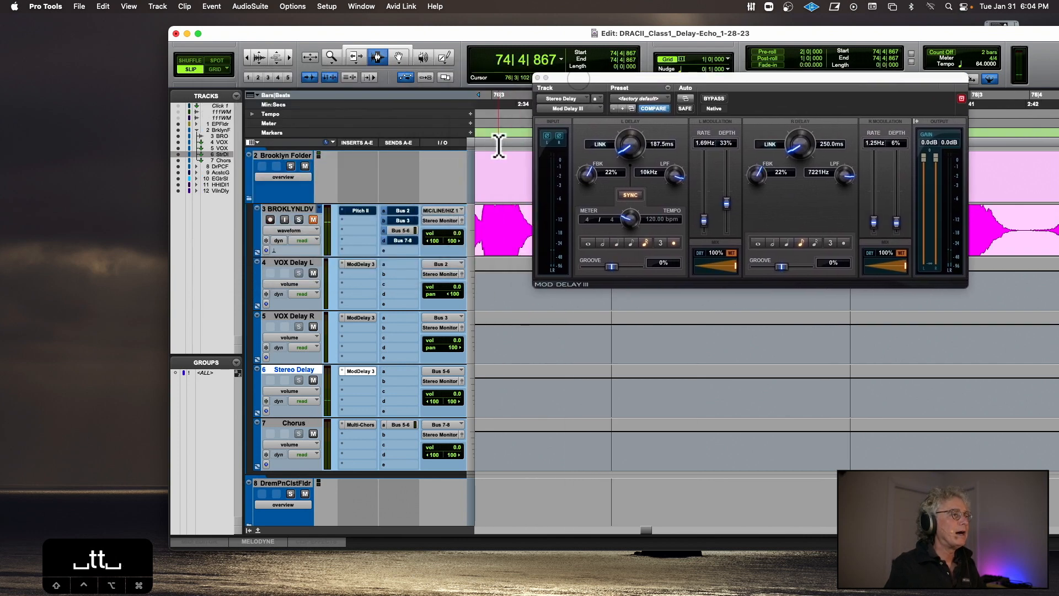
click(397, 230)
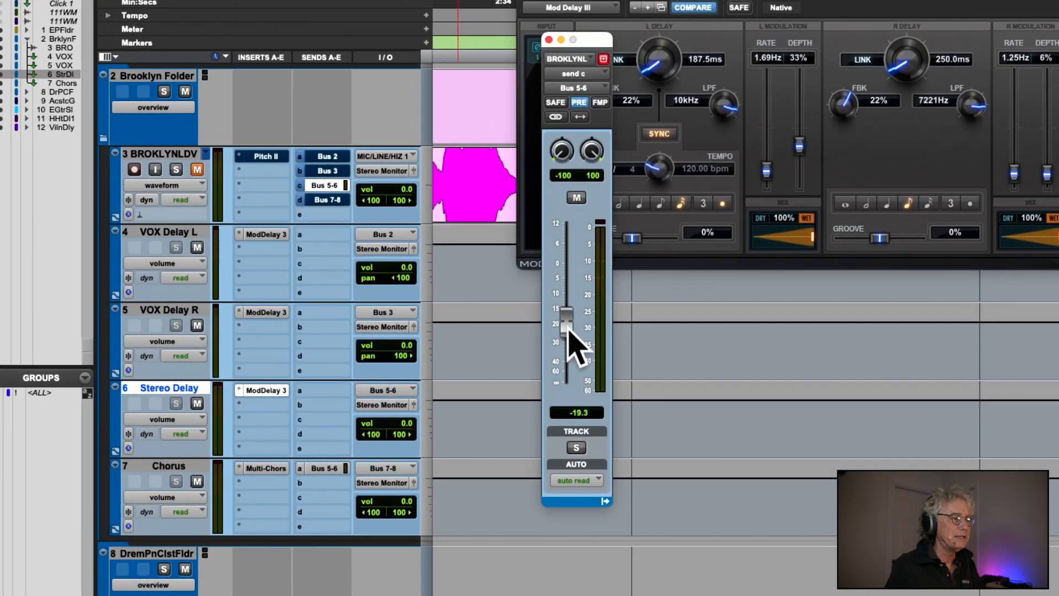
drag(565, 329, 574, 262)
key(space)
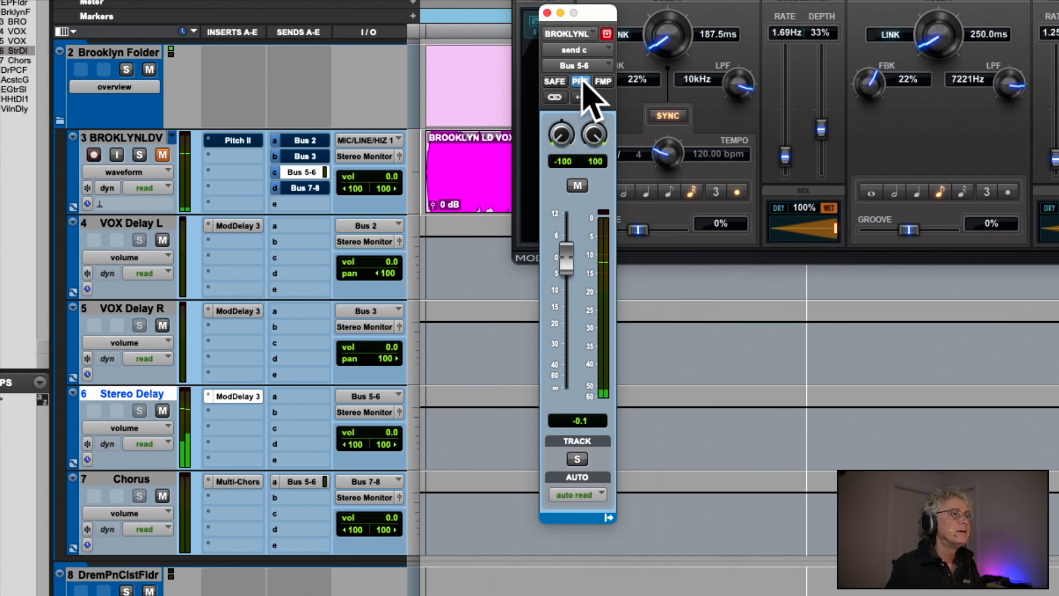
drag(601, 13, 370, 85)
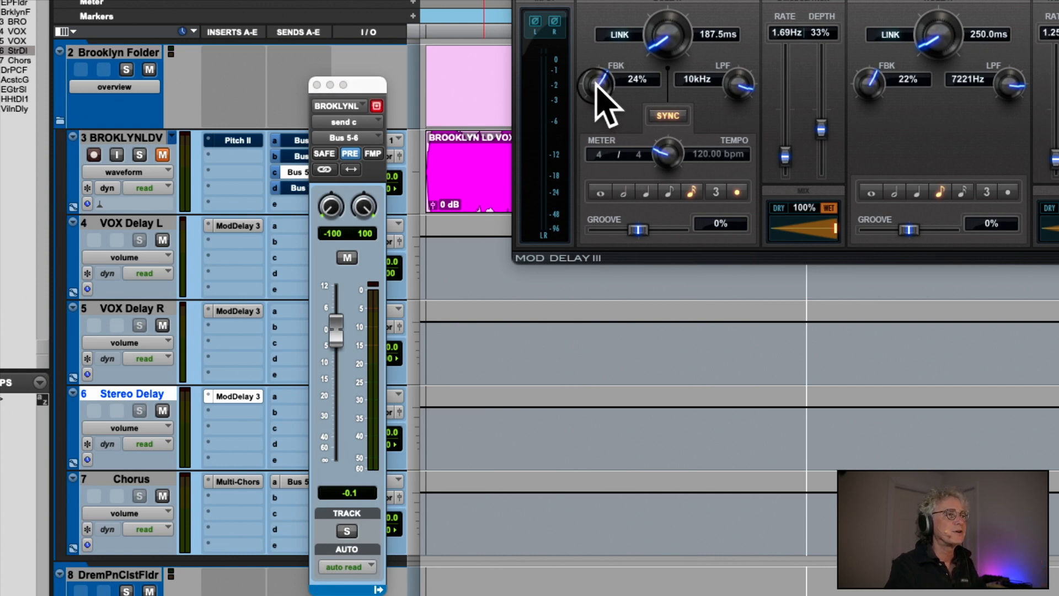
- Raise the Mod Delay III feedback to 40% on the left delay and 51% on the right, and listen
drag(595, 84, 598, 66)
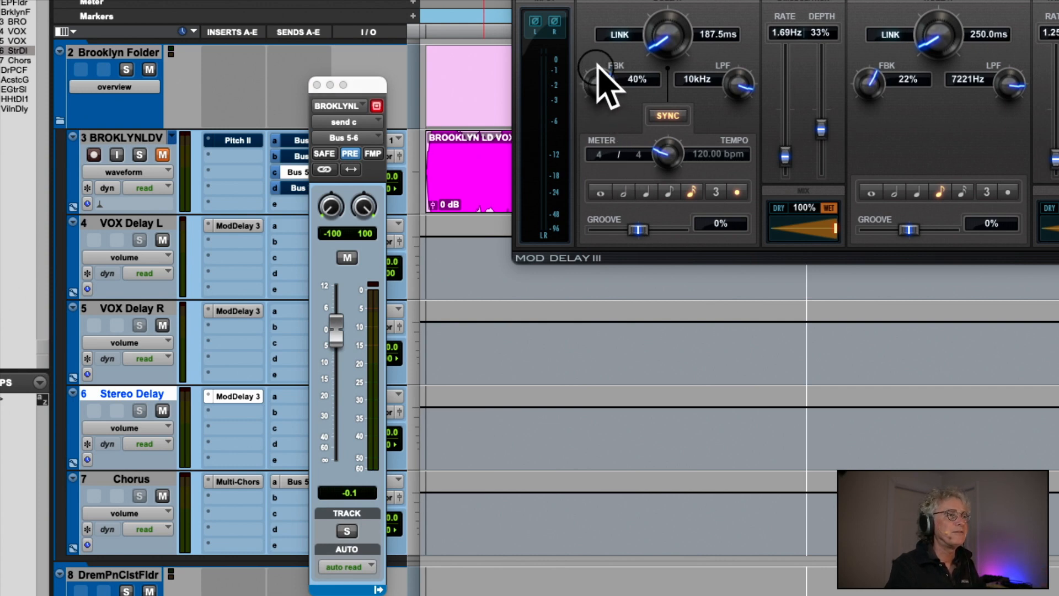
drag(871, 108, 875, 77)
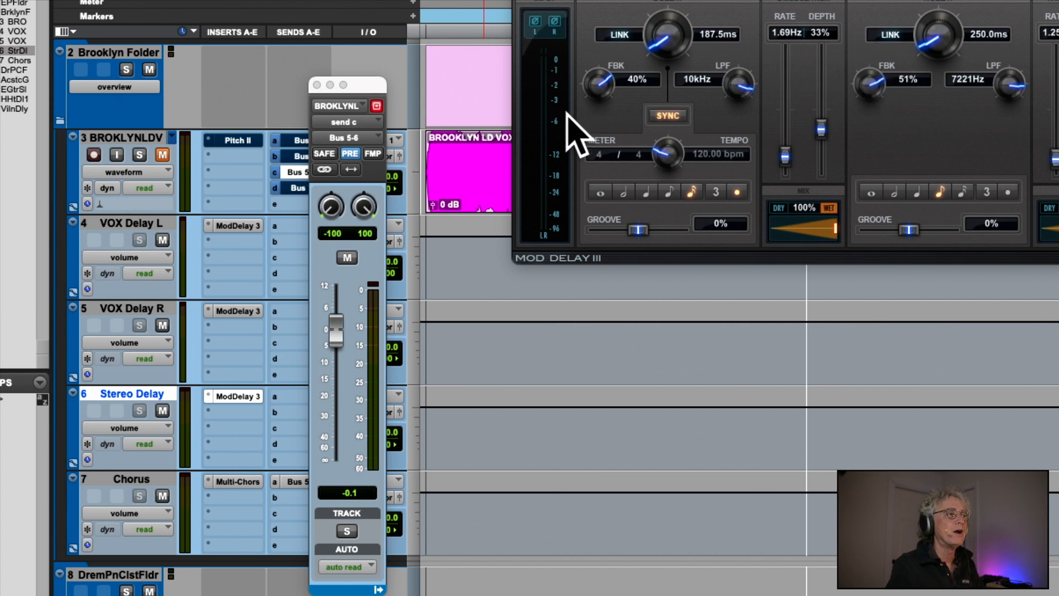
key(space)
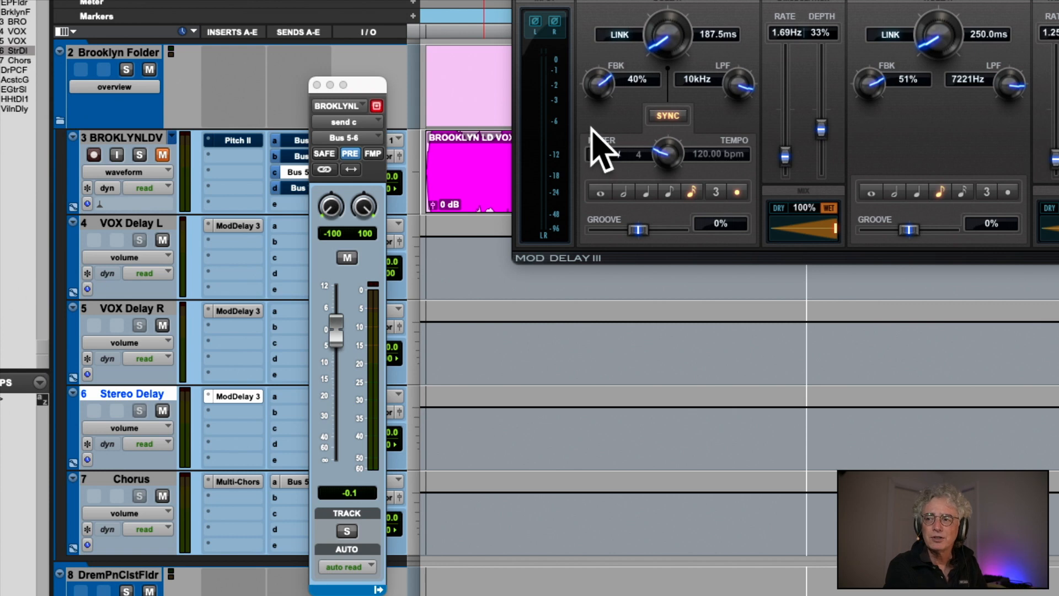
- Set the Mod Delay III feedback to 20% left and 26% right, and lower send c to -20.1 dB
drag(592, 80, 589, 96)
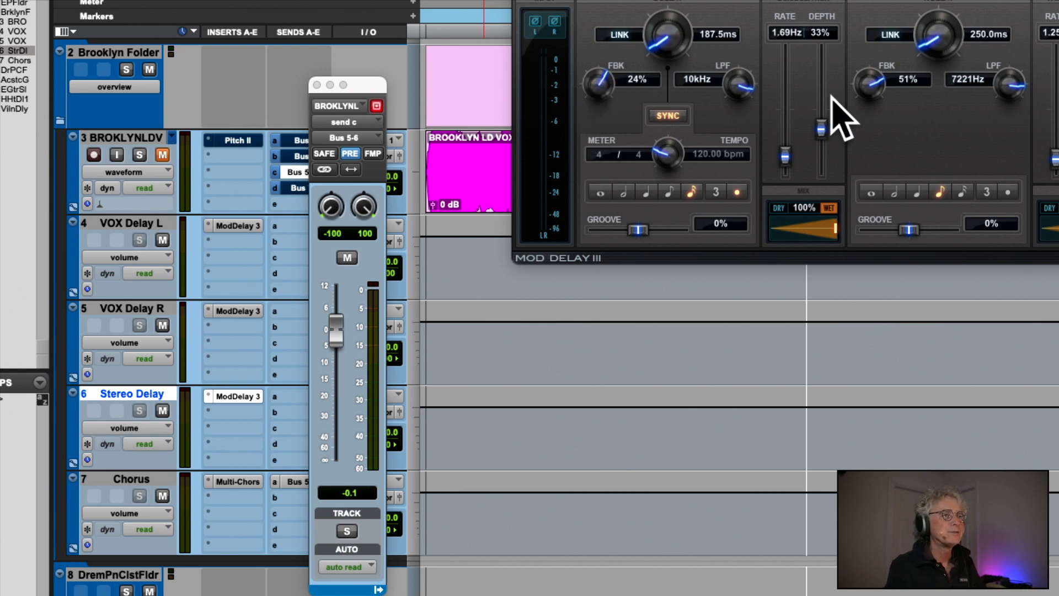
drag(865, 99, 856, 125)
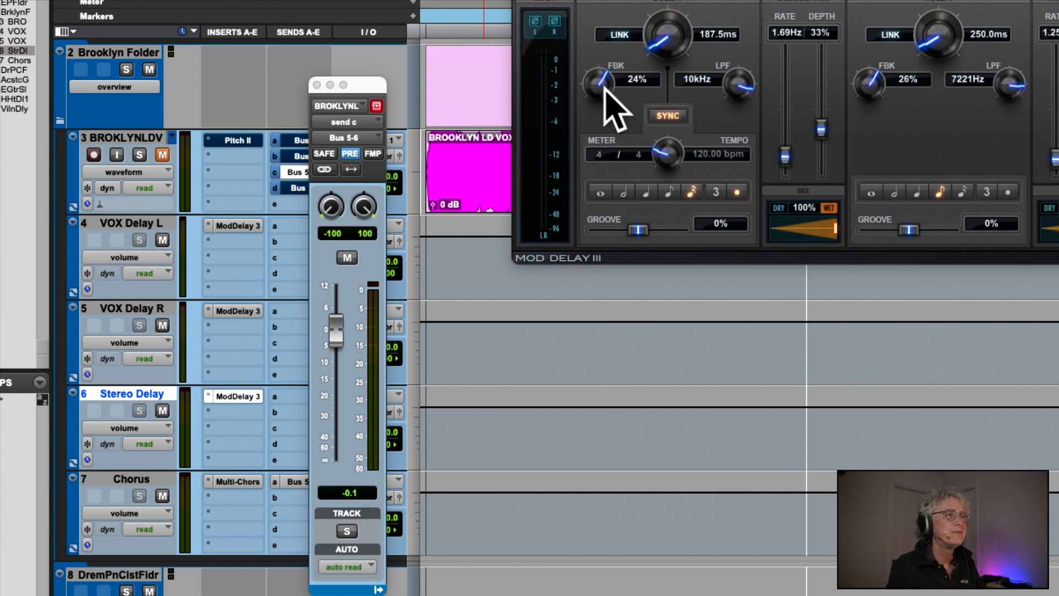
drag(600, 82, 595, 90)
key(space)
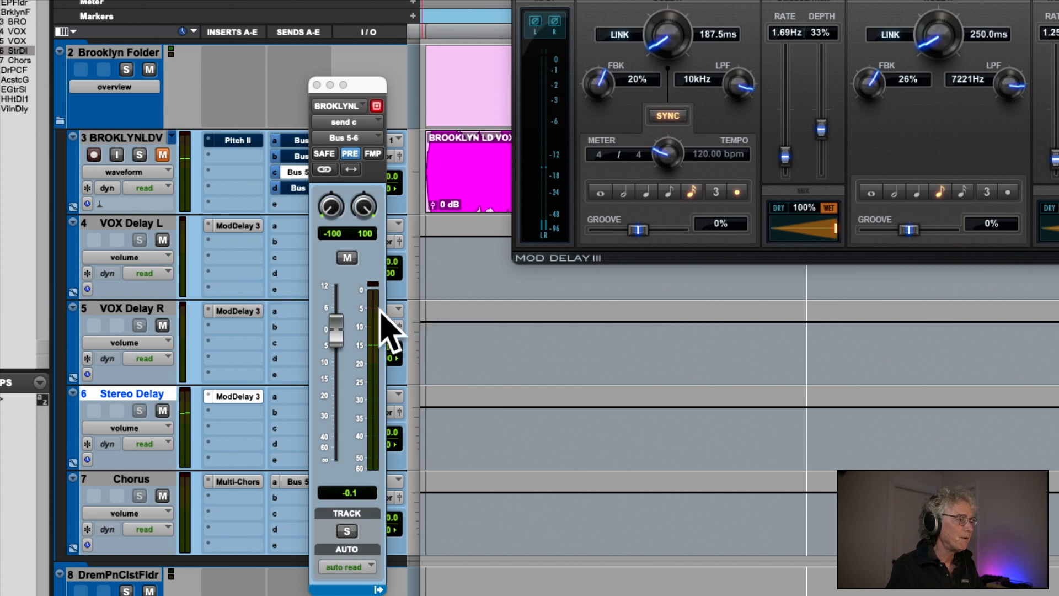
drag(337, 331, 339, 394)
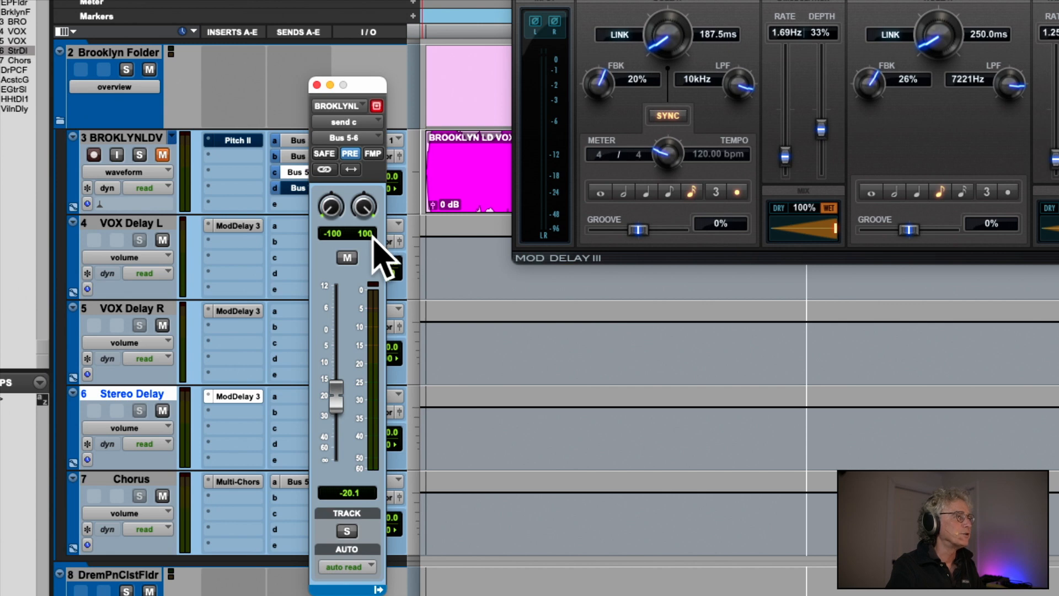
- Listen to the VOX Delay L, VOX Delay R and Stereo Delay tracks together, and close the send c window
click(136, 223)
click(132, 307)
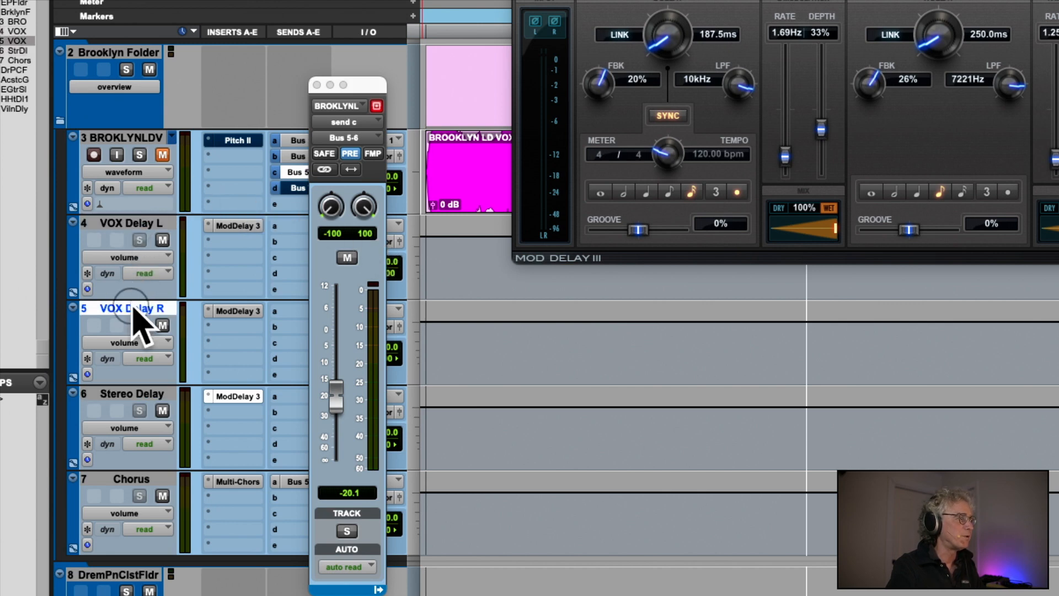
key(space)
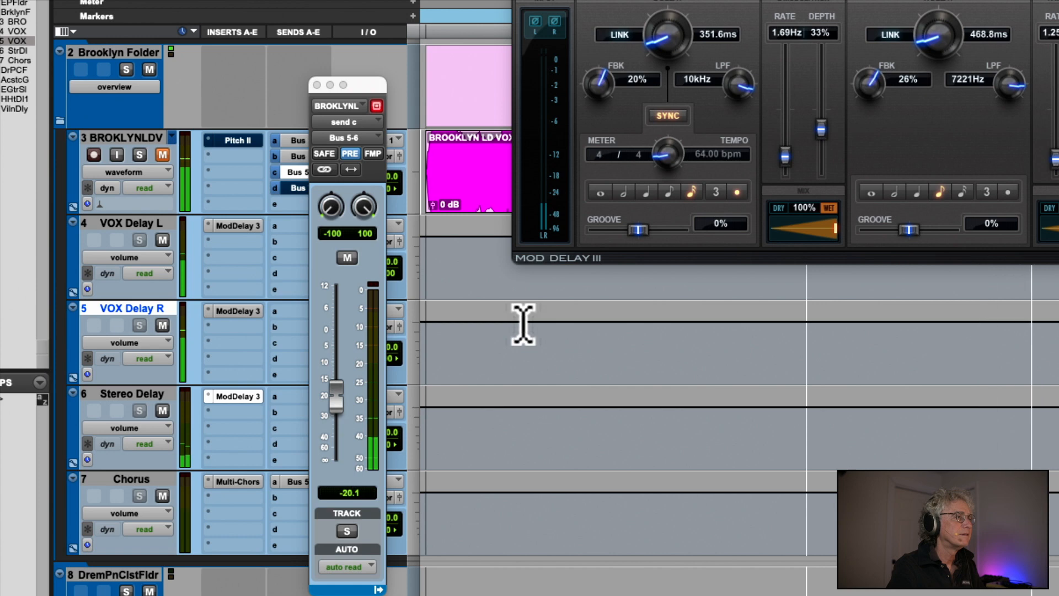
click(157, 393)
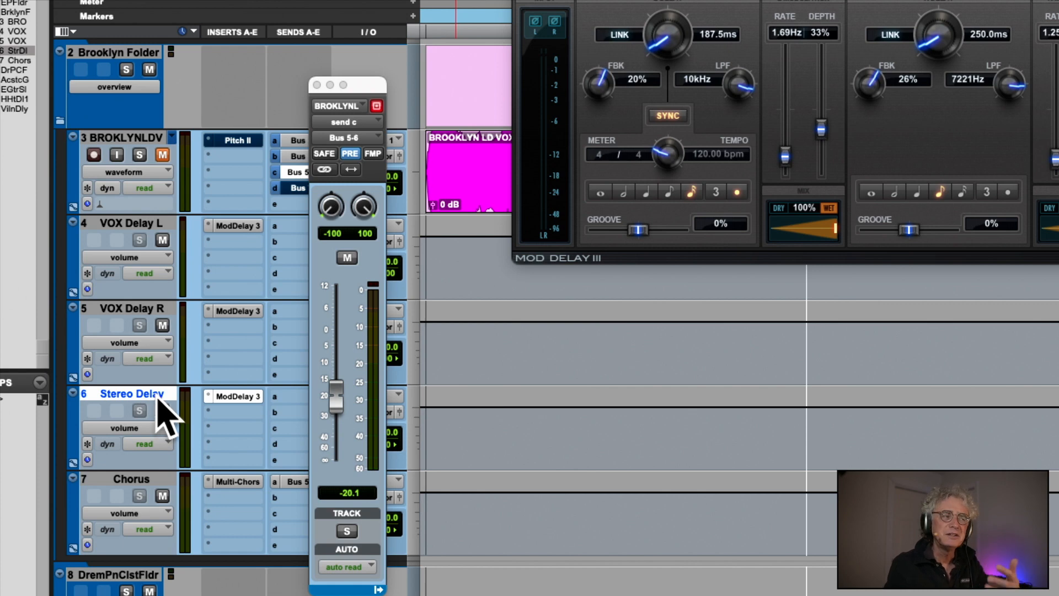
click(316, 85)
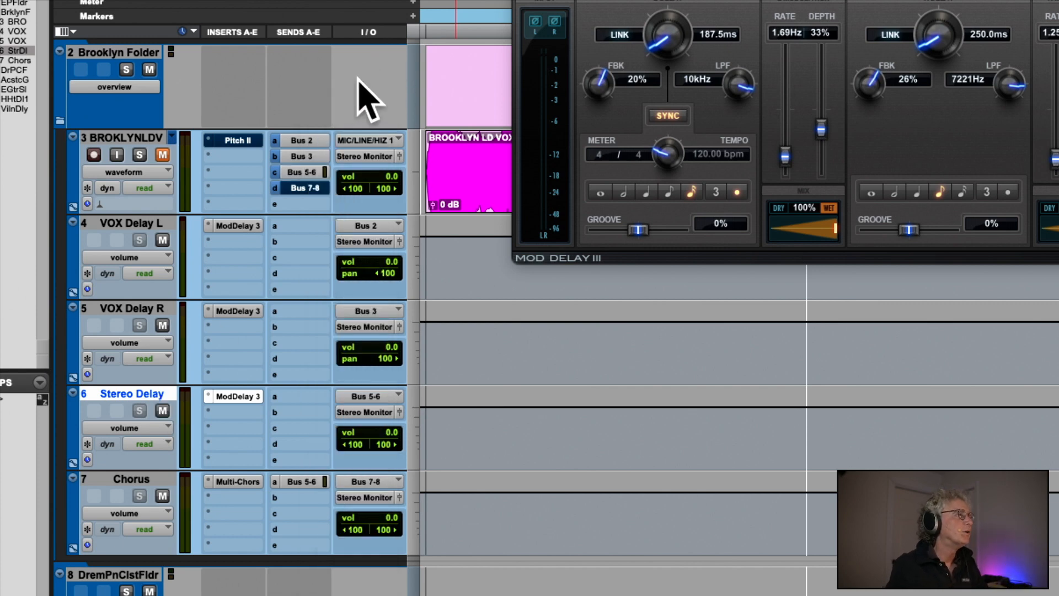
- Unmute the lead vocal track and play it with the mono delays and stereo delay
scroll(364, 96, up, 3)
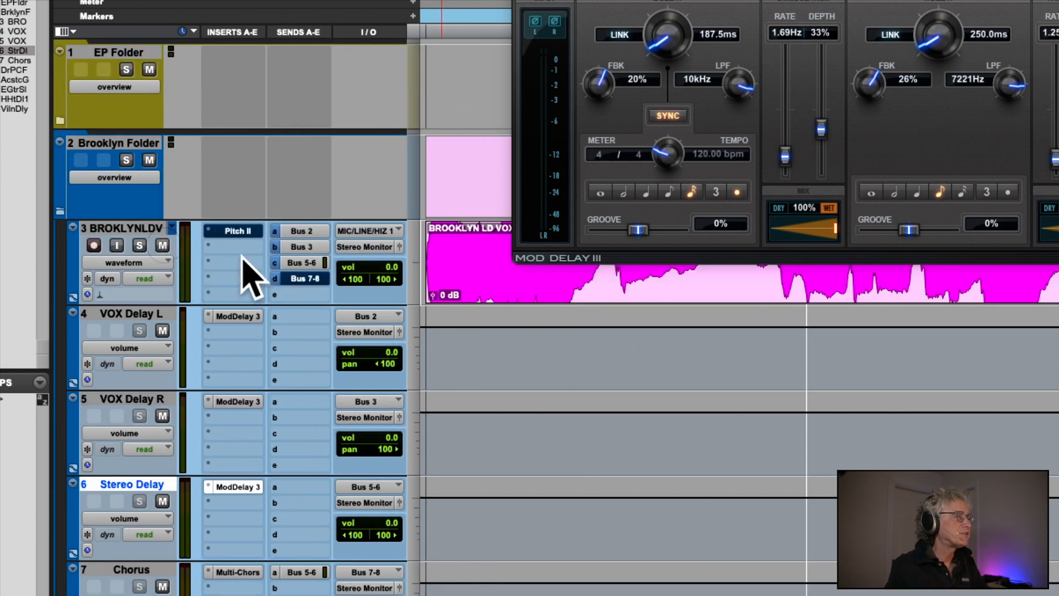
click(432, 265)
key(space)
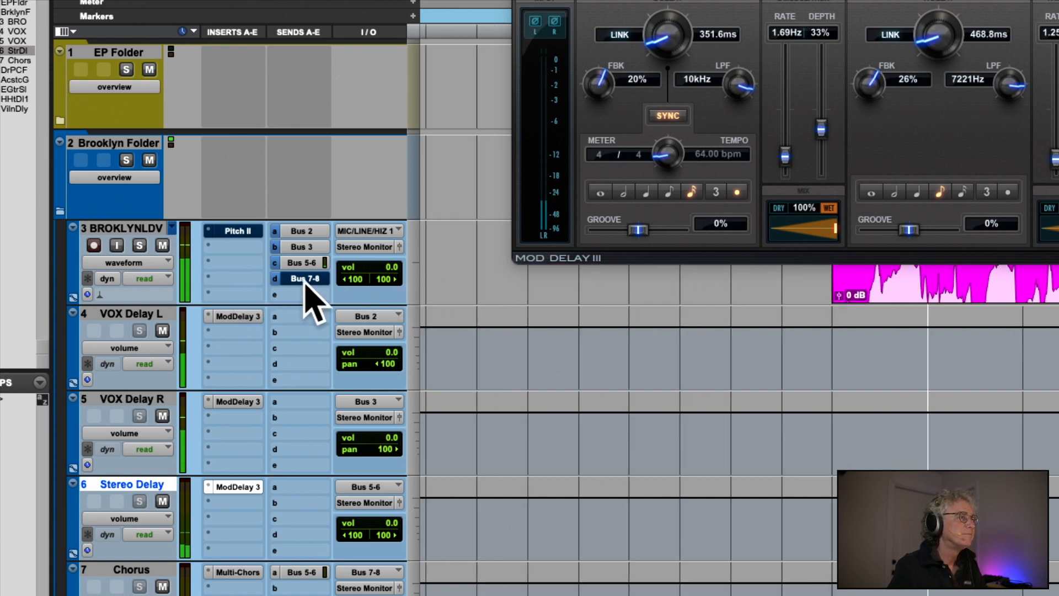
key(space)
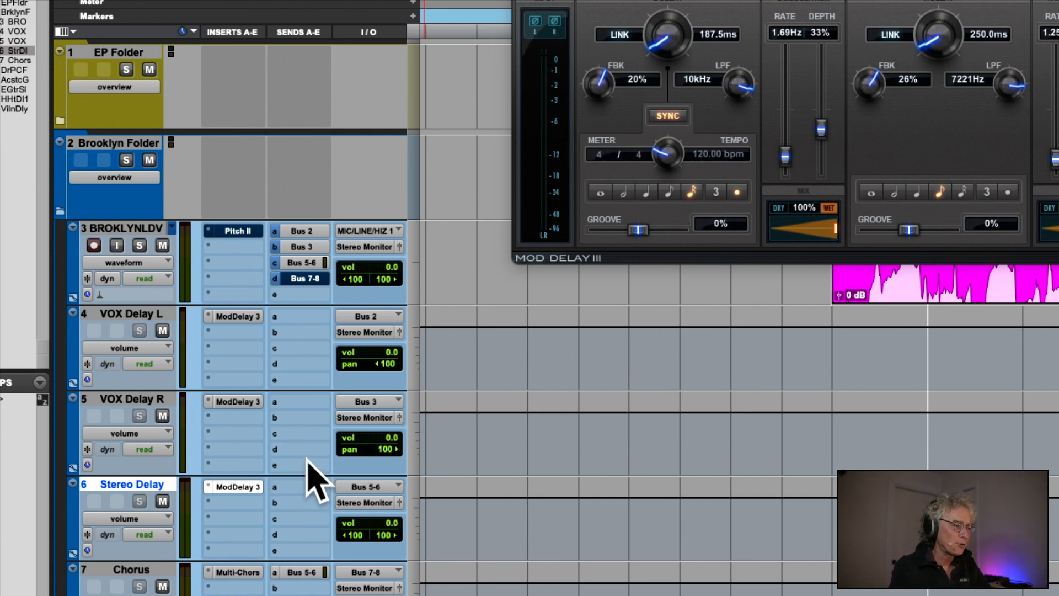
- Open the Multi-Chorus settings on the Chorus track and place the window clear of the vocal's sends
scroll(317, 480, down, 5)
click(241, 391)
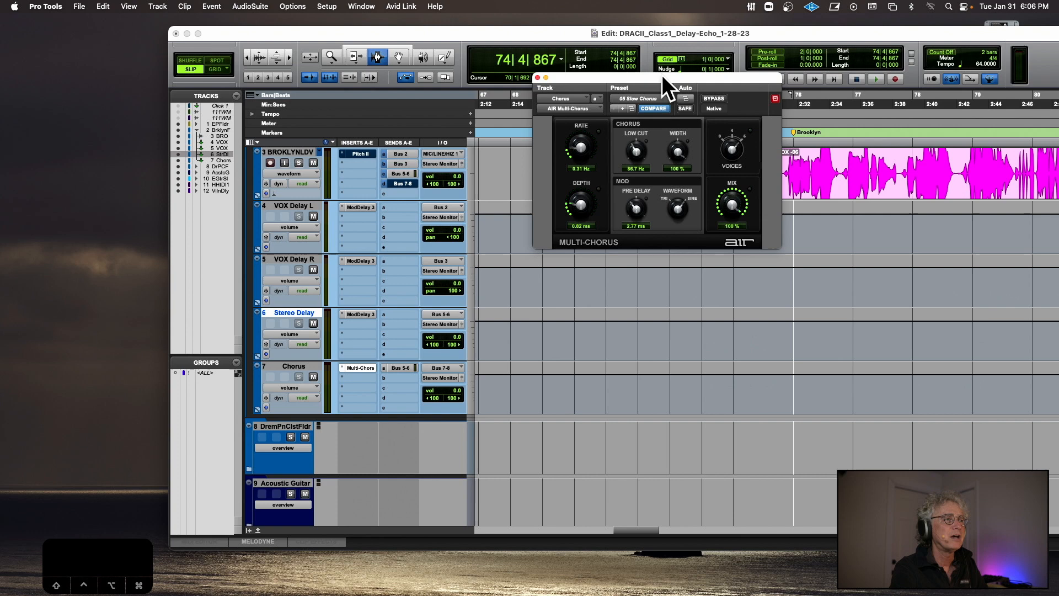
drag(662, 75, 521, 174)
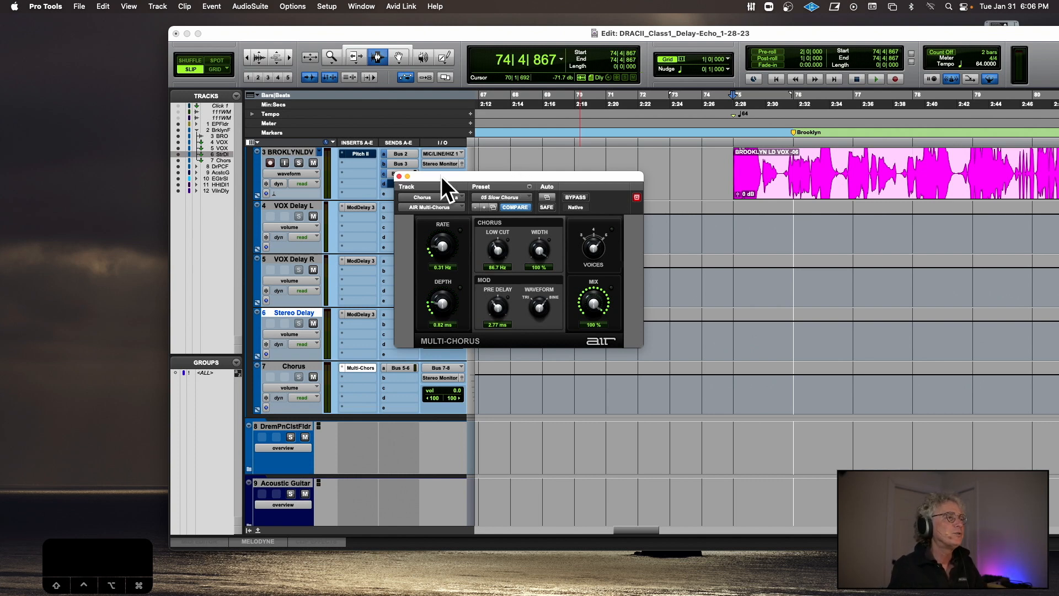
drag(442, 177, 577, 160)
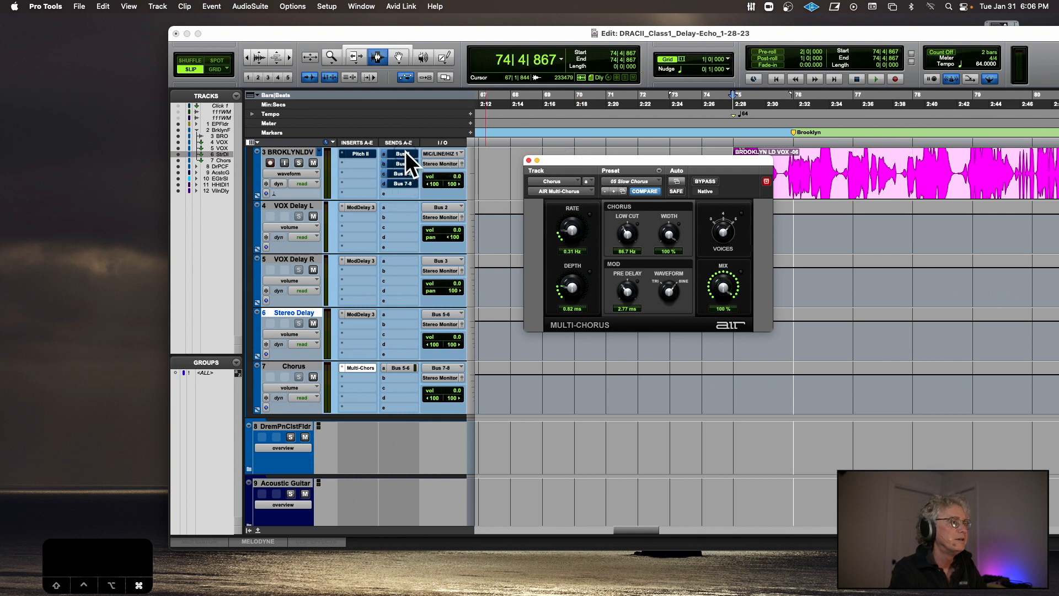
- Mute the vocal's sends to Bus 2, Bus 3 and Bus 5-6, and unmute send d to Bus 7-8
click(402, 184)
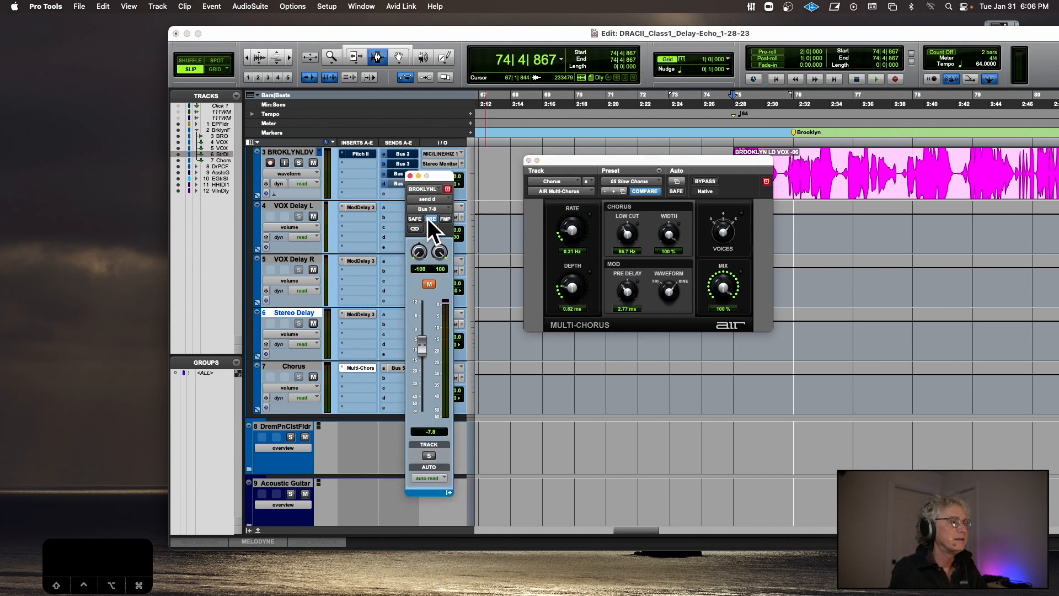
click(397, 182)
right_click(398, 183)
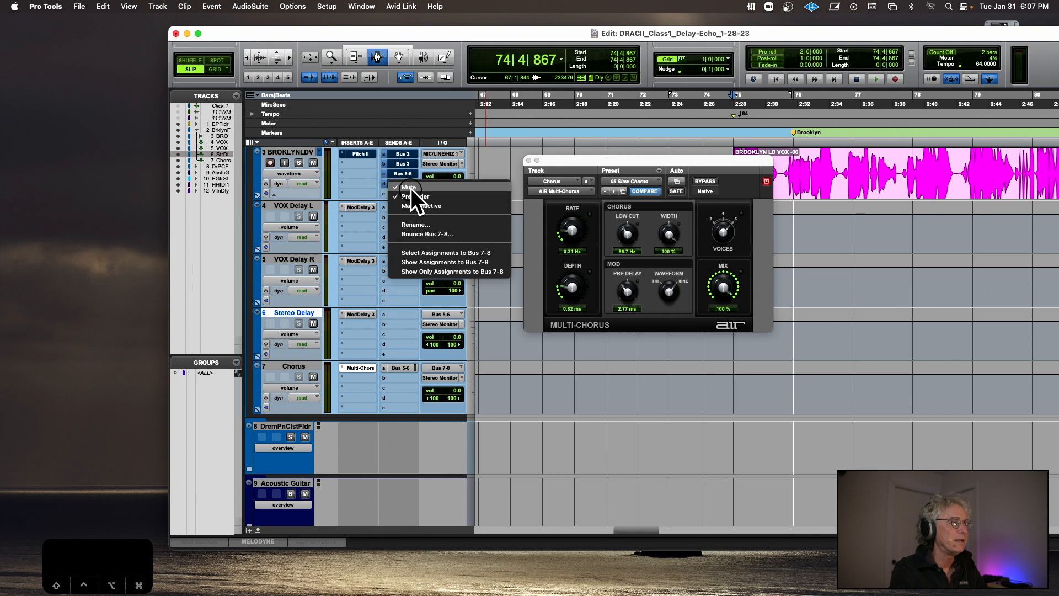
click(409, 187)
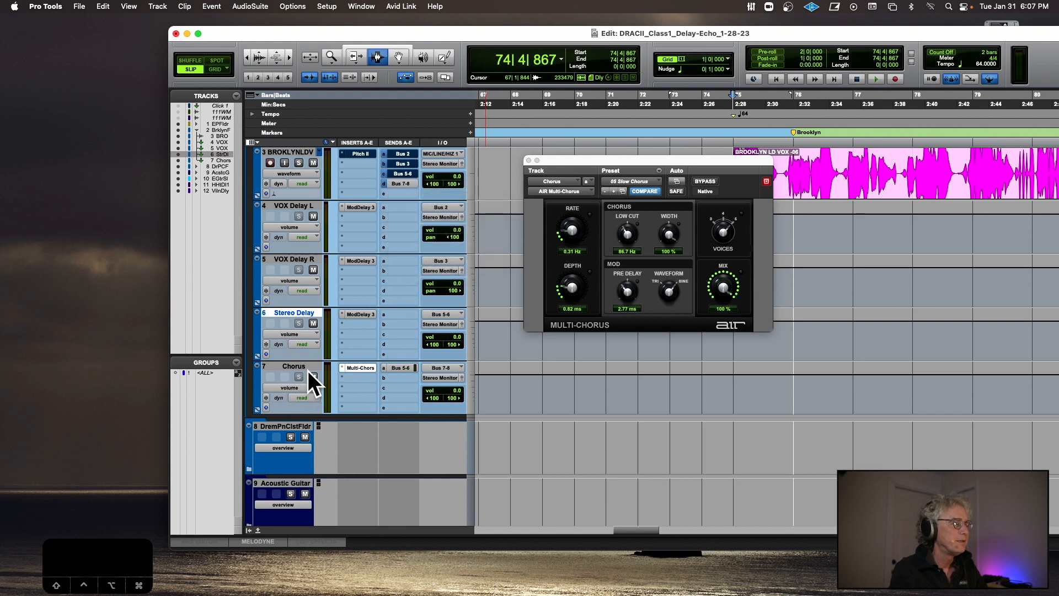
- Listen to the lead vocal with the chorus send, keeping the sends in view, and stop playback
key(space)
drag(752, 165, 668, 84)
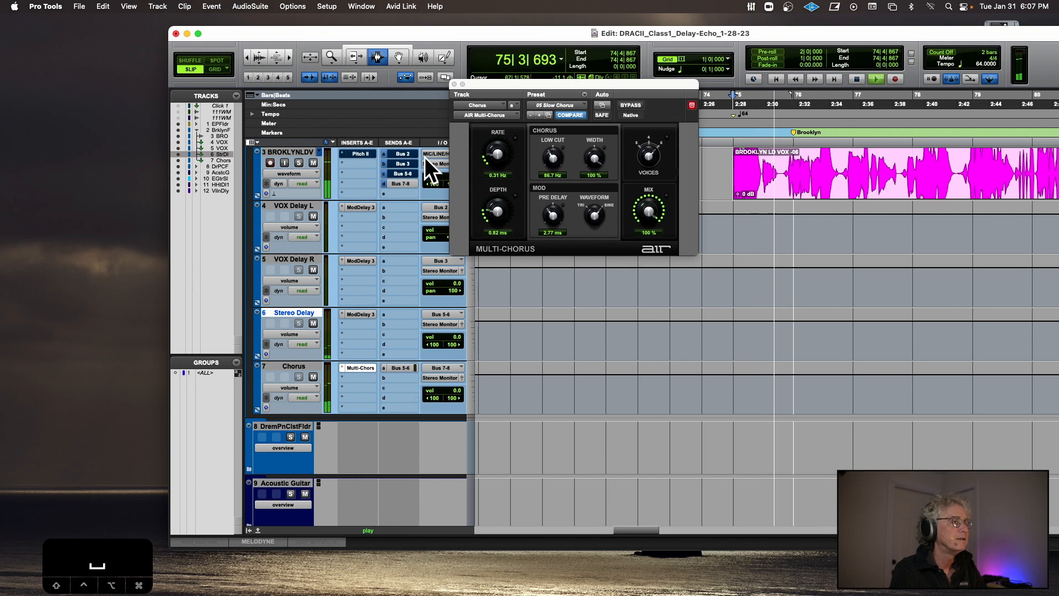
key(space)
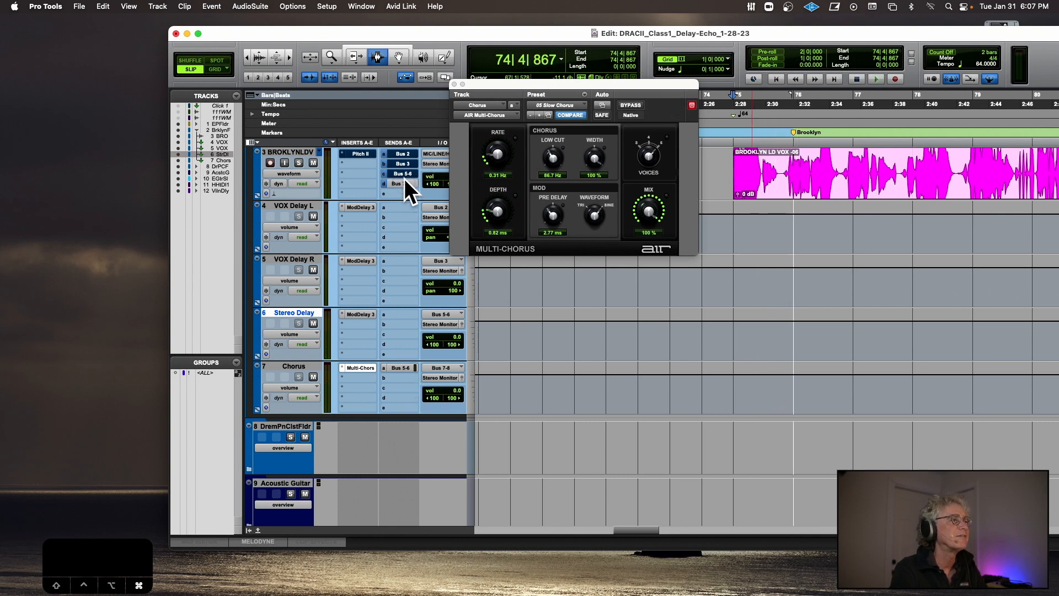
- Raise the lead vocal's send d to Bus 7-8 to +6.0 dB and listen to the chorus effect
click(402, 183)
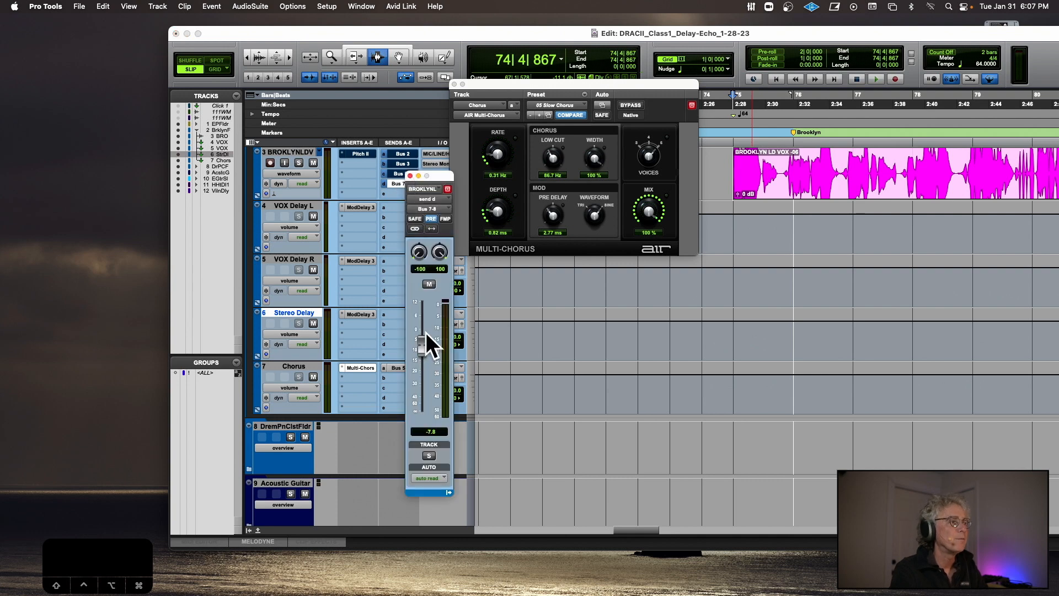
drag(419, 346, 425, 316)
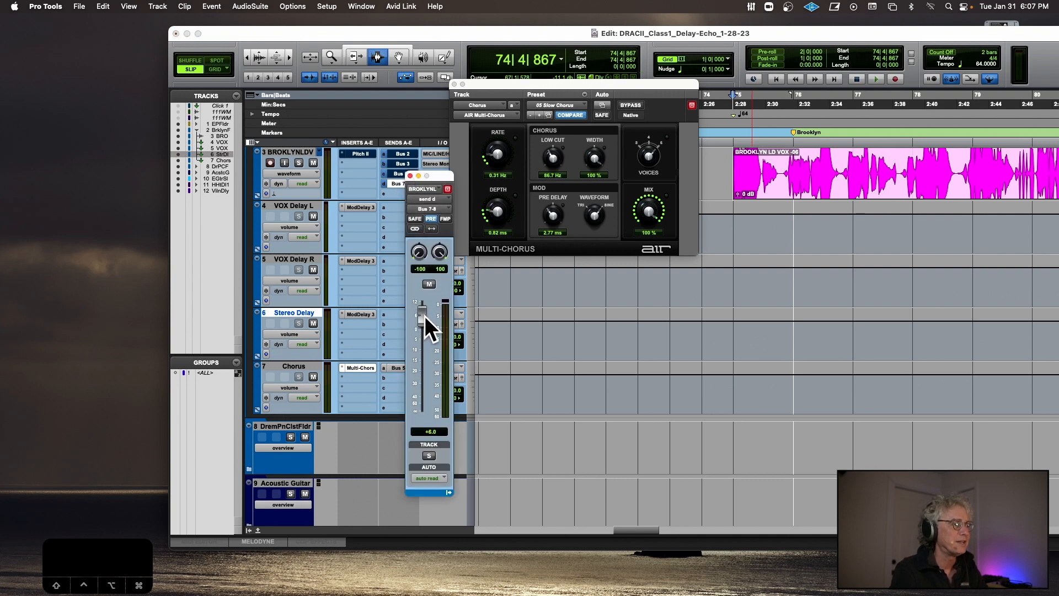
key(space)
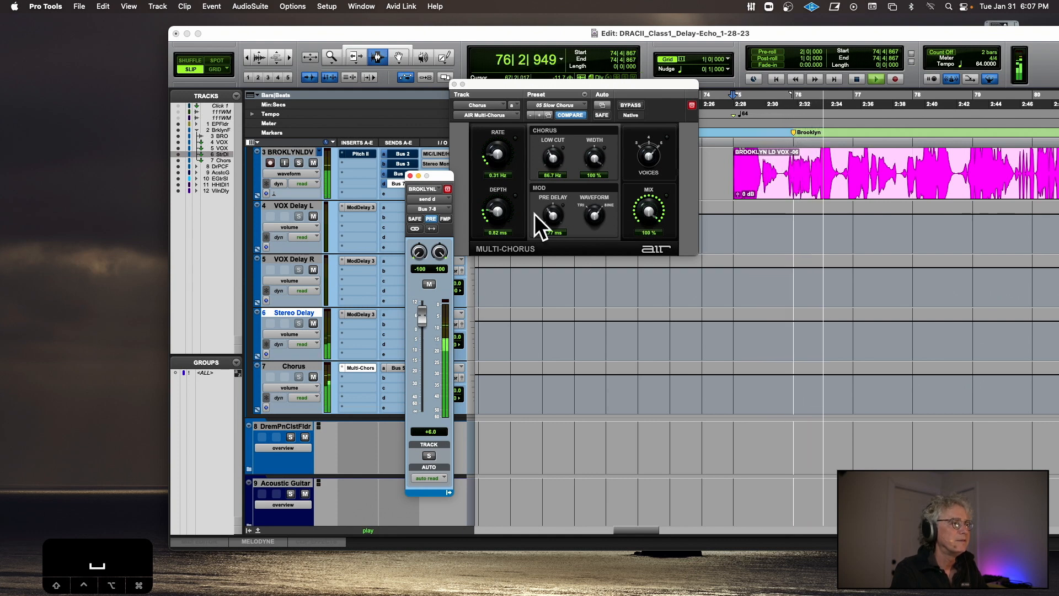
key(space)
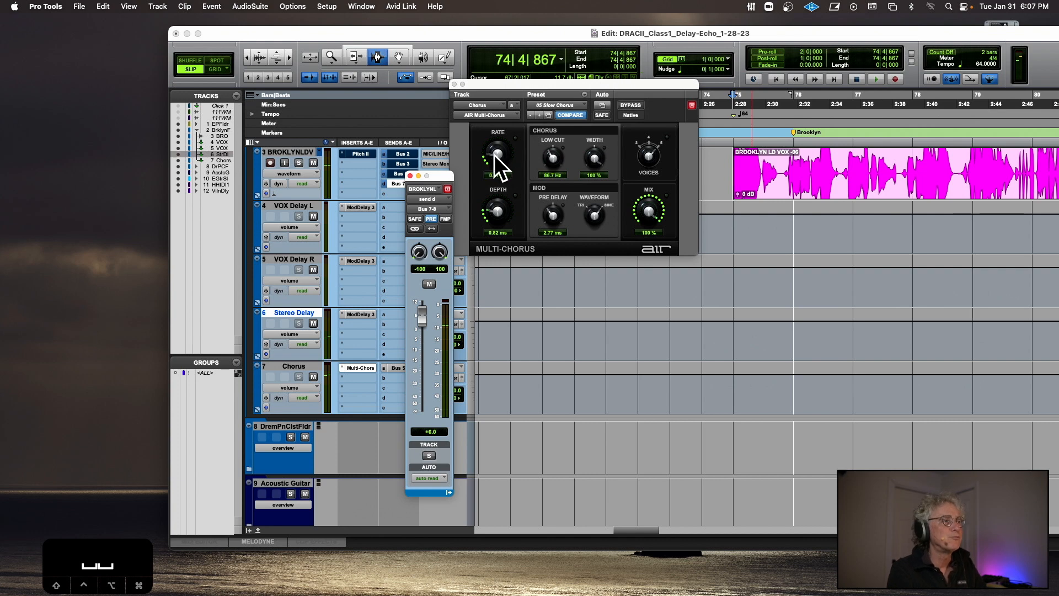
- Audition the chorus with a 4.44 Hz rate and 5.76 ms depth, and return the rate to 0.40 Hz
click(494, 155)
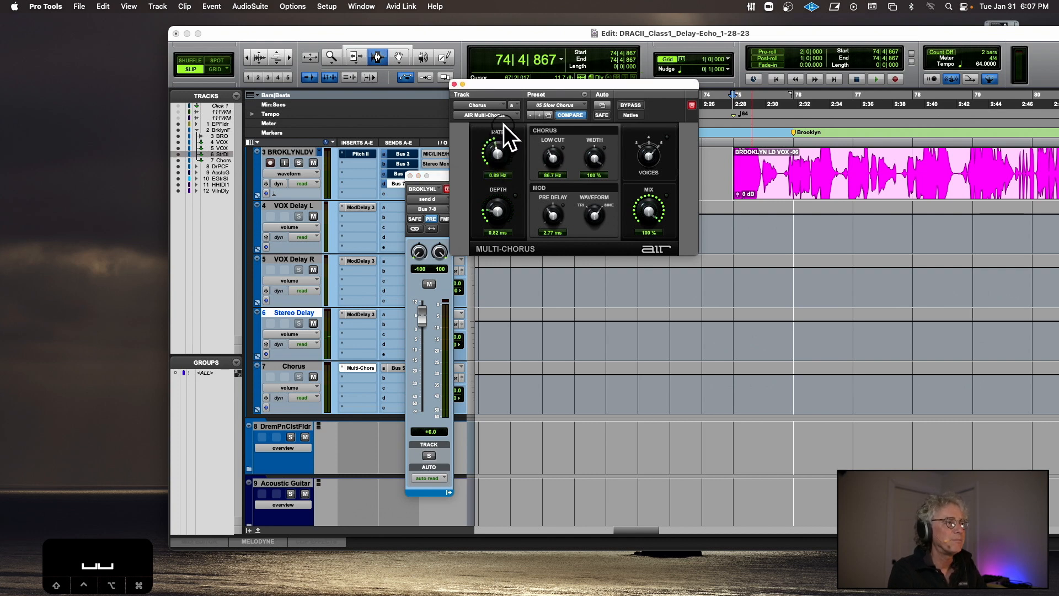
key(space)
drag(501, 153, 513, 115)
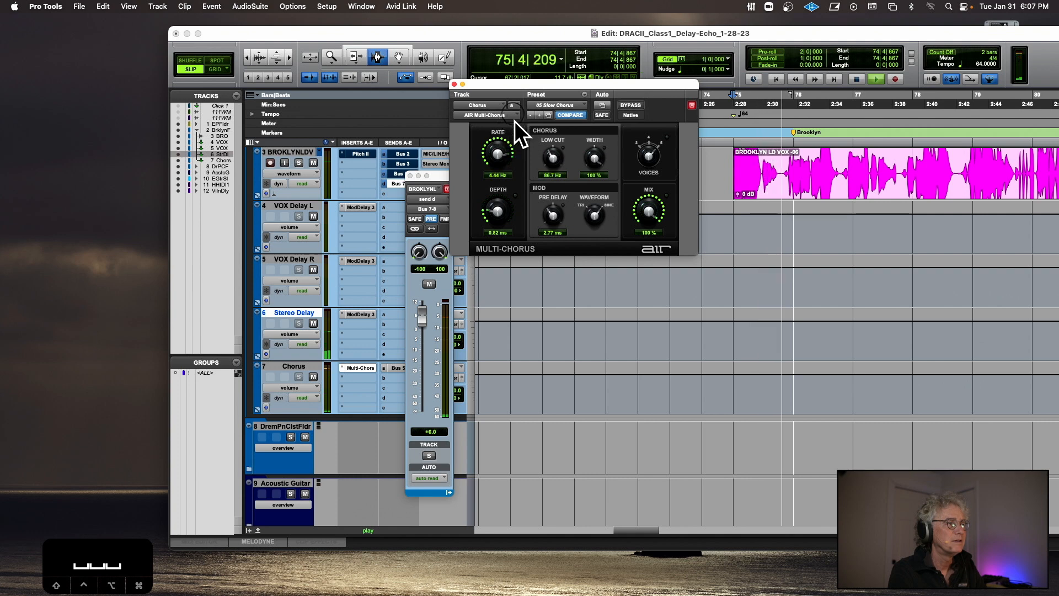
drag(492, 210, 498, 178)
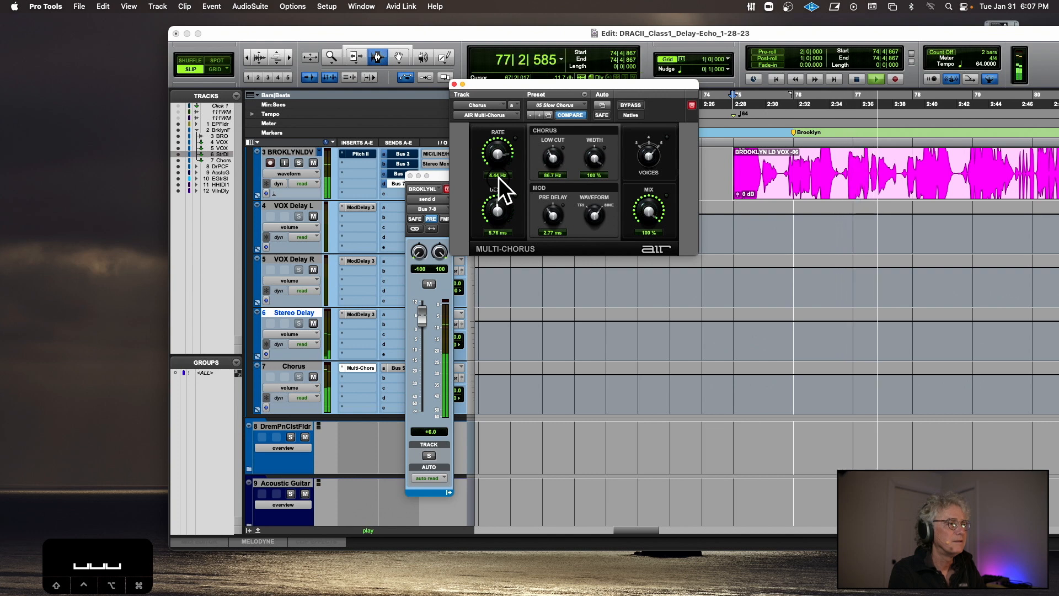
key(space)
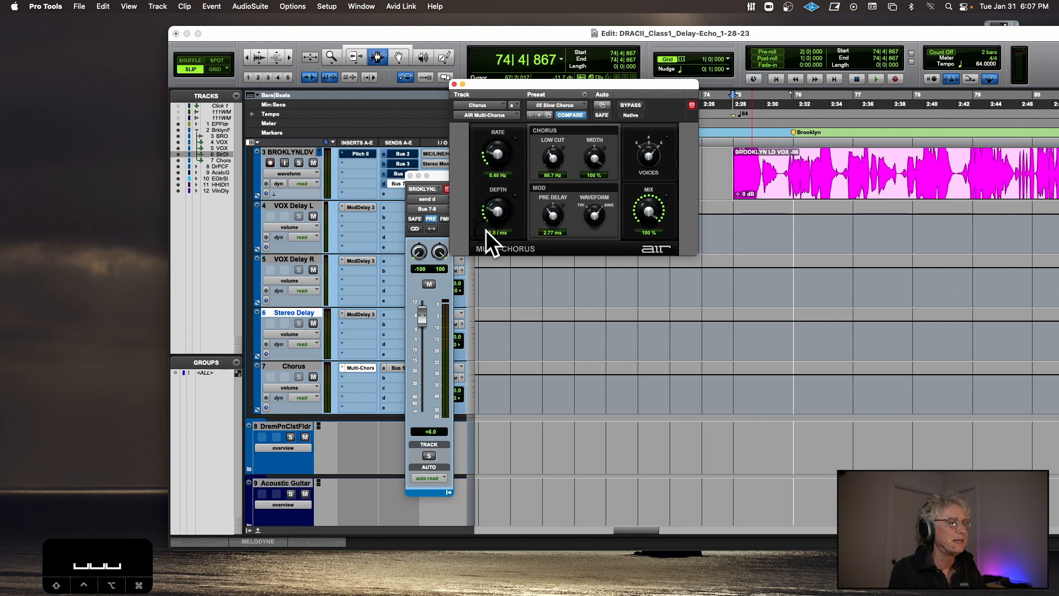
- Close the Multi-Chorus and send windows, and play the vocal with the sends to Bus 2, Bus 3 and Bus 5-6 unmuted
click(454, 84)
key(space)
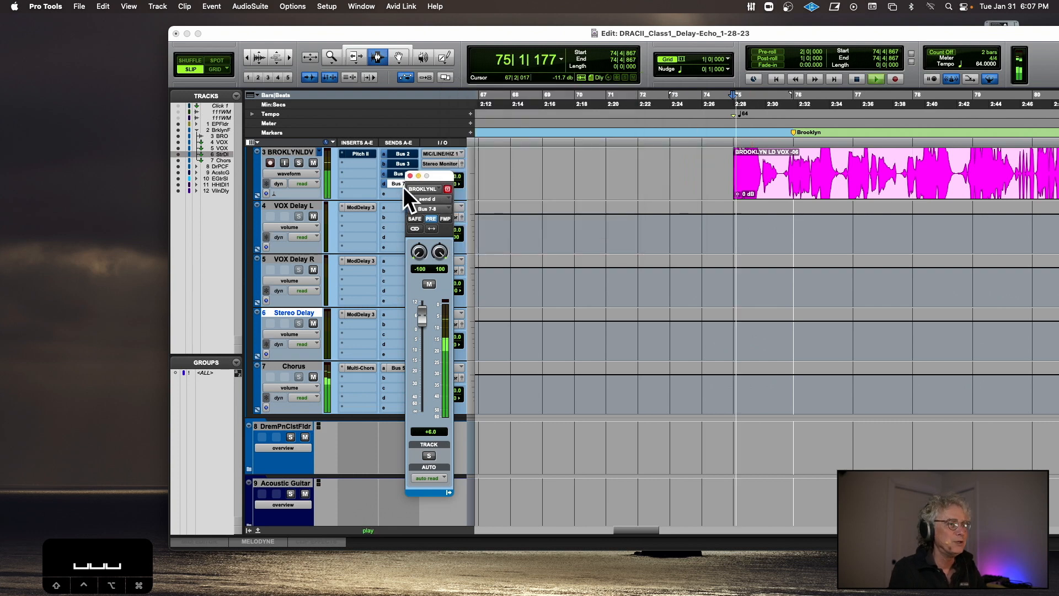
click(410, 175)
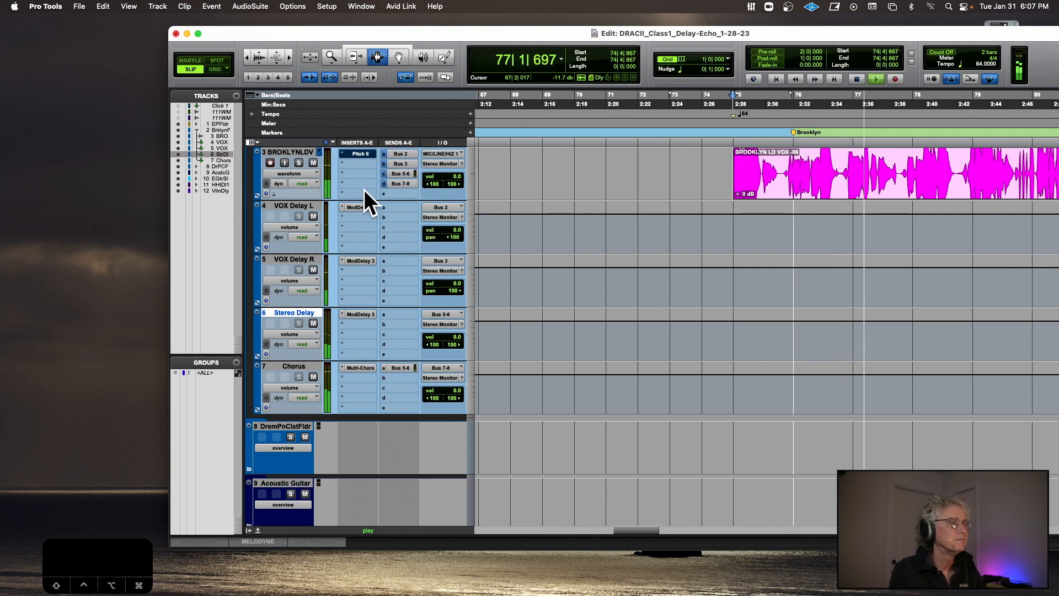
key(space)
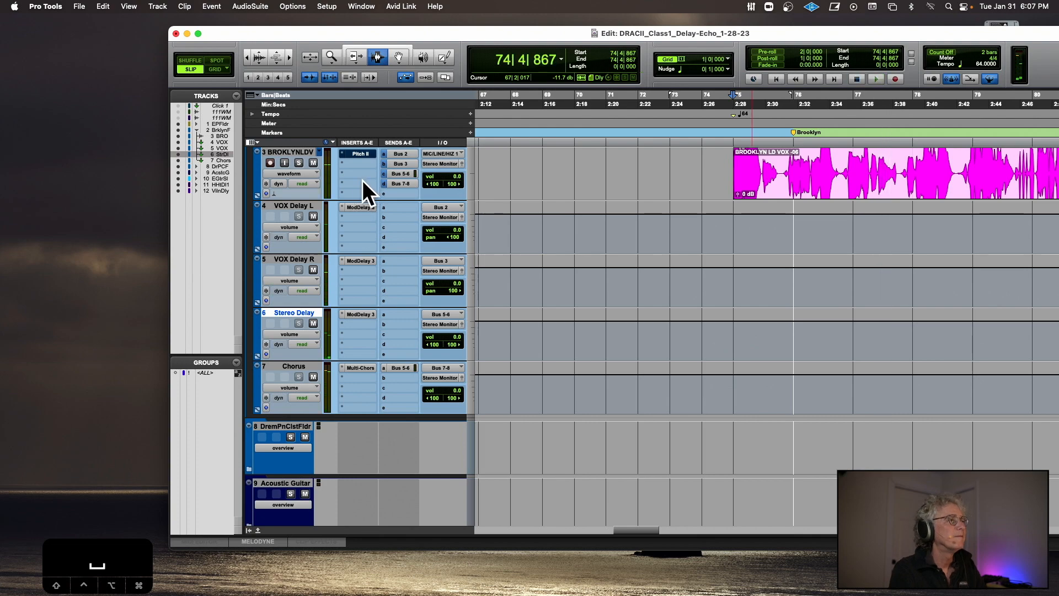
- Mute the lead vocal's sends to Bus 2, Bus 3, Bus 5-6 and Bus 7-8
scroll(362, 180, up, 1)
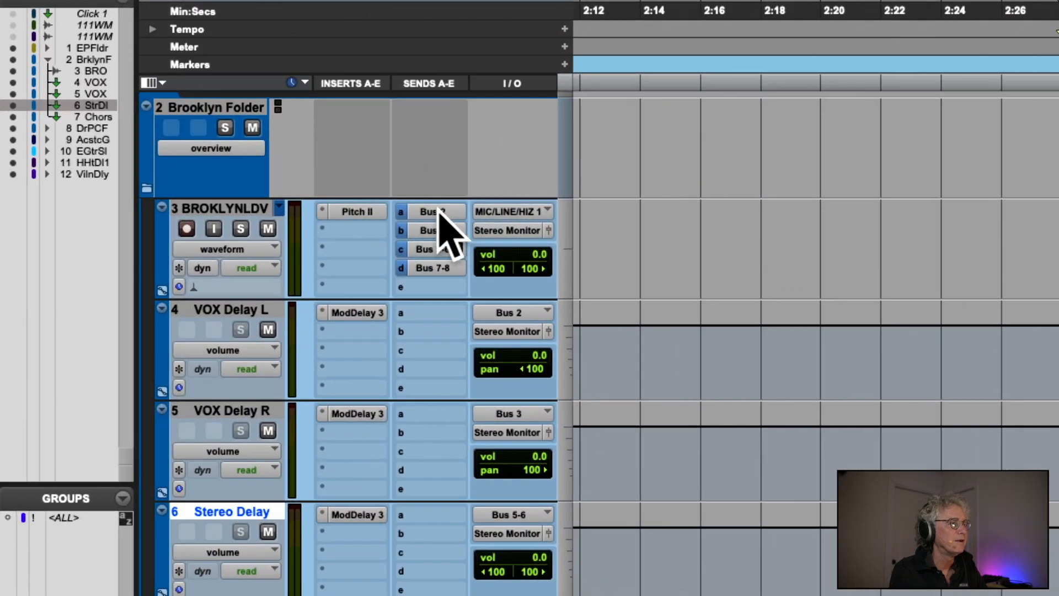
super+click(438, 211)
super+click(436, 226)
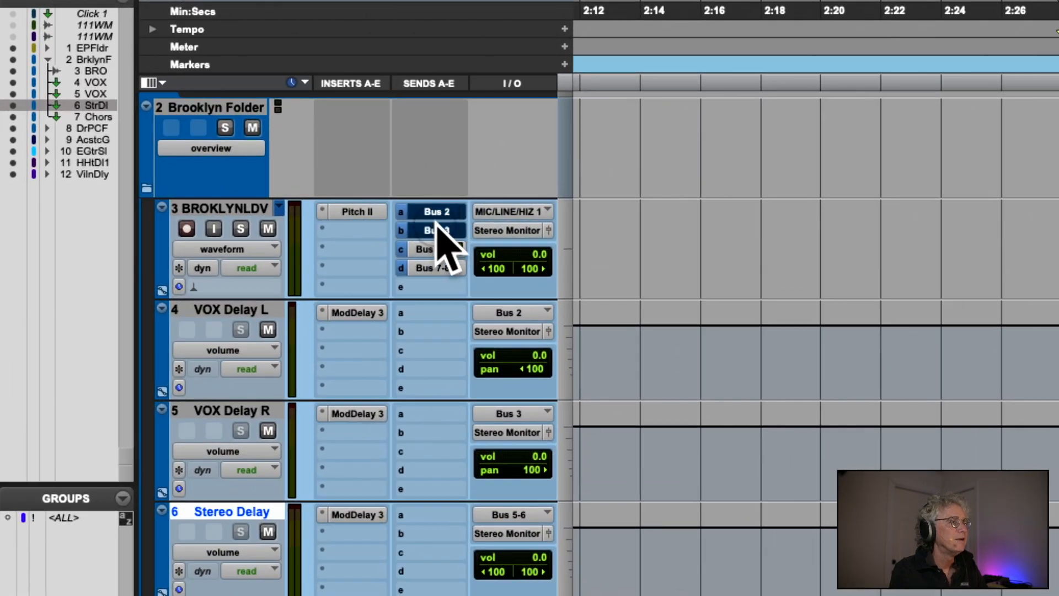
super+click(433, 247)
super+click(431, 267)
- Open the lead vocal's Pitch II settings, reposition the window, and play the vocal with the effect
click(372, 214)
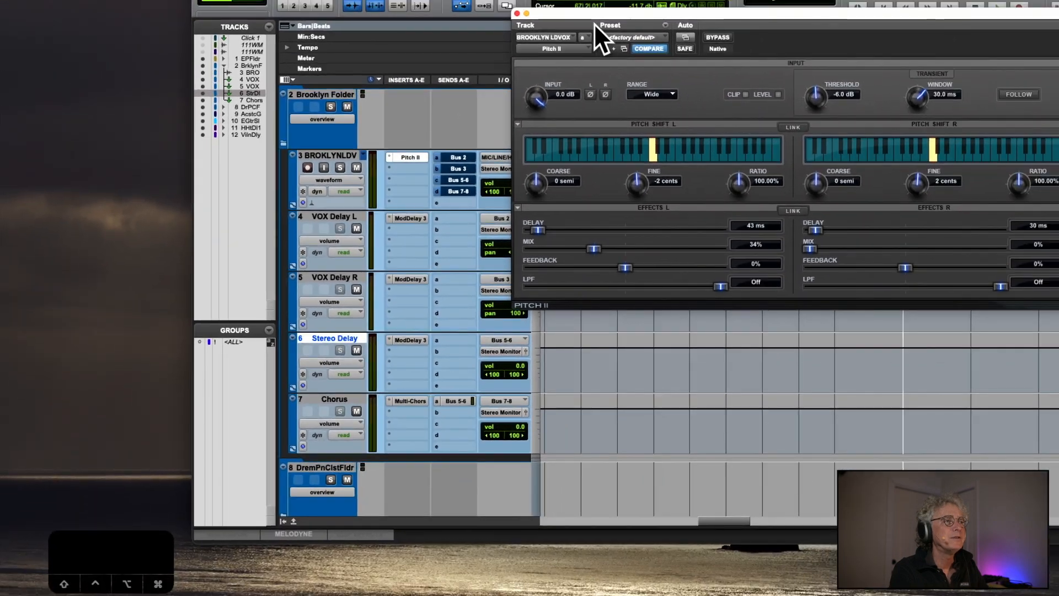
drag(594, 23, 398, 26)
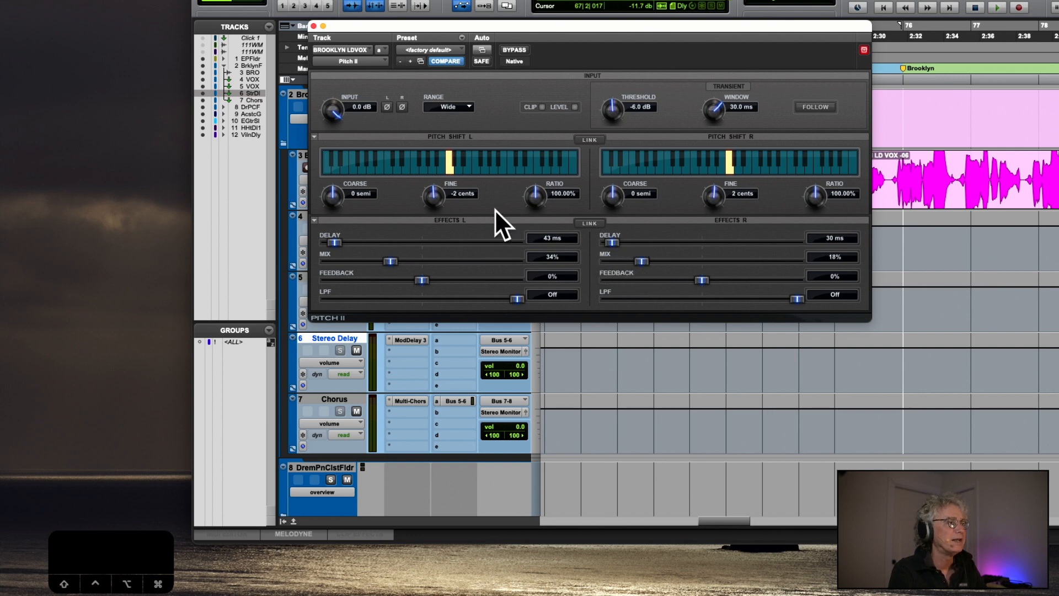
key(space)
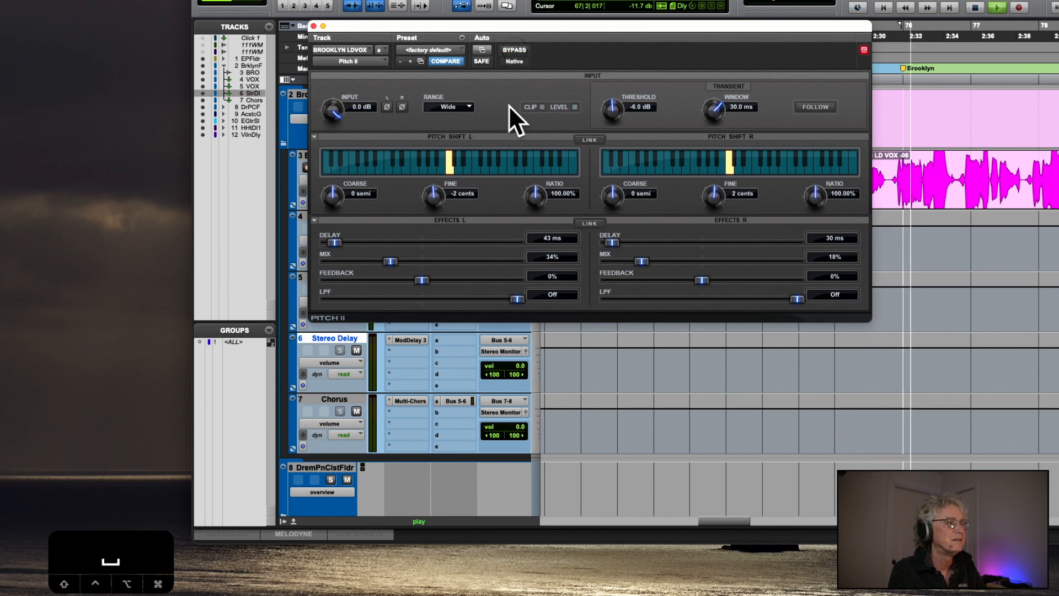
- Try Pitch II mixes of 92% left and 66% right, settle on 30% left and 15% right, and close the window
drag(396, 256, 459, 258)
drag(648, 258, 732, 260)
drag(458, 260, 504, 257)
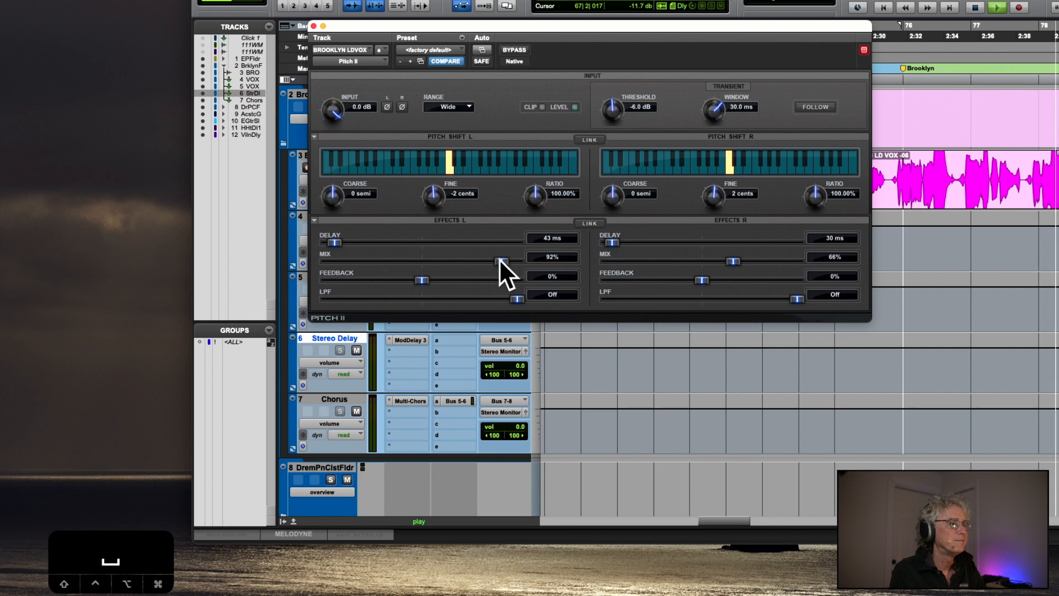
drag(500, 259, 411, 262)
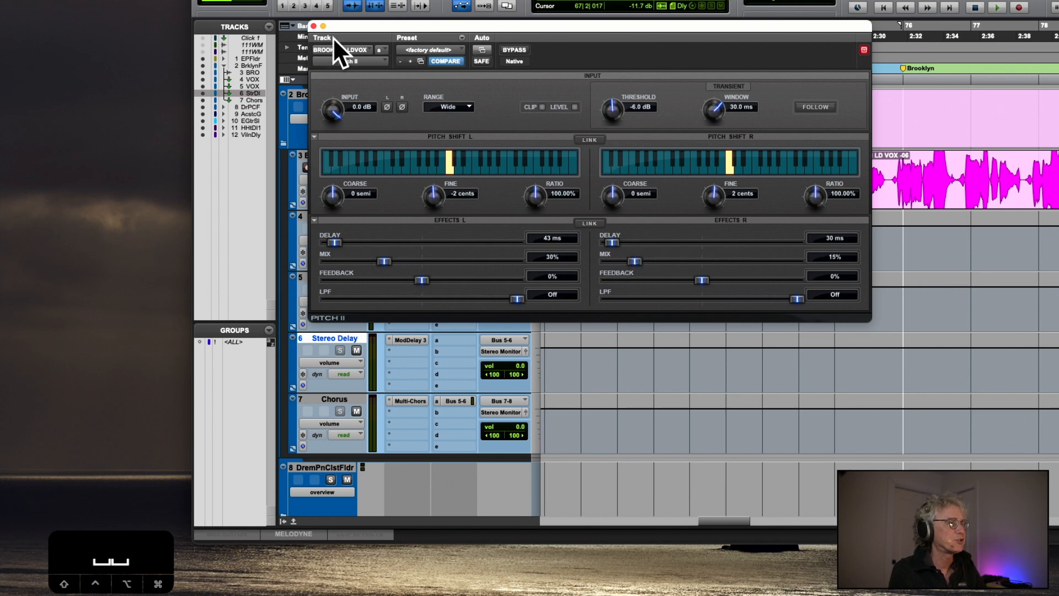
click(313, 26)
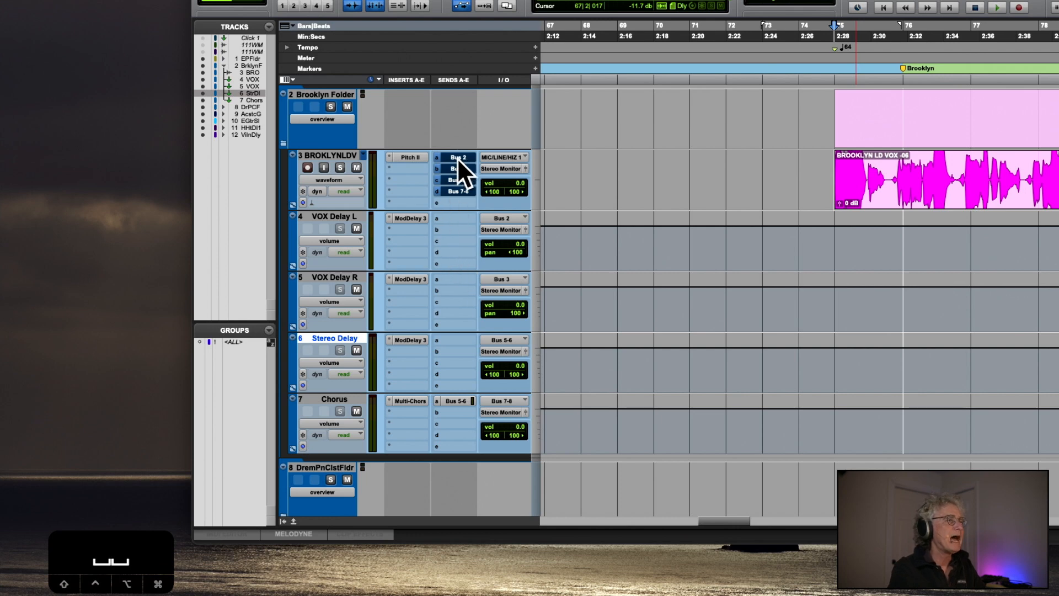
- Select the VOX Delay L, VOX Delay R and Stereo Delay tracks, and move the Edit window to show more of the timeline
click(343, 219)
shift+click(336, 277)
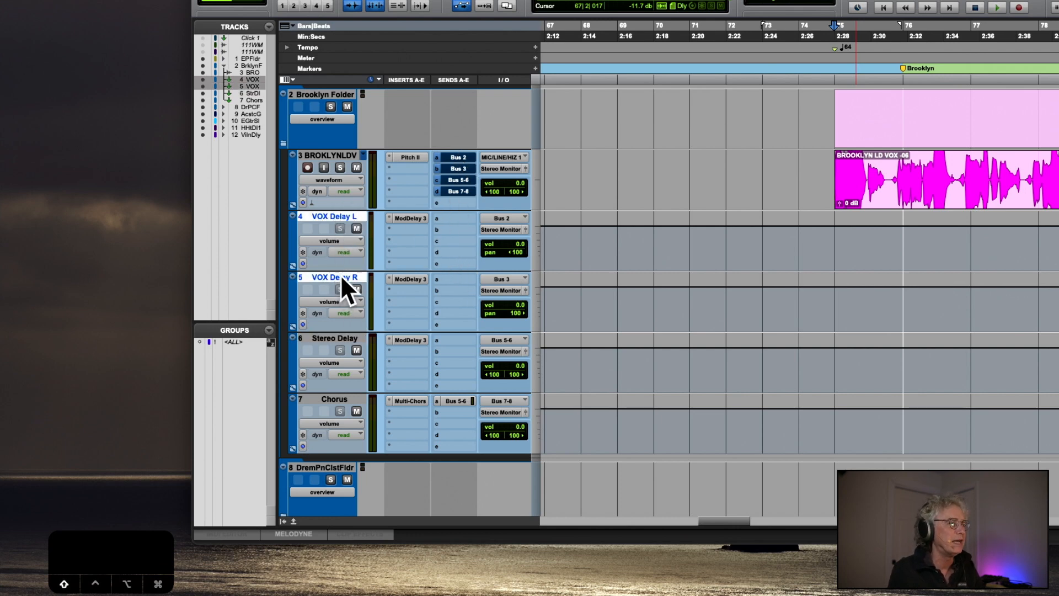
shift+click(351, 338)
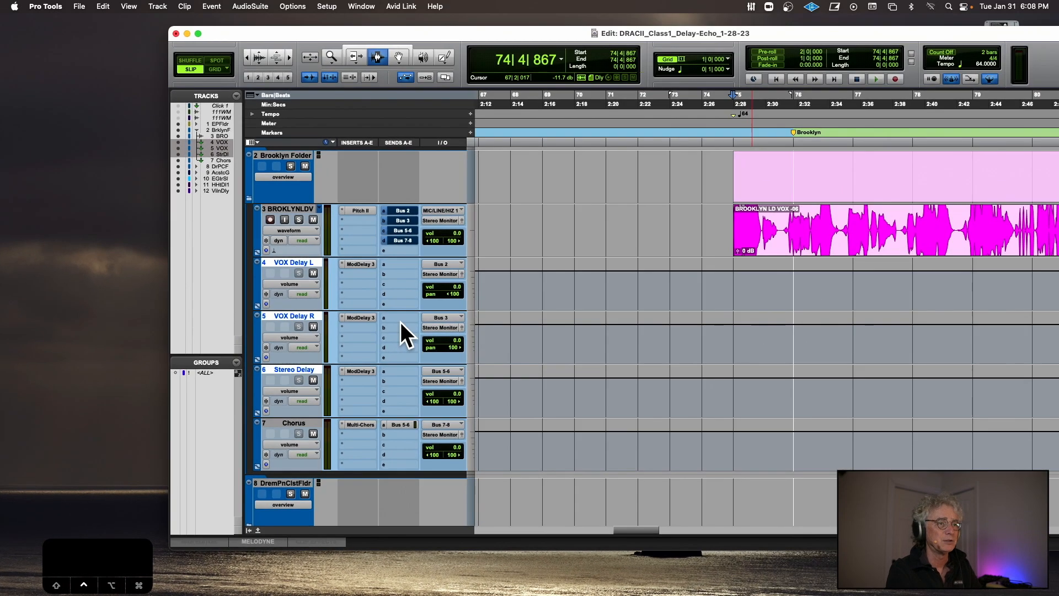
drag(449, 34, 280, 21)
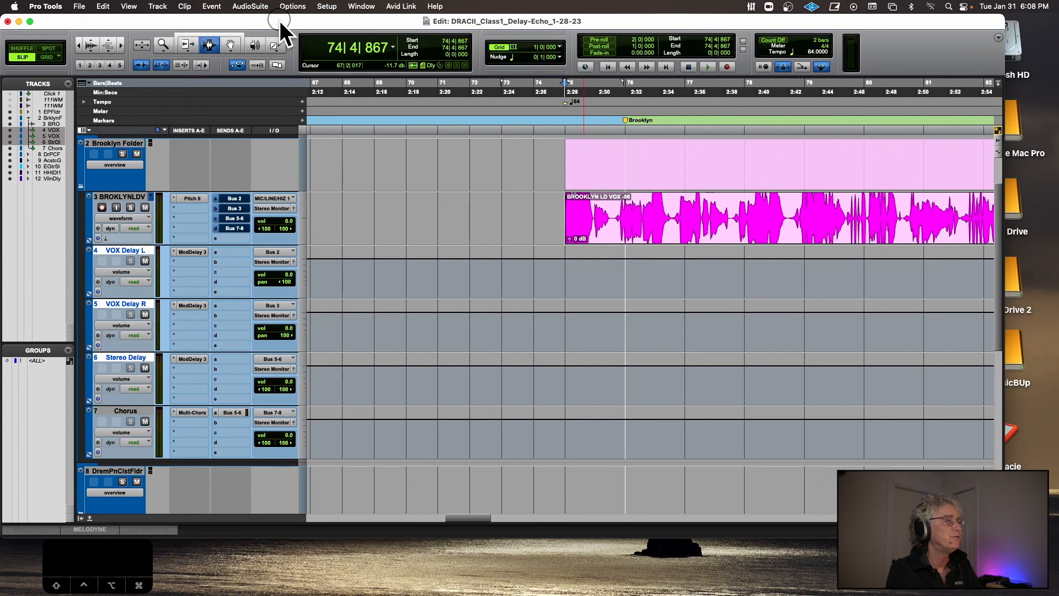
scroll(414, 279, down, 5)
scroll(414, 279, up, 5)
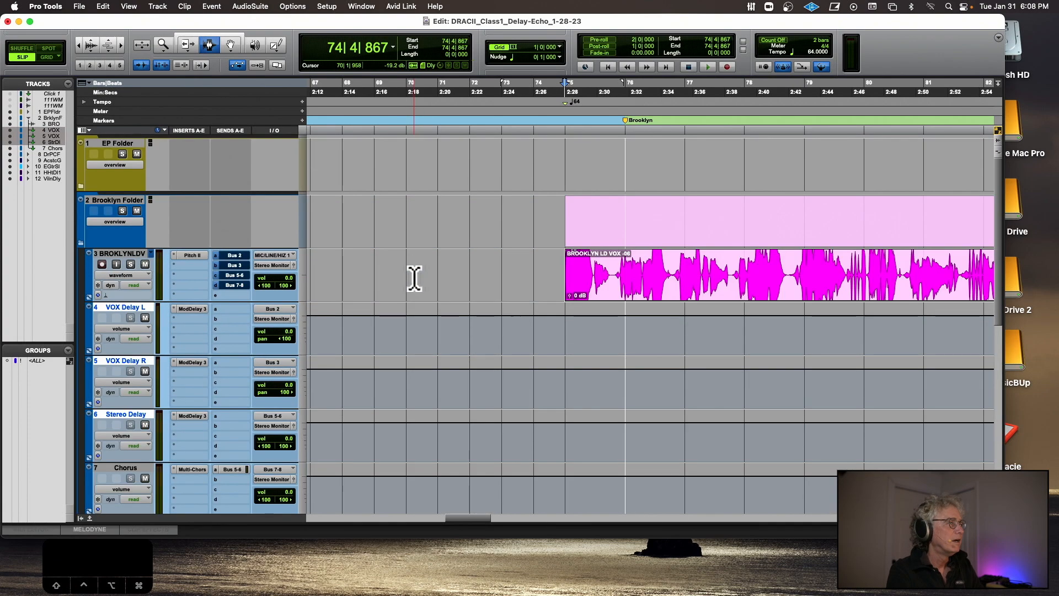
scroll(414, 278, down, 1)
- Play the lead vocal from just before its clip with all four sends unmuted, and review the Pitch II settings
click(562, 198)
key(space)
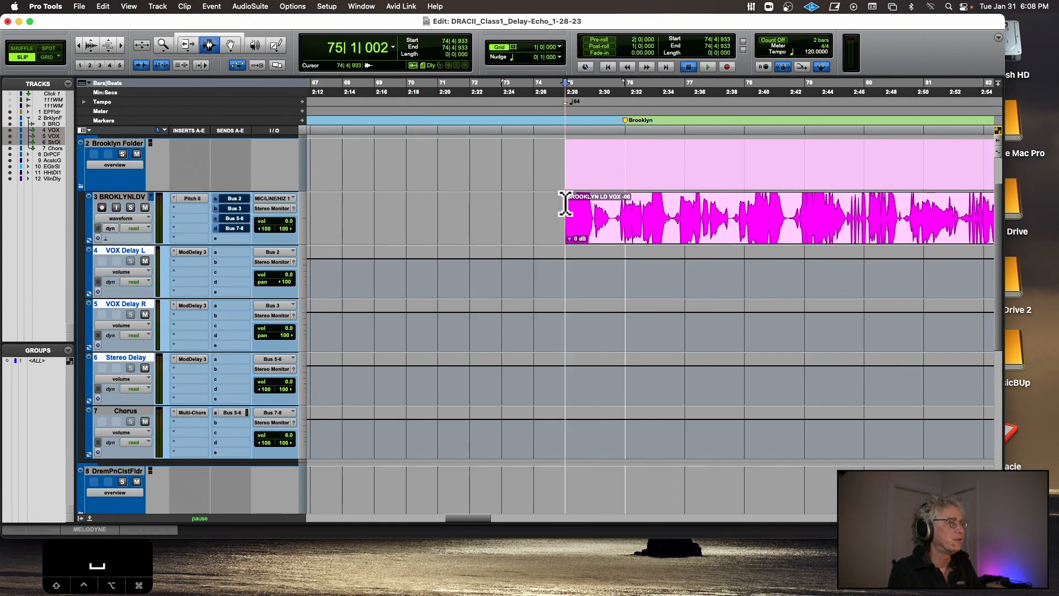
click(236, 208)
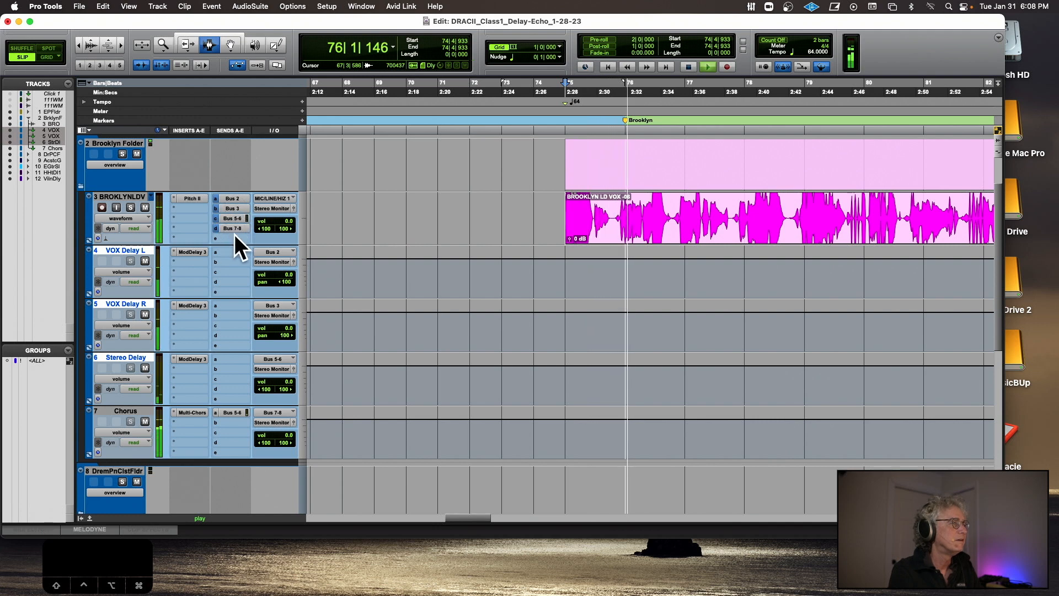
click(191, 199)
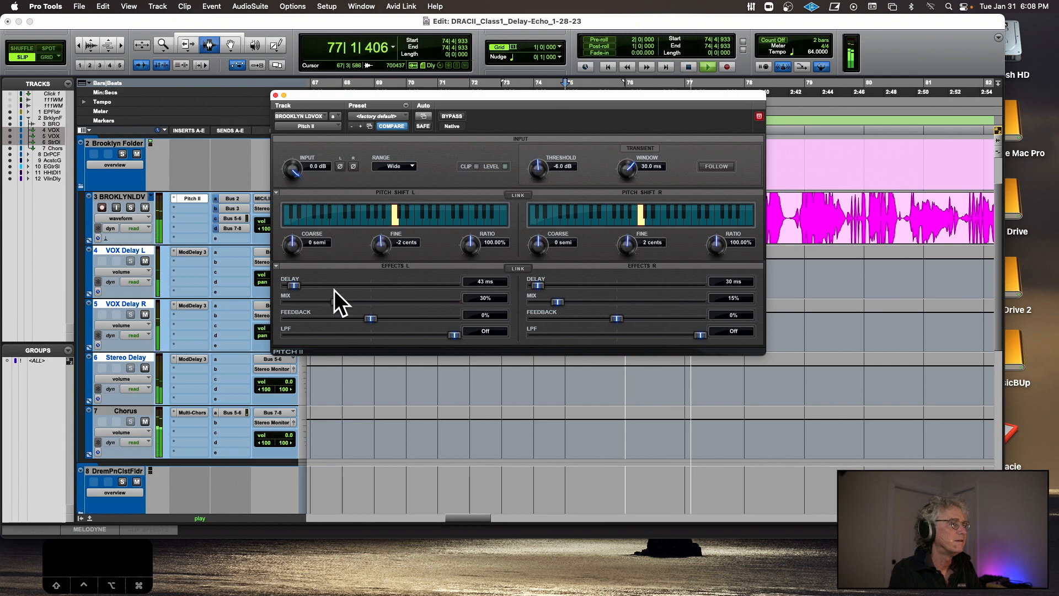
click(276, 95)
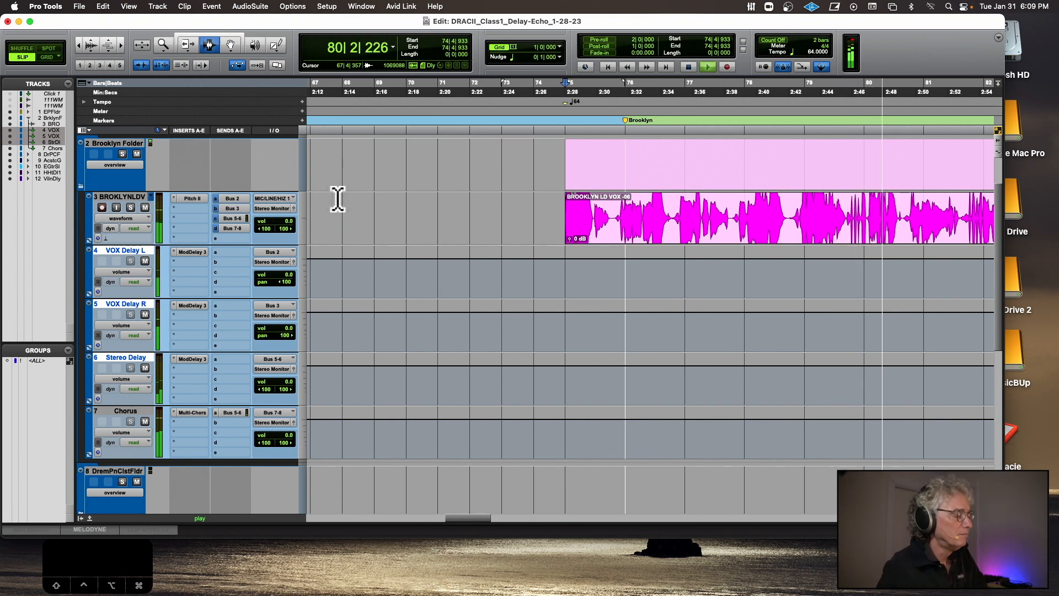
- Stop the vocal, reduce the track heights, and expand the Dream Piano Celeste folder in place of the Brooklyn Folder
key(ctrl+alt+Down)
key(ctrl+alt+Down)
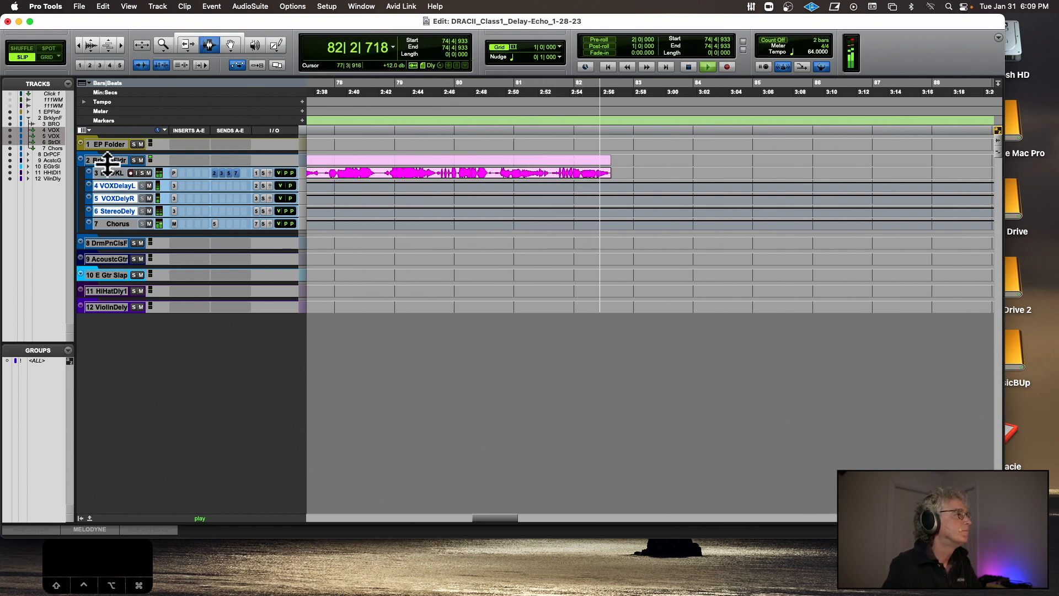
key(space)
drag(108, 163, 114, 203)
click(82, 201)
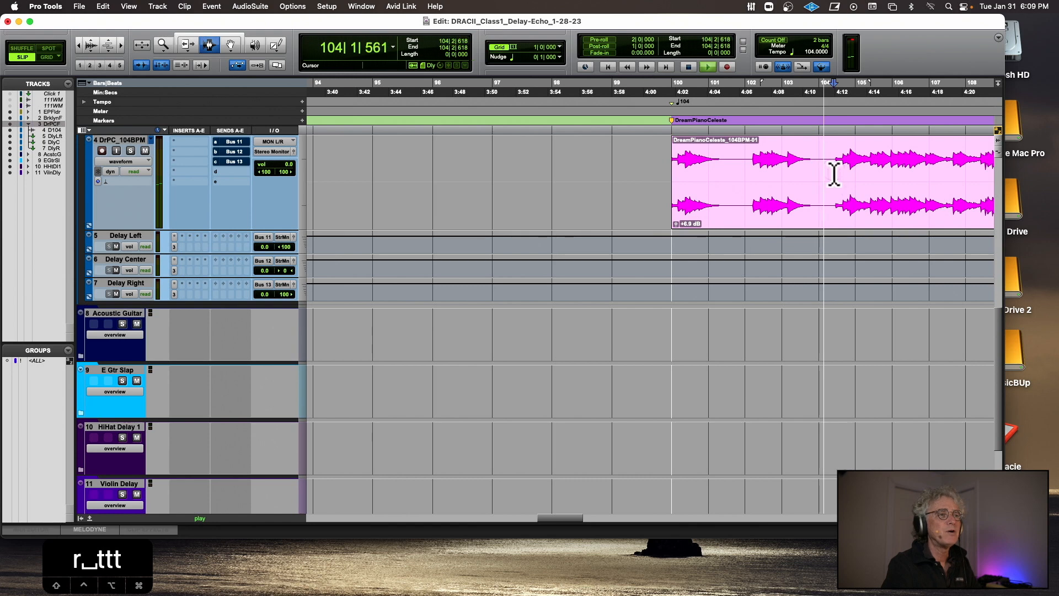
- Listen to the DreamPianoCeleste clip from bar 104 and stop playback
key(r)
key(r)
key(t)
key(t)
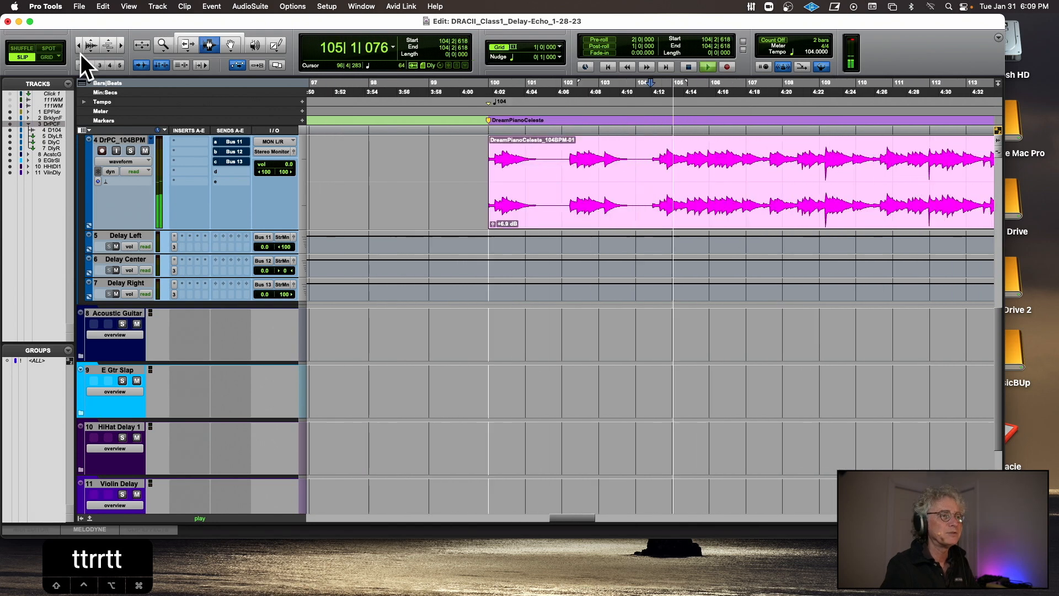
key(t)
key(r)
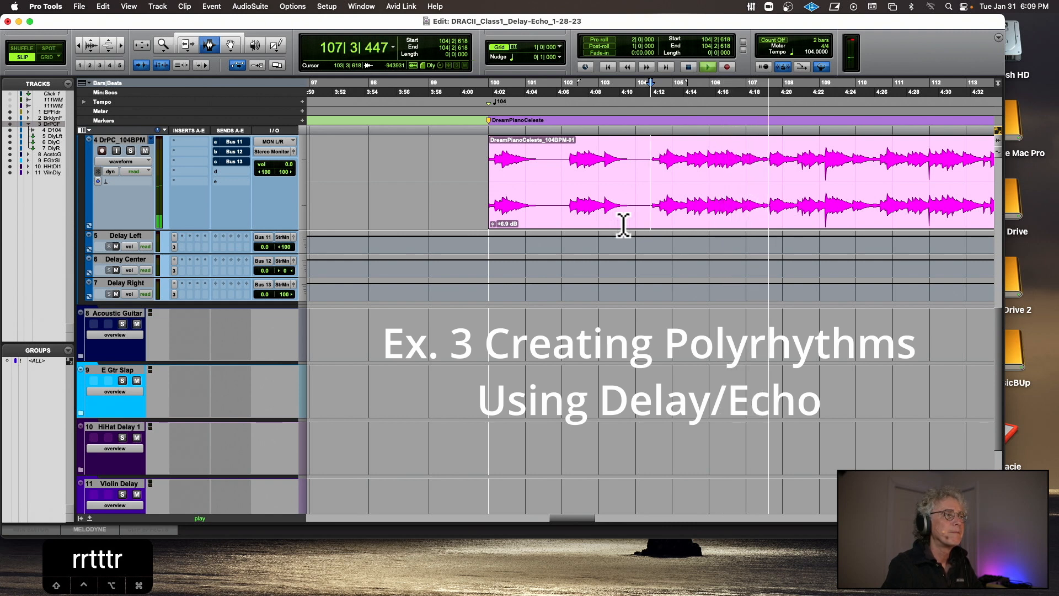
key(space)
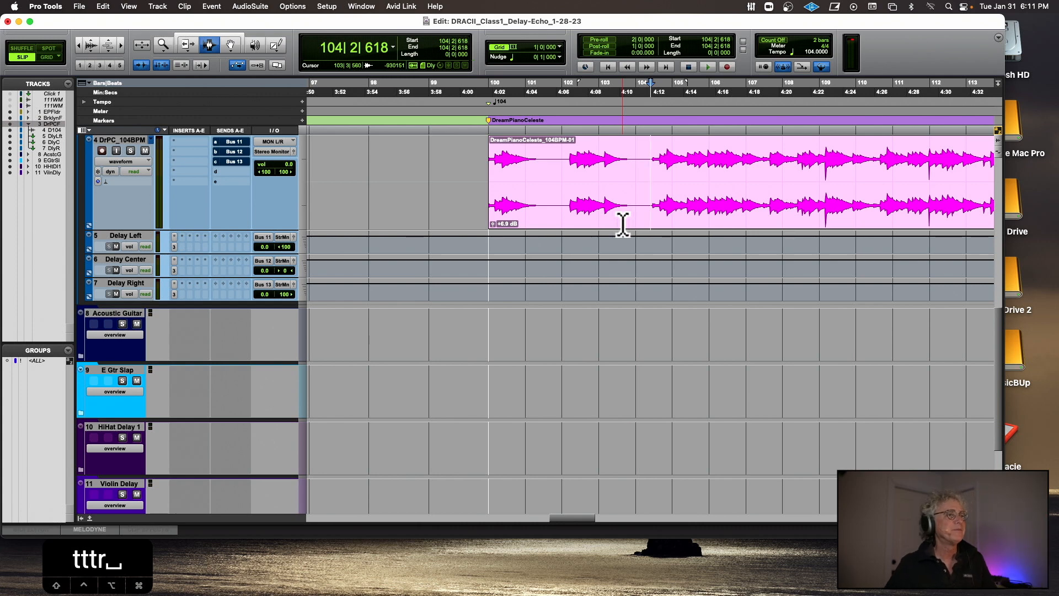
- Play the DreamPianoCeleste clip from just before its start, and mute the Bus 13, Bus 12 and Bus 11 sends in turn
click(486, 177)
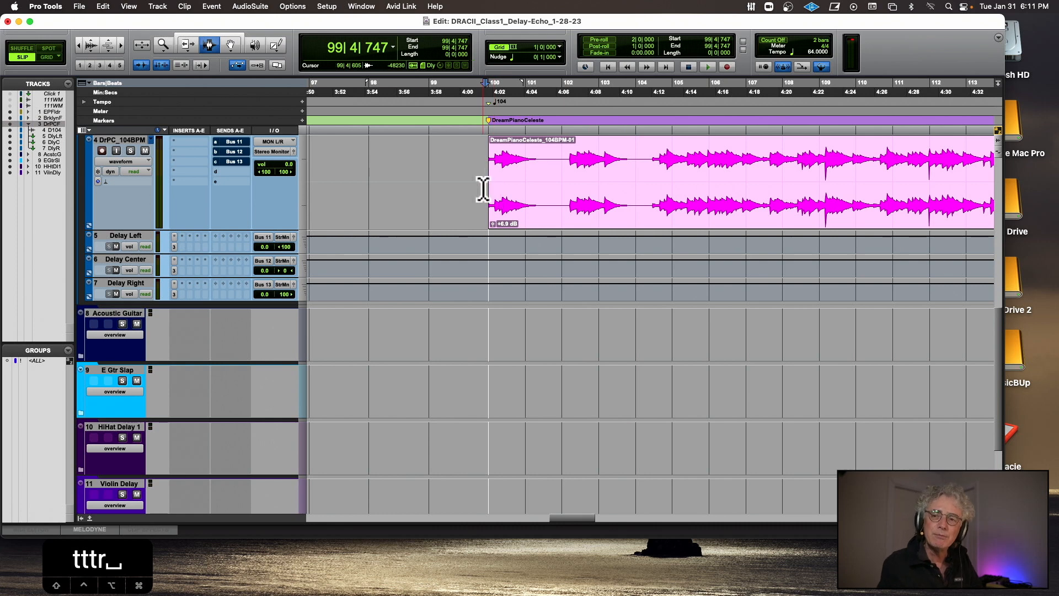
key(space)
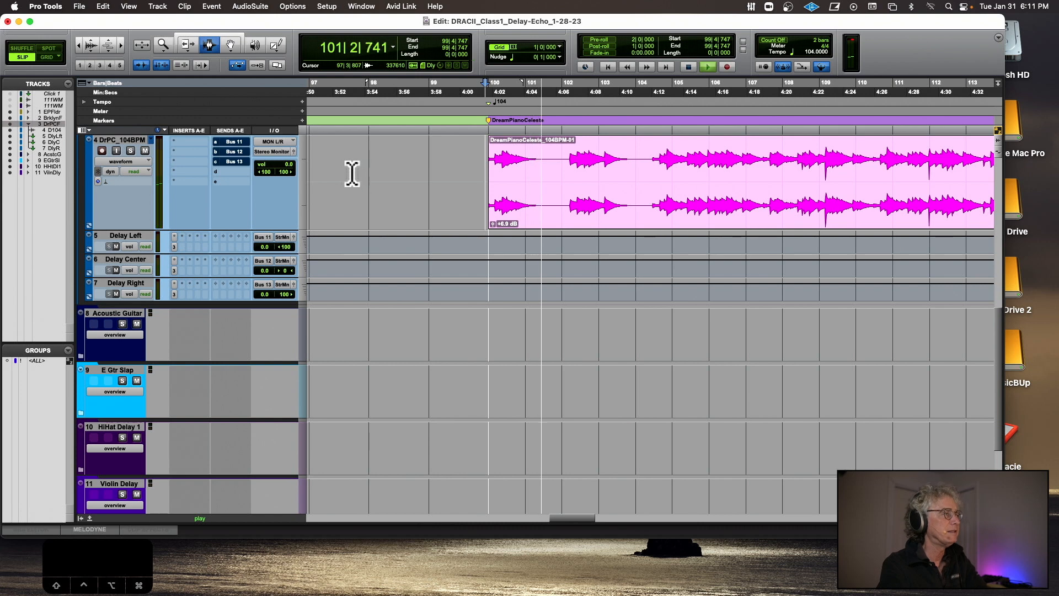
click(235, 152)
right_click(236, 160)
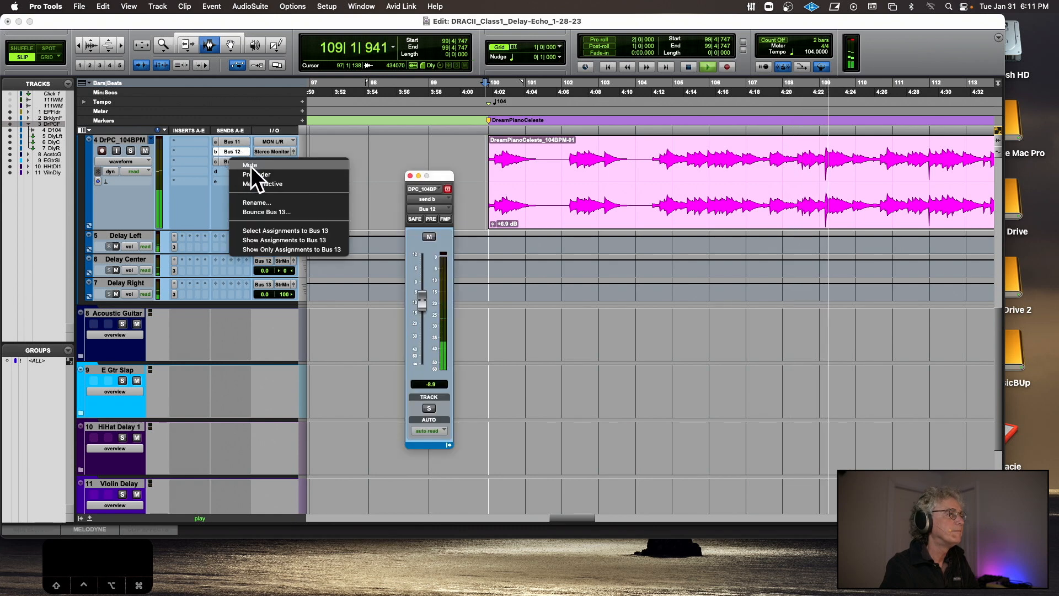
click(253, 165)
right_click(239, 151)
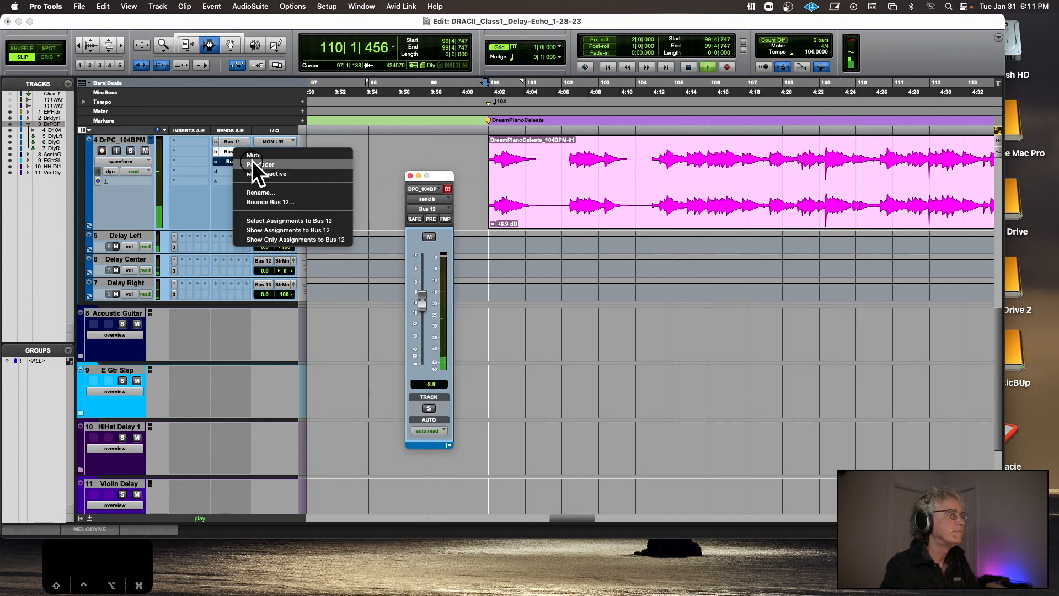
click(253, 156)
right_click(237, 141)
click(241, 146)
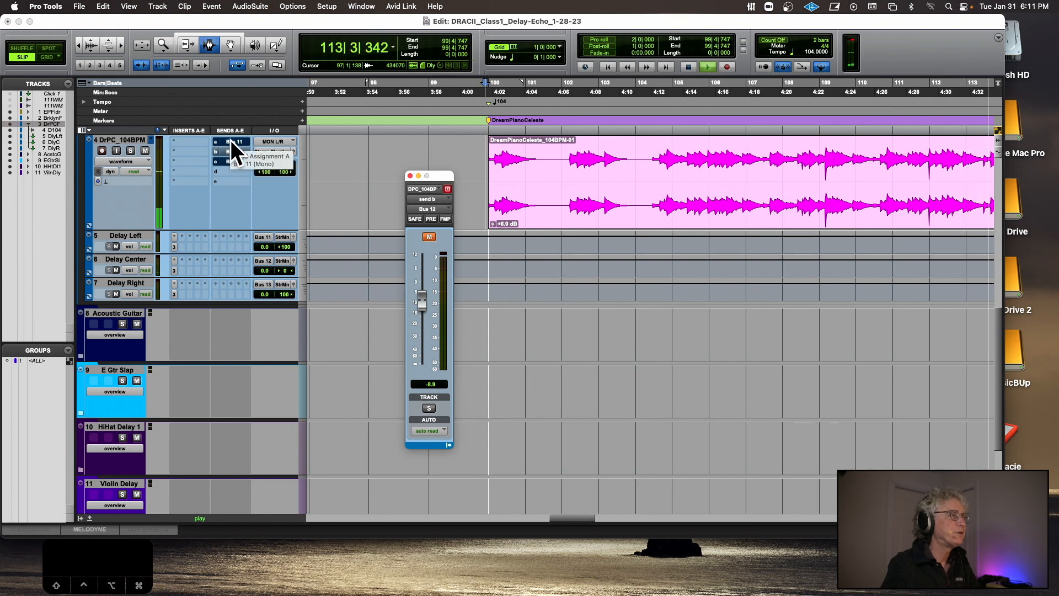
- Unmute the Bus 11, Bus 12 and Bus 13 sends one after another during playback, and stop the piano
right_click(233, 141)
click(234, 146)
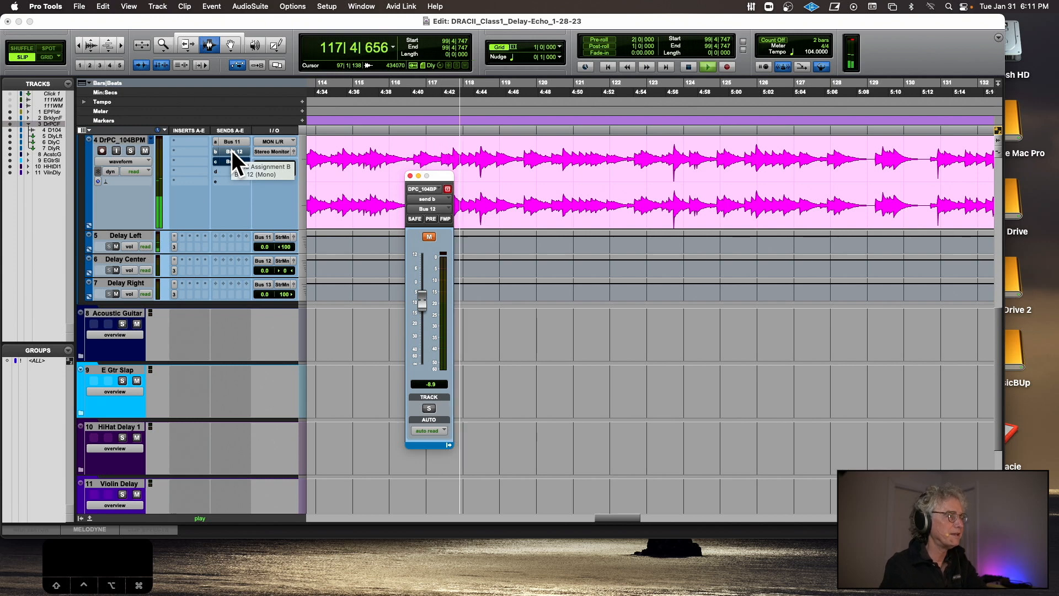
right_click(233, 150)
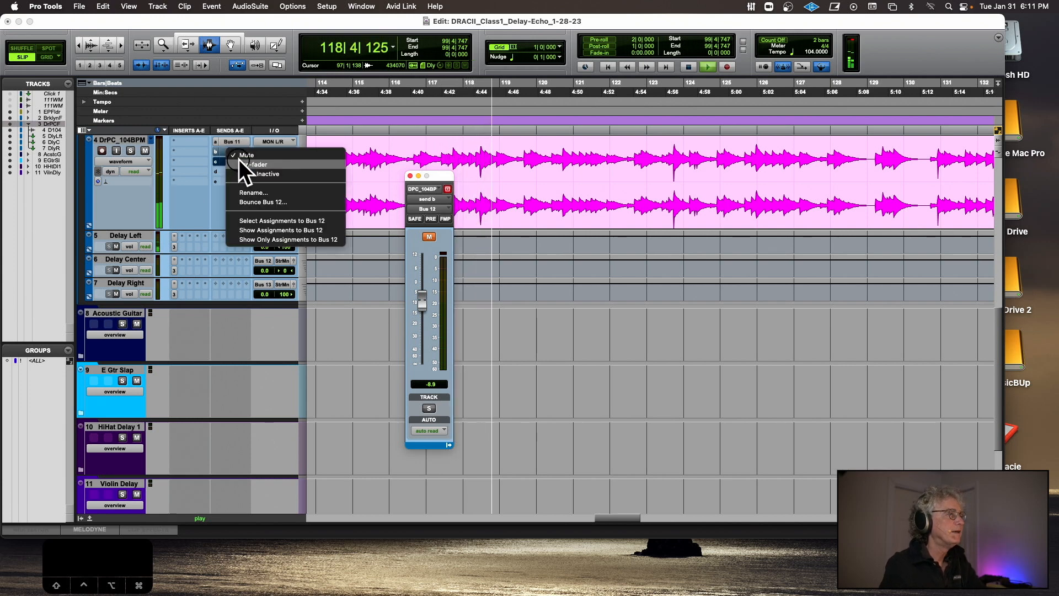
click(243, 154)
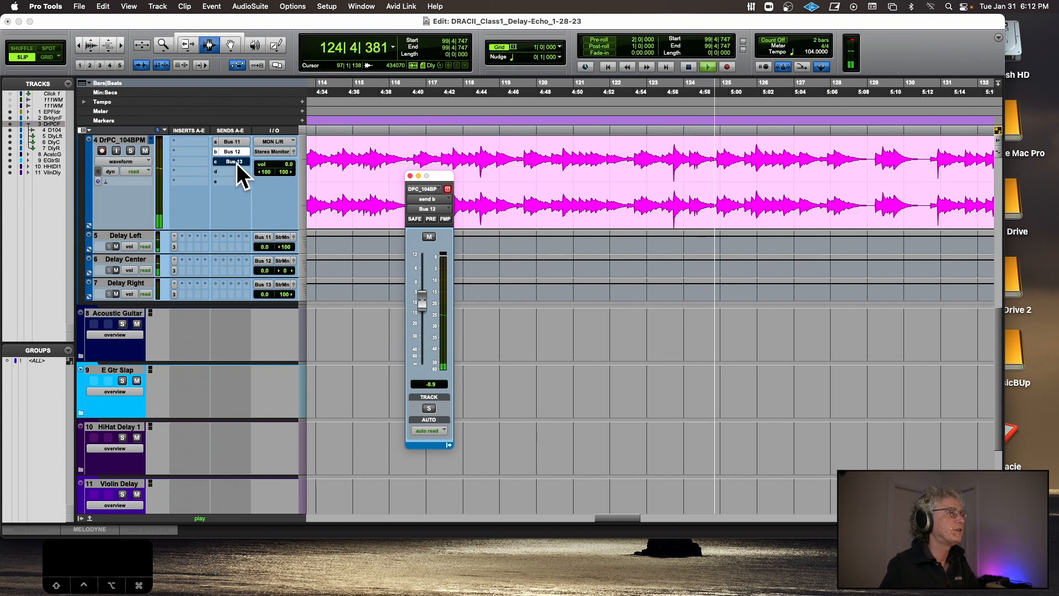
right_click(237, 164)
click(241, 165)
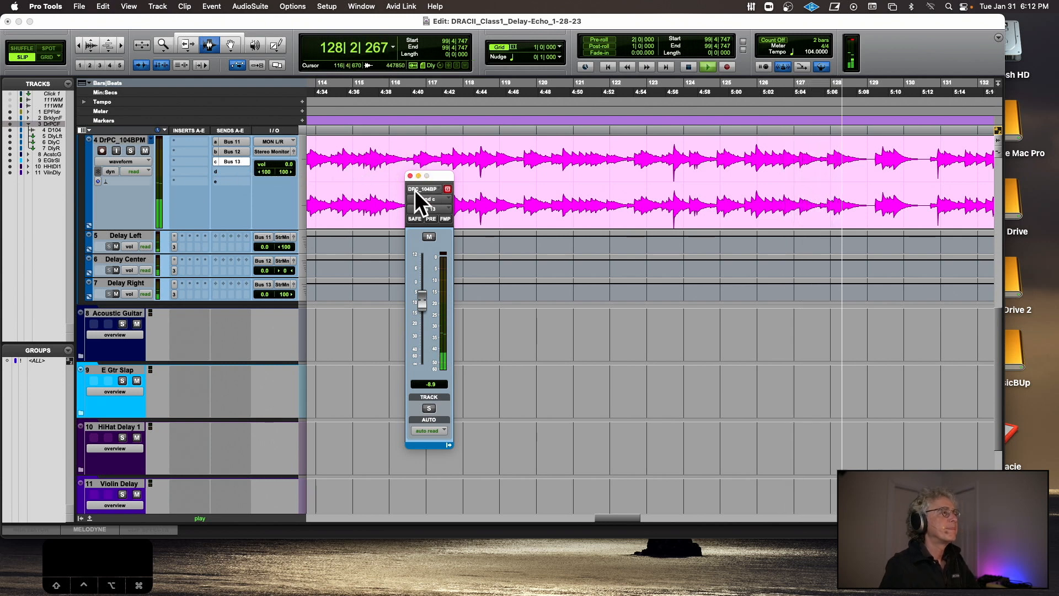
key(space)
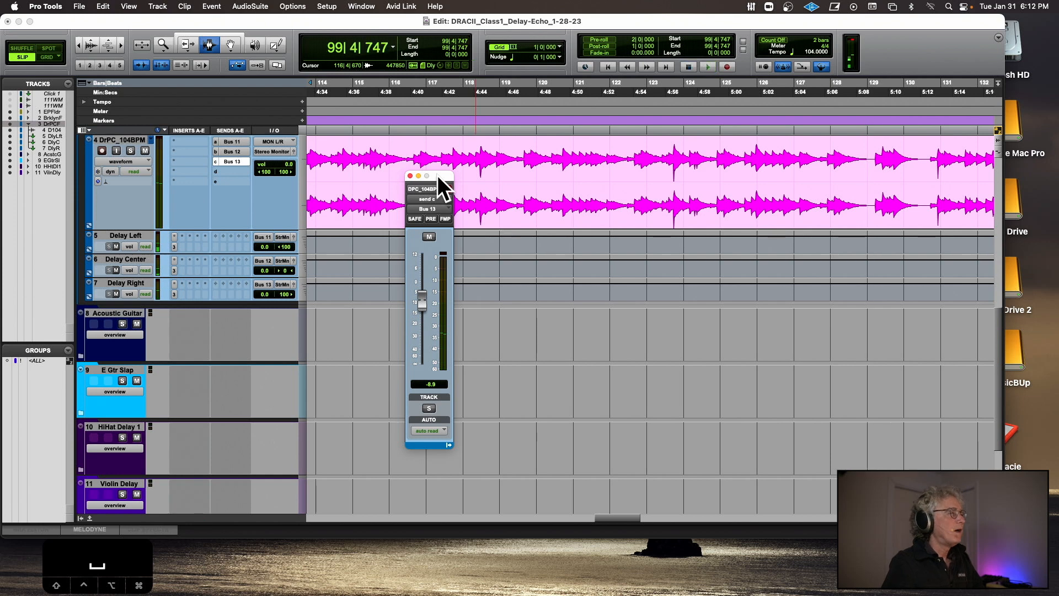
click(409, 175)
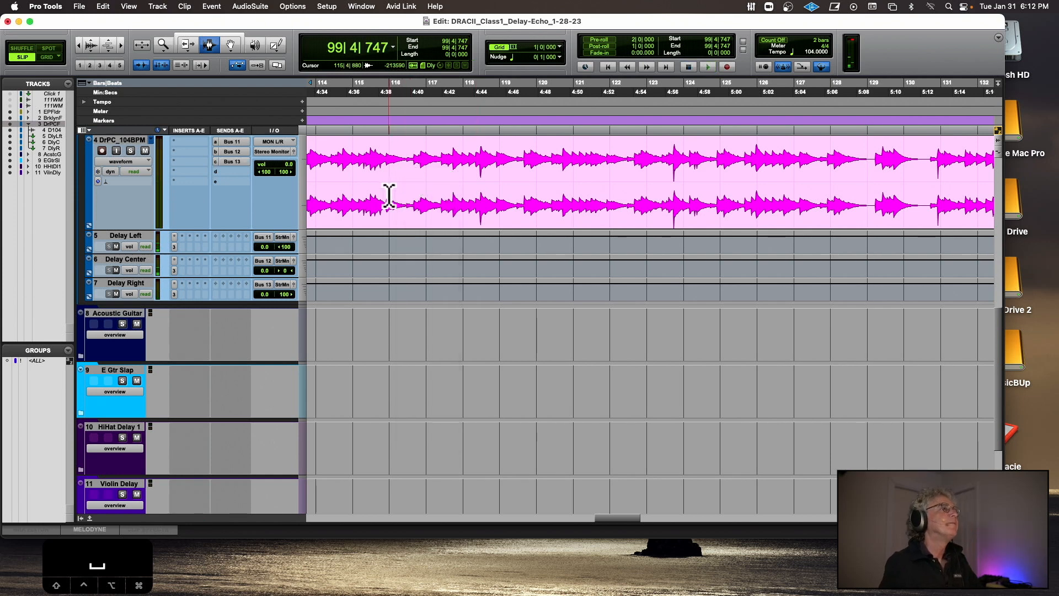
- Reduce the track heights and enlarge the Delay Left, Delay Center and Delay Right tracks enough to show their inserts and panning
key(r)
key(r)
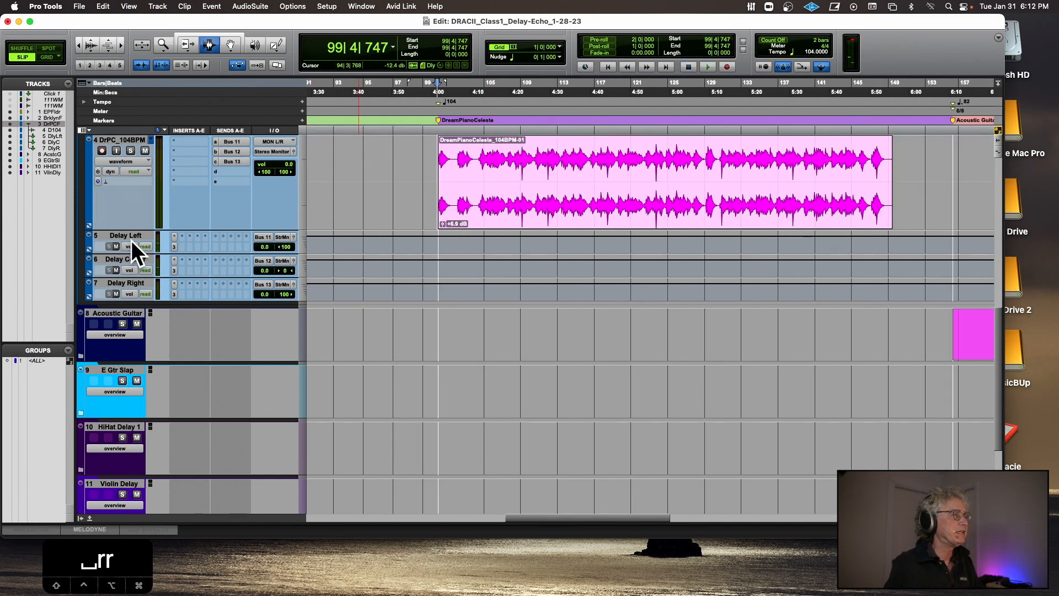
key(ctrl+alt+Up)
key(ctrl+alt+Up)
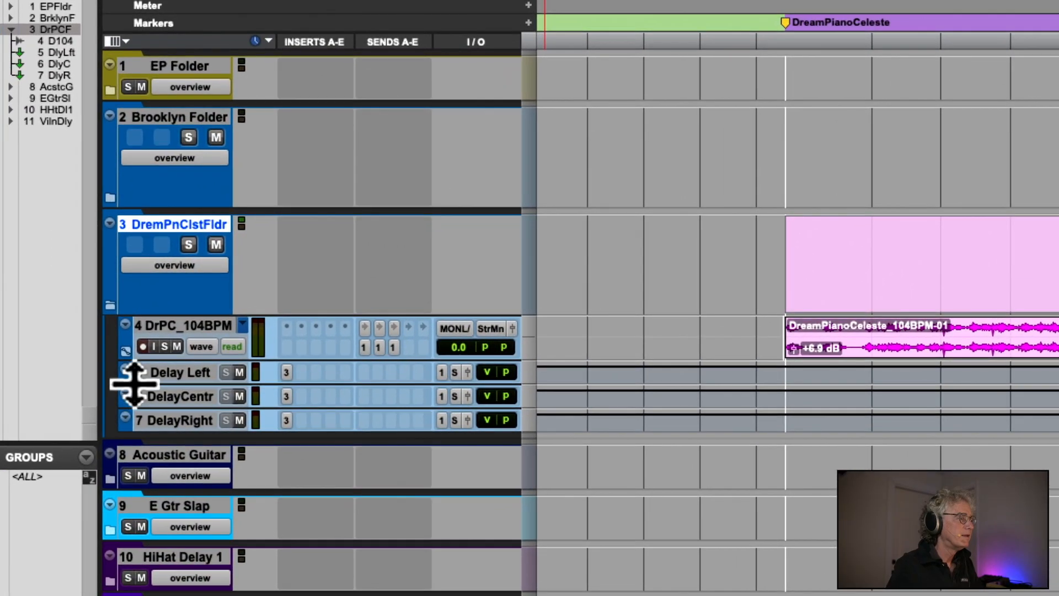
drag(147, 384, 189, 553)
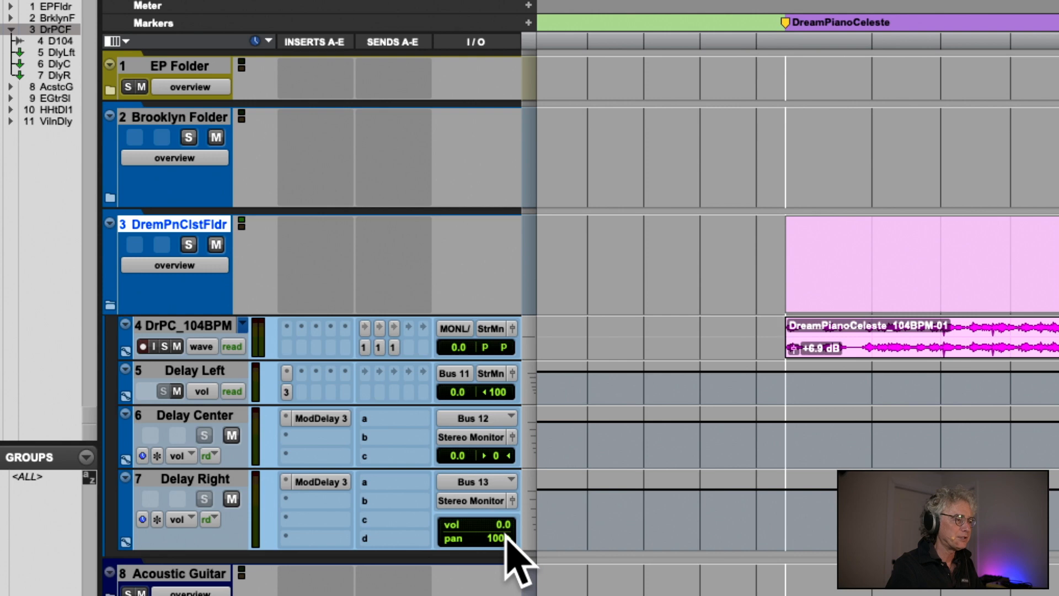
drag(208, 406, 211, 437)
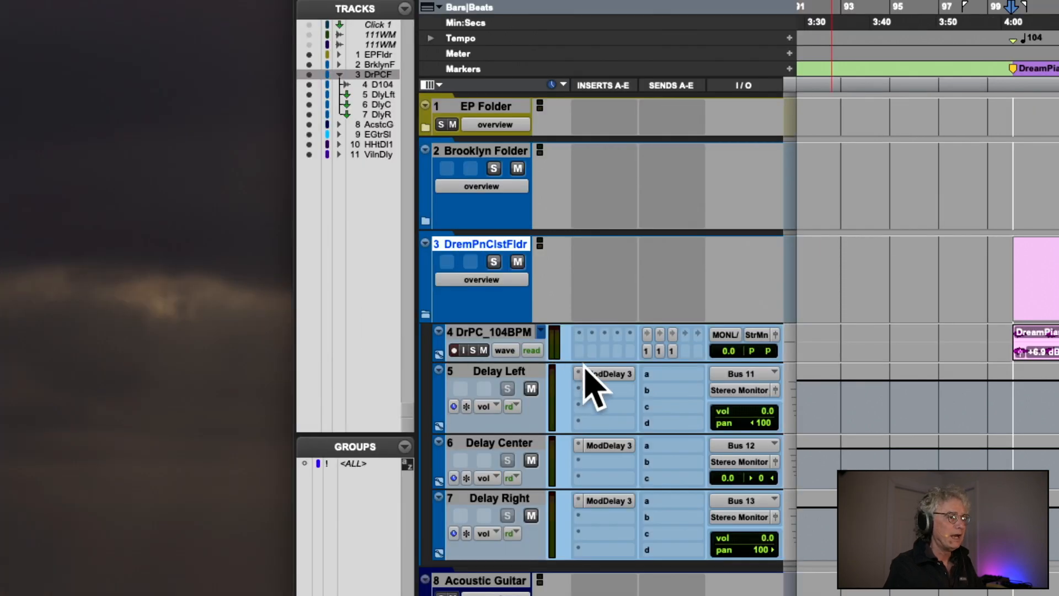
- Review the Mod Delay III settings on the Delay Left, Delay Center and Delay Right tracks
click(377, 375)
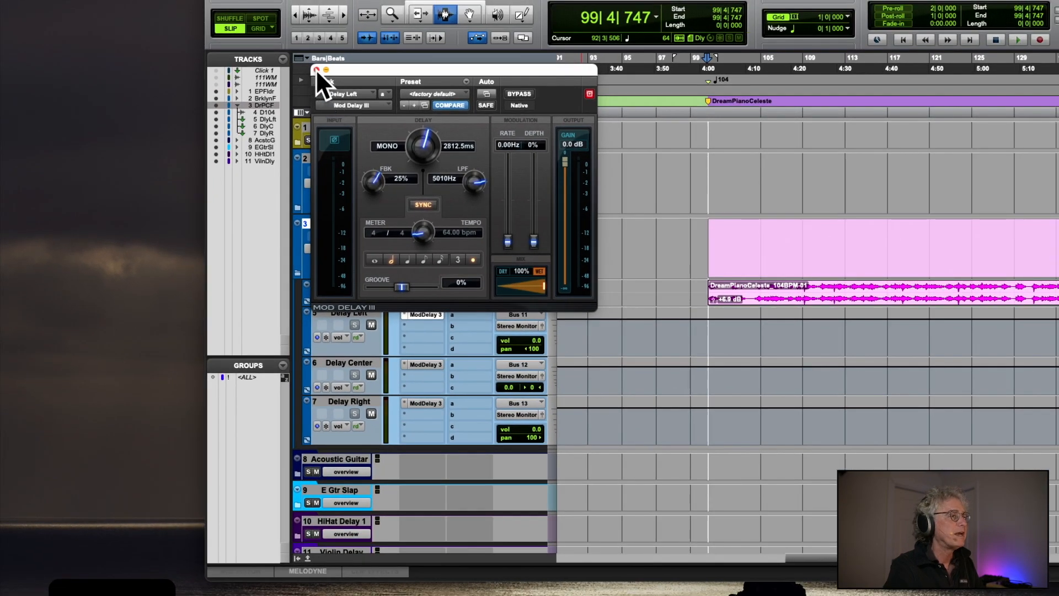
click(316, 69)
click(424, 360)
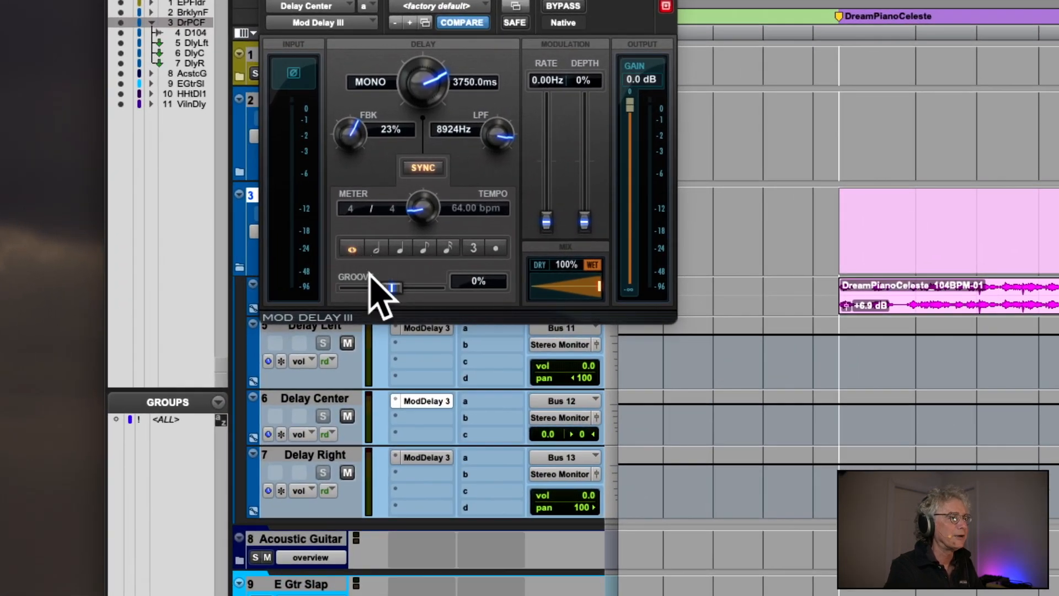
click(423, 458)
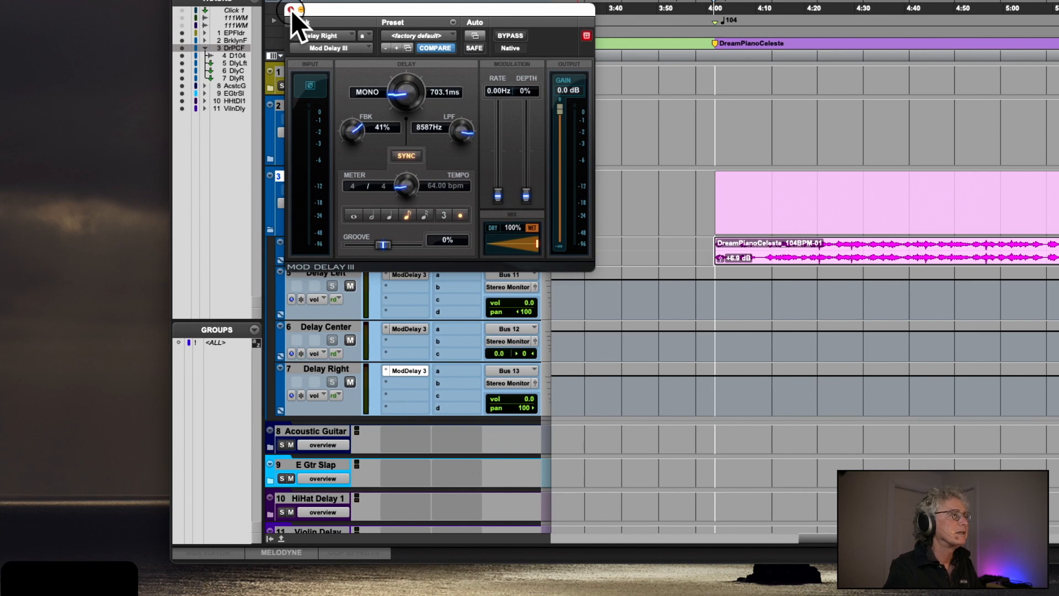
click(291, 10)
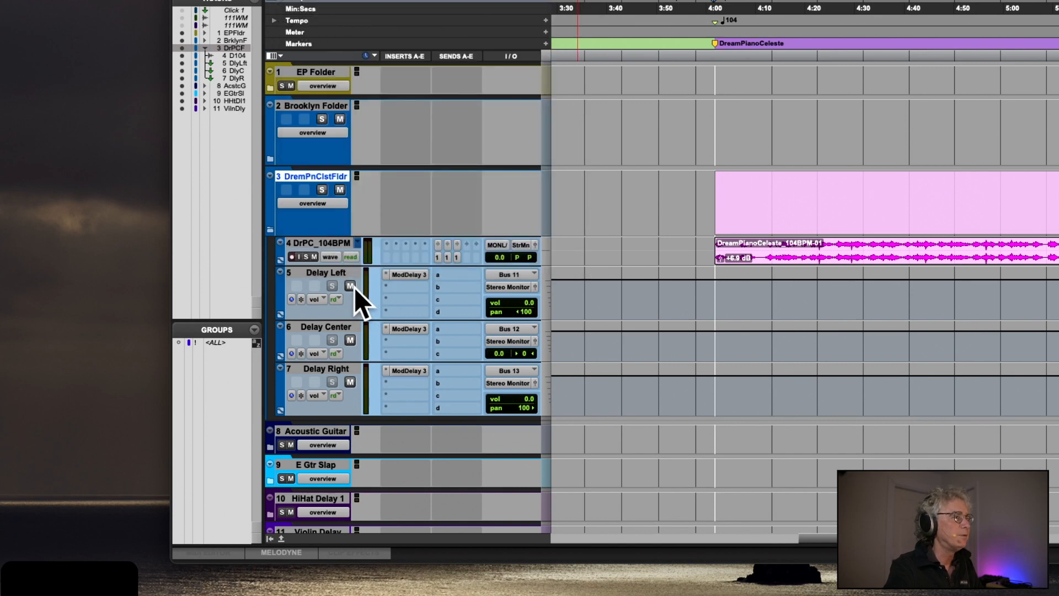
- Mute the Delay Center and Delay Right tracks, and recheck the Mod Delay III settings on Delay Left
click(350, 340)
click(350, 381)
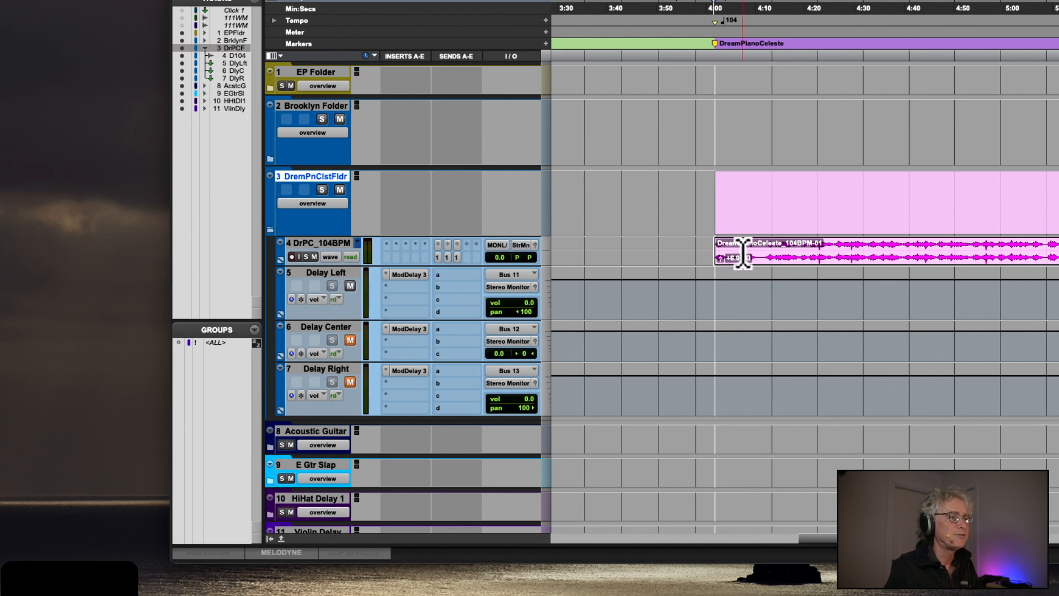
click(715, 251)
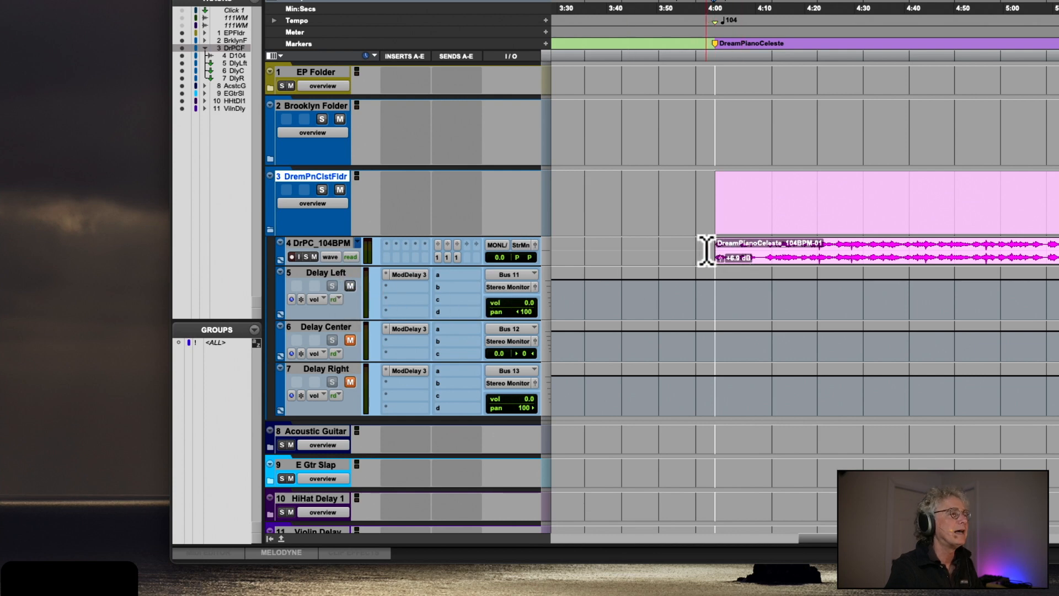
click(396, 276)
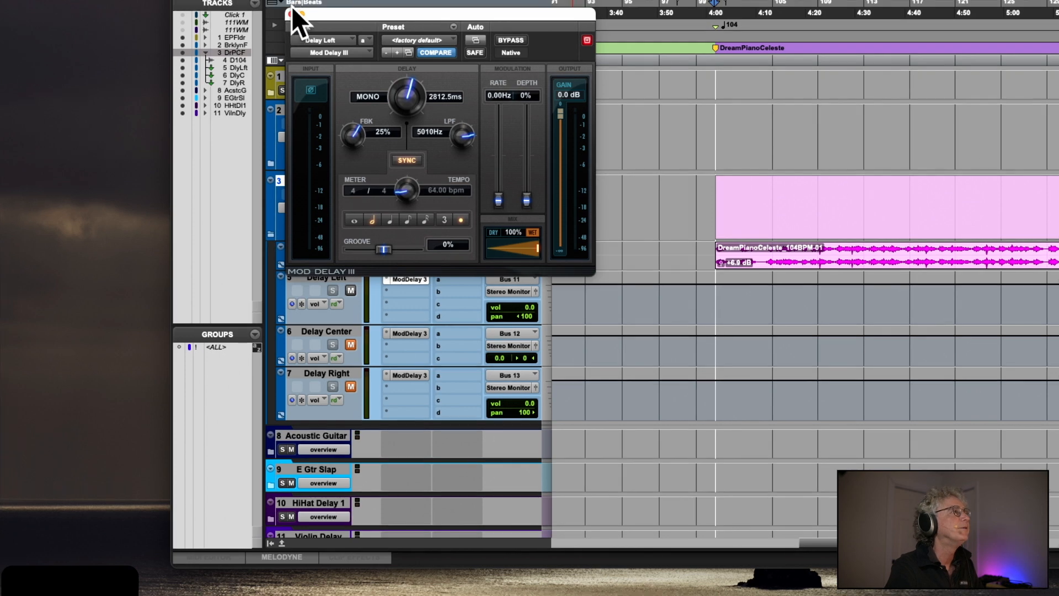
click(291, 14)
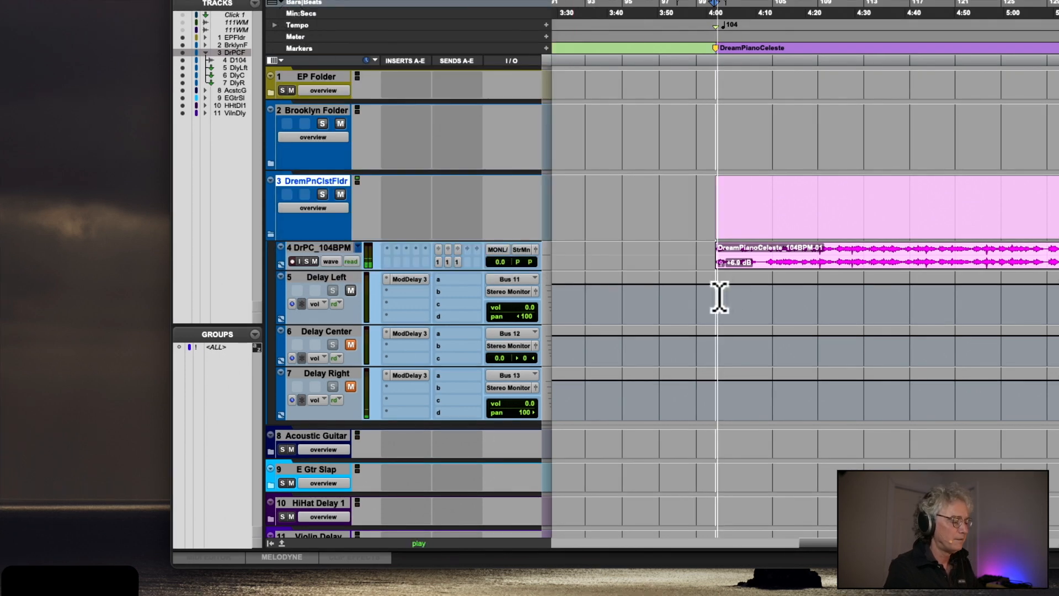
- Raise the DreamPianoCeleste clip's gain to +11.2 dB while it plays with only Delay Left audible
key(super+bracketright)
key(super+bracketright)
scroll(690, 296, right, 2)
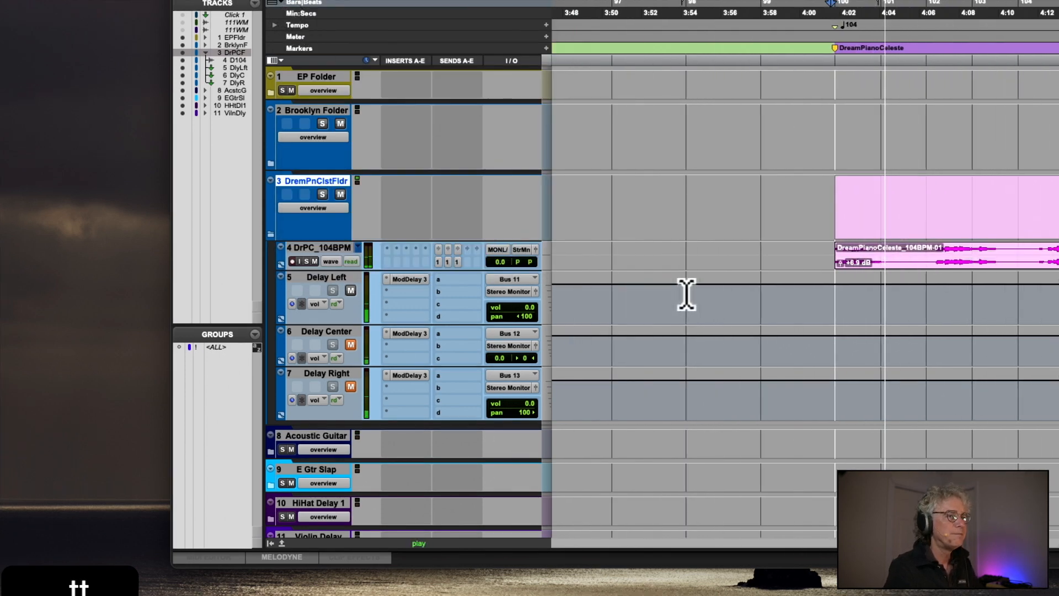
click(840, 264)
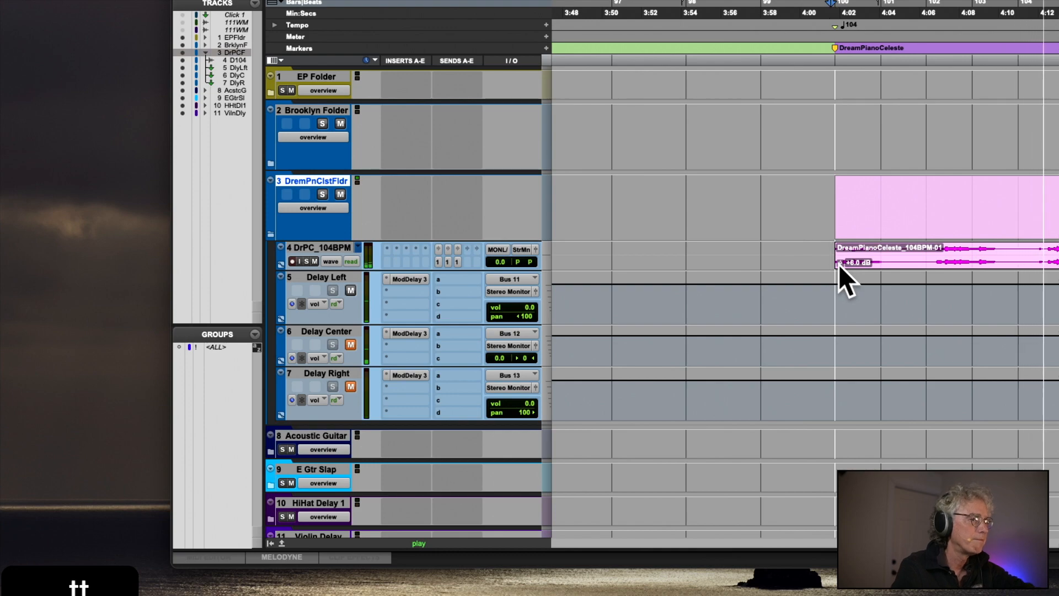
key(r)
key(r)
key(ctrl+Up)
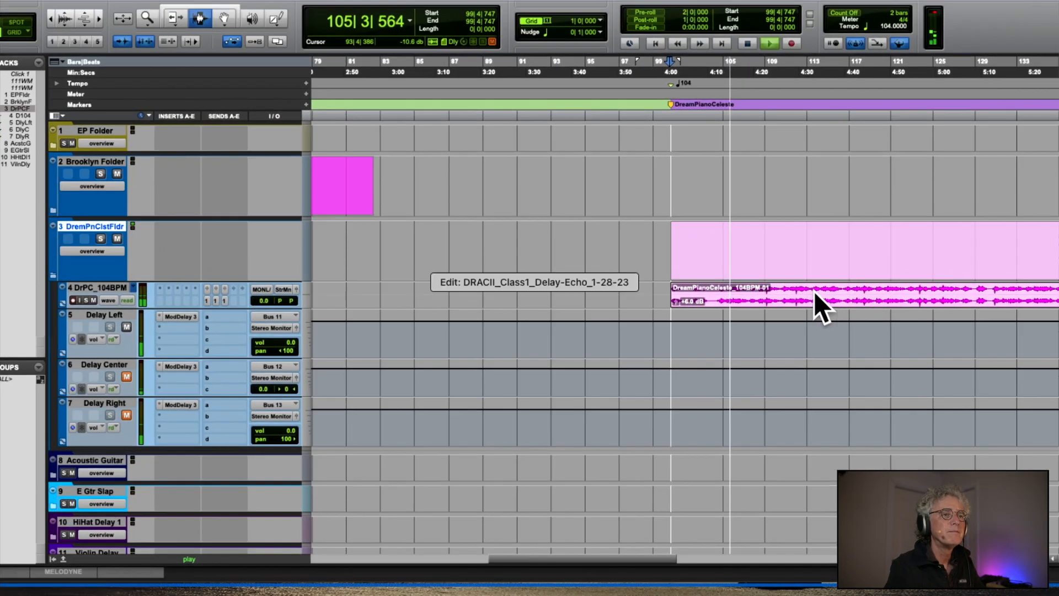
click(674, 300)
key(ctrl+Up)
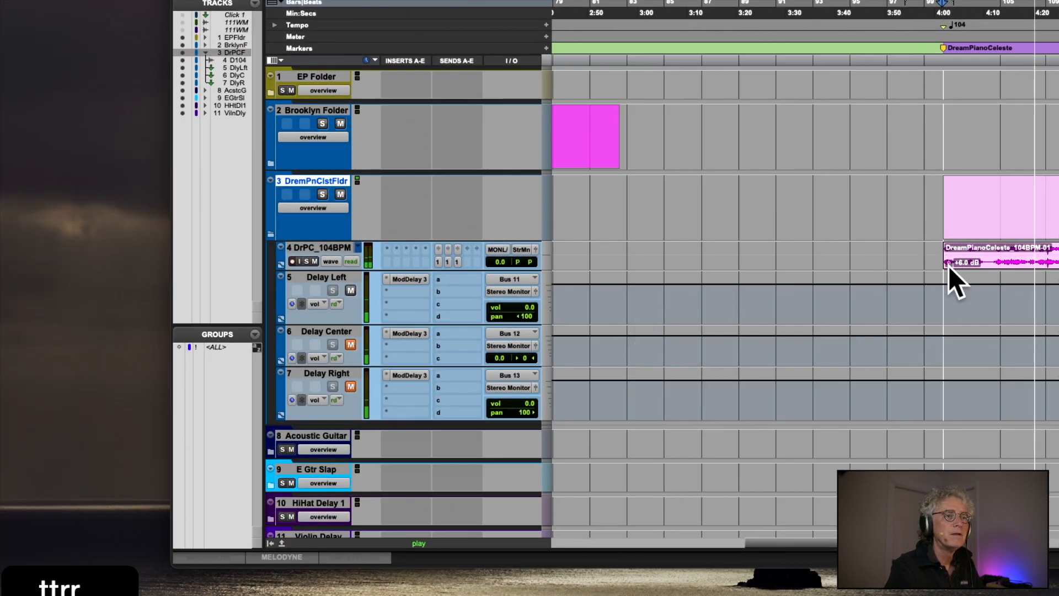
drag(649, 330, 649, 327)
drag(949, 262, 949, 261)
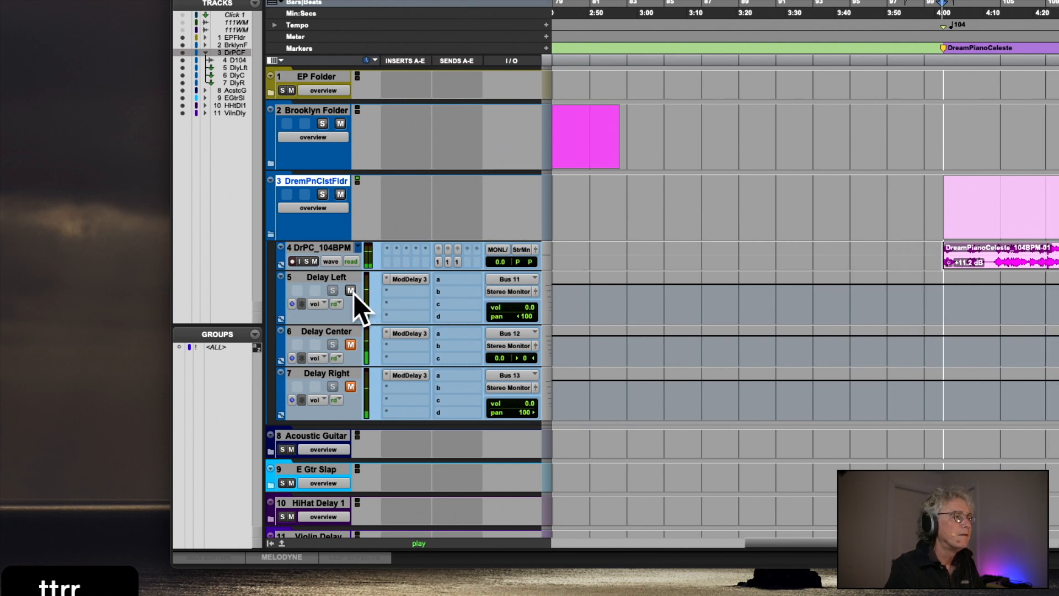
- Bring in the Delay Center track and the Delay Right track by unmuting them in turn while the piano plays
click(351, 345)
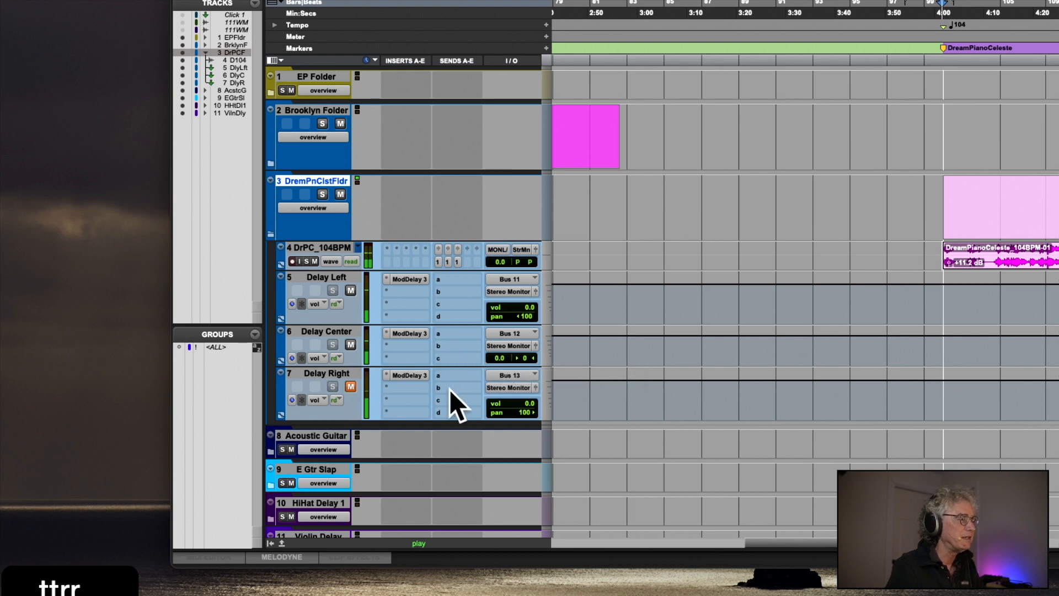
click(352, 387)
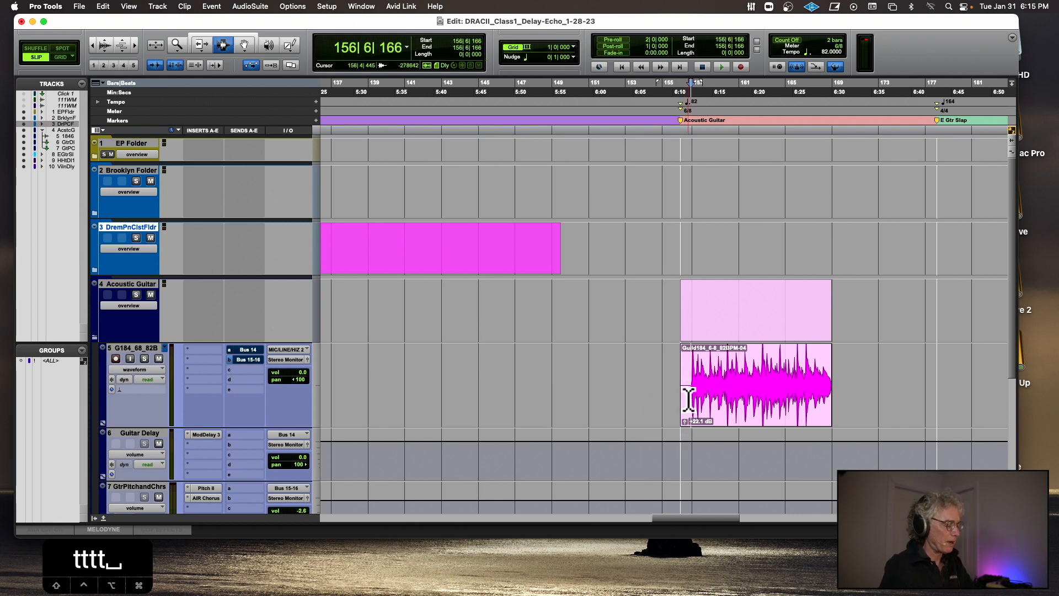
- Play the acoustic guitar clip, unmute its Bus 14 send and lower the send level to -2.5 dB
key(t)
key(t)
key(space)
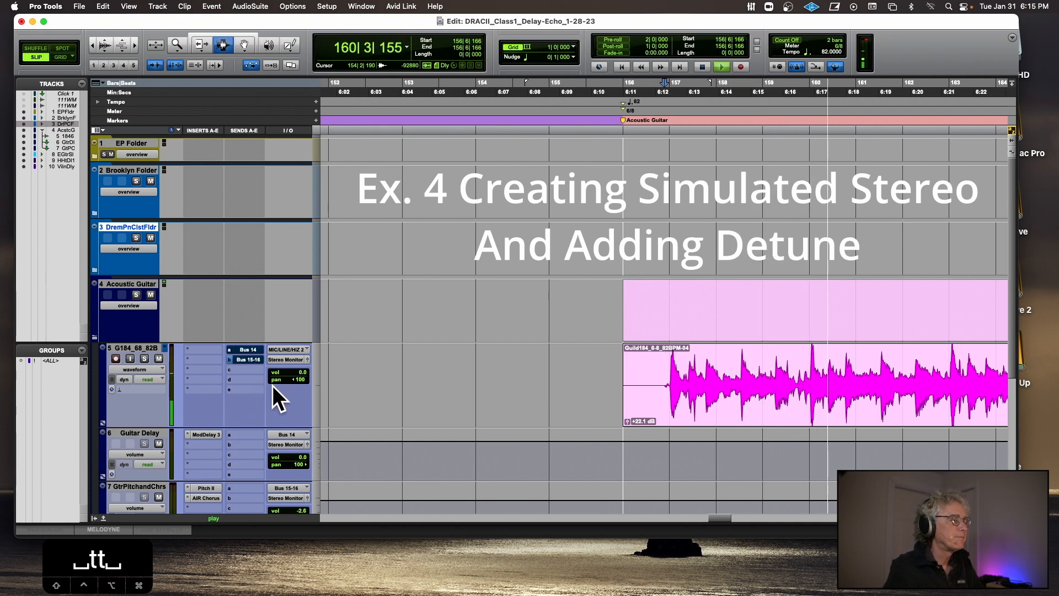
click(249, 349)
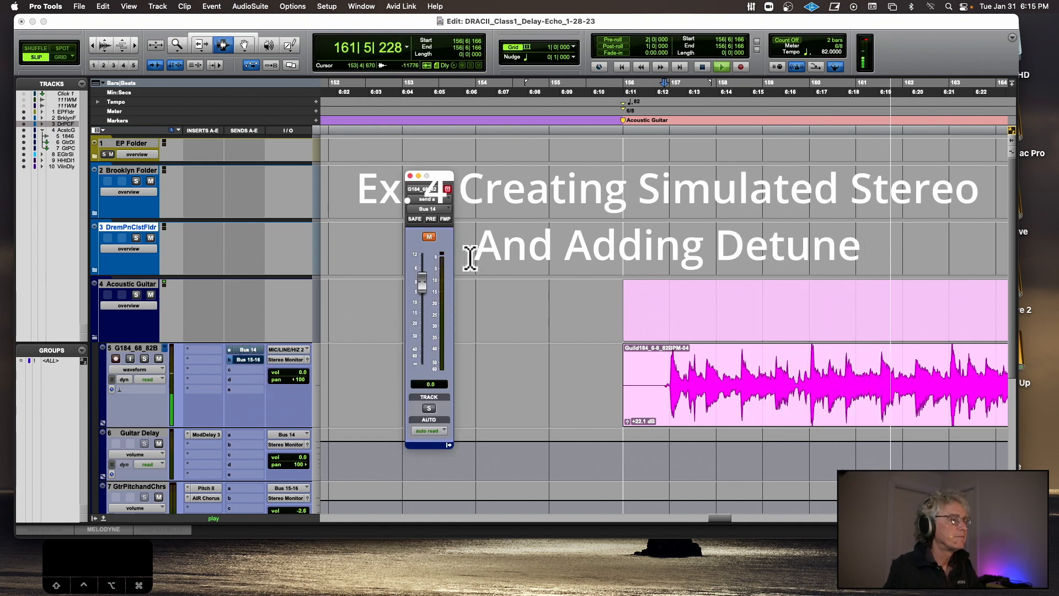
click(428, 236)
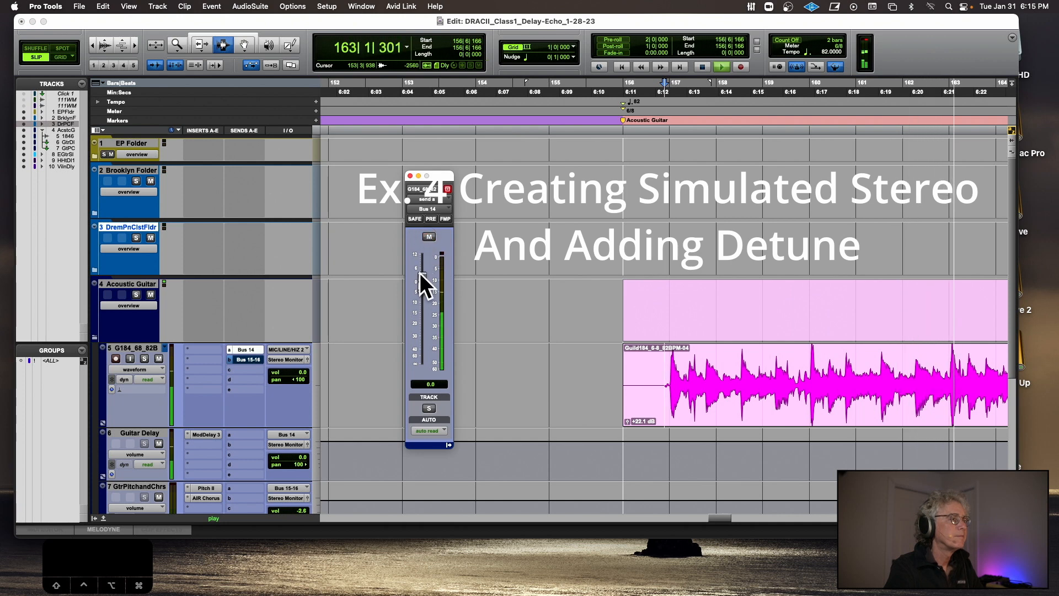
drag(419, 273, 419, 284)
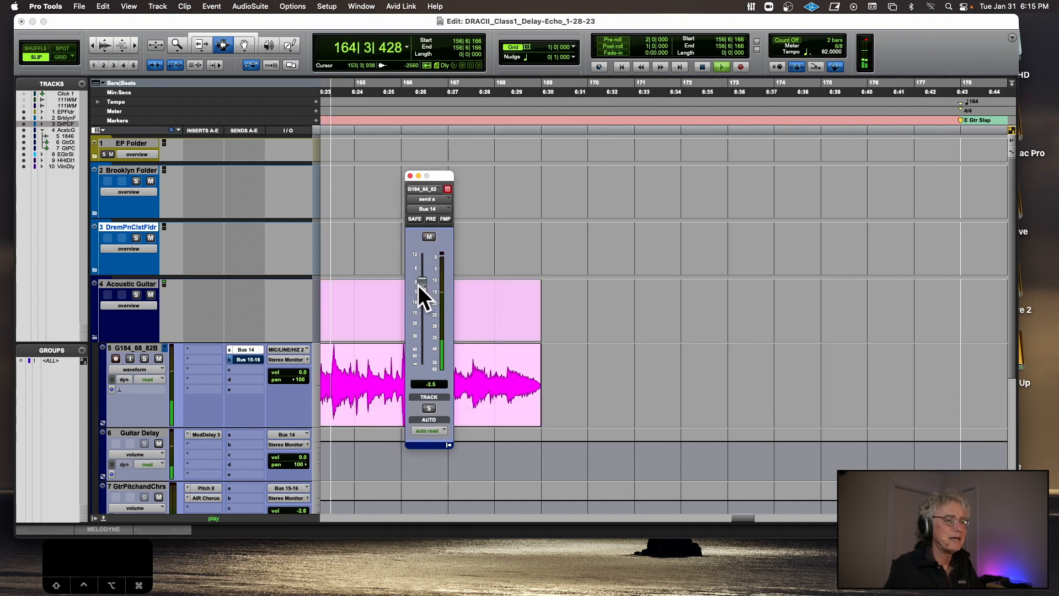
key(r)
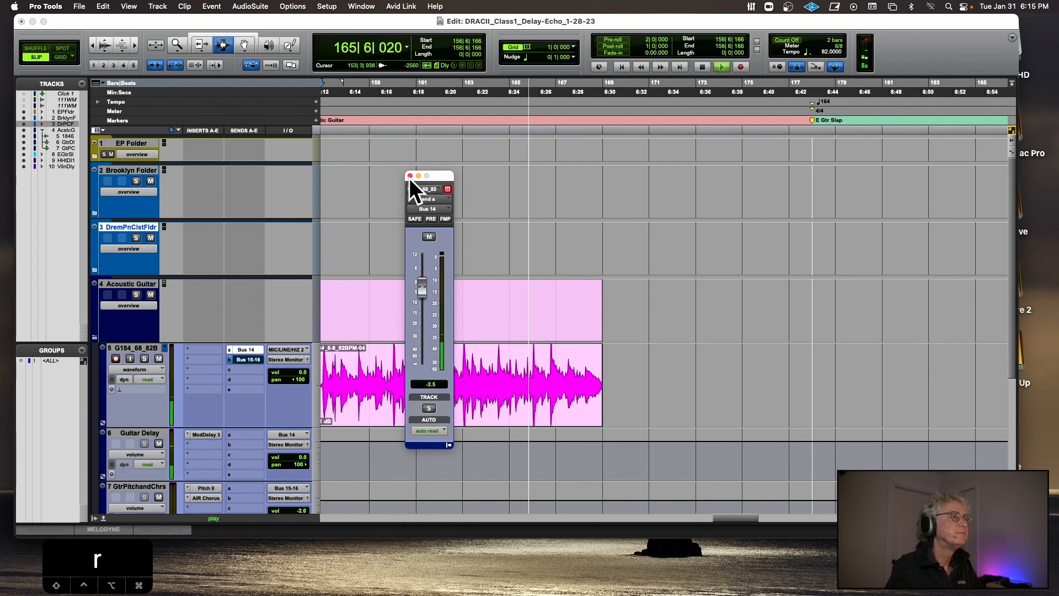
- Close the Bus 14 send, stop playback, and examine the Pitch II detune and delay settings on the guitar pitch and chorus track
click(409, 177)
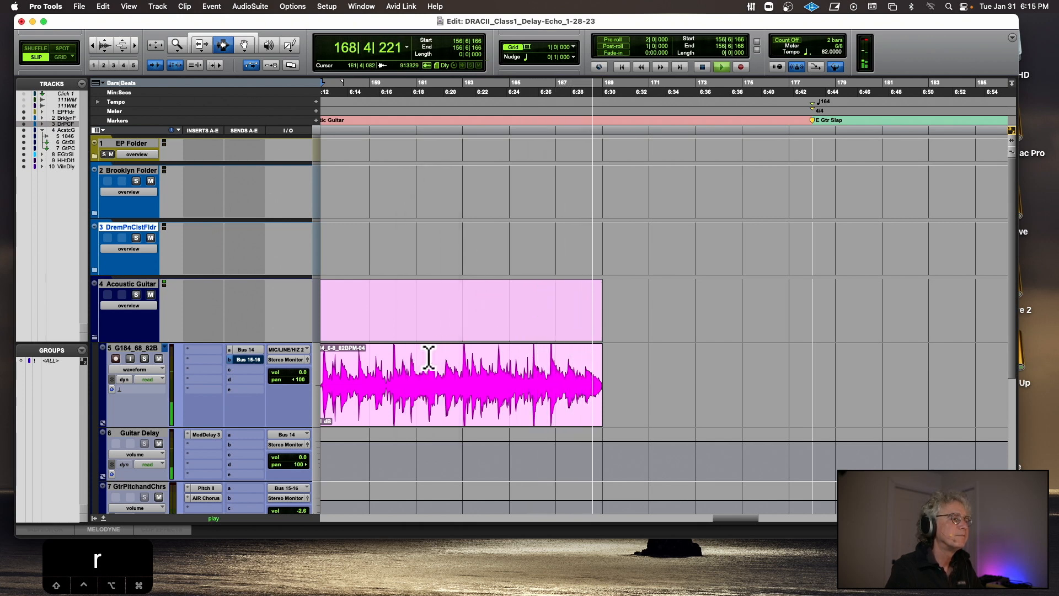
key(space)
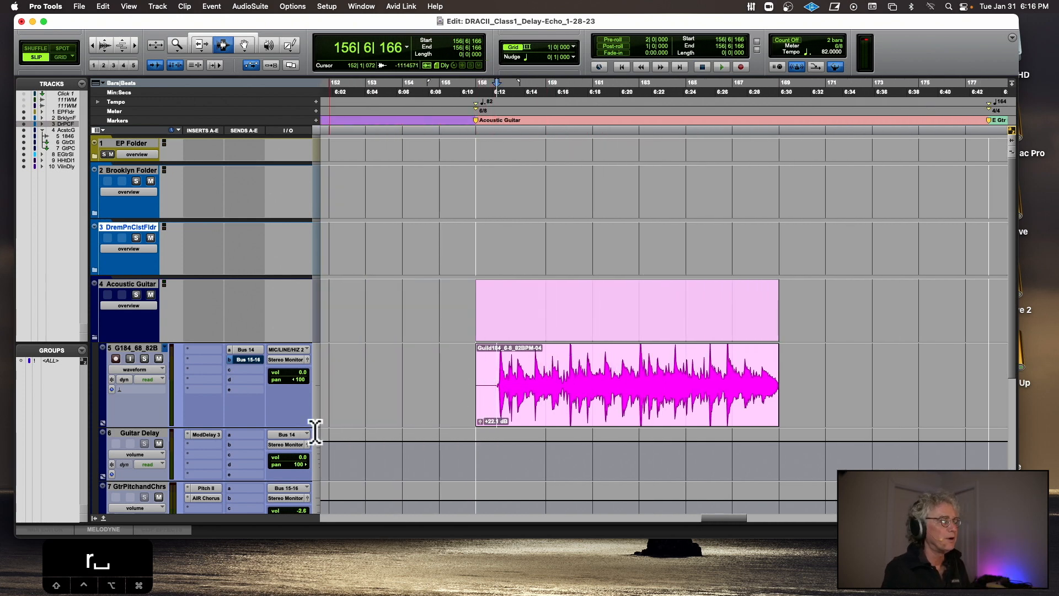
click(203, 488)
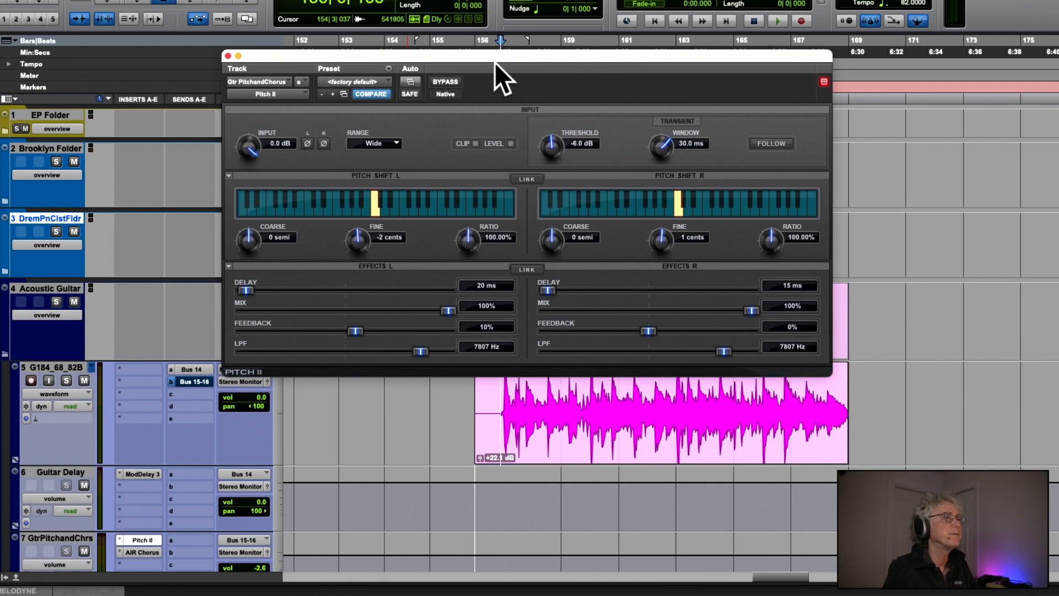
drag(493, 58, 489, 109)
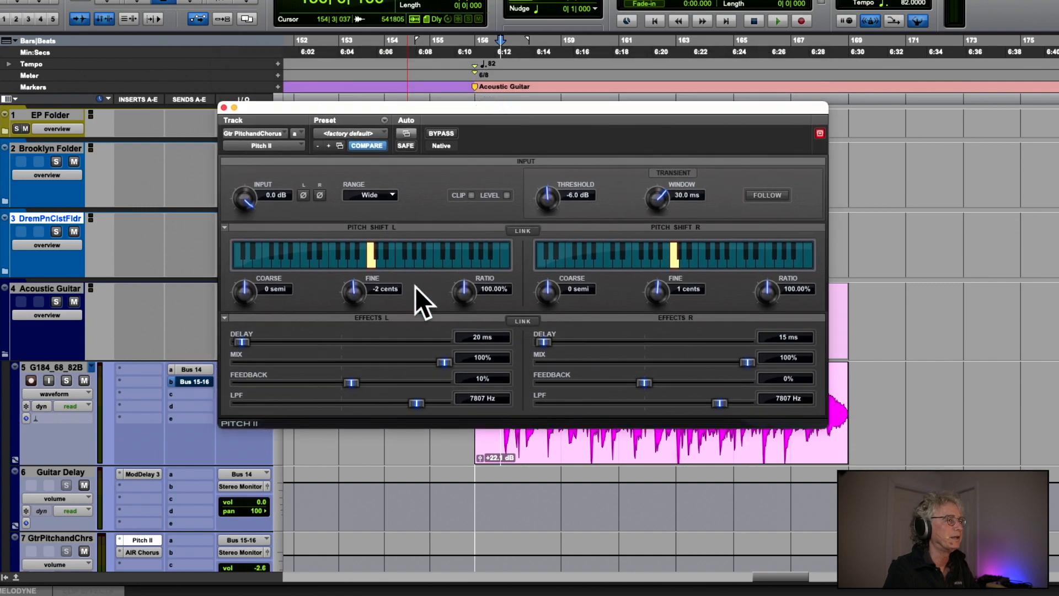
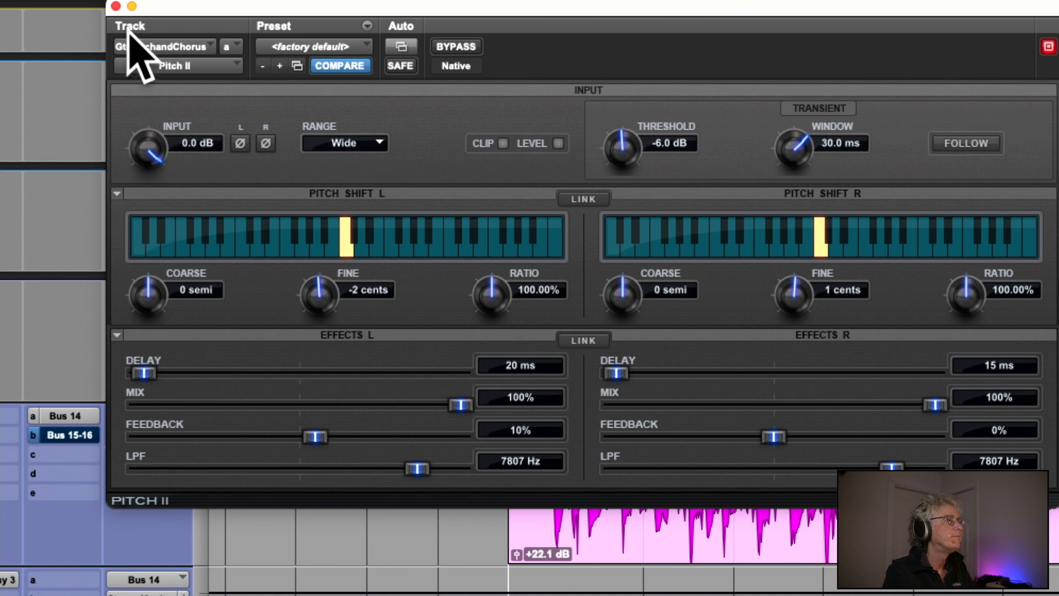
click(216, 66)
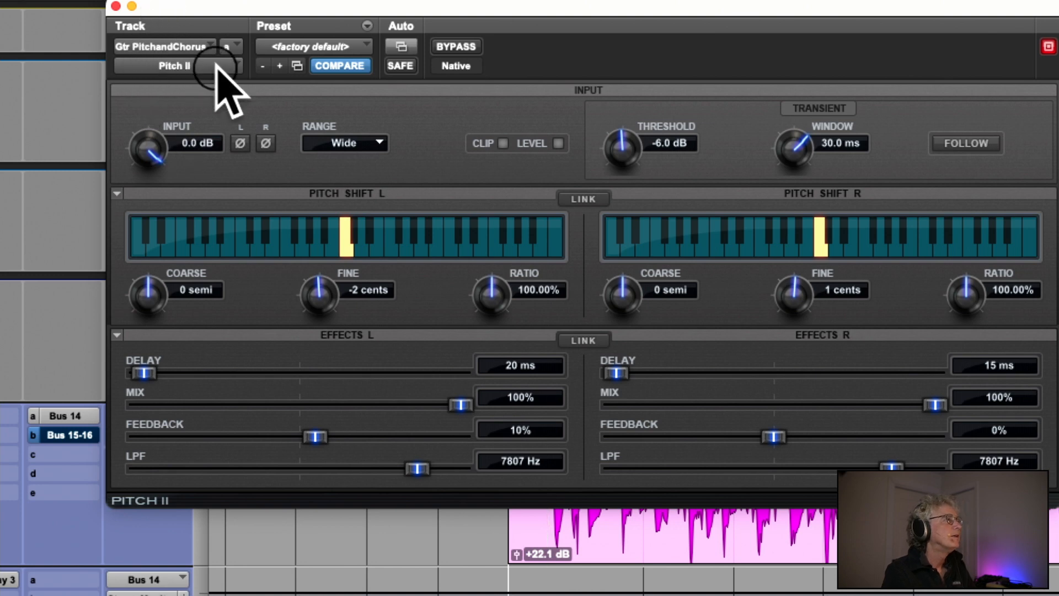
click(29, 23)
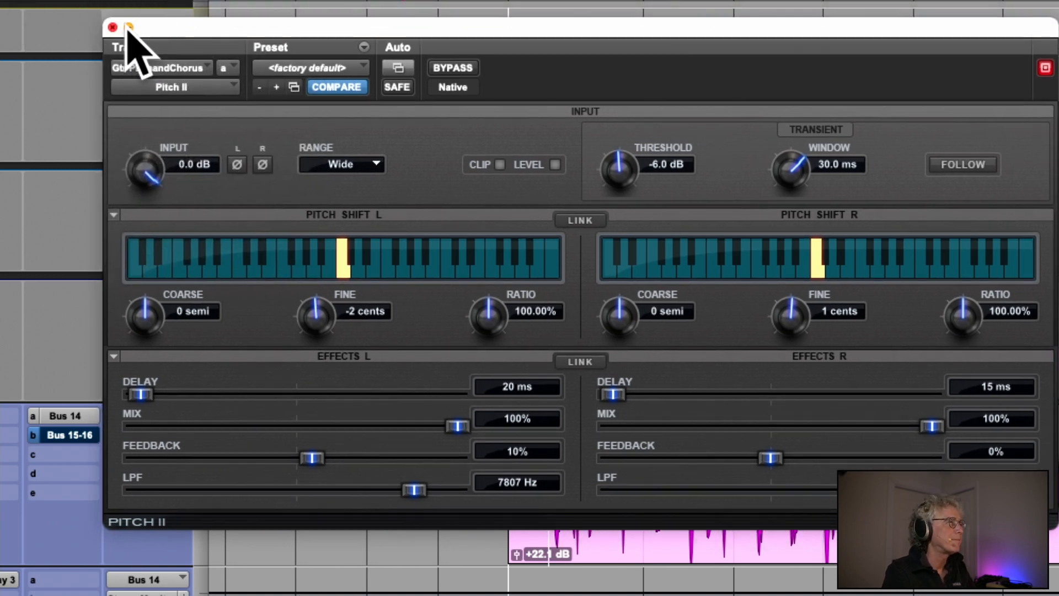
click(116, 6)
- Play the acoustic guitar, unmute its Bus 15-16 send and raise the send level to +4.5 dB
scroll(229, 397, left, 8)
scroll(230, 397, down, 1)
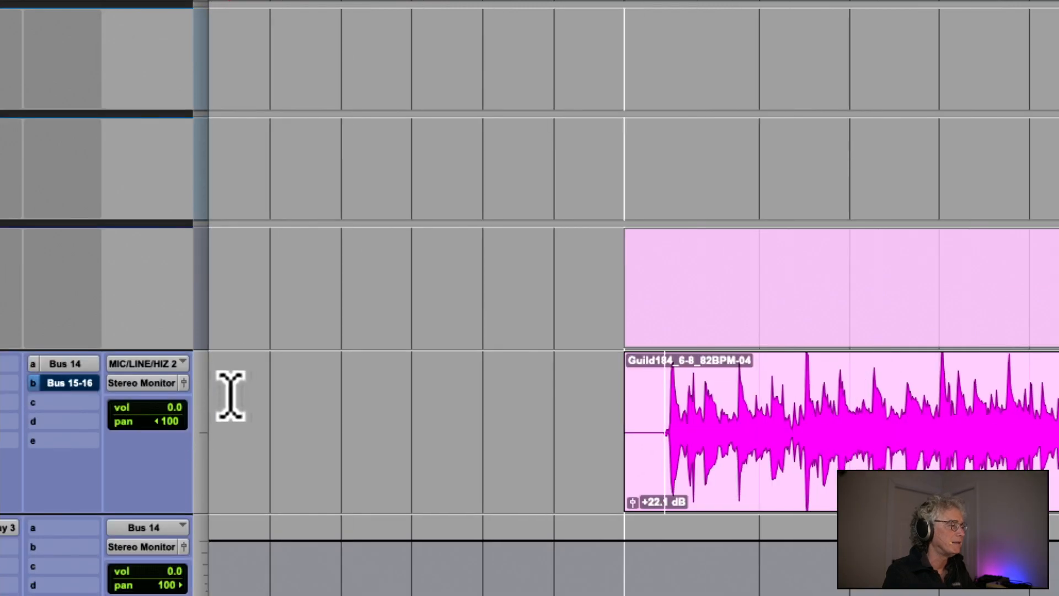
scroll(234, 397, right, 5)
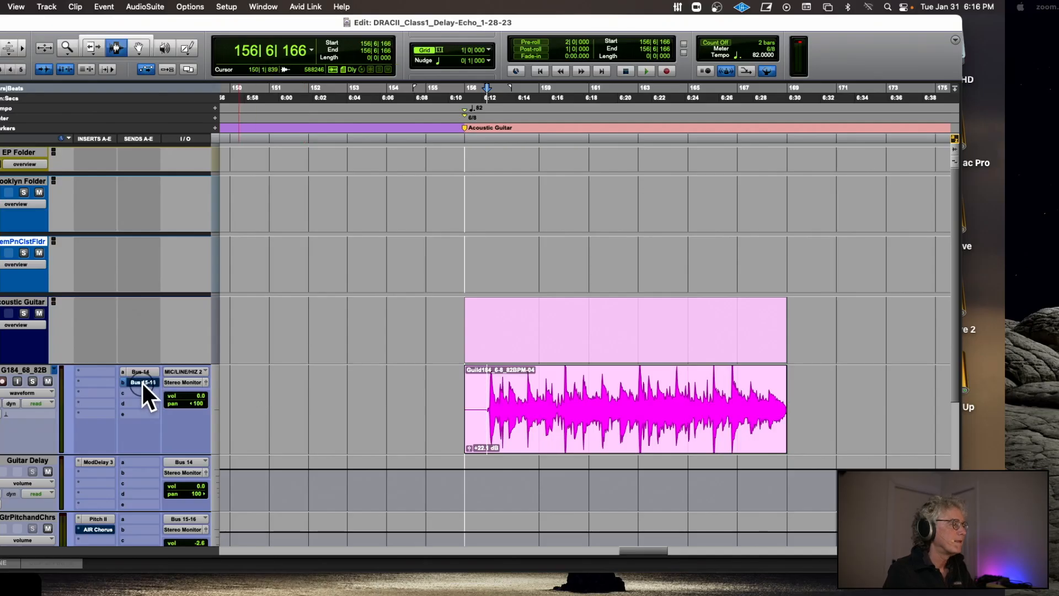
key(space)
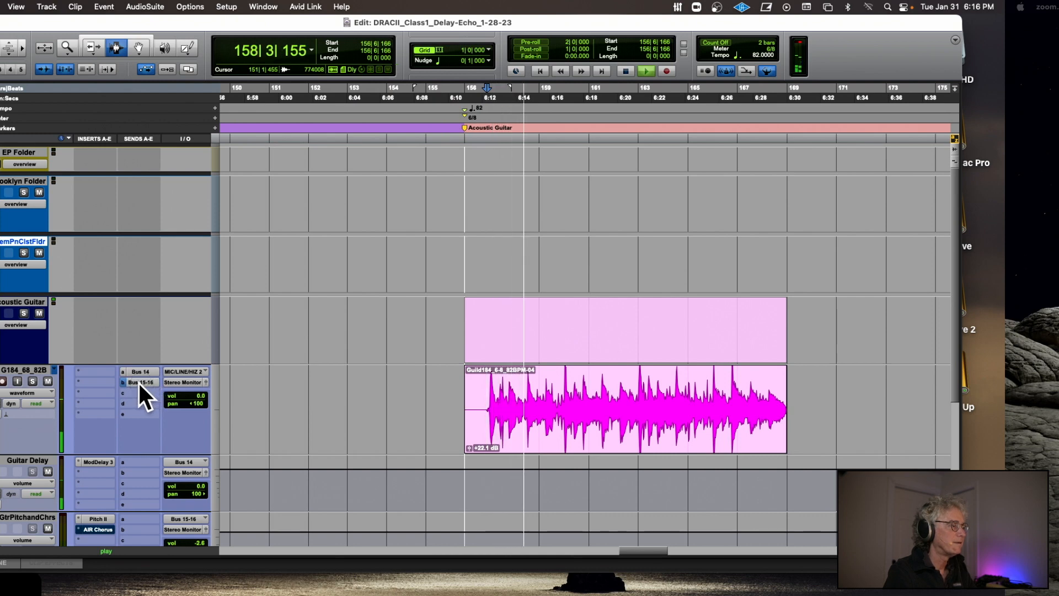
click(139, 381)
drag(329, 366, 333, 329)
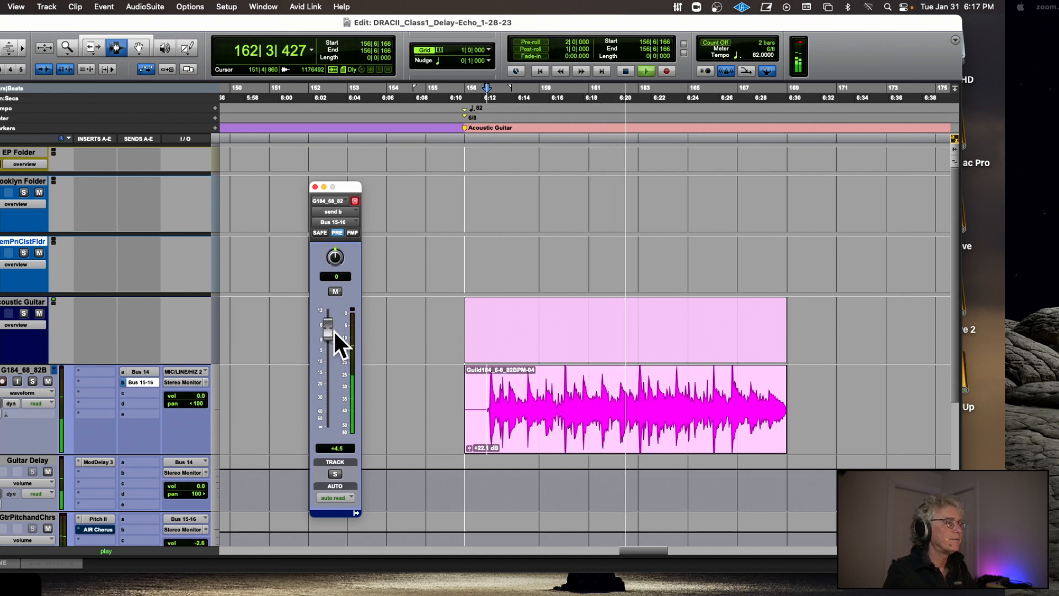
key(space)
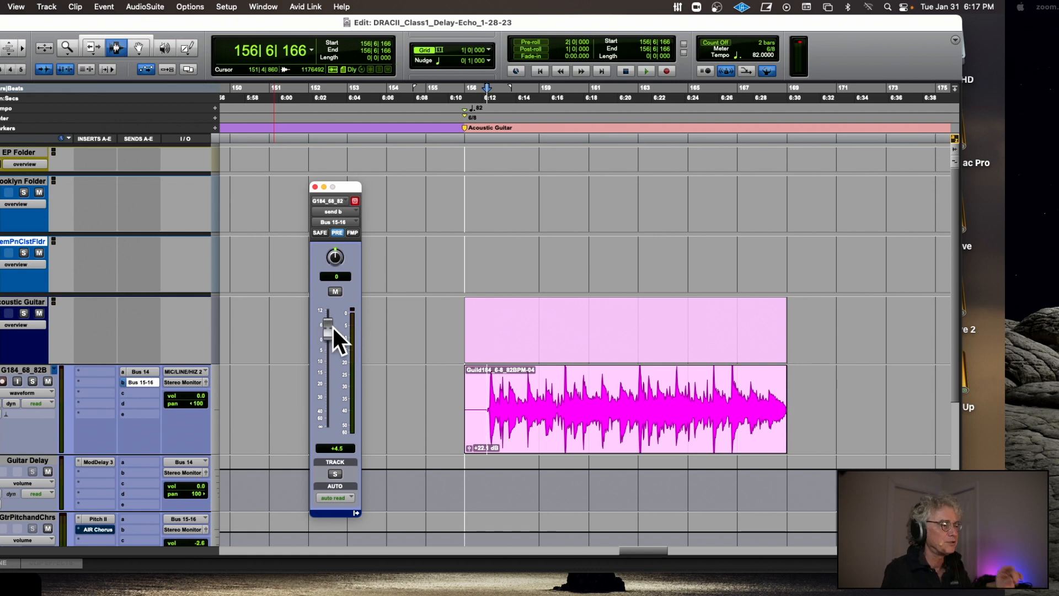
- Replay the guitar and lower the Bus 15-16 send to -10.7 dB, comparing the sound with the send muted and unmuted
key(space)
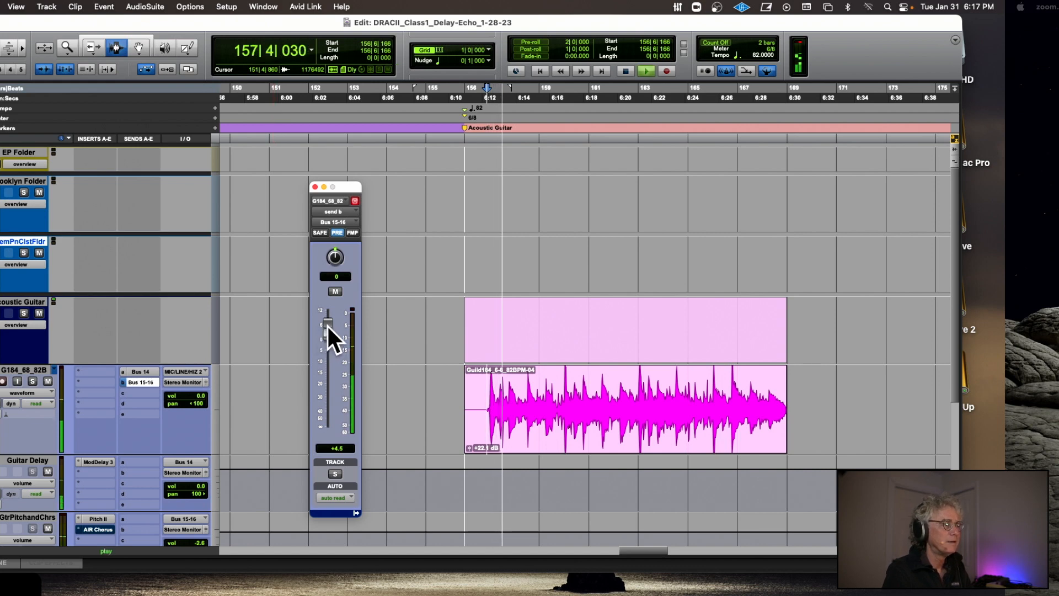
drag(326, 324, 332, 369)
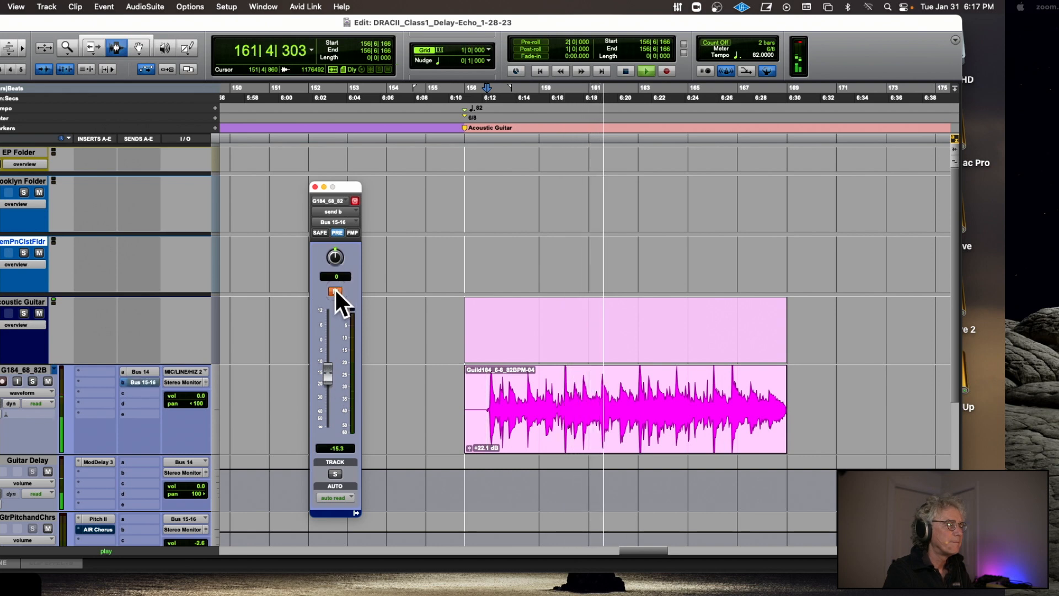
drag(324, 364, 330, 355)
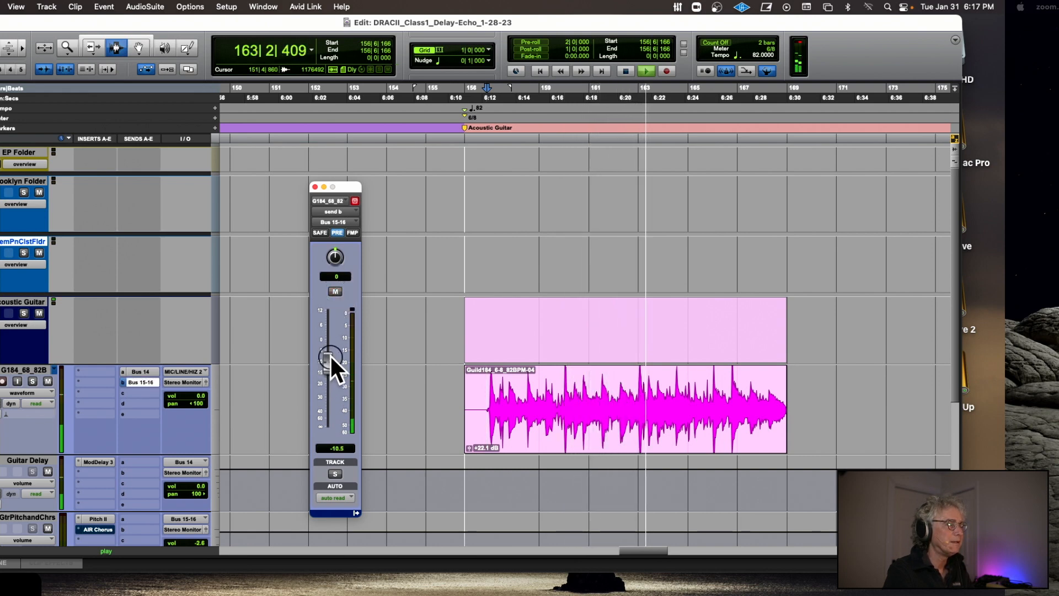
click(335, 291)
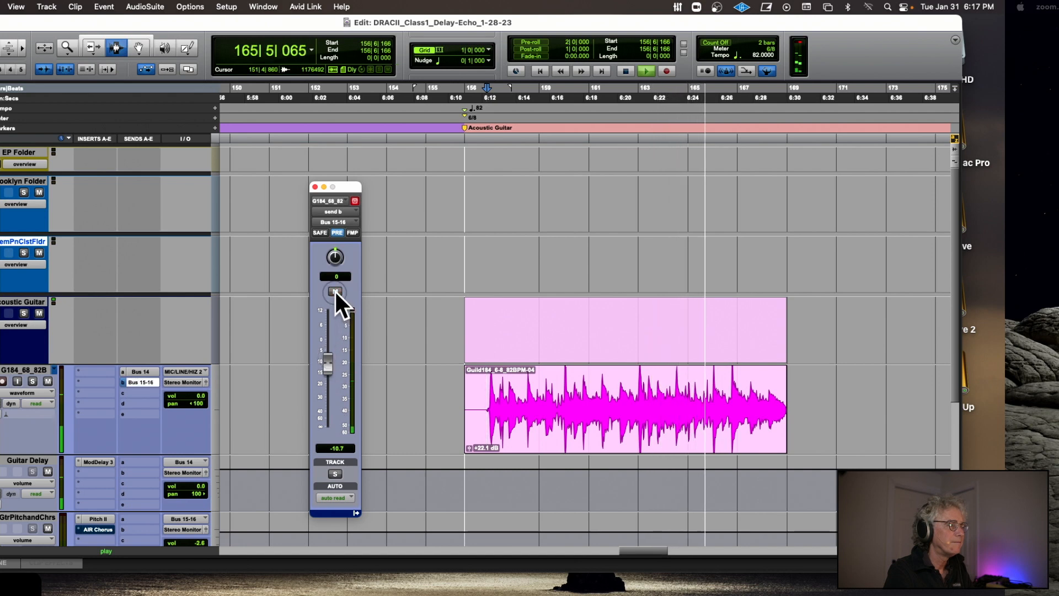
click(335, 290)
key(space)
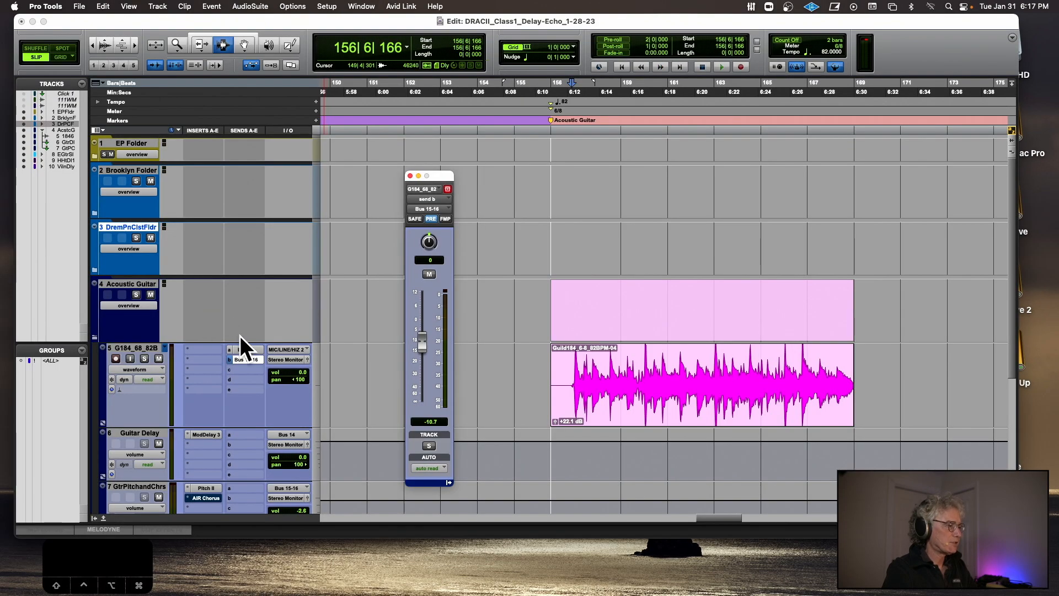
- Collapse the Acoustic Guitar folder, then expand the E Gtr Slap folder and enlarge its two SBG_164BPM tracks
double_click(674, 379)
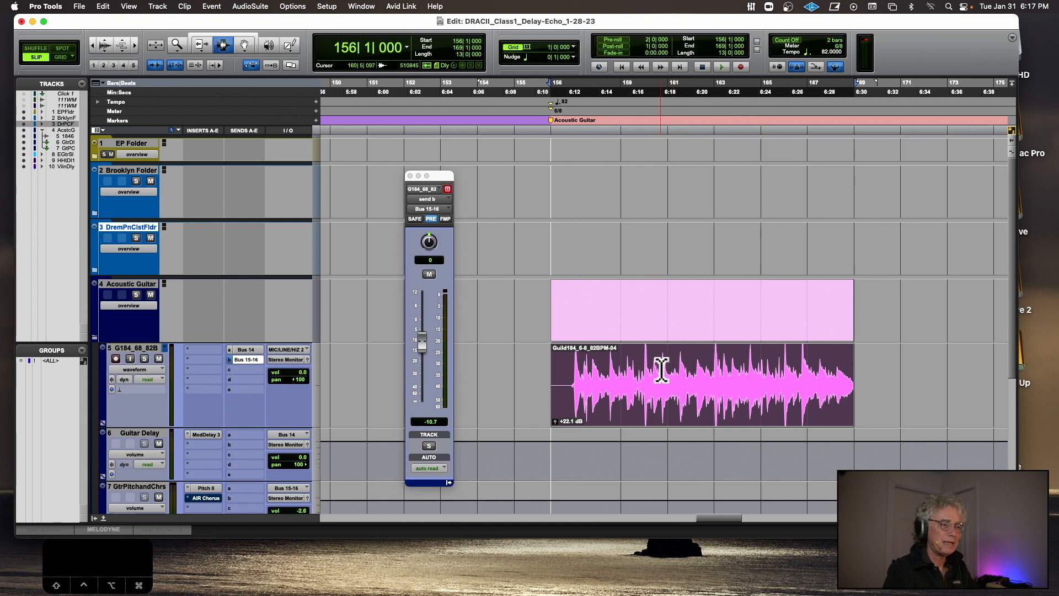
click(95, 336)
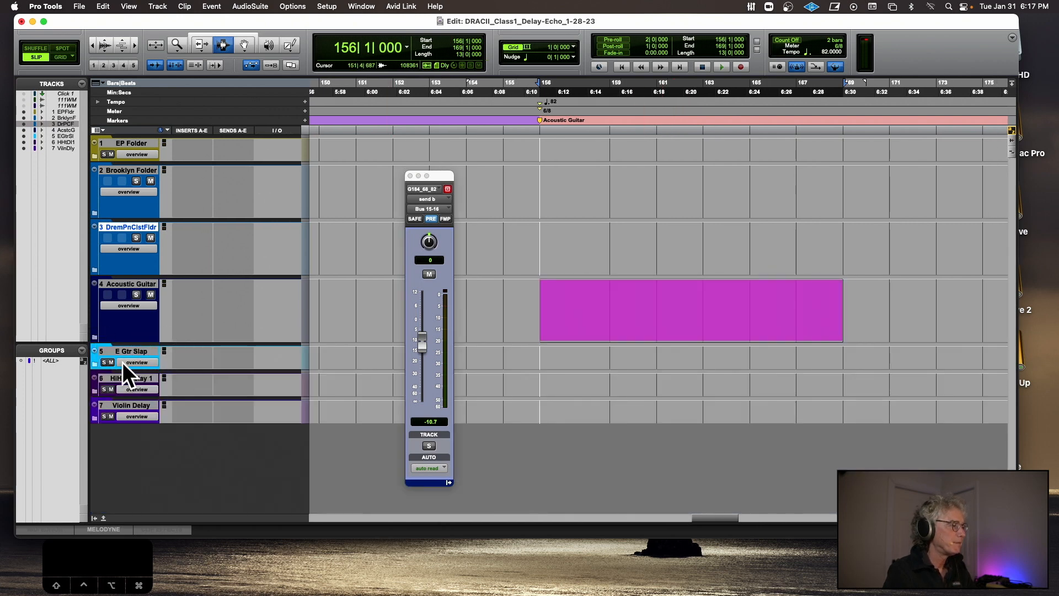
drag(113, 368, 131, 381)
click(94, 373)
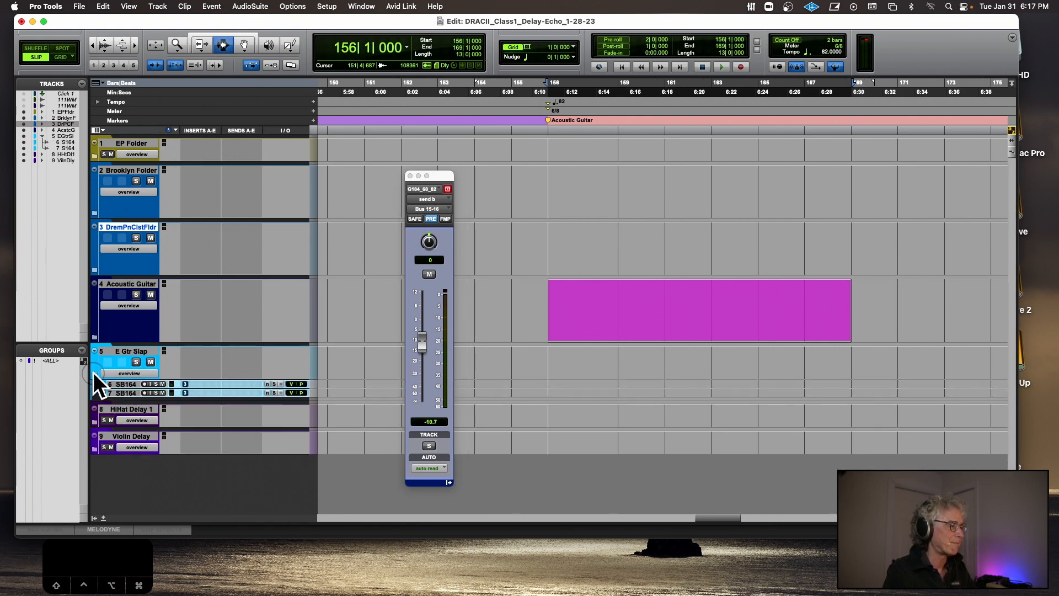
drag(124, 412, 124, 448)
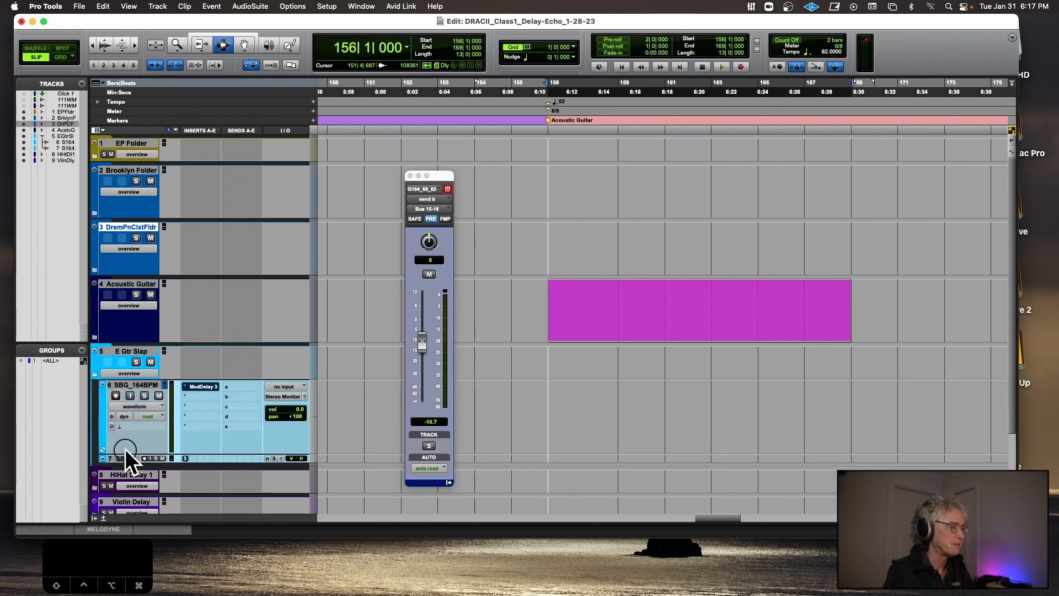
drag(120, 466, 122, 511)
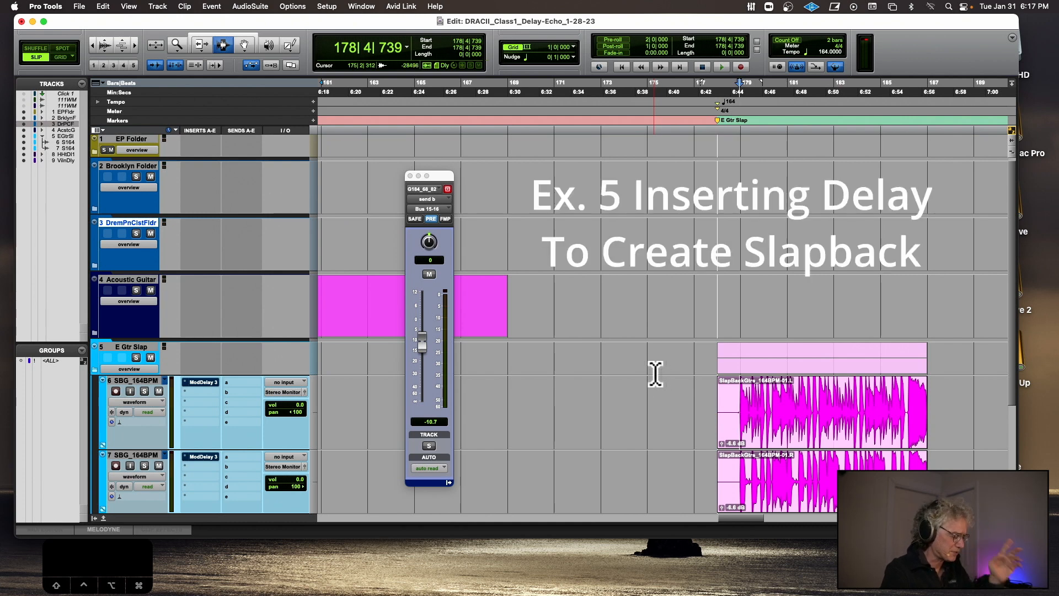
- Audition the electric guitars with their delays bypassed, then activate Mod Delay III on the left SBG_164BPM track and solo it
key(space)
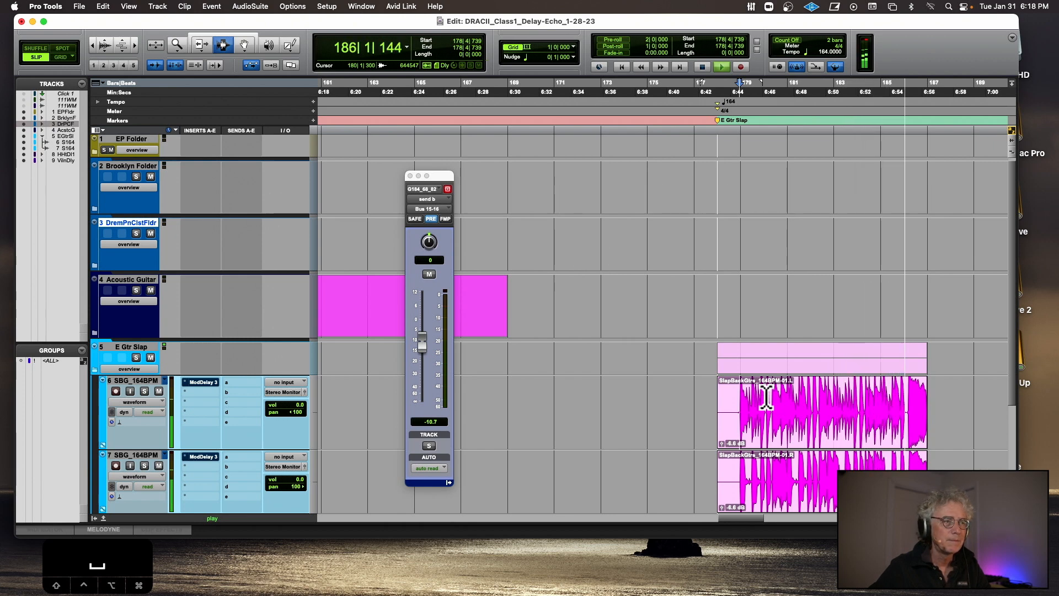
key(space)
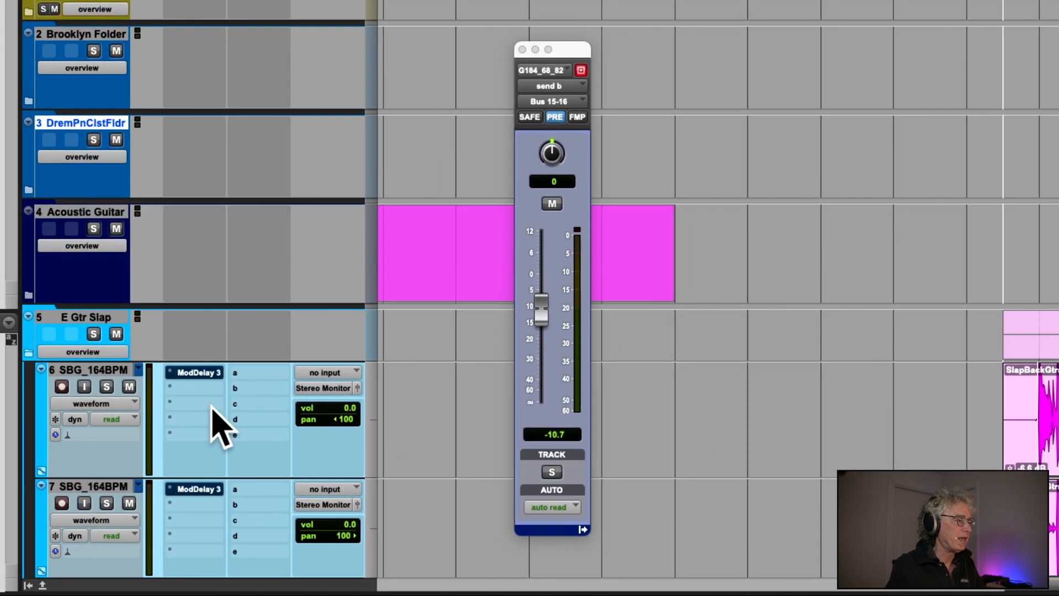
click(196, 371)
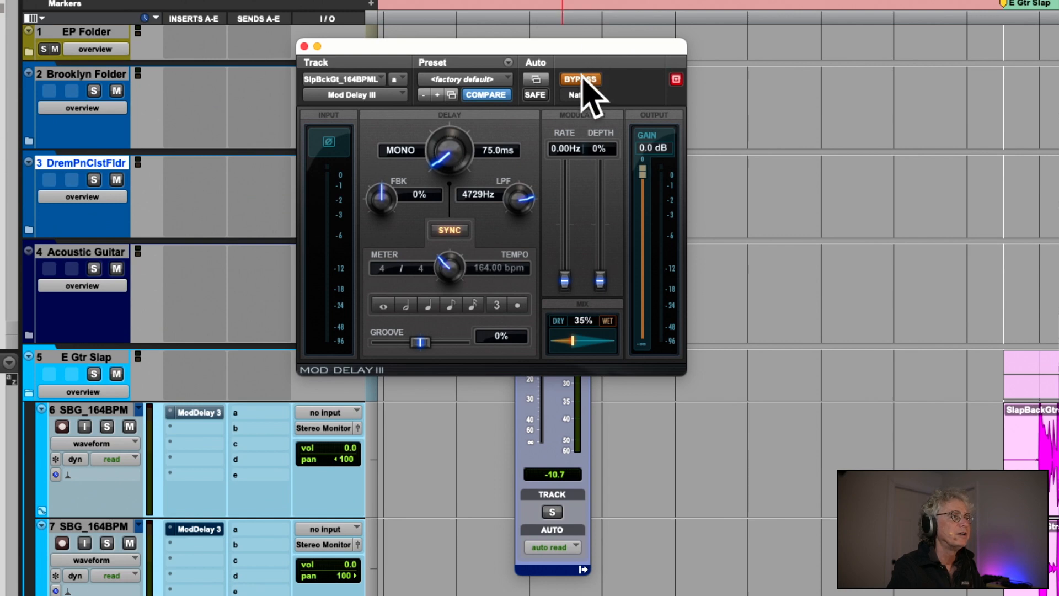
click(581, 80)
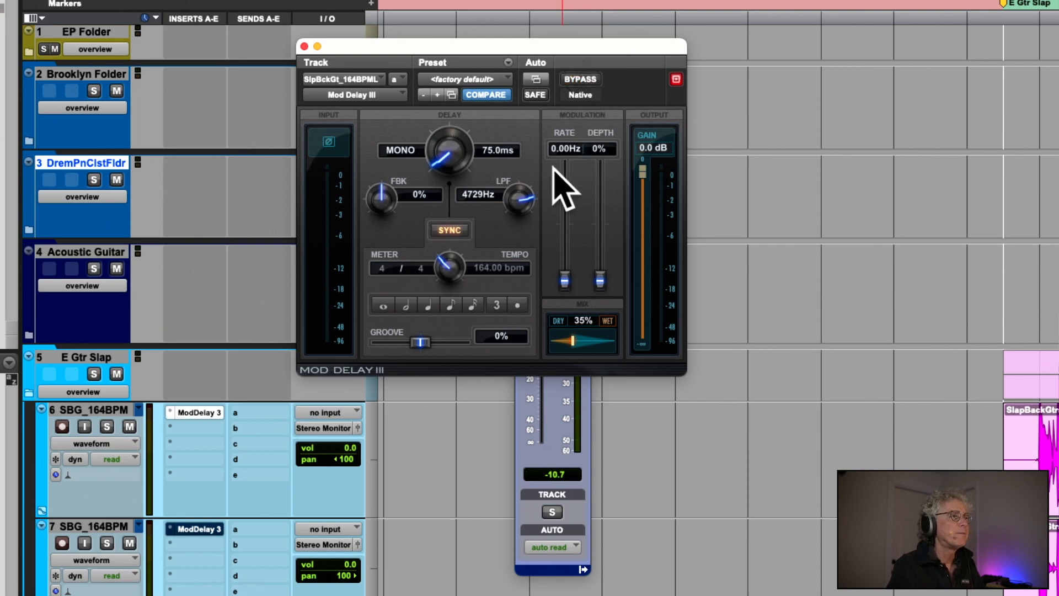
click(106, 426)
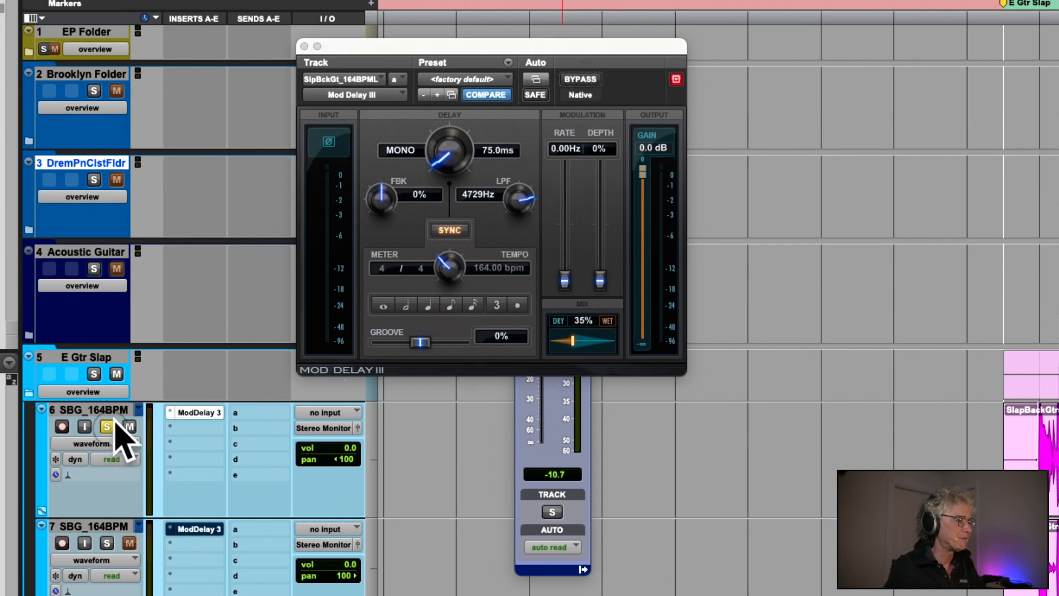
- While the soloed guitar plays, turn the Mod Delay III mix fully dry for comparison, then set it to 38% wet
key(space)
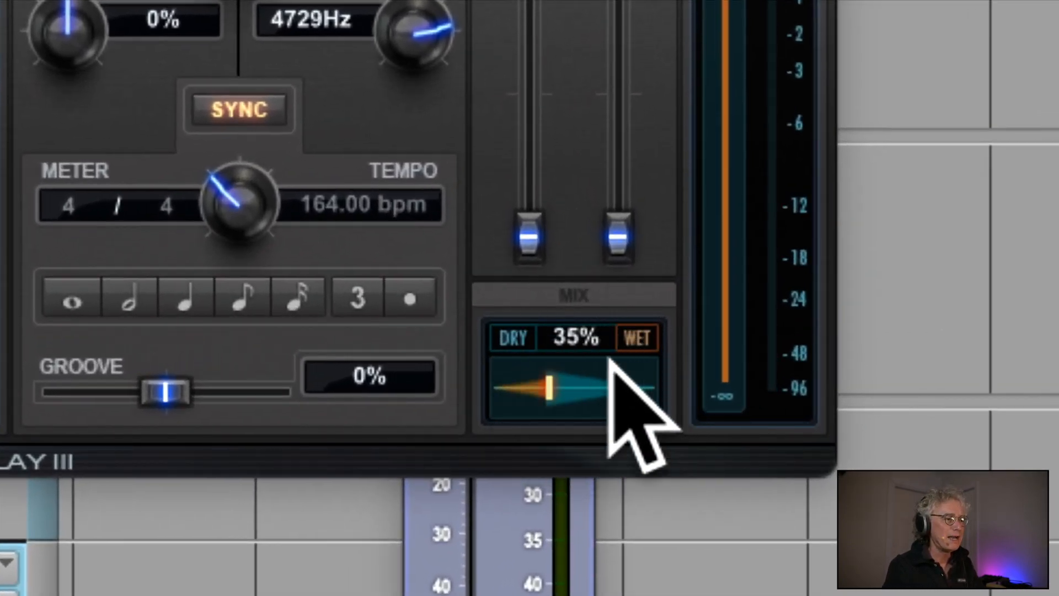
drag(549, 390, 477, 386)
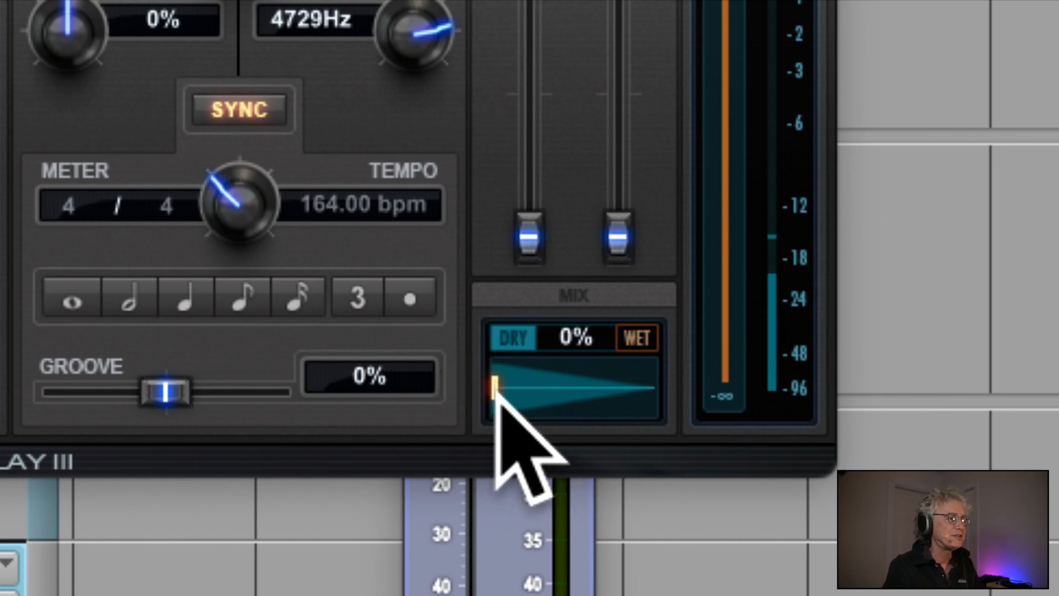
drag(495, 388, 517, 393)
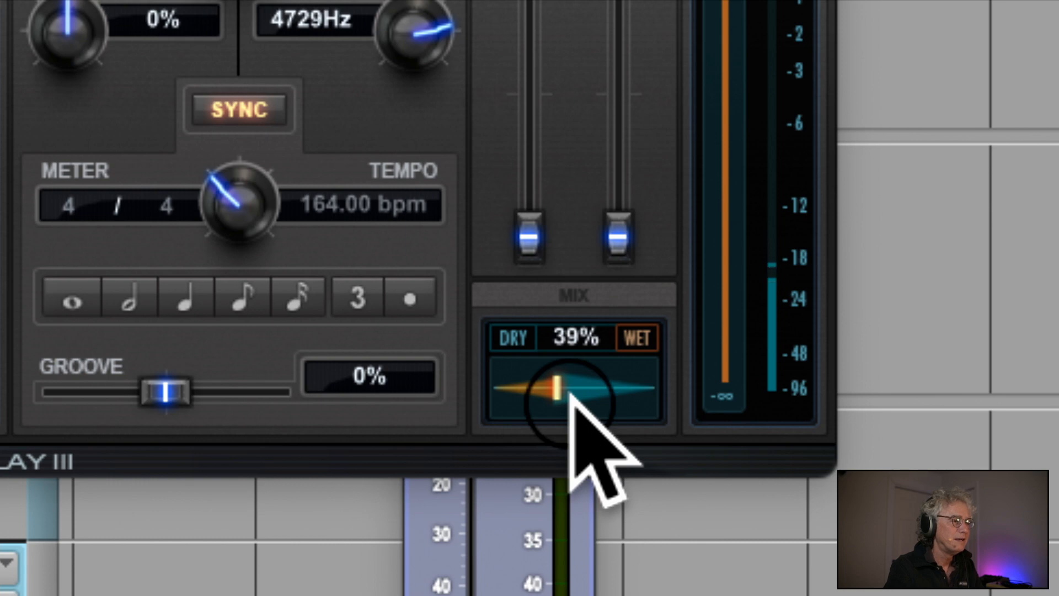
mouse_move(571, 393)
mouse_down()
mouse_move(677, 410)
mouse_move(681, 390)
mouse_move(614, 407)
mouse_move(594, 387)
mouse_move(568, 388)
mouse_up()
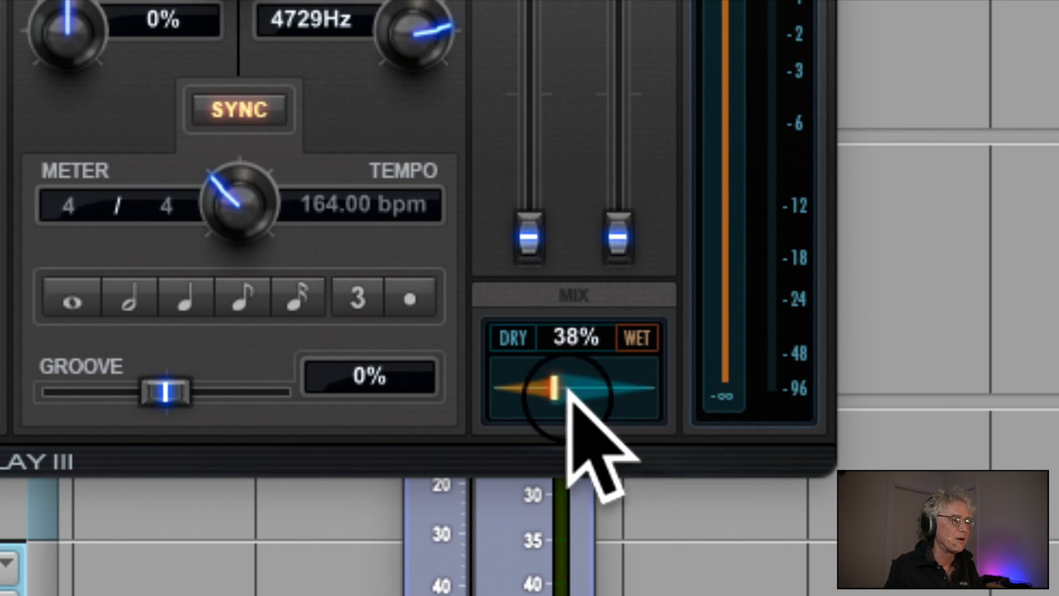
key(space)
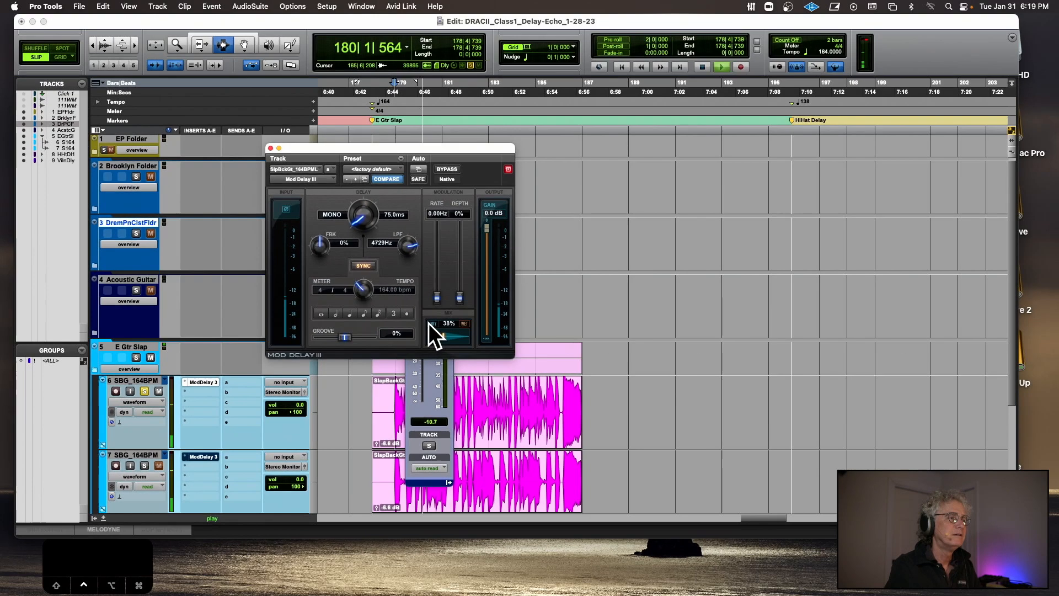
- Close the left track's delay, stop playback and unsolo the track, then open Mod Delay III on the right SBG_164BPM track
click(270, 148)
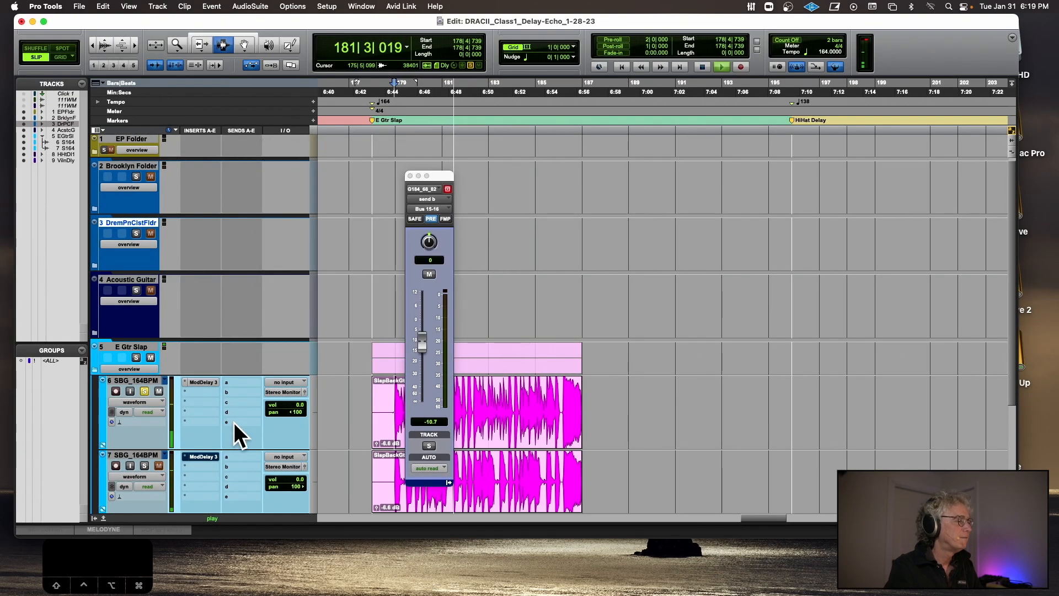
key(space)
click(143, 391)
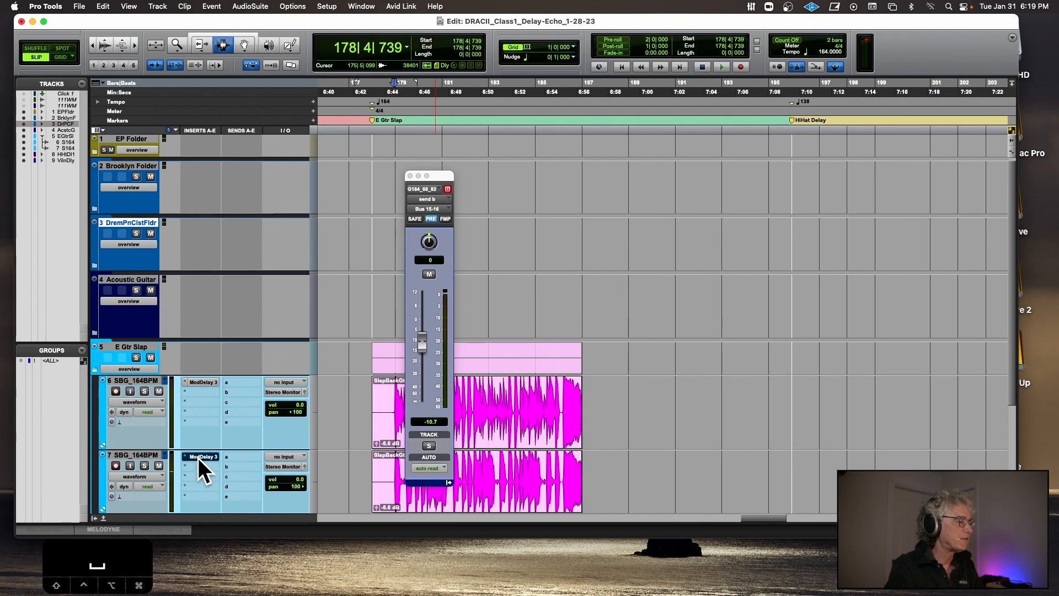
click(198, 457)
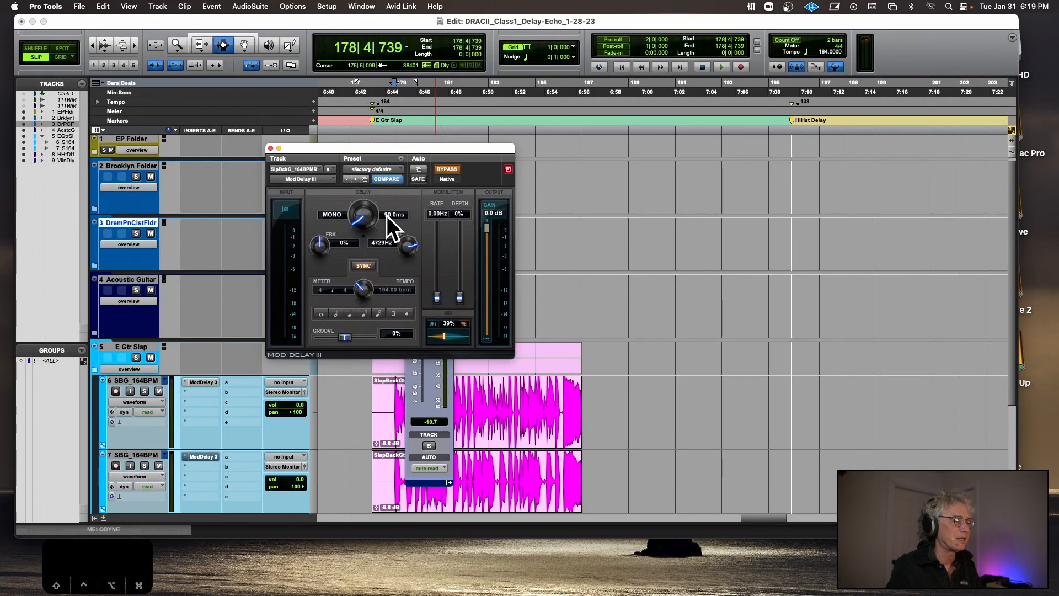
- Activate Mod Delay III on the right SBG_164BPM track, mute the left track and play the right guitar alone
super+click(205, 456)
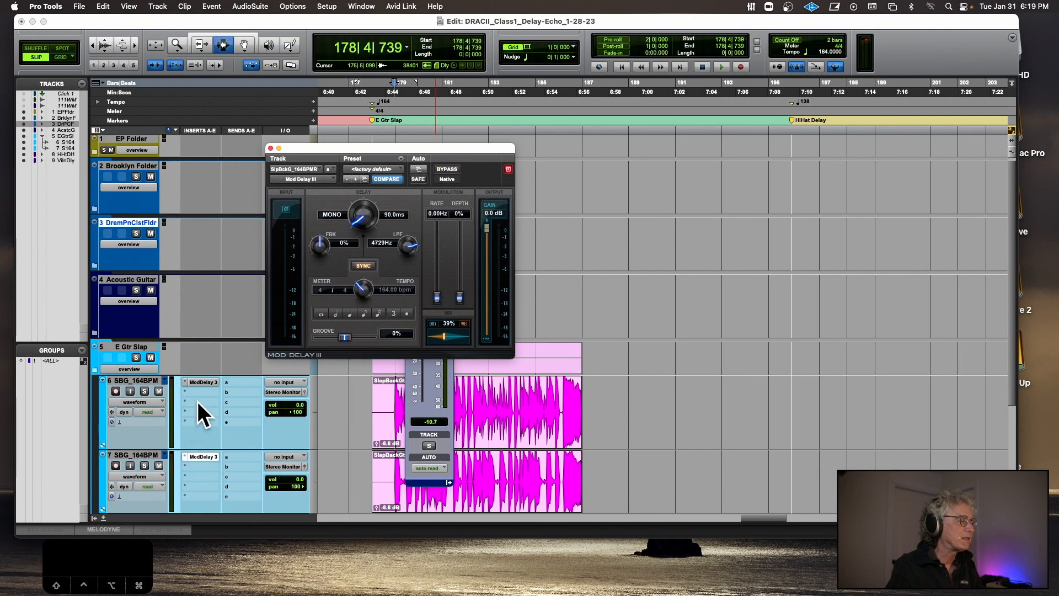
click(160, 390)
key(space)
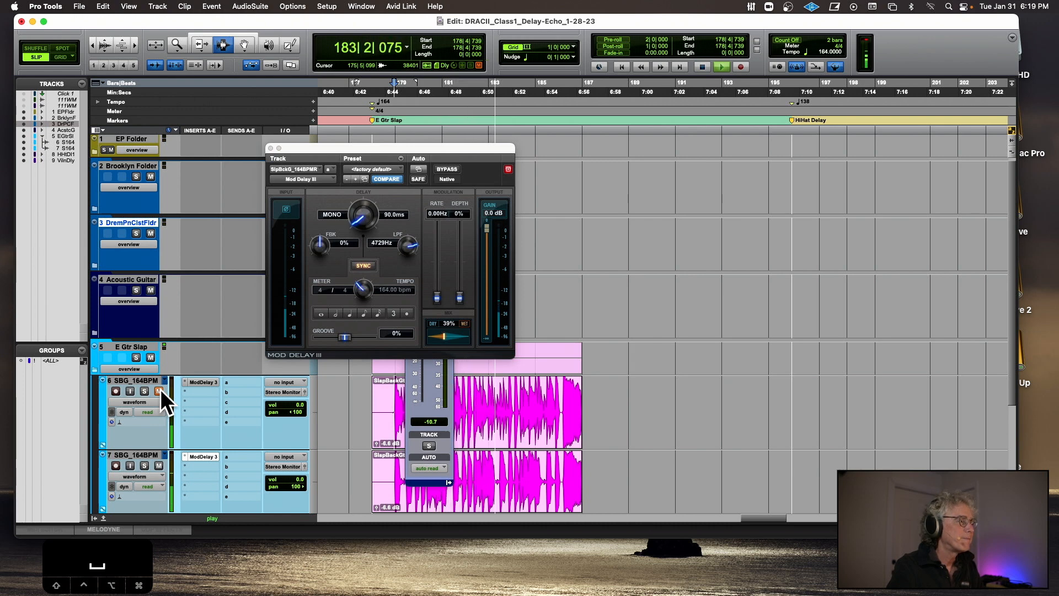
- Unmute the left SBG_164BPM track and play both delayed guitars from bar 178, near the start of their clips
click(160, 390)
key(space)
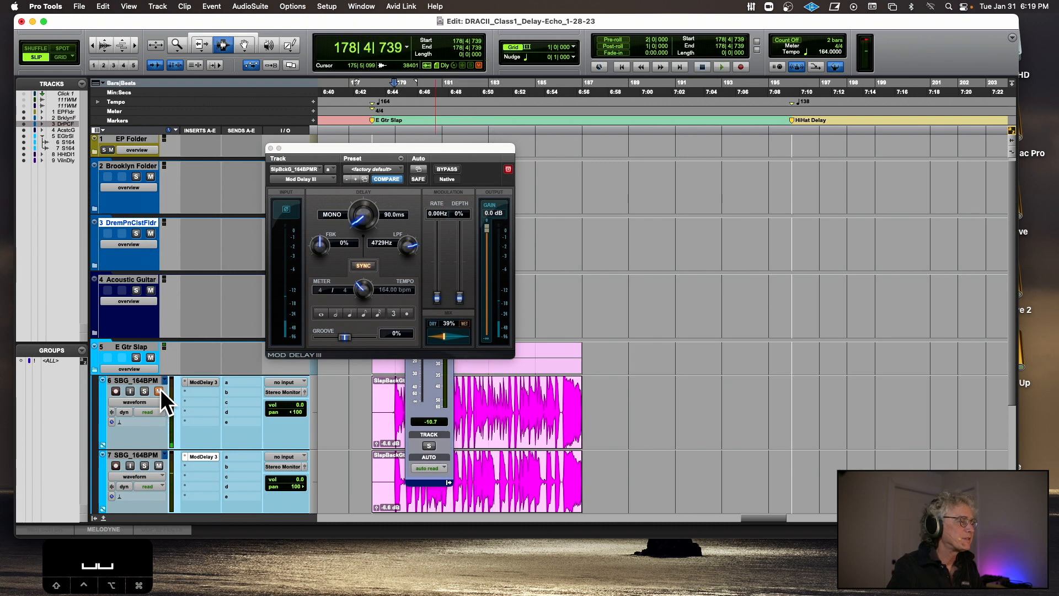
click(393, 405)
key(space)
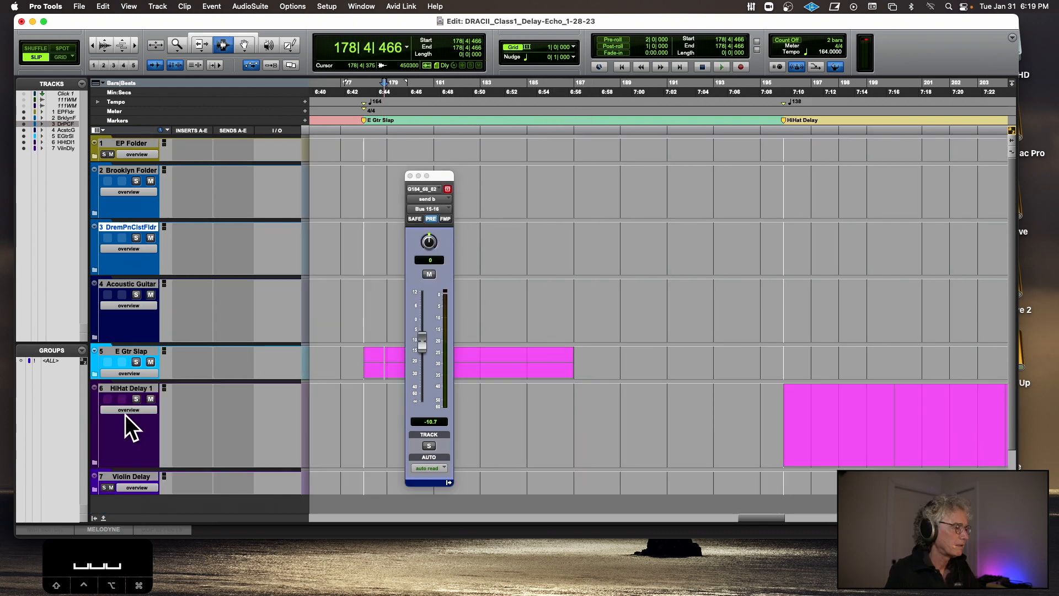
- Expand the HiHat Delay 1 folder and select its HiHat_138BPM track
click(125, 413)
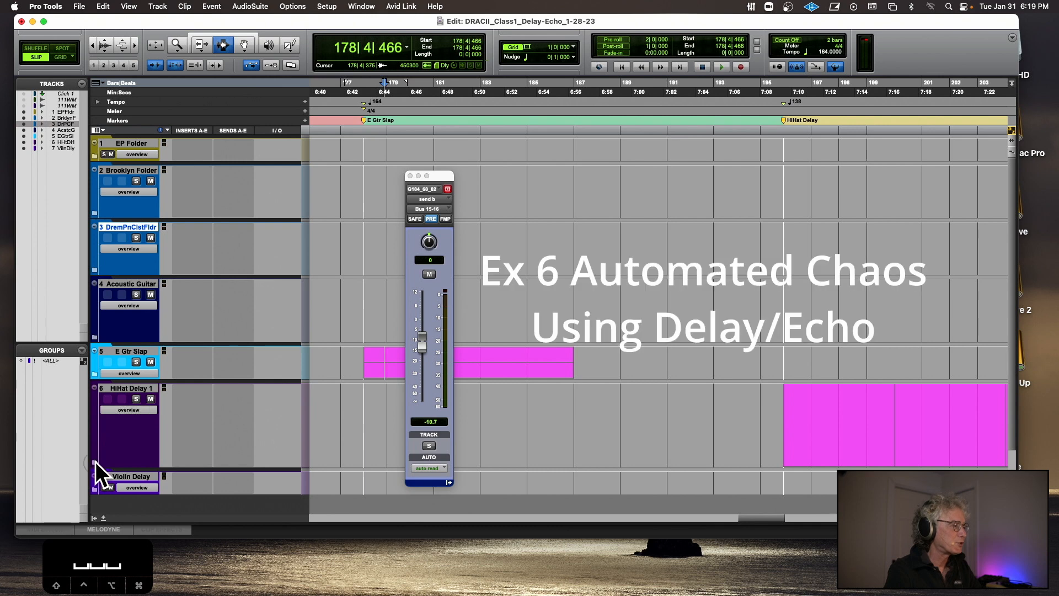
click(94, 462)
drag(124, 476, 128, 509)
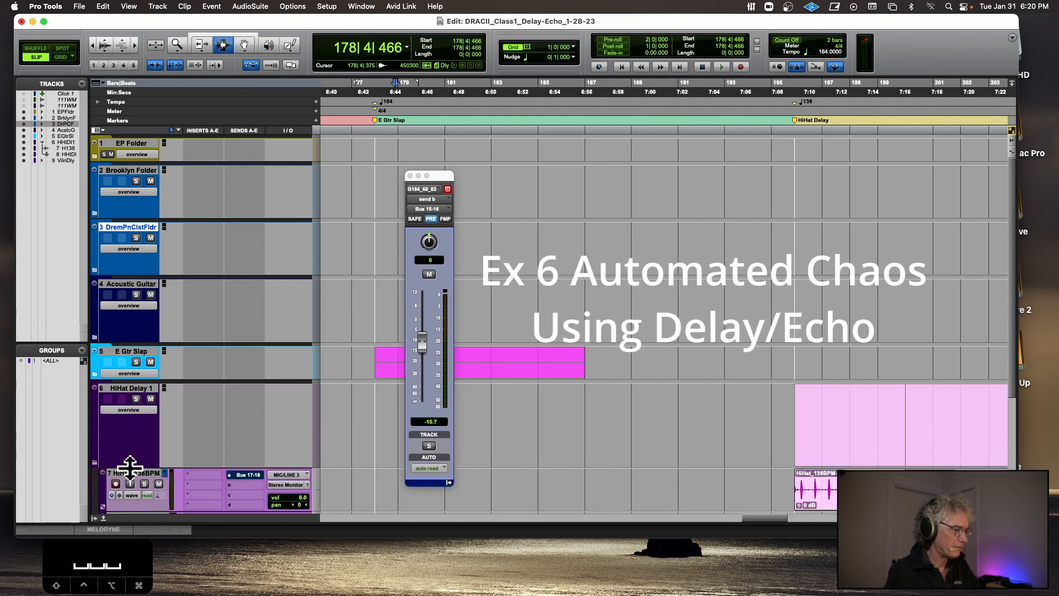
mouse_move(130, 471)
mouse_down()
mouse_move(133, 450)
mouse_move(131, 464)
mouse_up()
scroll(189, 442, down, 5)
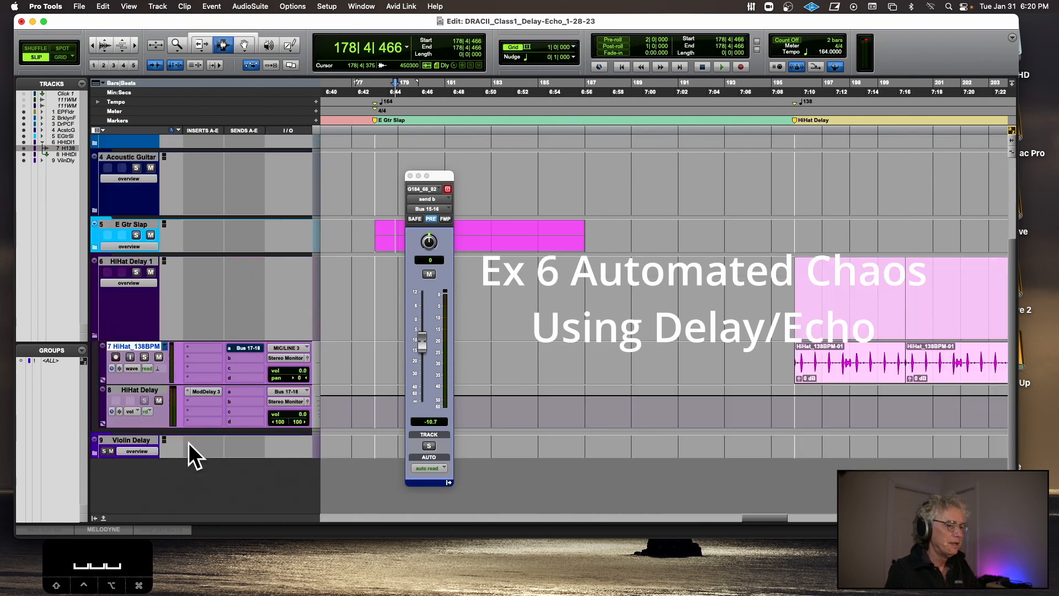
- Play the HiHat_138BPM track from just before bar 196 with its full set of clips in view
click(786, 362)
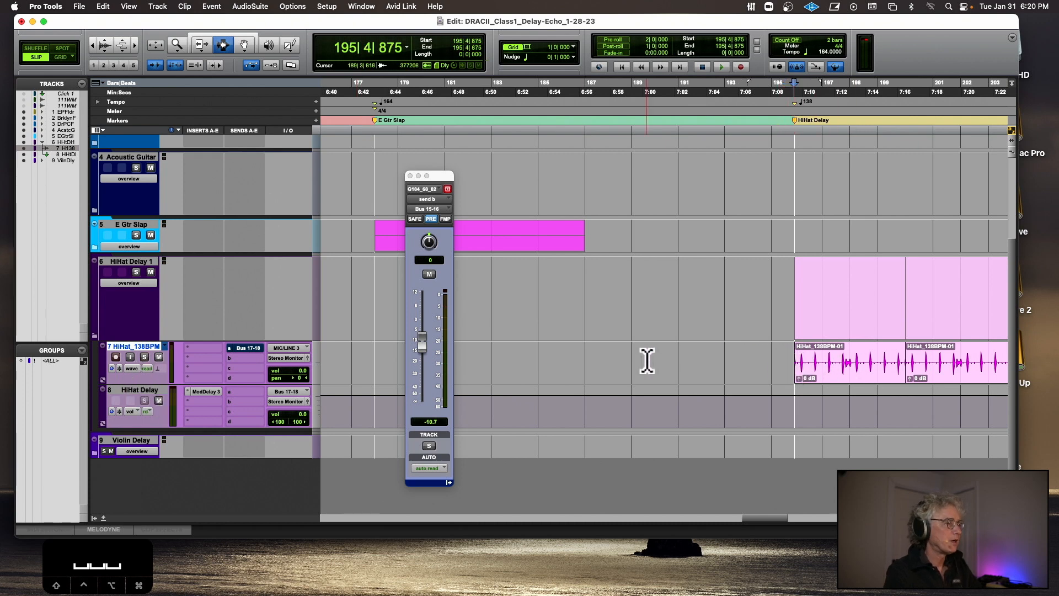
key(space)
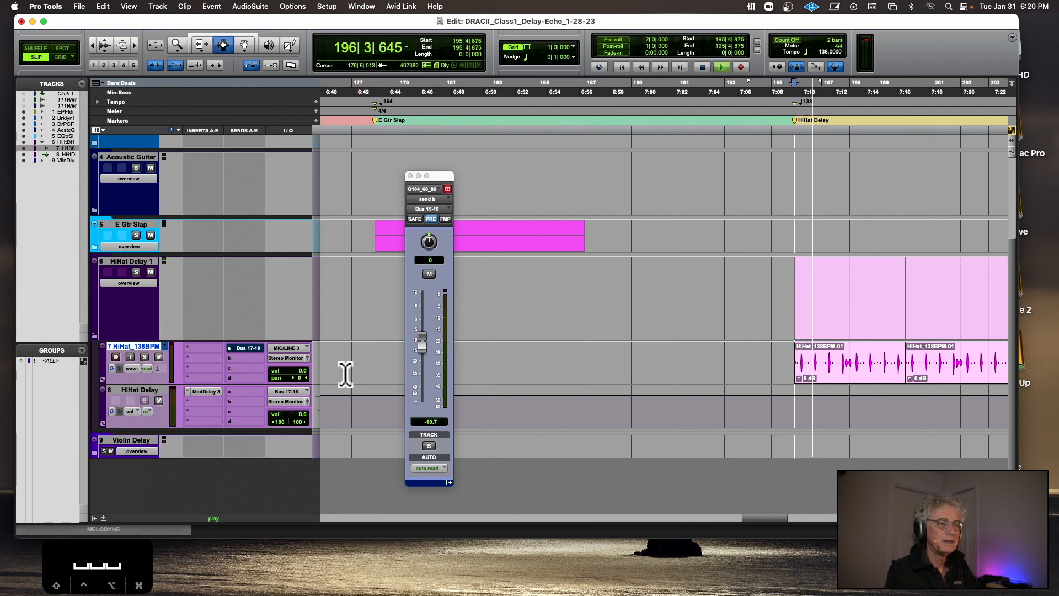
key(r)
key(r)
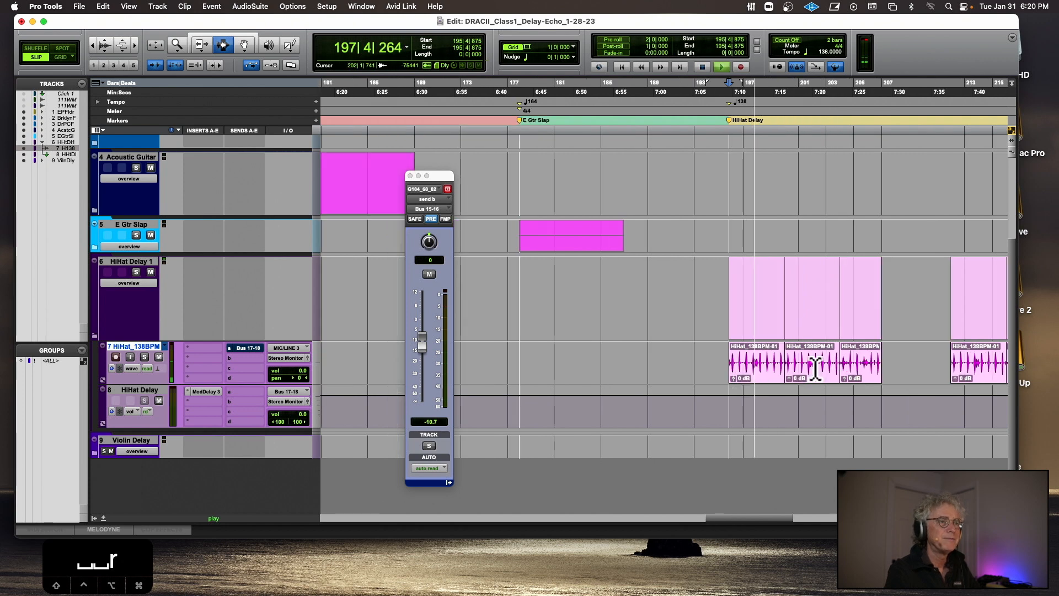
- Select the first group of HiHat_138BPM clips, bars 196 to 207, and raise their clip gain to +5.5 dB
drag(700, 362, 764, 365)
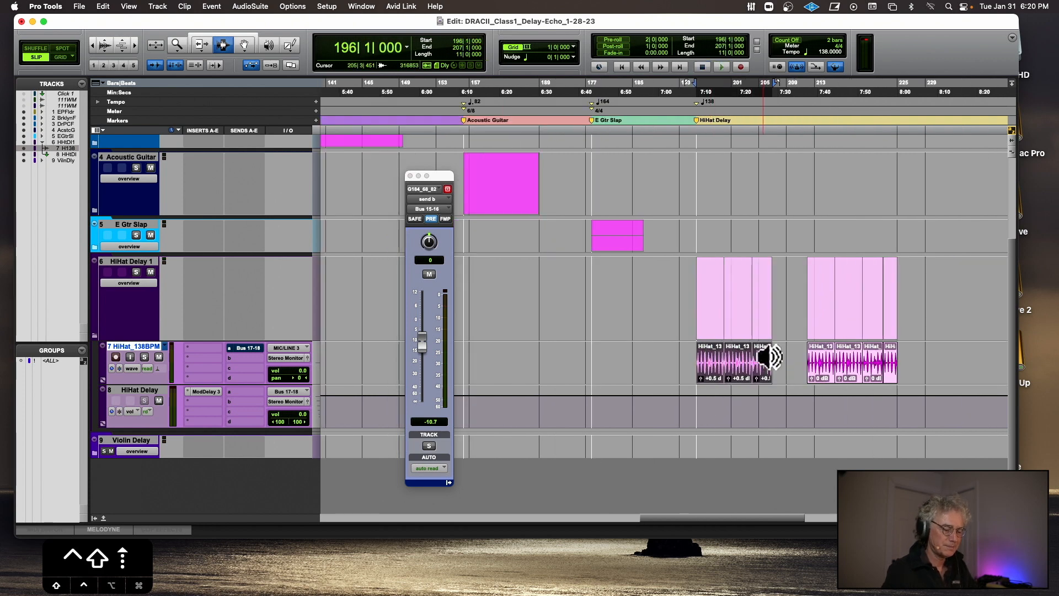
key(ctrl+shift+Up)
key(ctrl+shift+Up)
key(ctrl+shift+Up)
key(ctrl+shift+Up)
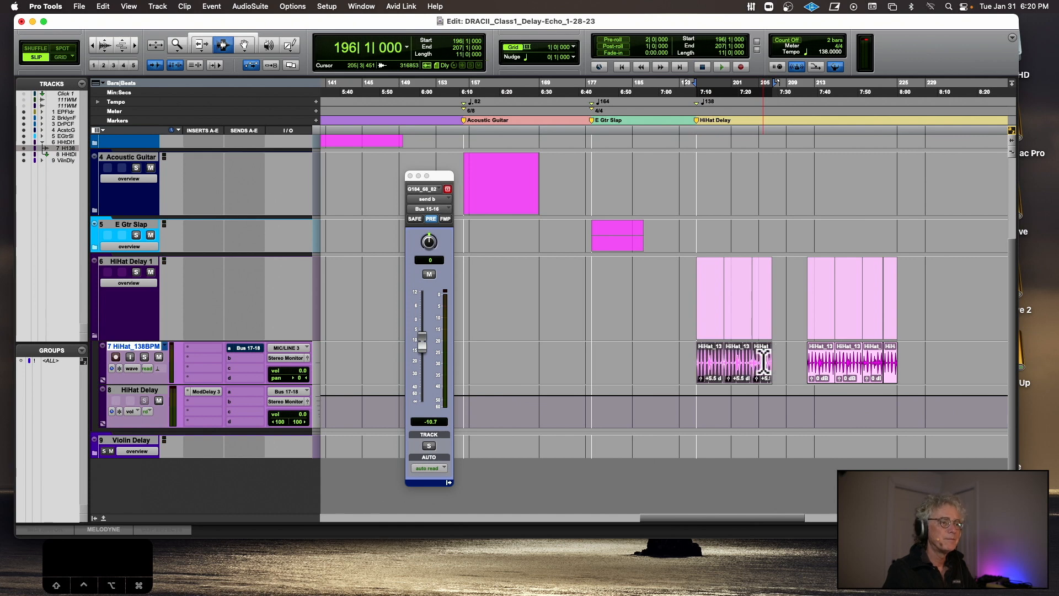
- Audition the selected hi-hat clips twice from bar 196 to hear the delay build up
key(space)
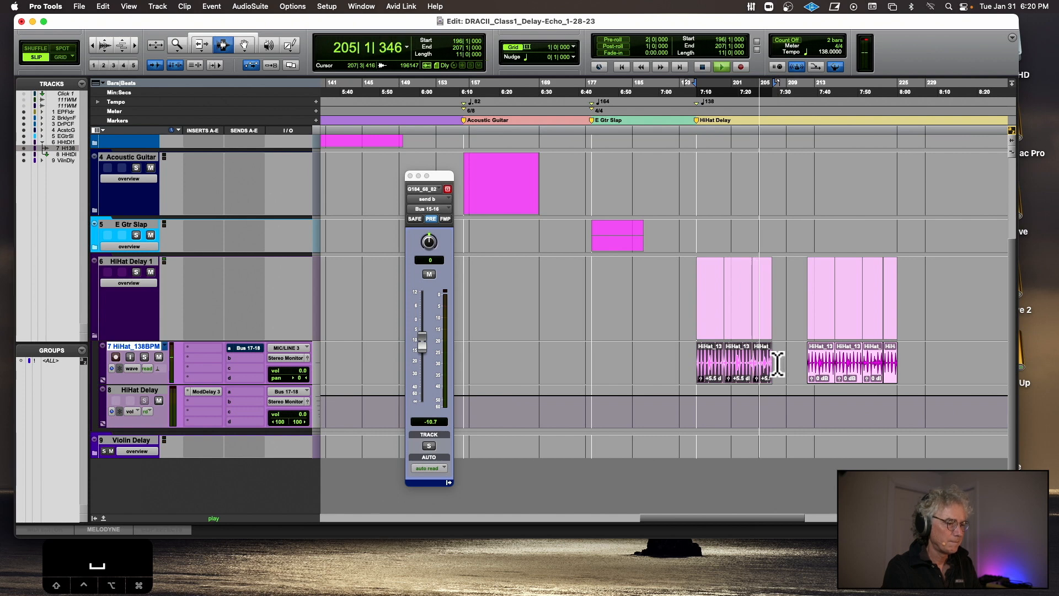
key(space)
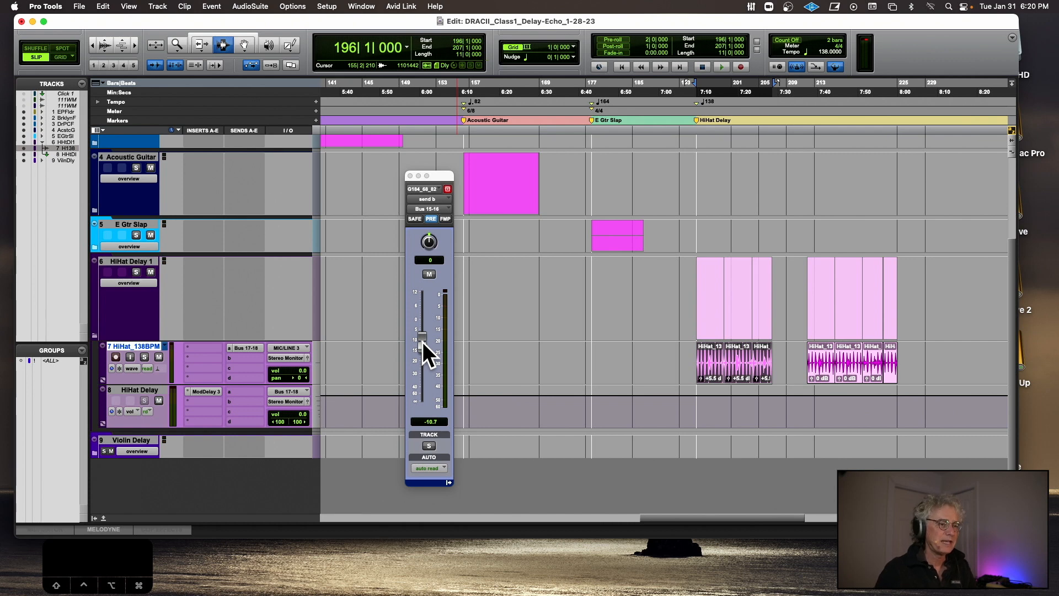
key(space)
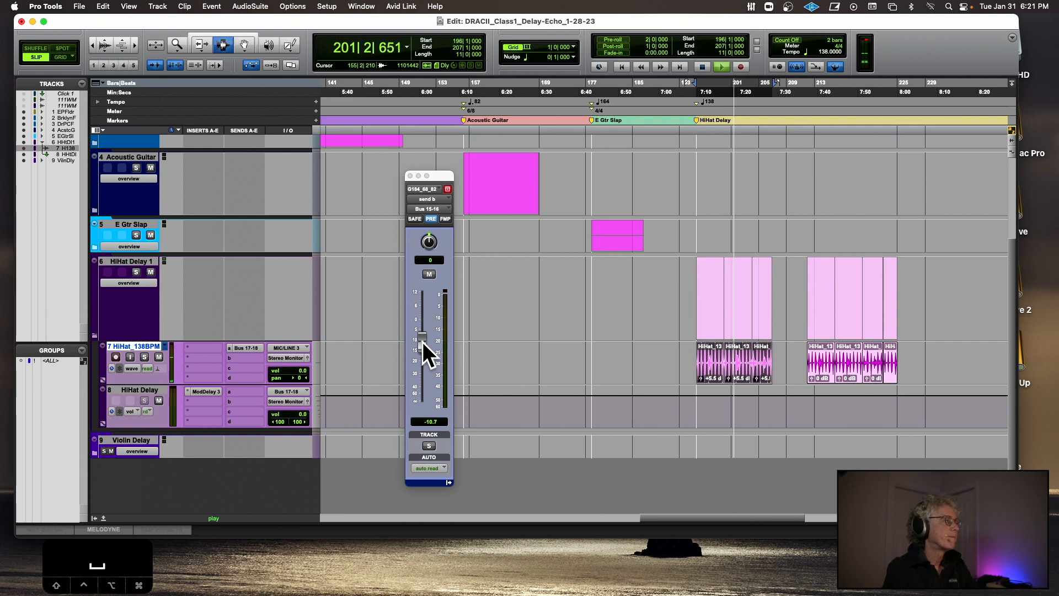
key(space)
- Display the send A (Bus 17-18) level automation on the HiHat_138BPM track
click(137, 368)
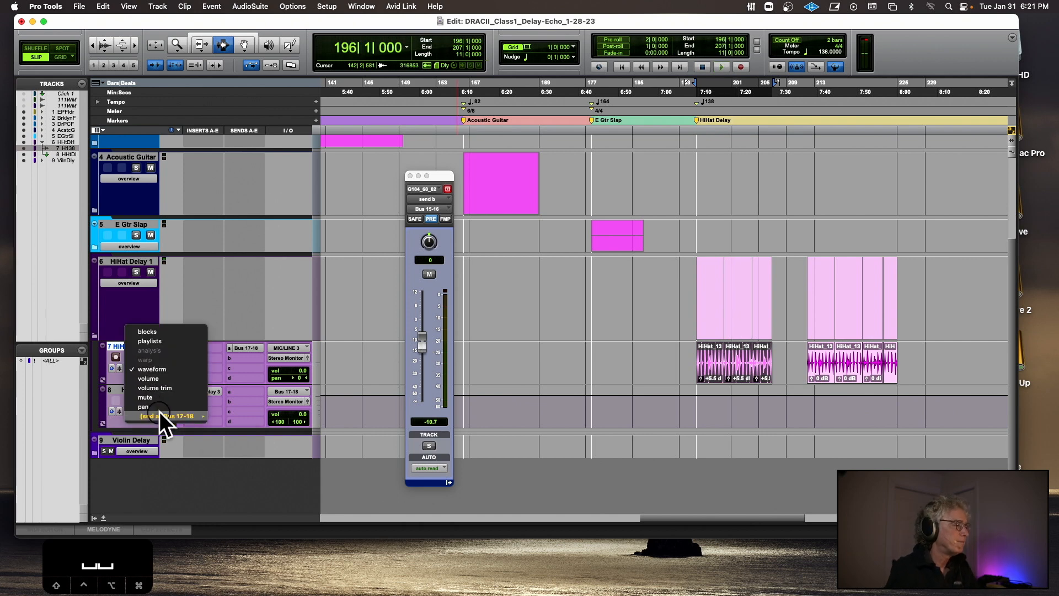
mouse_move(171, 416)
click(238, 421)
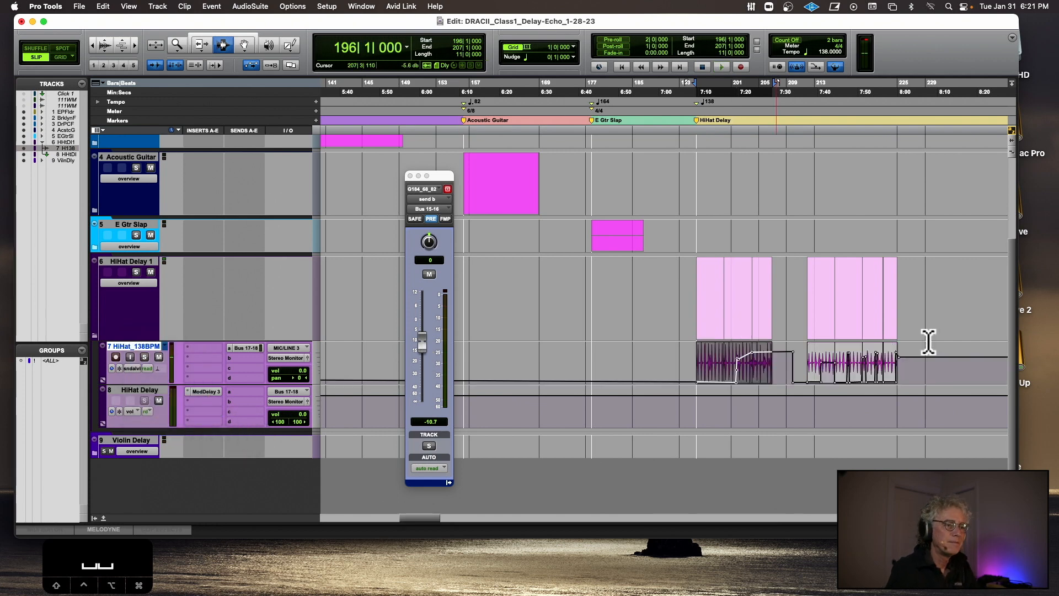
- Play the hi-hat from bar 200 through the rise in its send level automation
click(727, 353)
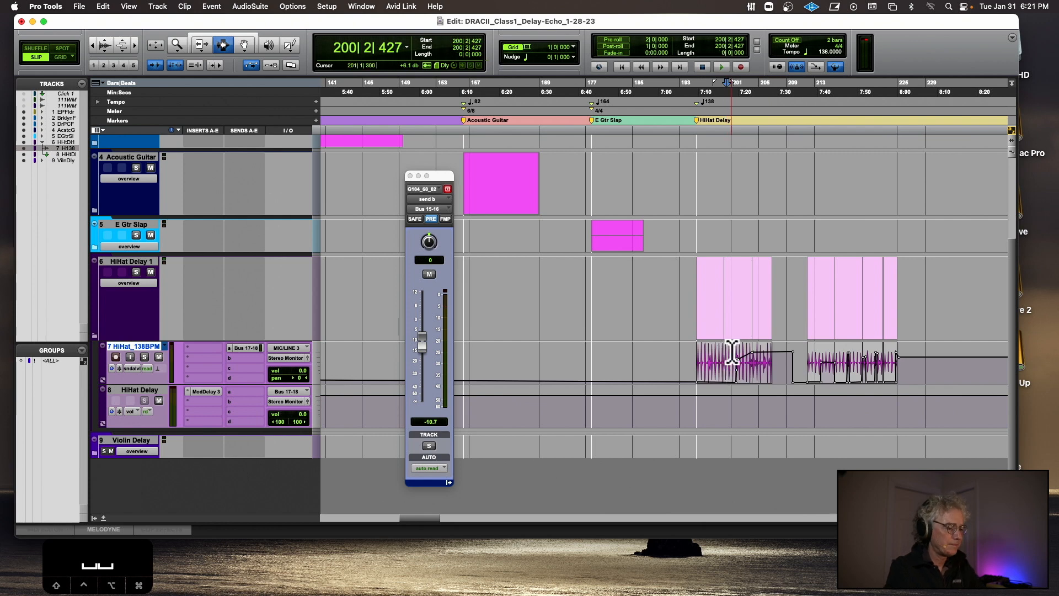
key(space)
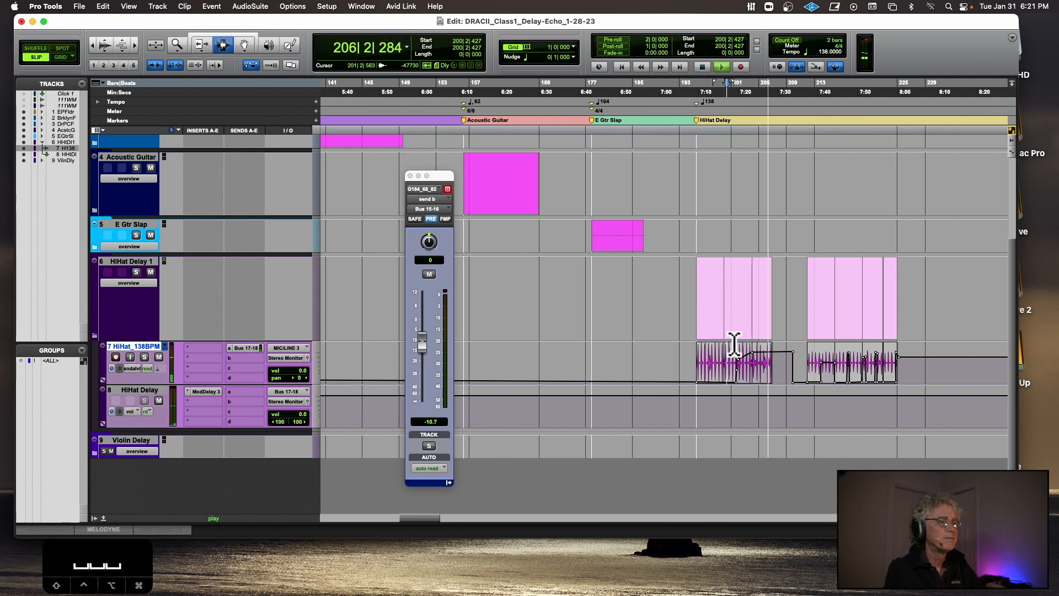
scroll(722, 380, left, 2)
key(space)
click(744, 362)
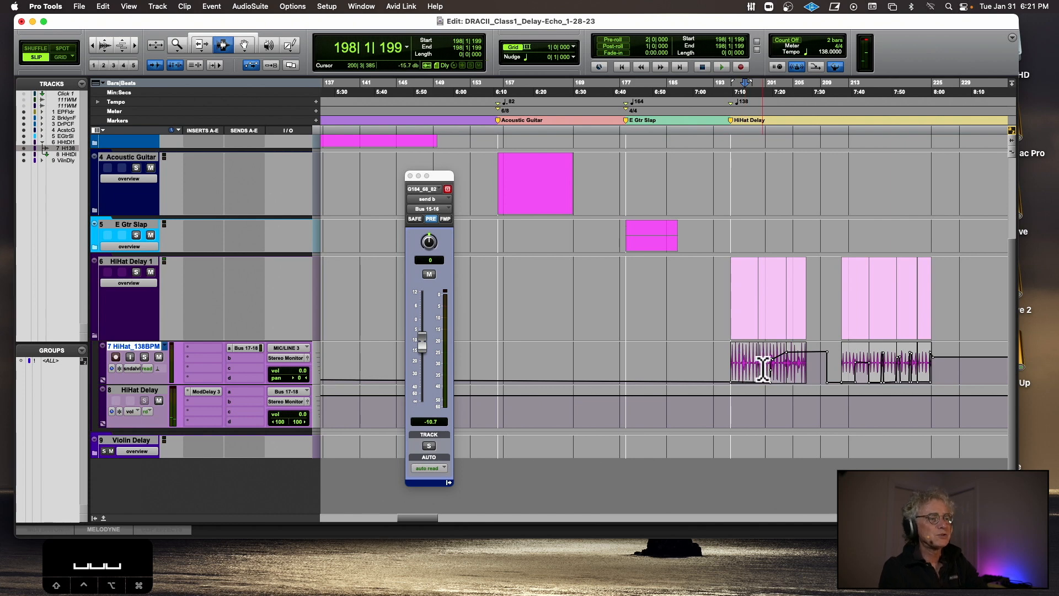
scroll(769, 361, right, 2)
drag(768, 360, 804, 363)
click(745, 361)
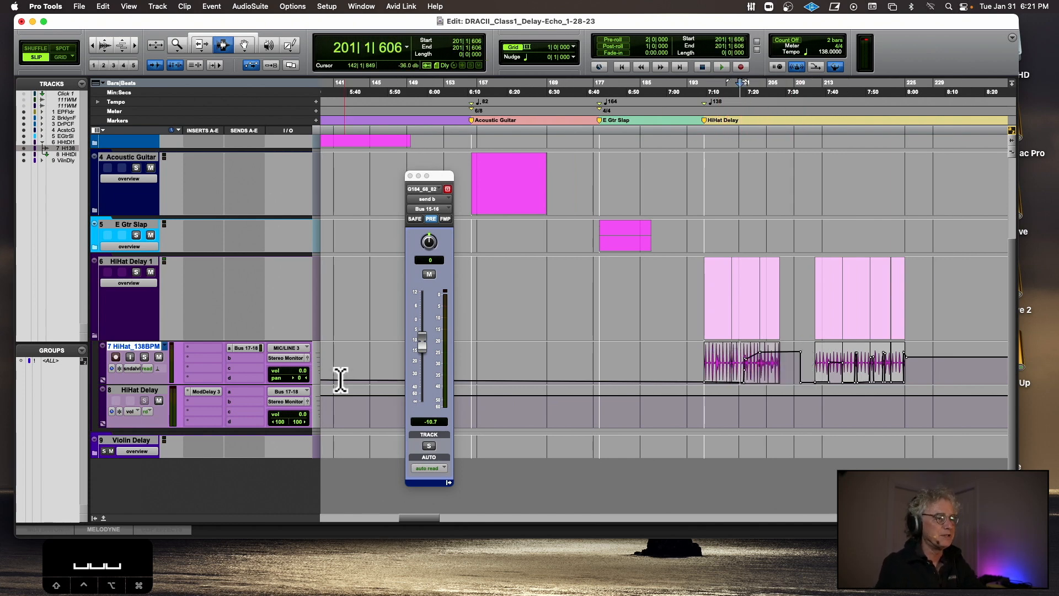
- Enlarge the HiHat_138BPM track and switch its track view to waveform
drag(140, 382, 160, 428)
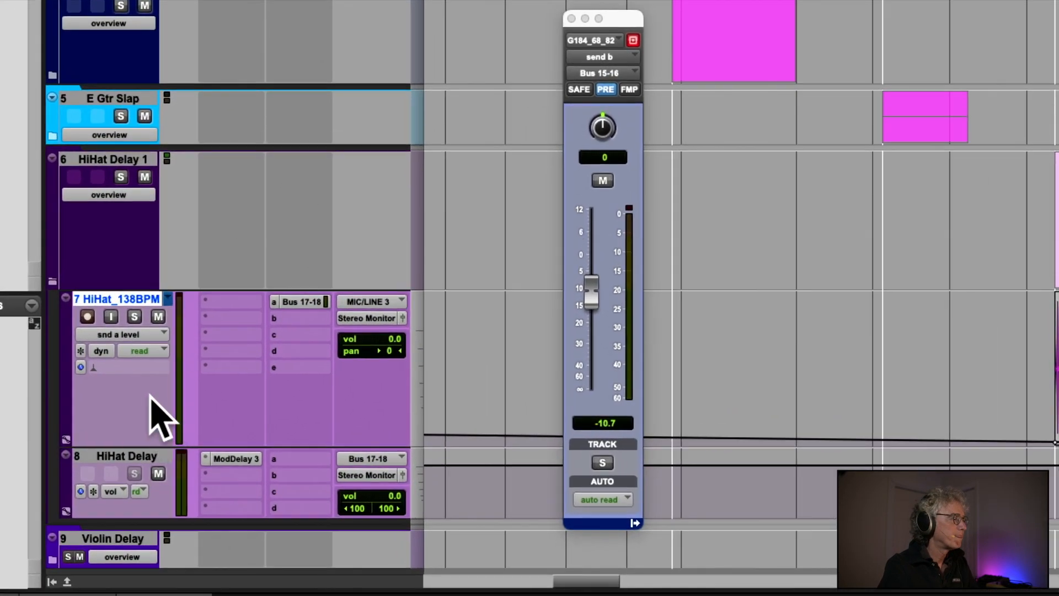
click(141, 358)
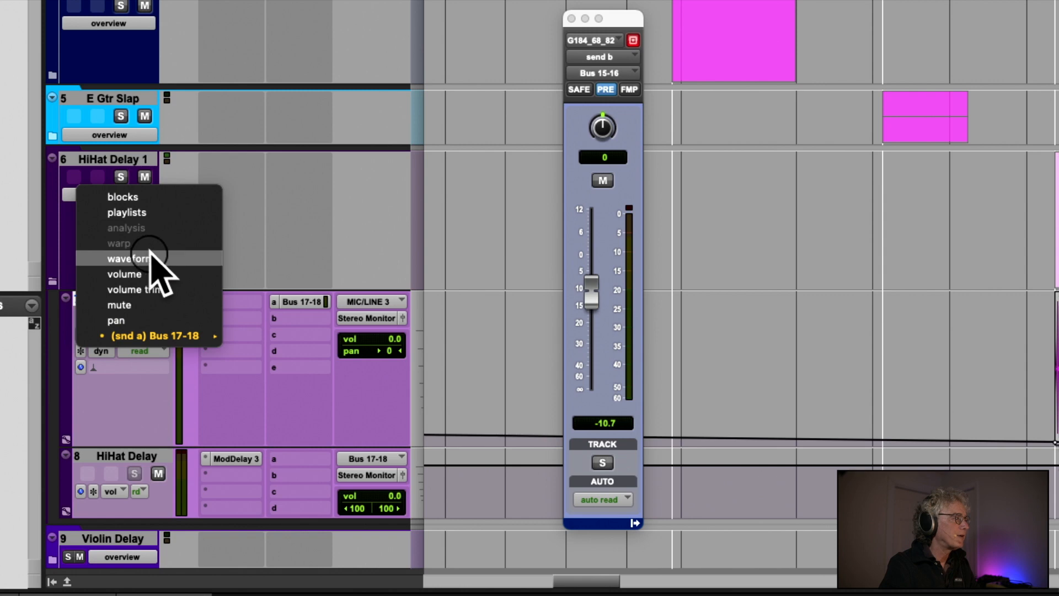
click(150, 258)
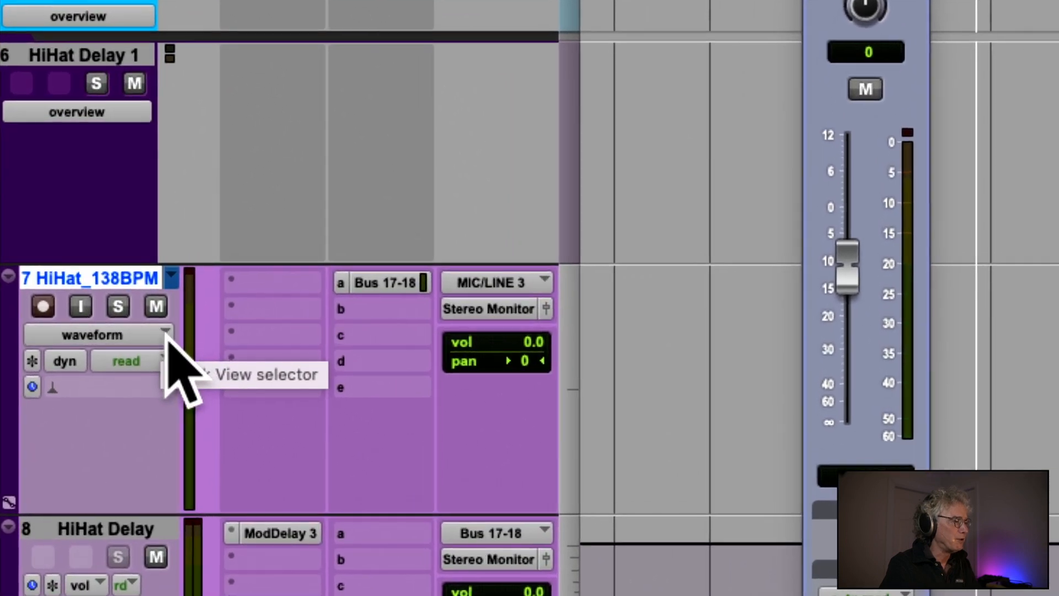
click(115, 332)
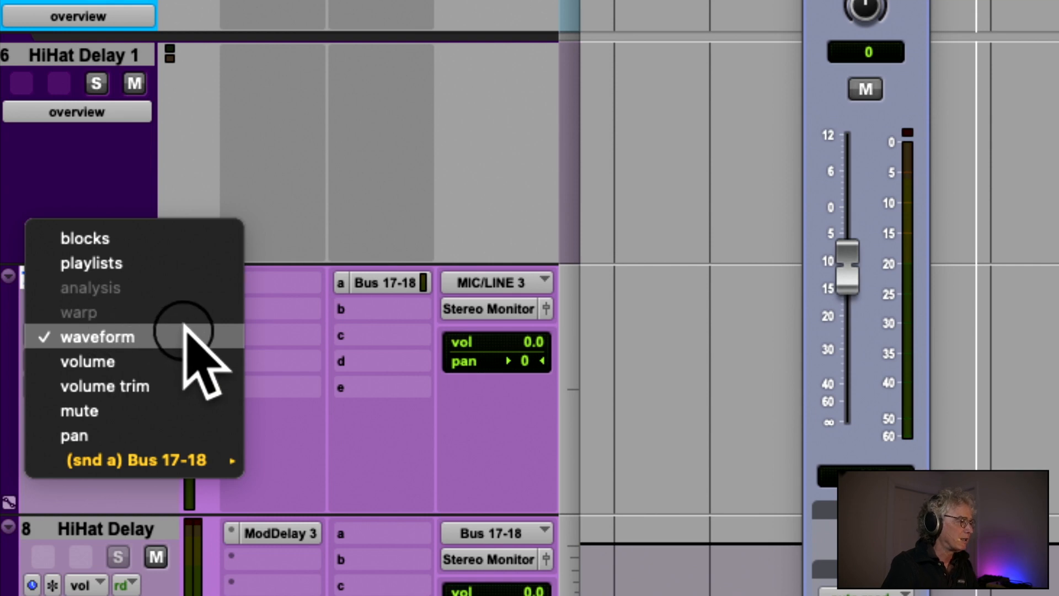
mouse_move(209, 448)
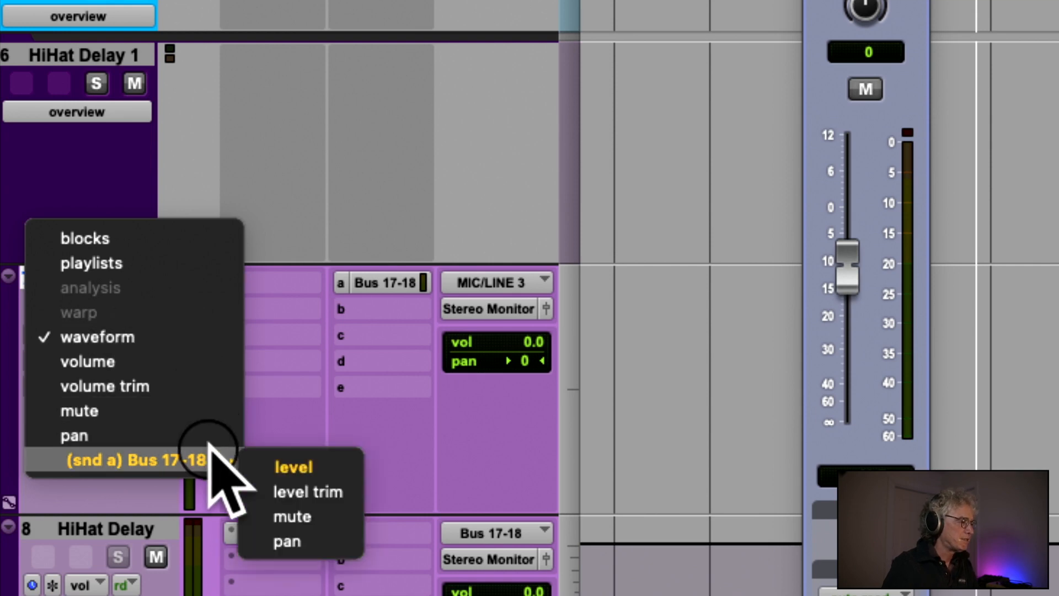
click(390, 317)
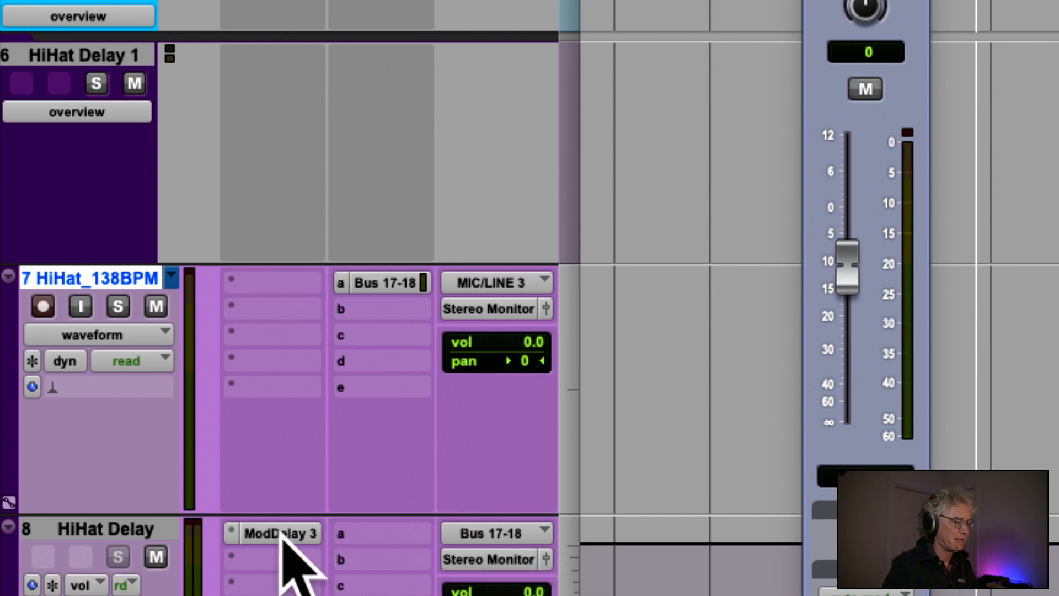
- Switch the enlarged HiHat_138BPM track's view from waveform to the level of send A, Bus 17-18
click(132, 334)
mouse_move(157, 458)
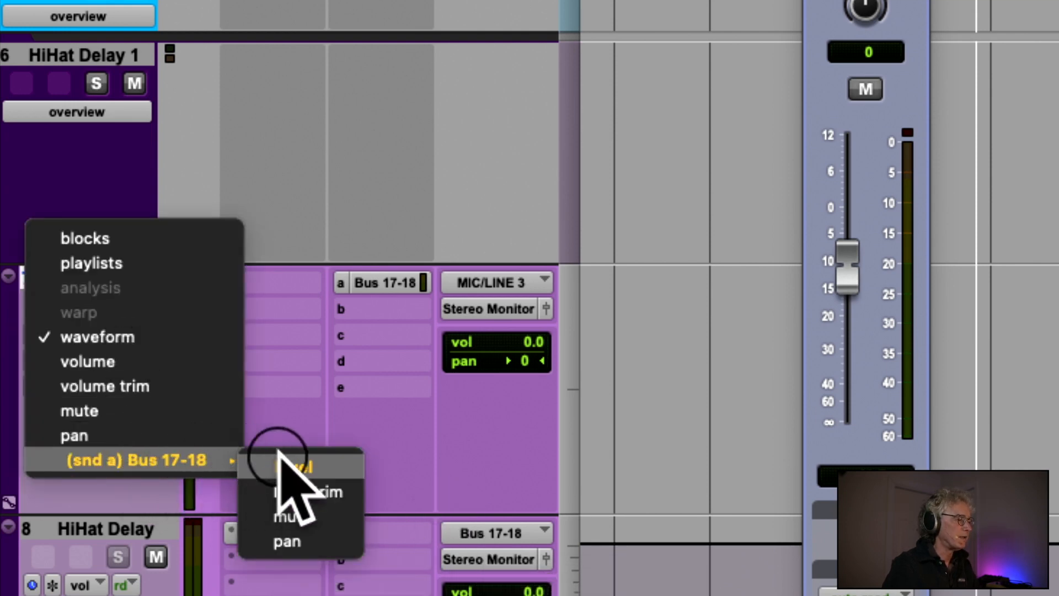
click(292, 466)
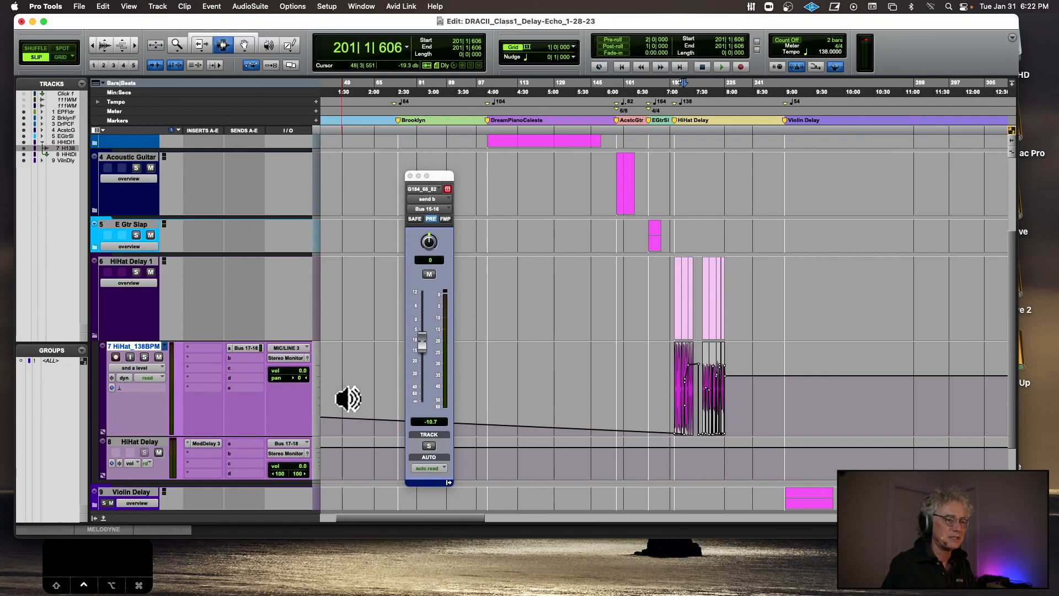
- Examine the send level automation breakpoints around bar 201 on the HiHat_138BPM track
key(t)
key(t)
key(t)
key(t)
key(t)
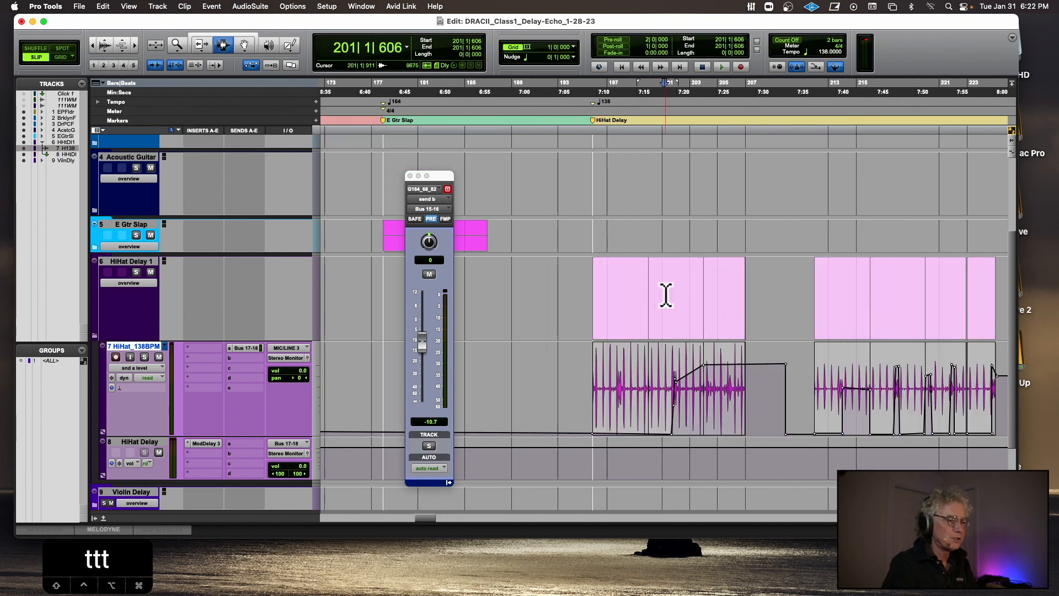
click(691, 384)
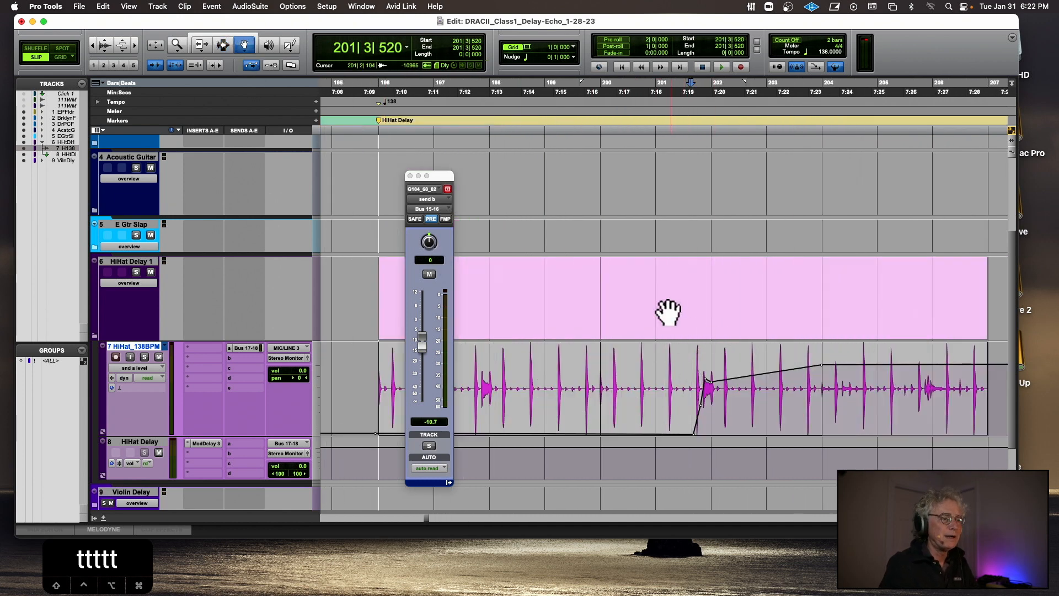
key(t)
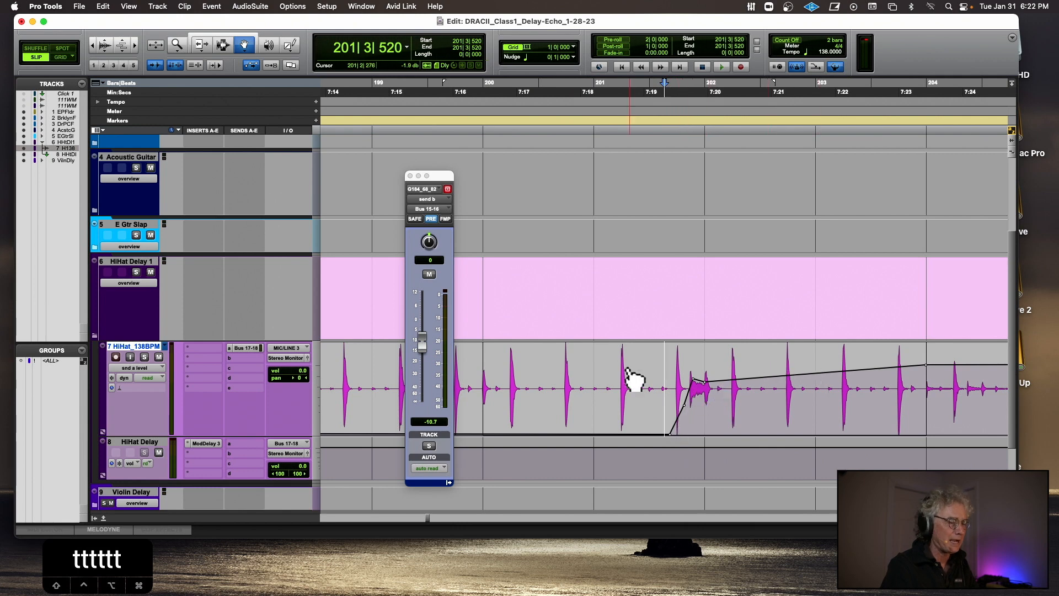
key(r)
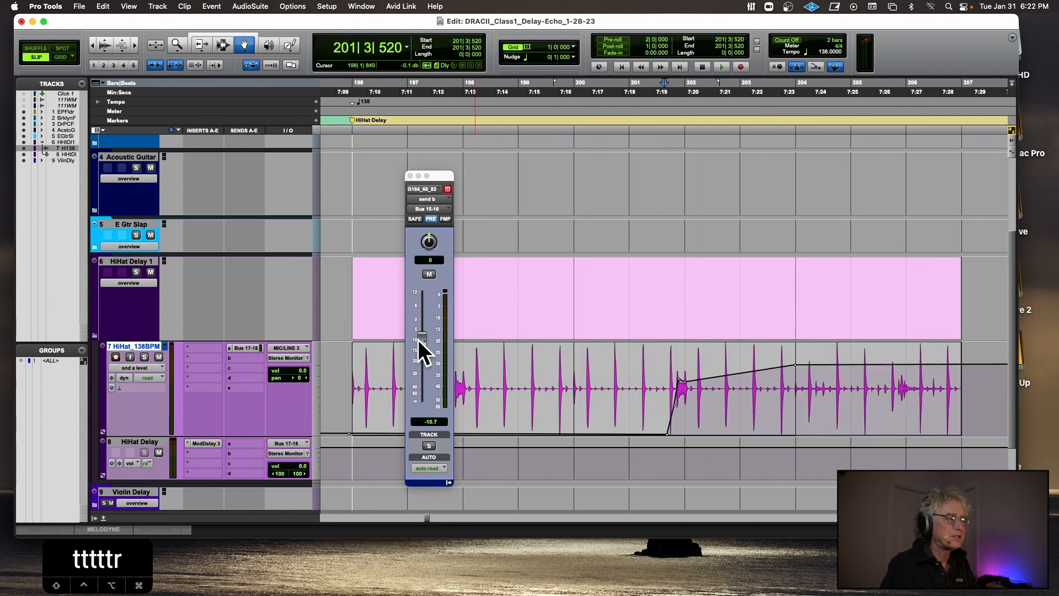
- Open the HiHat_138BPM send A fader window and play from bar 199 to watch the automated send level
click(244, 348)
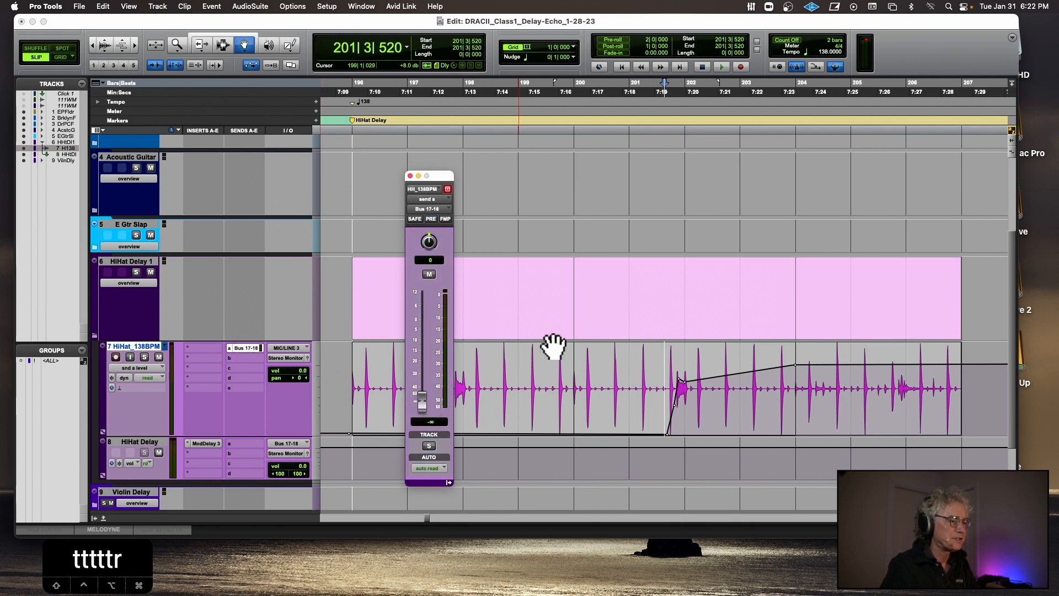
click(566, 121)
key(space)
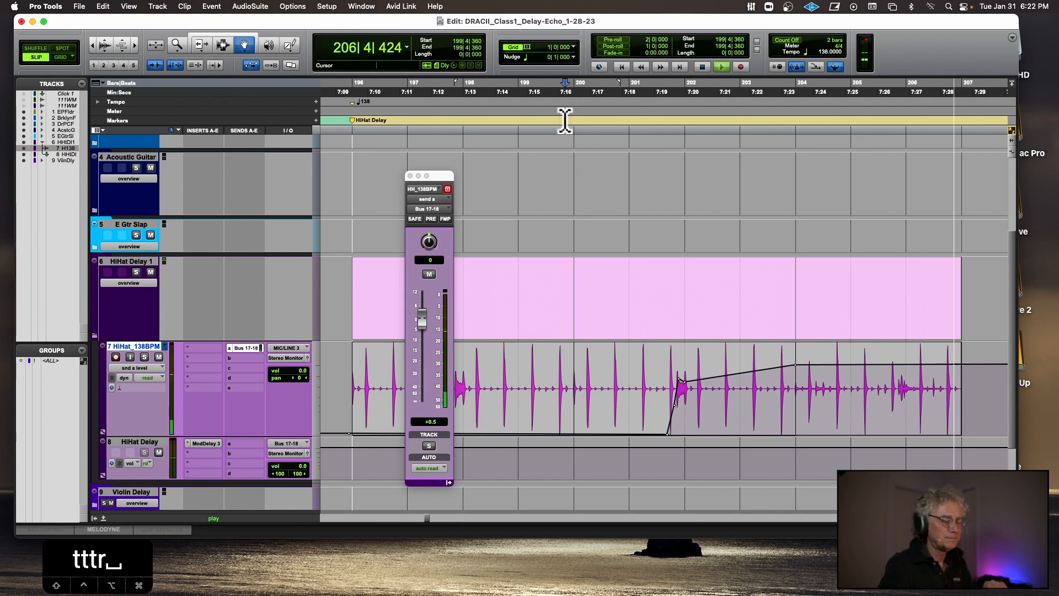
- Replay the hi-hat section from bar 199 and review the Mod Delay III settings on the HiHat Delay track
key(space)
key(space)
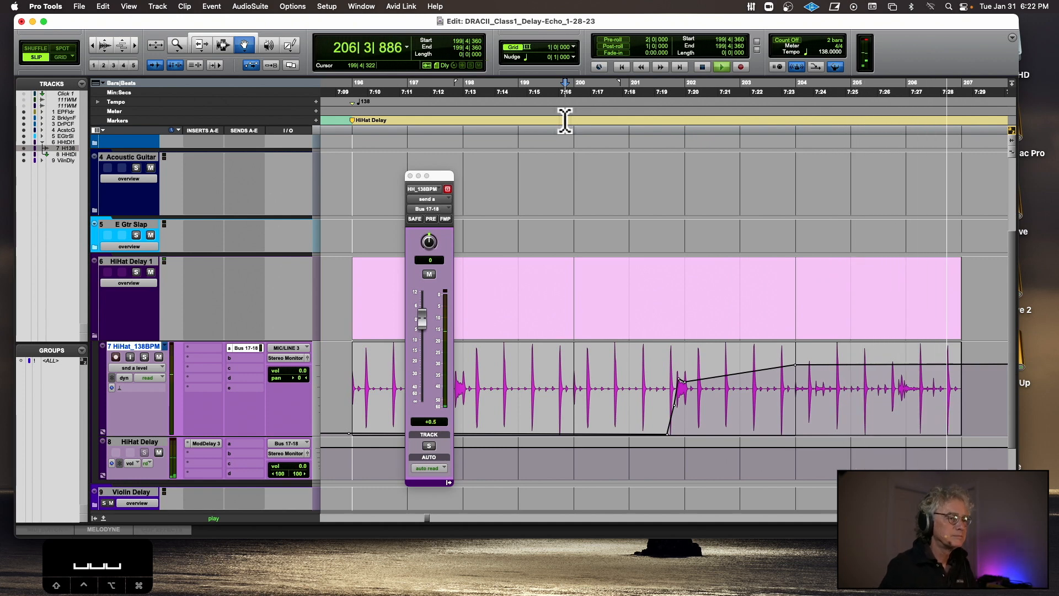
key(r)
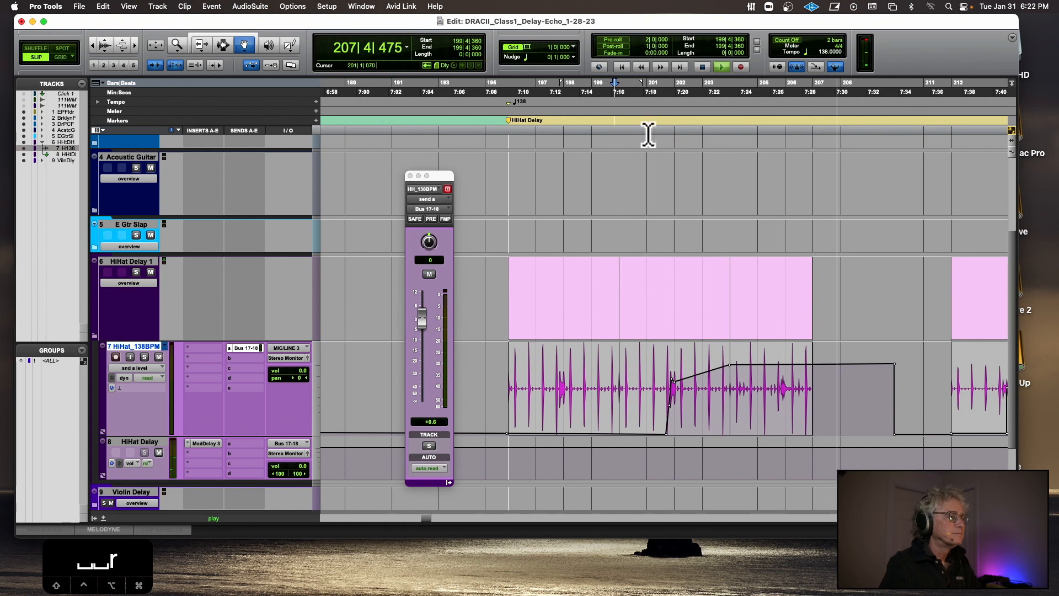
key(space)
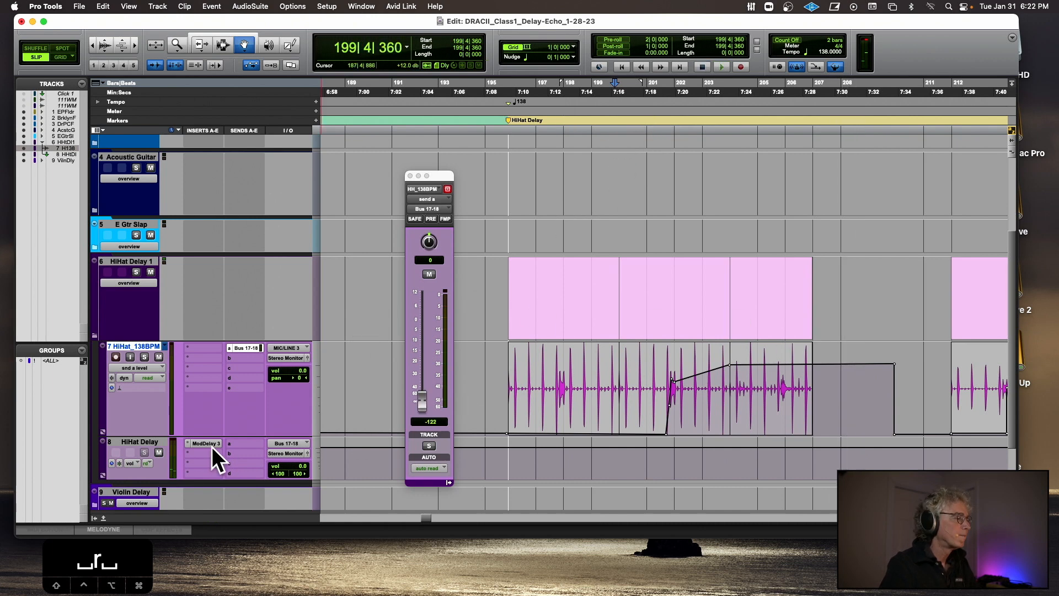
click(203, 442)
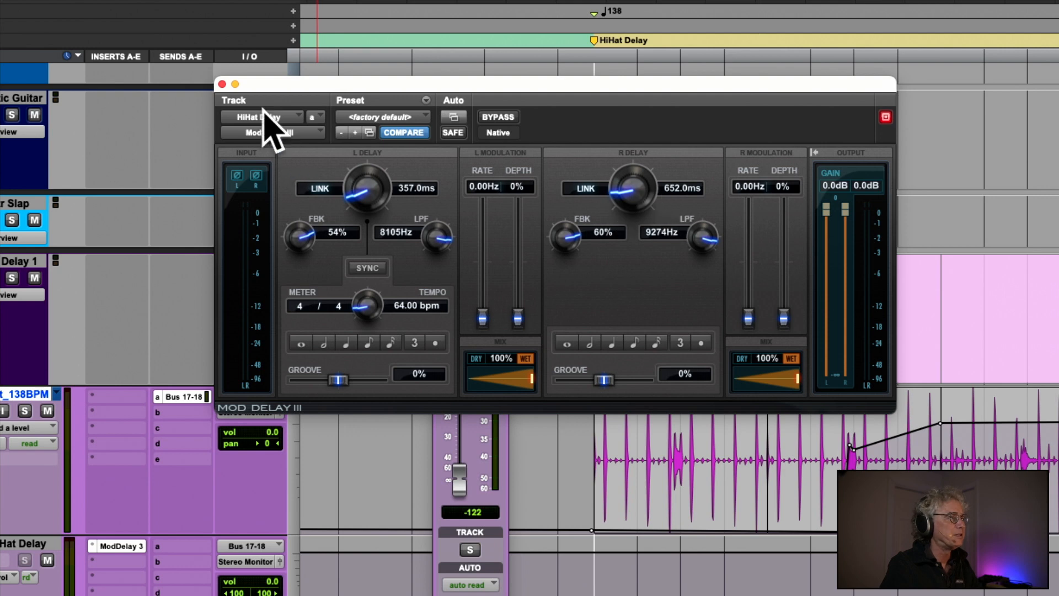
click(222, 84)
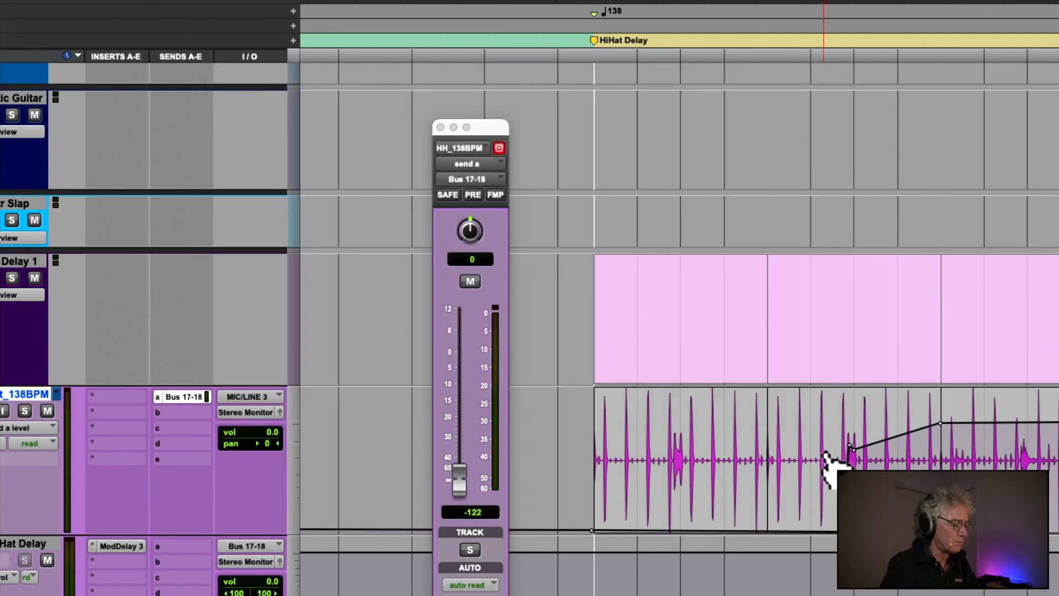
- Place the cursor just before bar 212 and play the second group of hi-hat clips with their automated send bursts
key(r)
key(r)
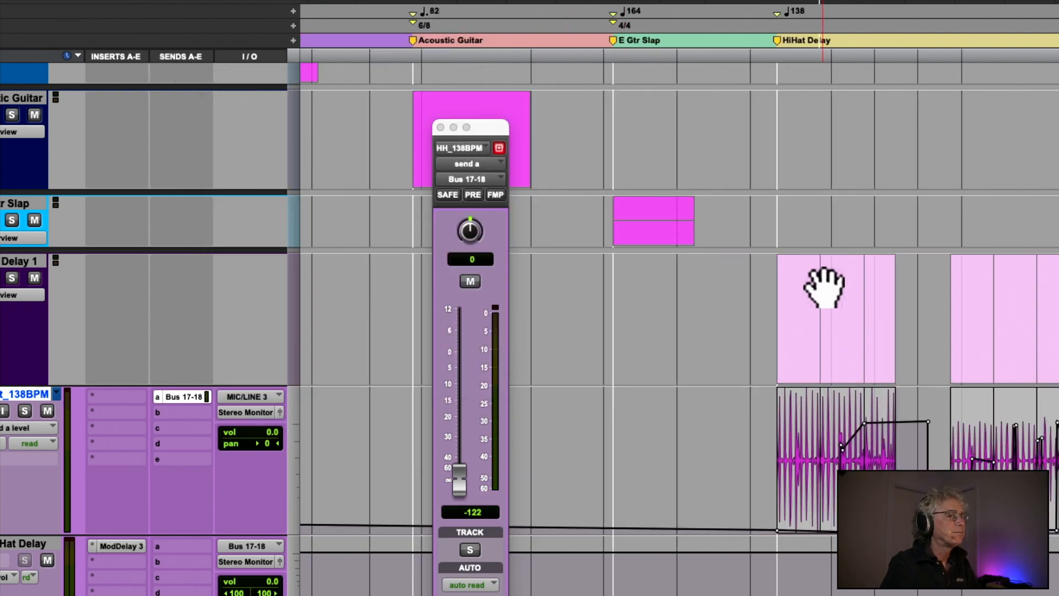
scroll(915, 196, right, 3)
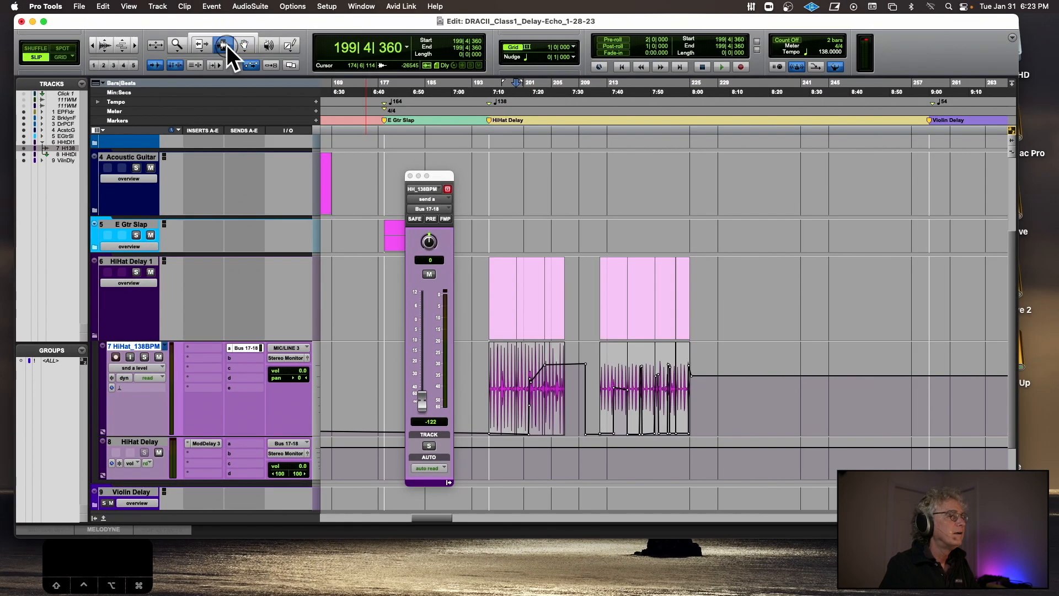
click(604, 362)
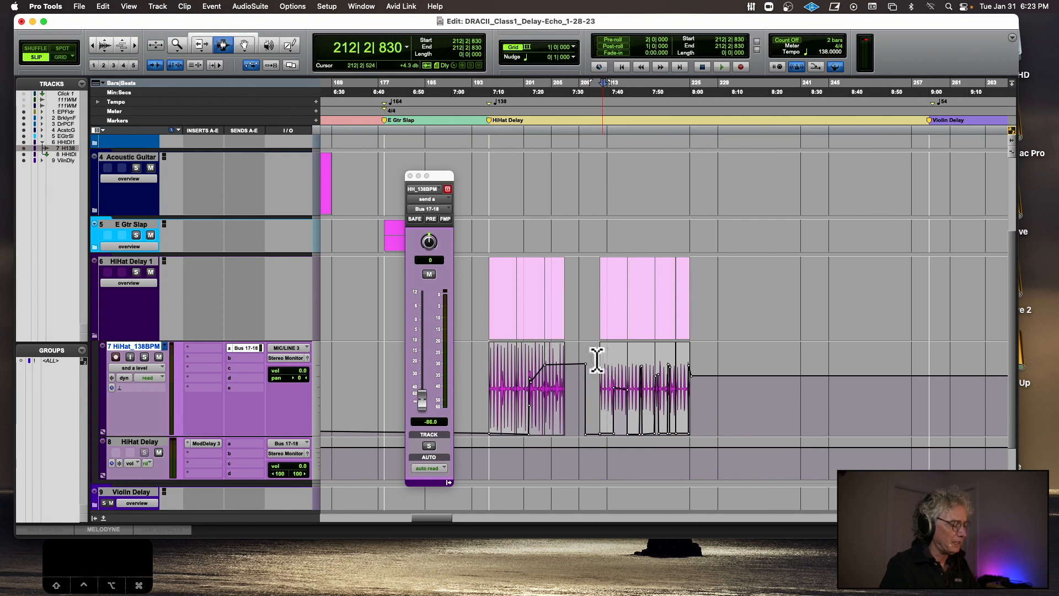
key(t)
key(t)
key(t)
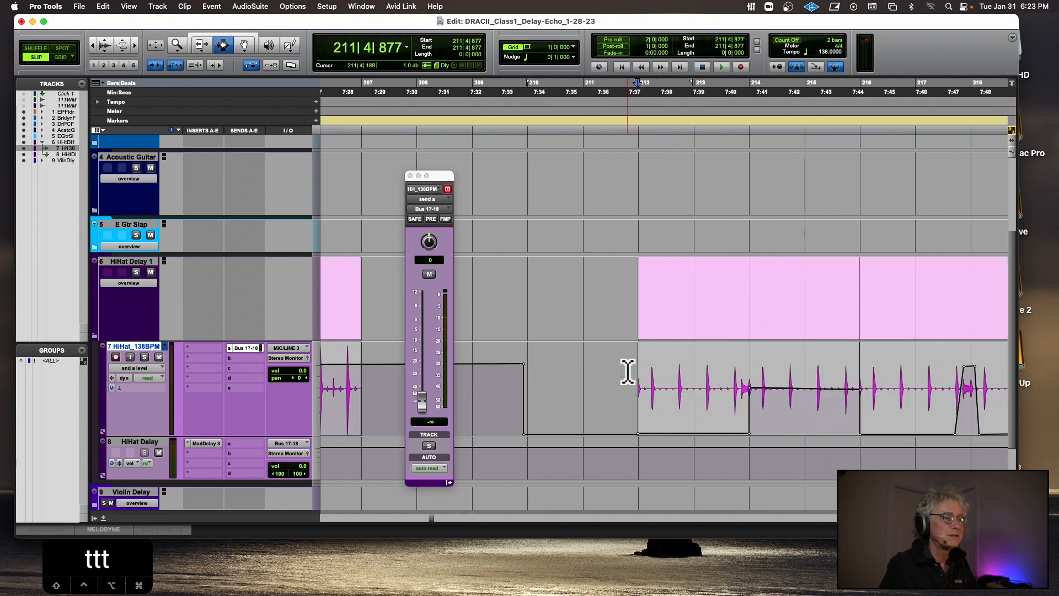
key(space)
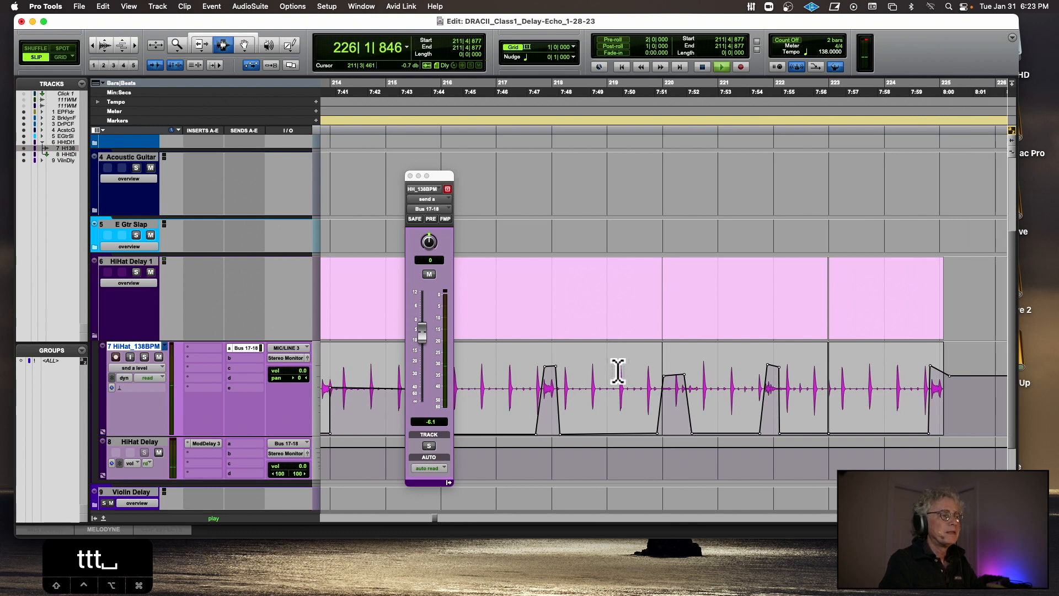
key(space)
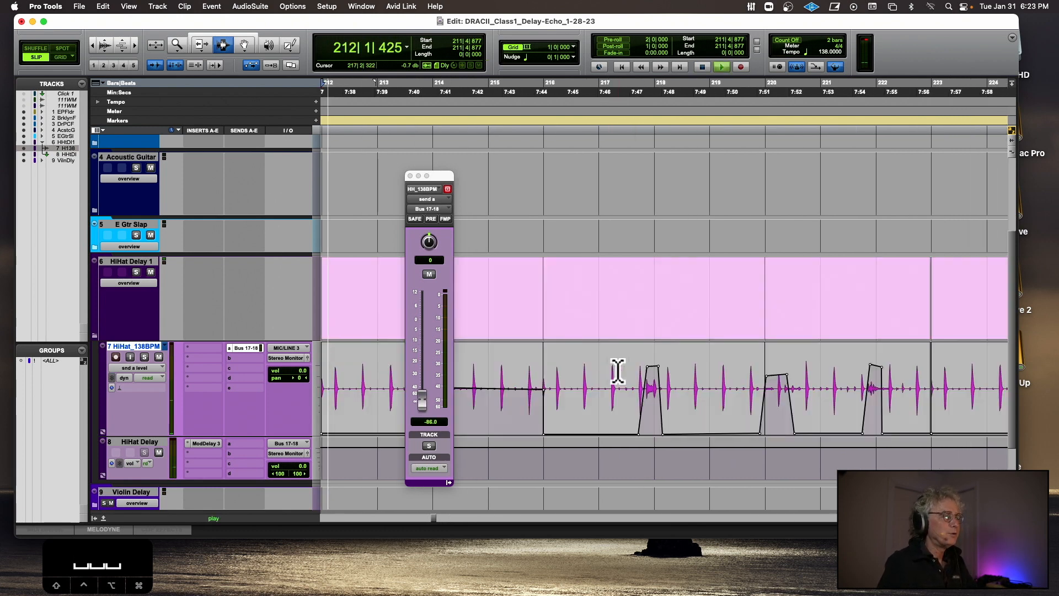
- Select the HiHat_138BPM track from about bar 217 to 219 around the send level burst and play the selection
drag(640, 381, 718, 383)
key(t)
key(t)
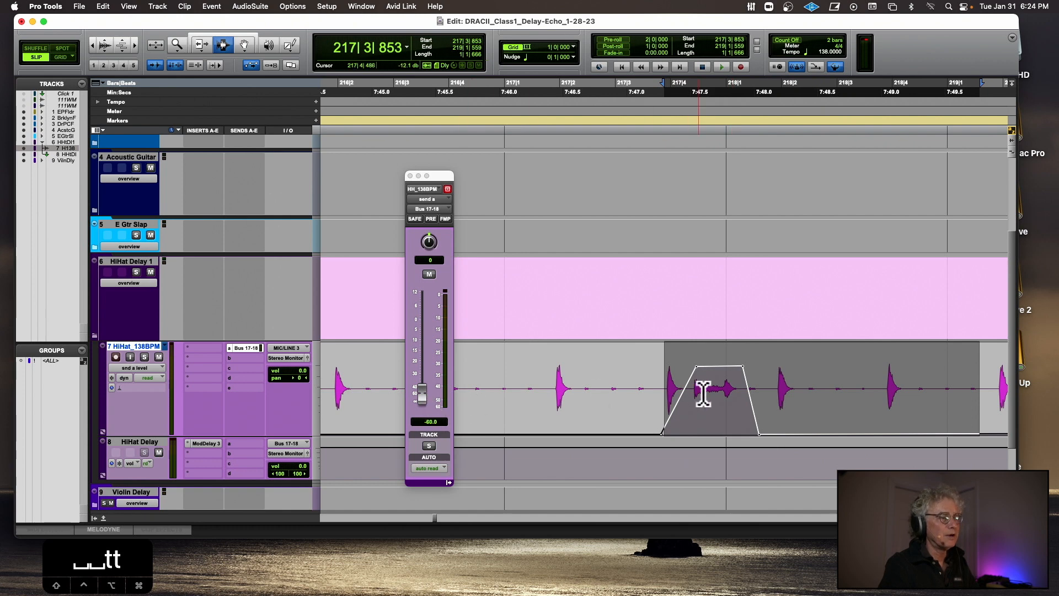
key(space)
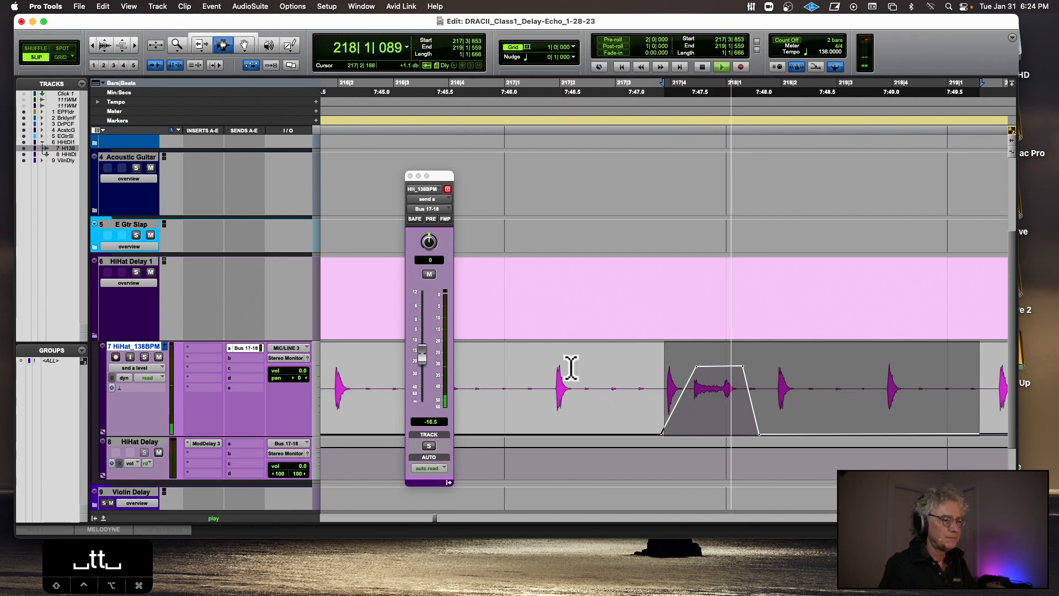
key(space)
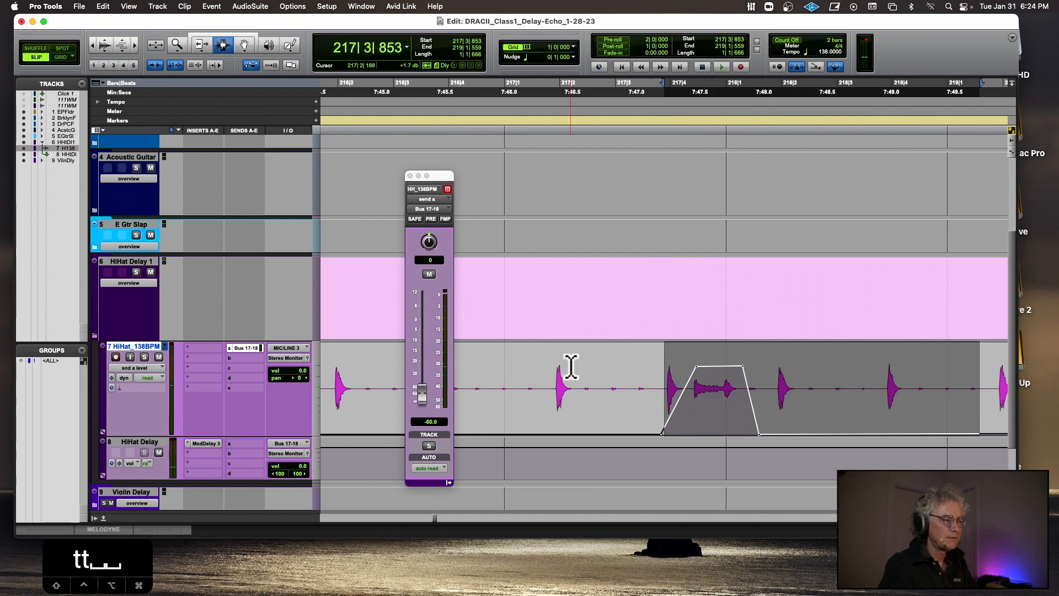
scroll(236, 420, up, 3)
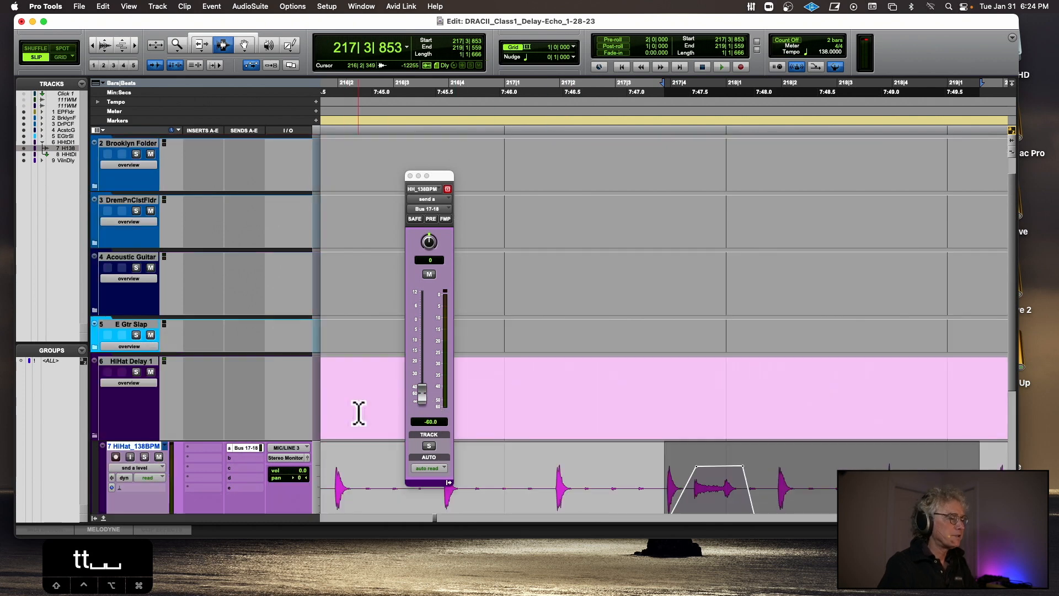
scroll(354, 414, down, 5)
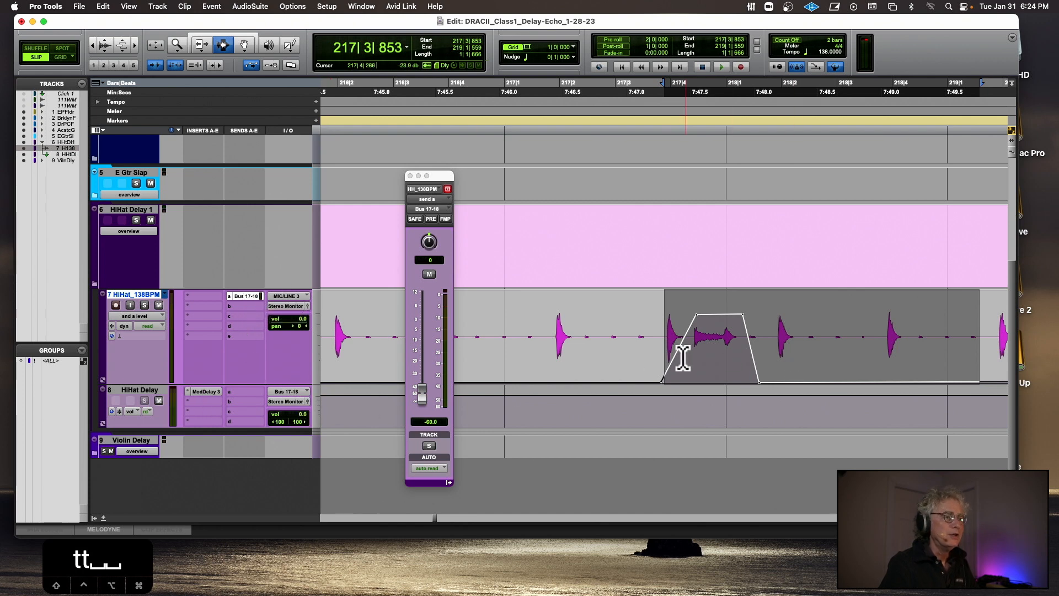
- Select only the raised send section just before bar 218 and check the Mod Delay III feedback settings on HiHat Delay
drag(681, 338, 753, 337)
click(205, 392)
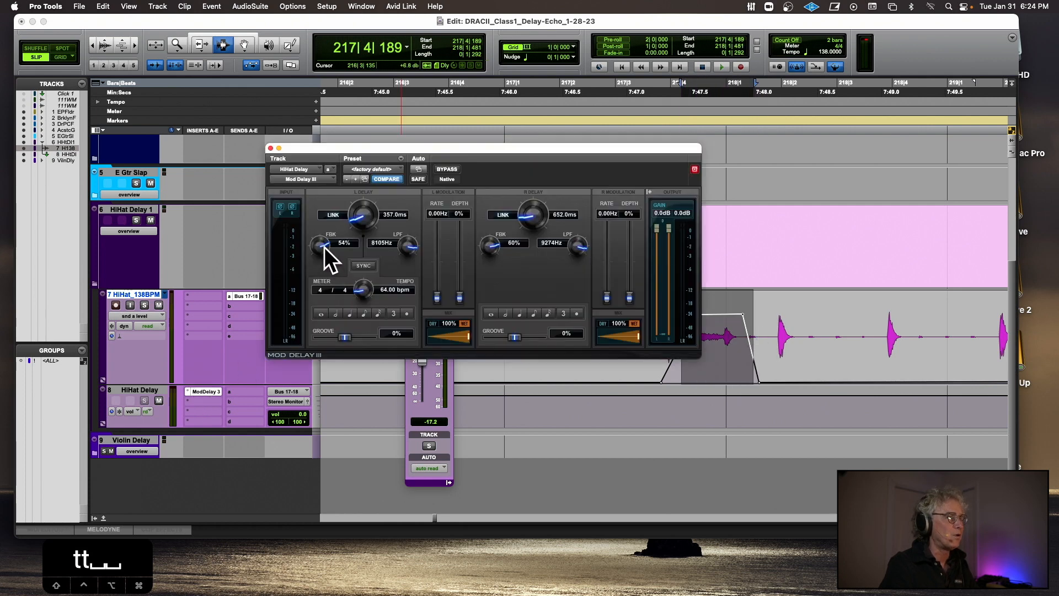
click(270, 147)
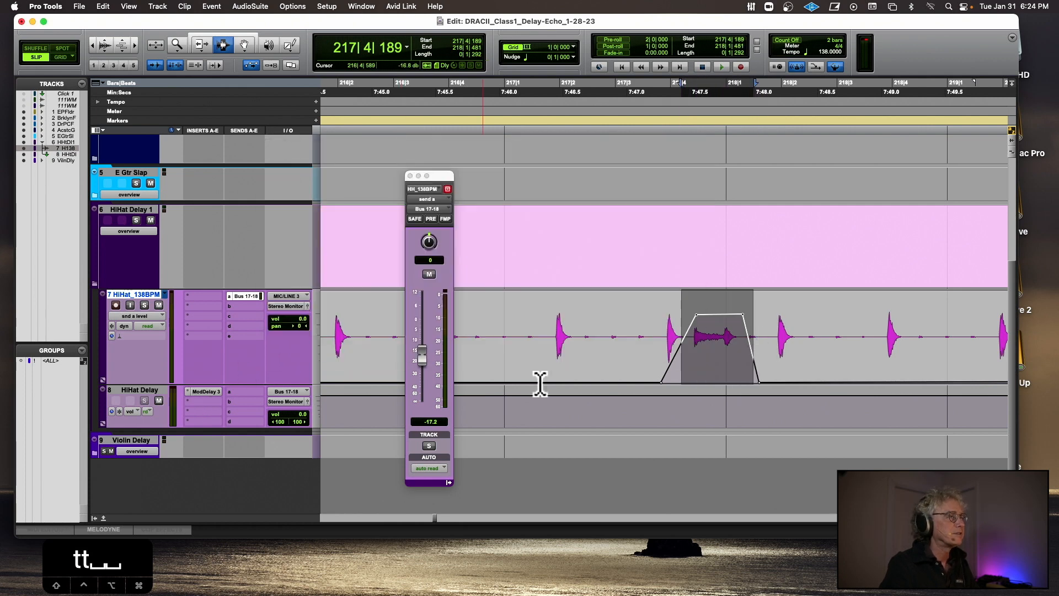
- Play from just before the send burst in bar 217 and recheck the left and right delays in Mod Delay III
click(645, 358)
key(r)
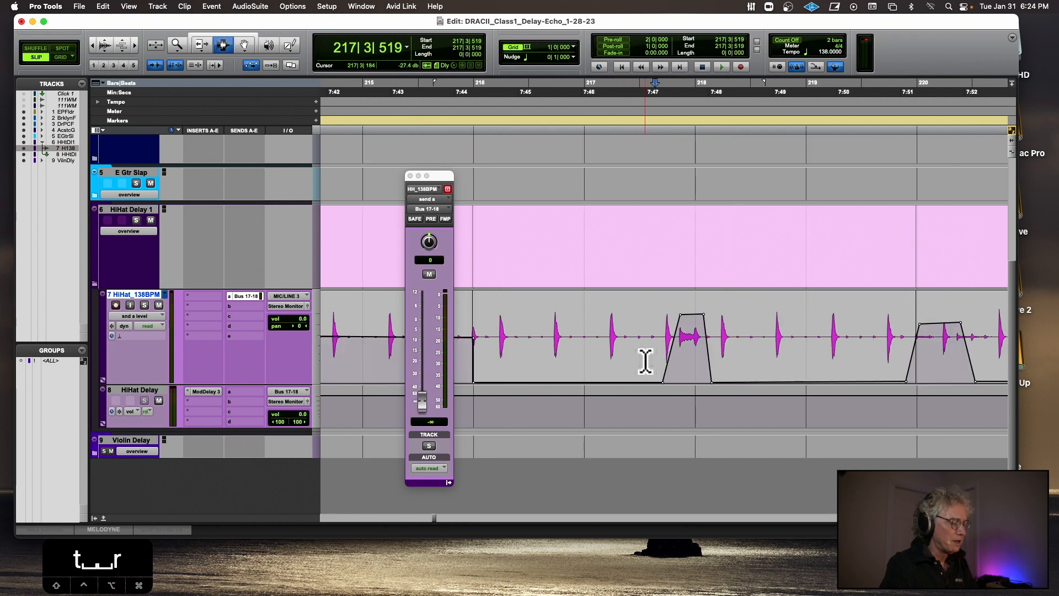
key(space)
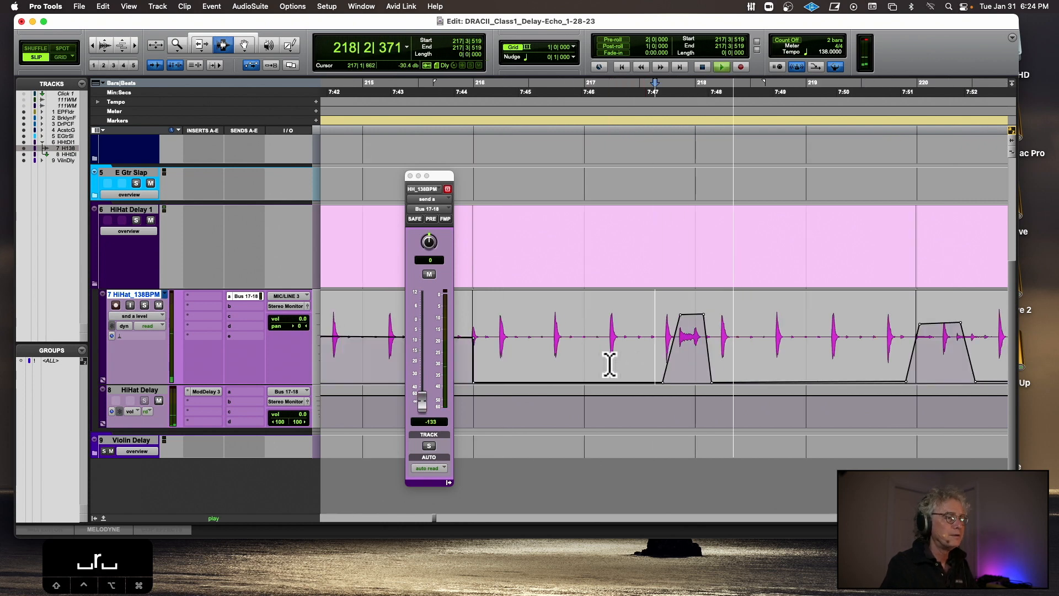
key(r)
key(r)
key(r)
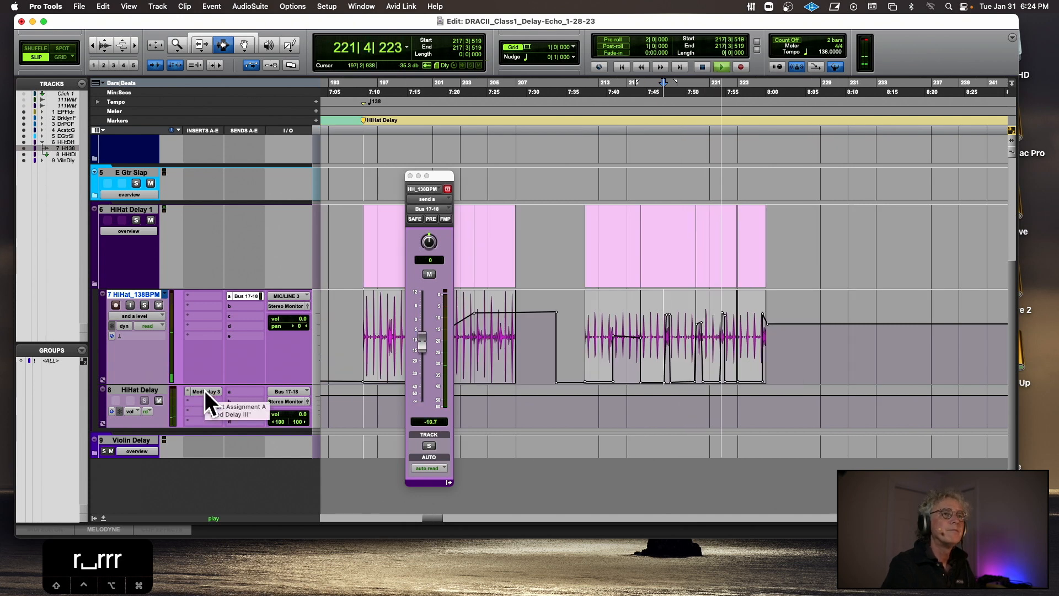
key(space)
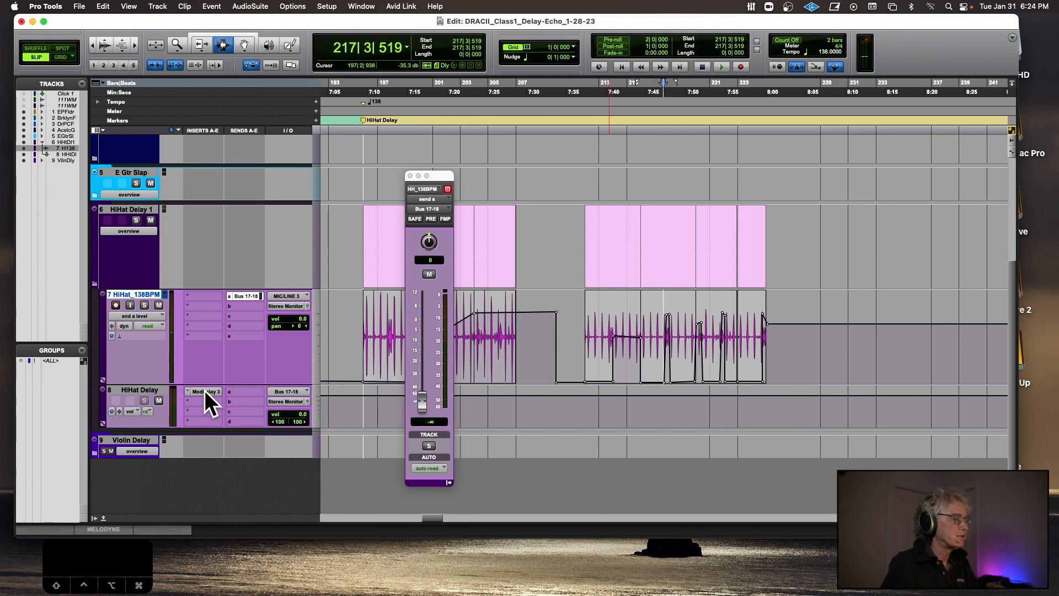
click(204, 391)
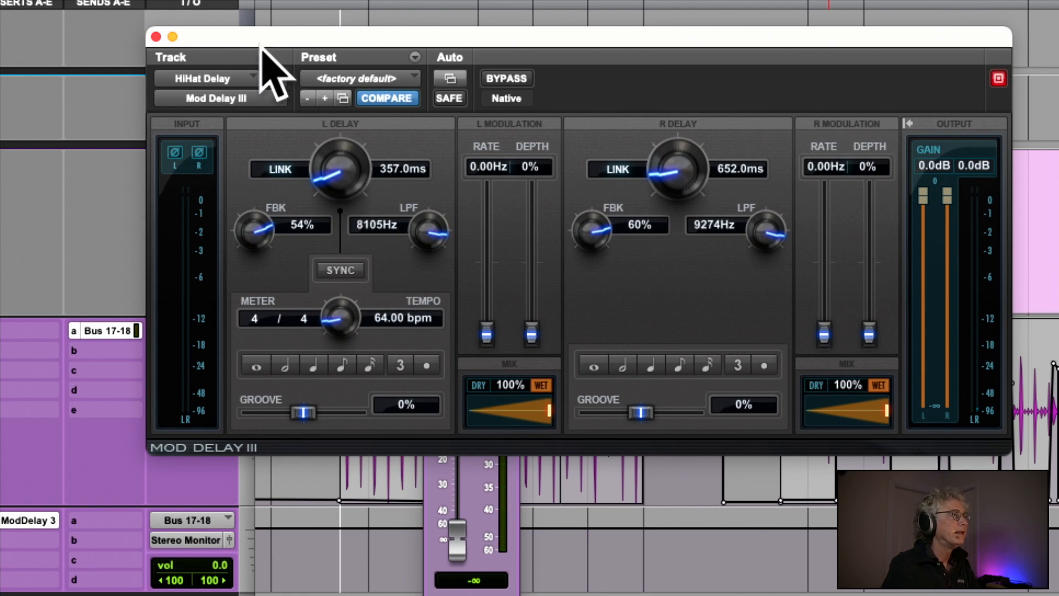
click(155, 36)
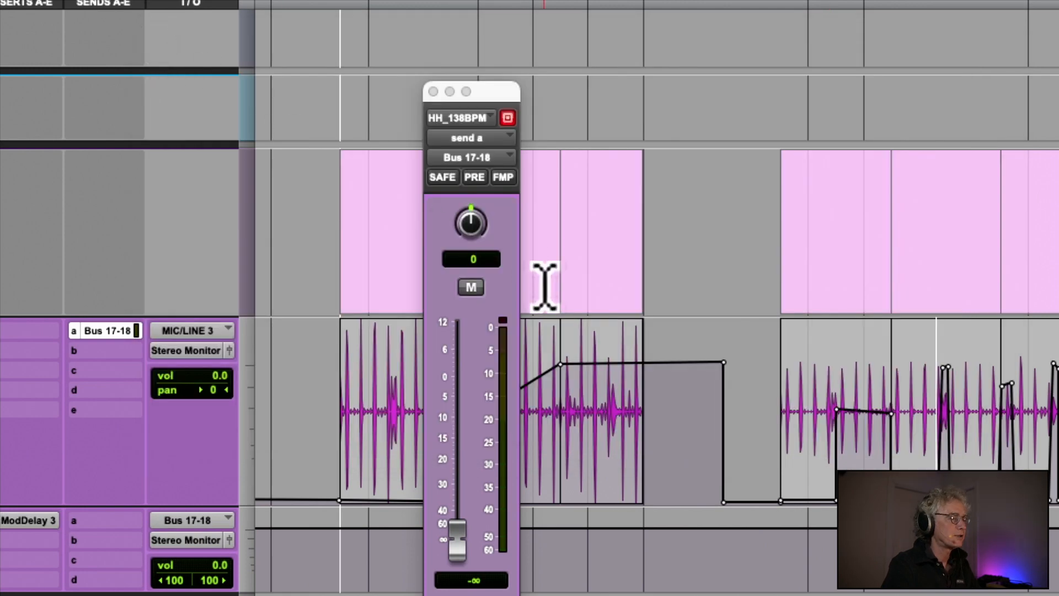
- Clear the send A level automation in an HH_138BPM01 playlist of the hi-hat and select bars 196 to 200
key(r)
key(r)
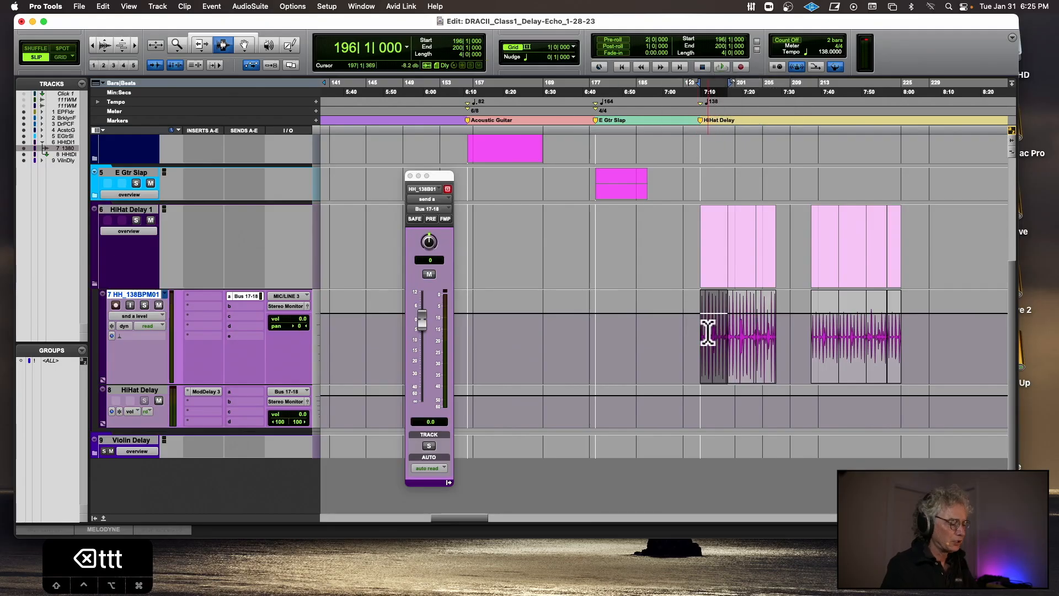
key(t)
key(t)
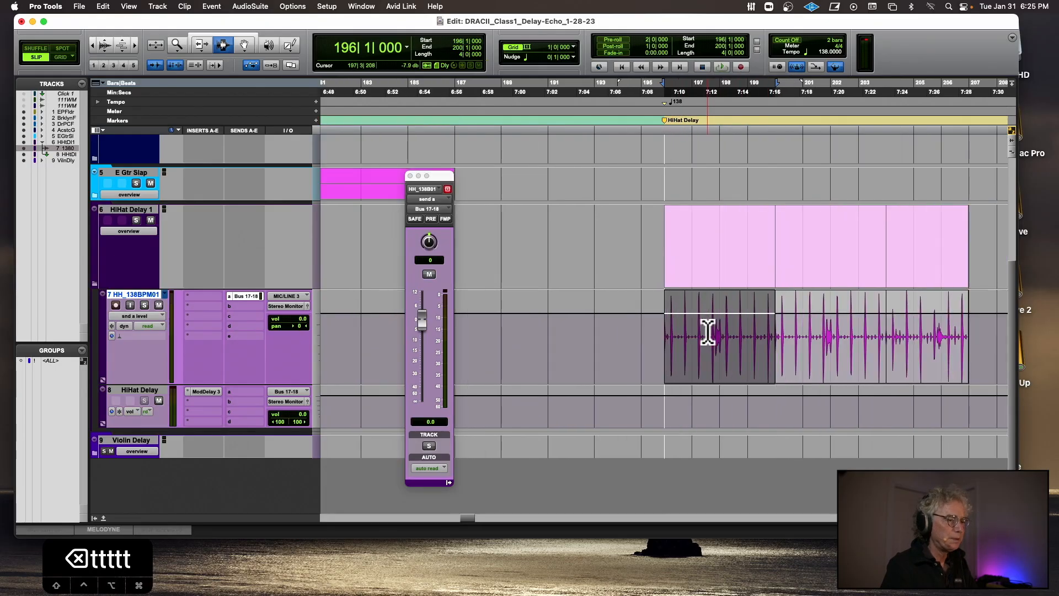
- Open Mod Delay III on the HiHat Delay track and set the right channel's mix to 0%
click(207, 392)
drag(469, 151, 331, 86)
key(space)
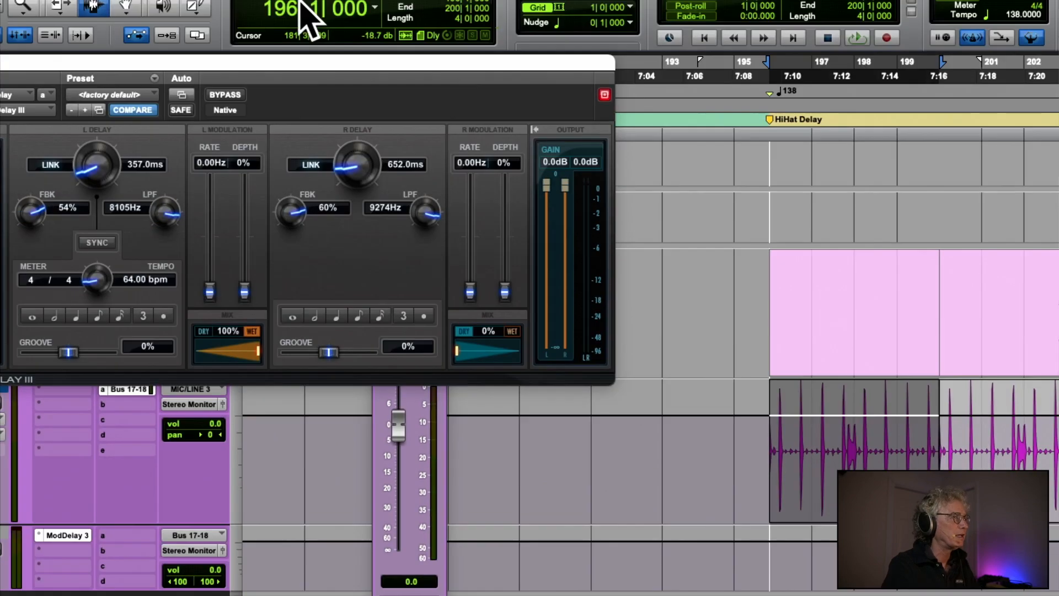
drag(305, 64, 525, 67)
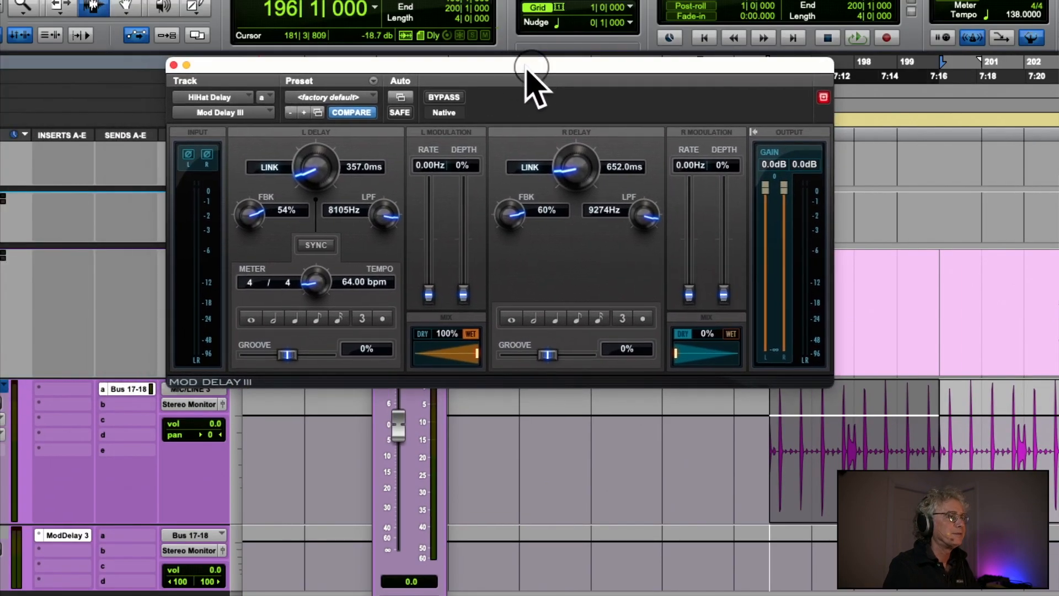
- Loop the selection while sweeping the left delay time up to about 933 ms and back down to 397 ms
key(space)
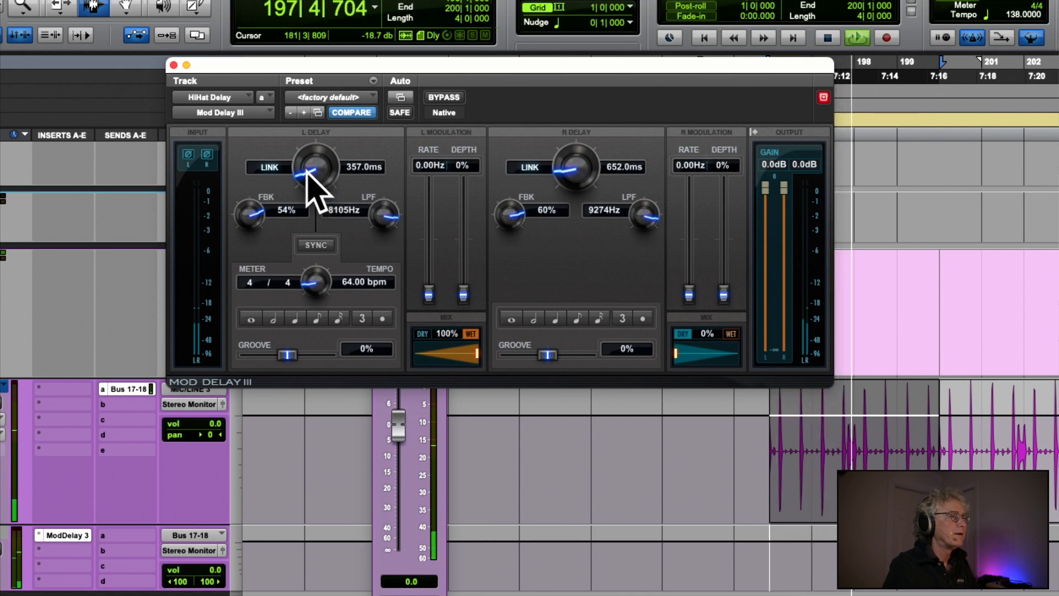
drag(307, 170, 309, 131)
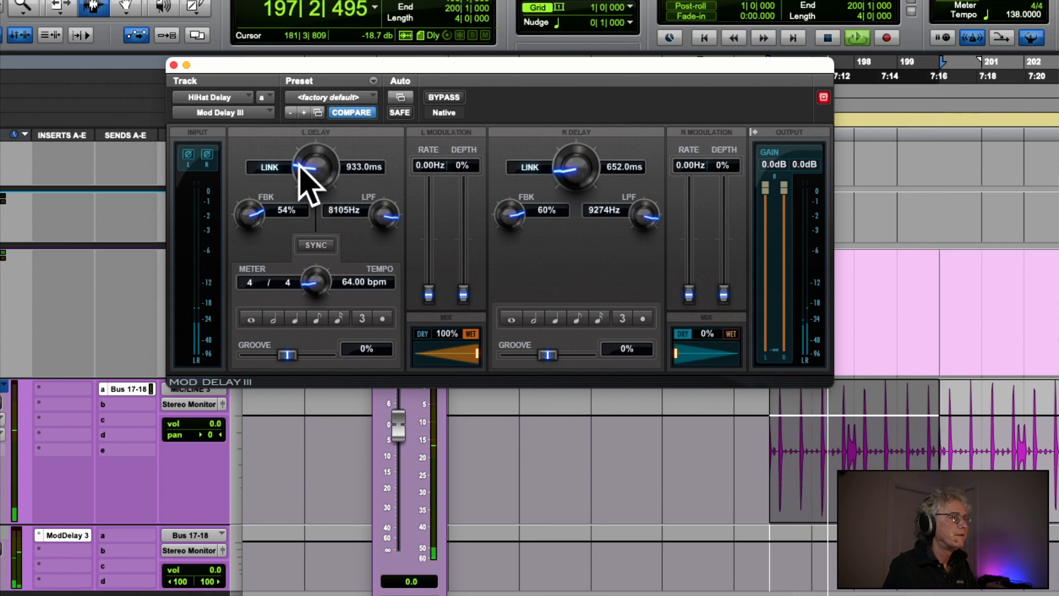
mouse_move(303, 165)
mouse_down()
mouse_move(302, 205)
mouse_move(302, 154)
mouse_up()
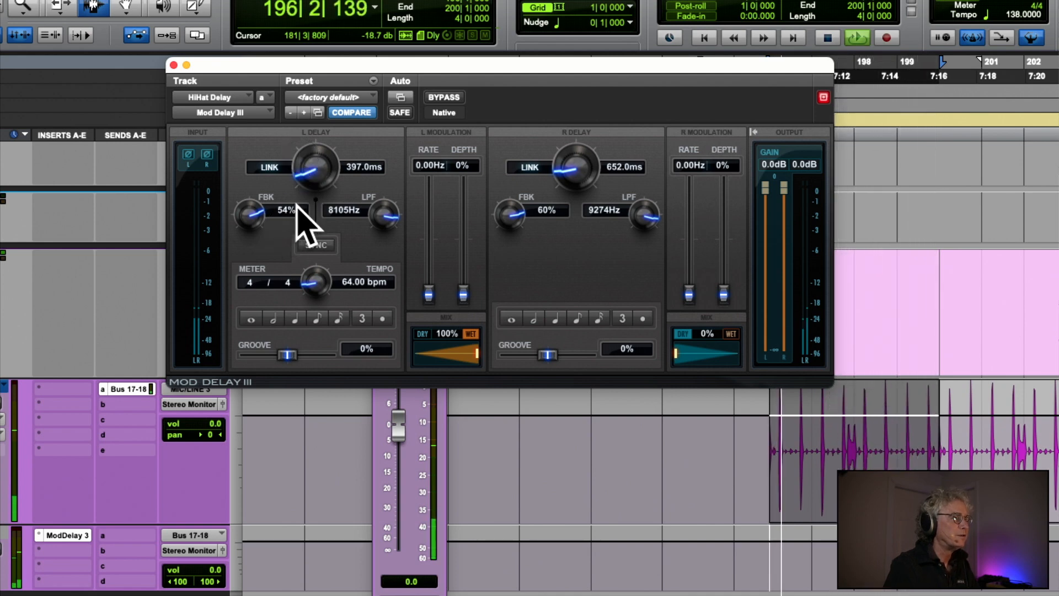
key(space)
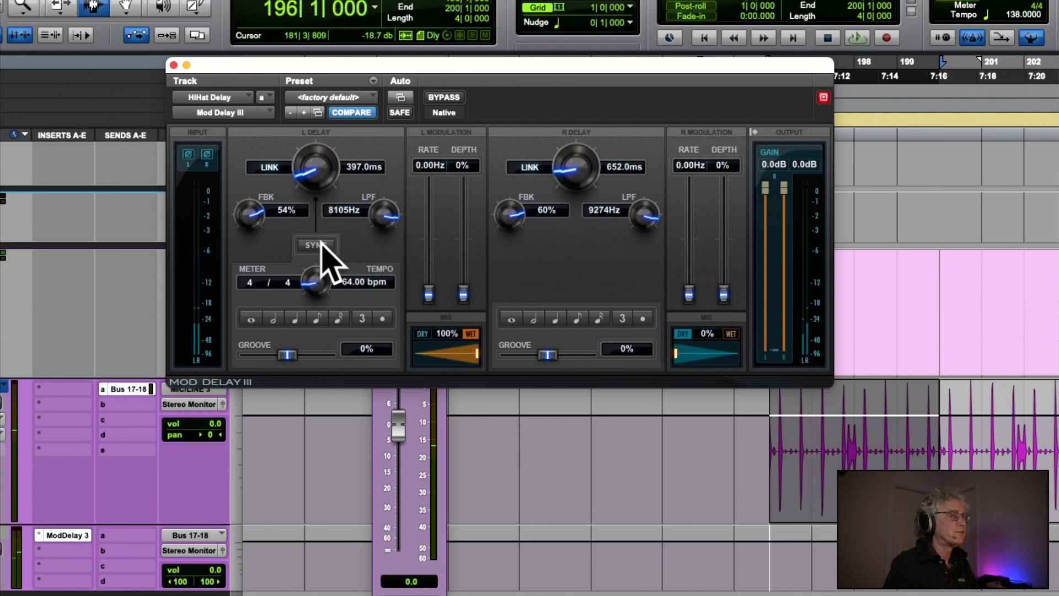
- Sync the left delay to the session tempo with a dotted eighth-note value and audition the loop
click(316, 245)
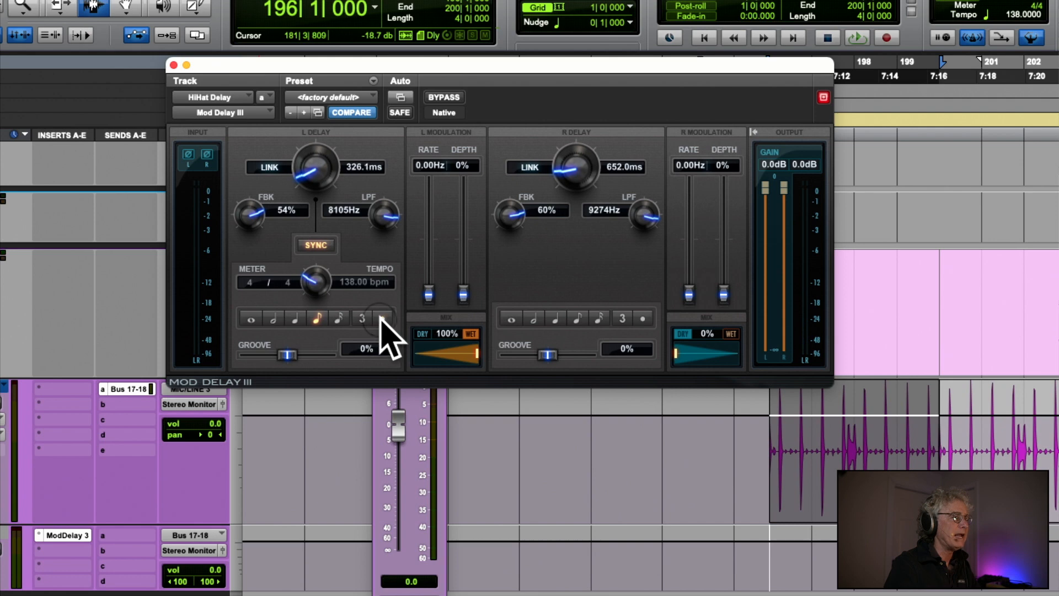
key(space)
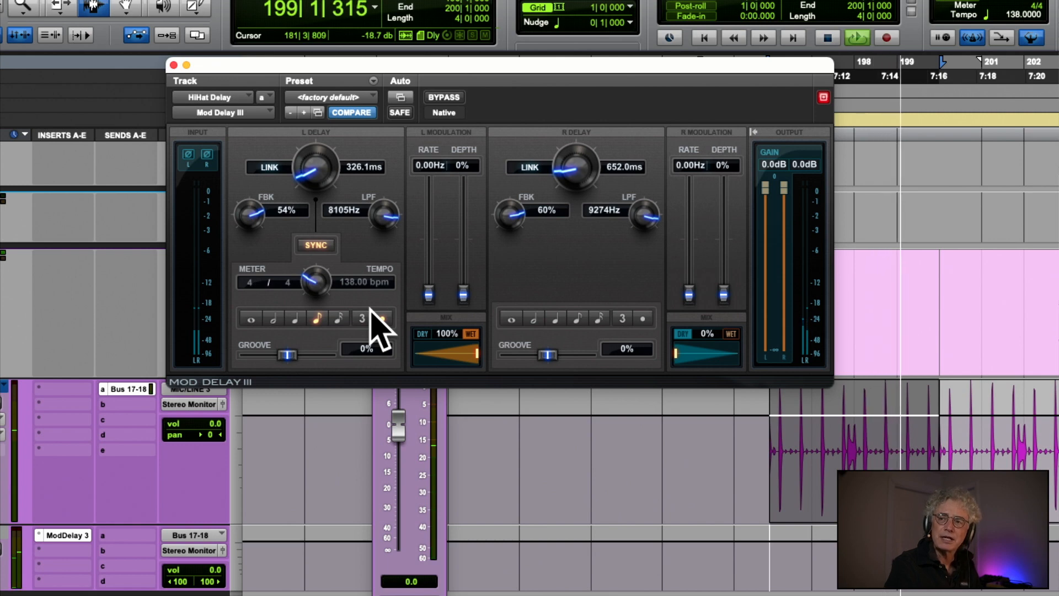
key(space)
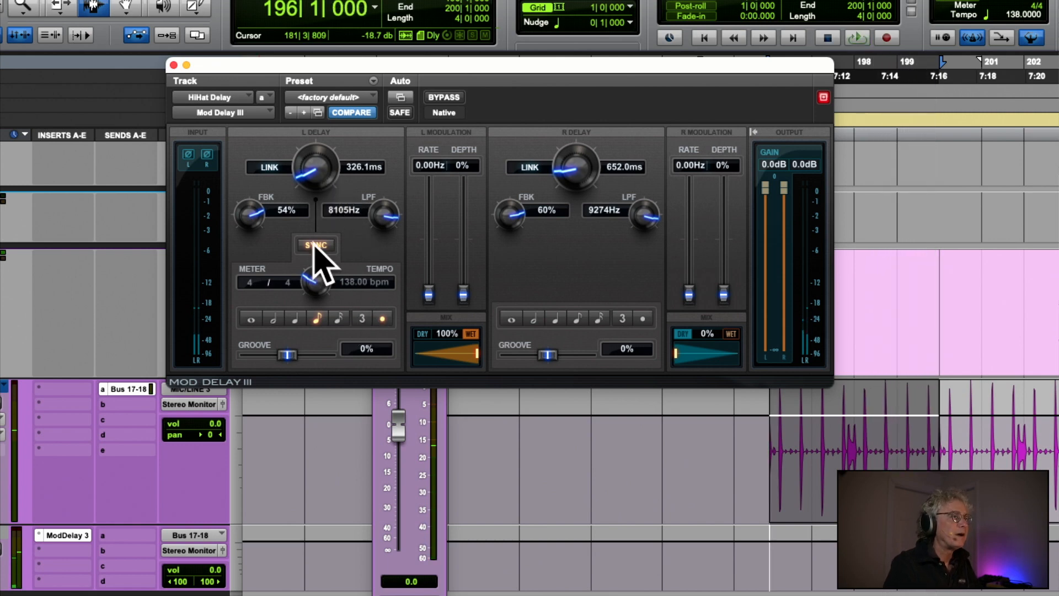
- Toggle the left delay's tempo sync, leave it off and sweep the delay time freely
click(329, 249)
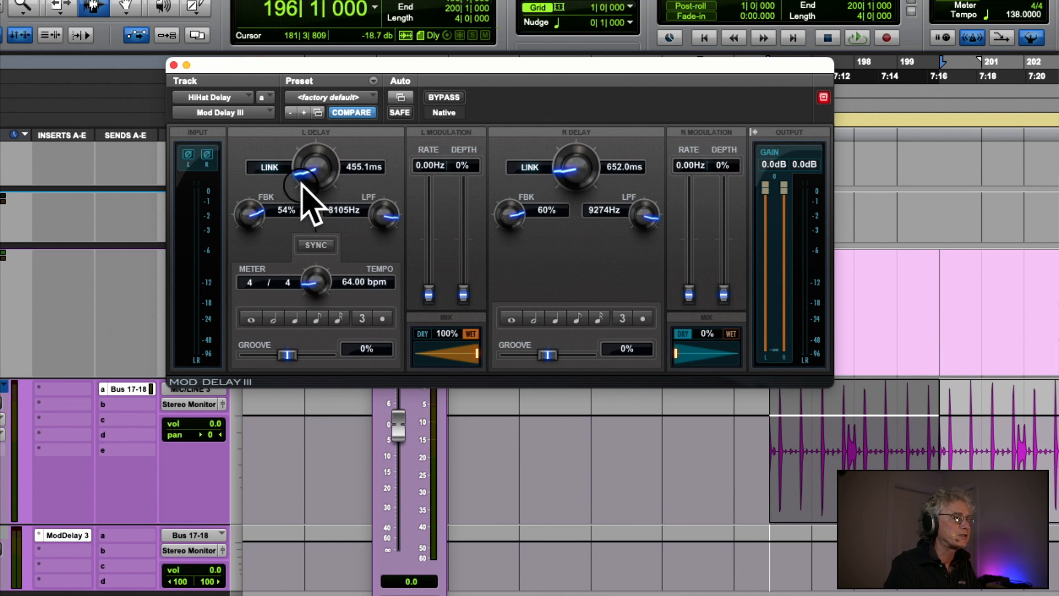
click(314, 246)
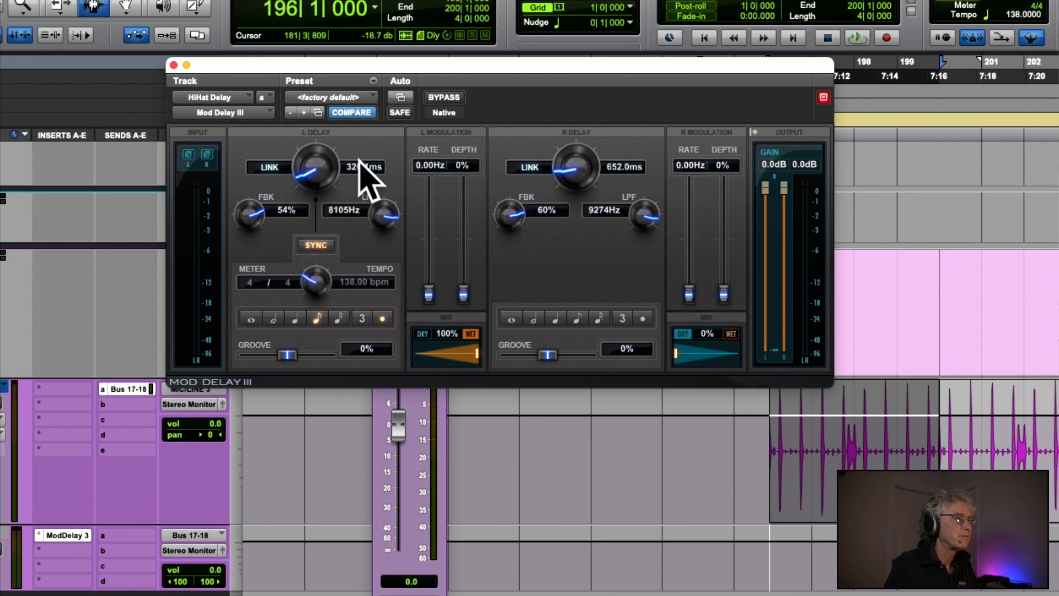
click(314, 247)
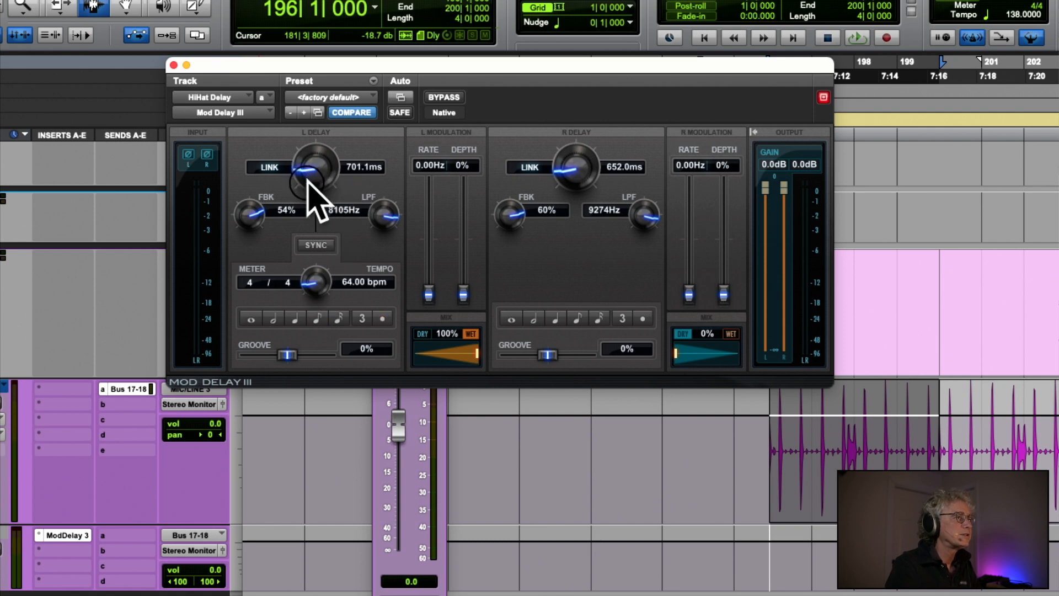
drag(309, 182, 355, 177)
- Set the left delay time manually to 326.1 ms and audition the loop
click(350, 165)
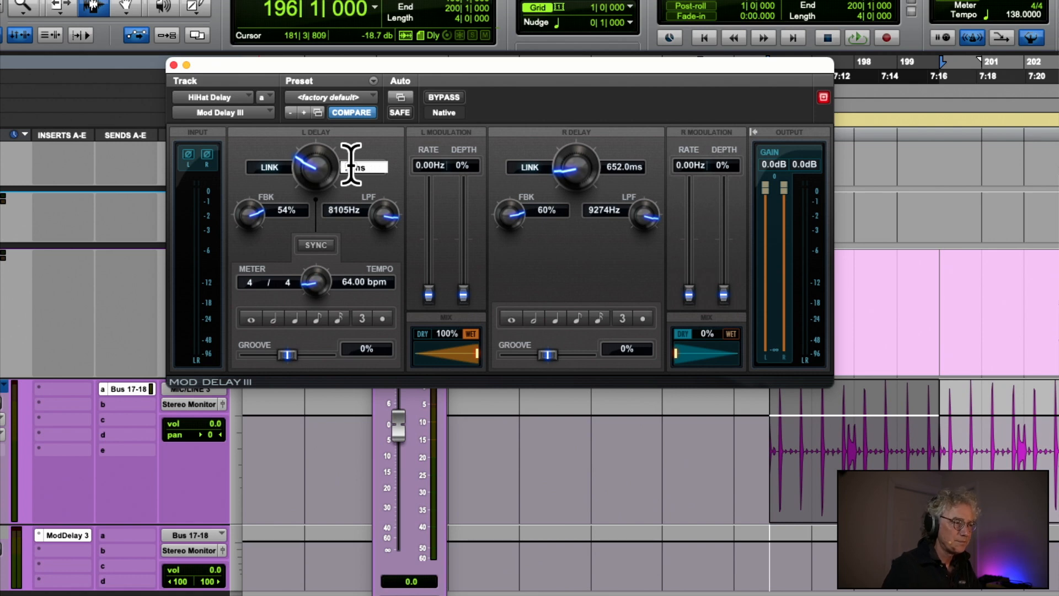
key(Return)
key(space)
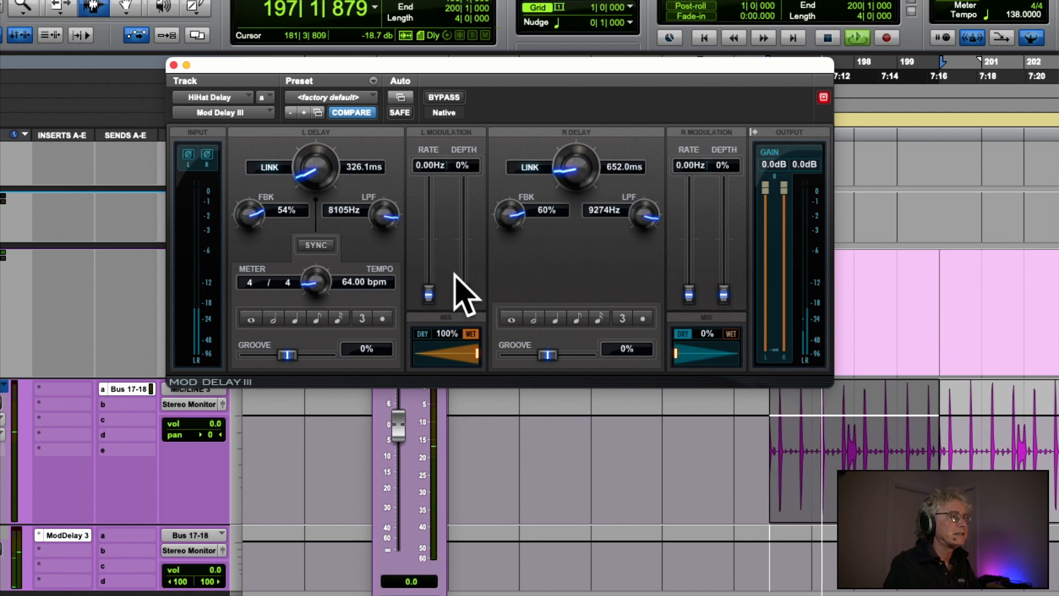
key(space)
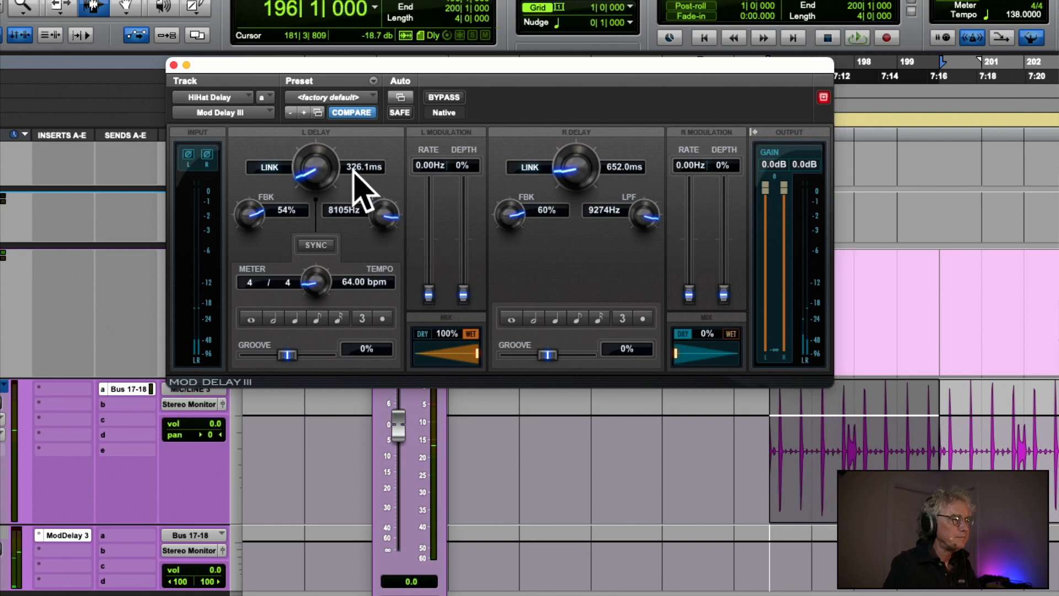
- Set the left delay time to 360 ms and audition the loop
click(355, 167)
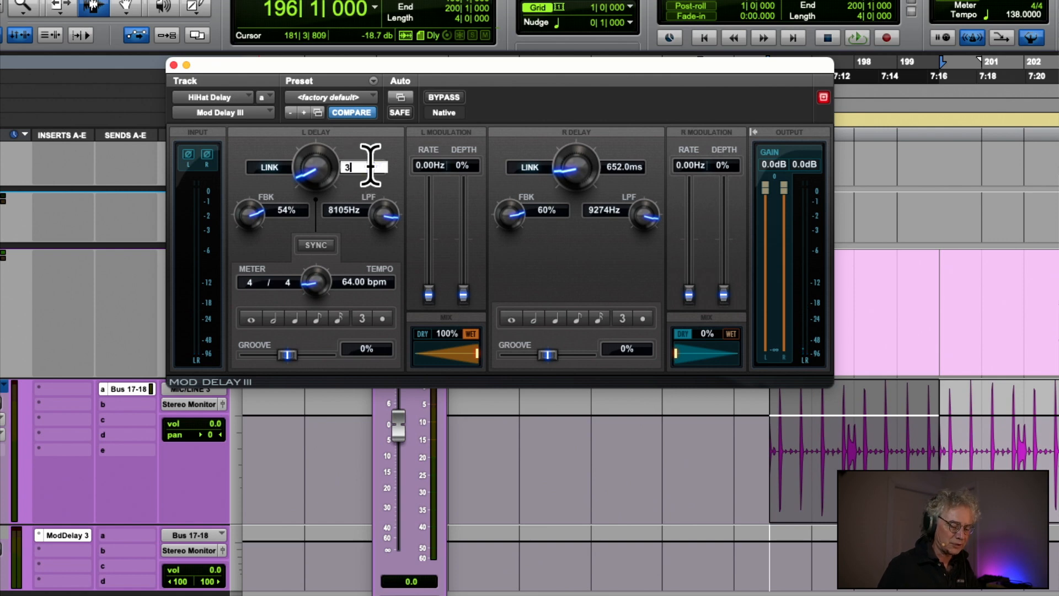
text(360)
key(Return)
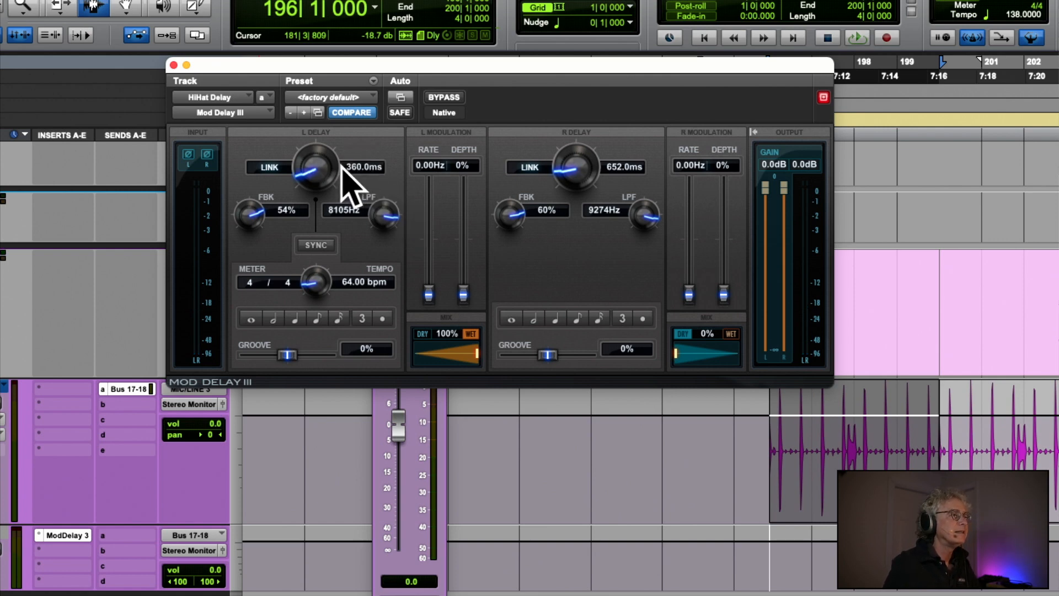
key(space)
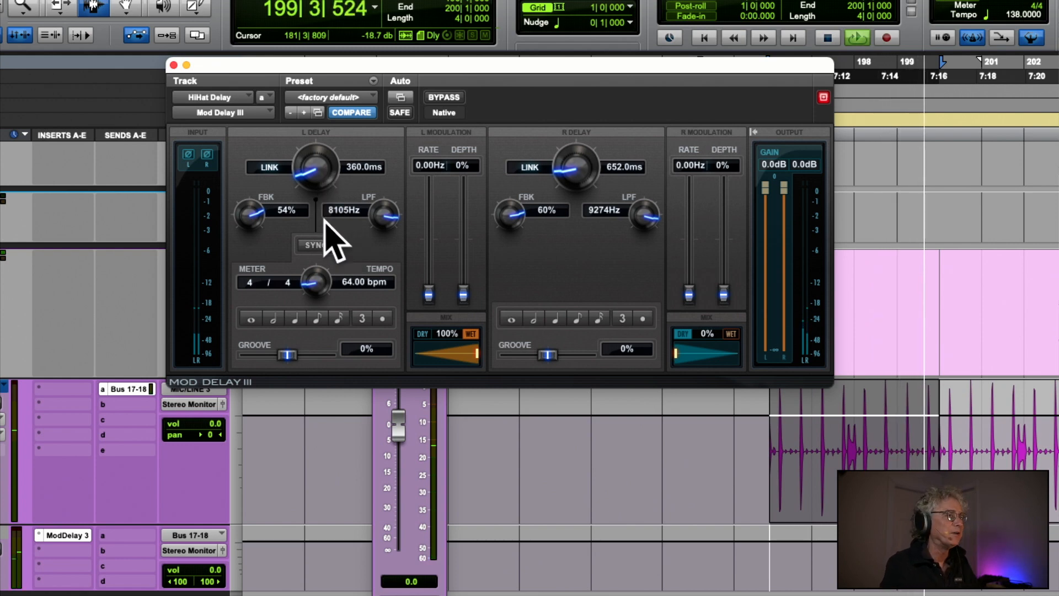
key(space)
- Turn the left delay's feedback down to -100% and audition the loop
drag(255, 226, 243, 342)
key(space)
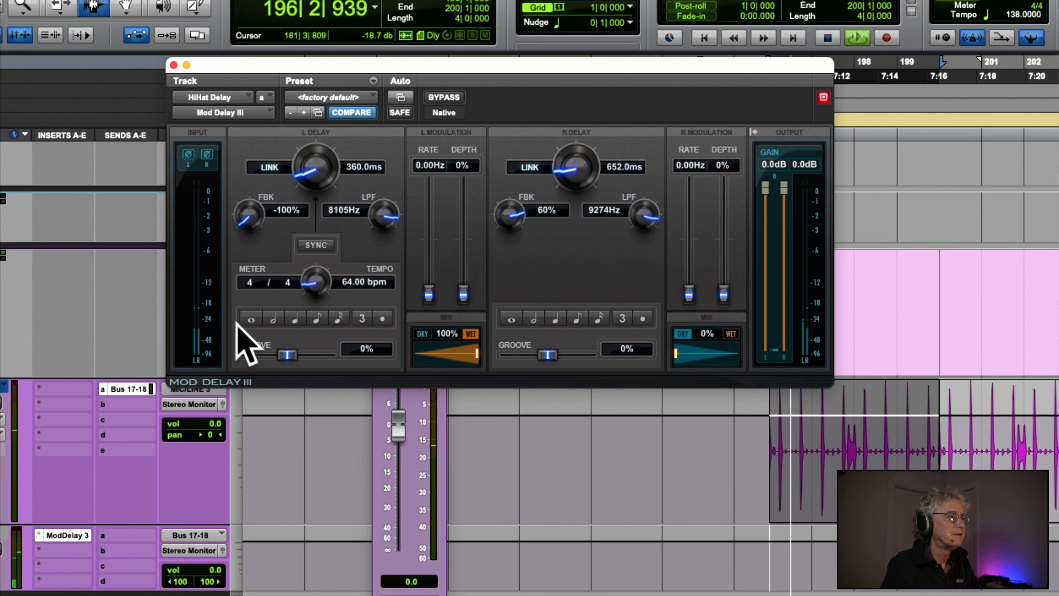
key(space)
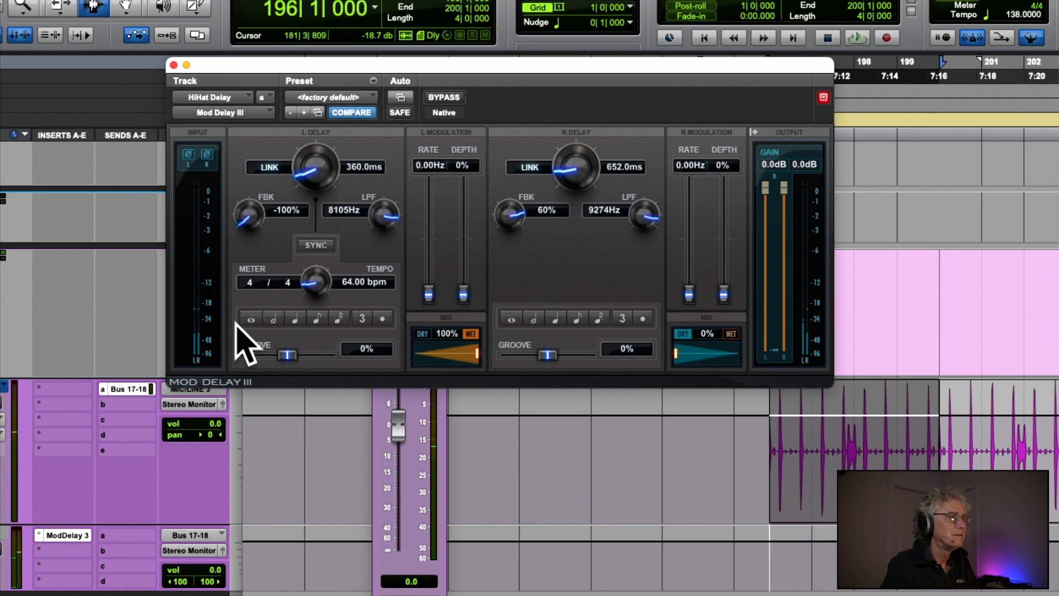
- Set the left delay's feedback to 0% during playback and replay the loop to hear the single repeat
key(space)
click(287, 210)
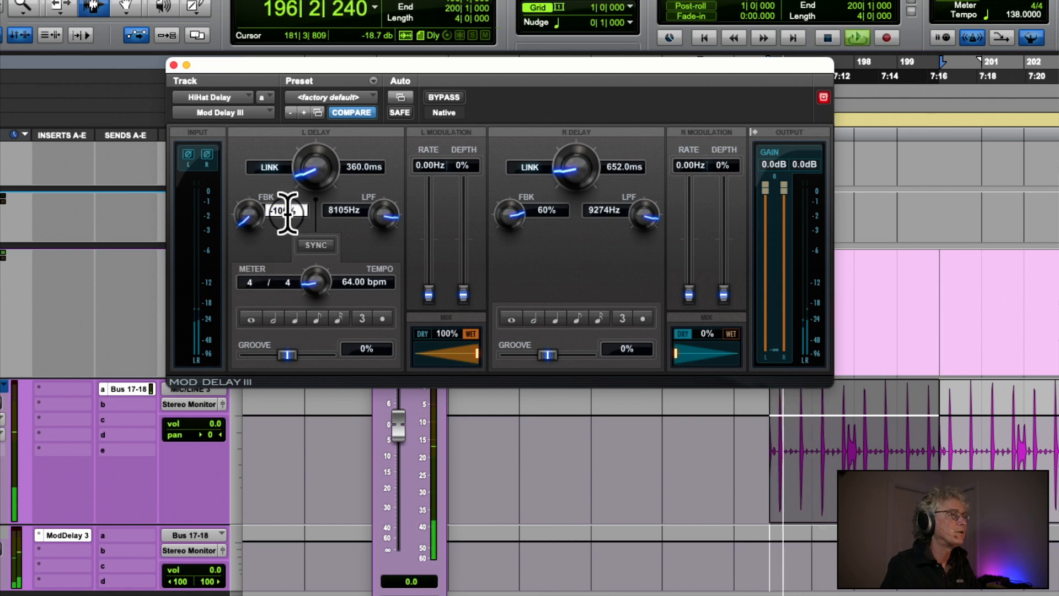
text(-0)
key(Return)
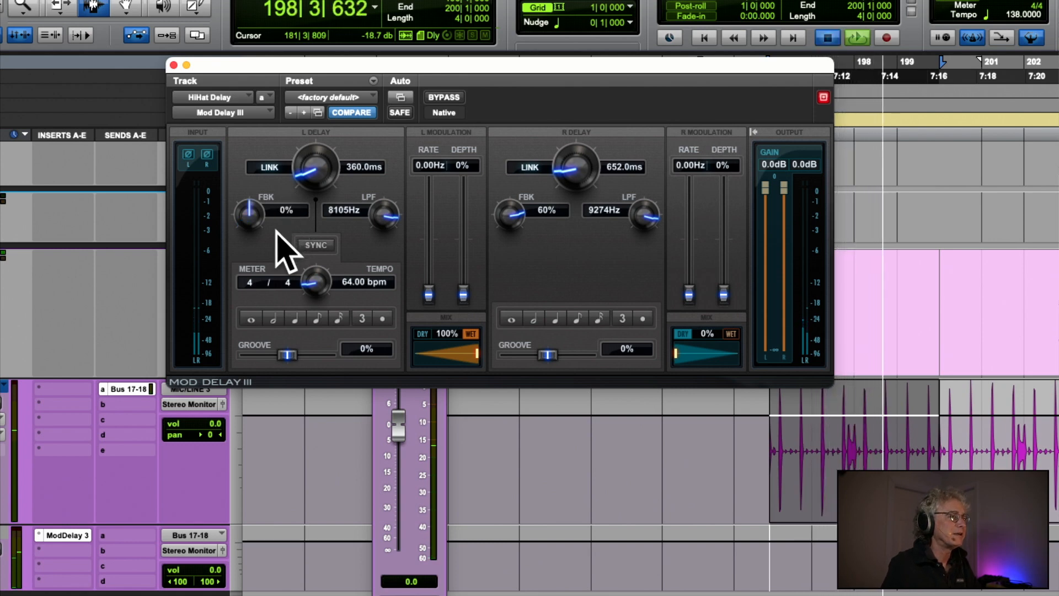
key(space)
key(space)
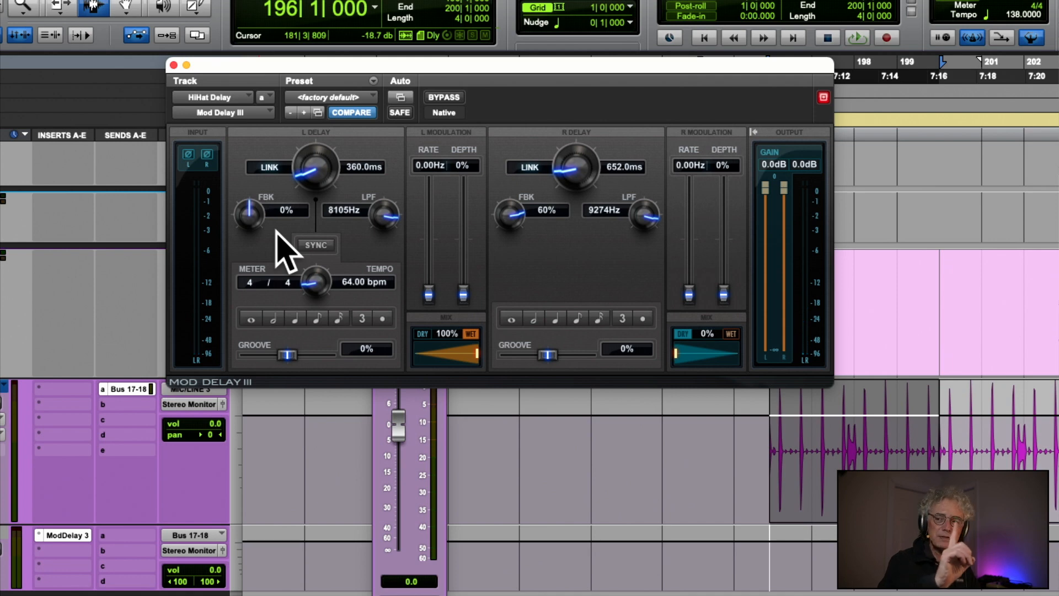
key(space)
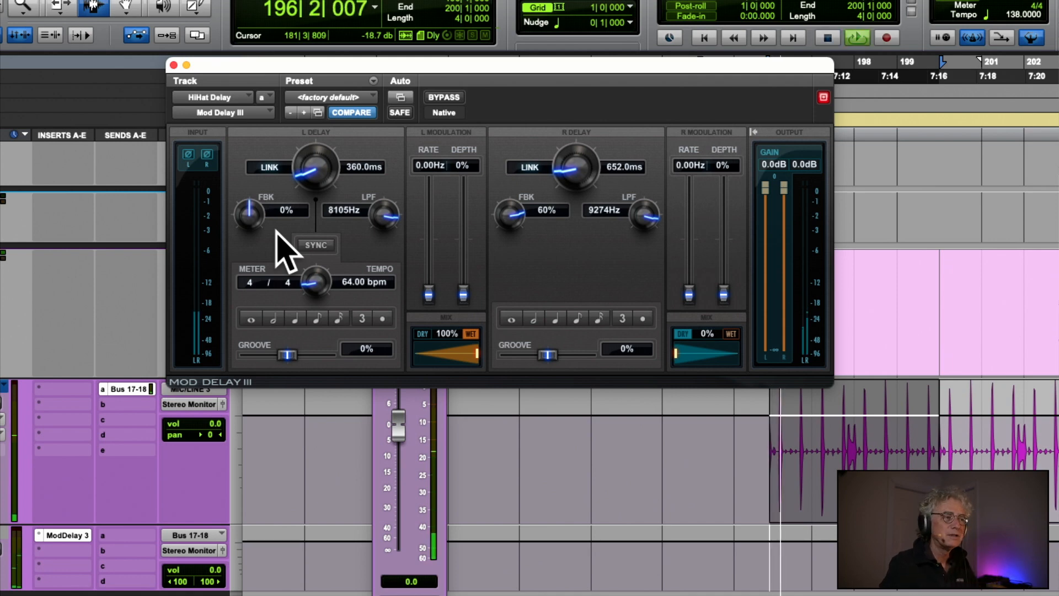
key(space)
- Set the left delay's feedback to 20% and audition the loop
click(280, 211)
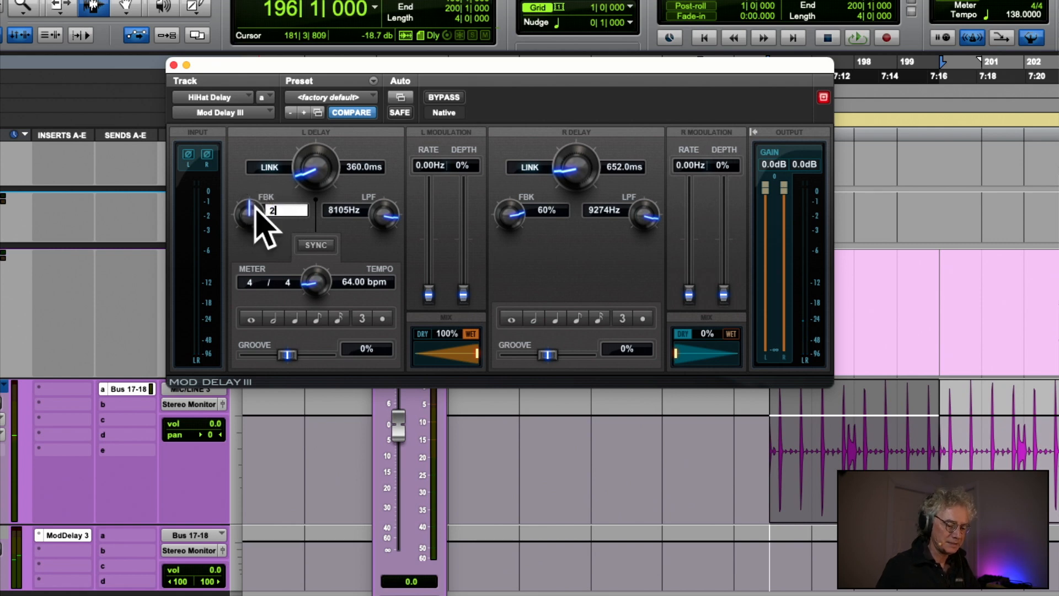
key(space)
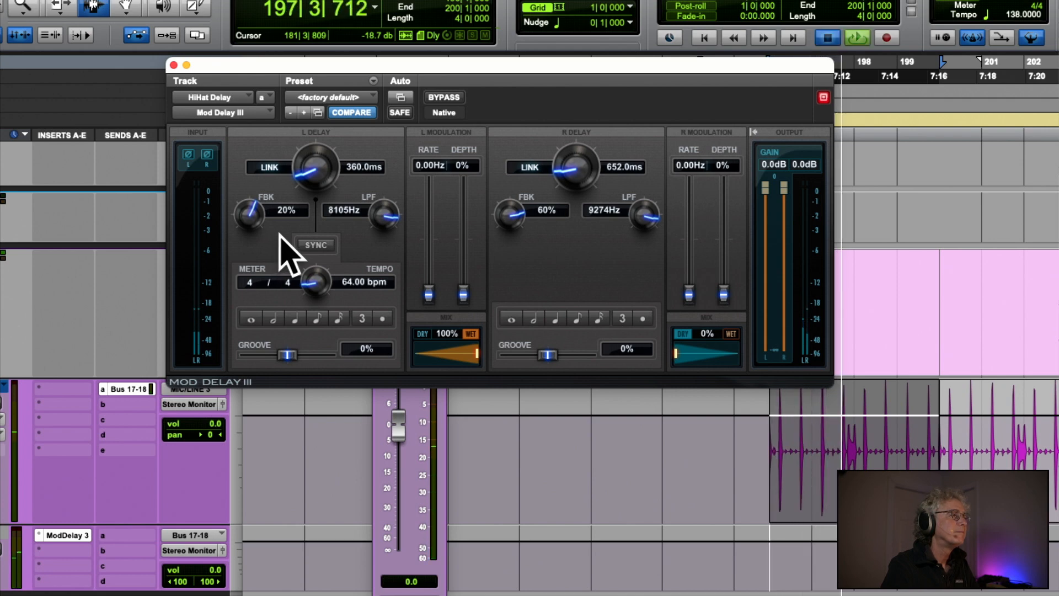
key(space)
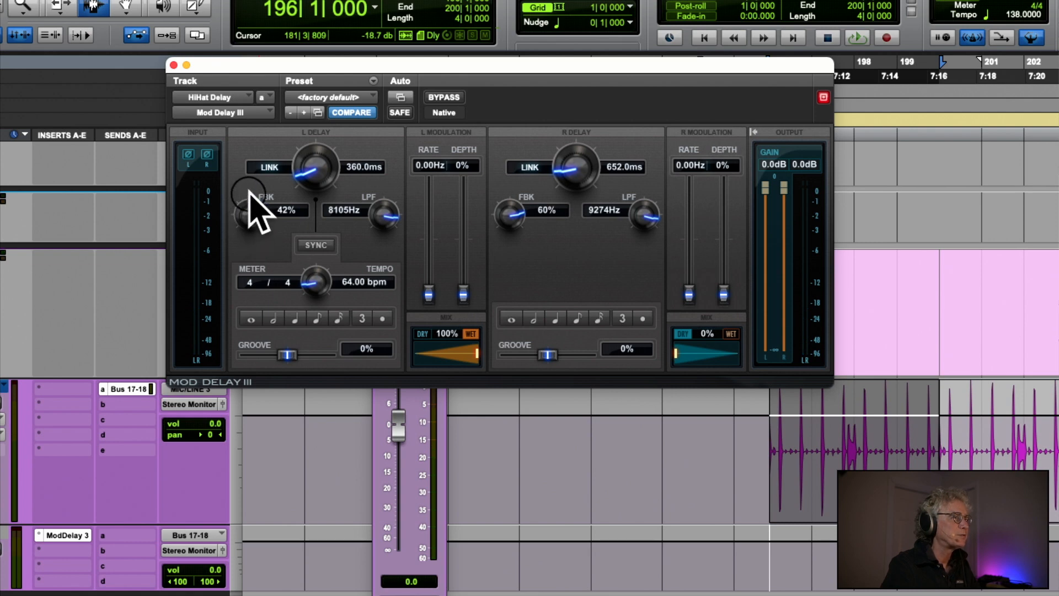
- Raise the left delay's feedback to 43% and audition the loop
drag(250, 191, 249, 190)
key(space)
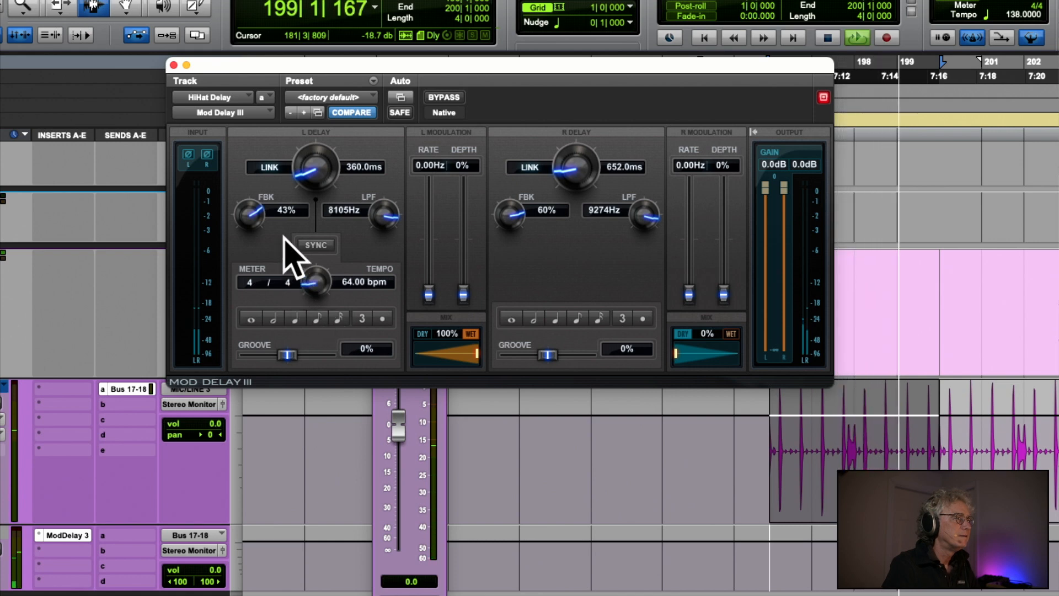
key(space)
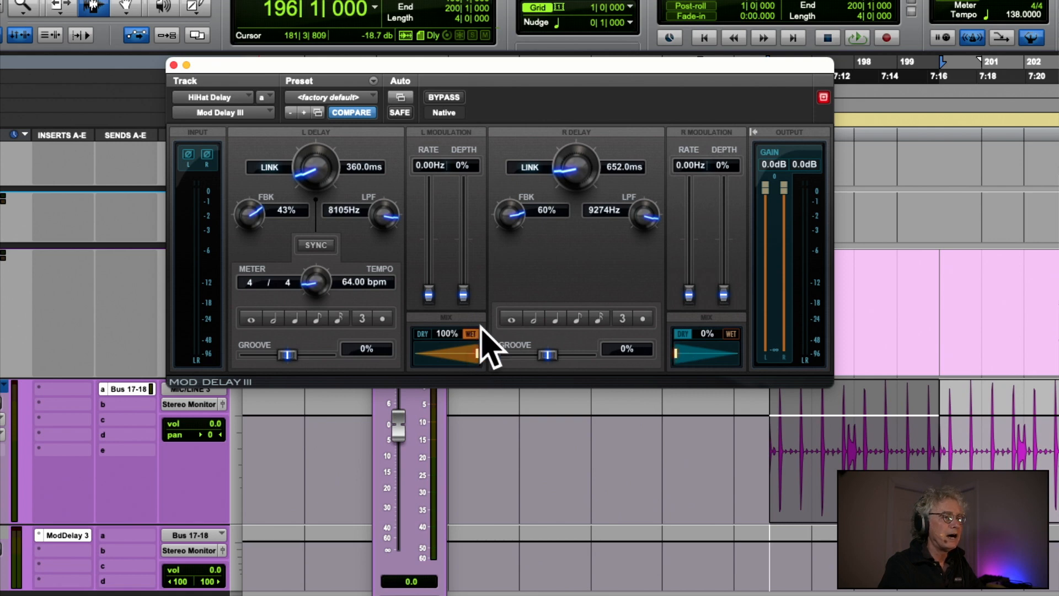
- Isolate the right delay with the left mix at 0% and right at 100%, and return the left mix to 100%
click(420, 335)
click(731, 335)
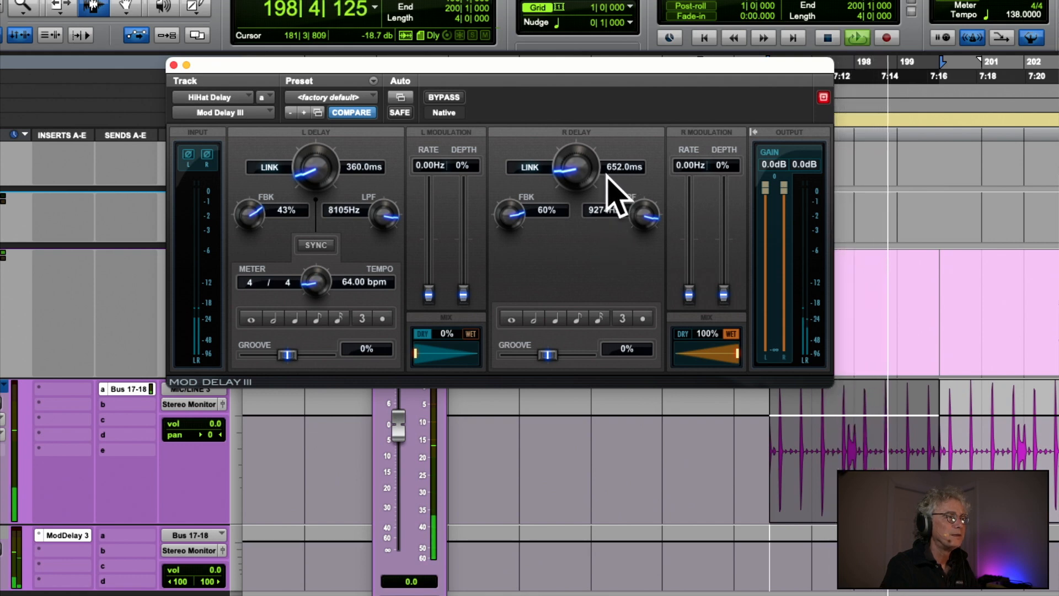
click(472, 334)
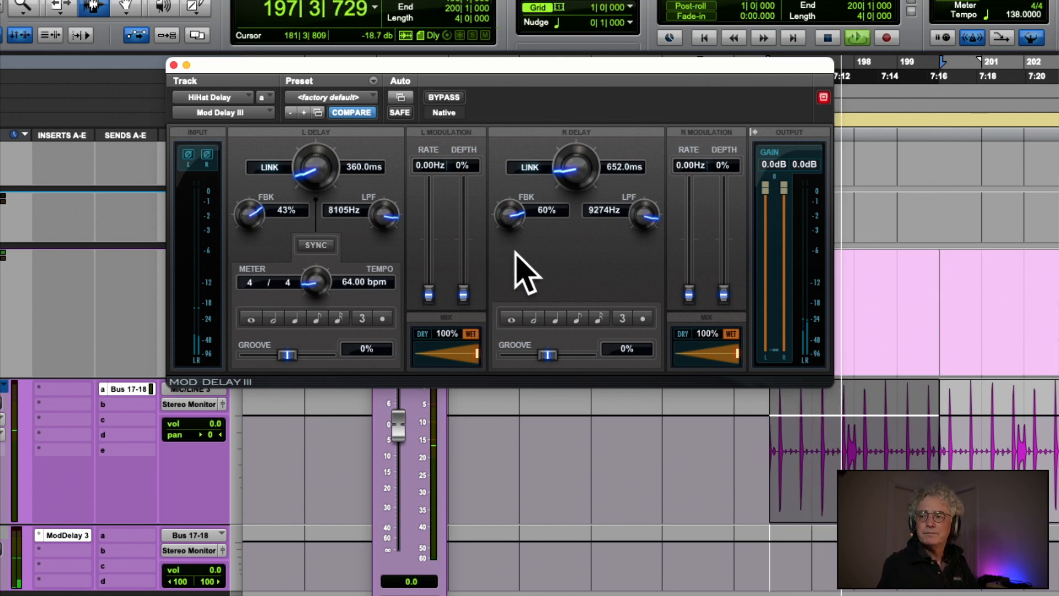
- Stop playback and inspect the Bus 17-18 send fader of the HH_138BPM01 track, closing its window again
key(space)
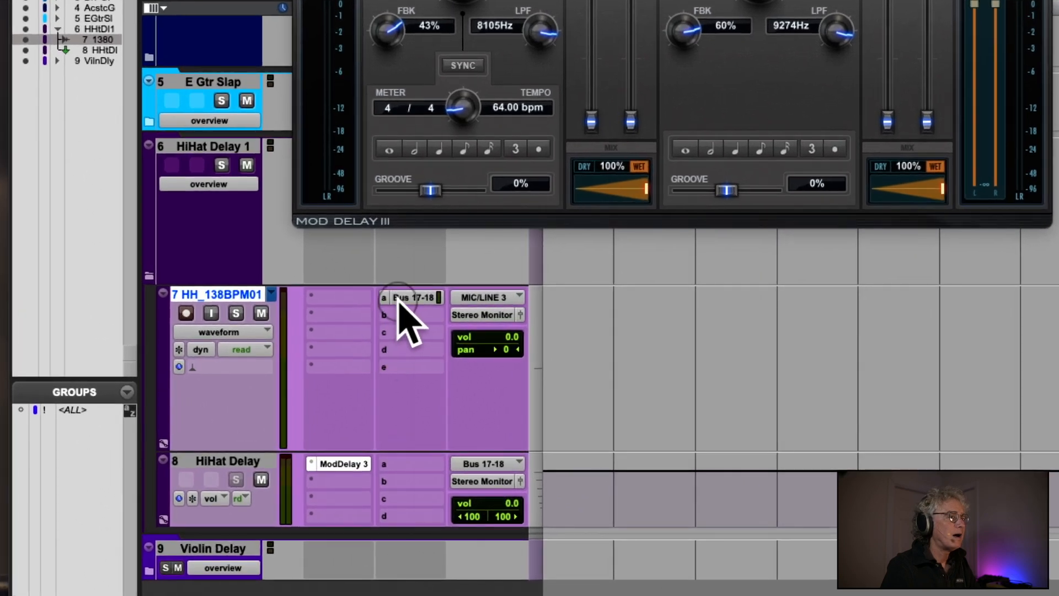
click(398, 299)
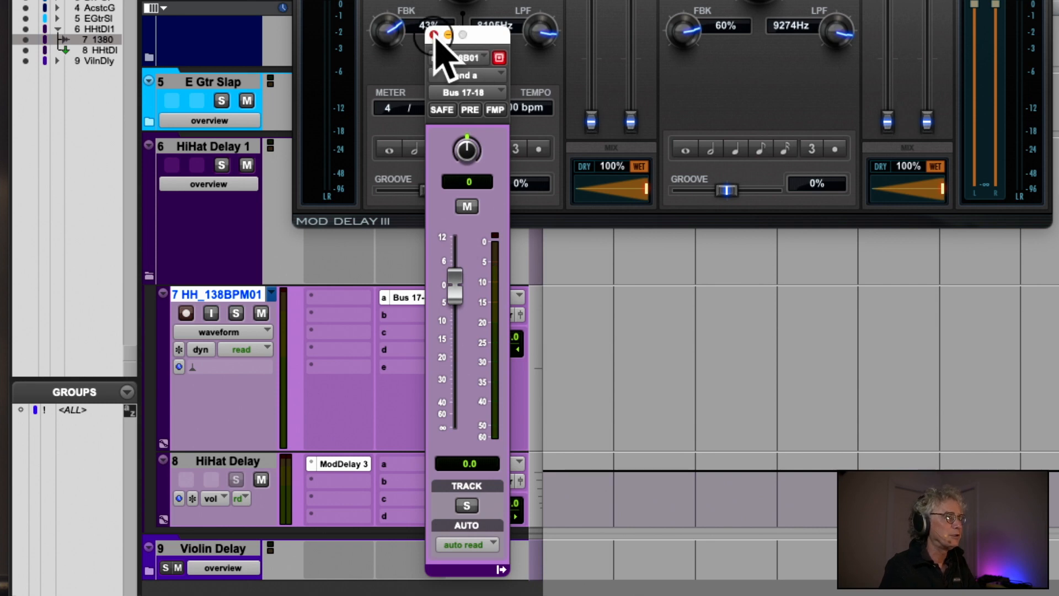
click(433, 35)
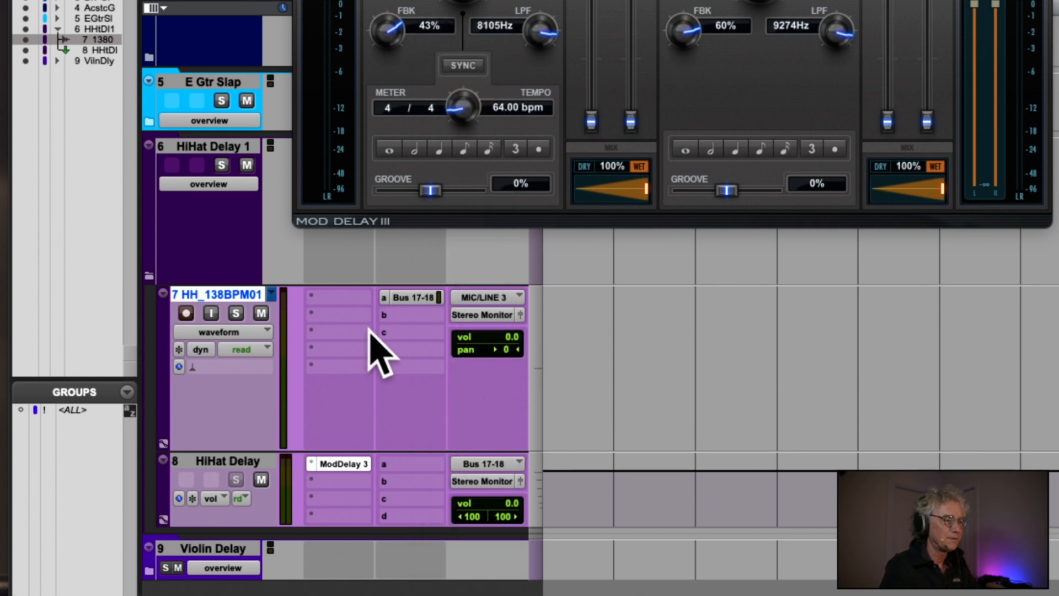
- Switch the HH_138BPM01 track view to the level automation of send a, Bus 17-18
click(250, 336)
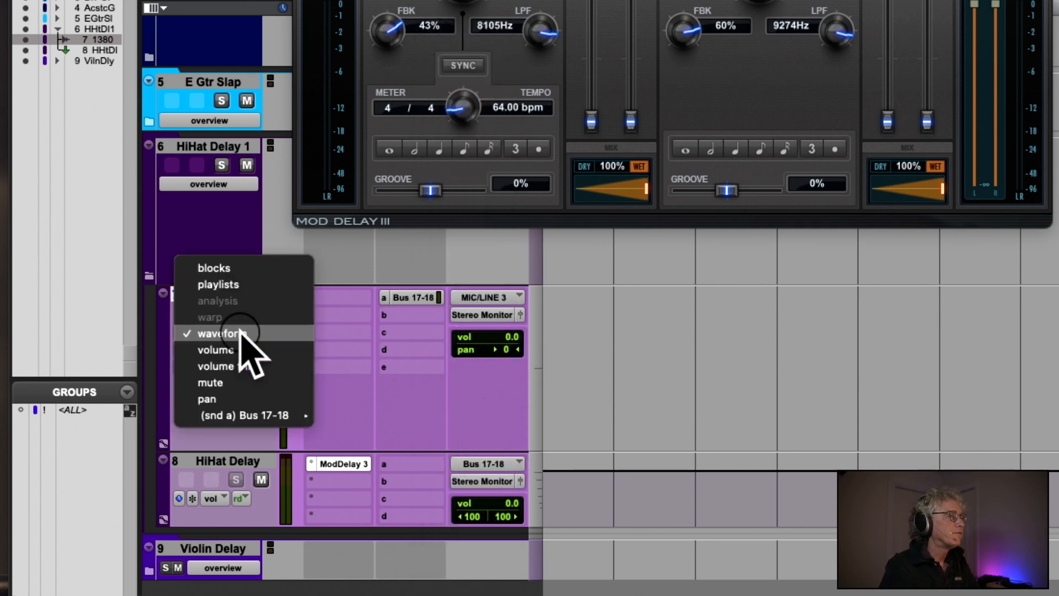
click(265, 412)
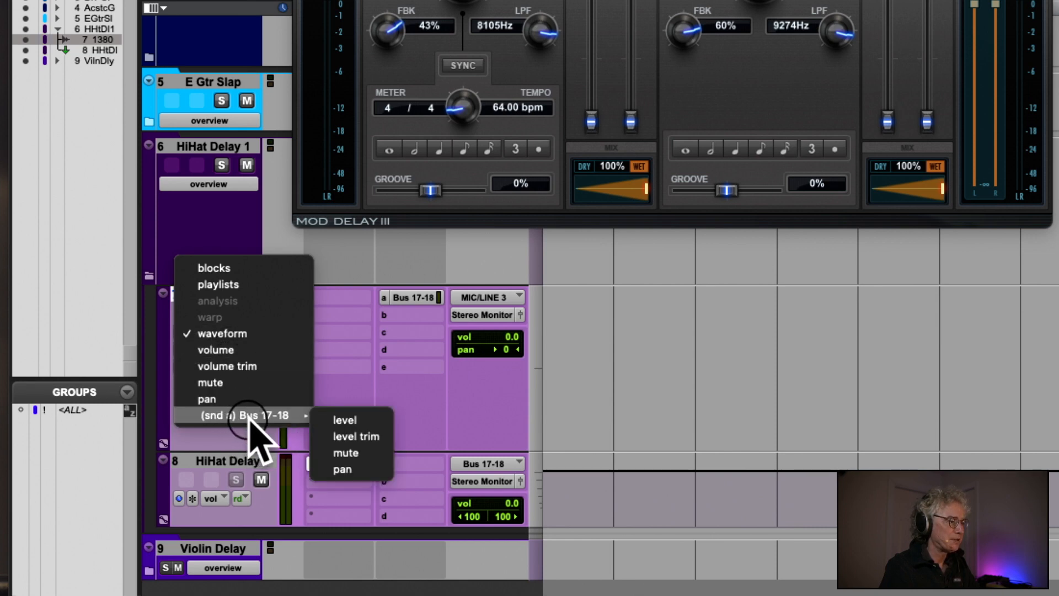
mouse_move(298, 416)
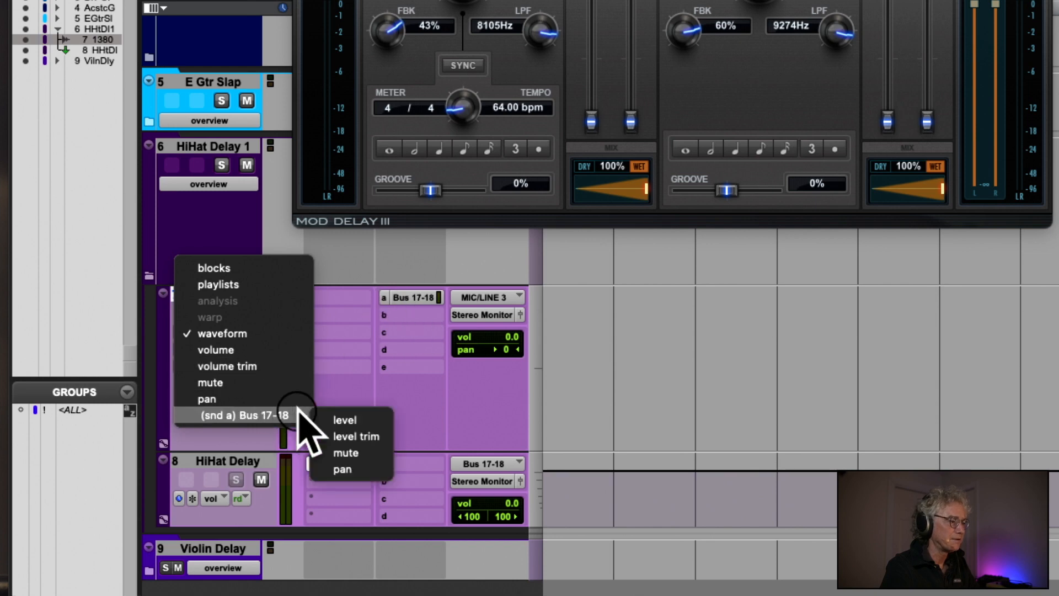
click(343, 420)
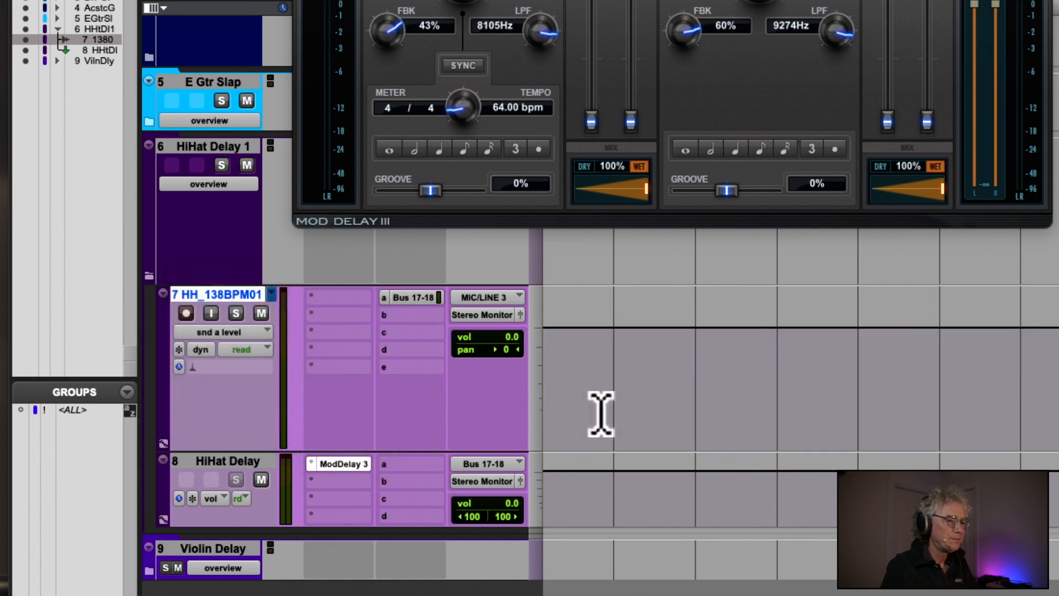
- Close the Mod Delay III window and lower the HH_138BPM01 send-level automation line to about -111 dB with the Grabber tool
scroll(594, 351, down, 5)
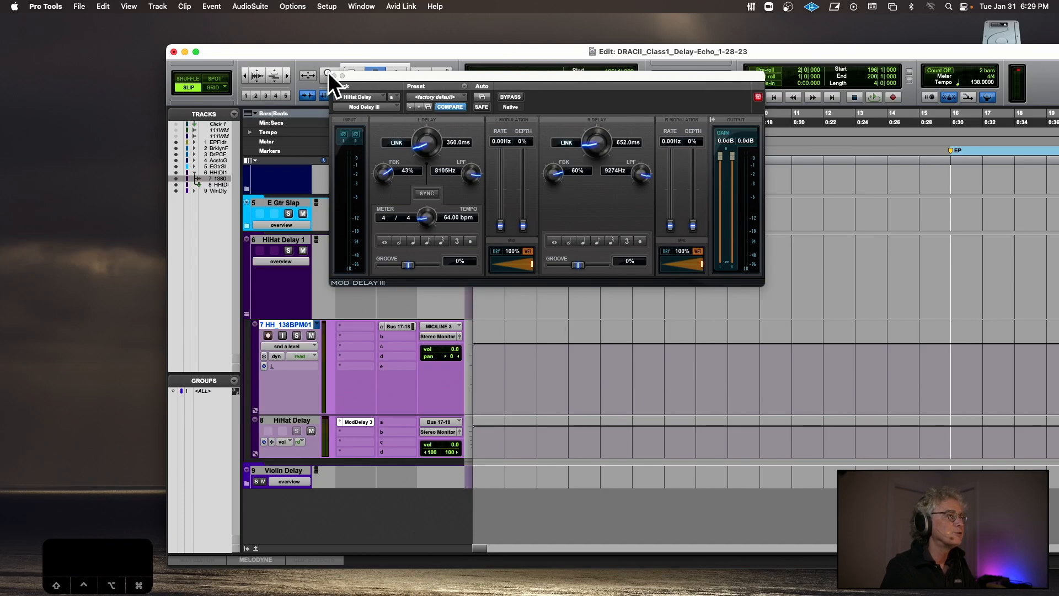
click(334, 75)
click(396, 75)
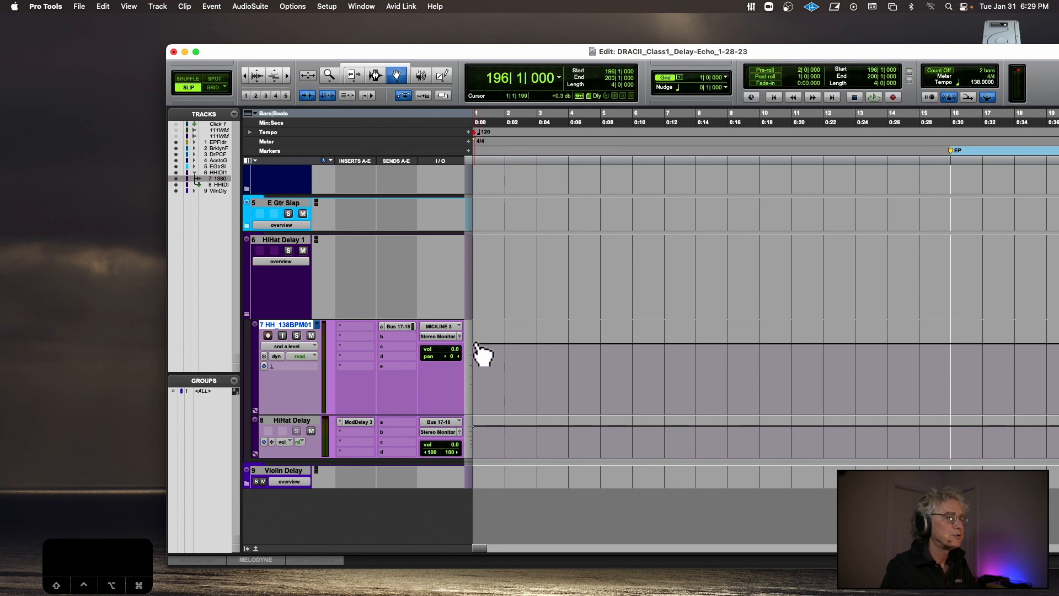
drag(476, 343, 466, 433)
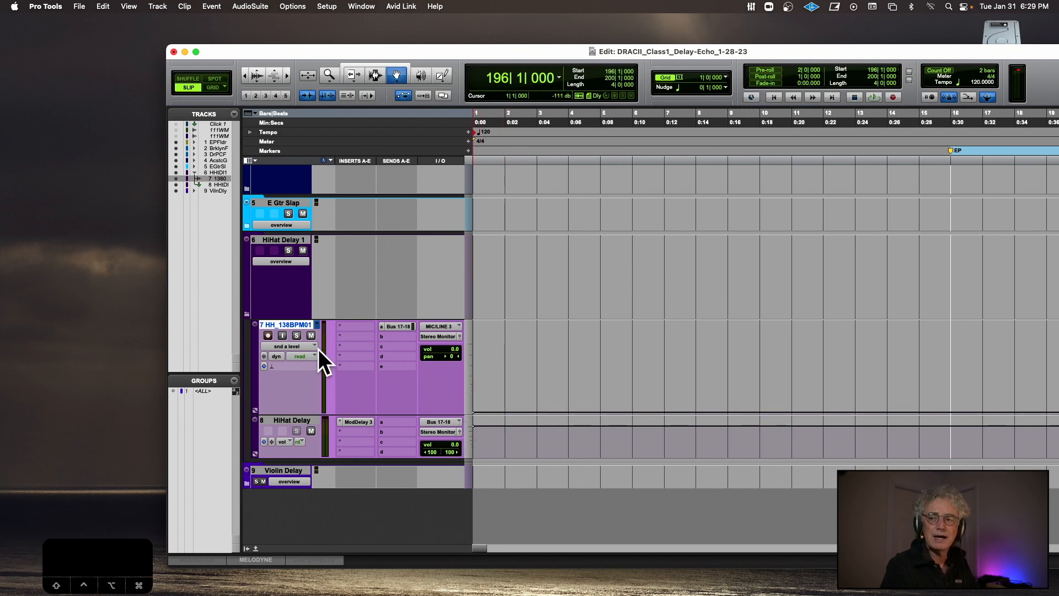
- Open the Bus 17-18 send fader window and delete the send-level automation from bar 1 to about 3|3|106
click(394, 325)
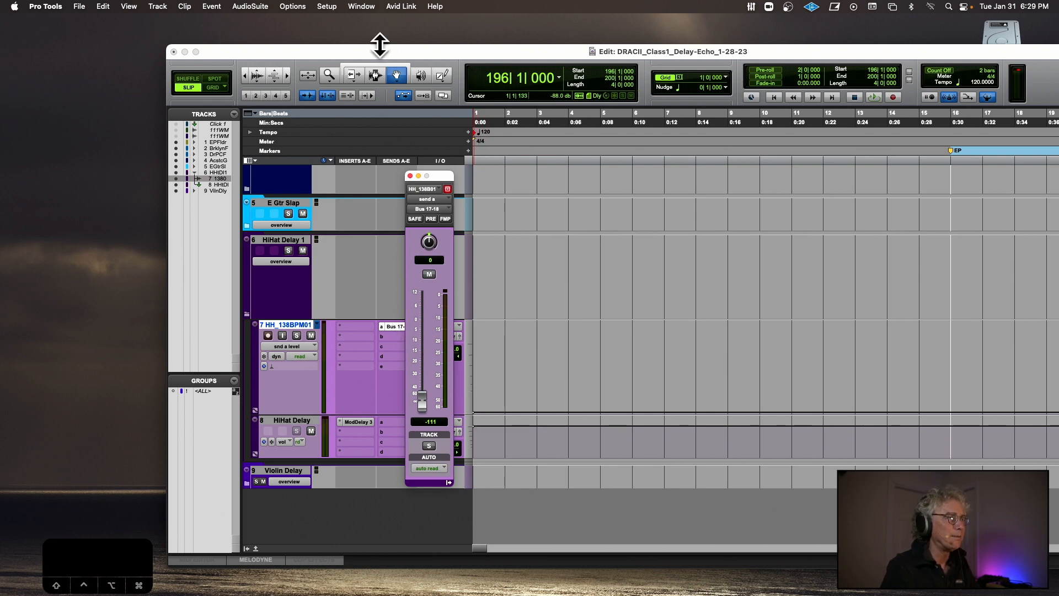
click(375, 75)
drag(553, 374, 408, 359)
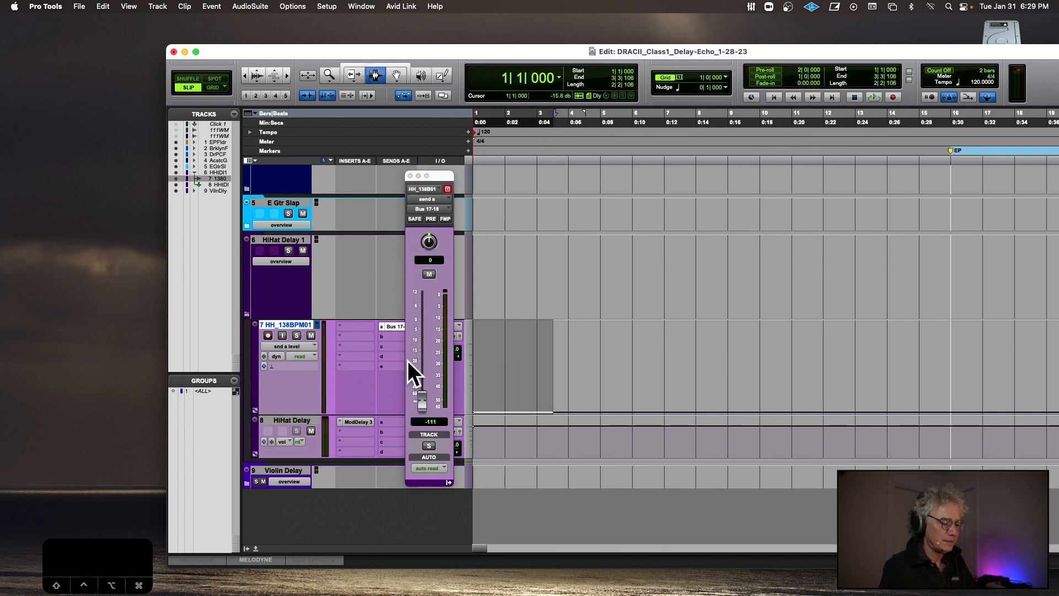
key(BackSpace)
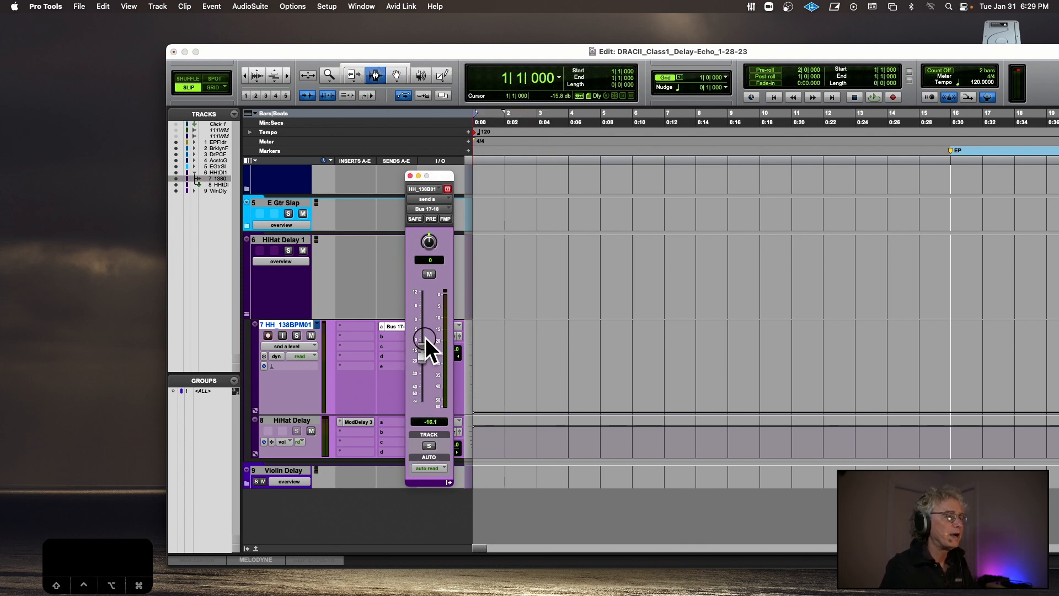
- Reset the Bus 17-18 send fader to 0.0 dB, testing a pull down to its minimum in between
alt+click(425, 312)
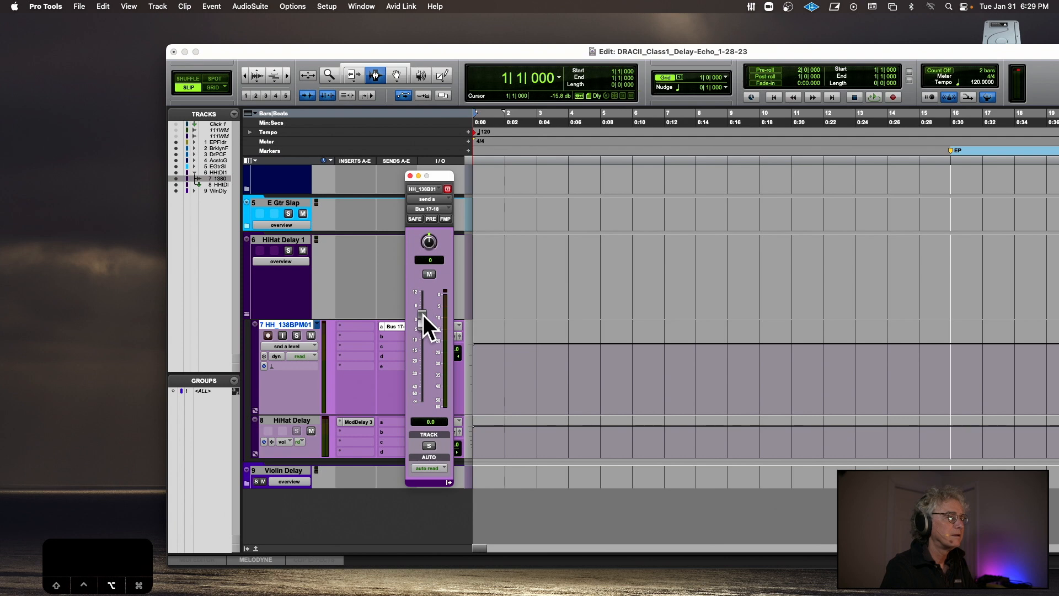
drag(422, 315, 427, 379)
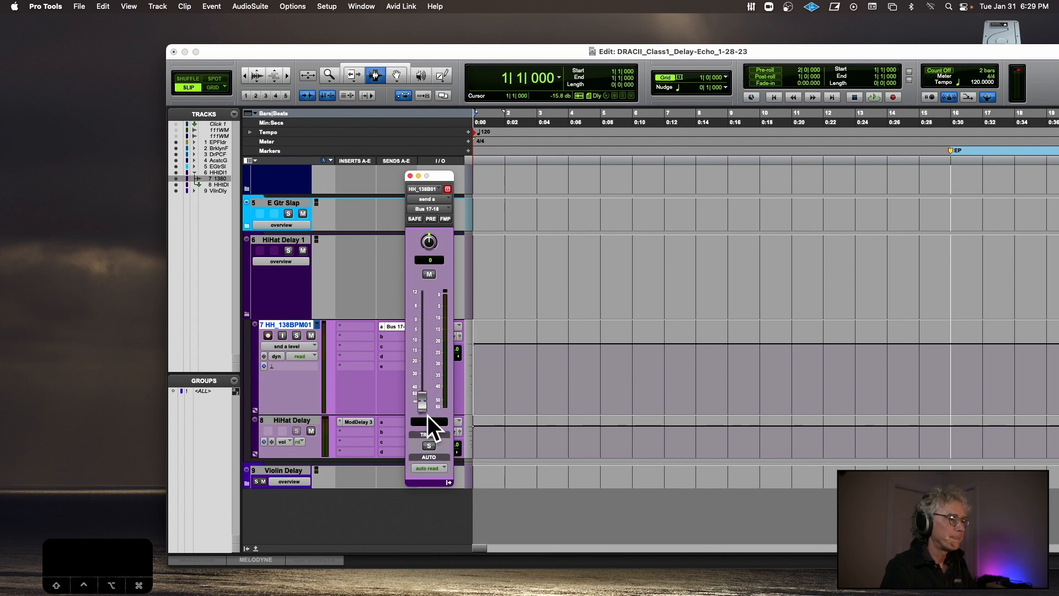
alt+click(422, 400)
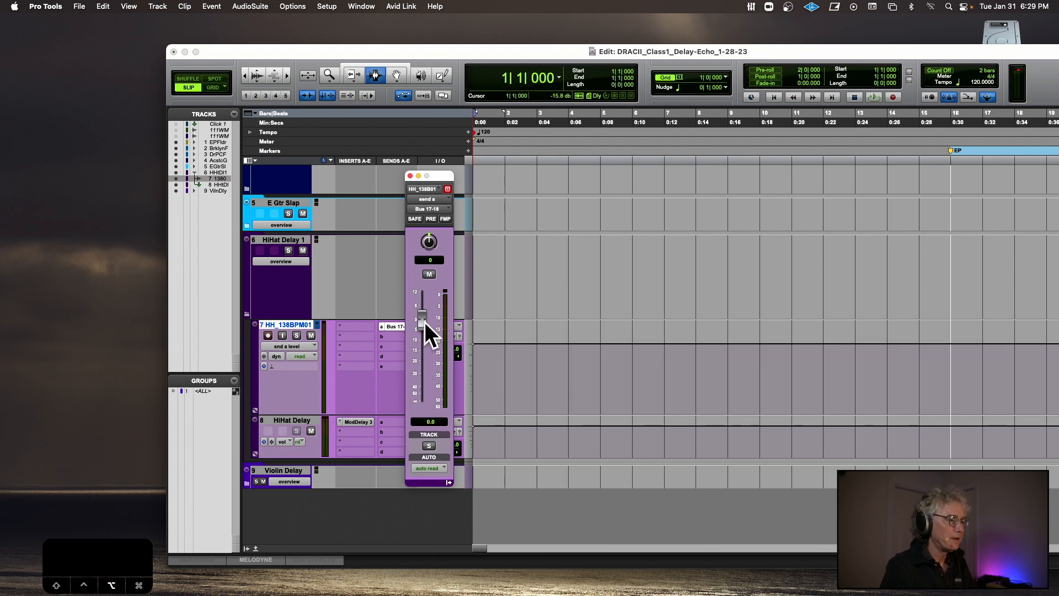
- Lower the Bus 17-18 send fader on HH_138BPM01 to minus infinity, watching the automation line at the track start
key(t)
key(t)
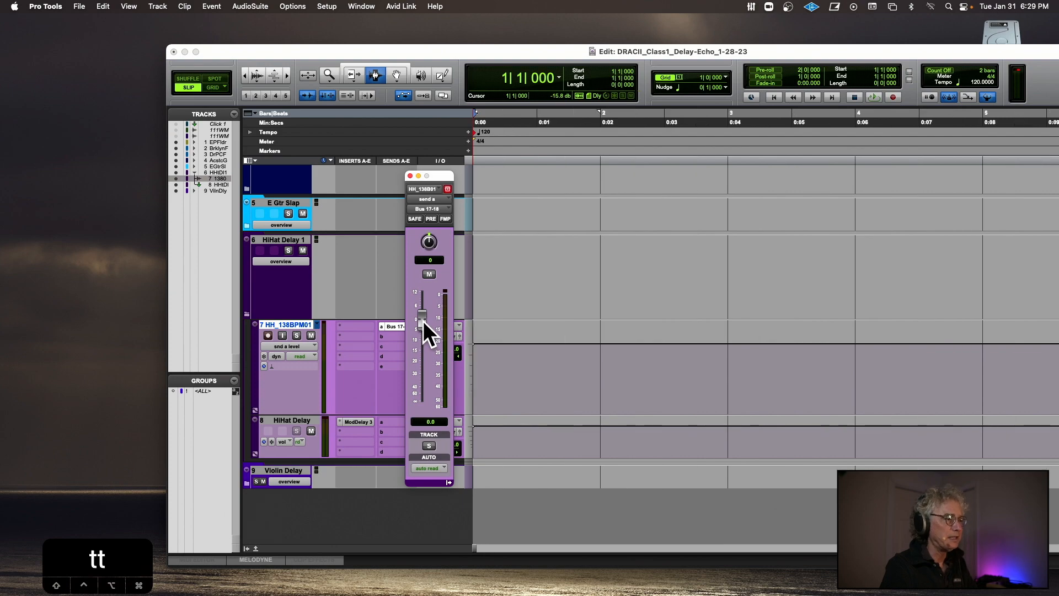
drag(423, 319, 422, 397)
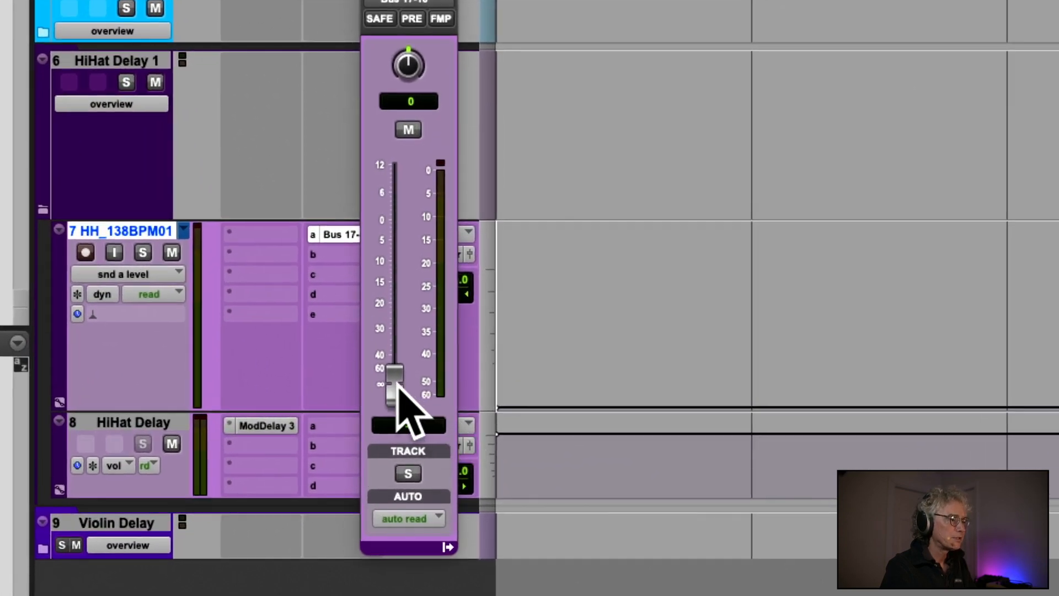
mouse_move(398, 385)
mouse_down()
mouse_move(392, 229)
mouse_move(387, 395)
mouse_move(391, 386)
mouse_up()
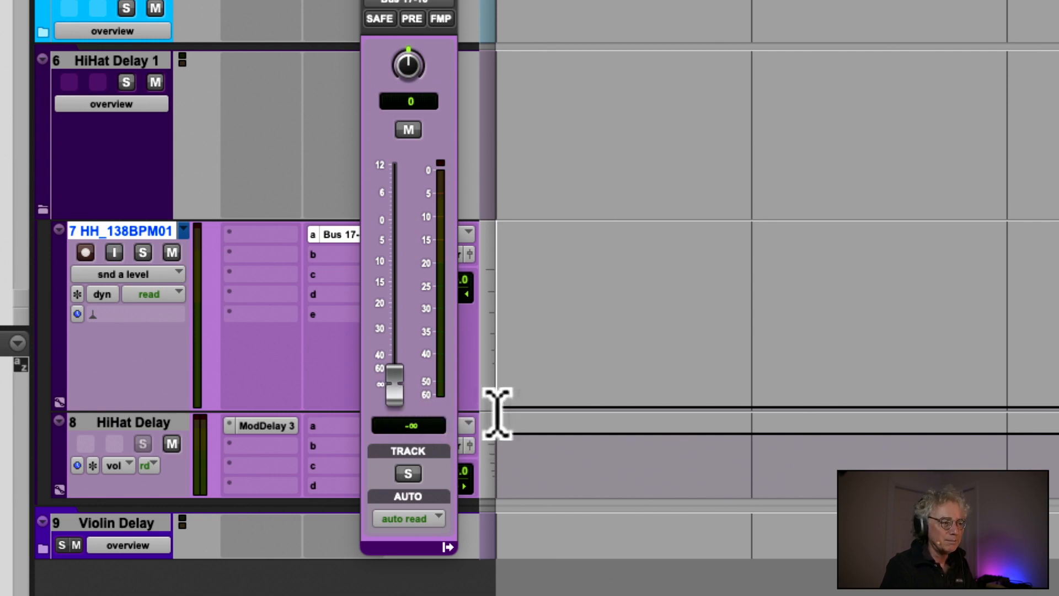
- Show HH_138BPM01 in waveform view and try pulling the Bus 17-18 send fader further down
click(146, 274)
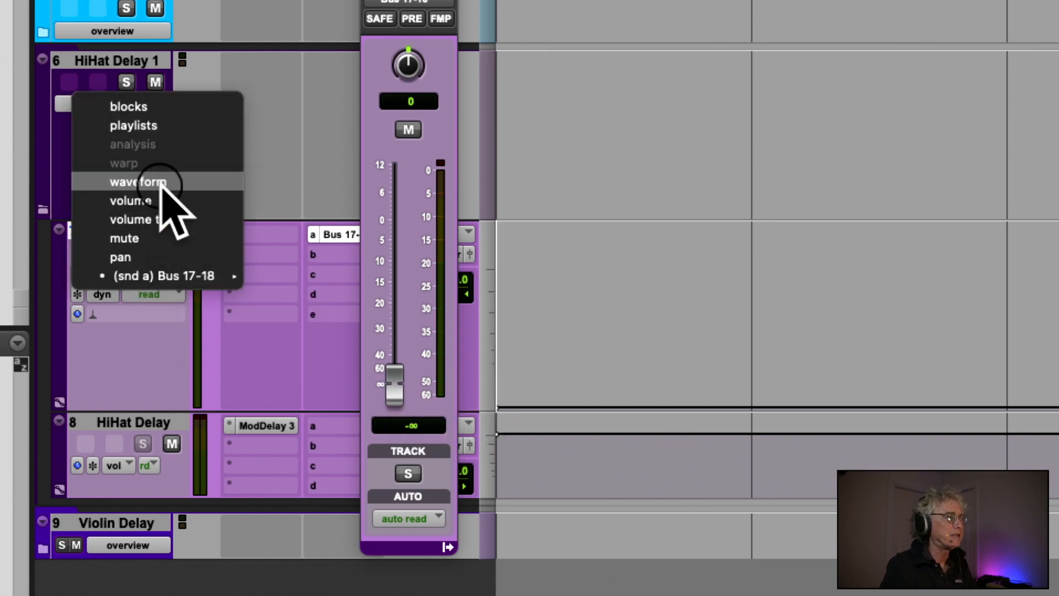
click(161, 182)
drag(403, 380, 389, 494)
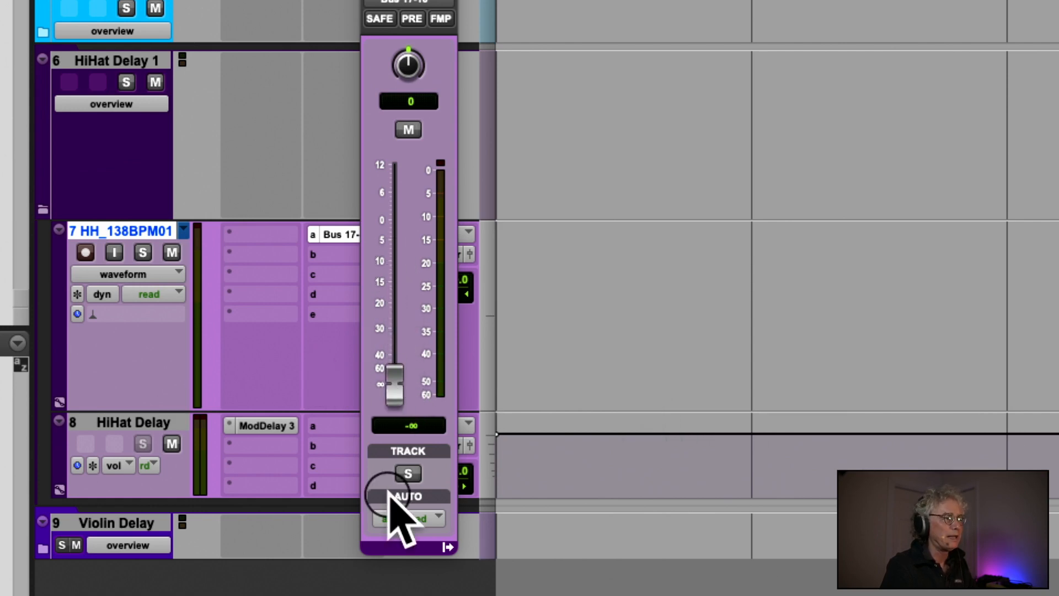
- Return HH_138BPM01 to the send a level view and raise the Bus 17-18 send fader to about -2.2 dB
click(157, 276)
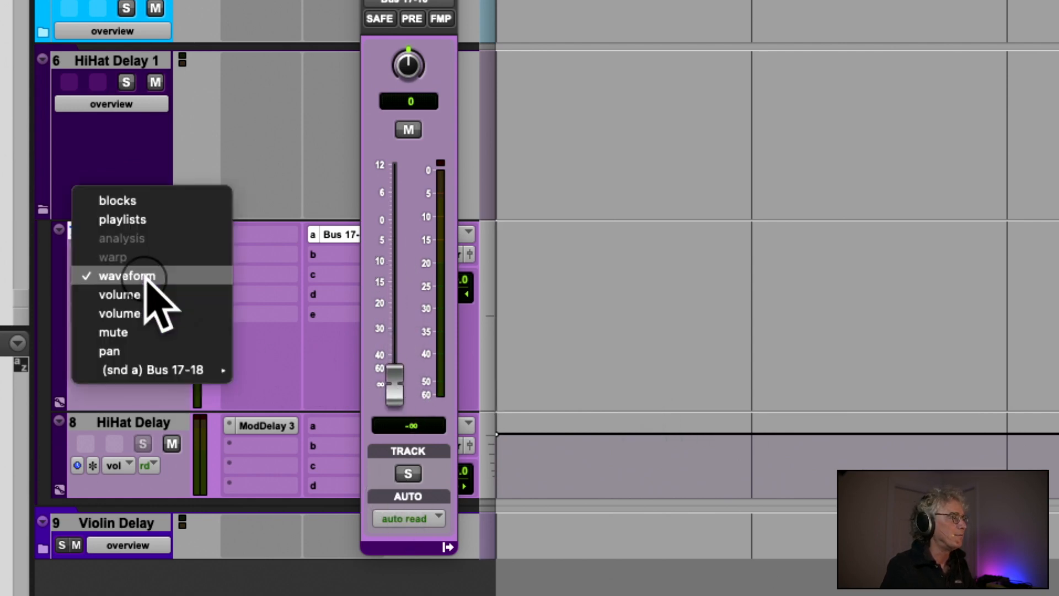
click(260, 371)
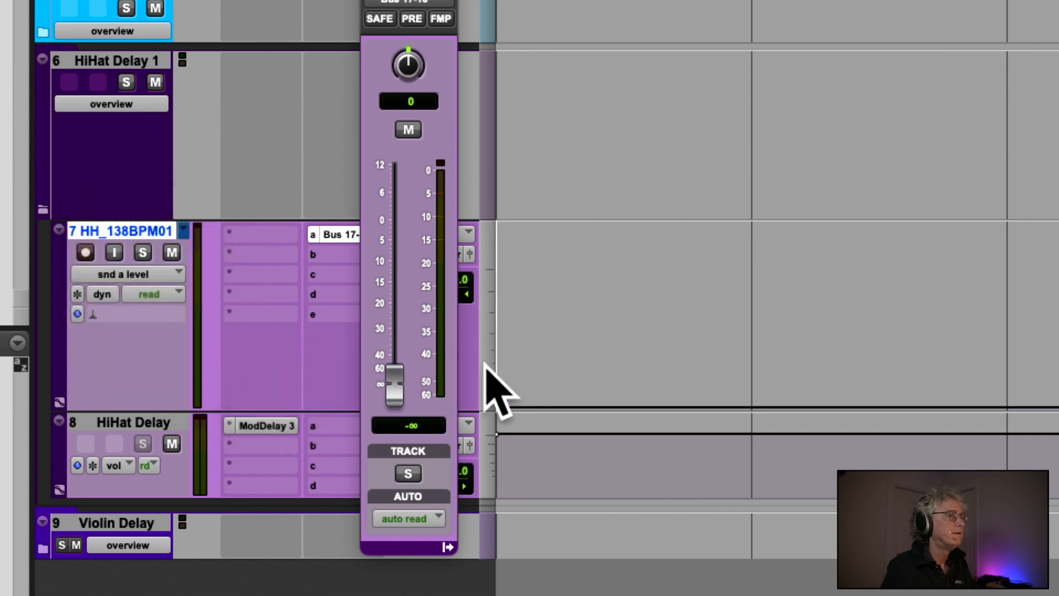
drag(395, 385, 396, 214)
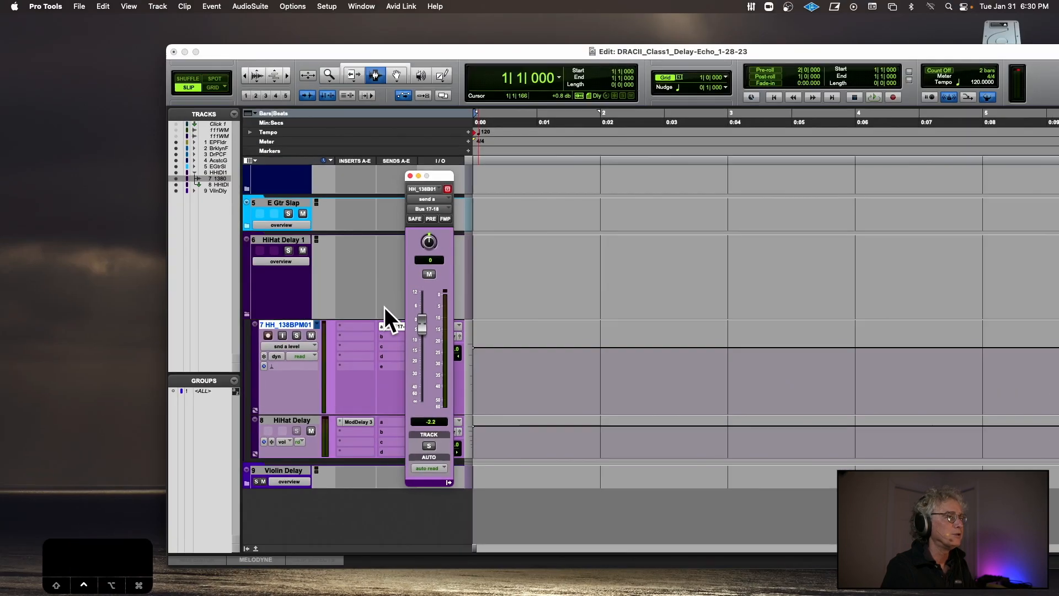
- Lower the send-level line to its minimum with the Grabber tool, and raise the send fader to about -0.1 dB
click(391, 72)
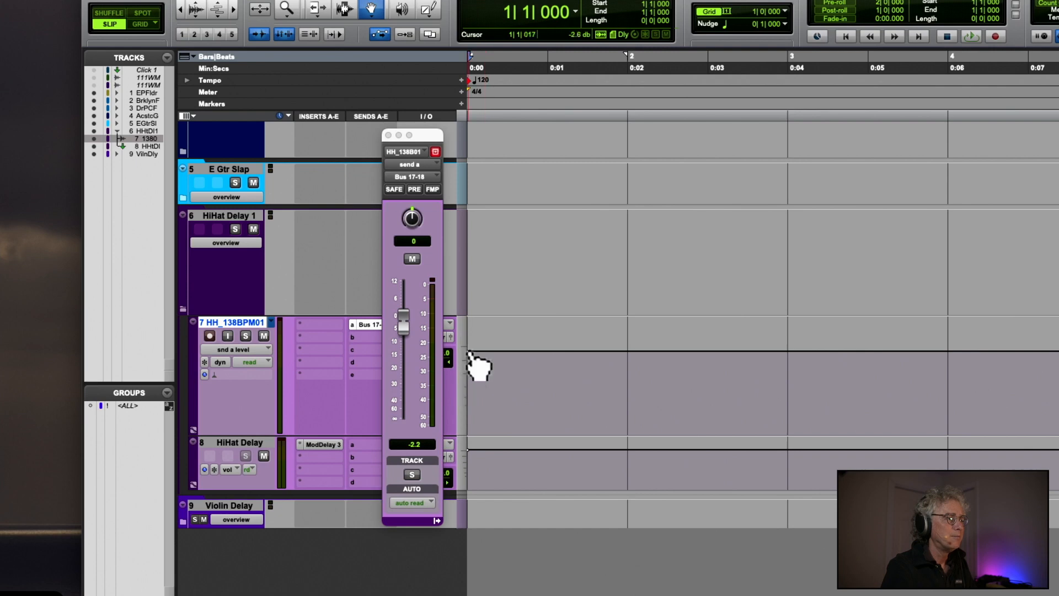
drag(474, 358, 463, 453)
drag(401, 417, 408, 316)
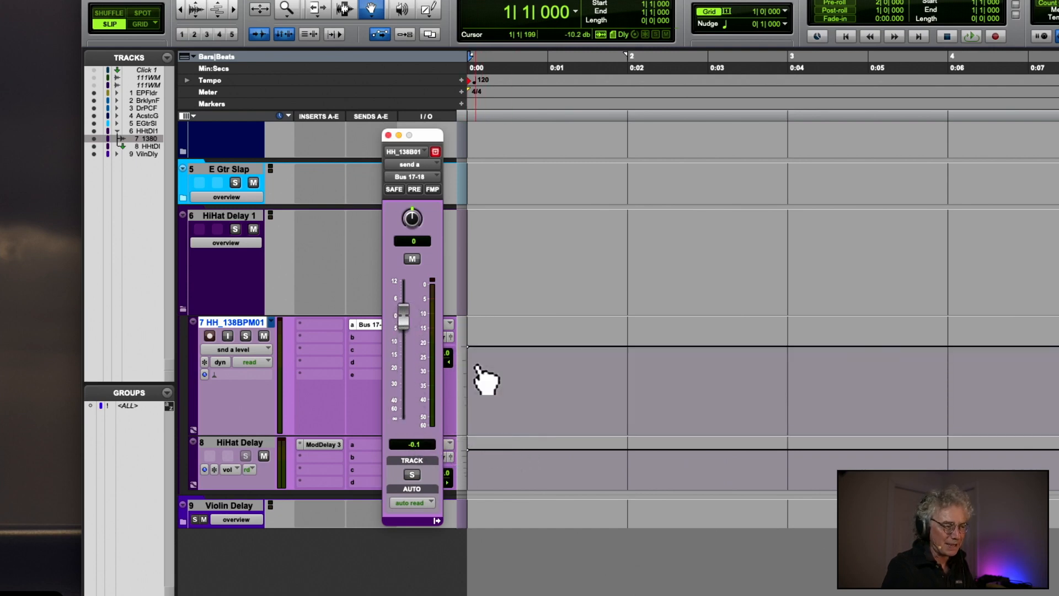
- Test the send automation with short playbacks, dropping its line to minus infinity and returning the fader to about -0.1 dB
key(space)
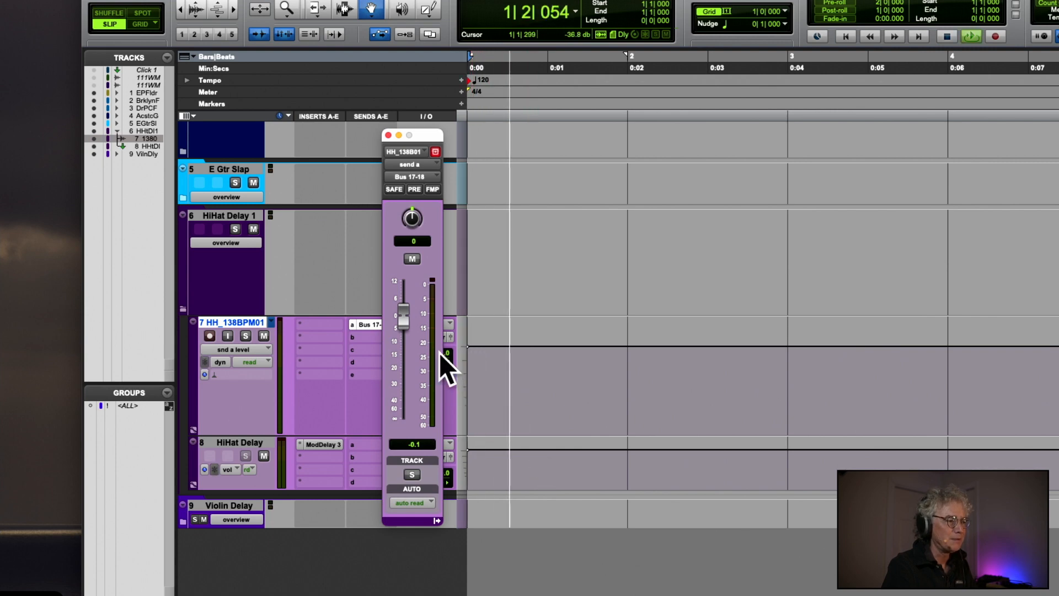
key(space)
drag(470, 349, 539, 448)
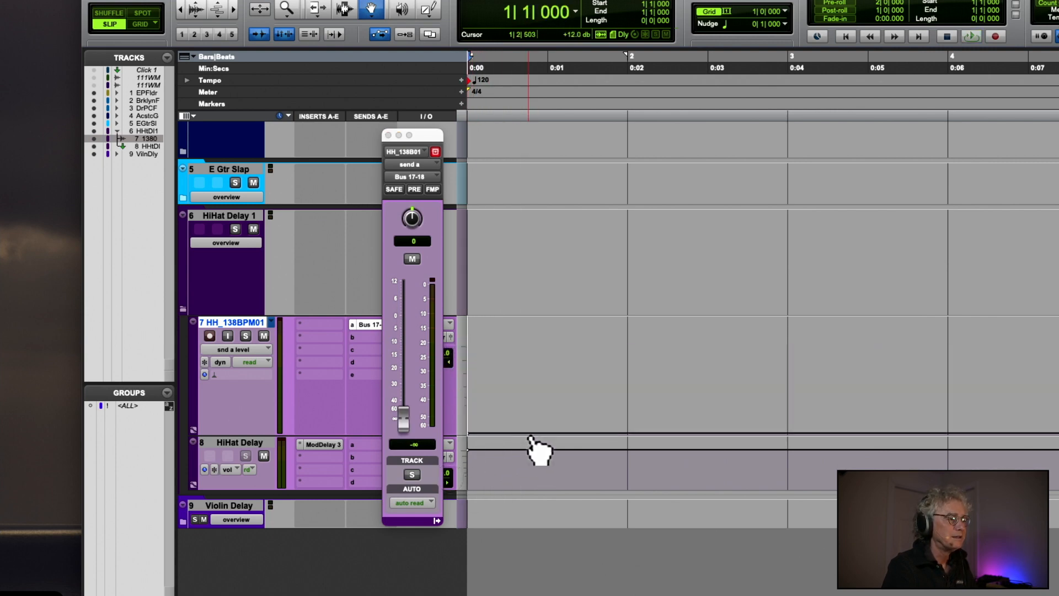
key(space)
drag(403, 420, 402, 313)
key(space)
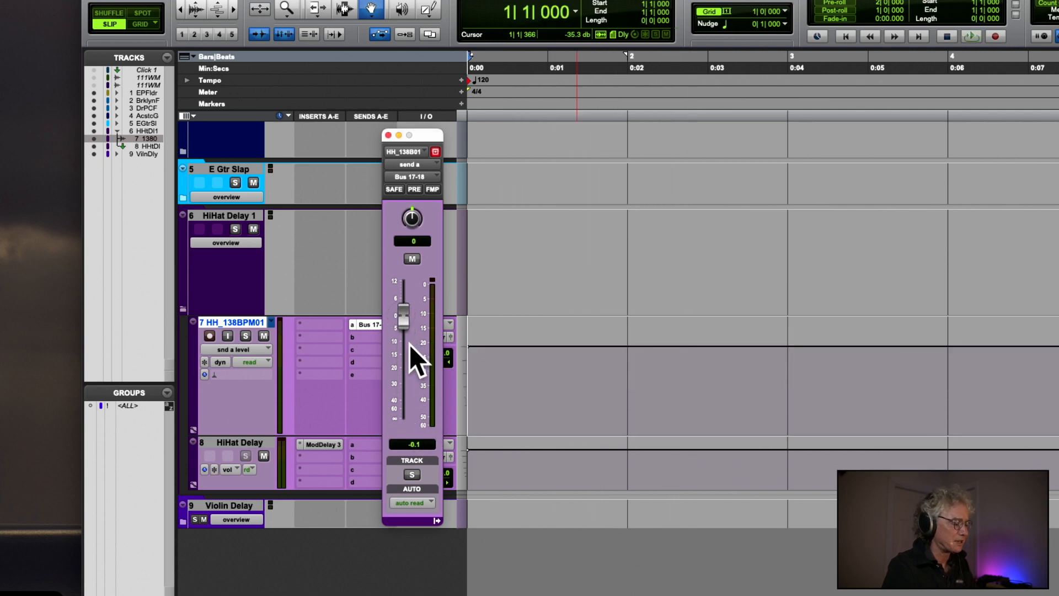
- Drop the Bus 17-18 send fader to its minimum, raise it to about +1.6 dB, and close the send window
key(super+bracketleft)
key(super+bracketleft)
key(super+bracketleft)
key(super+bracketleft)
key(super+bracketleft)
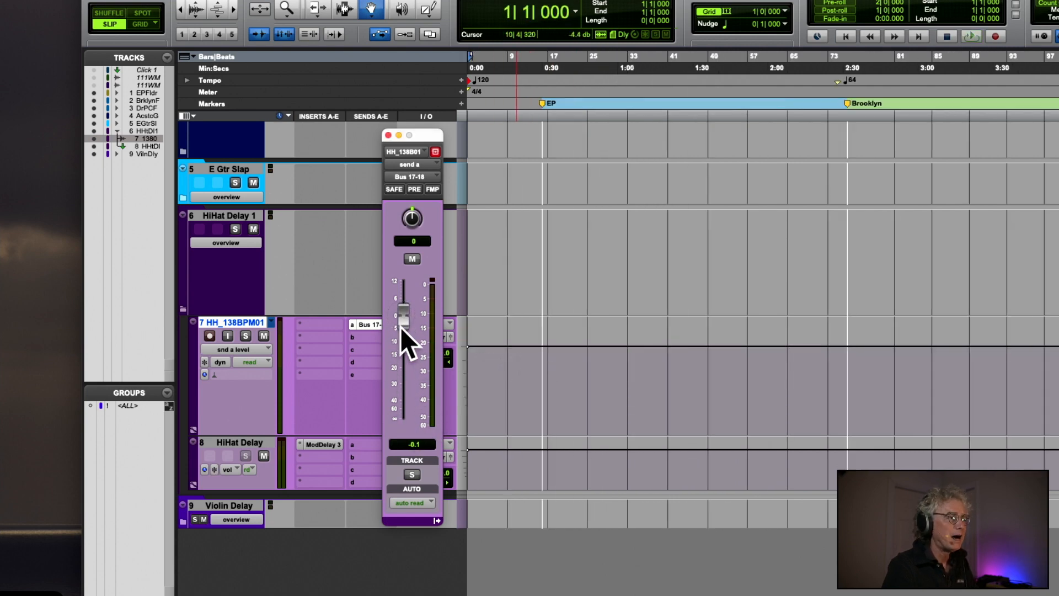
drag(403, 355, 409, 450)
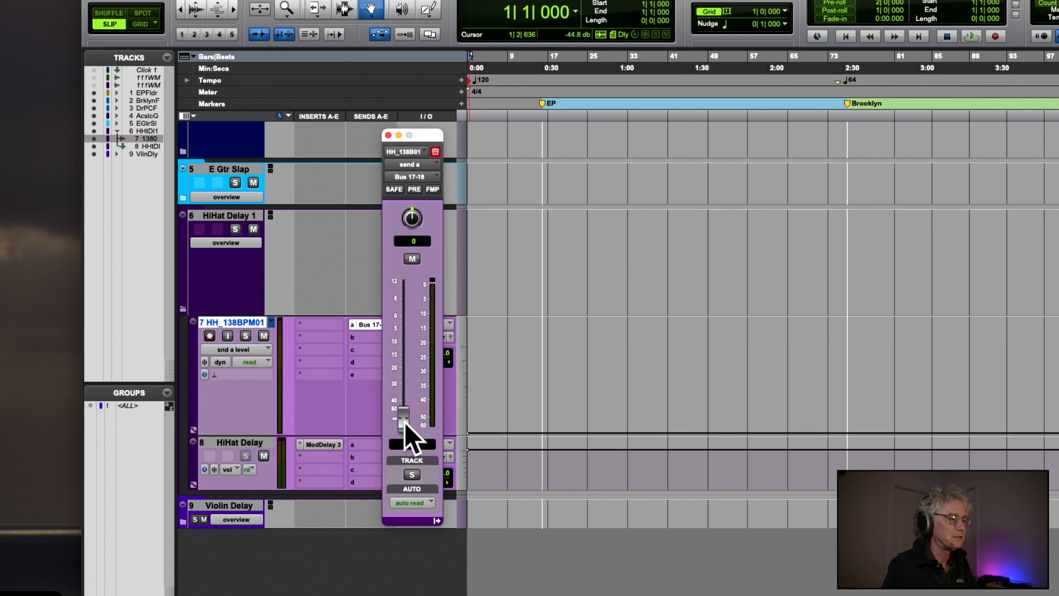
drag(402, 312, 402, 318)
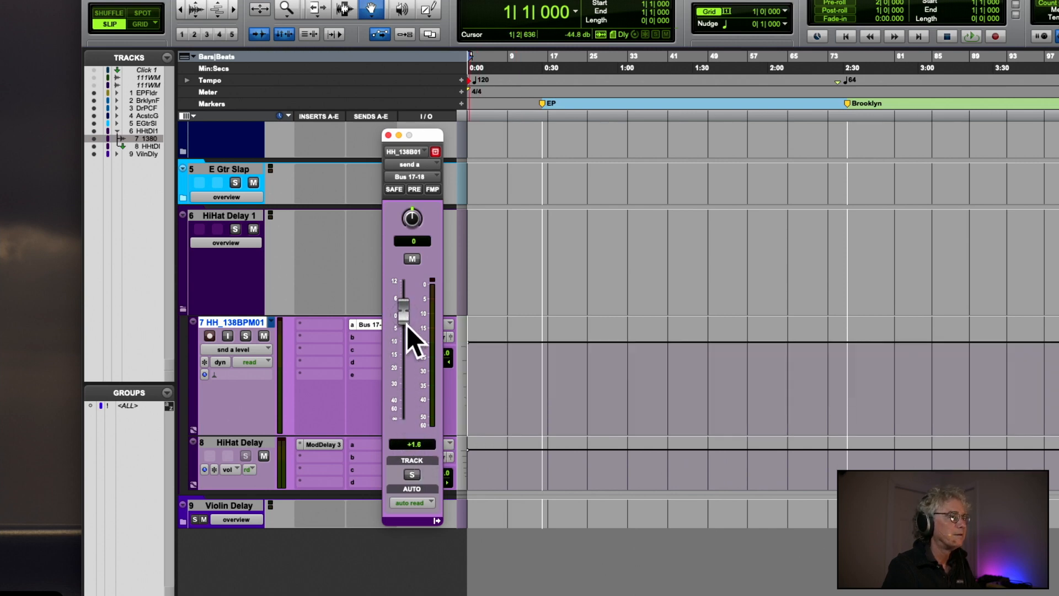
click(389, 135)
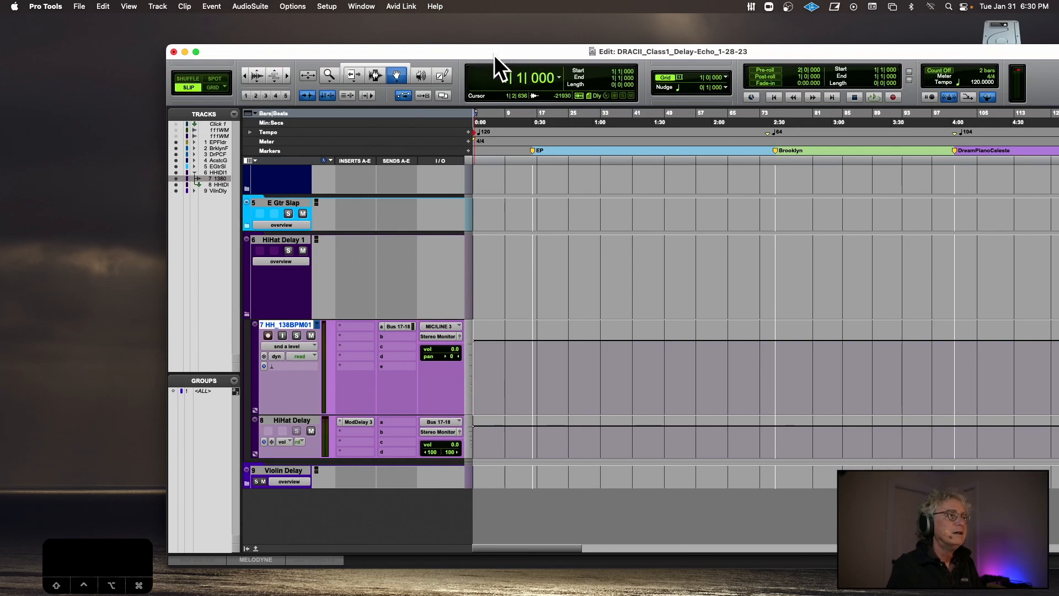
- Reposition the Edit window, and enlarge and expand the Violin Delay folder track
drag(495, 54, 370, 24)
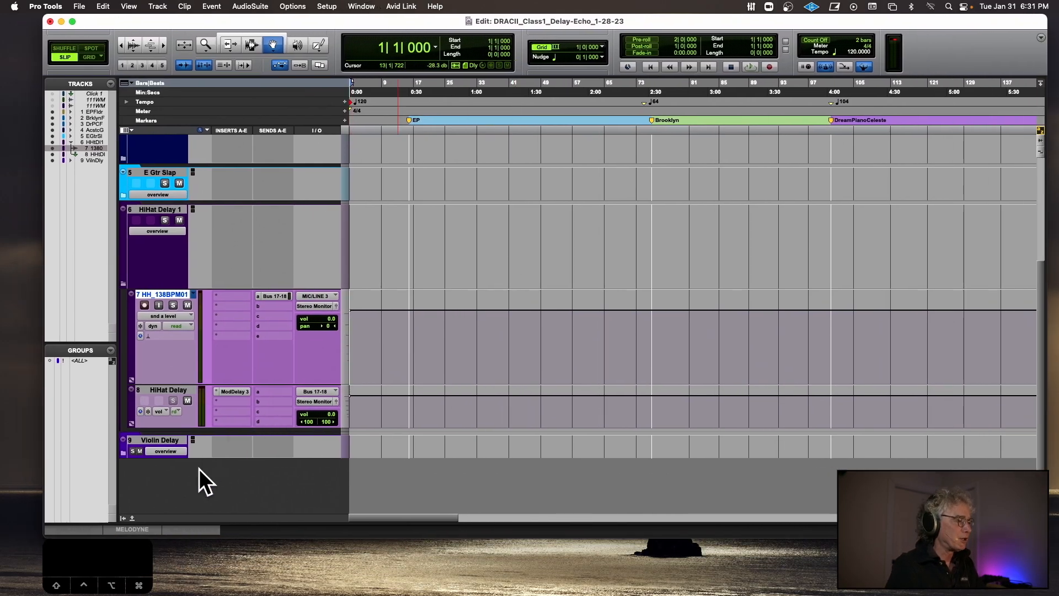
drag(172, 457, 174, 505)
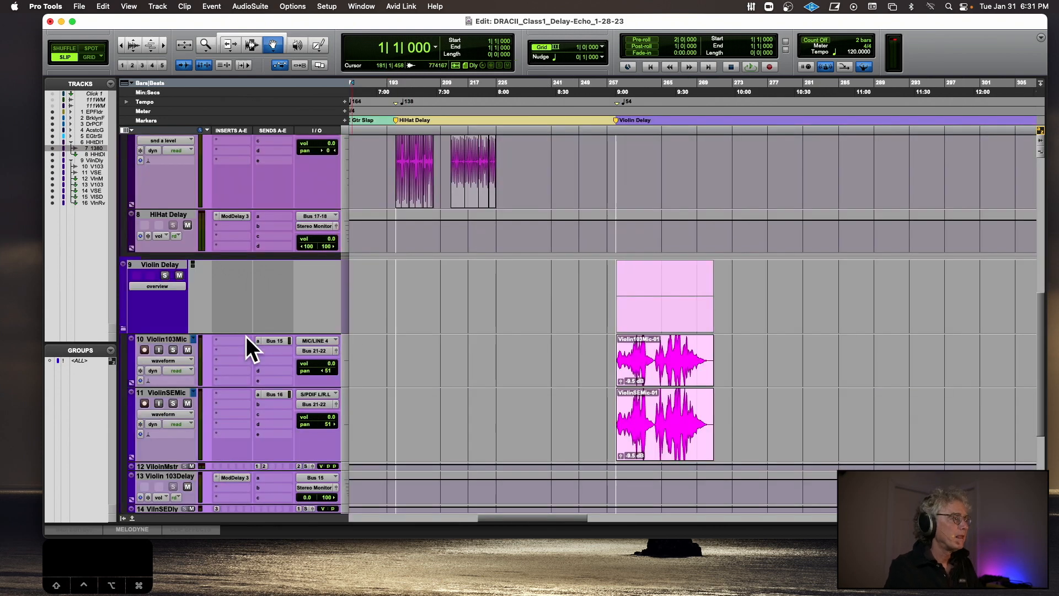
- Solo only the Violin103Mic track, select its clip at the Violin Delay marker, and play it back
click(172, 404)
click(628, 358)
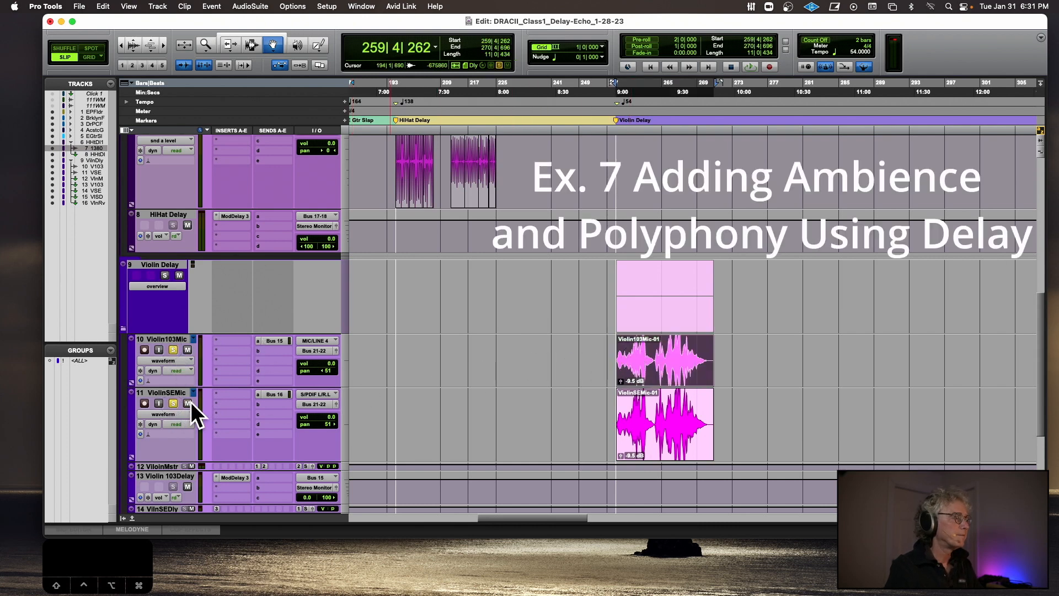
click(173, 403)
key(space)
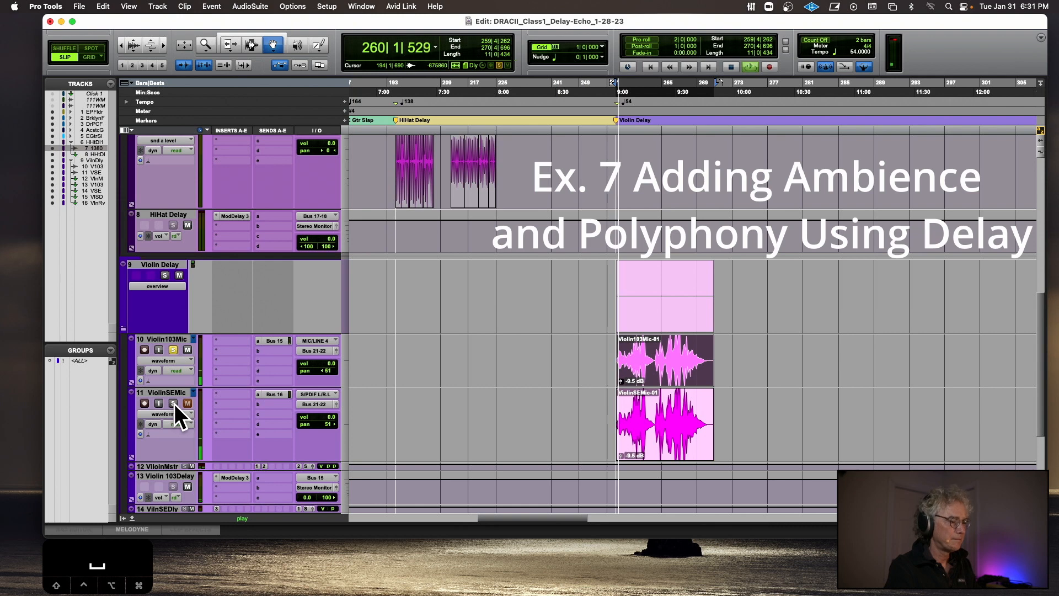
- Reset the clip gain of the Violin103Mic and ViolinSEMic clips to 0 dB
key(t)
key(t)
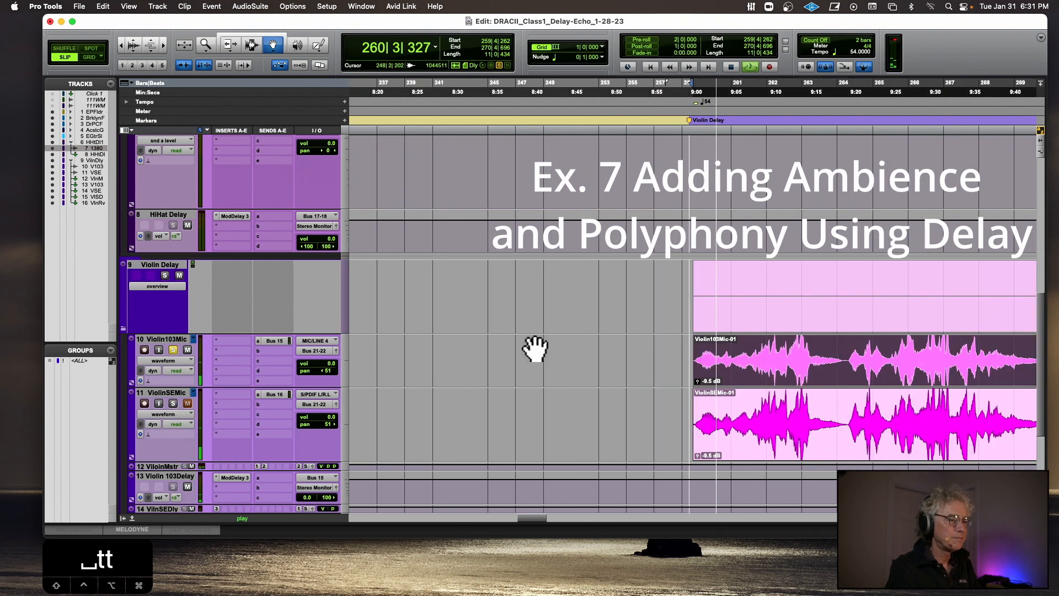
alt+click(699, 381)
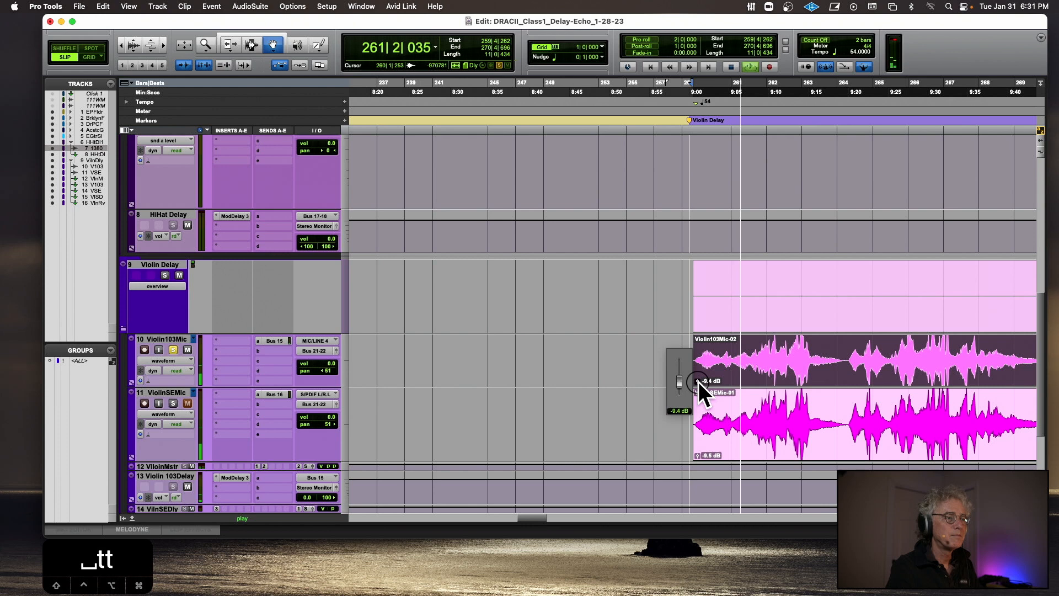
alt+click(697, 456)
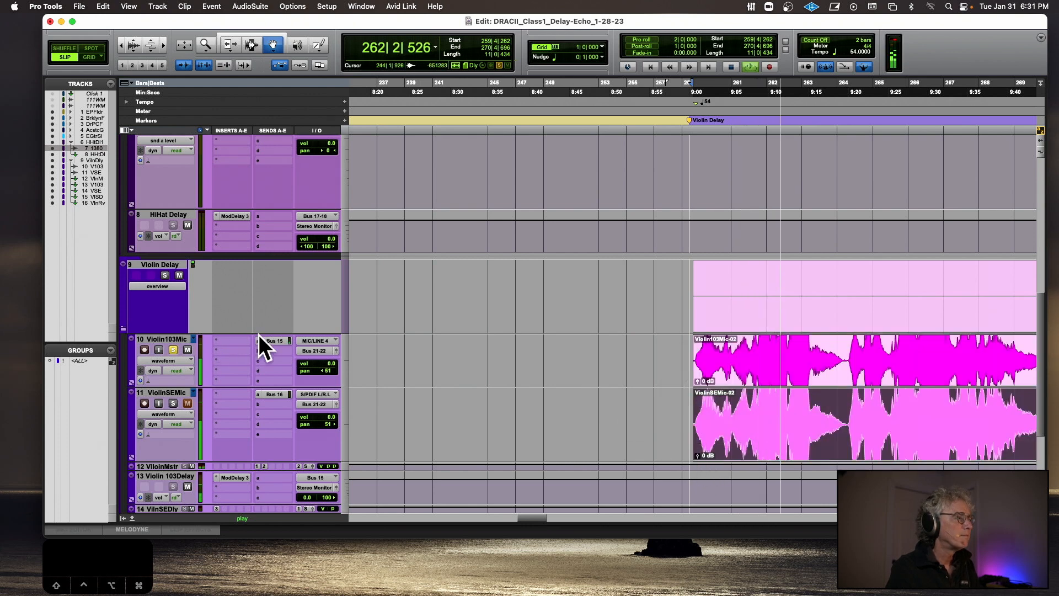
- Mute the Bus 15 and Bus 16 sends on the two violin mic tracks and both sends on the violin master track
super+click(280, 339)
super+click(276, 395)
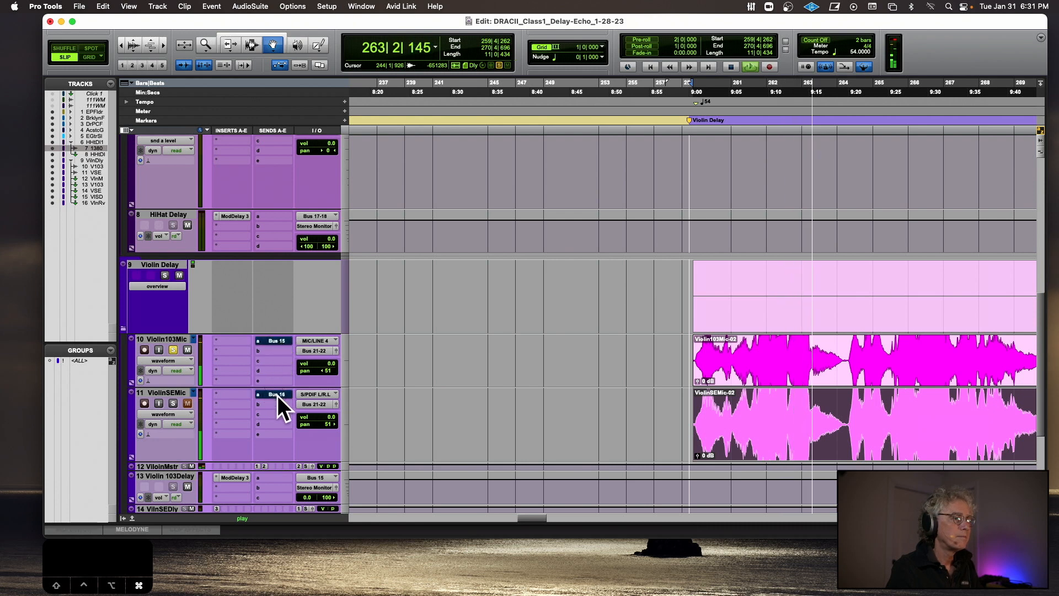
key(space)
scroll(266, 403, down, 4)
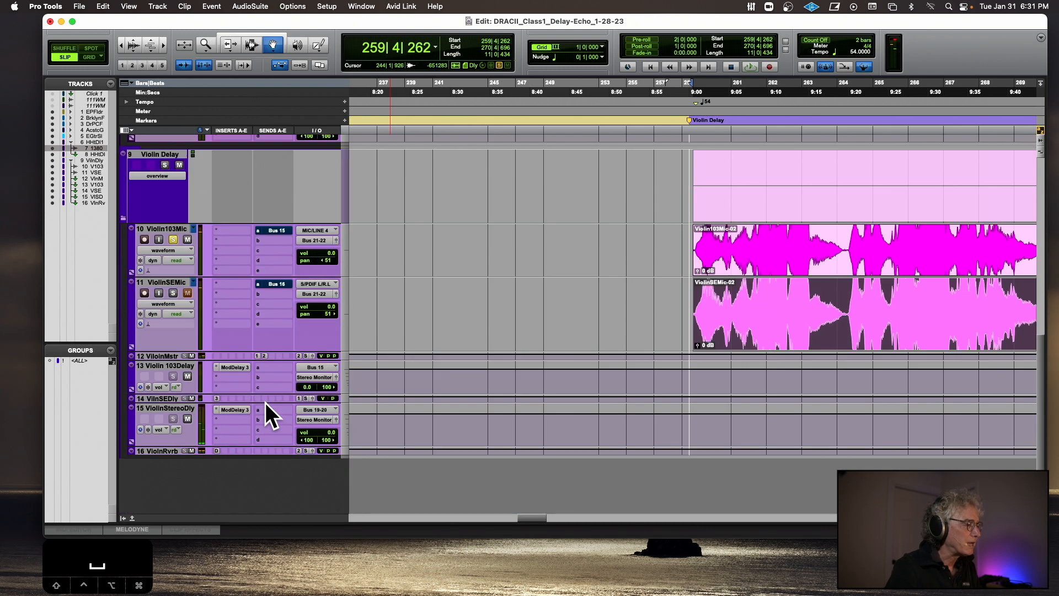
super+click(258, 355)
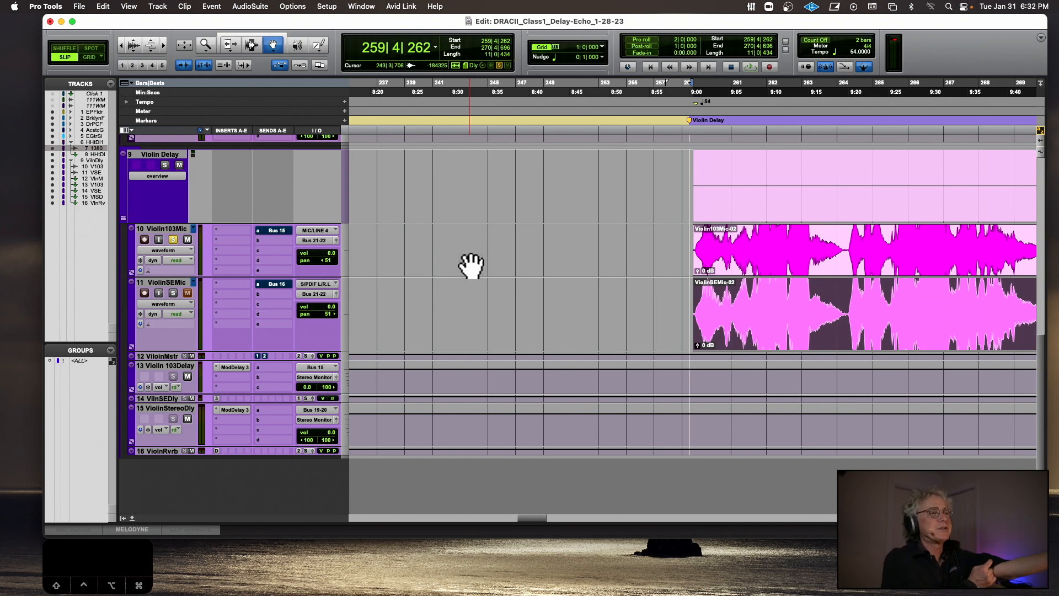
- Audition the violin dry and with the Bus 15 send unmuted, and open Mod Delay III on the Violin 103Delay track
key(space)
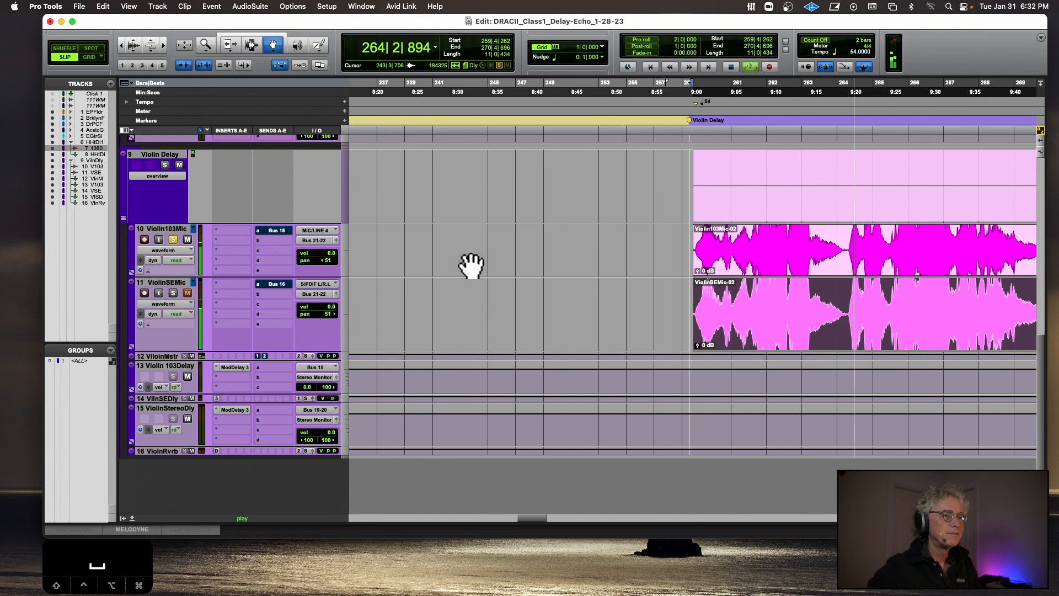
key(space)
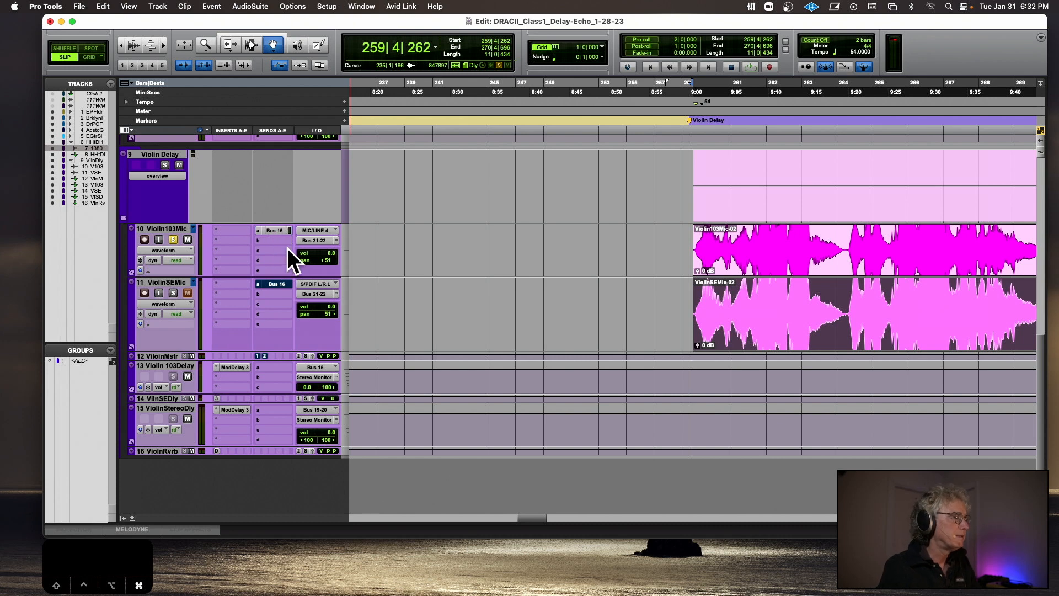
key(space)
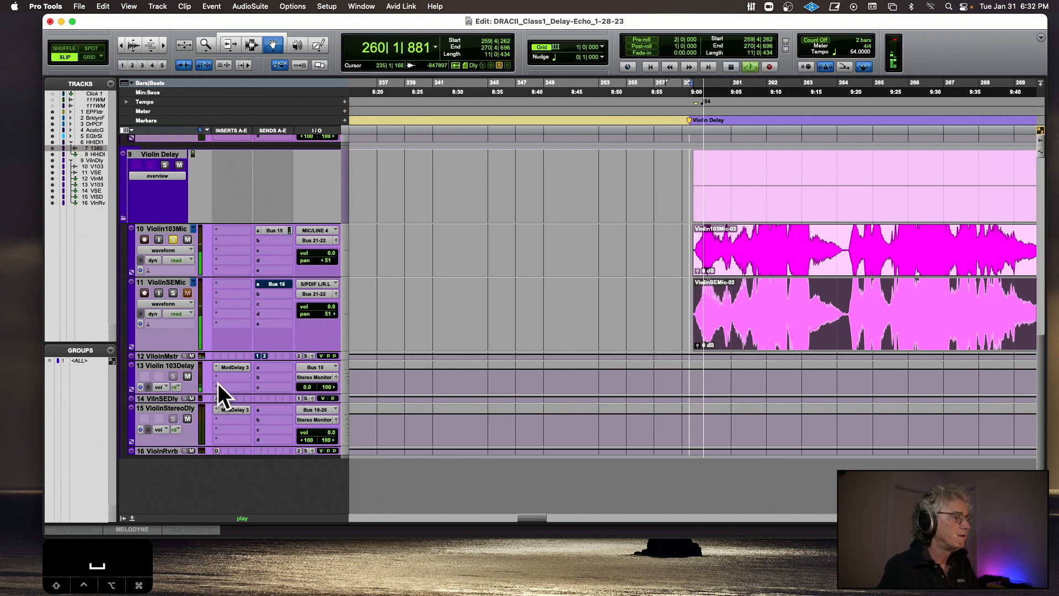
click(233, 367)
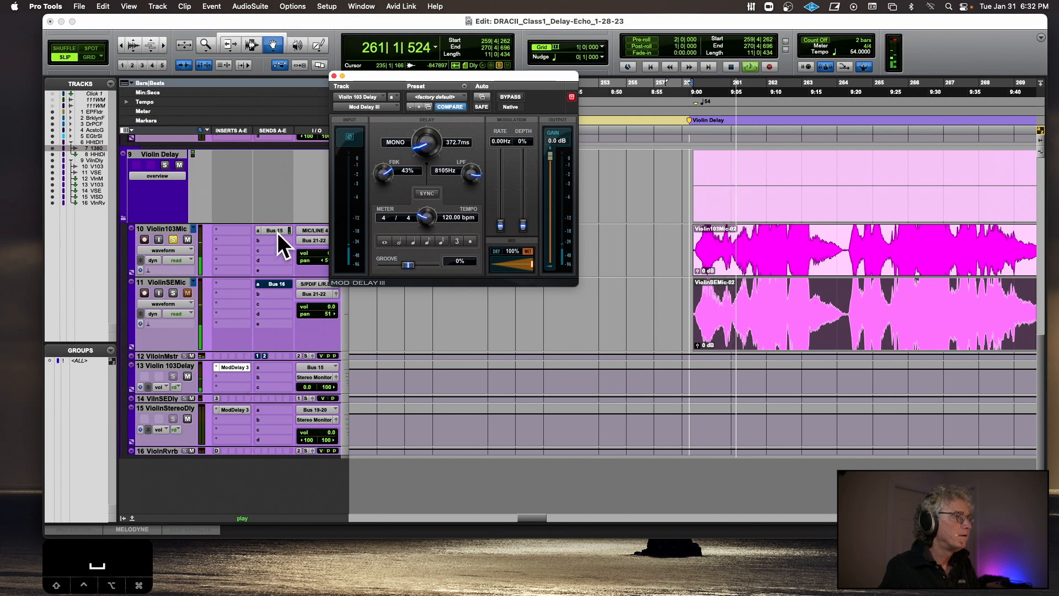
key(space)
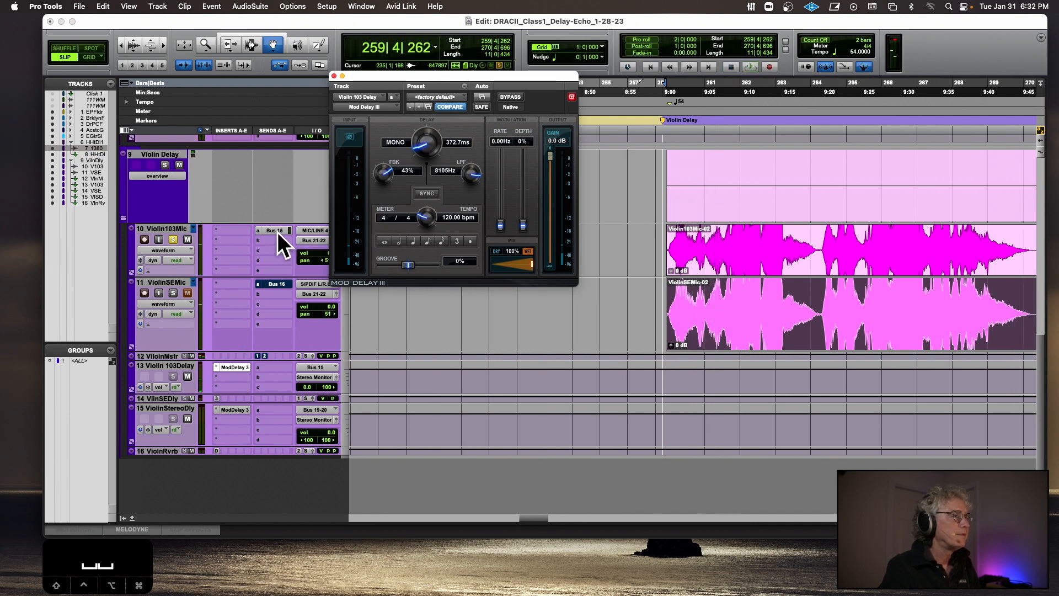
- Open the Violin103Mic send to Bus 15, reset its level to 0.0 dB, and audition the delay
click(277, 232)
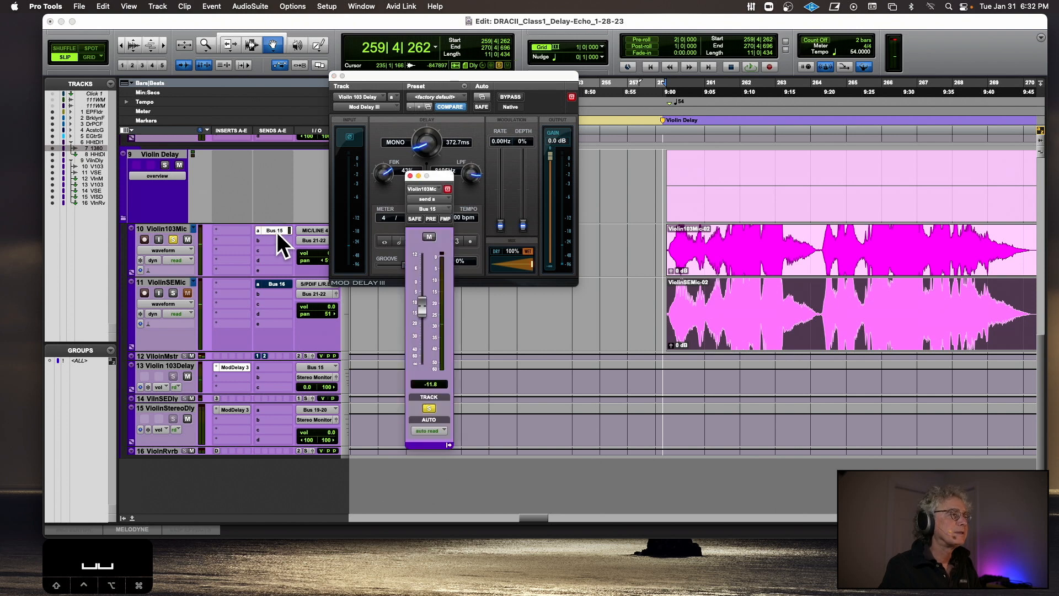
alt+click(421, 307)
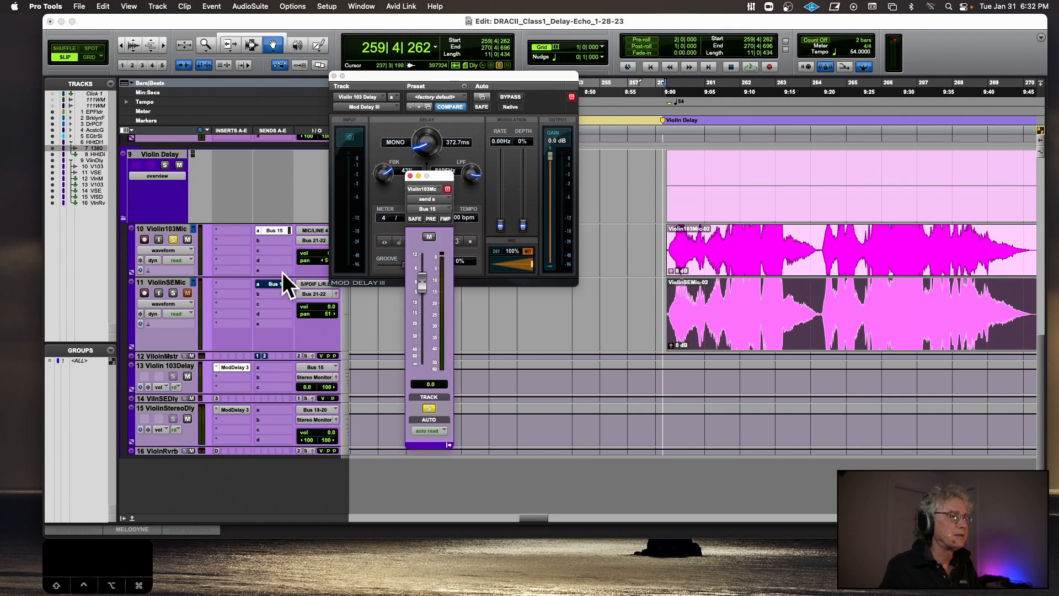
key(space)
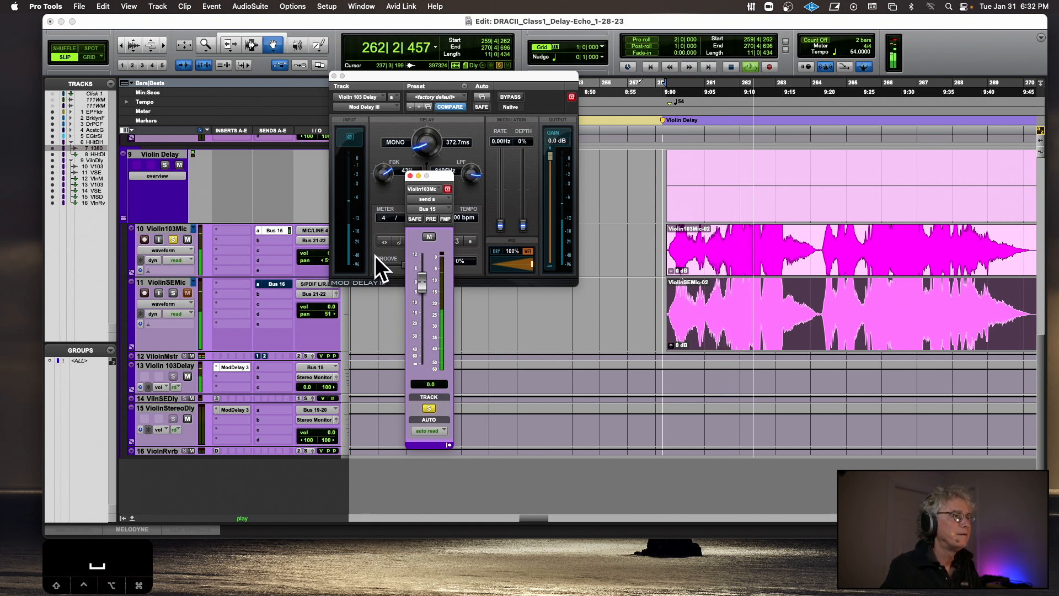
key(space)
- Lower the Bus 15 send to -15.0 dB, raise it to about -11.0 dB during playback, and close the send window
drag(416, 273, 426, 313)
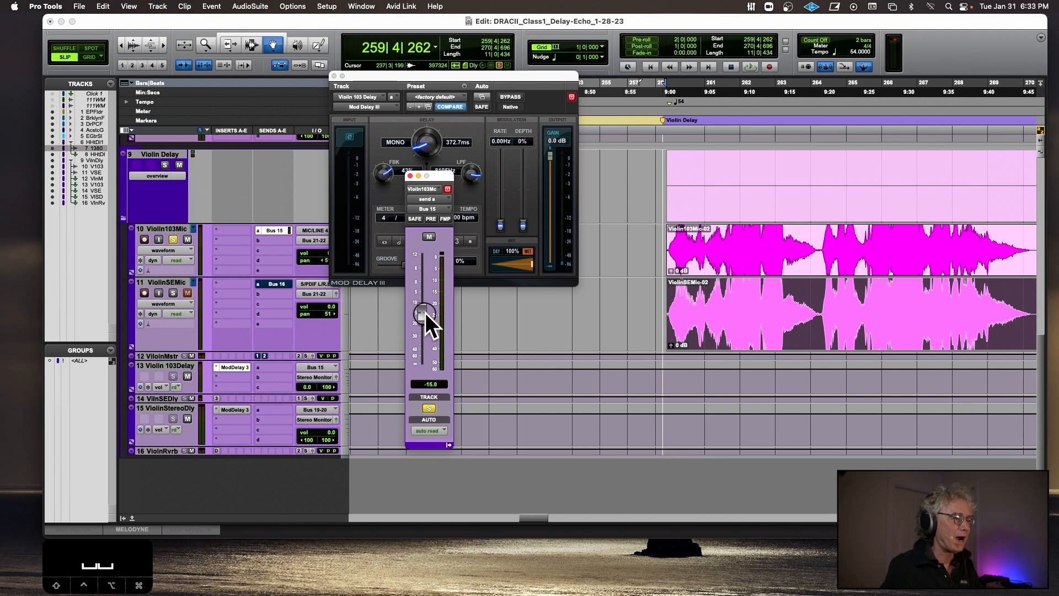
key(space)
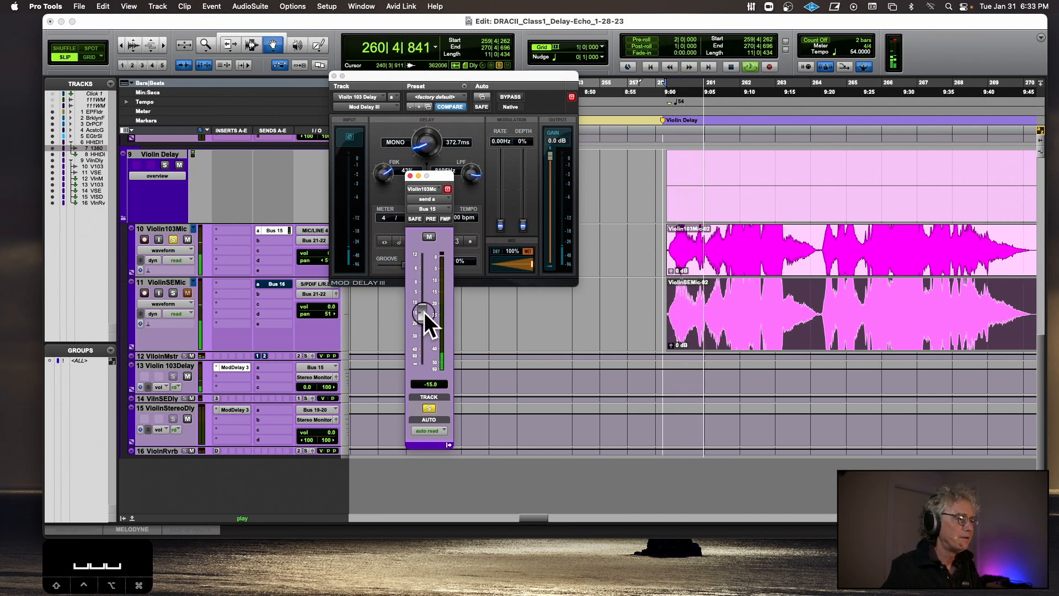
drag(425, 312, 424, 306)
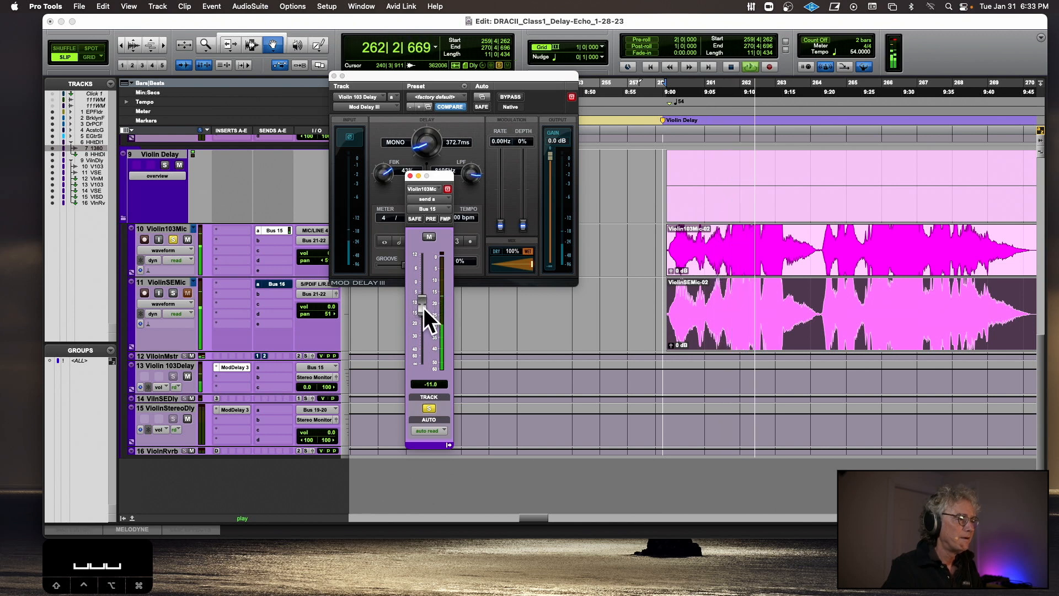
click(410, 176)
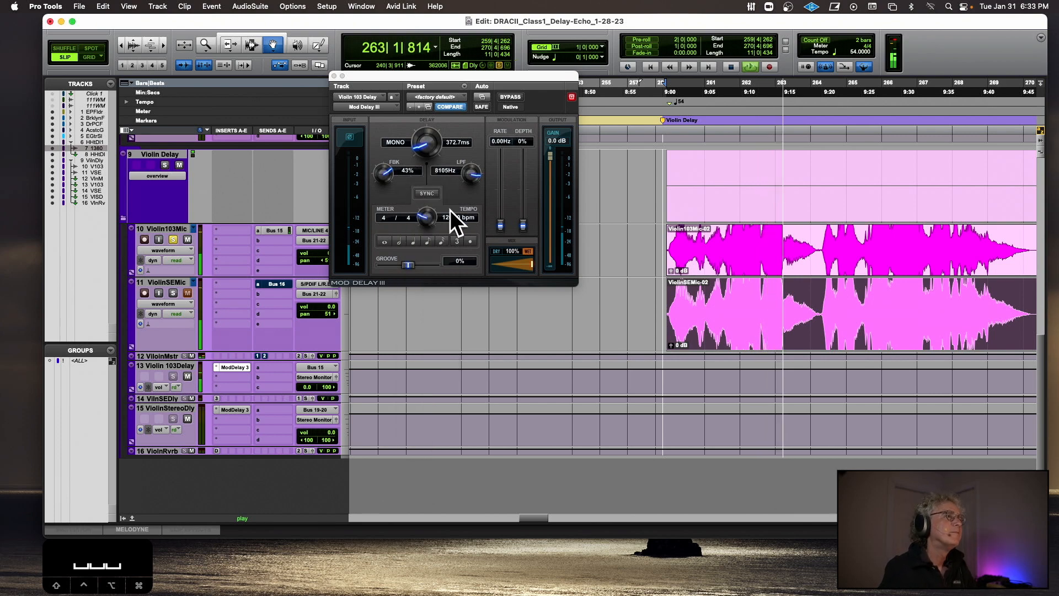
key(space)
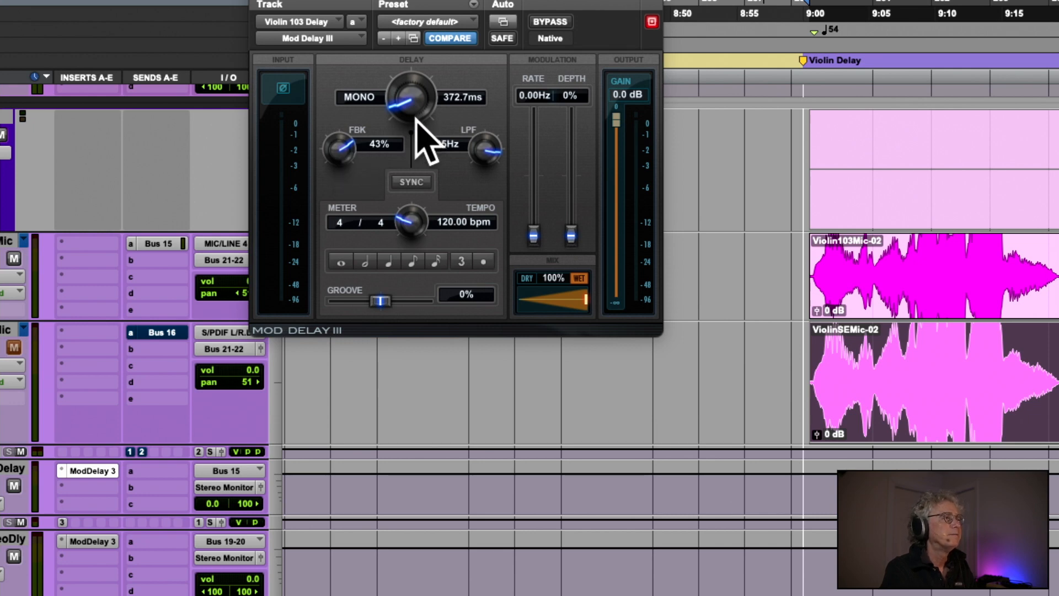
- Set the Violin 103 Delay's delay time to 700 ms and audition it
click(449, 96)
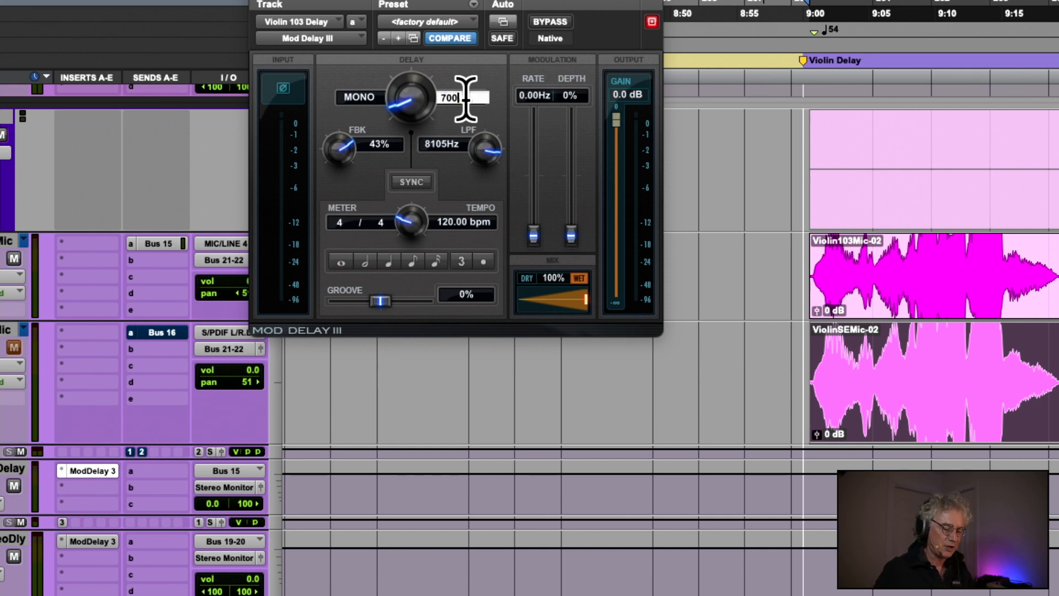
text(700)
key(Return)
key(space)
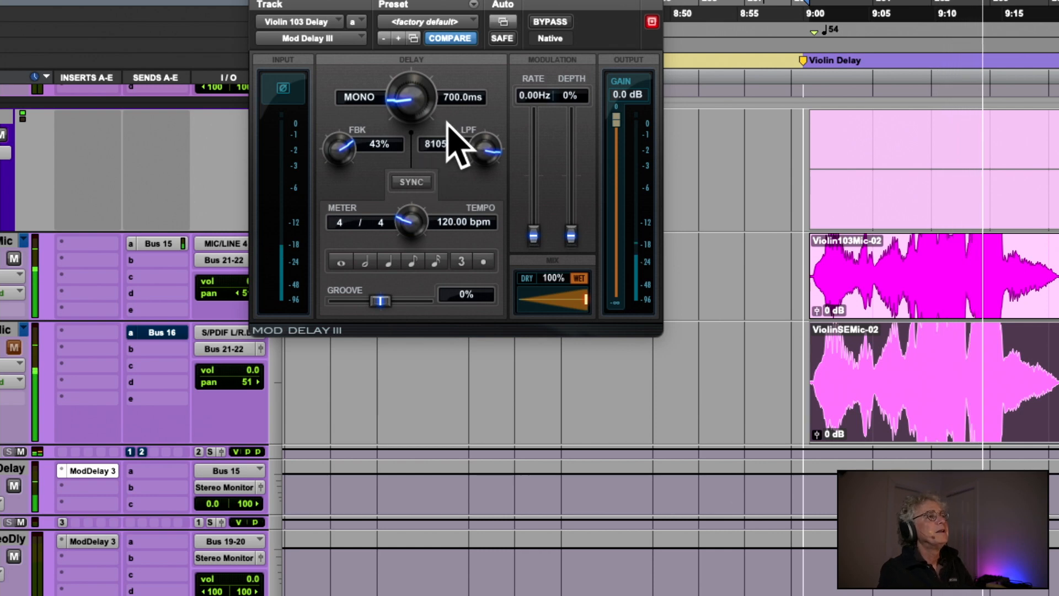
- Set the Violin 103 Delay's delay time to 362 ms
click(458, 97)
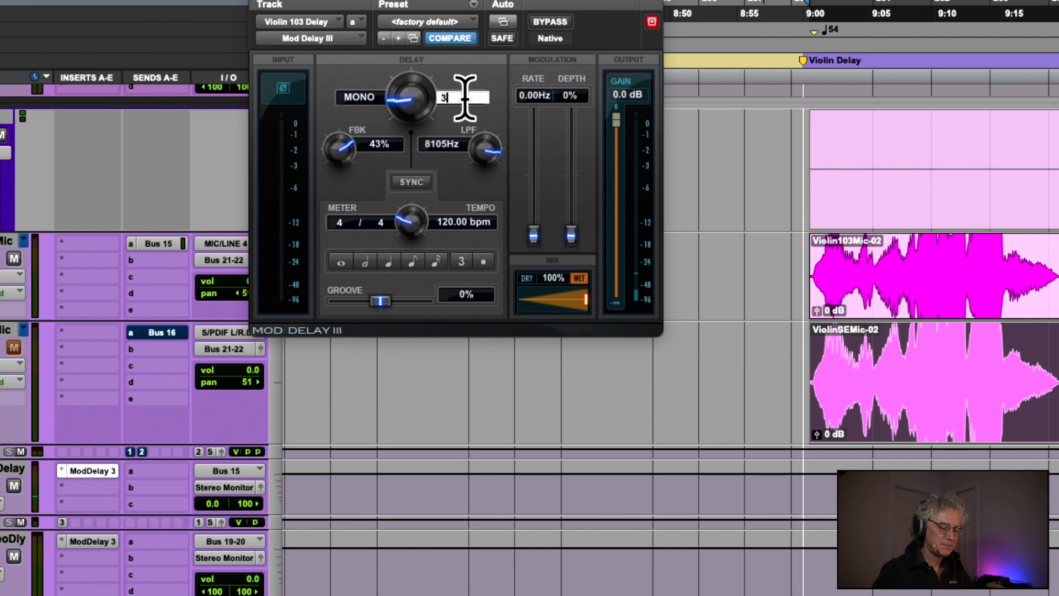
text(362.0ms)
key(Return)
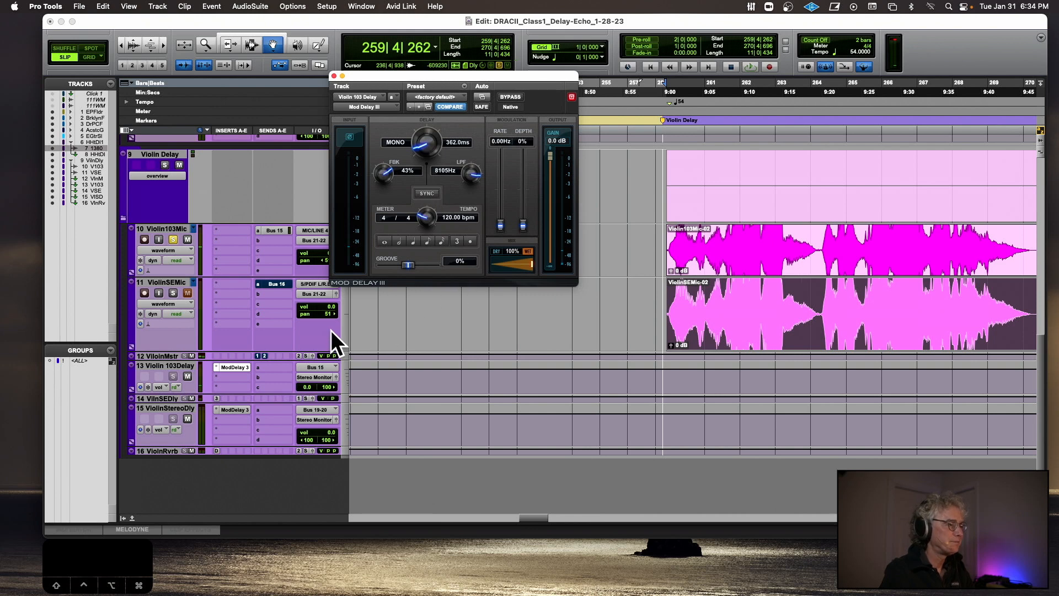
- Switch the solo from Violin103Mic to ViolinSEMic and compare the beginnings of their two clips up close
click(173, 239)
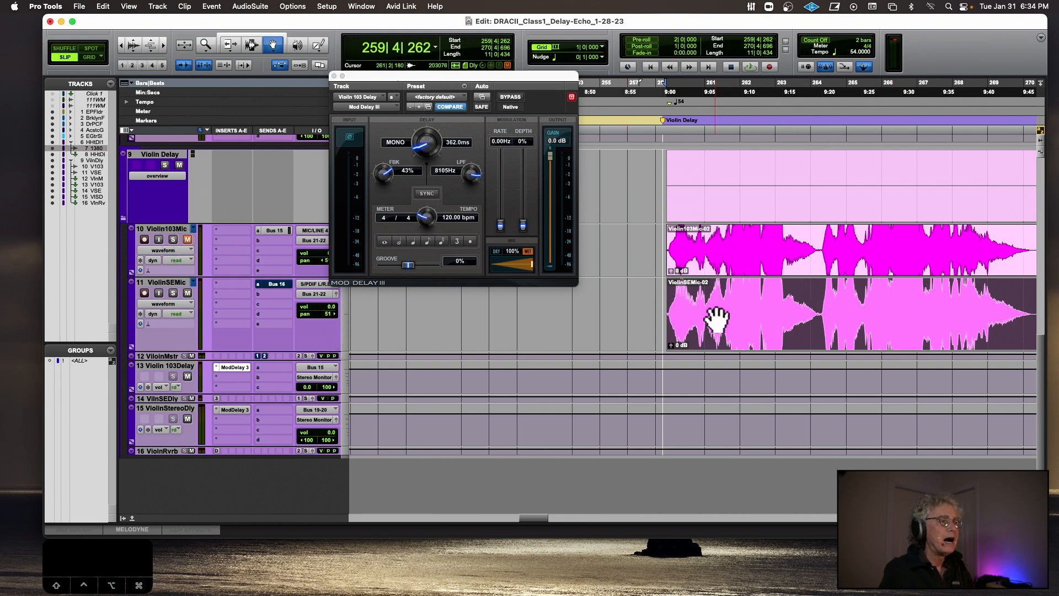
key(t)
key(t)
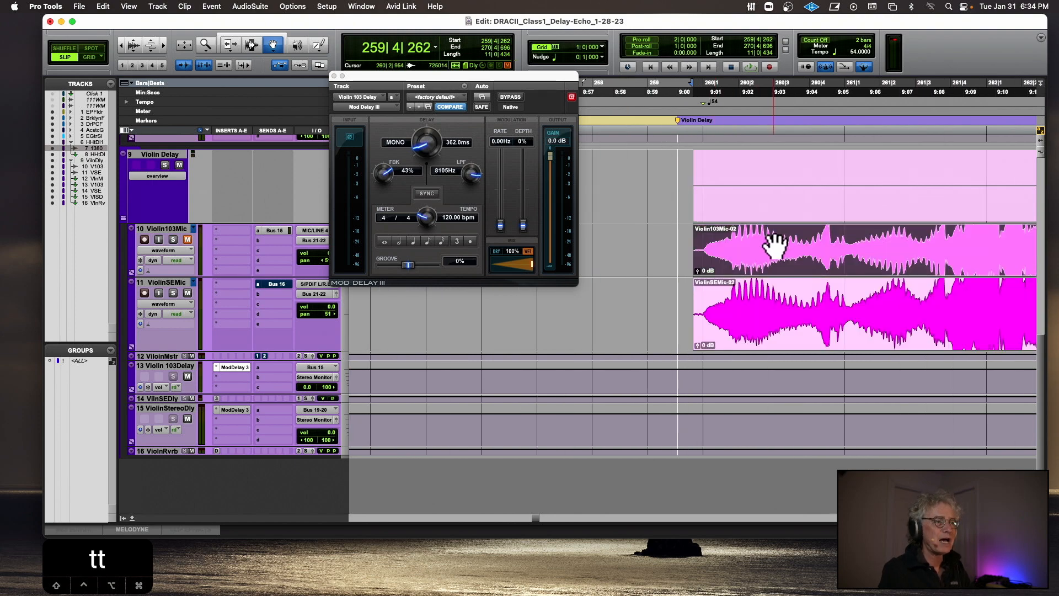
click(747, 320)
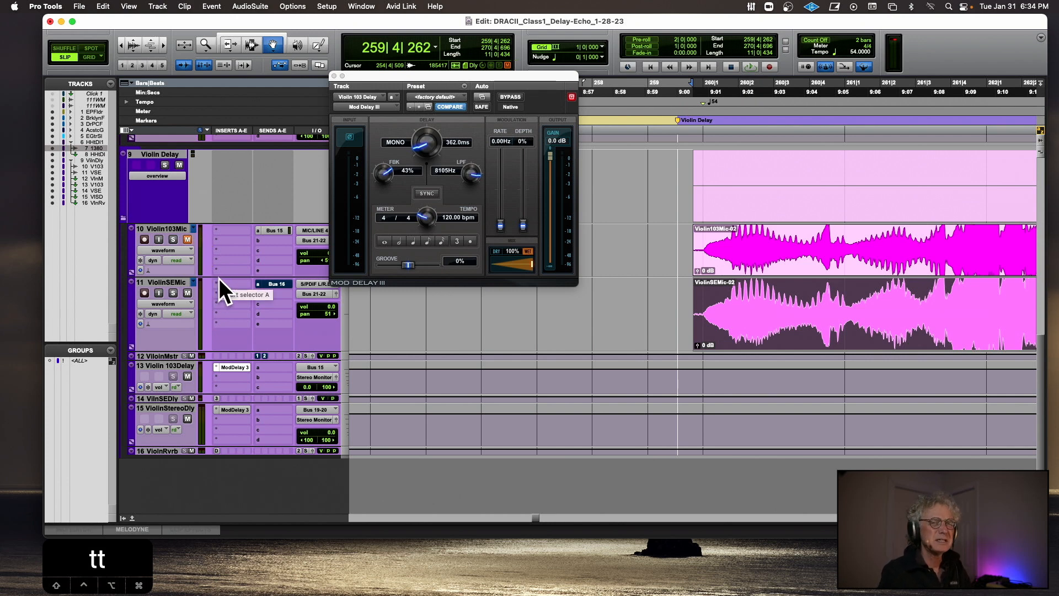
click(723, 259)
click(721, 312)
- Play back the ViolinSEMic track, open its Bus 16 send, and unmute it to audition the delay
key(space)
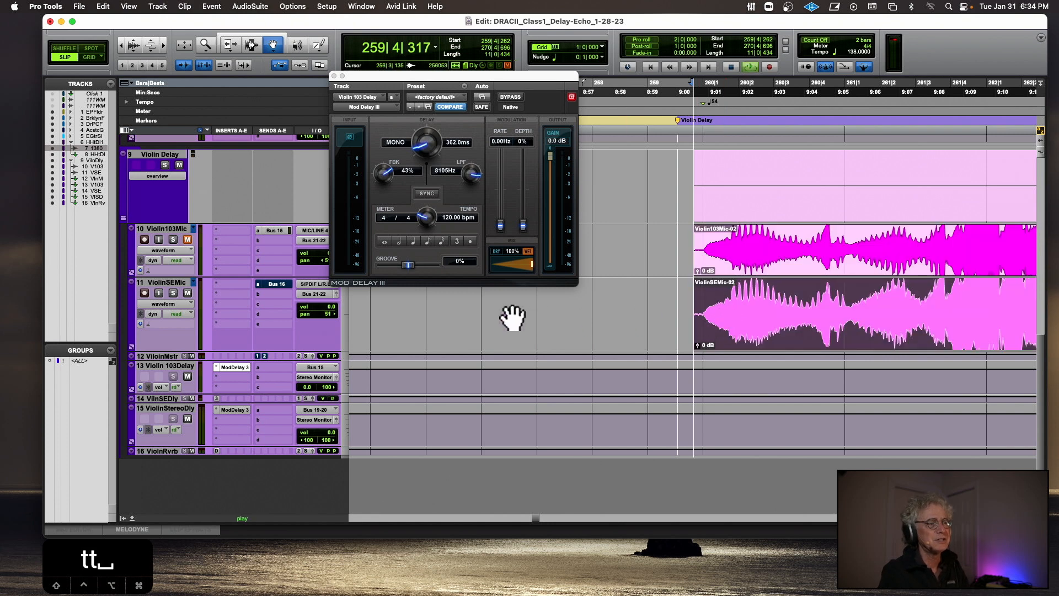
key(r)
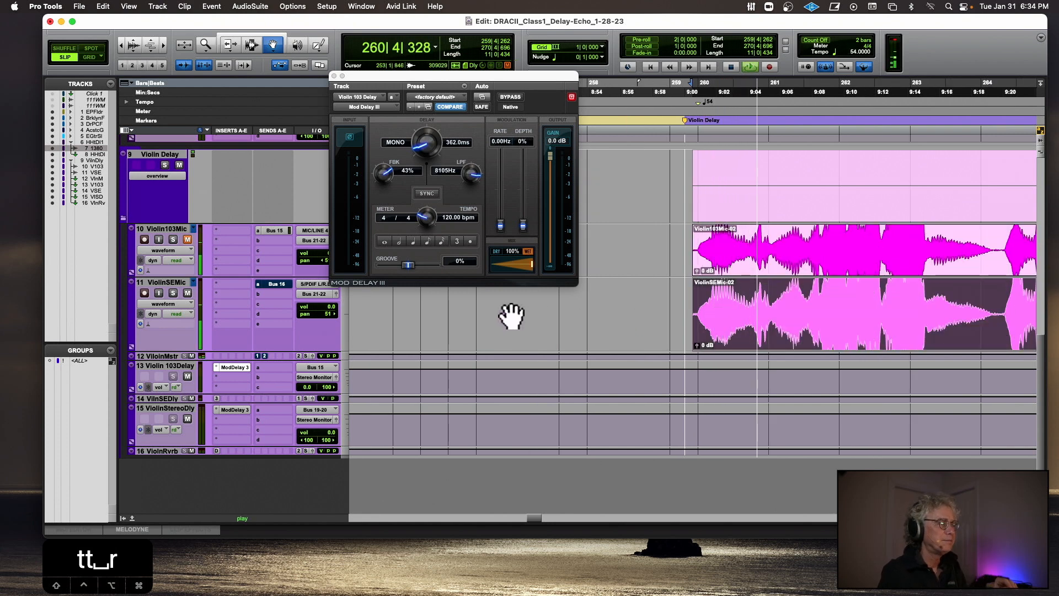
click(273, 283)
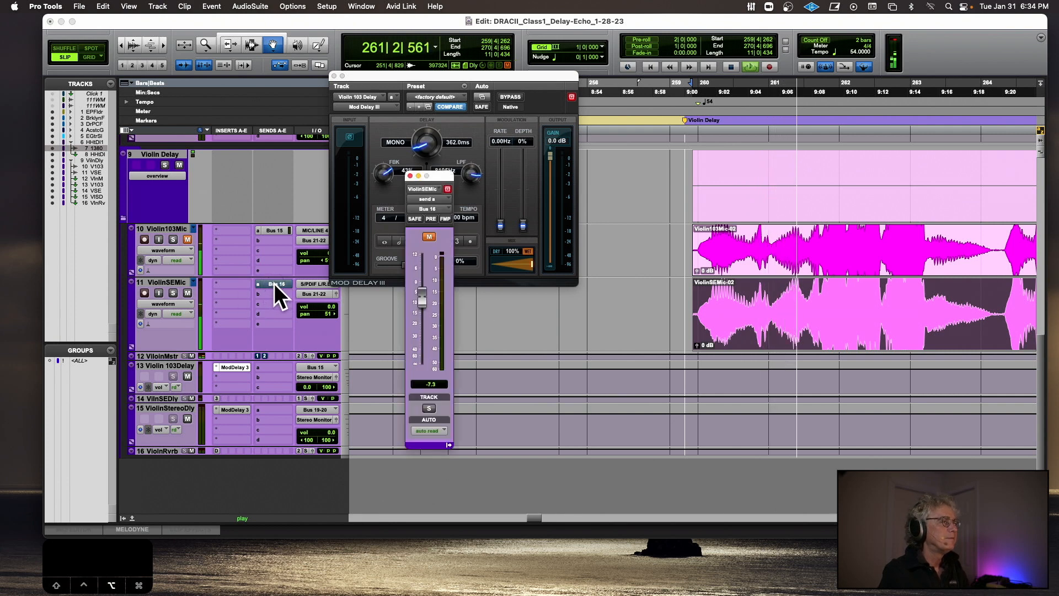
click(429, 237)
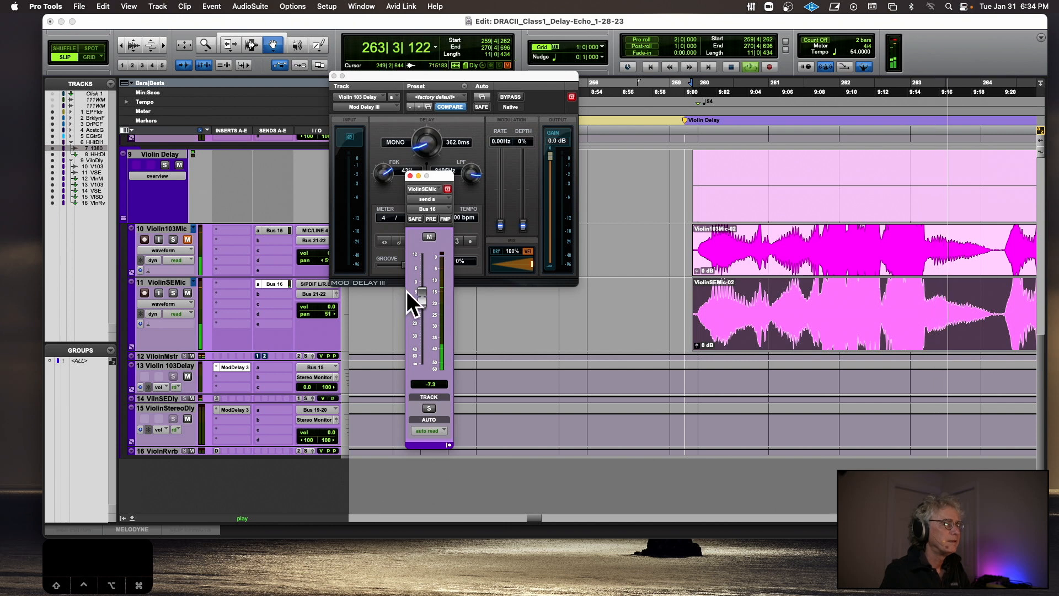
key(space)
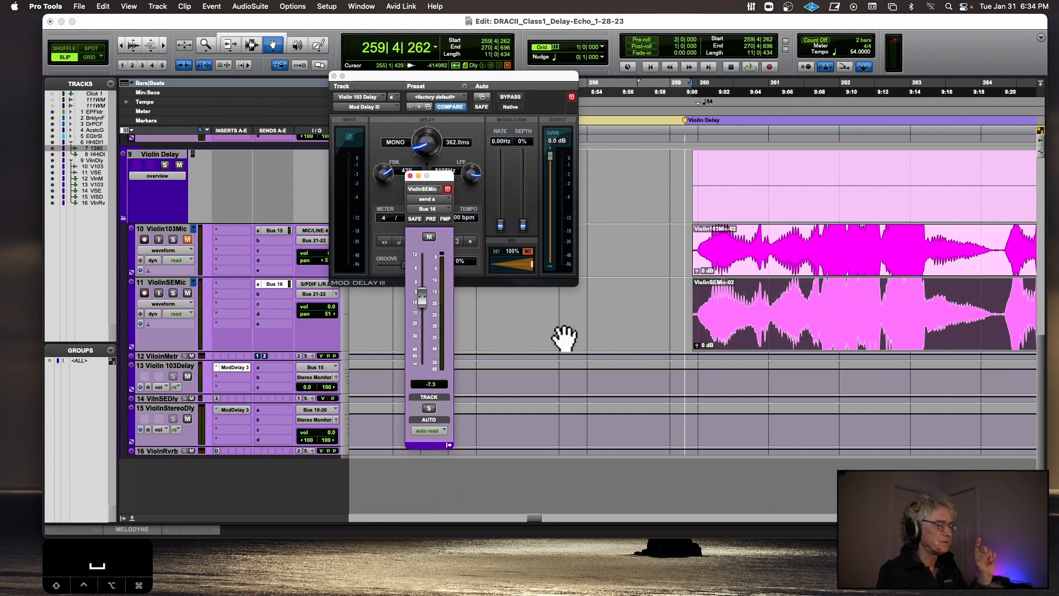
- Move the Mod Delay III window clear of the send window, and enlarge the Violin 103Delay and Violin SE Delay tracks
drag(421, 70, 631, 89)
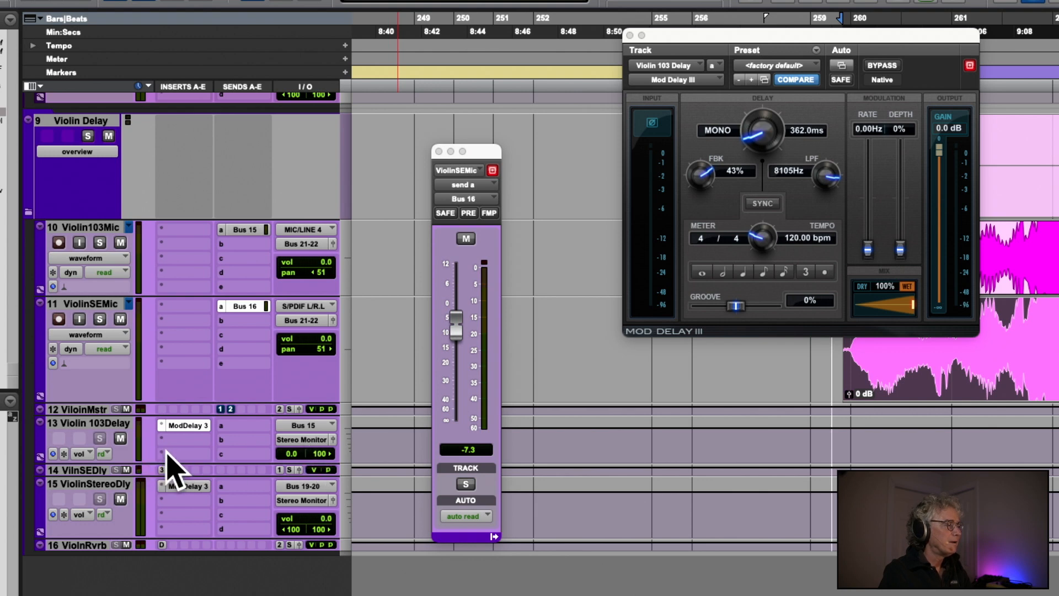
drag(166, 462, 208, 570)
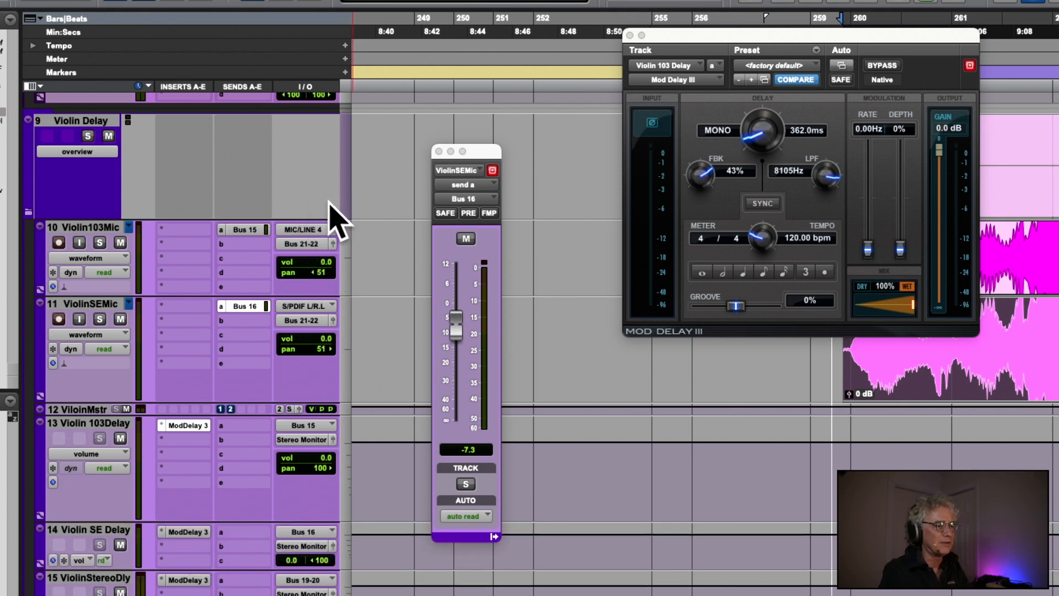
- Open Violin103Mic's Bus 15 send and audition both violin mic tracks playing with their delays
click(237, 230)
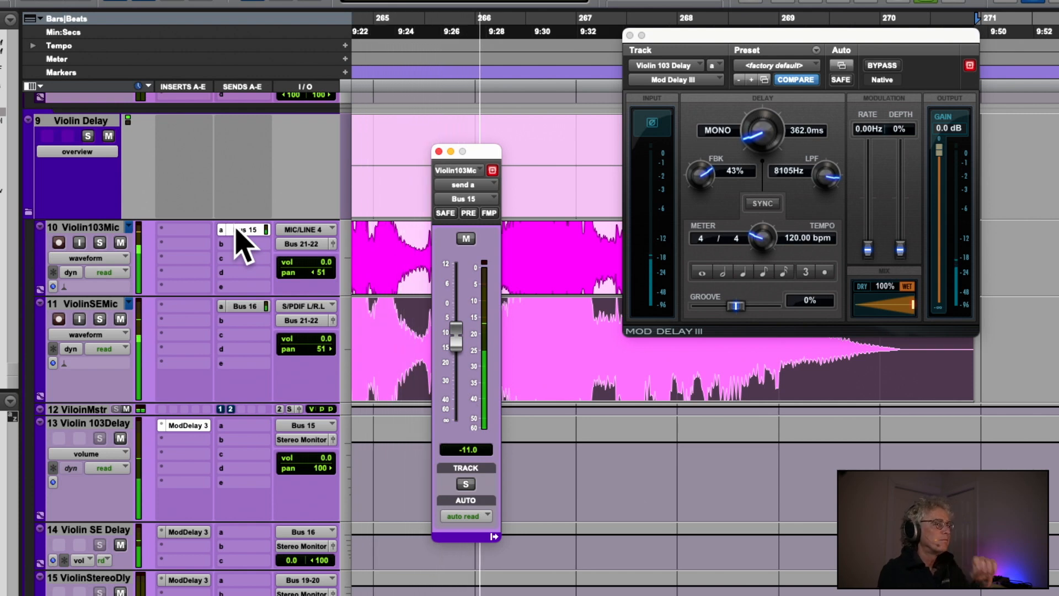
key(space)
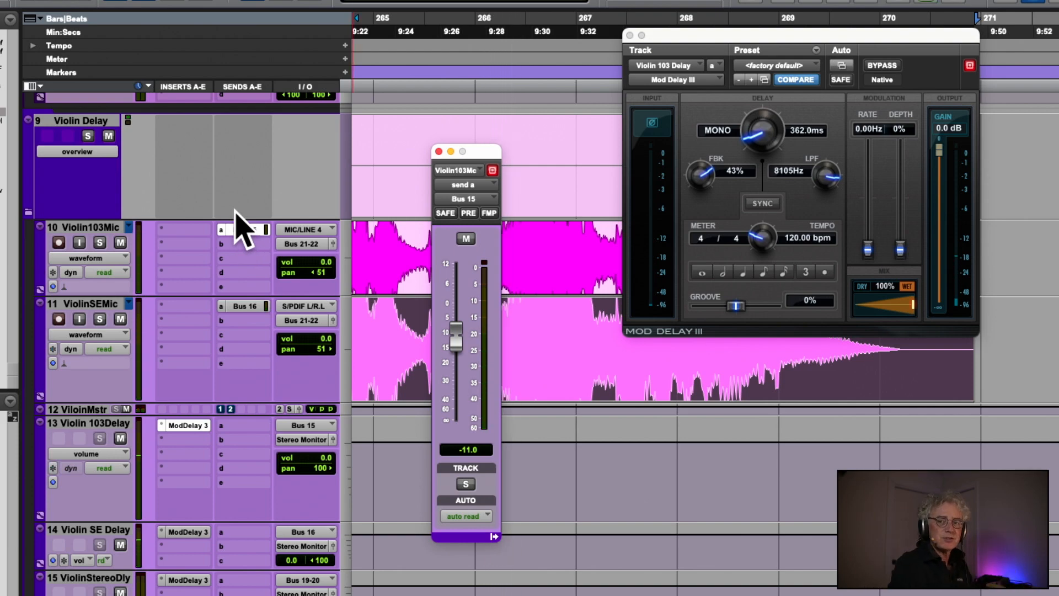
scroll(237, 221, up, 10)
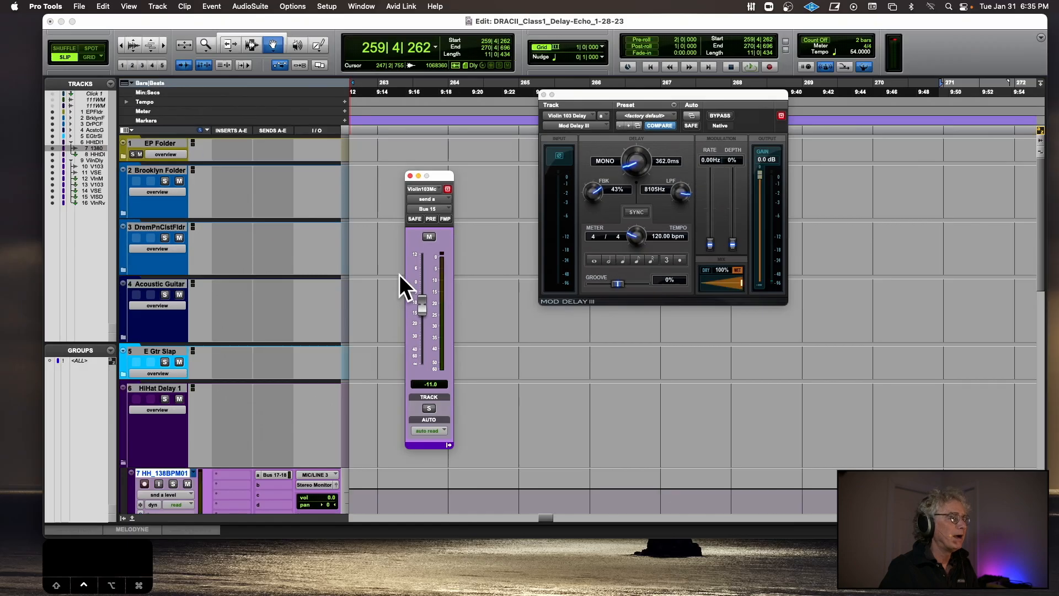
scroll(286, 437, down, 10)
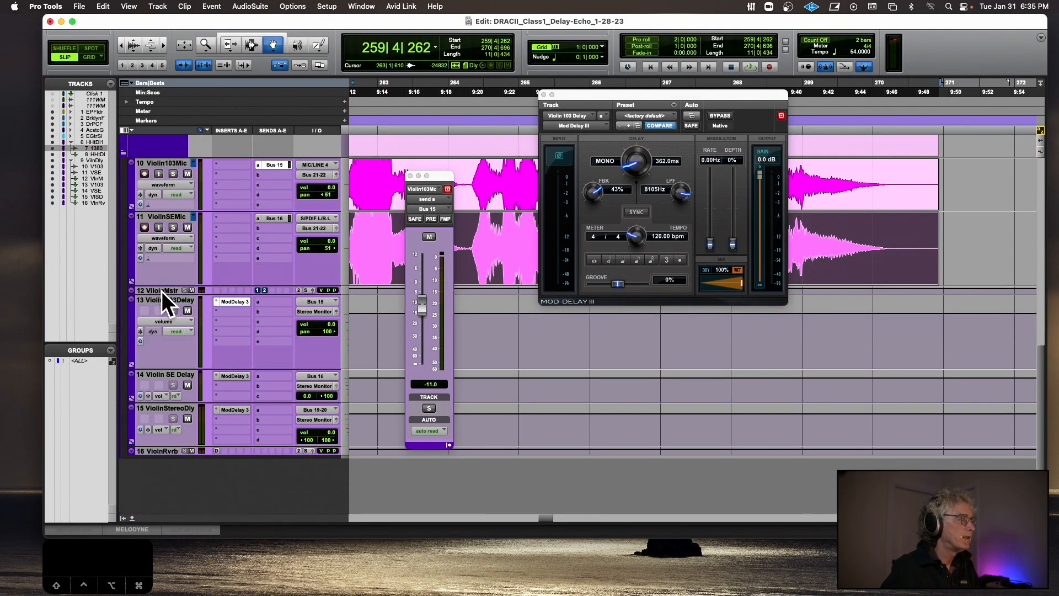
- Enlarge the Violin Master track and select both the Violin103Mic and ViolinSEMic tracks
drag(161, 292, 163, 372)
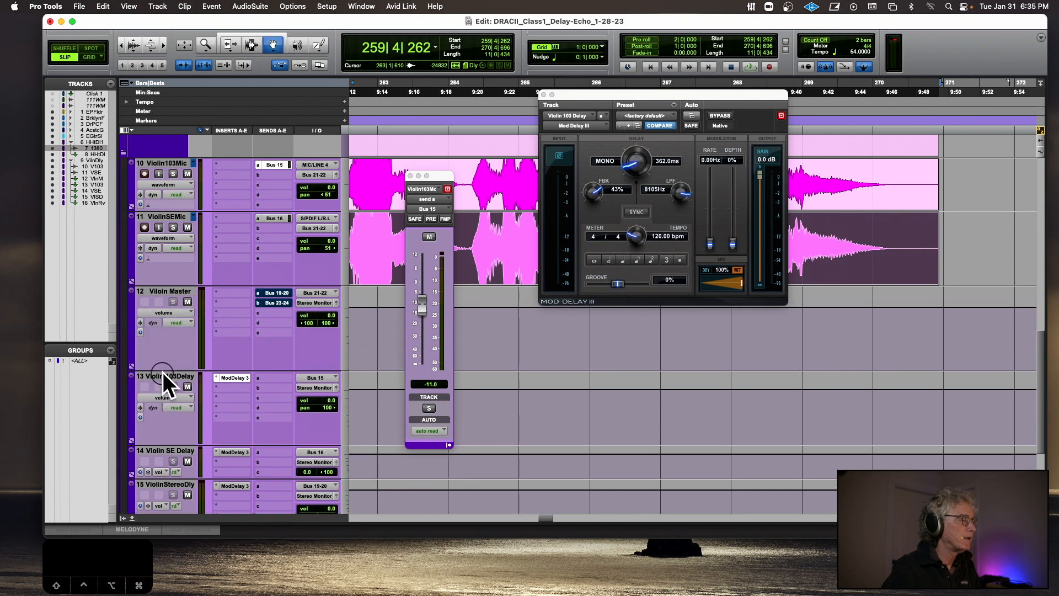
click(185, 291)
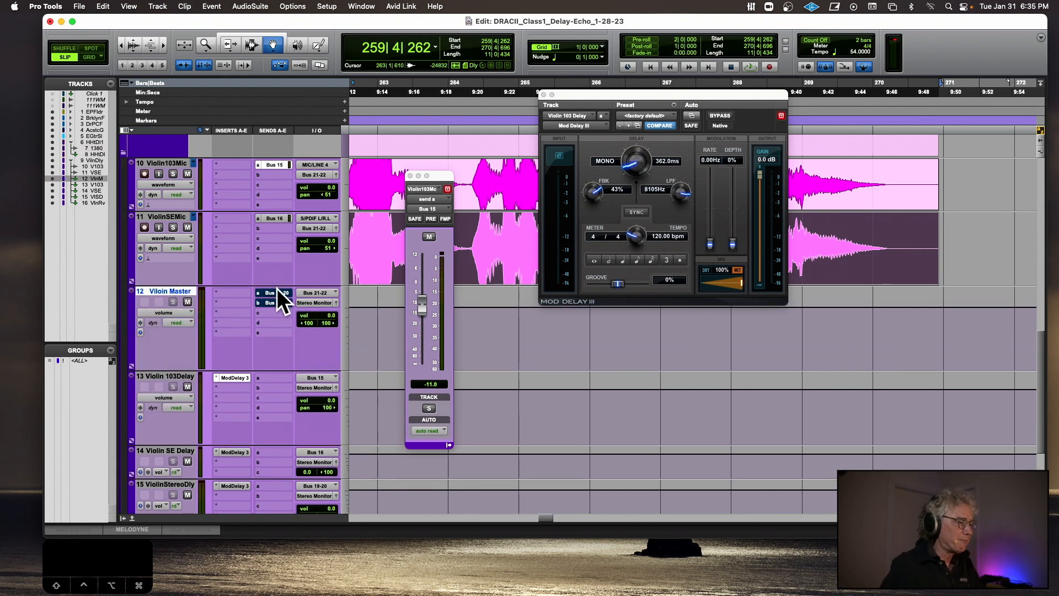
click(165, 217)
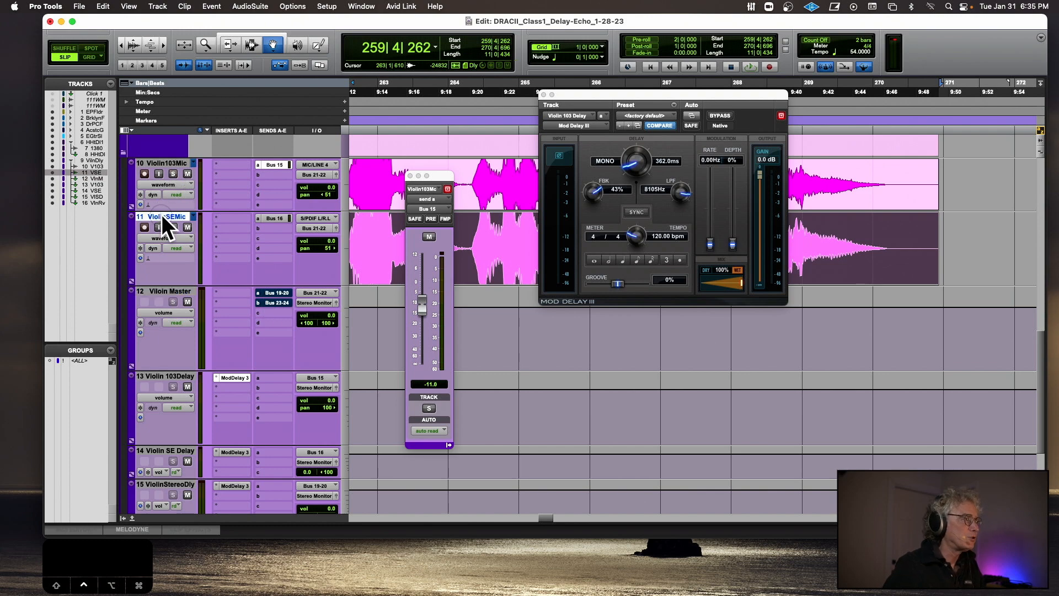
right_click(172, 162)
click(132, 194)
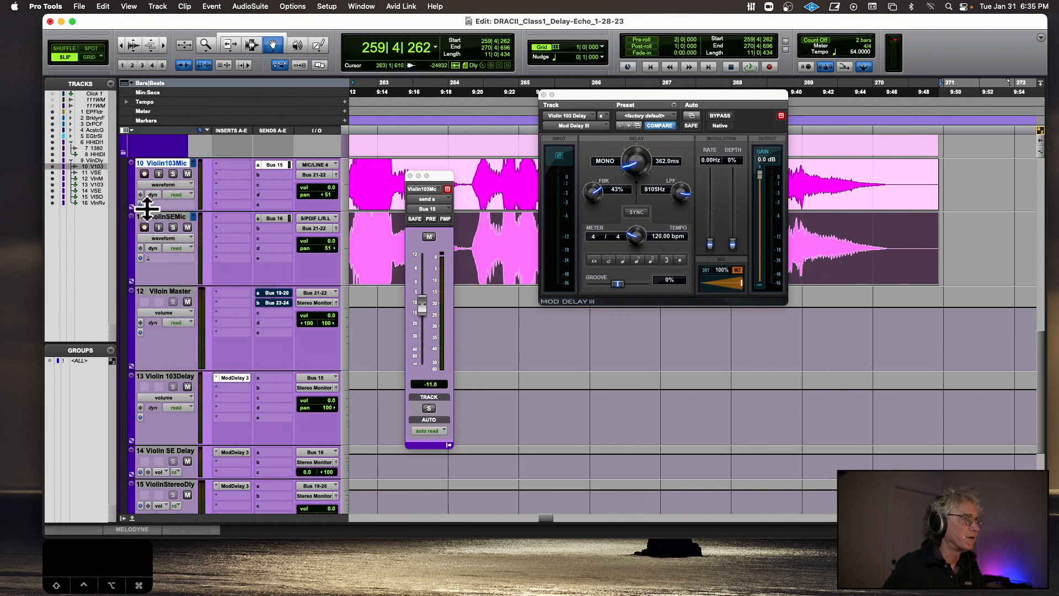
scroll(152, 215, up, 5)
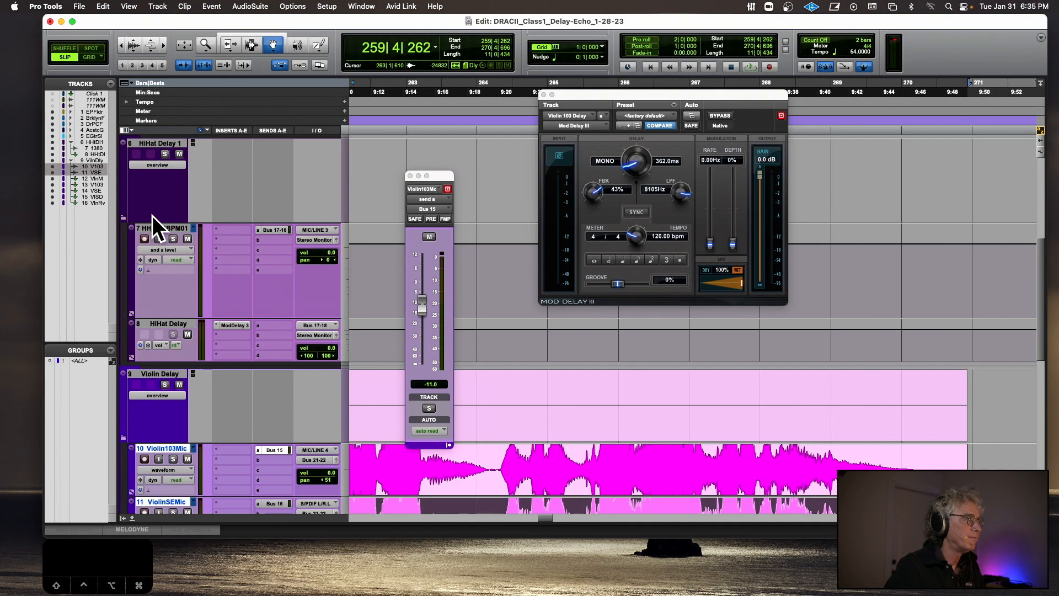
scroll(153, 215, down, 7)
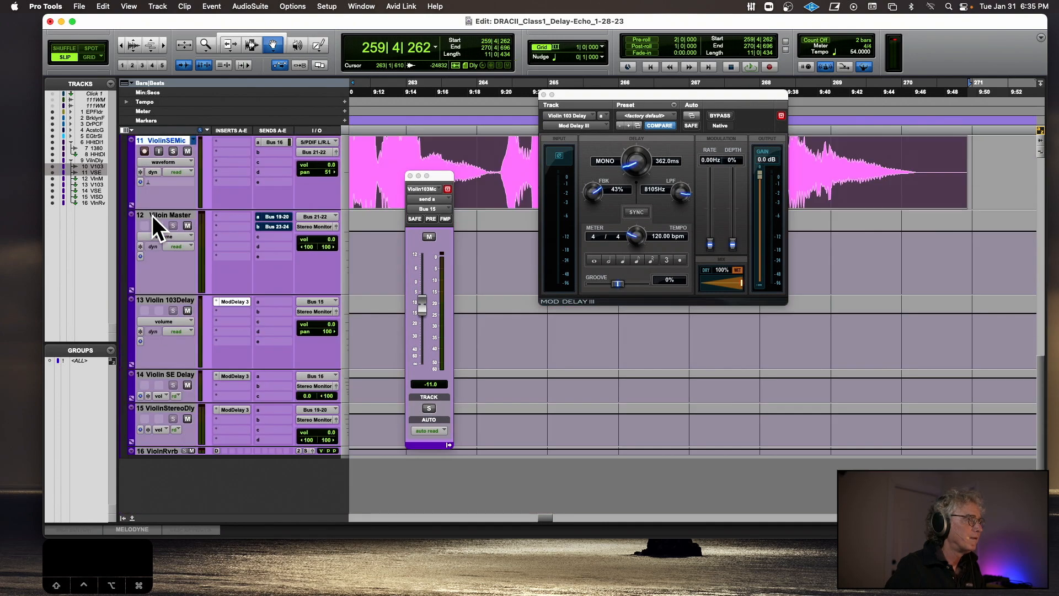
drag(1040, 367, 1038, 323)
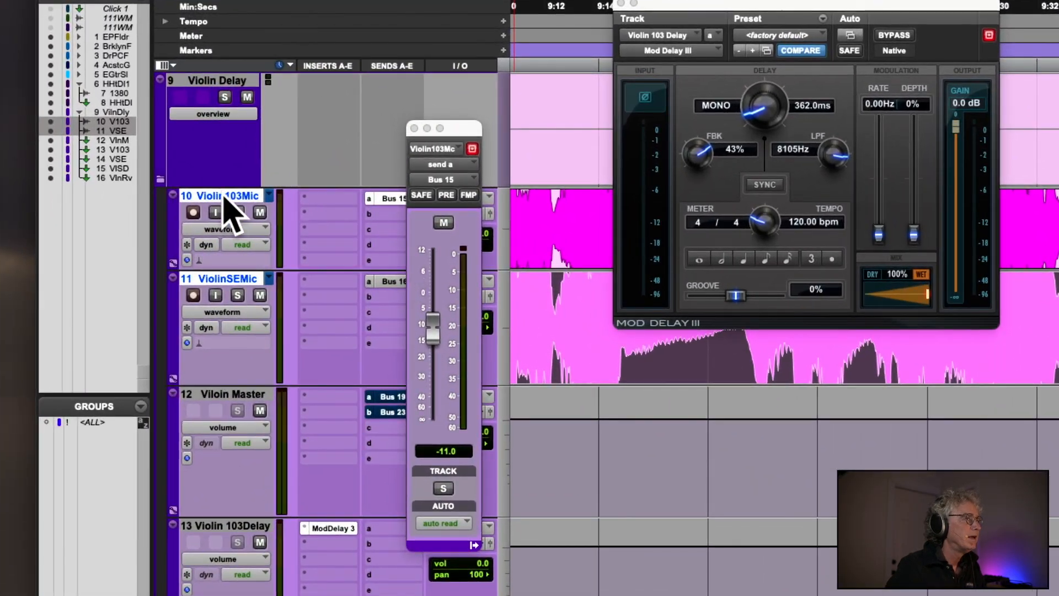
- Close the Bus 15 send window and unmute the Bus 19-20 send on the Violin Master track
click(414, 128)
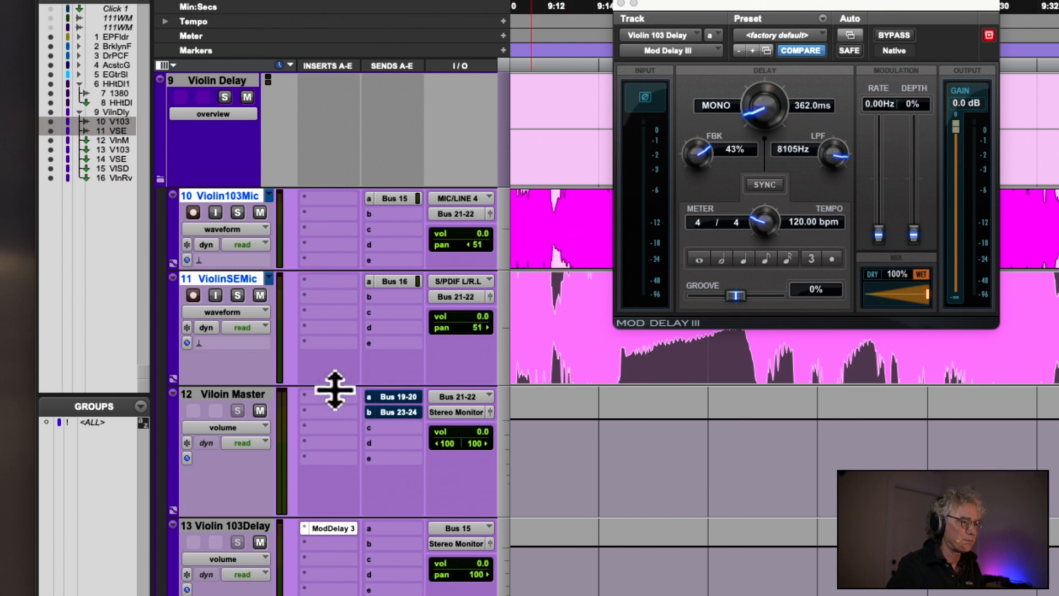
key(space)
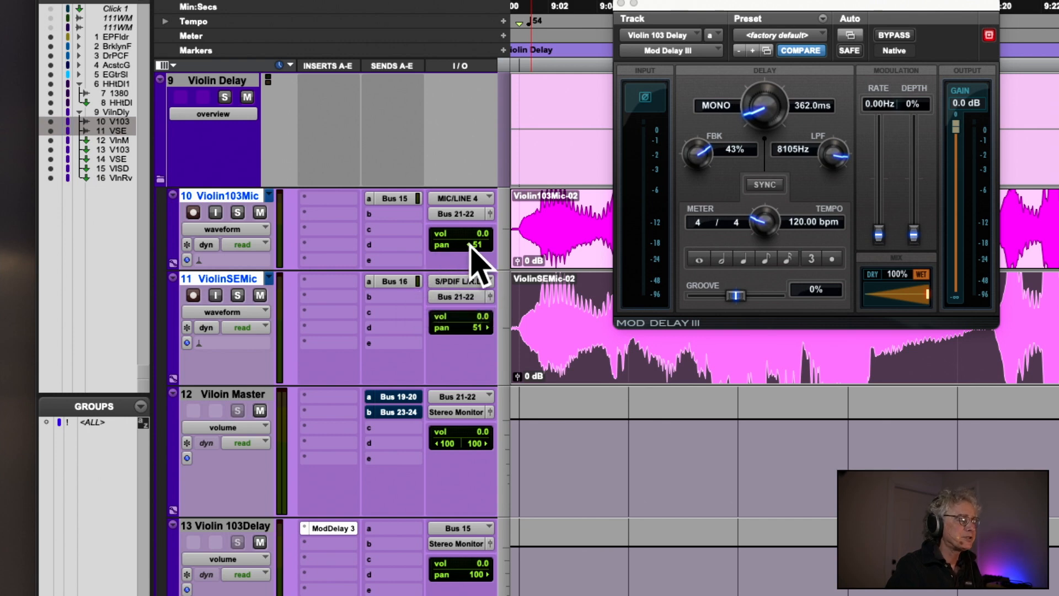
scroll(480, 304, down, 4)
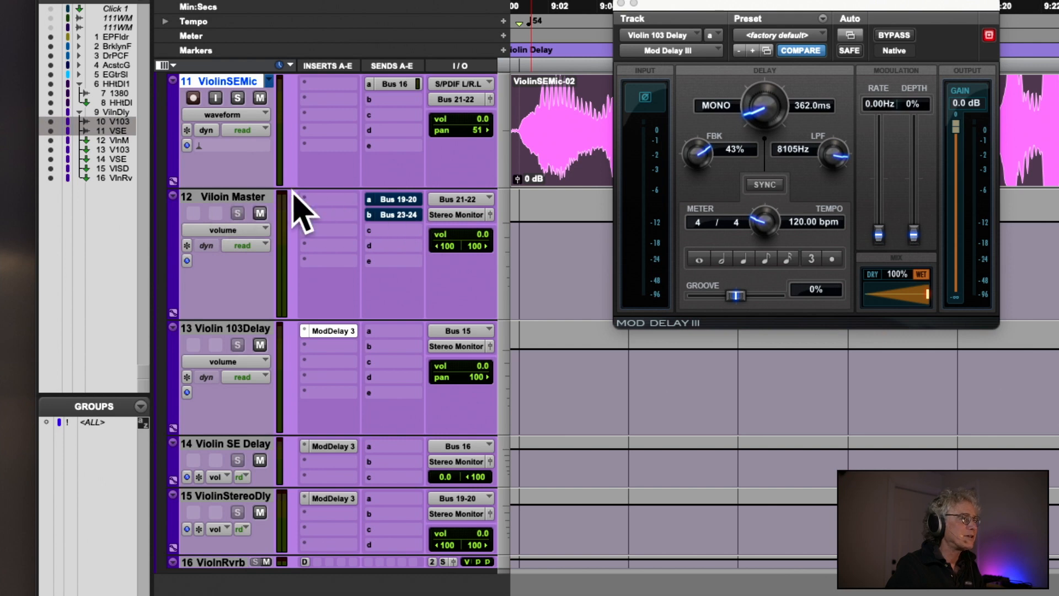
click(395, 199)
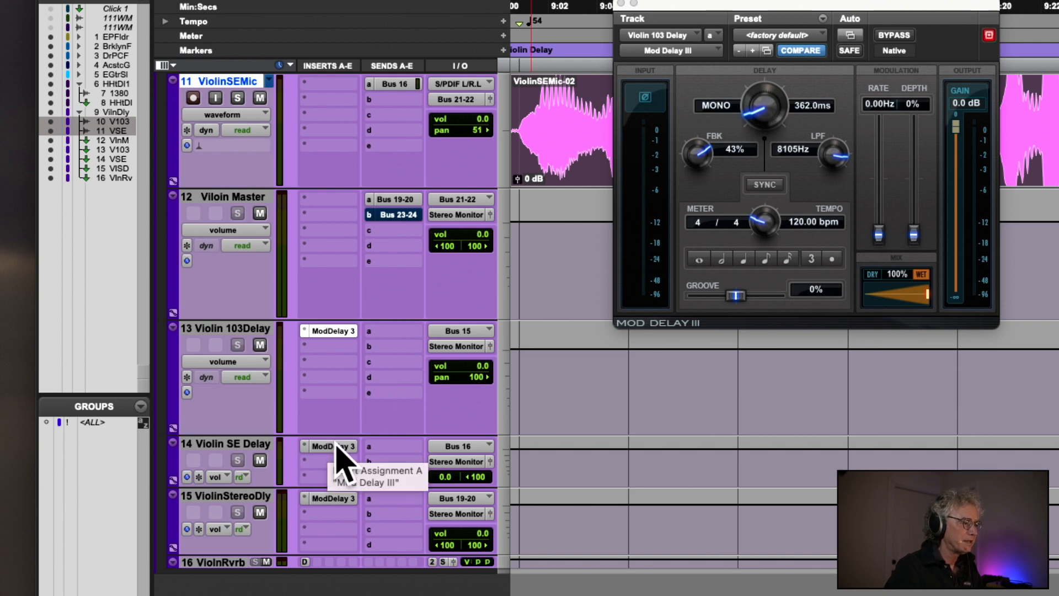
- Open the Mod Delay III on the Violin Stereo Delay track and move its window clear of the Violin Master sends
click(330, 498)
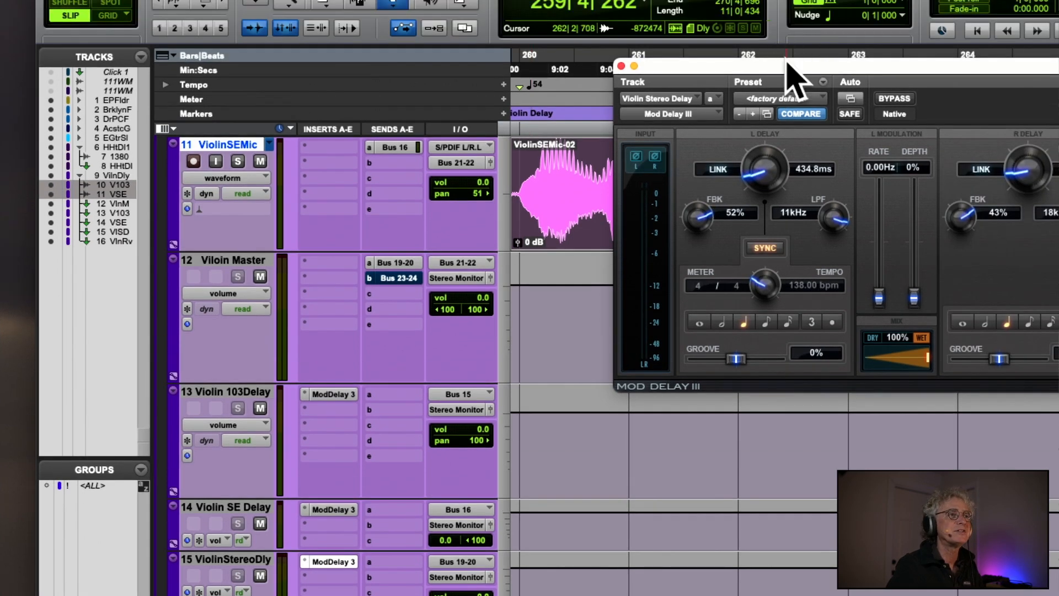
drag(788, 62, 371, 55)
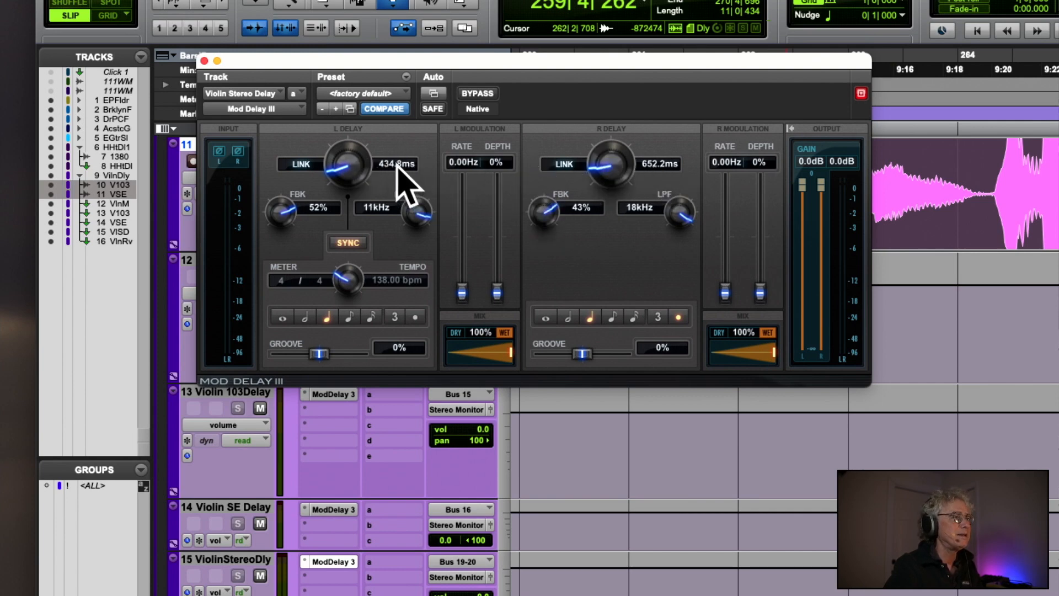
drag(379, 67, 505, 358)
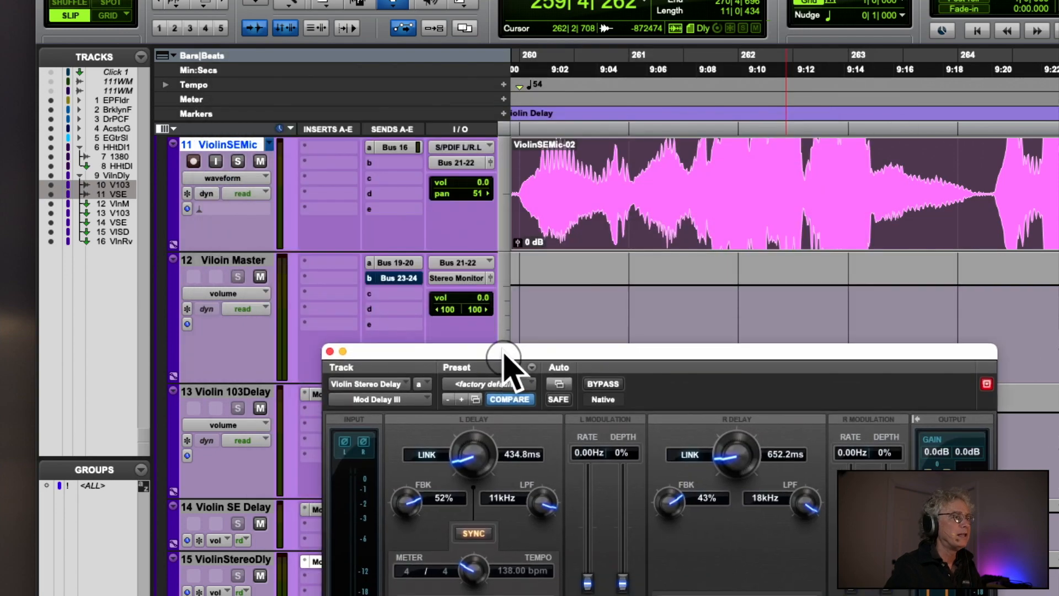
- Zoom the timeline out and play the violins to audition the tempo-synced stereo delay, then close the Mod Delay III window
key(r)
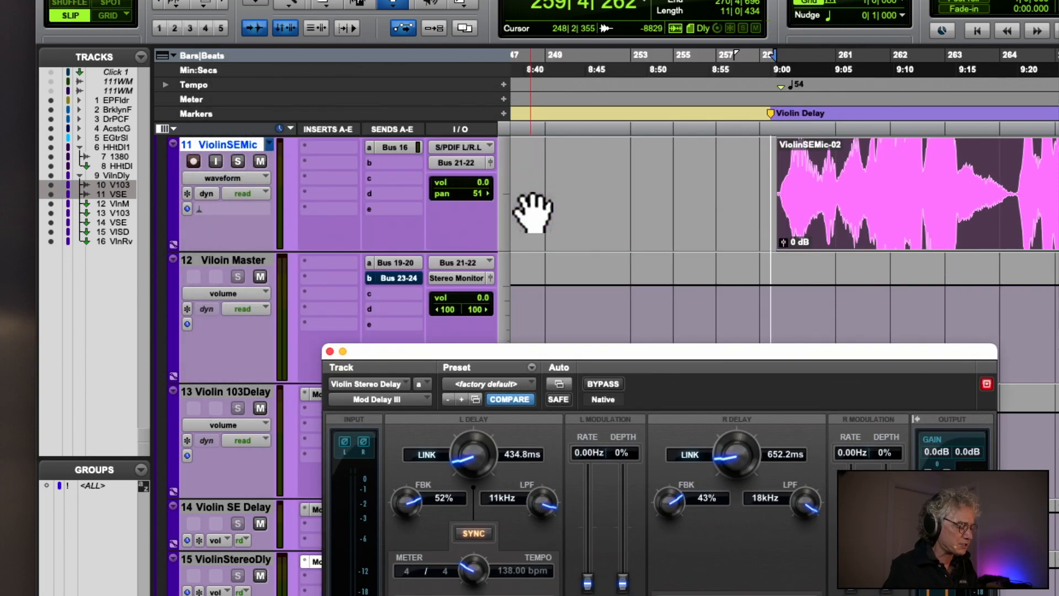
key(space)
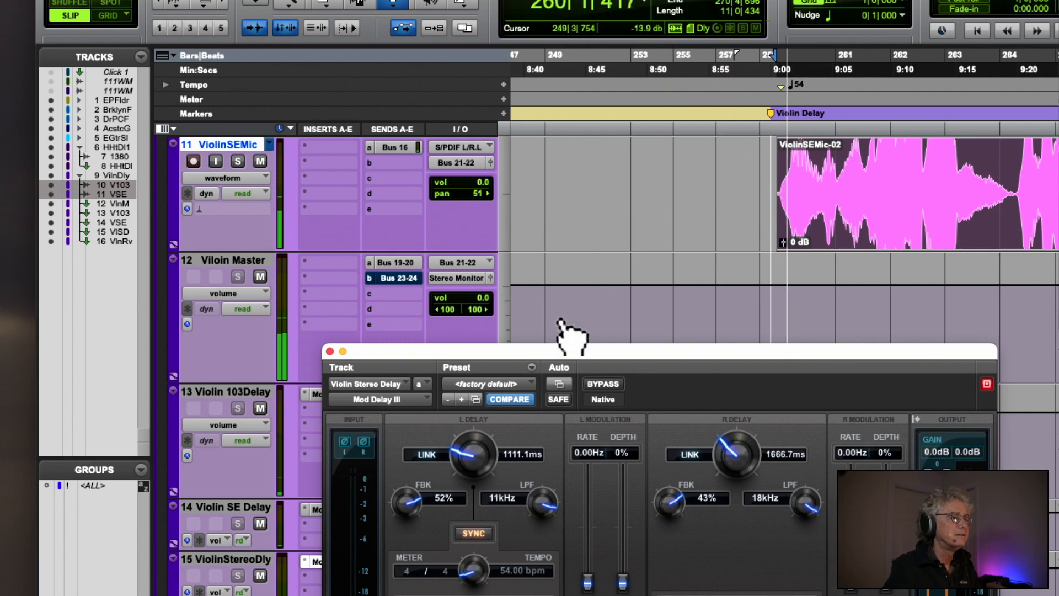
drag(556, 353, 409, 97)
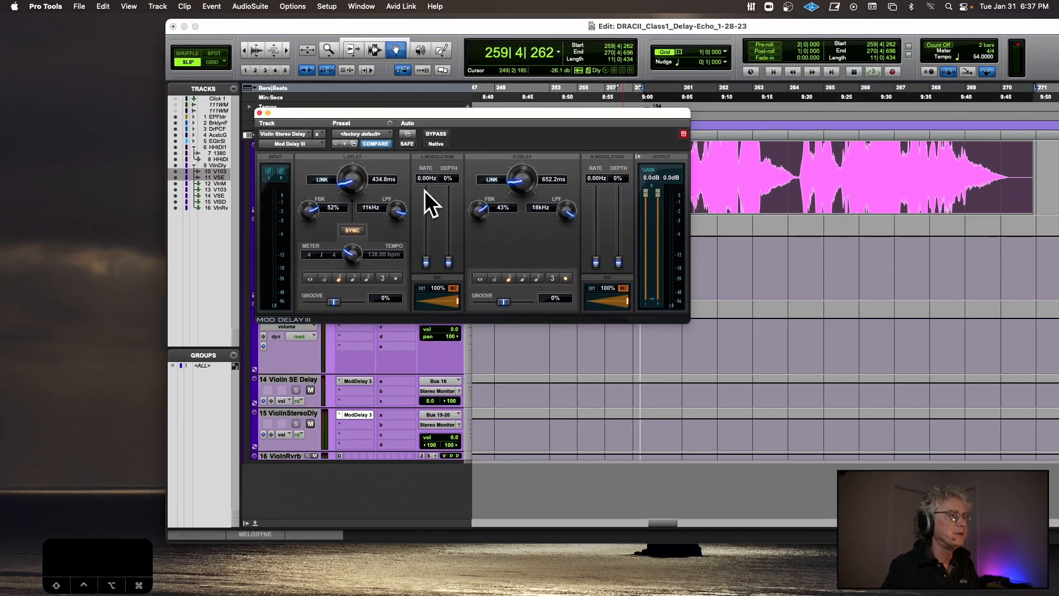
click(259, 114)
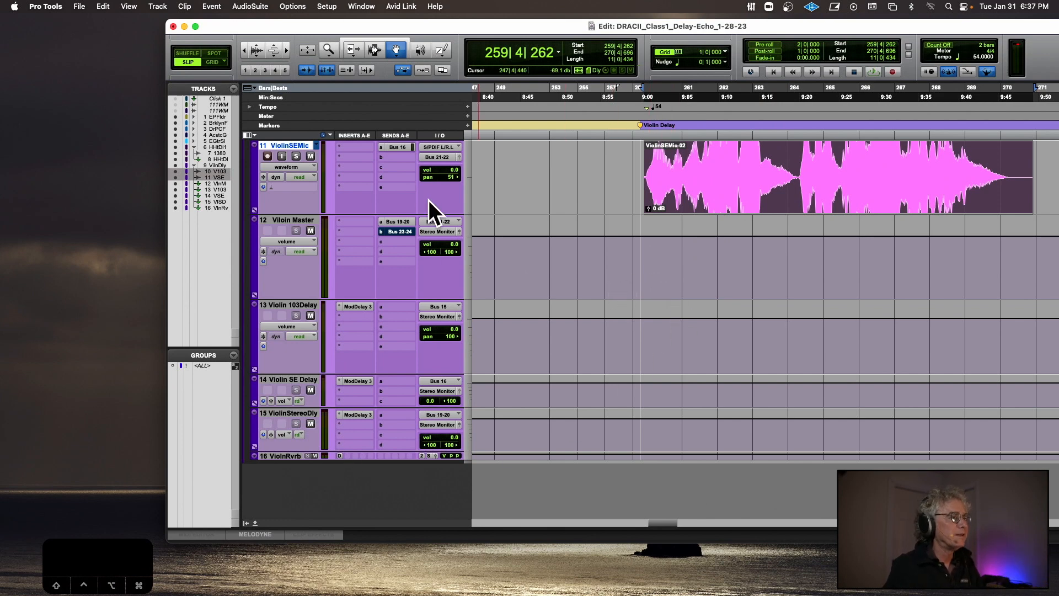
- Check the D-Verb settings on Violin Reverb and audition both violin clips with Violin Master's Bus 23-24 send unmuted
click(340, 454)
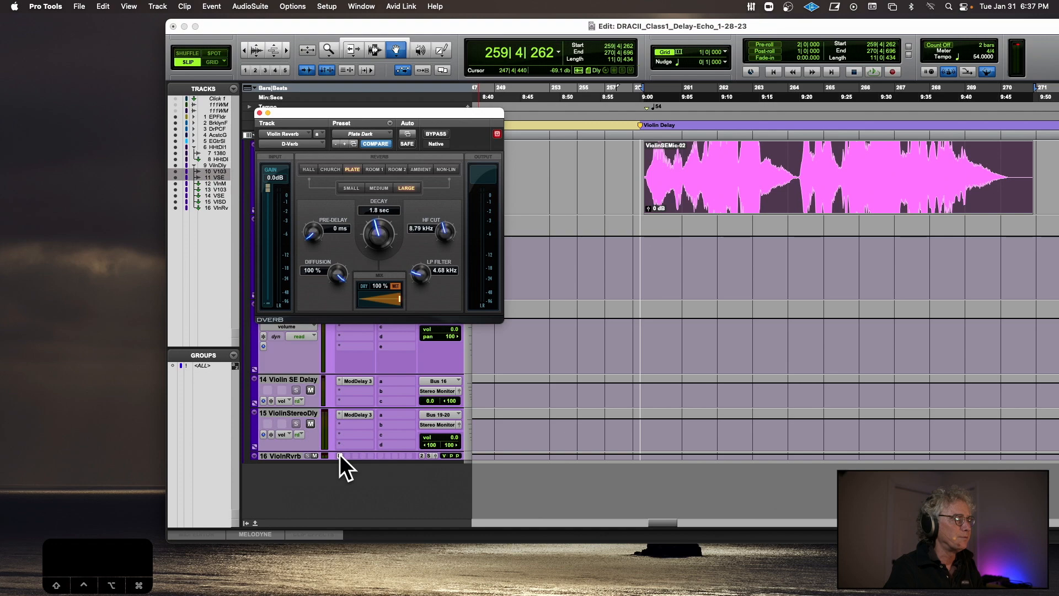
click(260, 112)
scroll(393, 312, up, 5)
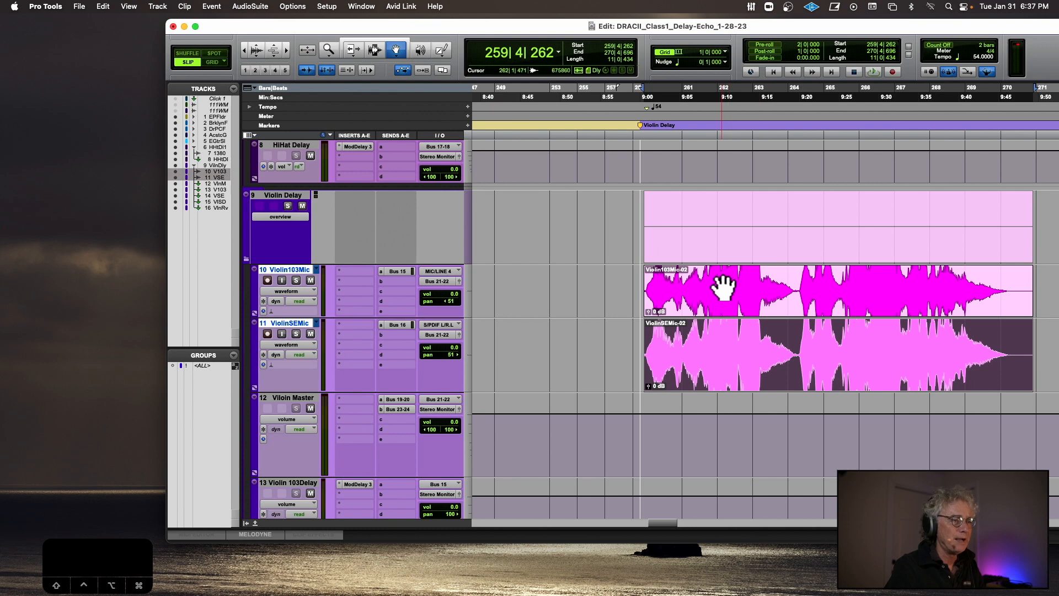
shift+click(724, 288)
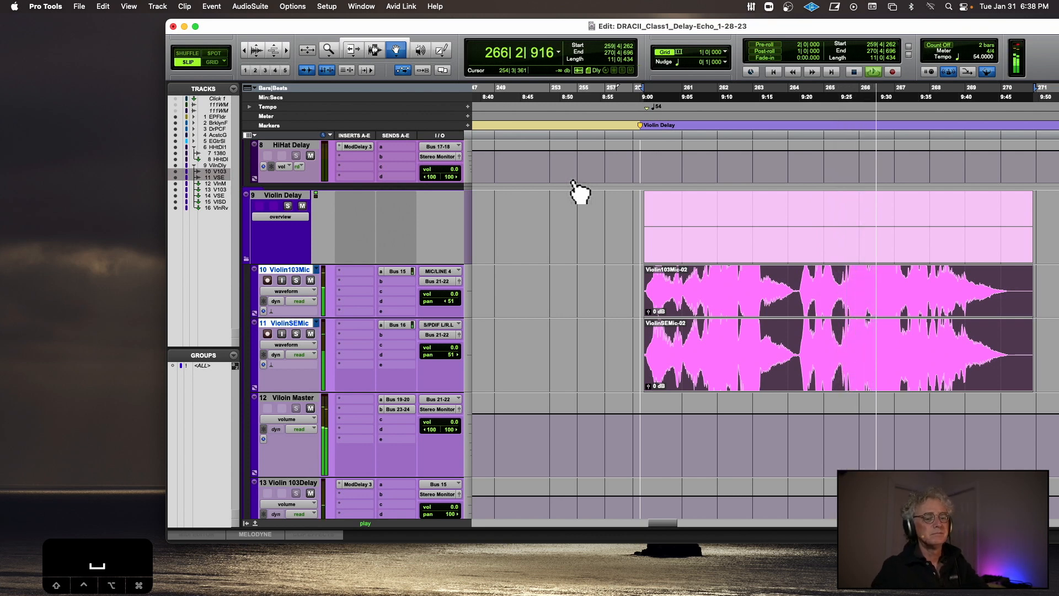
drag(542, 26, 408, 22)
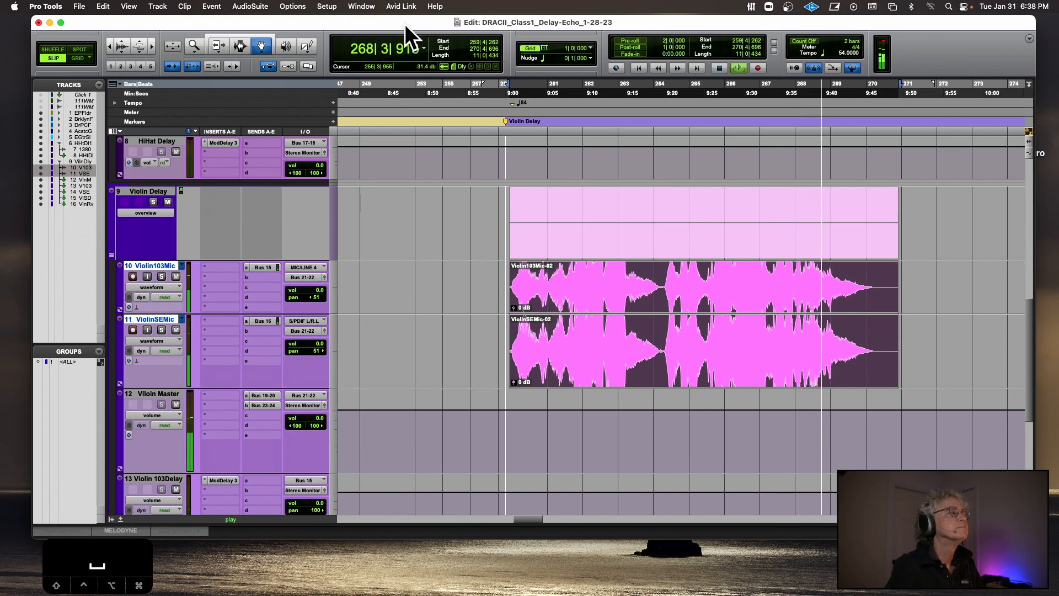
scroll(496, 248, up, 10)
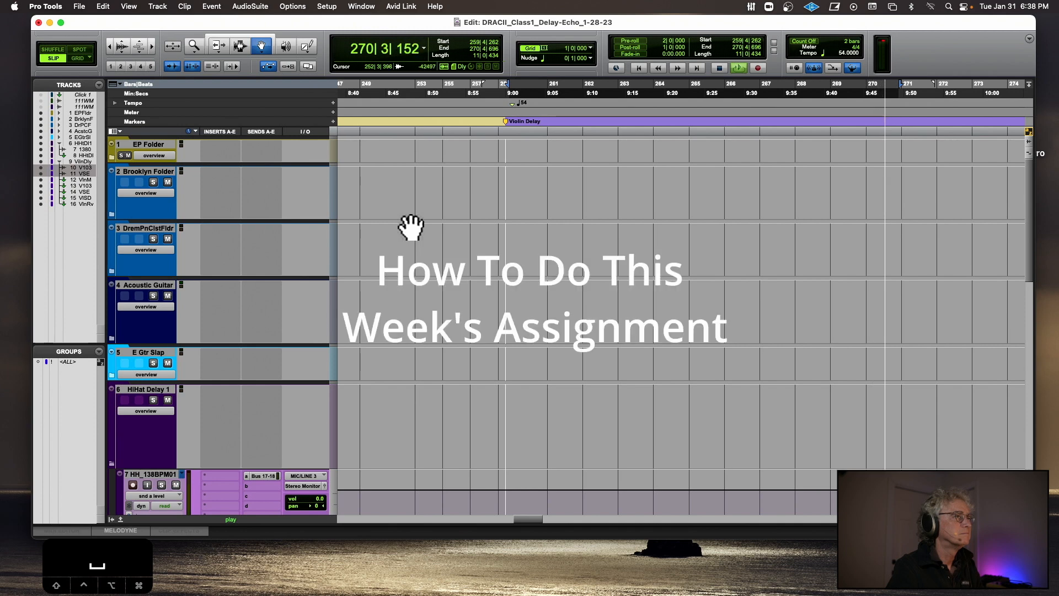
key(space)
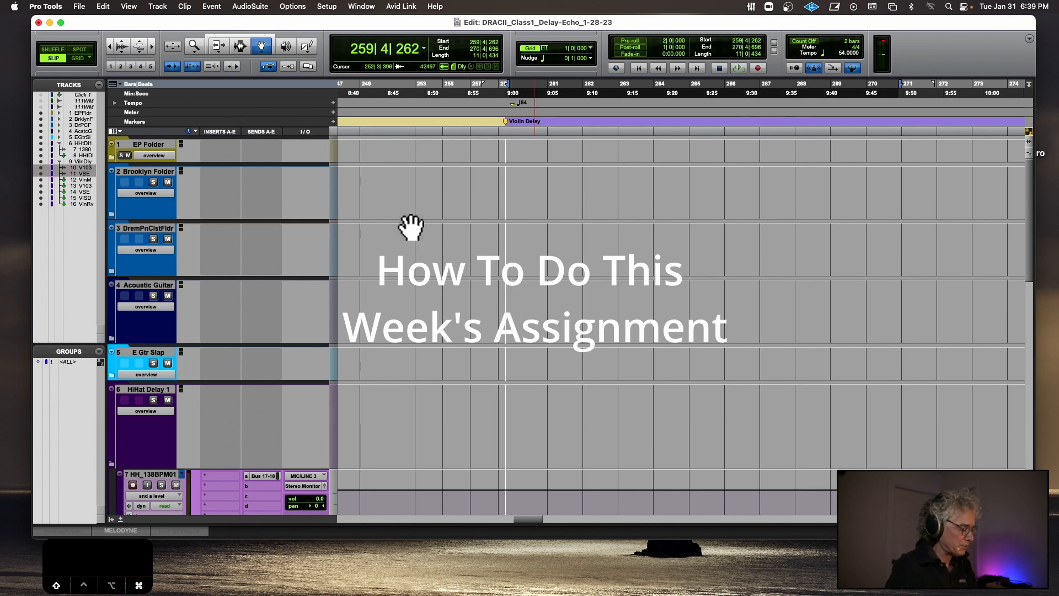
- Close the current session and open DRACII_Class1Assignment_Delay-Echo_1-28-23.ptx from its desktop folder
key(shift+super+w)
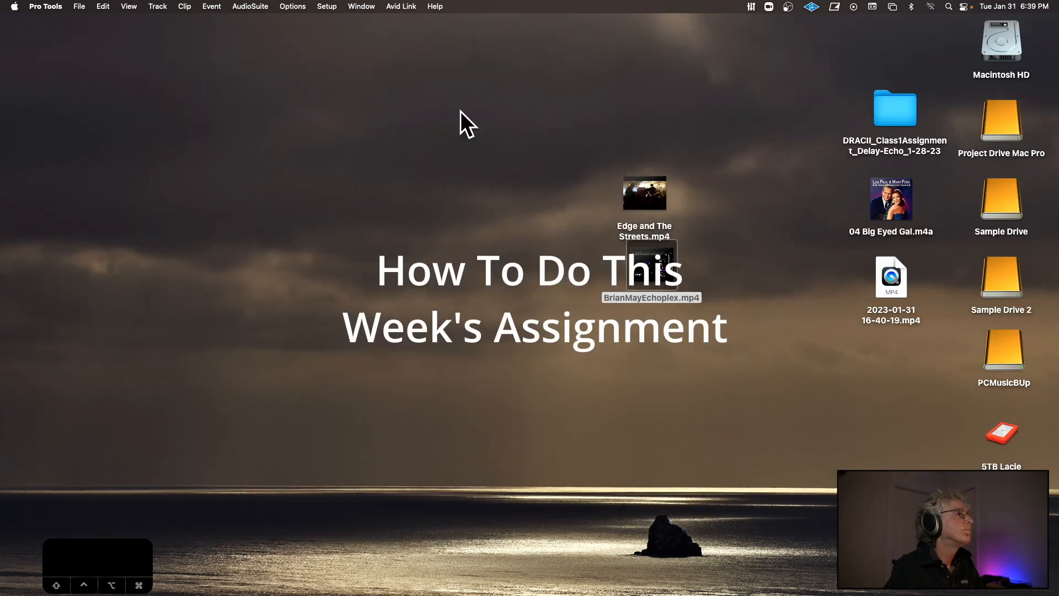
drag(899, 107, 538, 112)
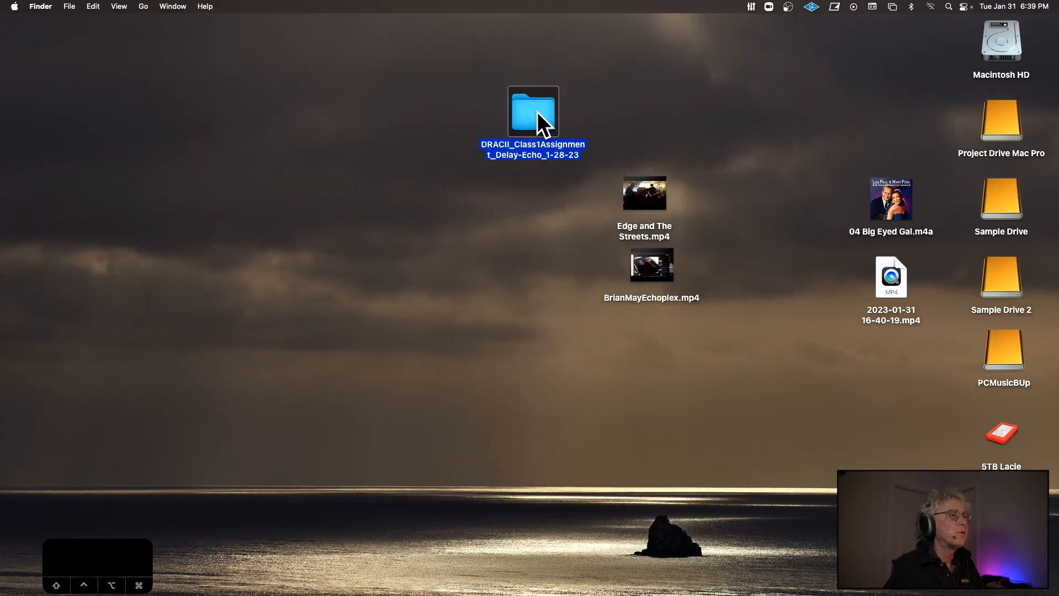
double_click(536, 112)
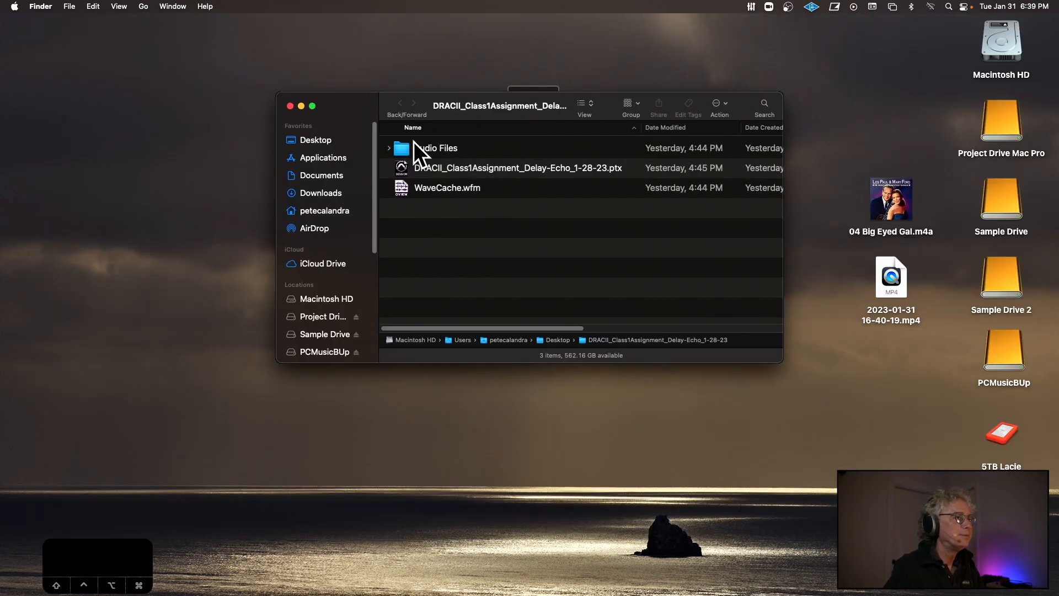
double_click(403, 166)
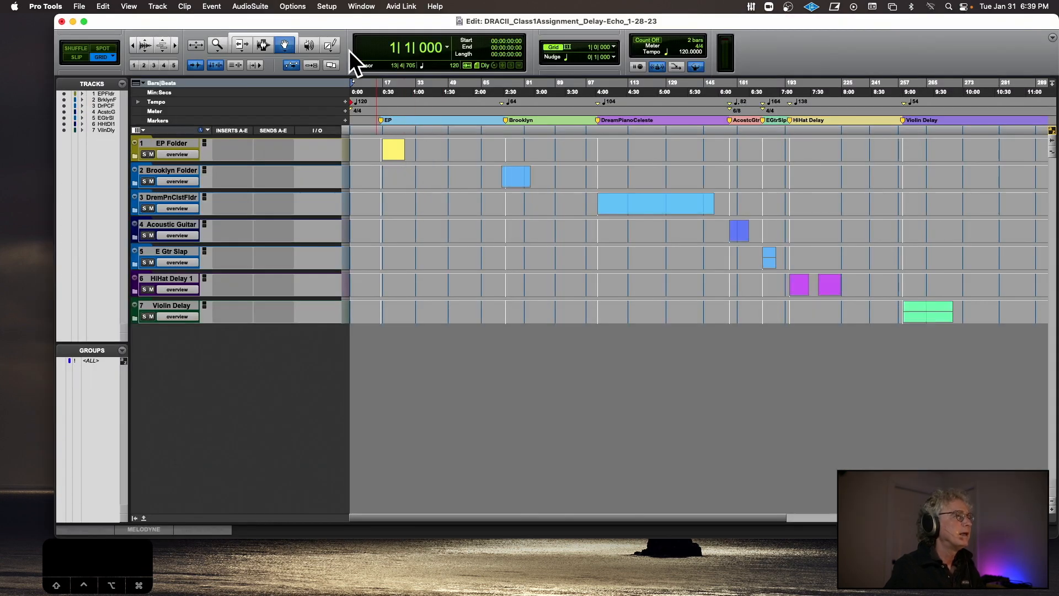
- Enlarge the EP Folder track and expand it to show its EP and EP Mono Delay tracks
mouse_move(353, 27)
mouse_down()
mouse_move(387, 219)
mouse_move(362, 45)
mouse_up()
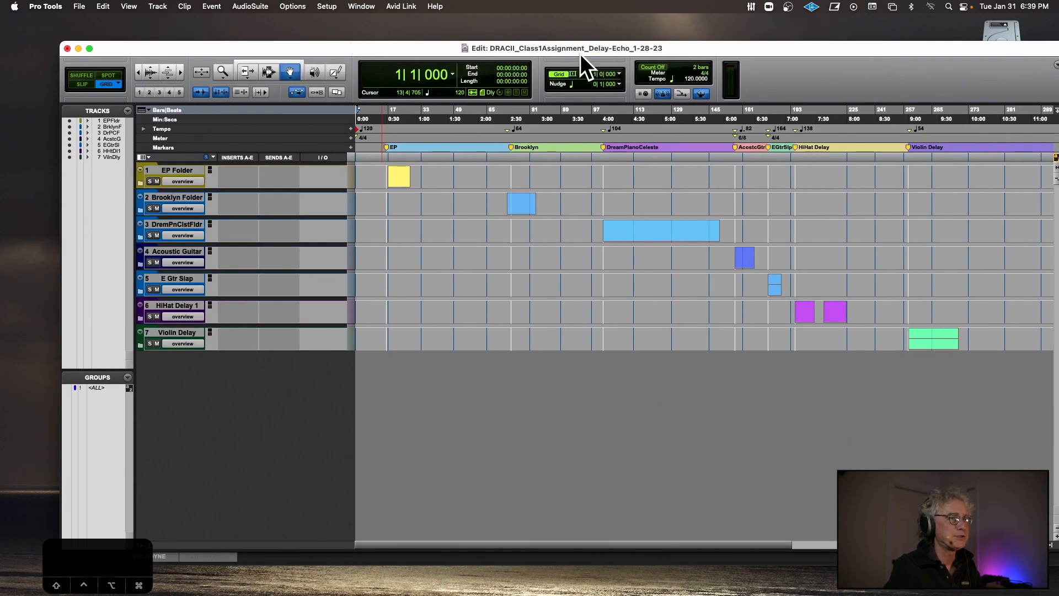
drag(171, 189, 189, 246)
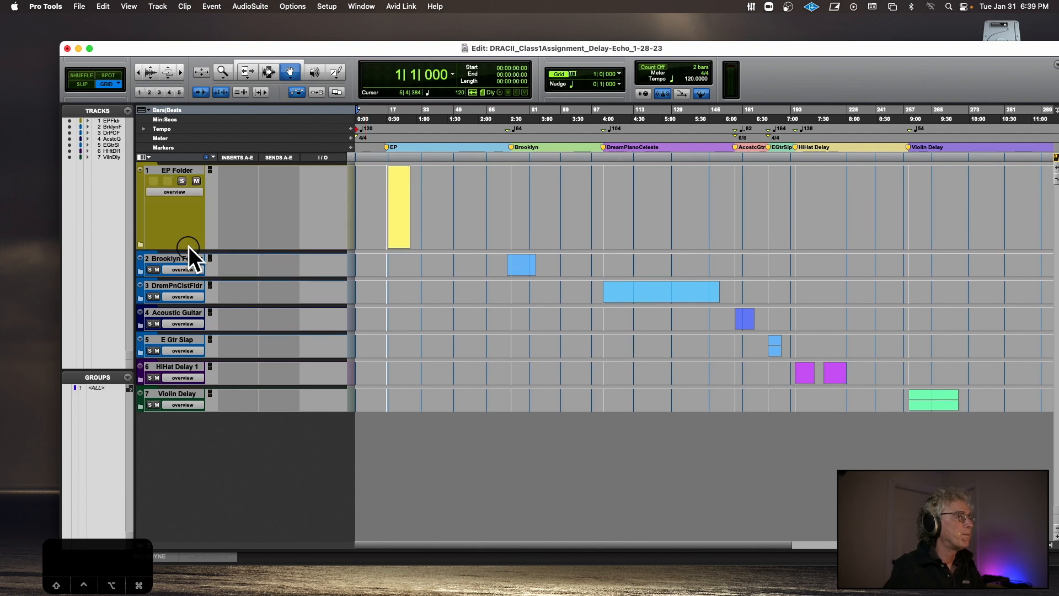
click(140, 241)
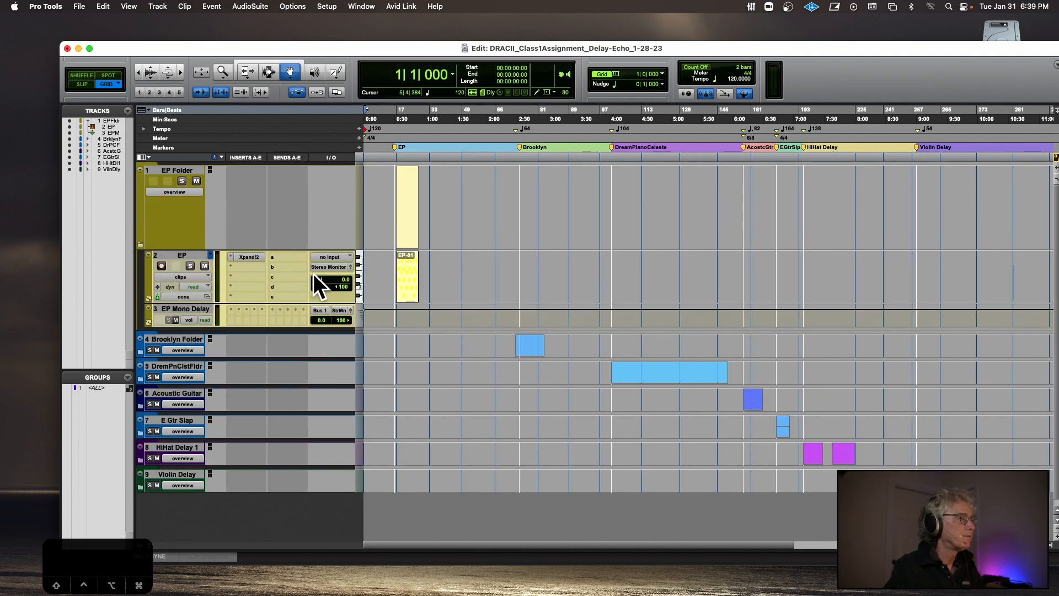
- Enlarge the EP Mono Delay track to expose its insert and send slots, and zoom the timeline in around the EP clip
scroll(298, 276, down, 1)
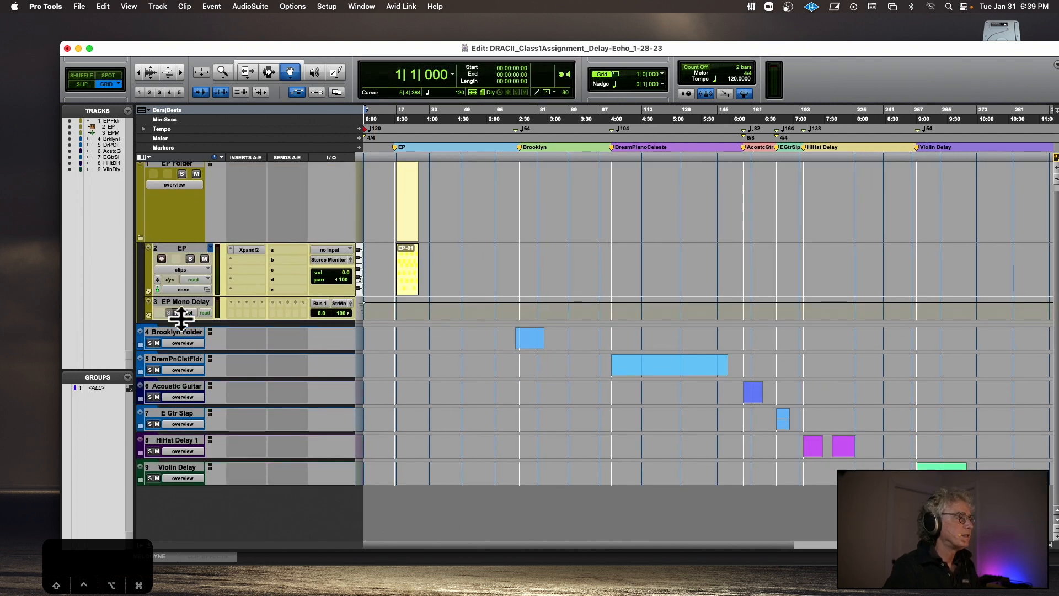
drag(181, 319, 182, 422)
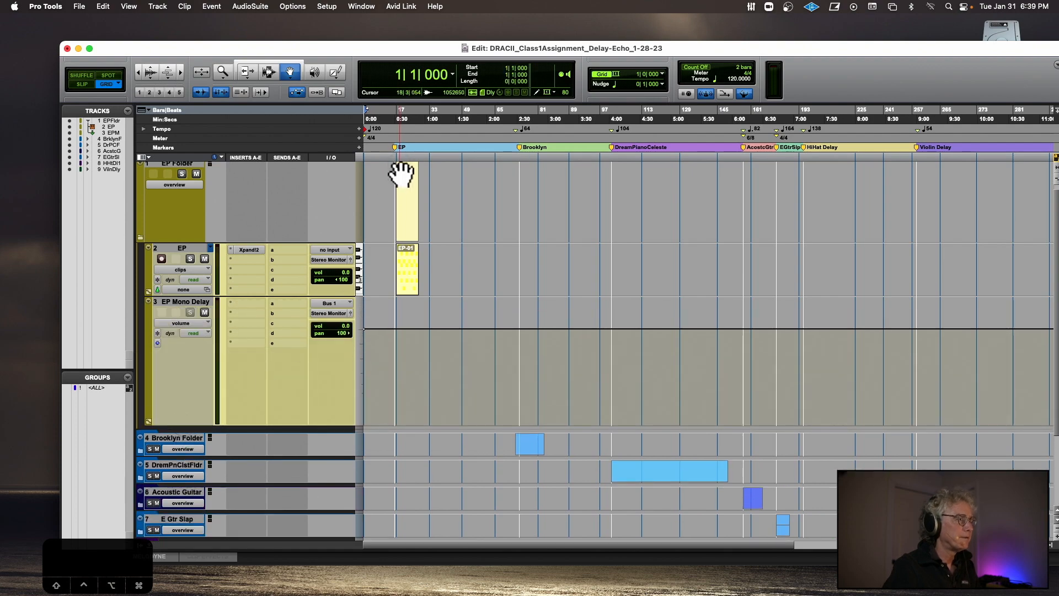
key(t)
key(t)
key(t)
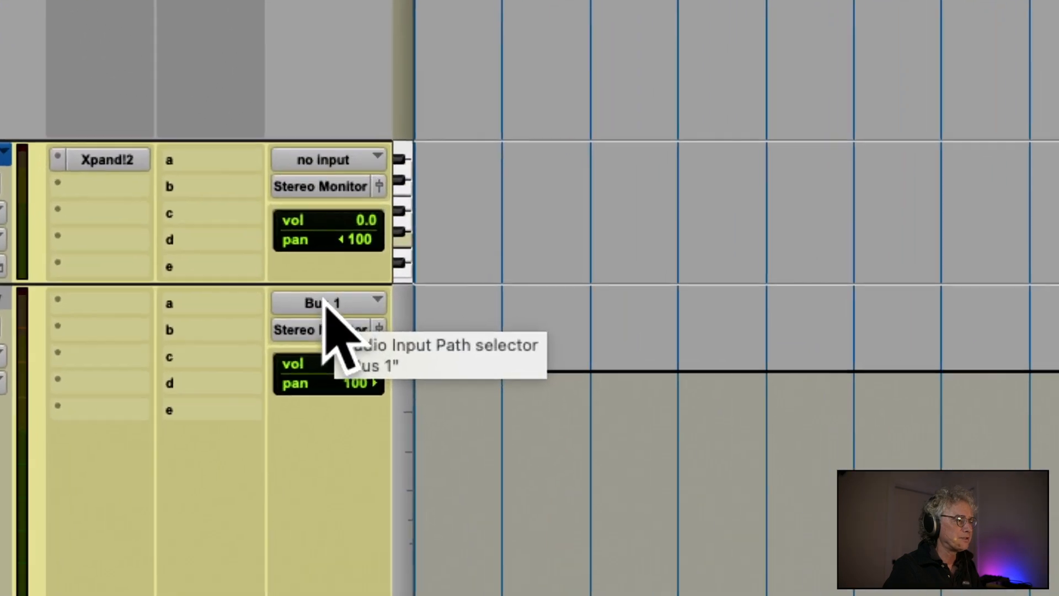
- Assign send a on the EP track to Bus 1 (Mono) and move the send window over the centre of the timeline
click(205, 156)
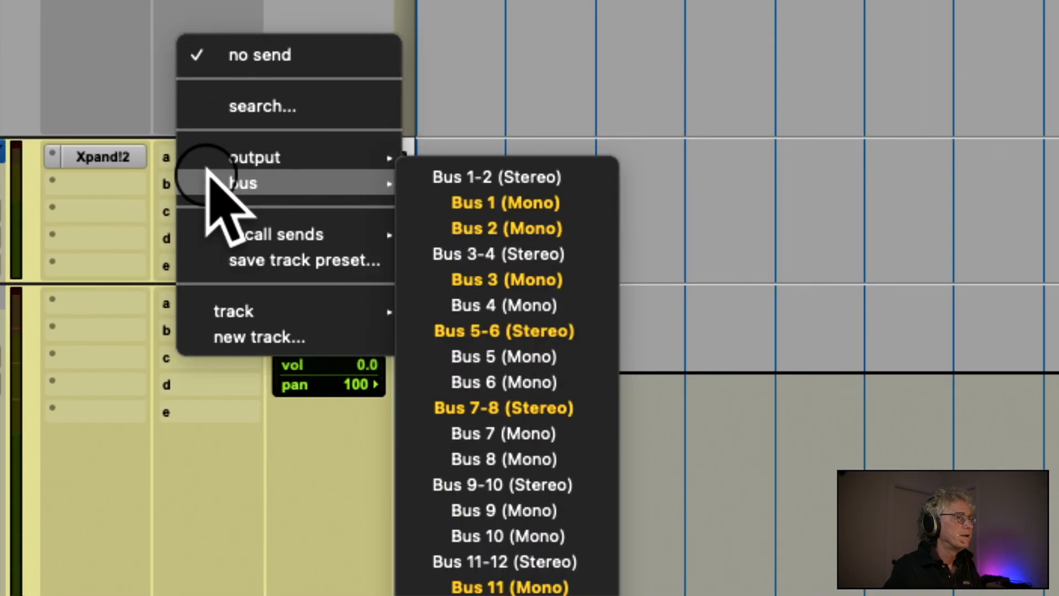
click(114, 227)
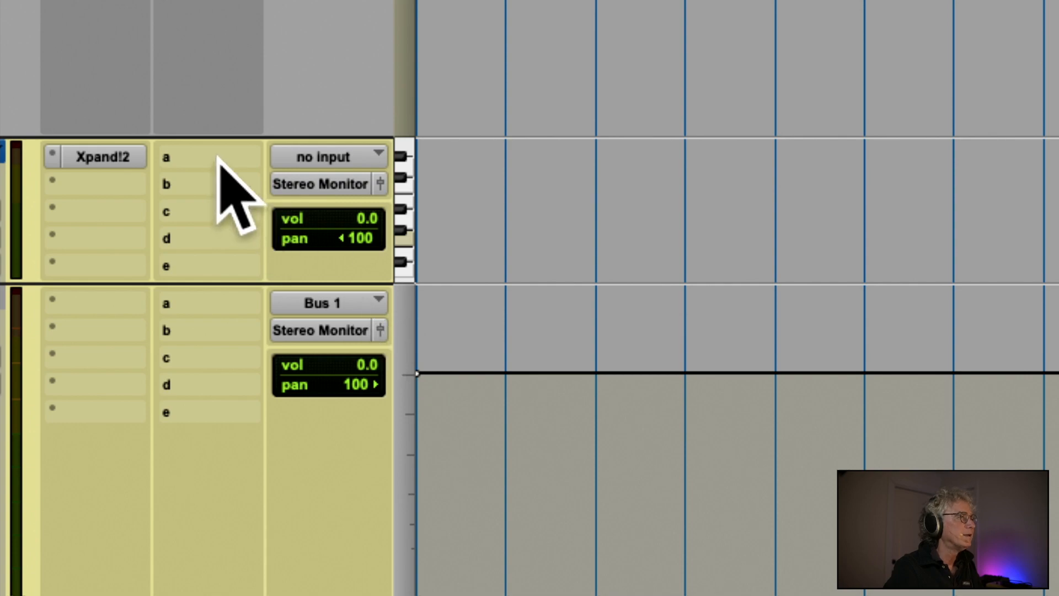
click(214, 171)
mouse_move(214, 177)
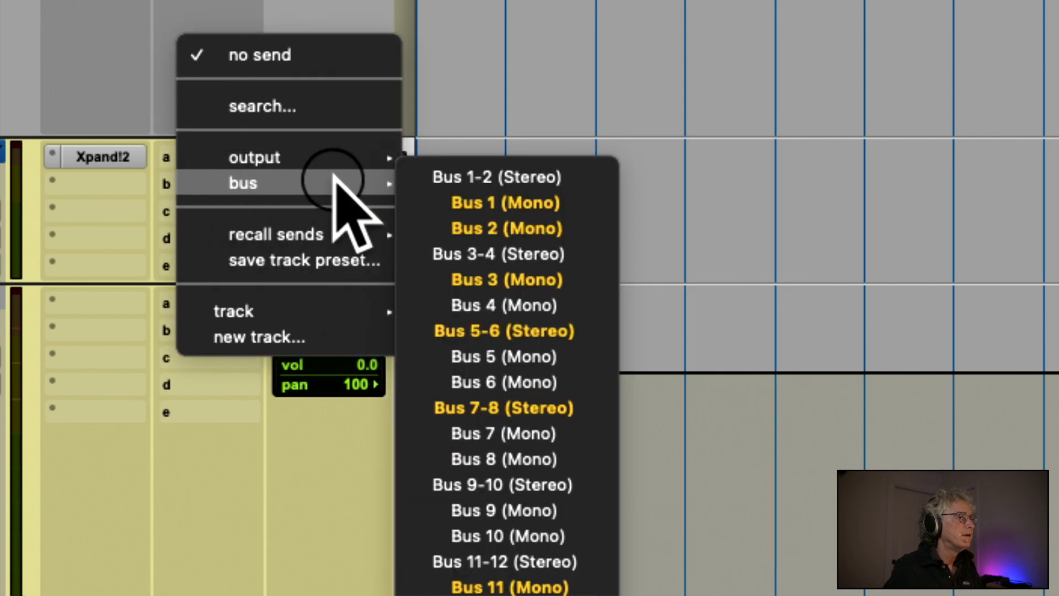
click(449, 193)
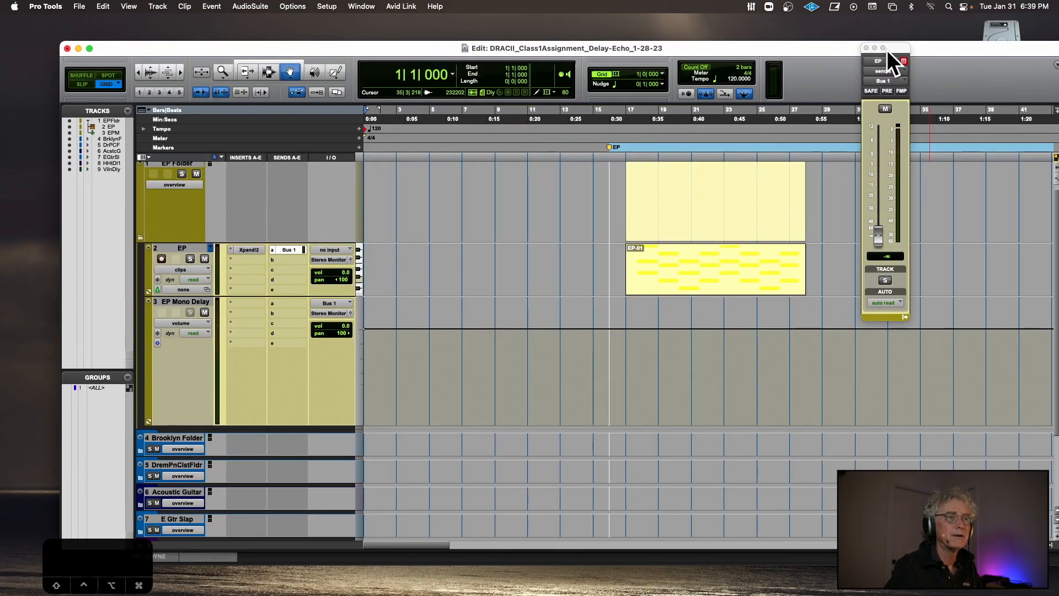
drag(893, 58, 567, 188)
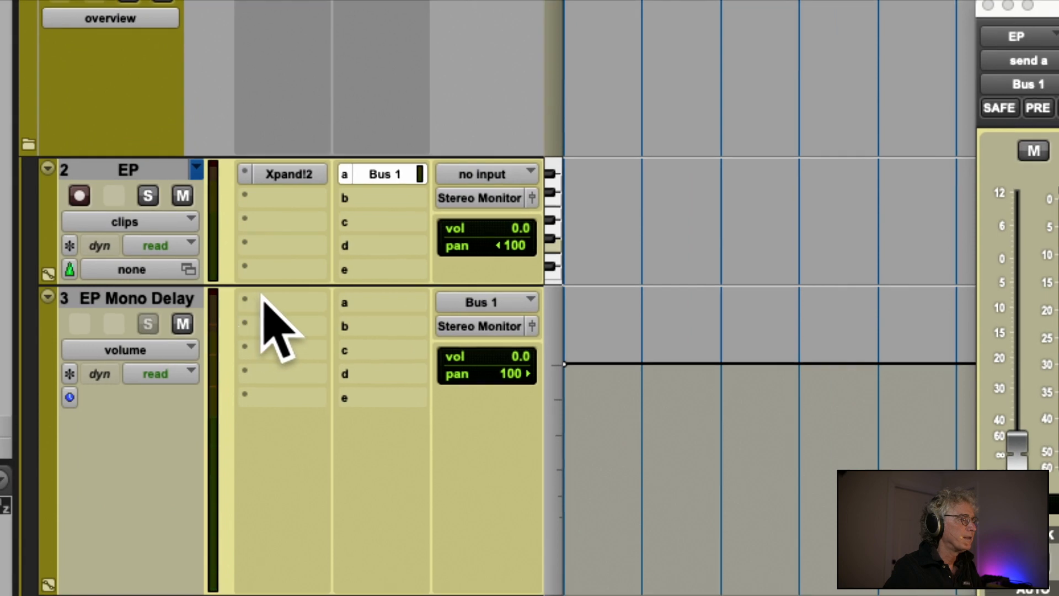
- Insert Mod Delay III (mono) in the first insert slot of EP Mono Delay and move its window clear of the tracks
drag(262, 301, 814, 515)
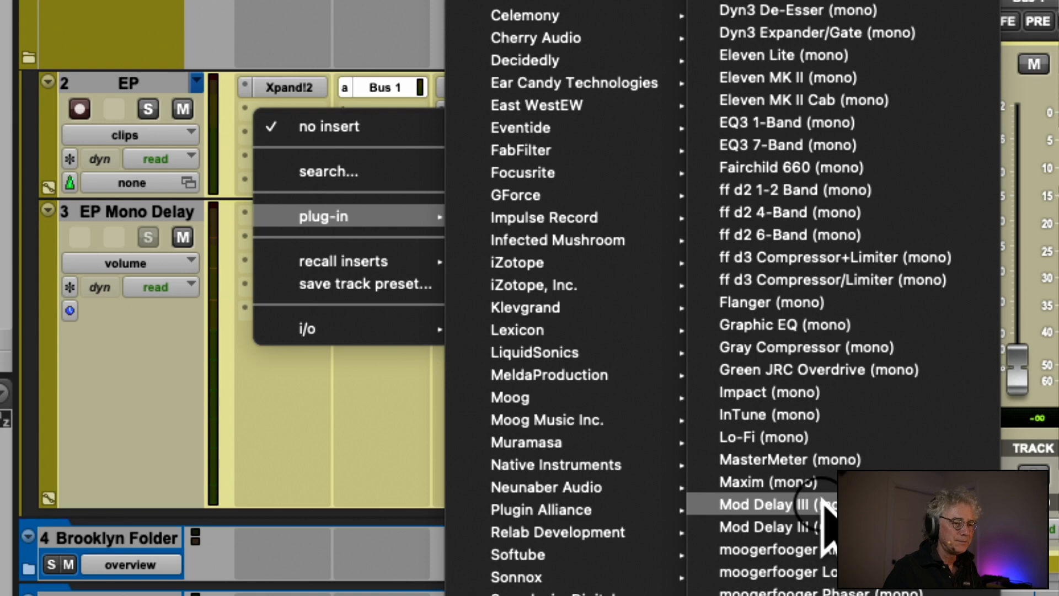
drag(821, 503, 822, 504)
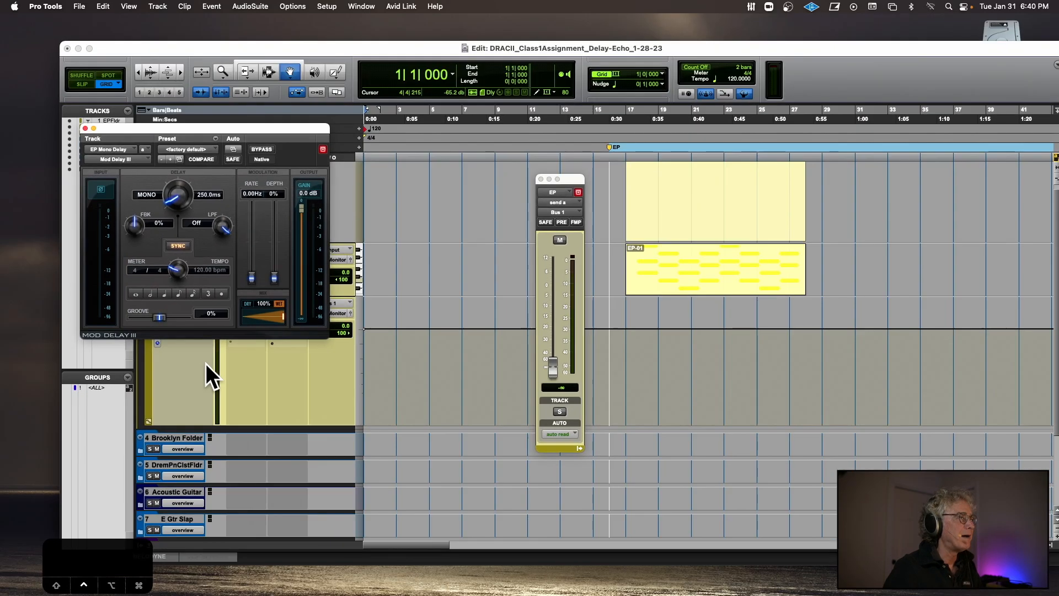
drag(247, 127, 885, 211)
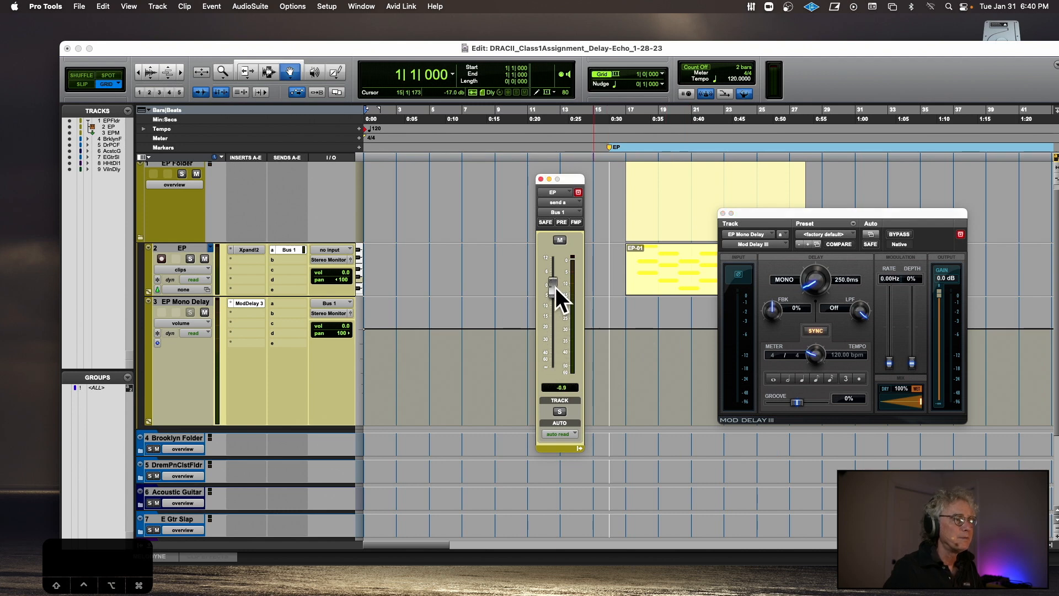
- Set EP's Bus 1 send level to 0.0 dB and audition the EP clip from bar 17 with the Mod Delay III window moved beside the tracks
drag(555, 287, 554, 418)
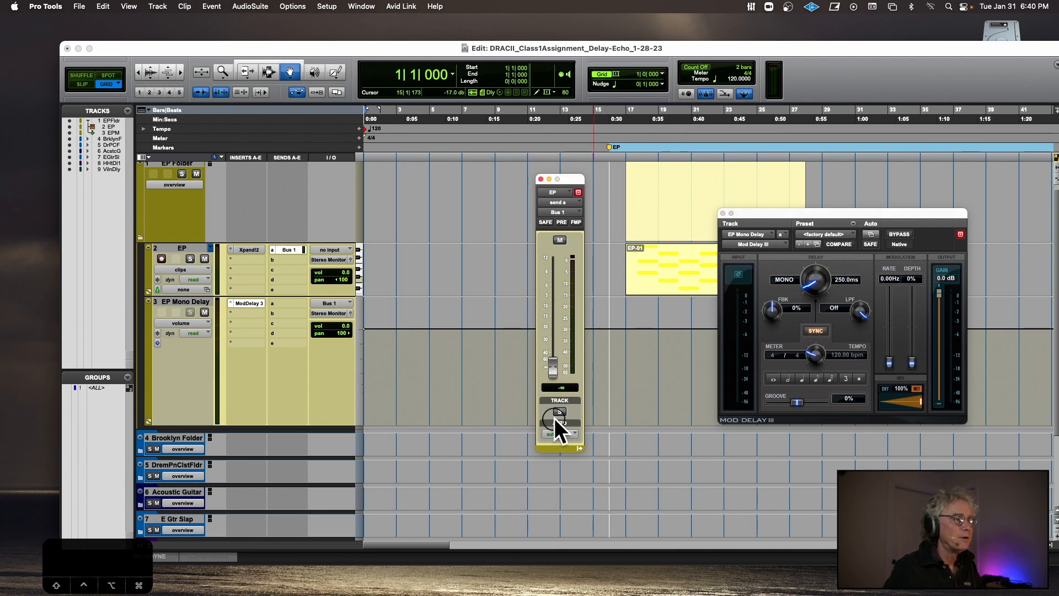
alt+click(552, 371)
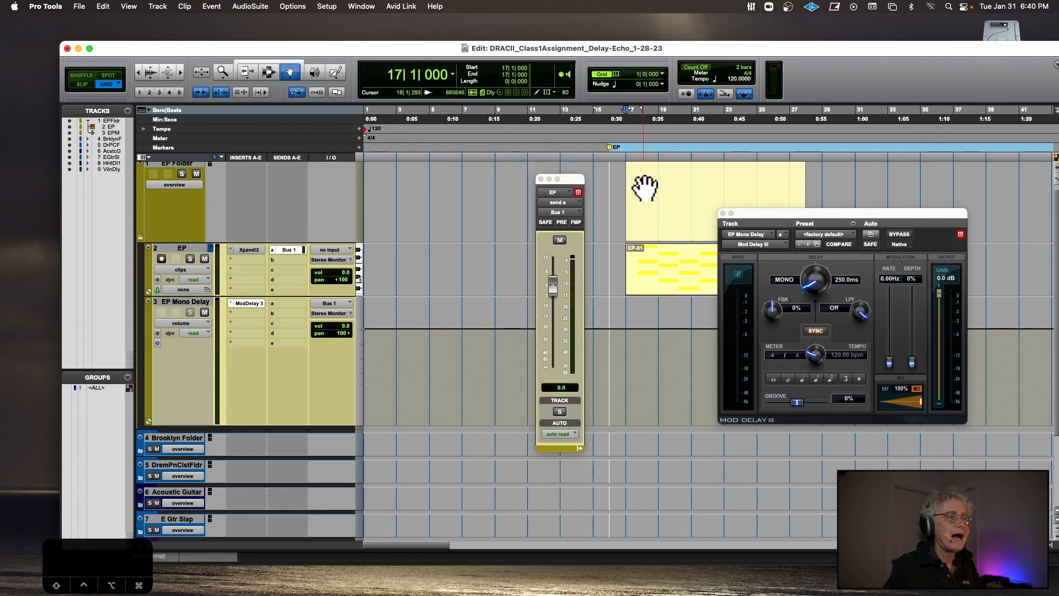
key(space)
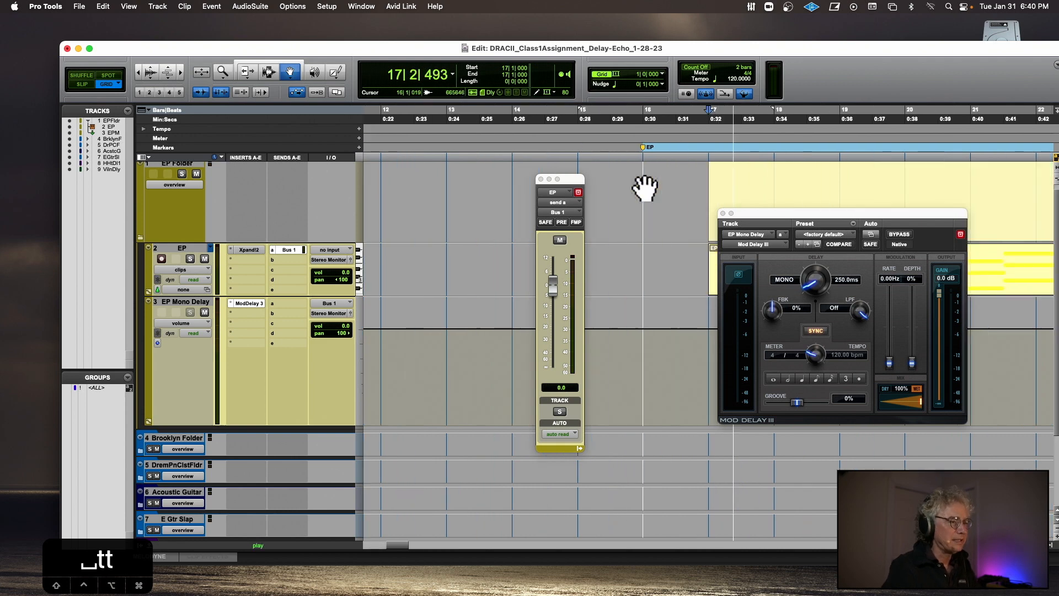
drag(769, 210, 349, 193)
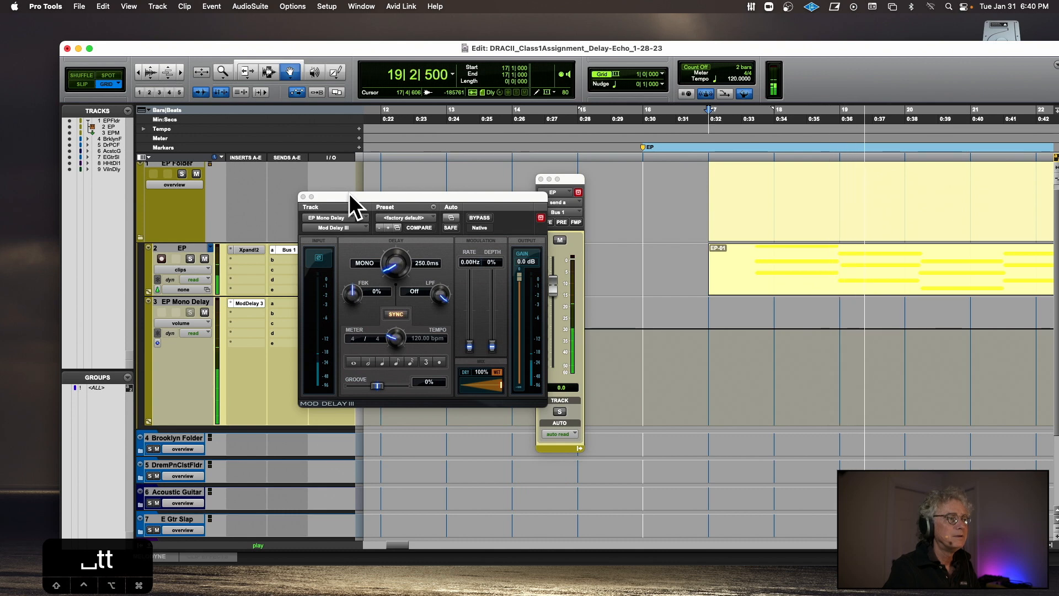
key(space)
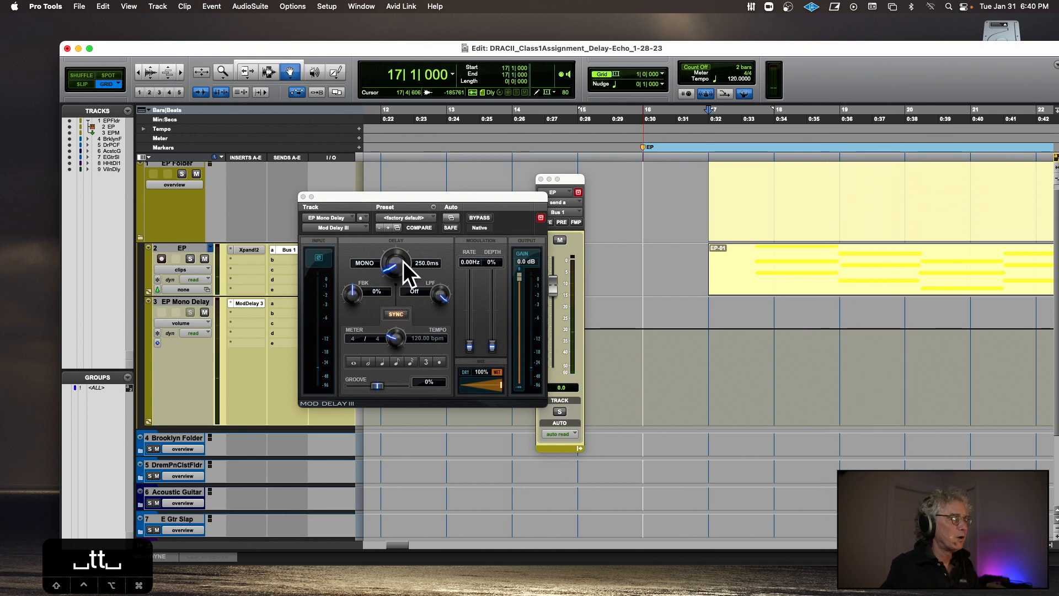
- Sweep the Mod Delay III delay time on EP Mono Delay, then set it to 60.1 ms
drag(393, 262, 395, 267)
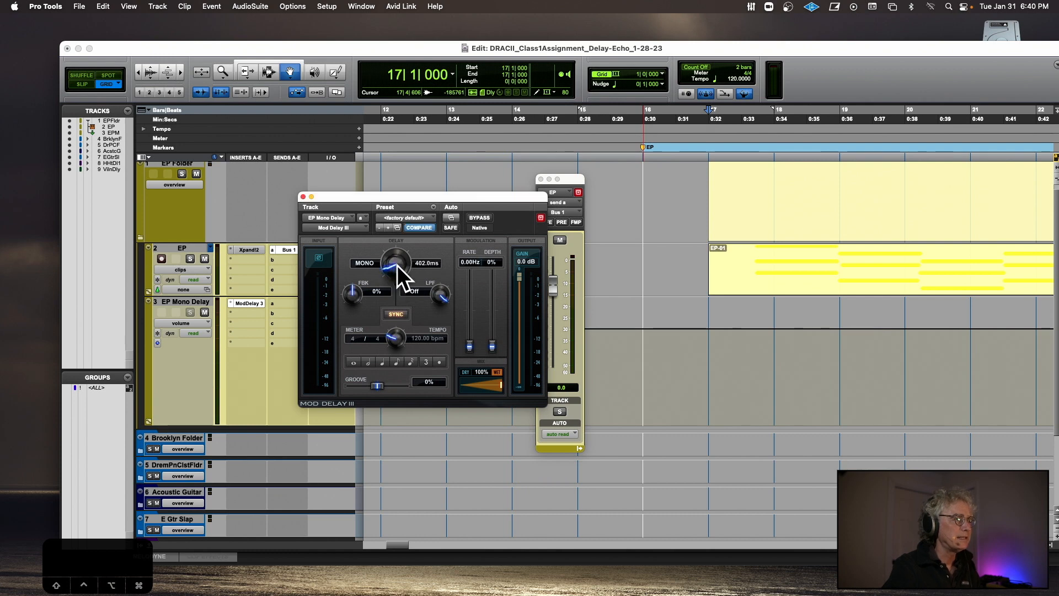
click(422, 263)
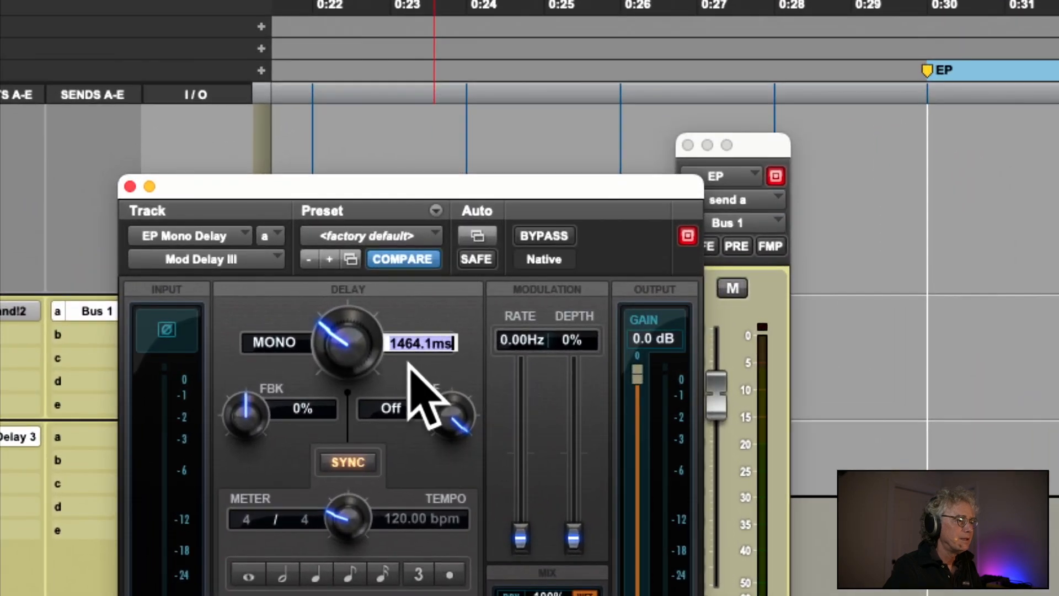
click(423, 265)
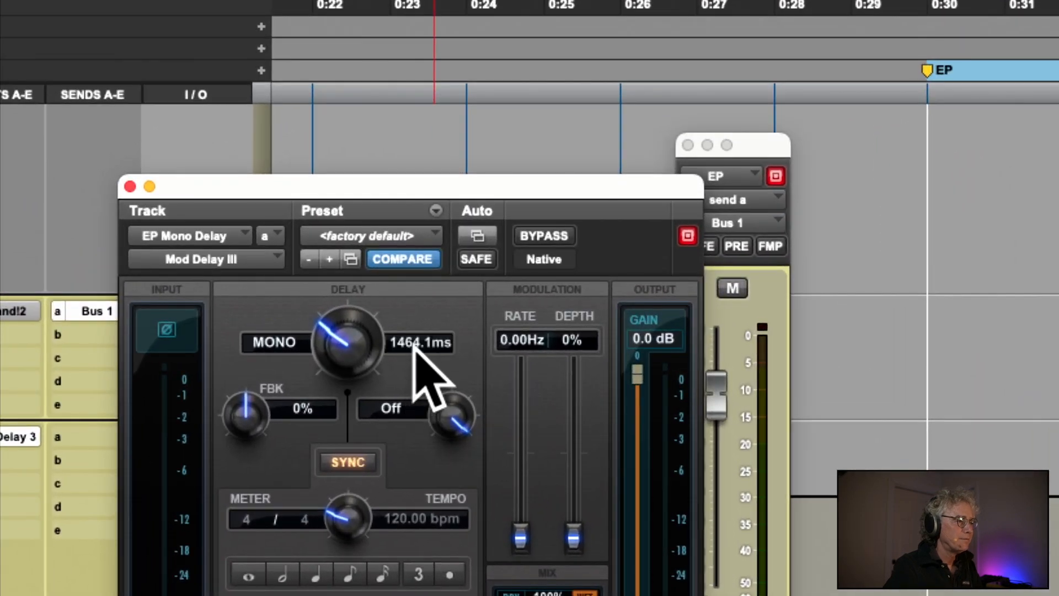
double_click(416, 342)
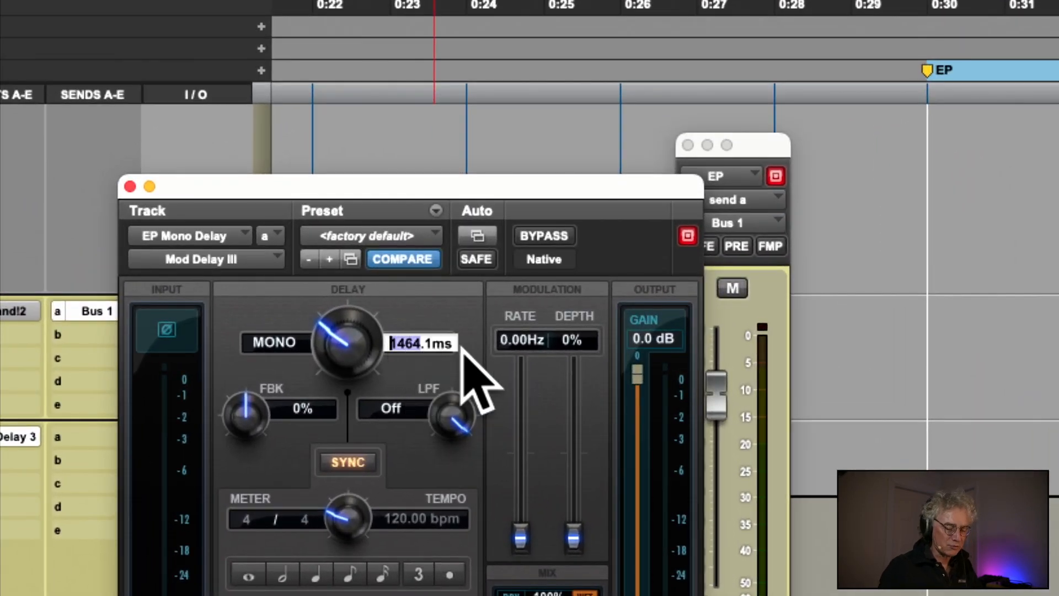
text(60)
key(Return)
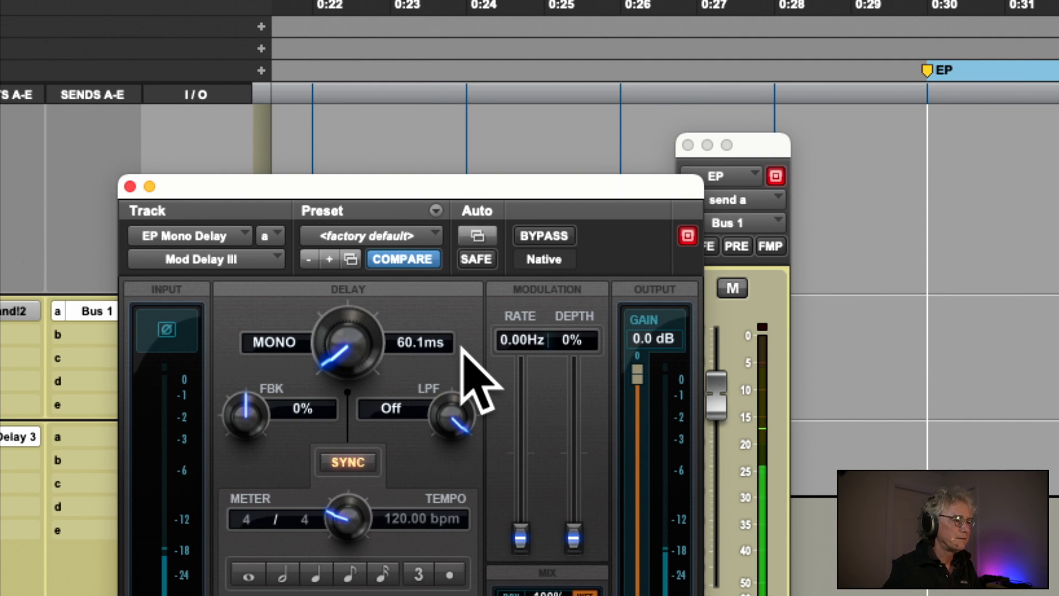
- Set the Mod Delay III delay time on EP Mono Delay to 30.1 ms
double_click(408, 343)
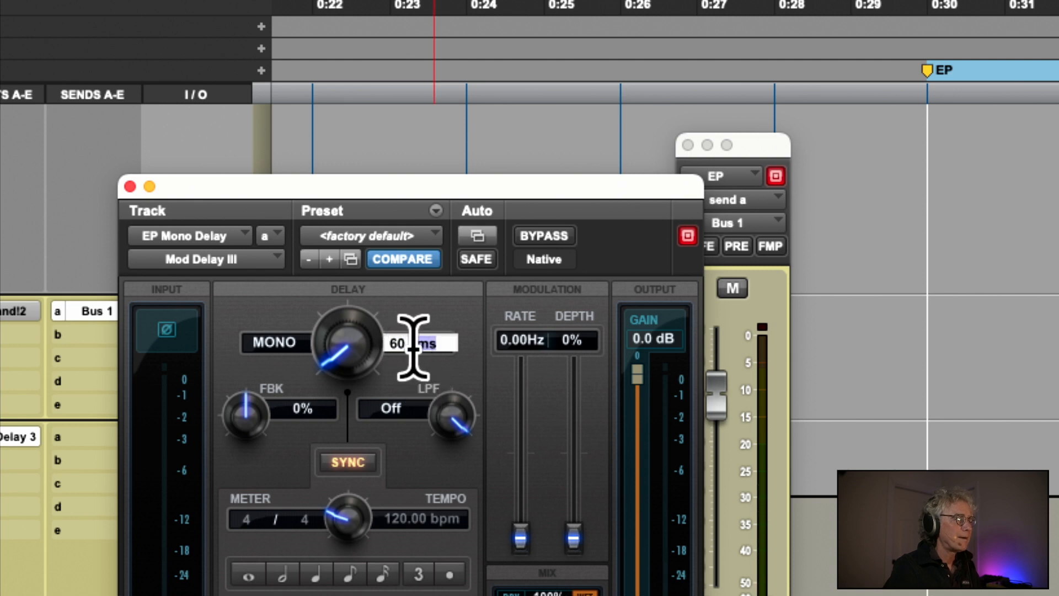
click(407, 345)
drag(407, 345, 385, 344)
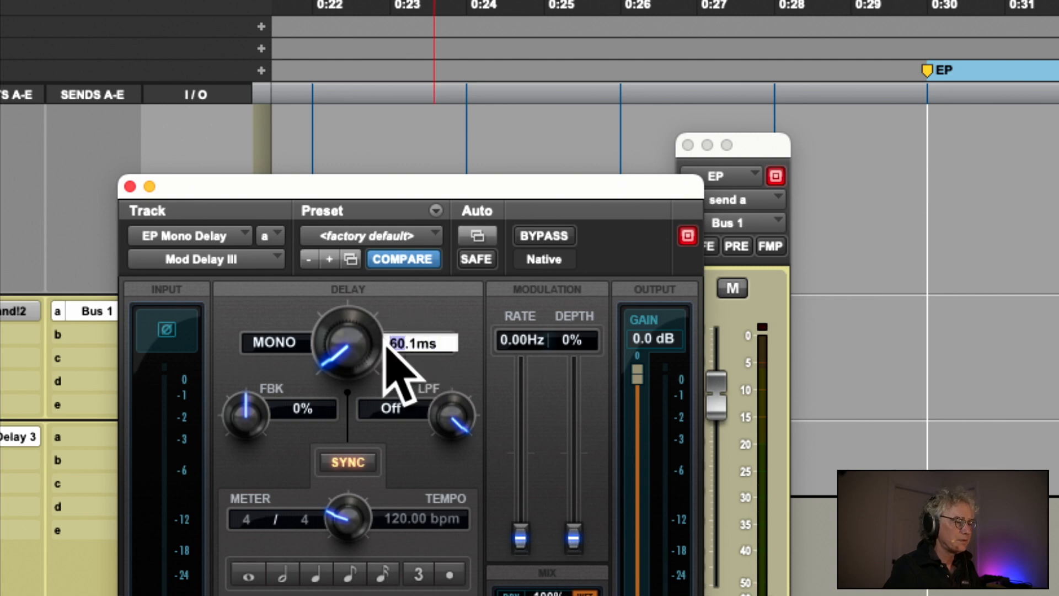
text(30)
key(Return)
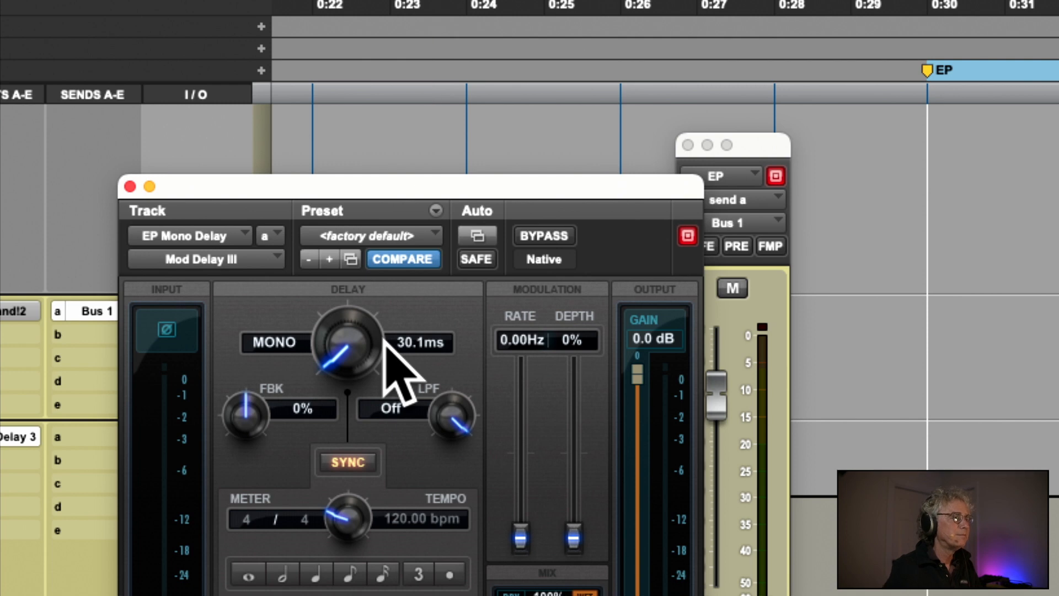
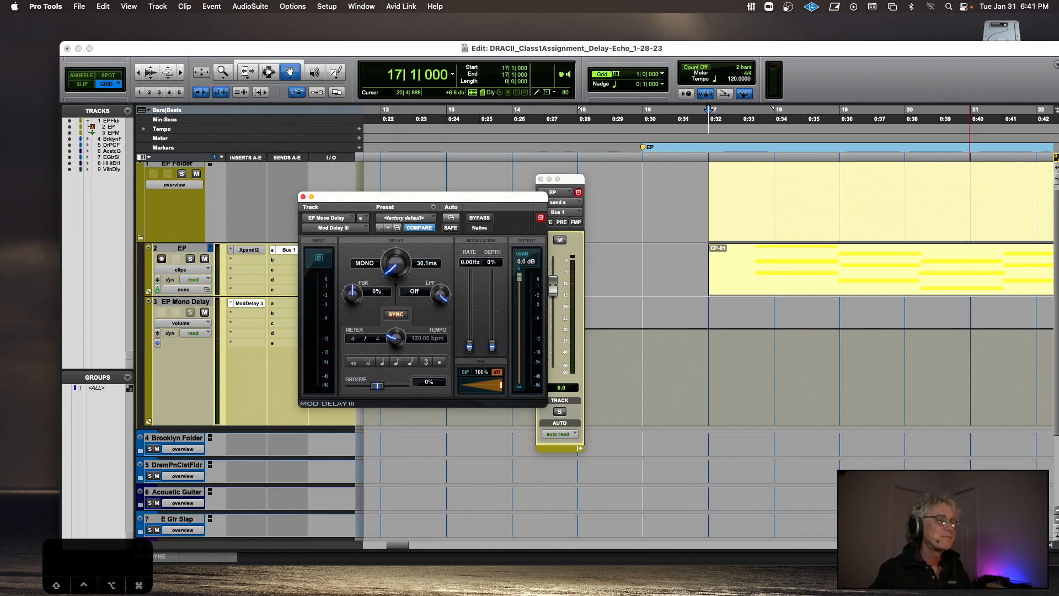
- Set the Mod Delay III delay time to 90.1 ms and audition the EP clip from bars 18 and 17
click(751, 135)
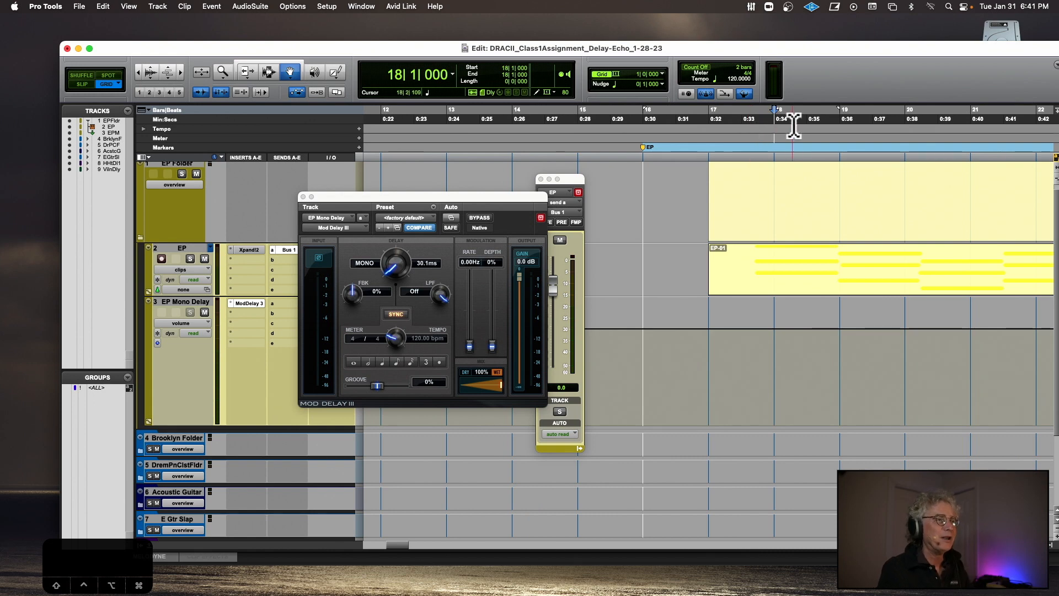
scroll(870, 123, right, 1)
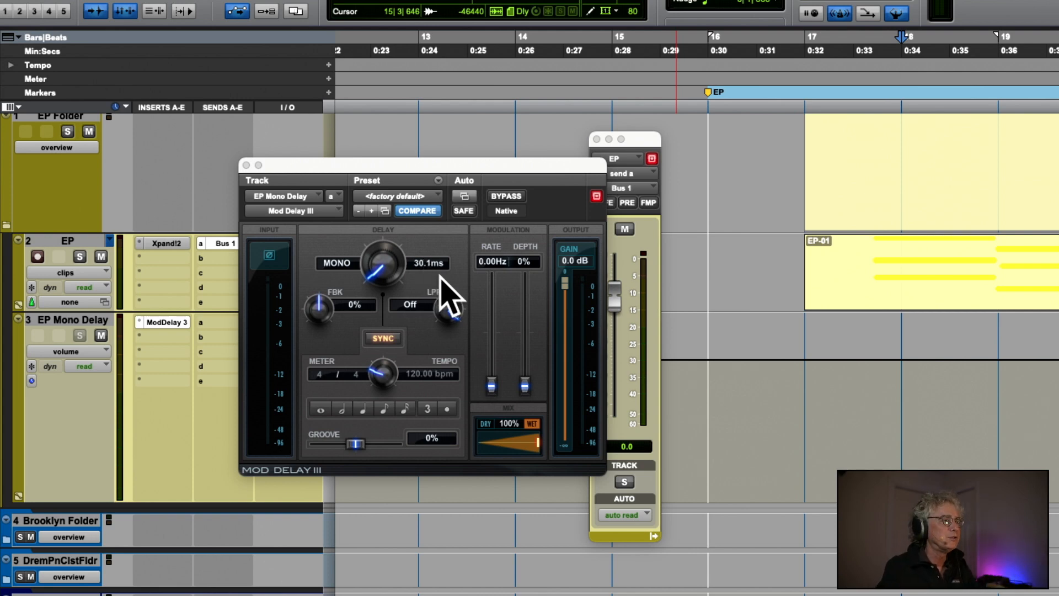
click(422, 264)
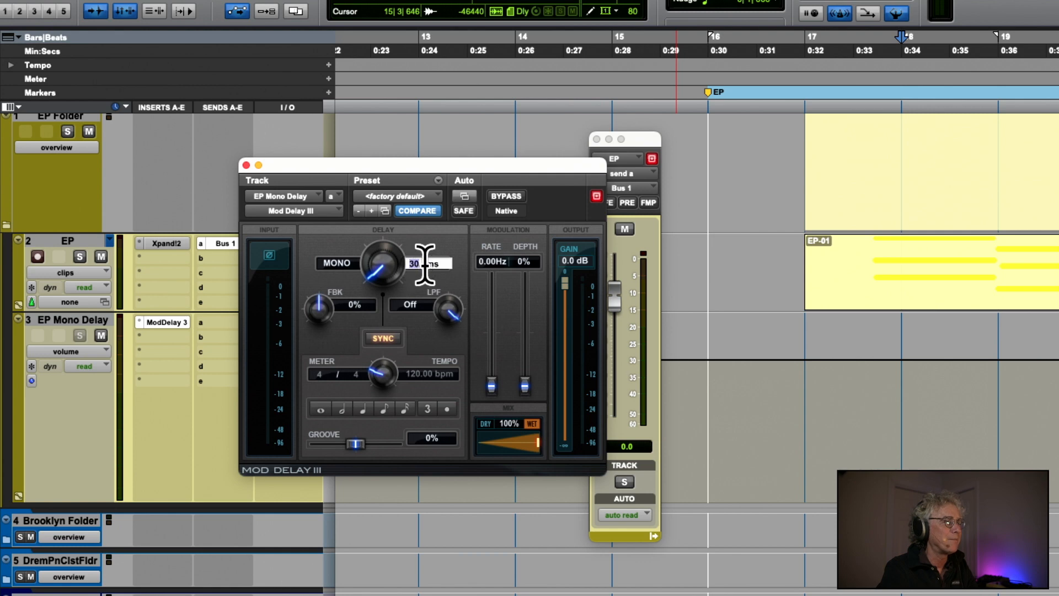
key(Return)
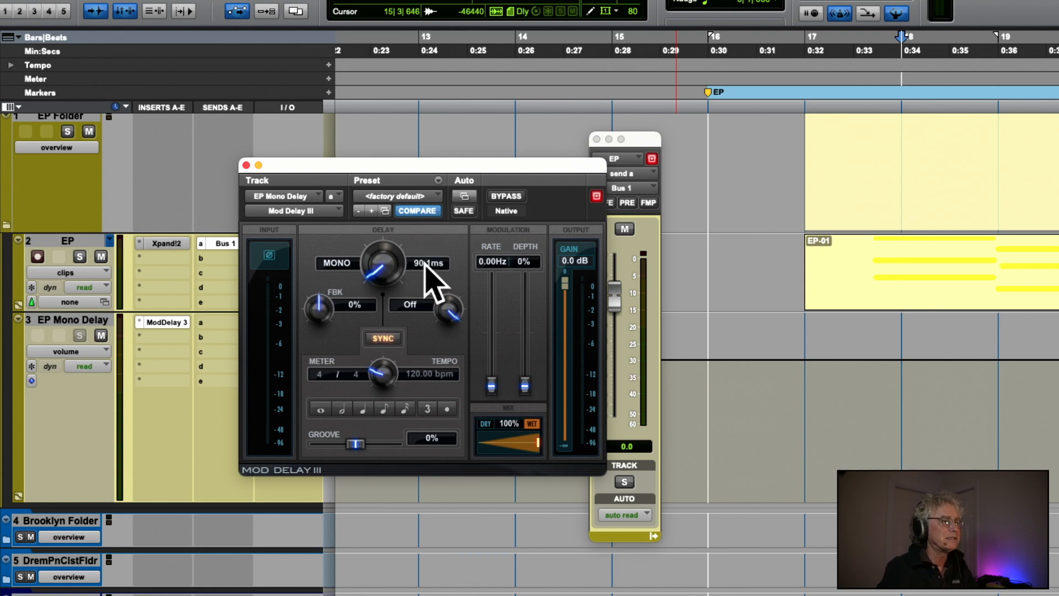
key(space)
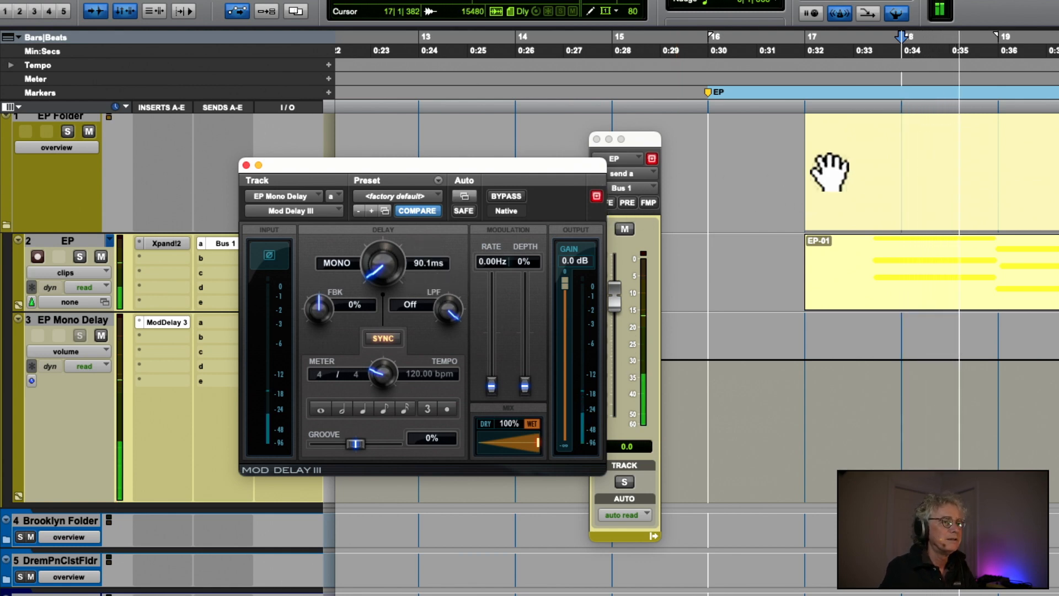
click(848, 96)
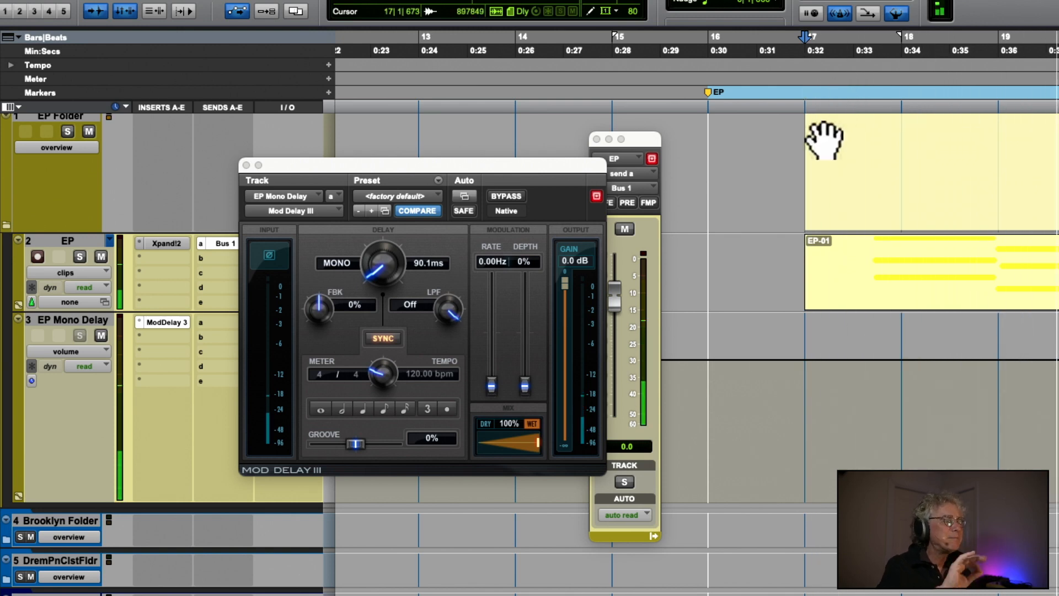
key(space)
key(space)
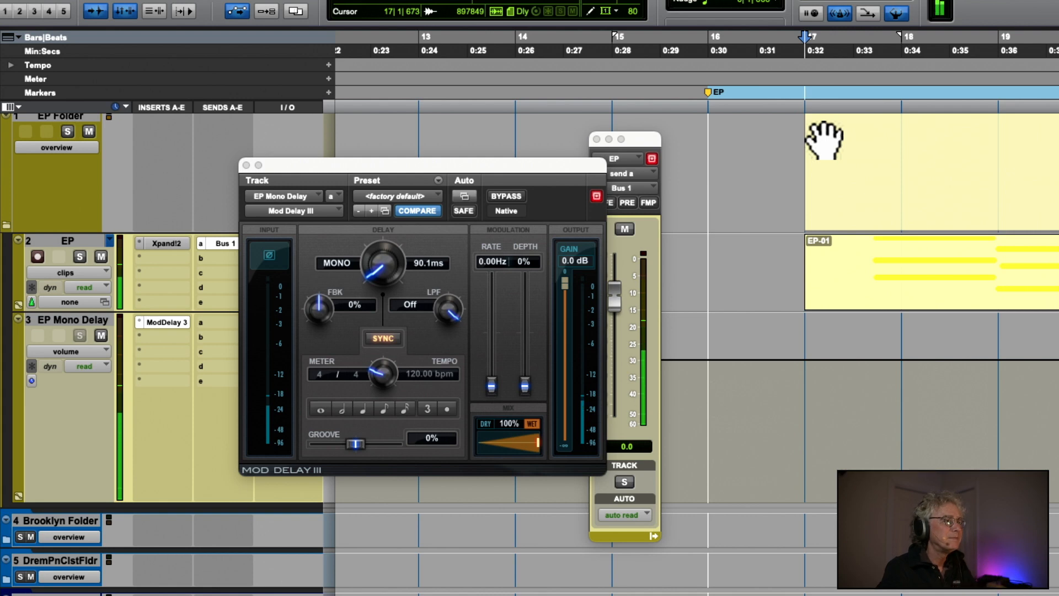
key(space)
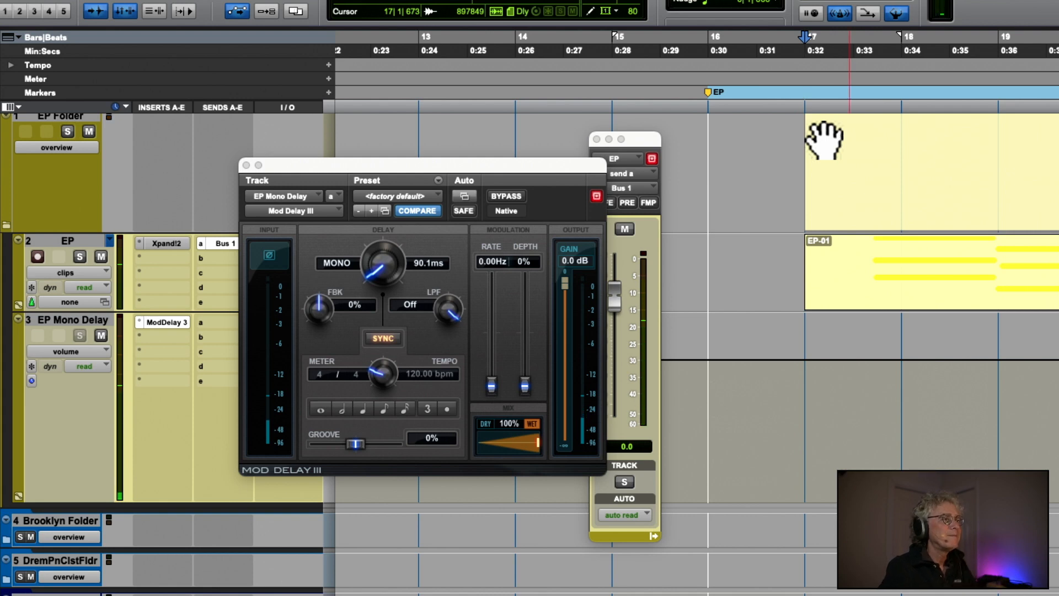
- Set the Mod Delay III delay time on EP Mono Delay to 80.1 ms
click(419, 263)
drag(419, 264, 403, 261)
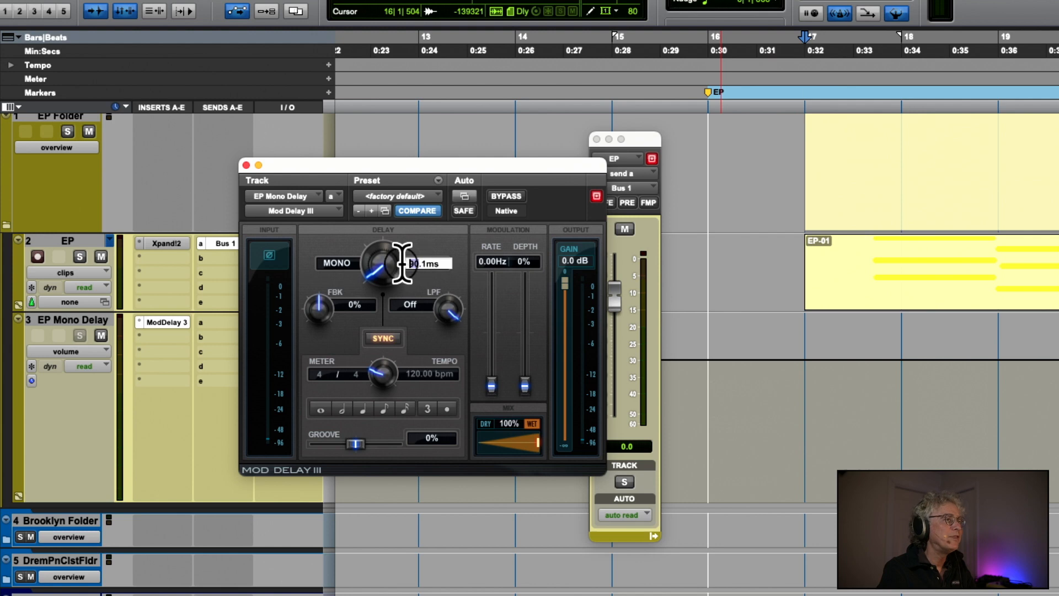
text(80)
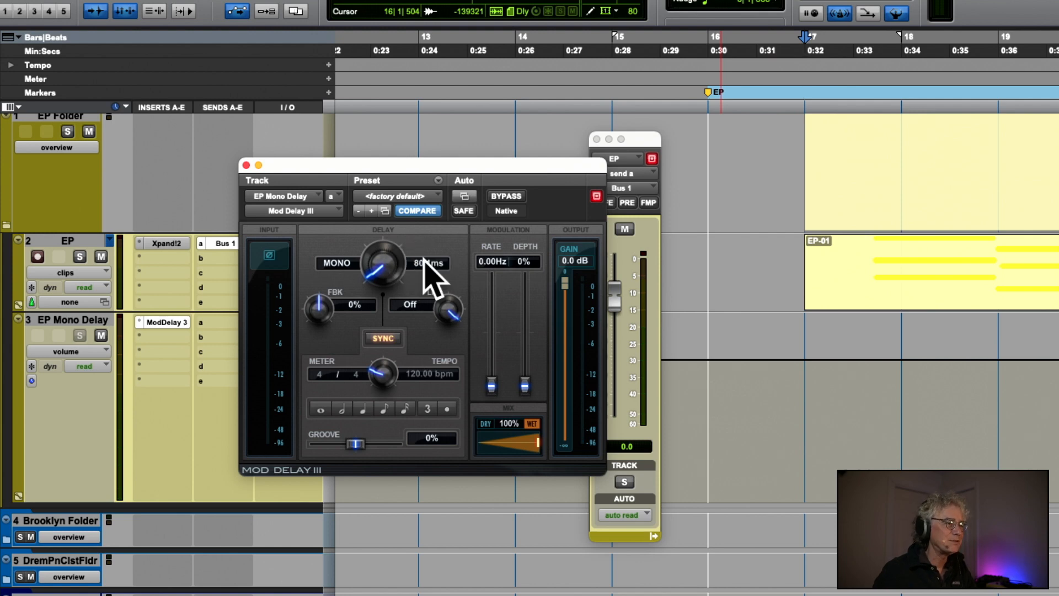
- Play the EP clip from bar 17 to audition the current Mod Delay III delay time, and stop playback
key(Return)
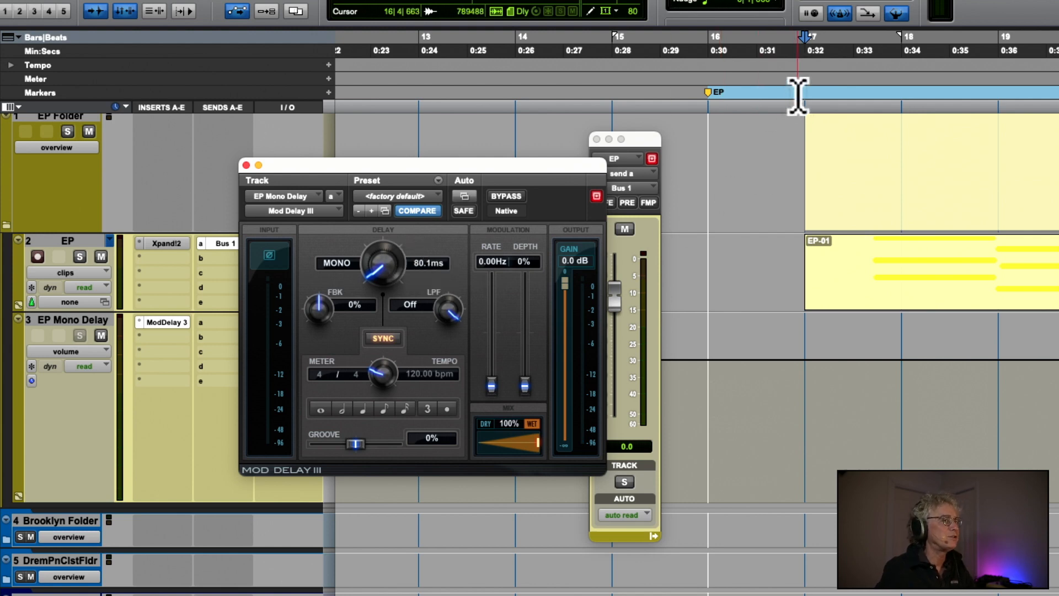
key(space)
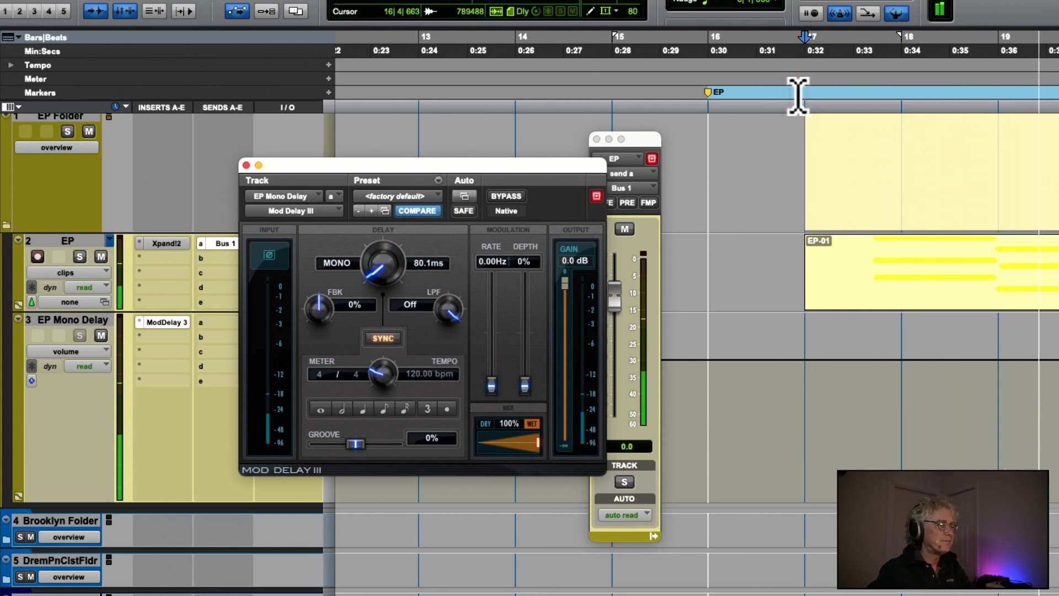
key(space)
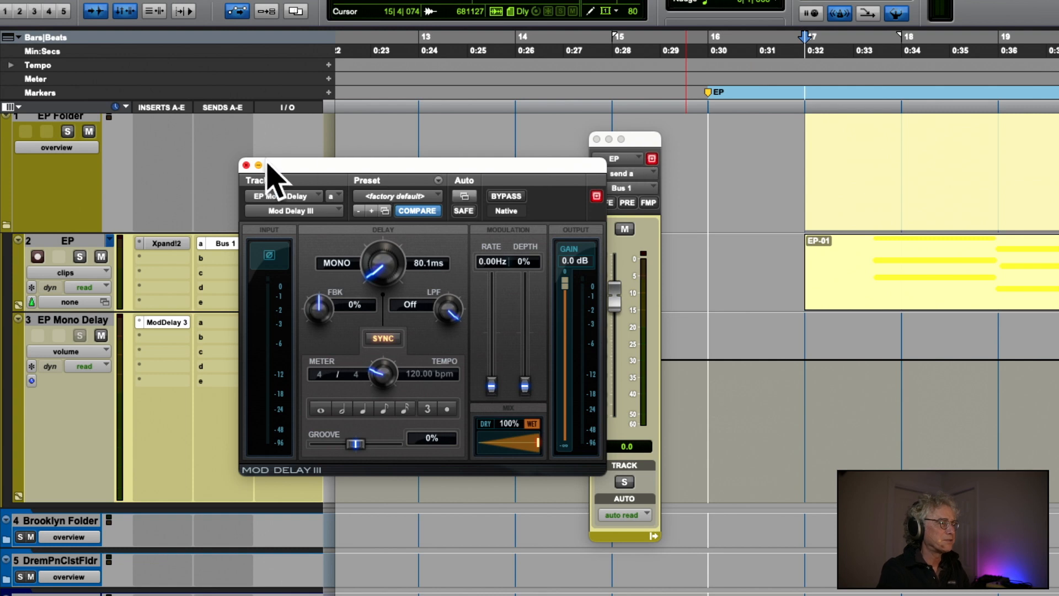
- Close the Mod Delay III and EP send windows, collapse the EP Folder and expand the Brooklyn Folder
click(247, 165)
click(596, 139)
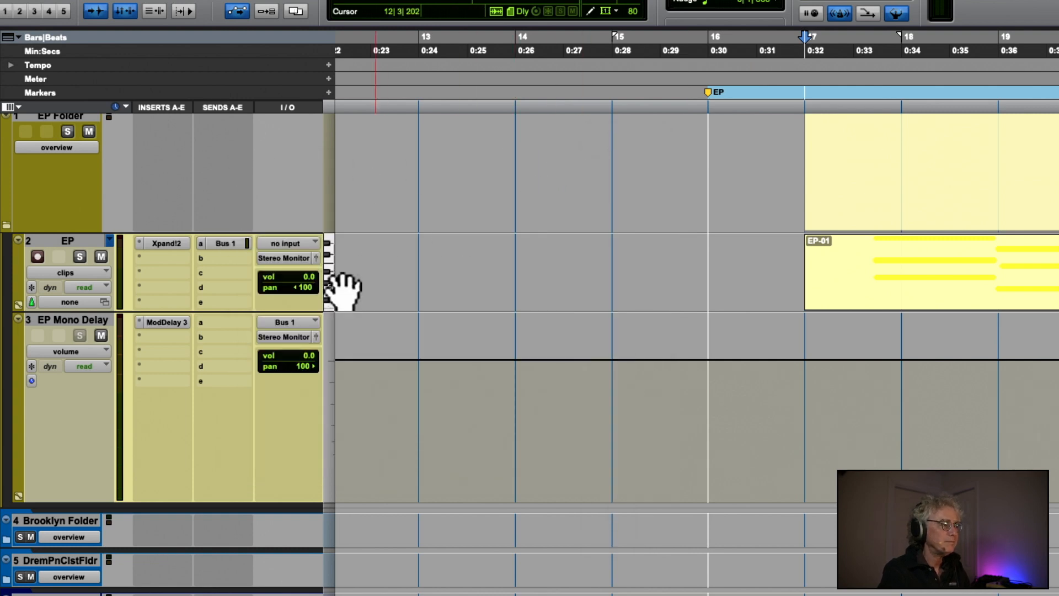
click(7, 226)
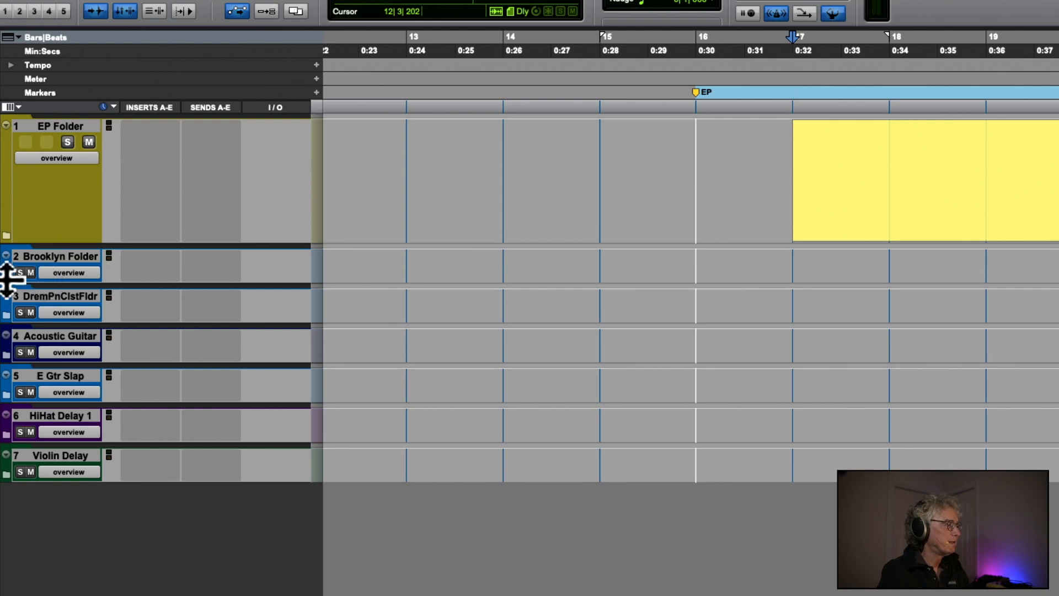
click(8, 275)
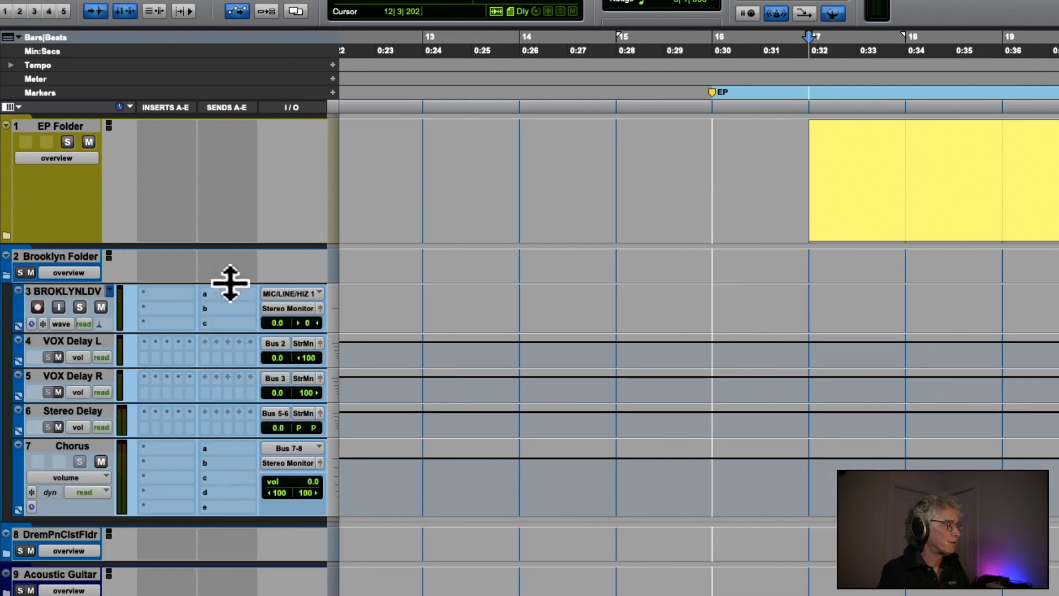
- Find and select the BROOKLYN LD VOX_01 clip that starts at bar 75 on the BROKLYNLDV track
scroll(428, 315, right, 10)
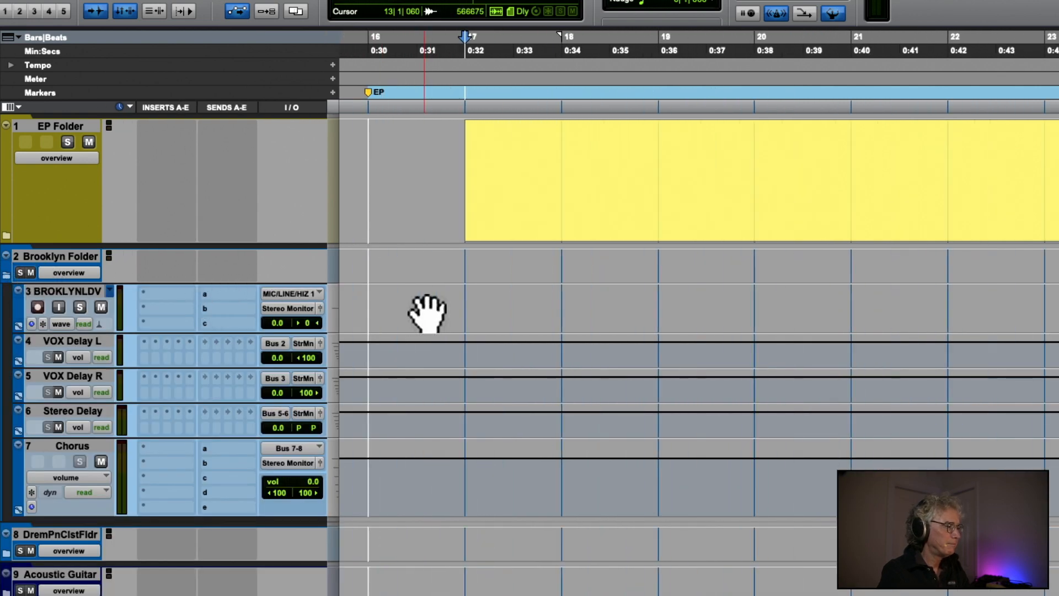
scroll(428, 314, right, 20)
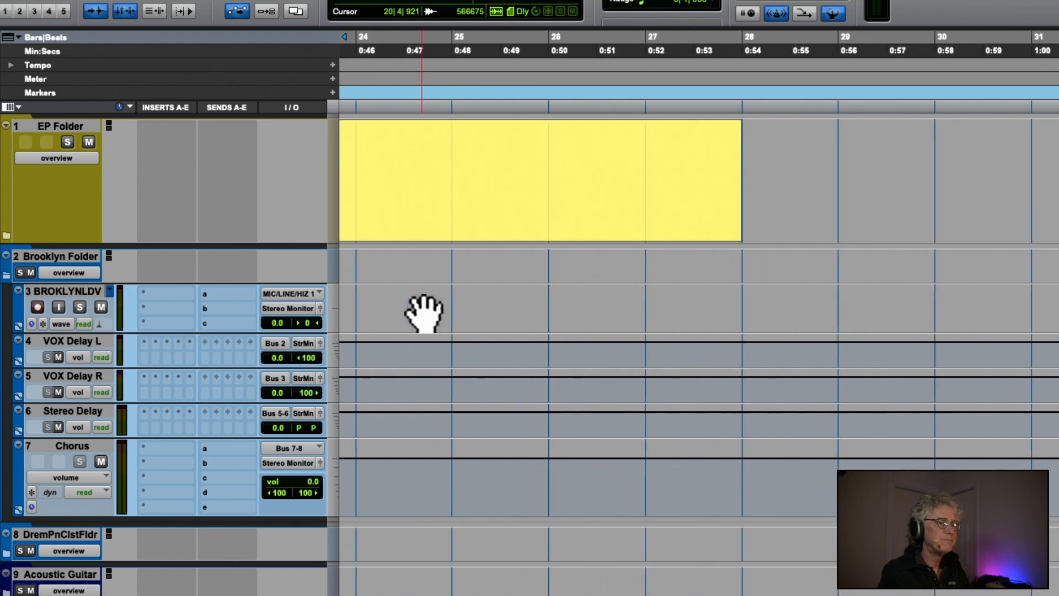
scroll(425, 314, right, 20)
key(r)
key(r)
key(r)
key(r)
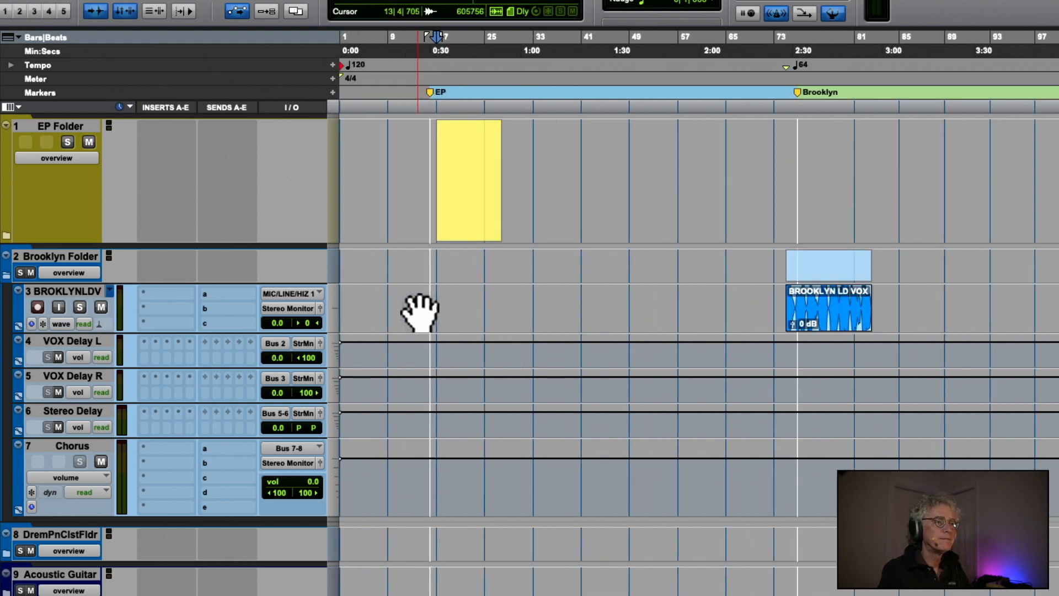
click(816, 307)
key(t)
key(t)
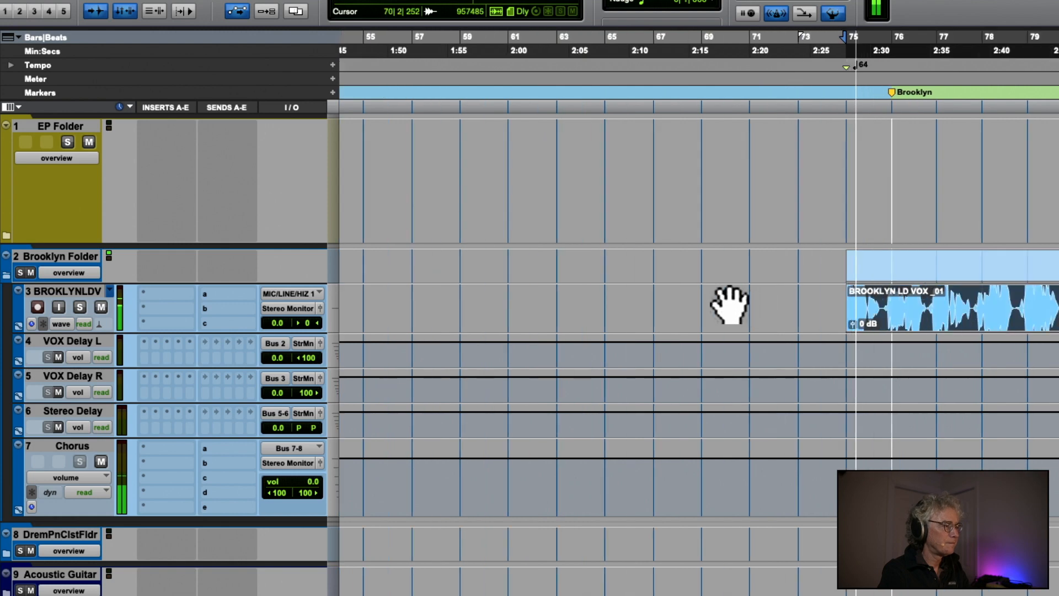
key(t)
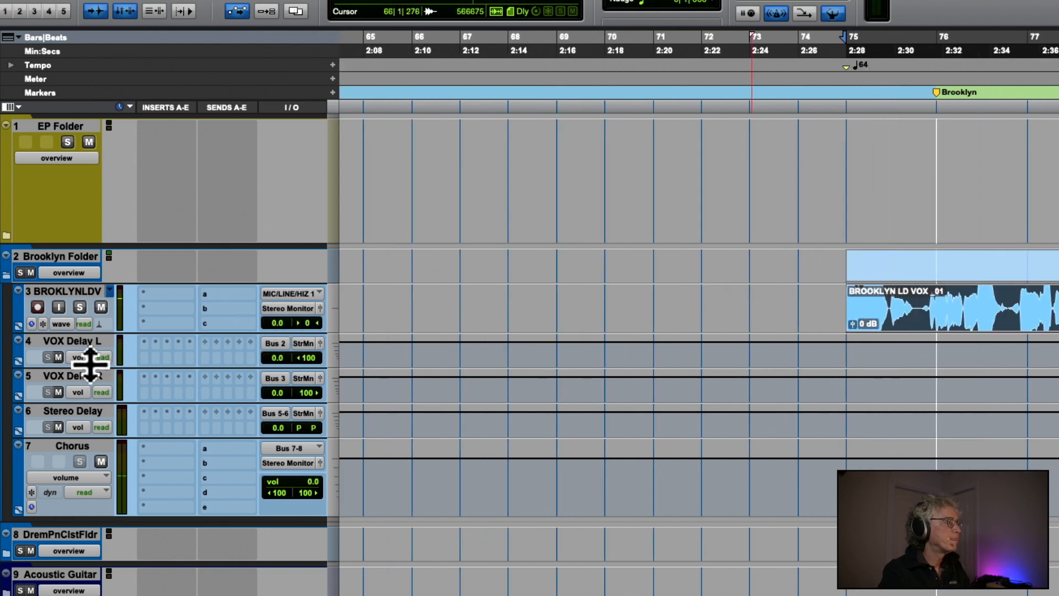
- Increase the track heights of VOX Delay L, VOX Delay R and Stereo Delay to show their inserts, sends and I/O
drag(89, 364, 92, 397)
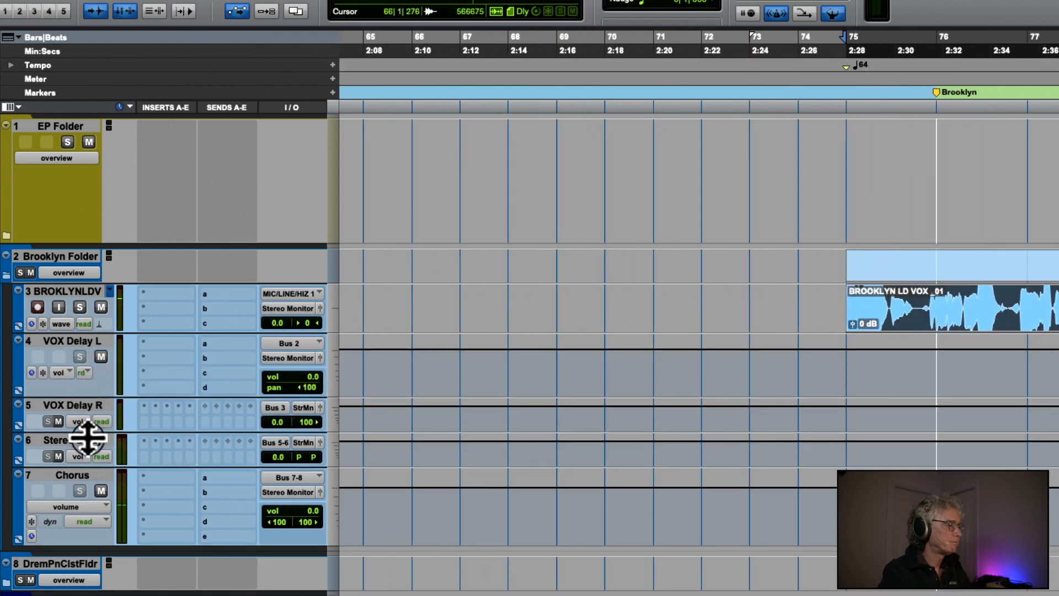
drag(87, 437, 89, 509)
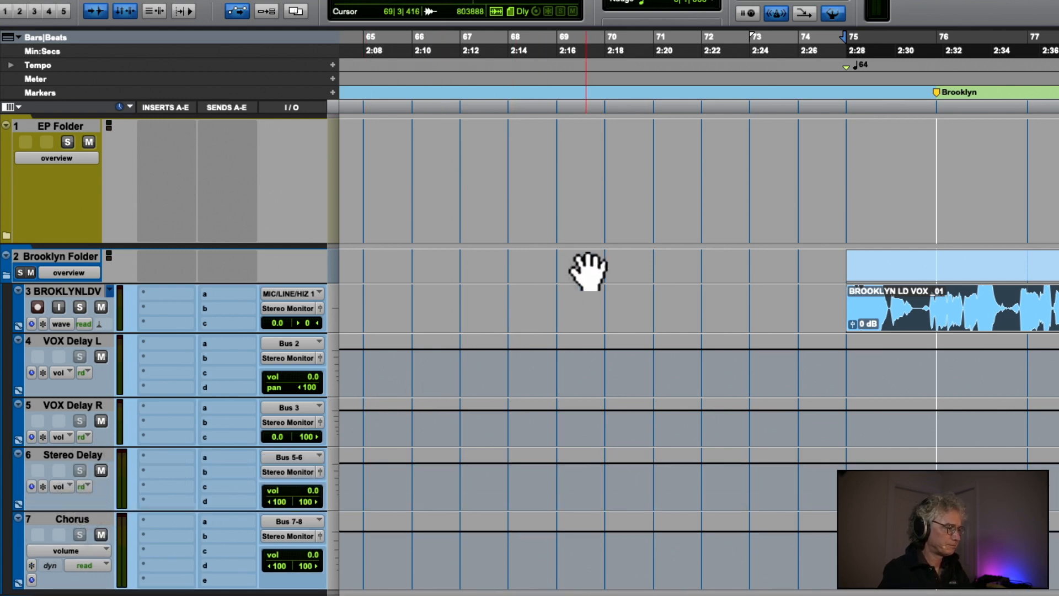
- Move the Brooklyn marker to bar 75 so it lines up with the start of the vocal clip
scroll(588, 270, right, 10)
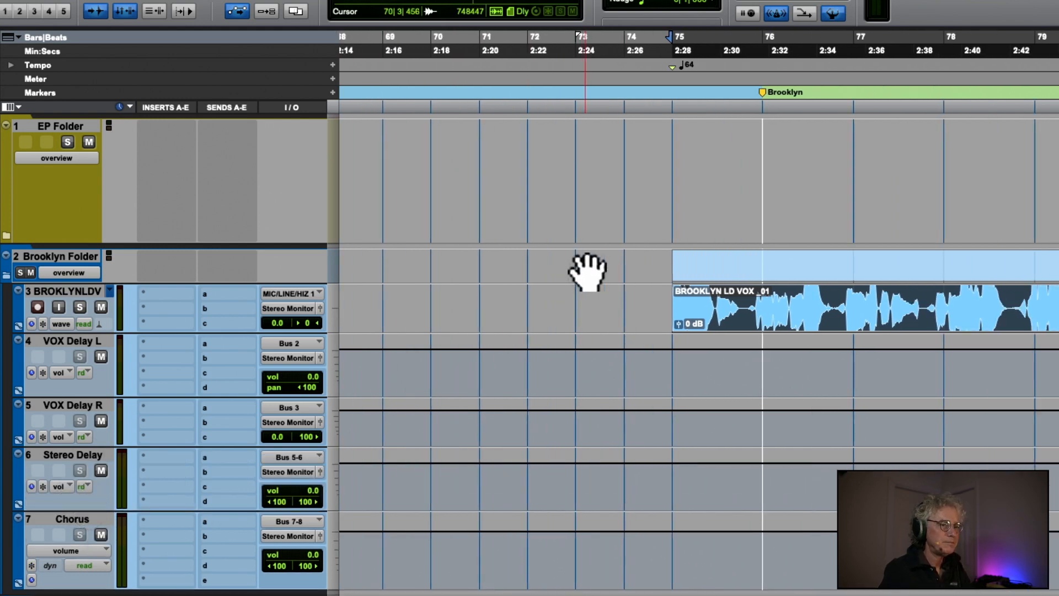
click(552, 95)
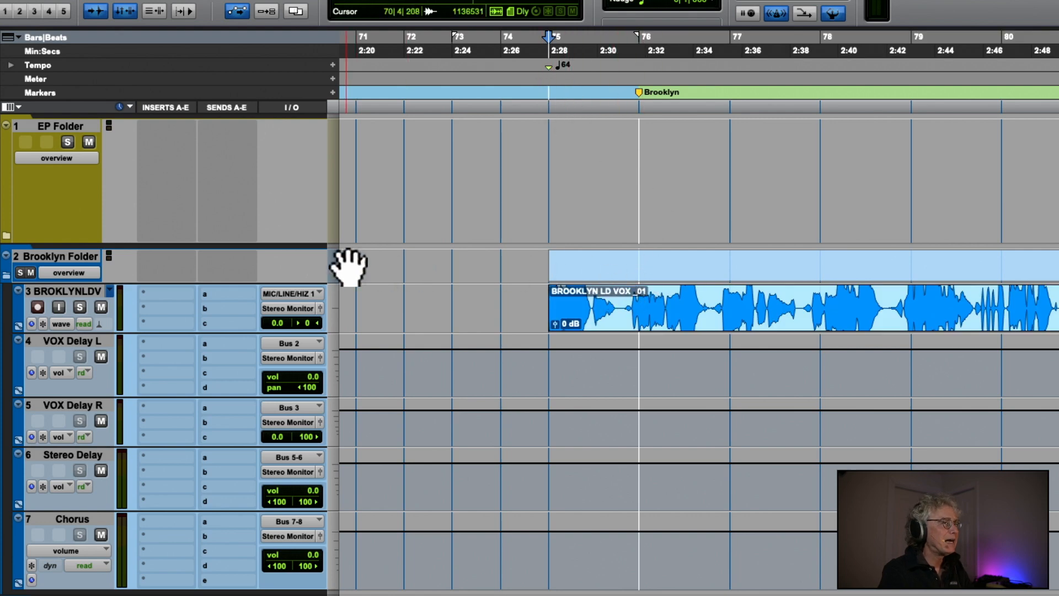
click(639, 92)
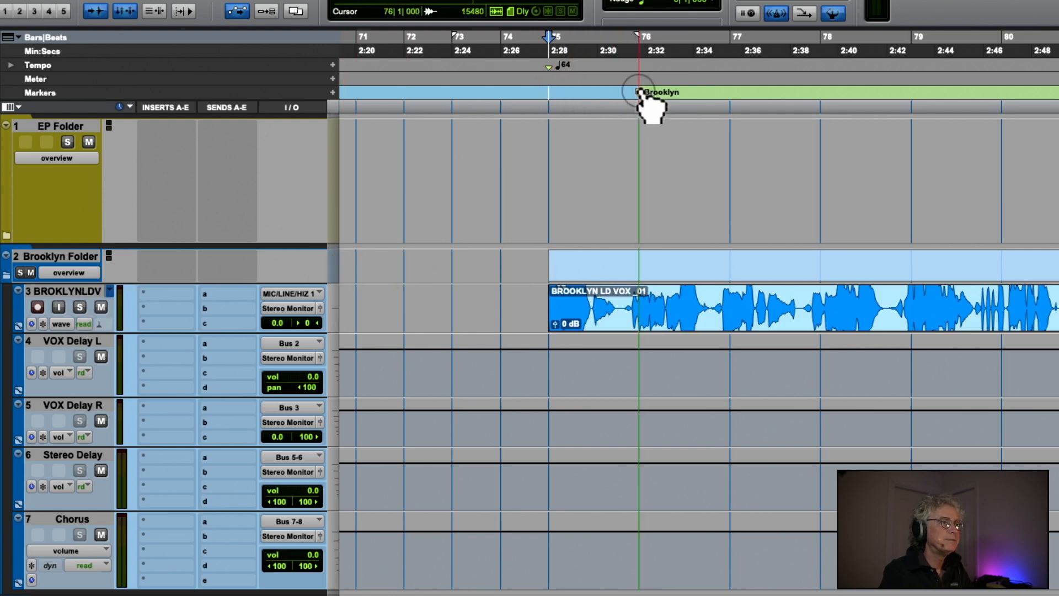
drag(640, 92, 549, 92)
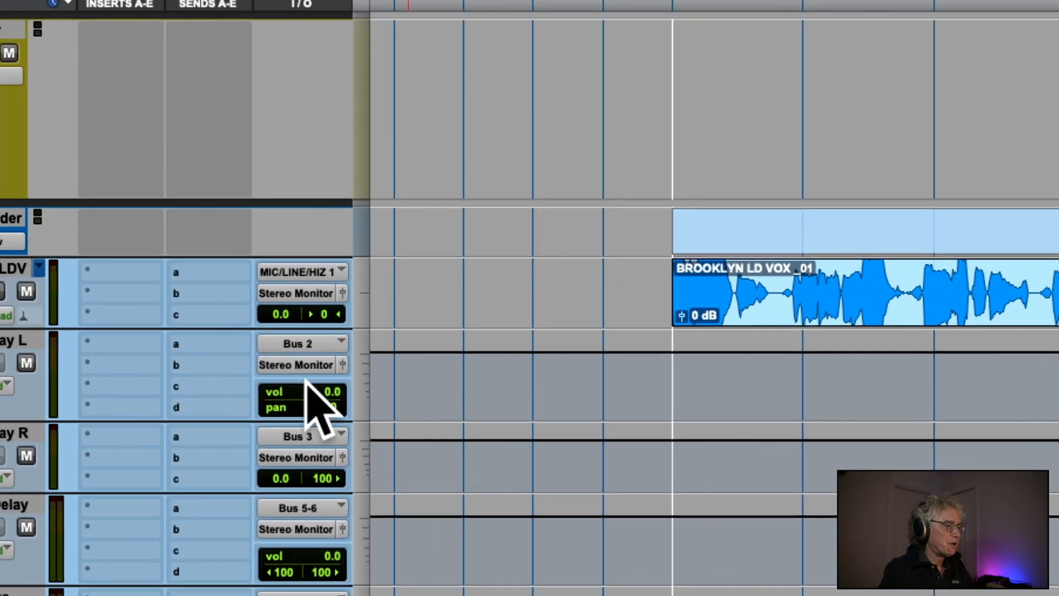
- Assign send A of the BROKLYNLDV track to Bus 2 (Mono)
click(210, 273)
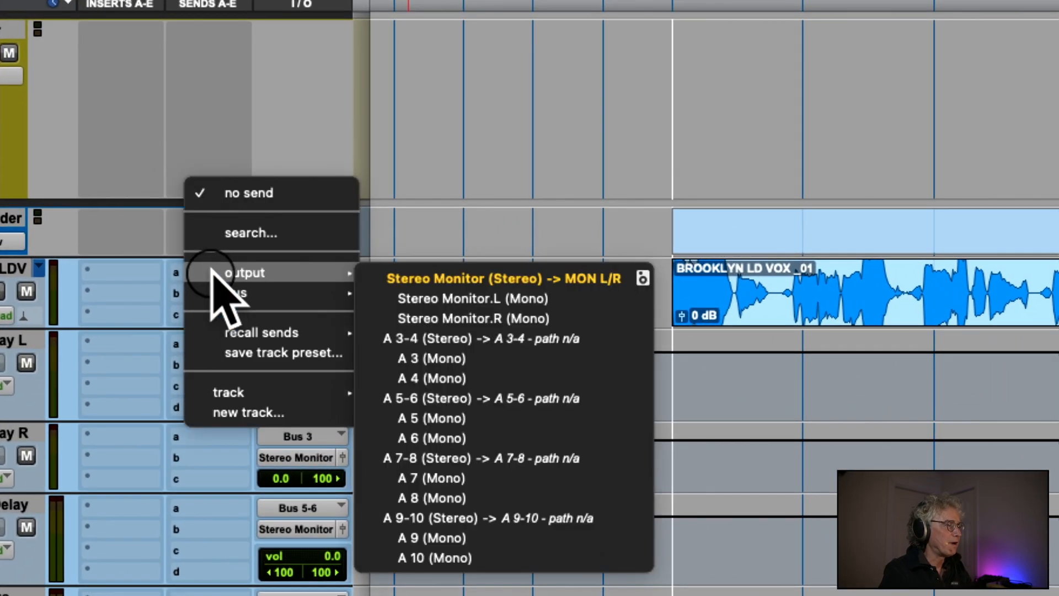
mouse_move(279, 293)
click(381, 255)
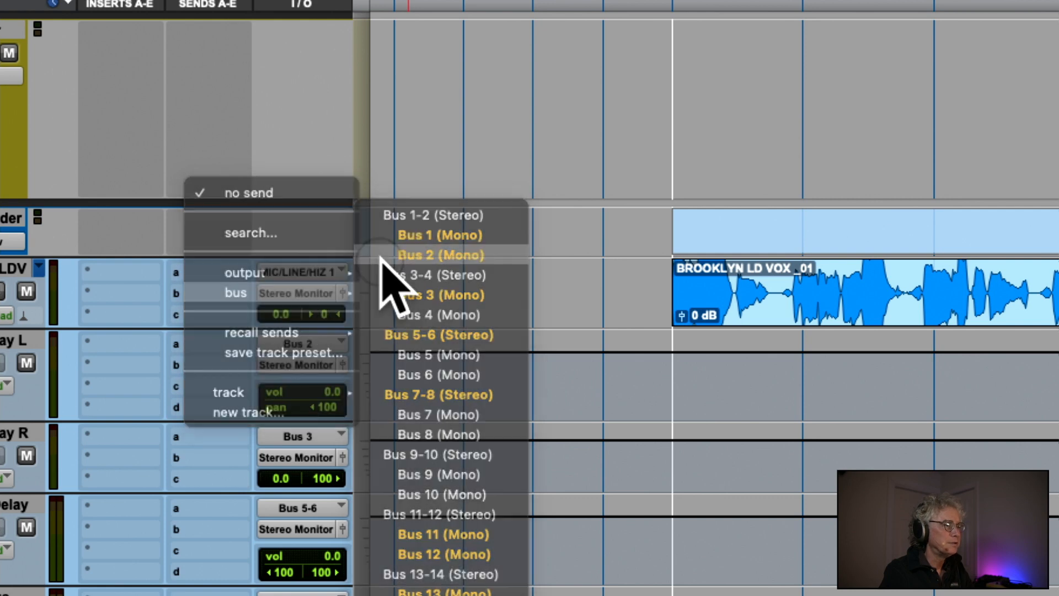
- Assign send A of the VOX Delay L track to Bus 3 (Mono)
click(211, 353)
mouse_move(213, 361)
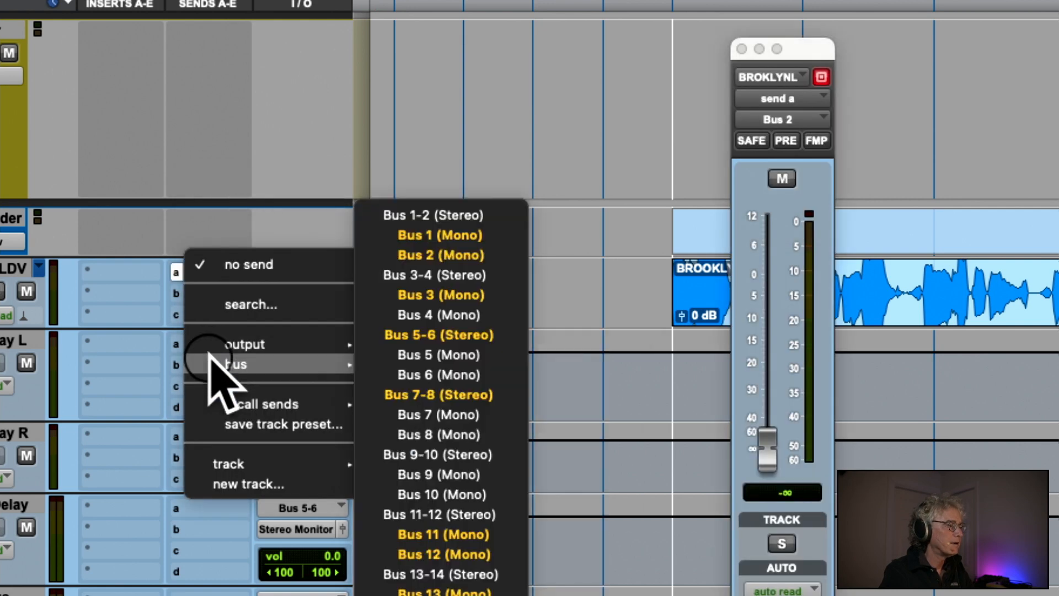
click(407, 294)
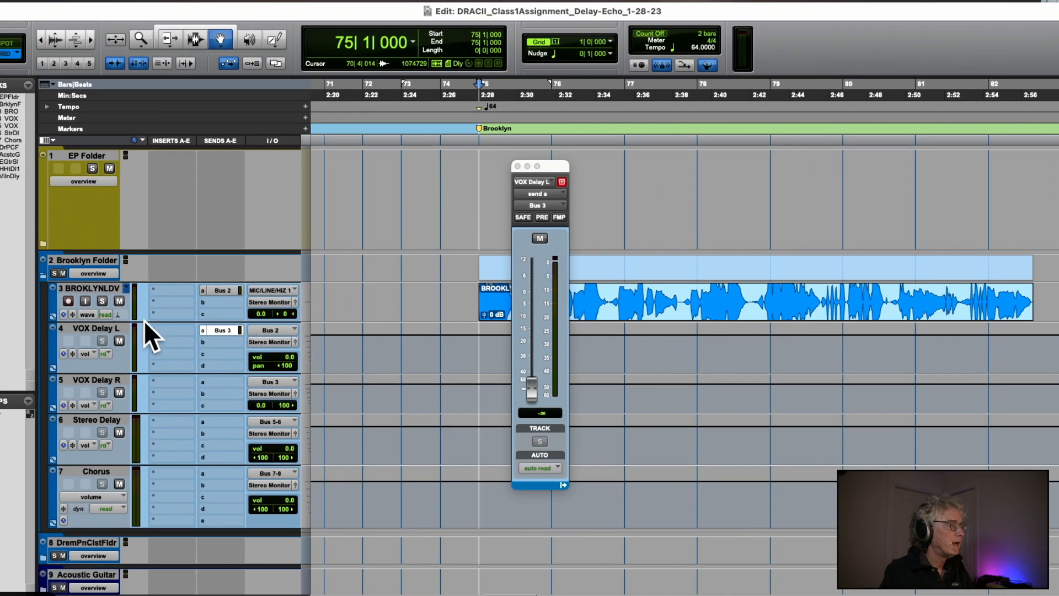
- Insert Avid's Mod Delay III (mono) on VOX Delay L and move the plug-in window clear of the track columns
click(163, 330)
mouse_move(194, 330)
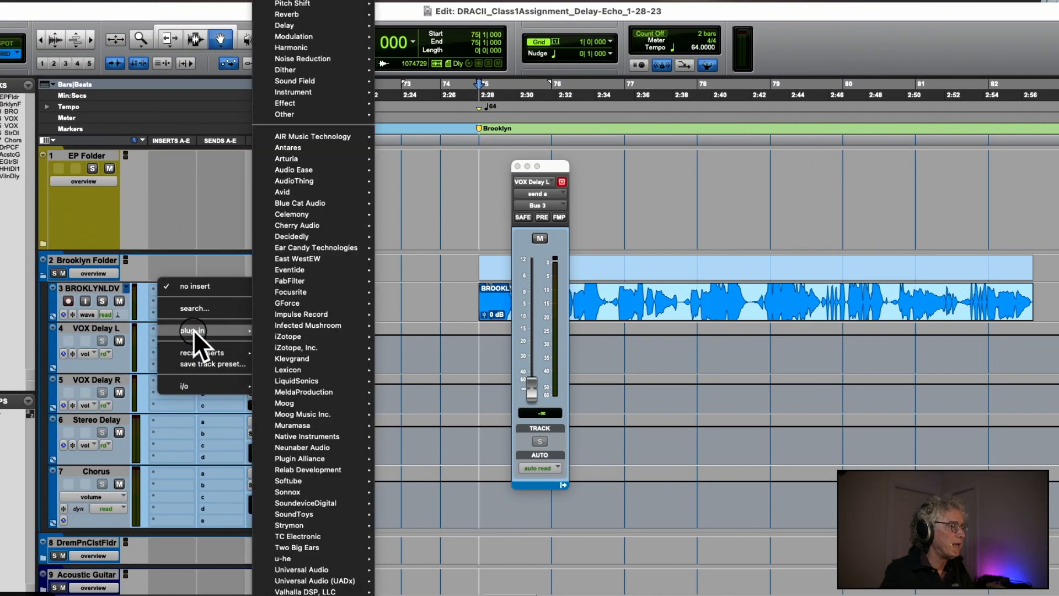
mouse_move(305, 302)
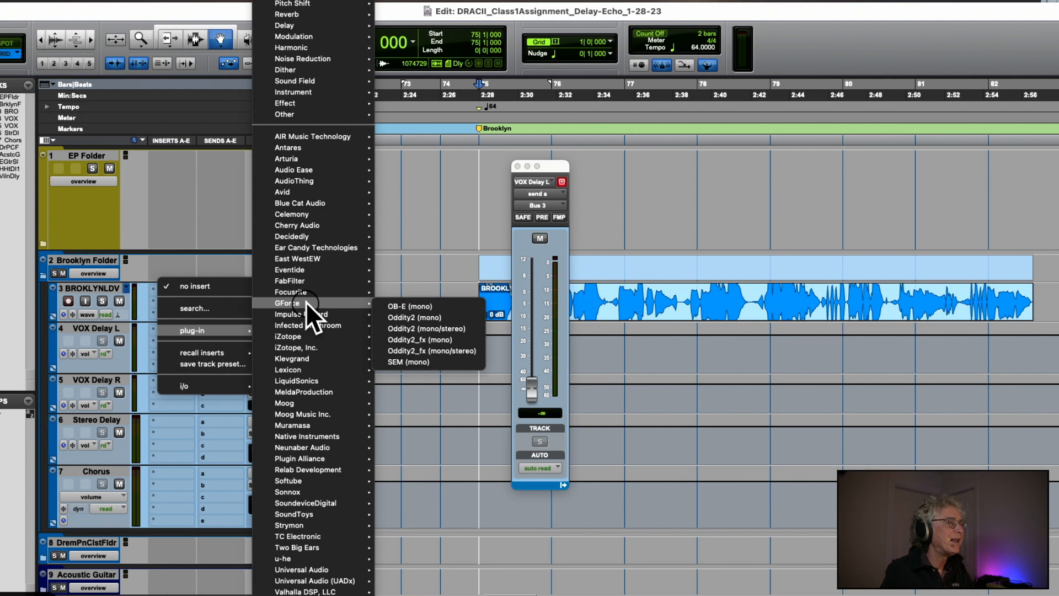
mouse_move(331, 188)
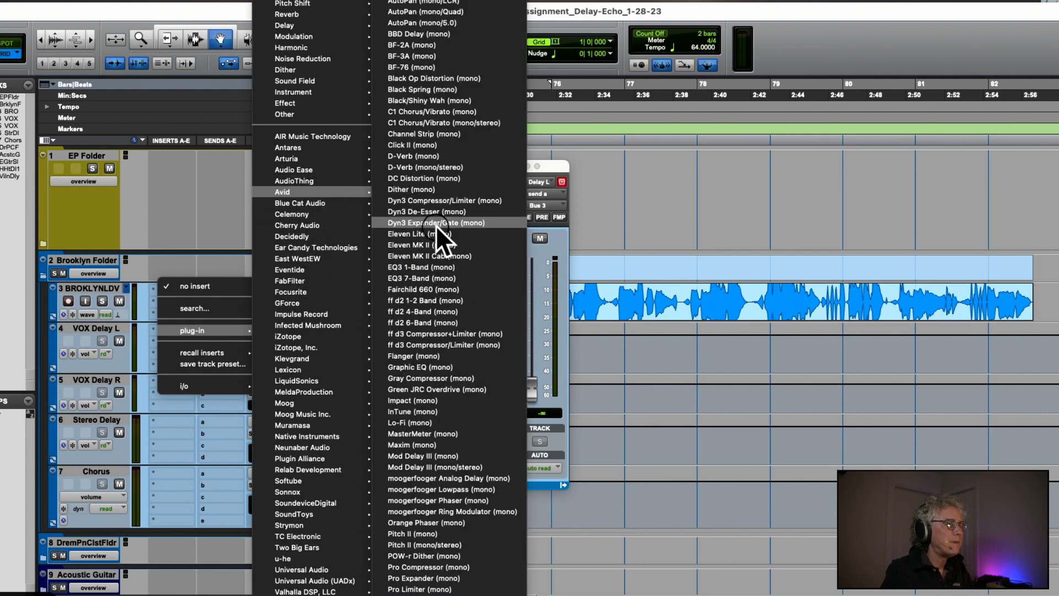
click(468, 454)
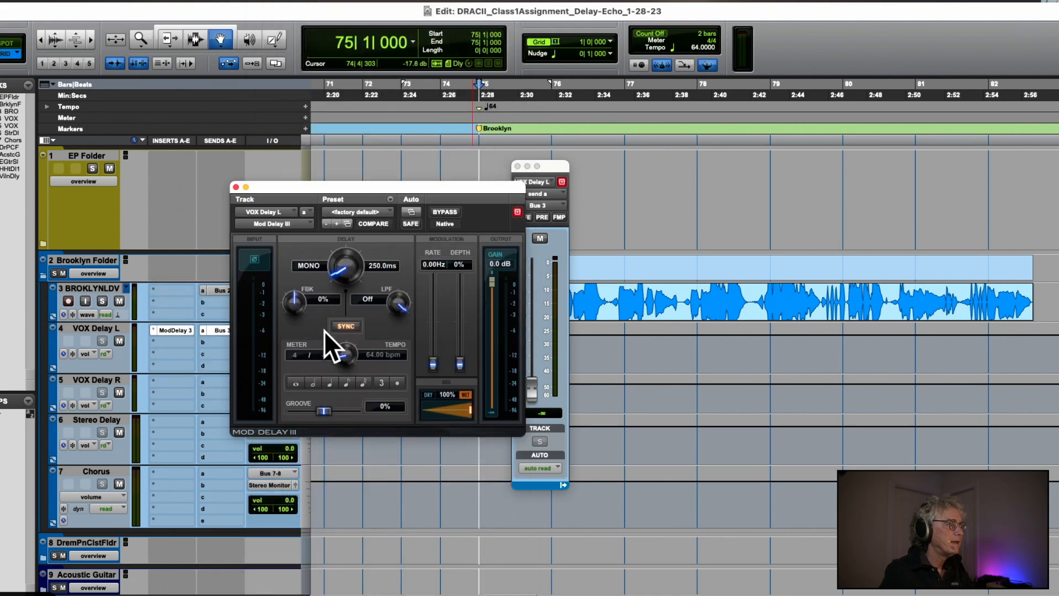
drag(306, 188, 528, 158)
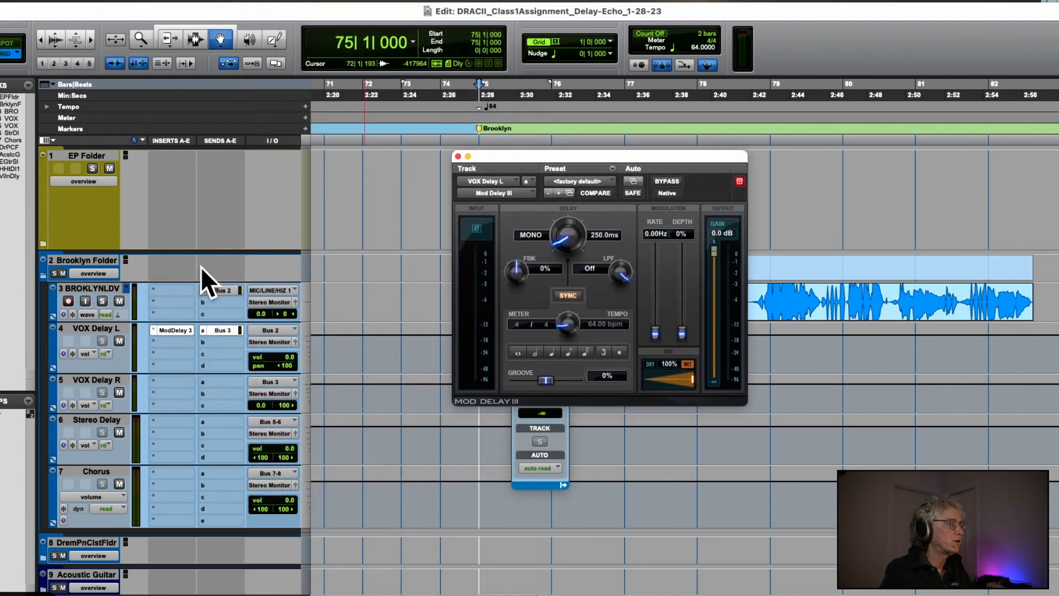
- Copy the Mod Delay III insert from VOX Delay L to the first insert slot of VOX Delay R
scroll(201, 266, down, 5)
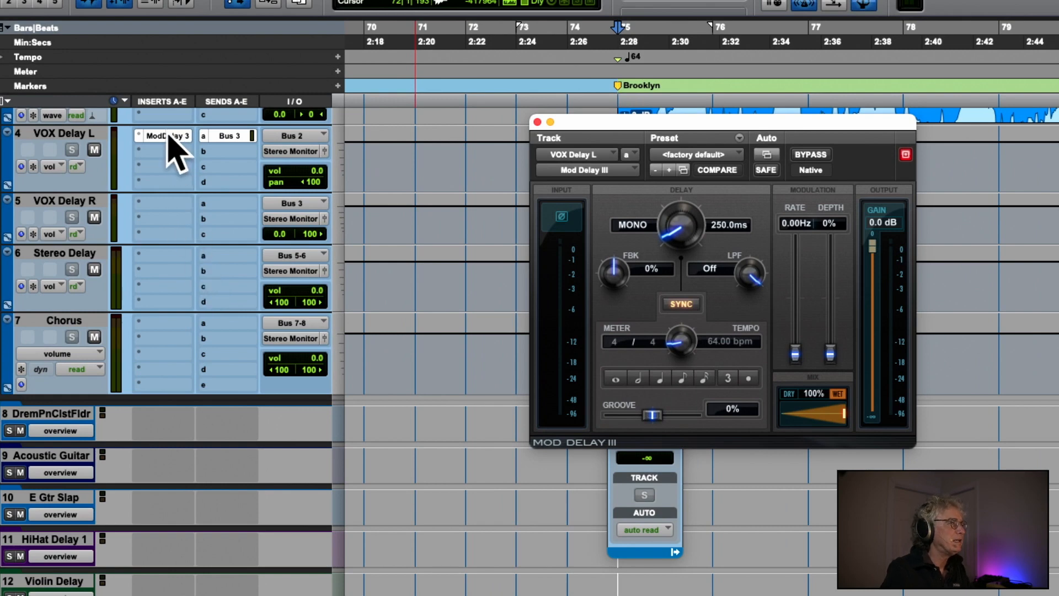
drag(168, 134, 166, 202)
drag(165, 137, 171, 204)
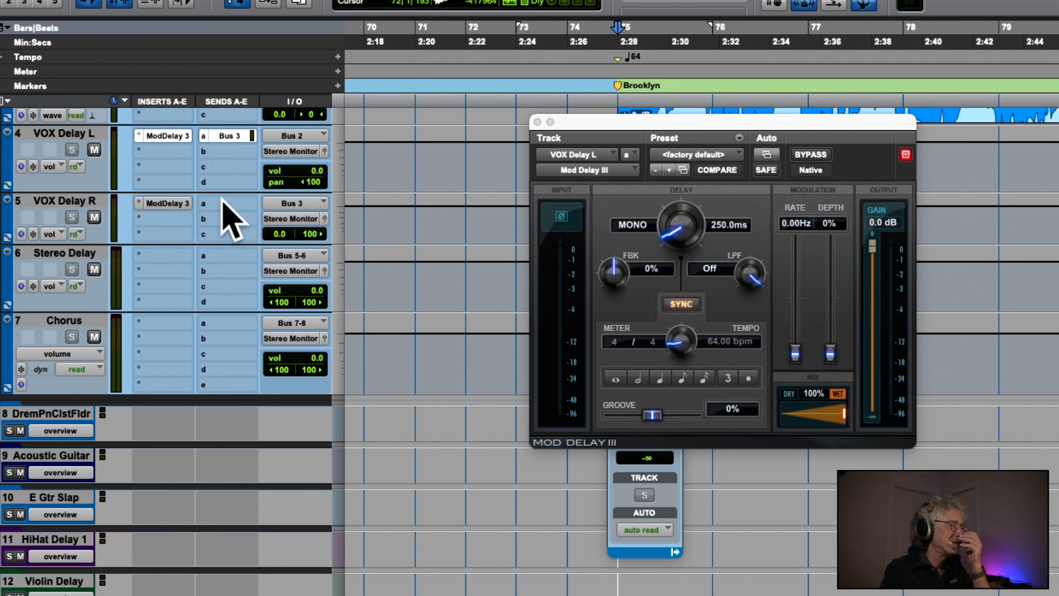
click(223, 202)
mouse_move(337, 220)
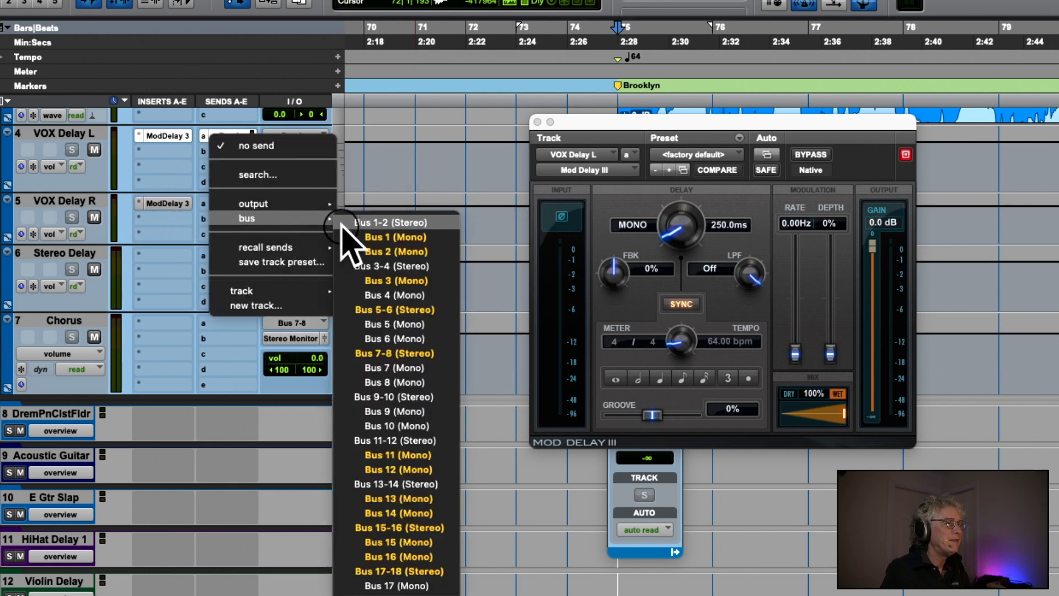
click(396, 281)
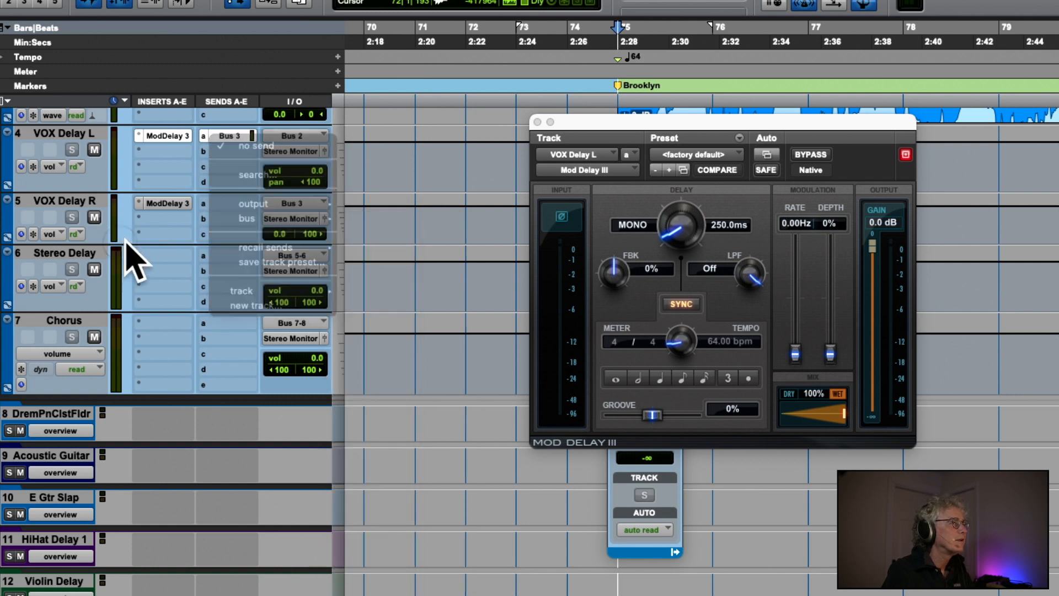
- Assign send A of VOX Delay L to Bus 2 and send A of VOX Delay R to Bus 3, and close the Mod Delay III window
click(209, 136)
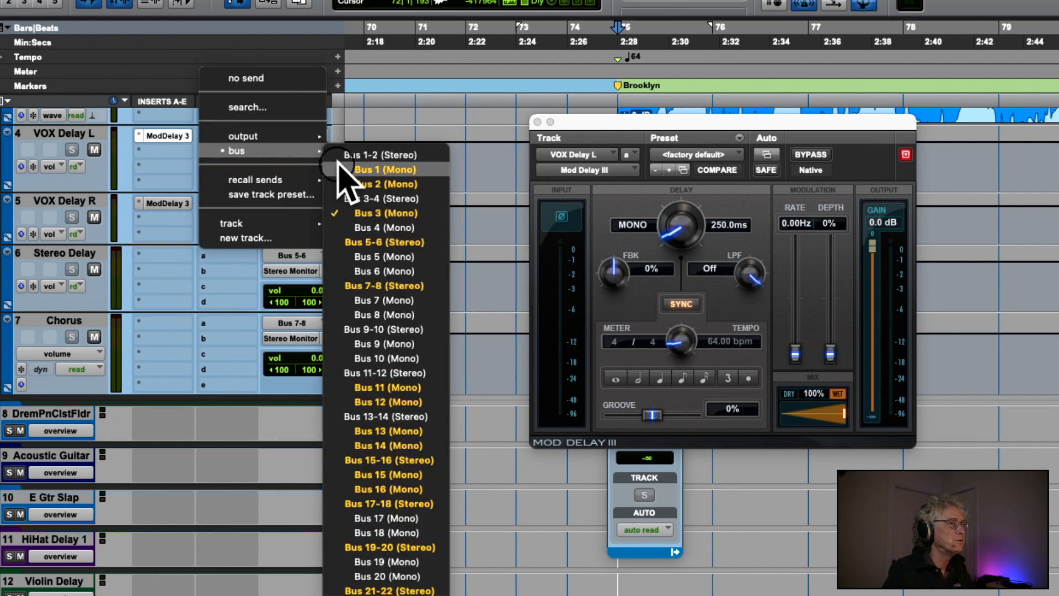
click(353, 188)
click(230, 203)
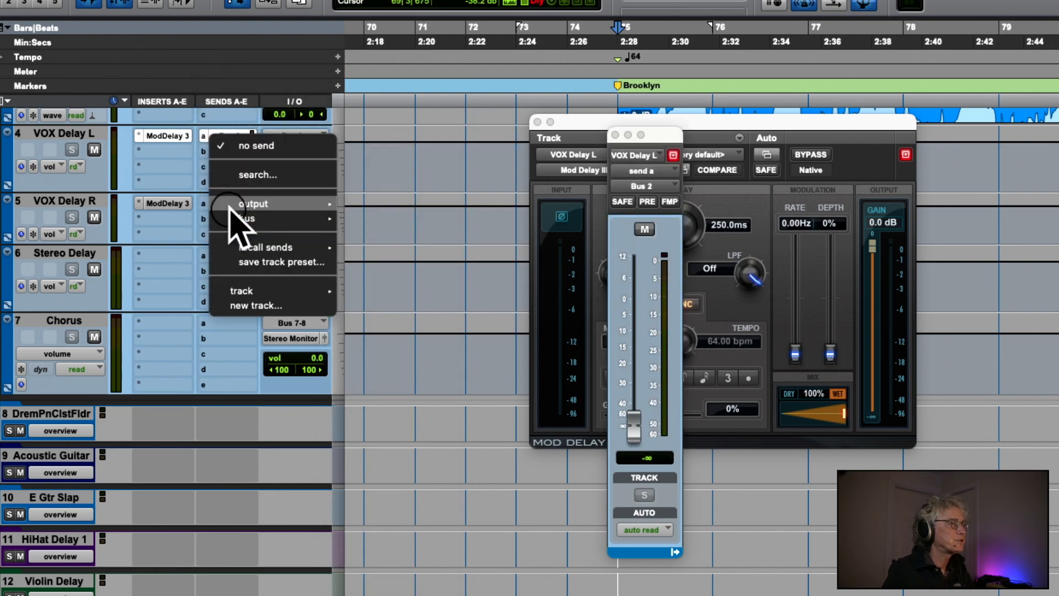
mouse_move(243, 218)
click(422, 281)
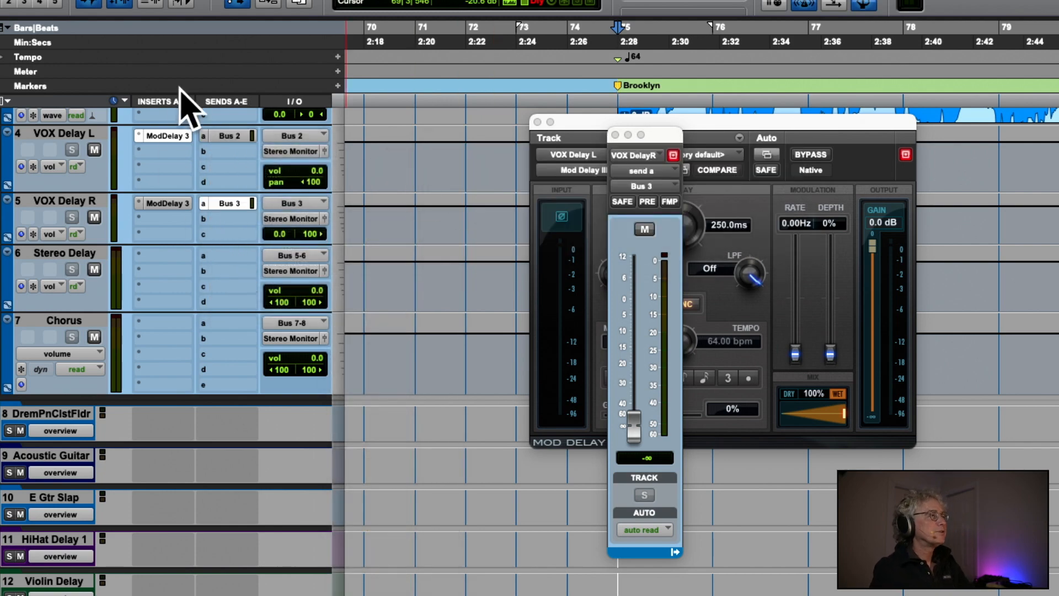
click(536, 122)
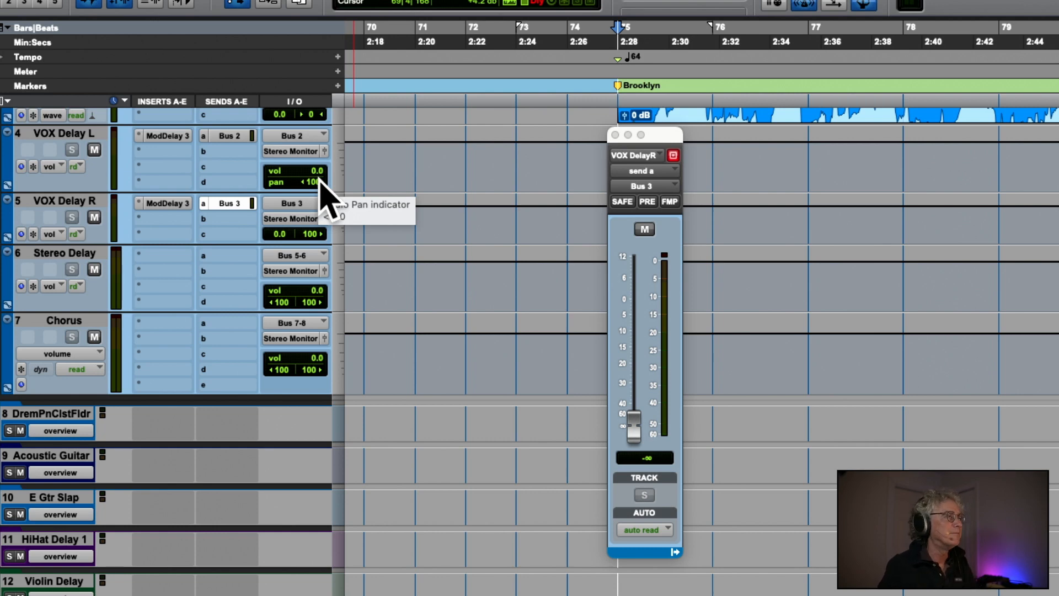
scroll(319, 179, left, 15)
scroll(319, 179, up, 8)
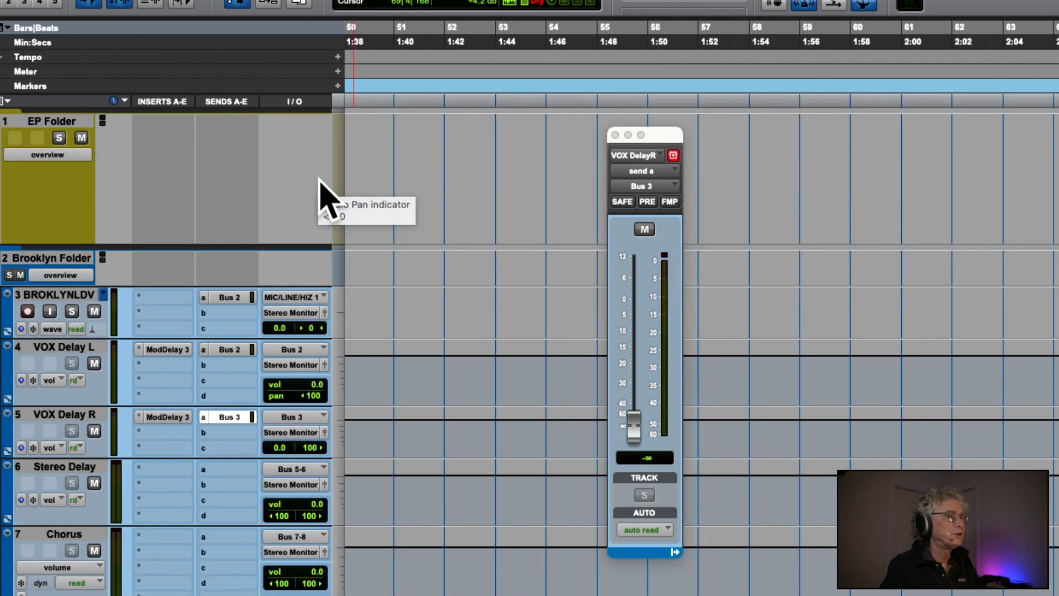
- Locate the Brooklyn lead vocal clip near bar 75 along with its delay return tracks
scroll(319, 180, down, 3)
key(r)
key(r)
key(r)
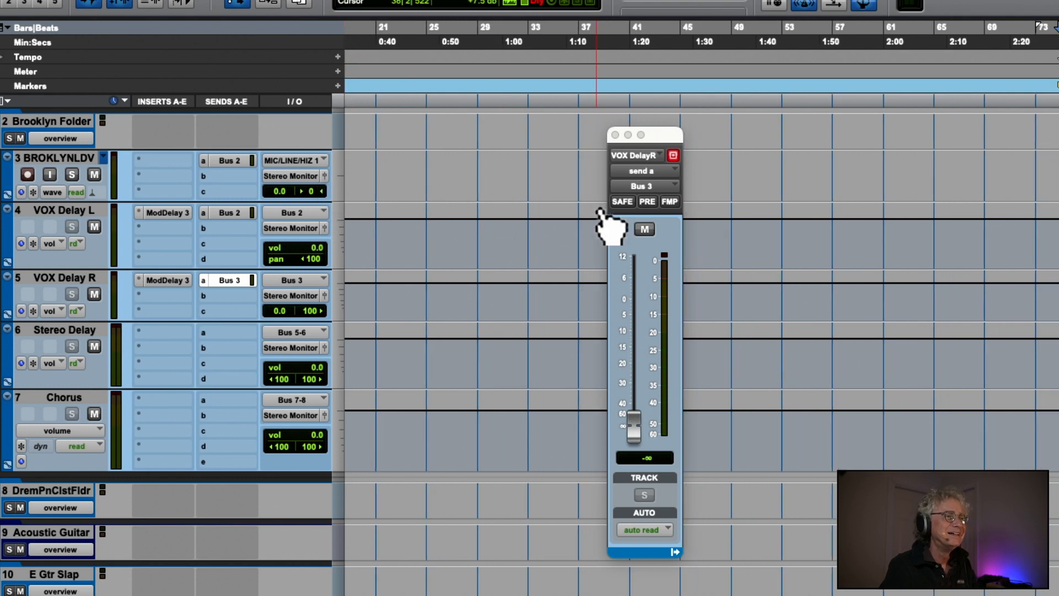
scroll(601, 220, down, 2)
scroll(839, 148, right, 10)
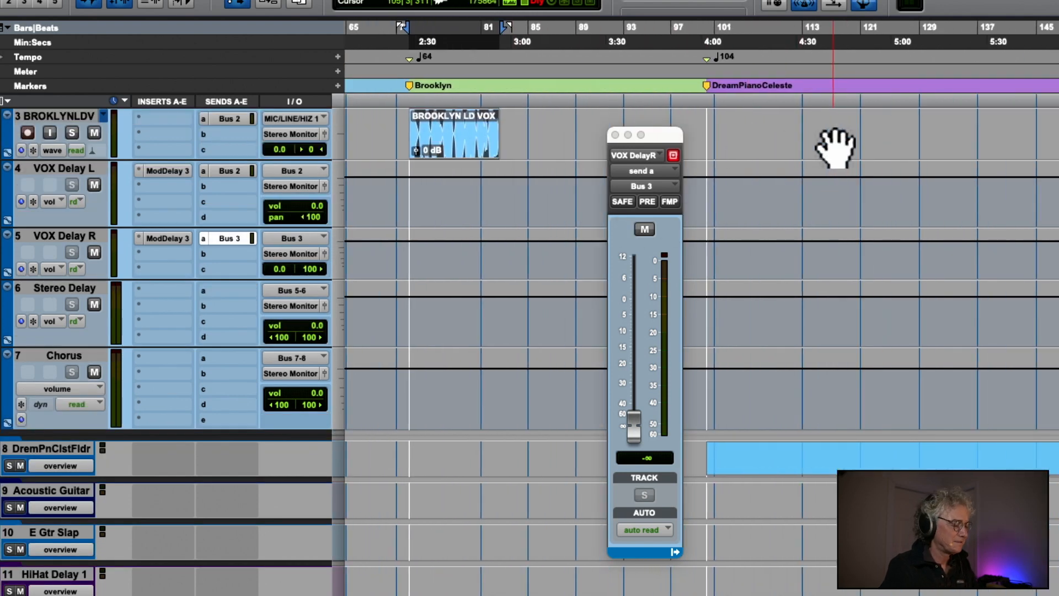
scroll(836, 148, up, 2)
scroll(836, 148, right, 1)
key(t)
key(t)
key(t)
key(t)
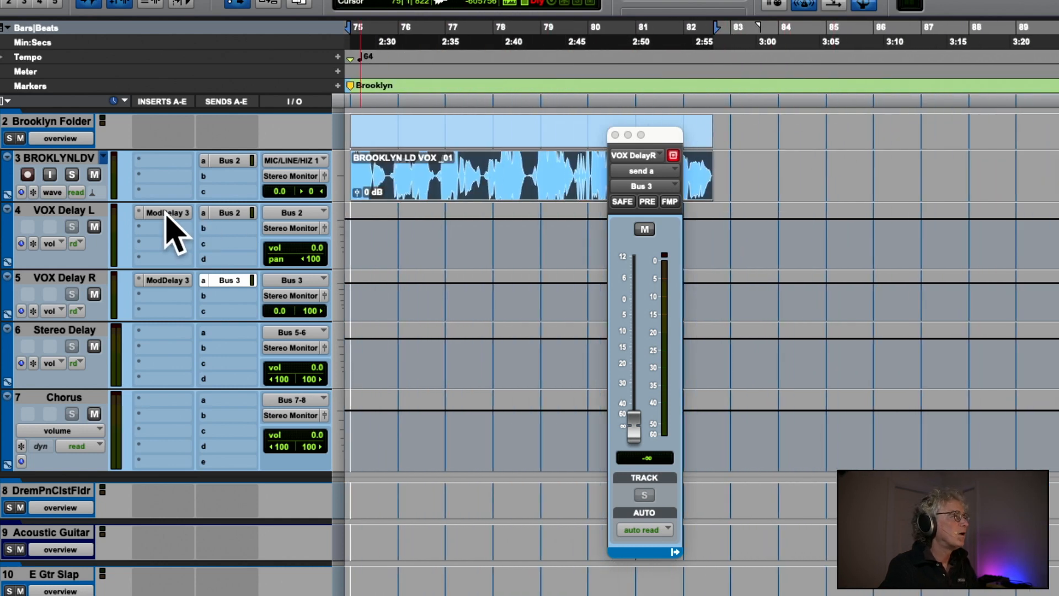
- Remove send A from both the VOX Delay L and VOX Delay R tracks
click(204, 213)
click(237, 150)
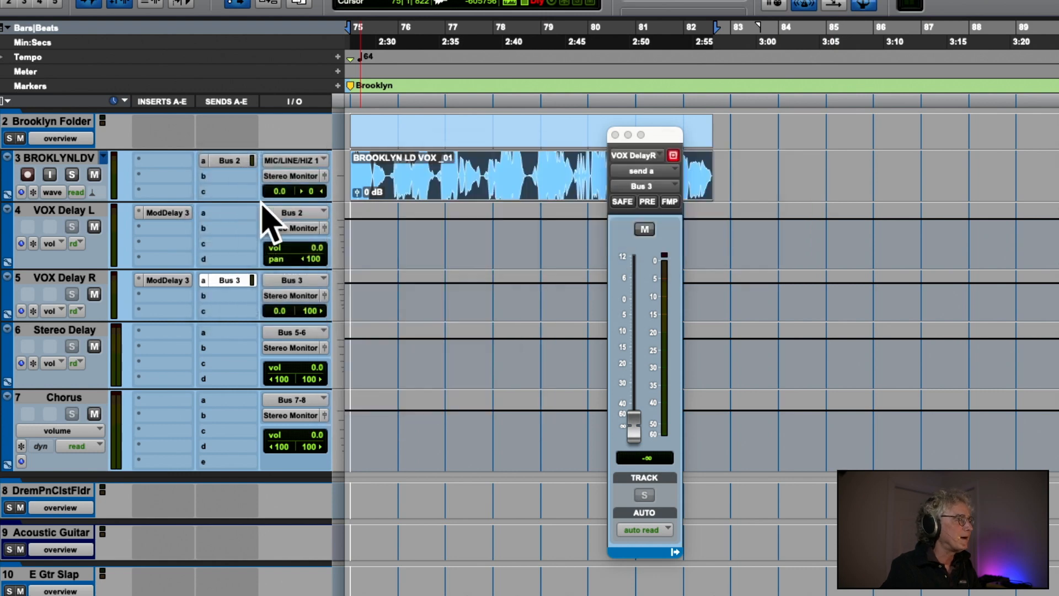
click(204, 280)
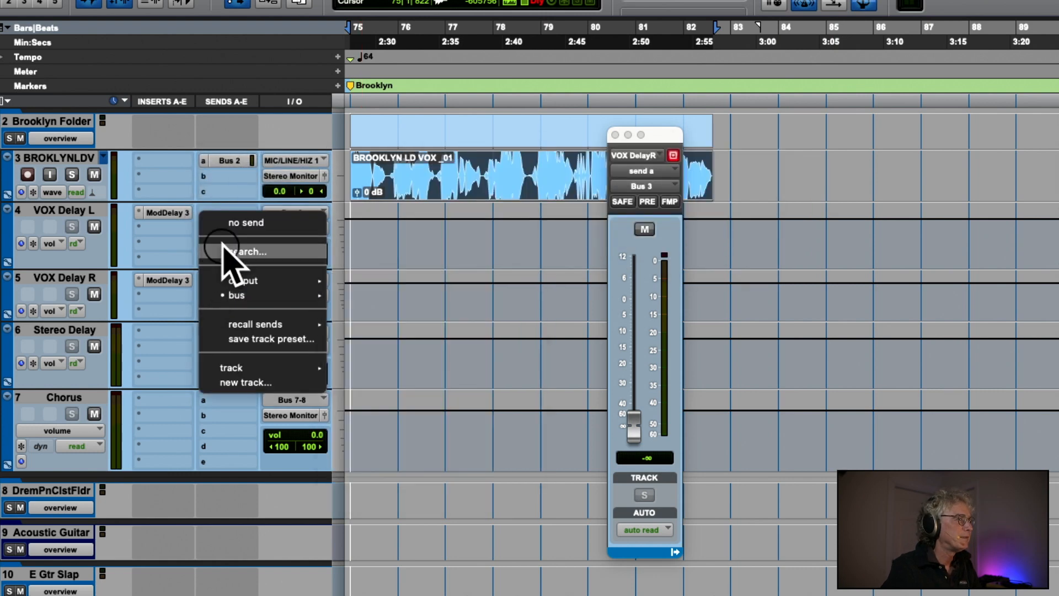
click(235, 219)
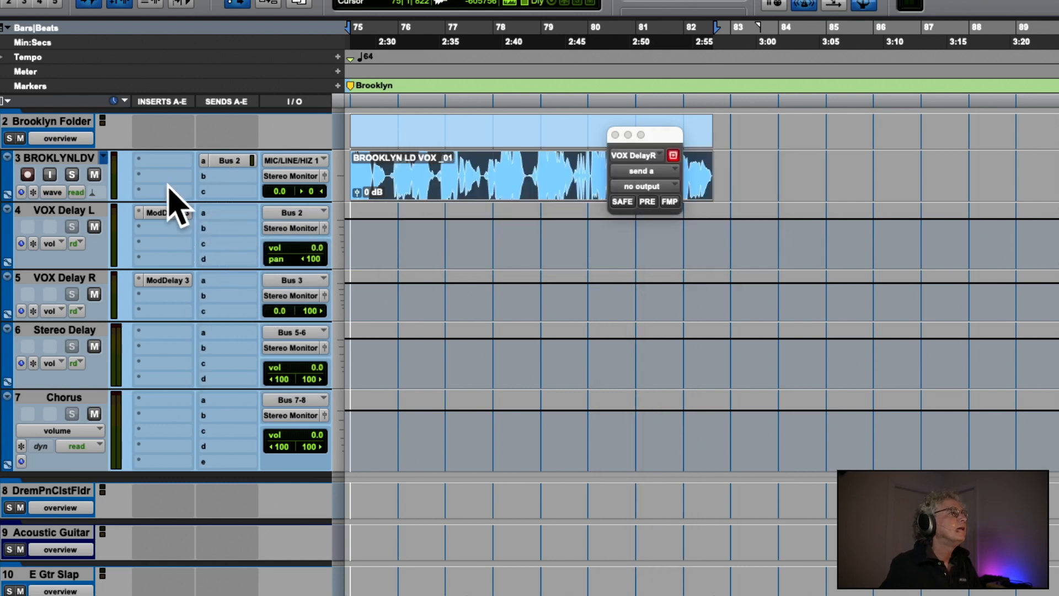
- Assign send B of the BROKLYNLDV vocal track to Bus 3 (Mono) and remove its inactive Bus 7-8 send
drag(99, 201, 95, 246)
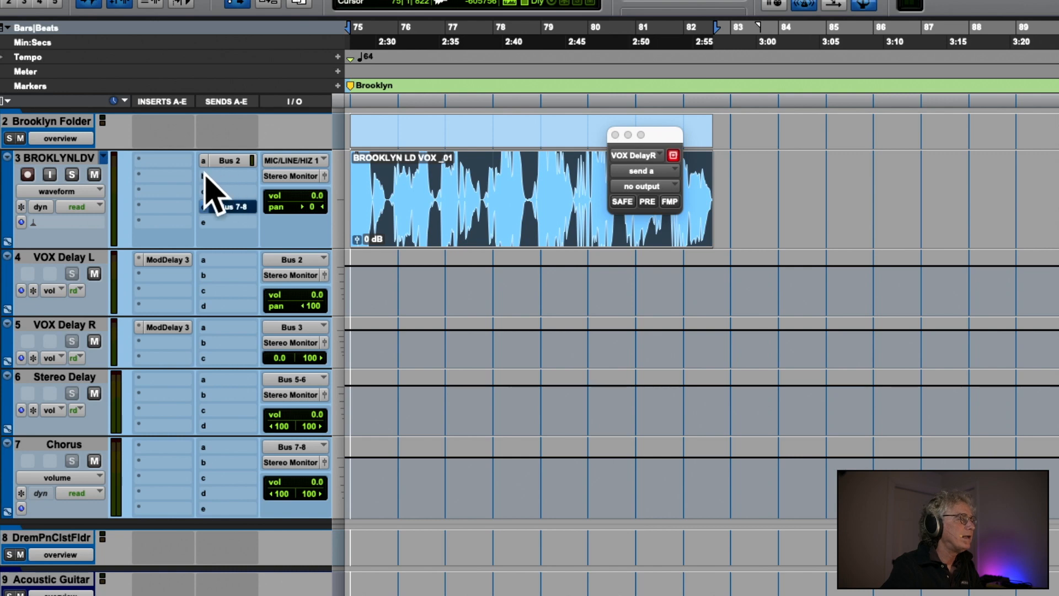
click(232, 177)
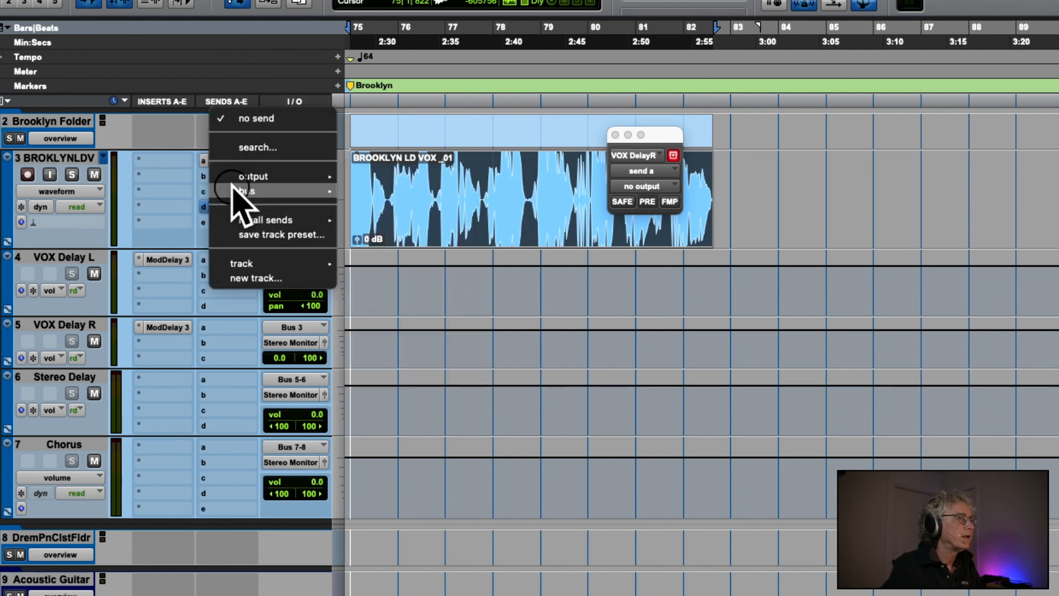
mouse_move(243, 192)
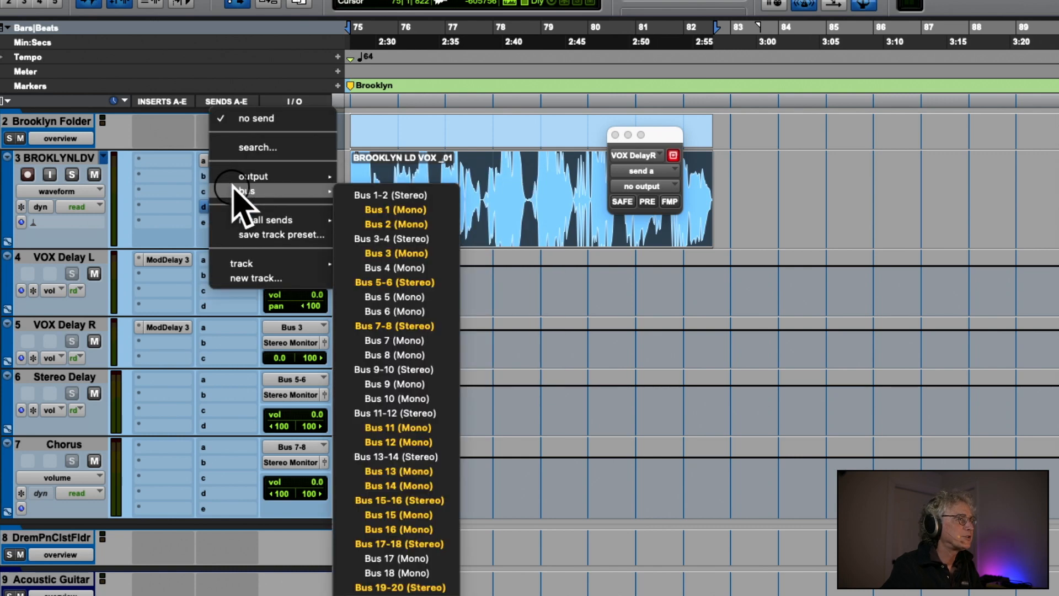
click(389, 253)
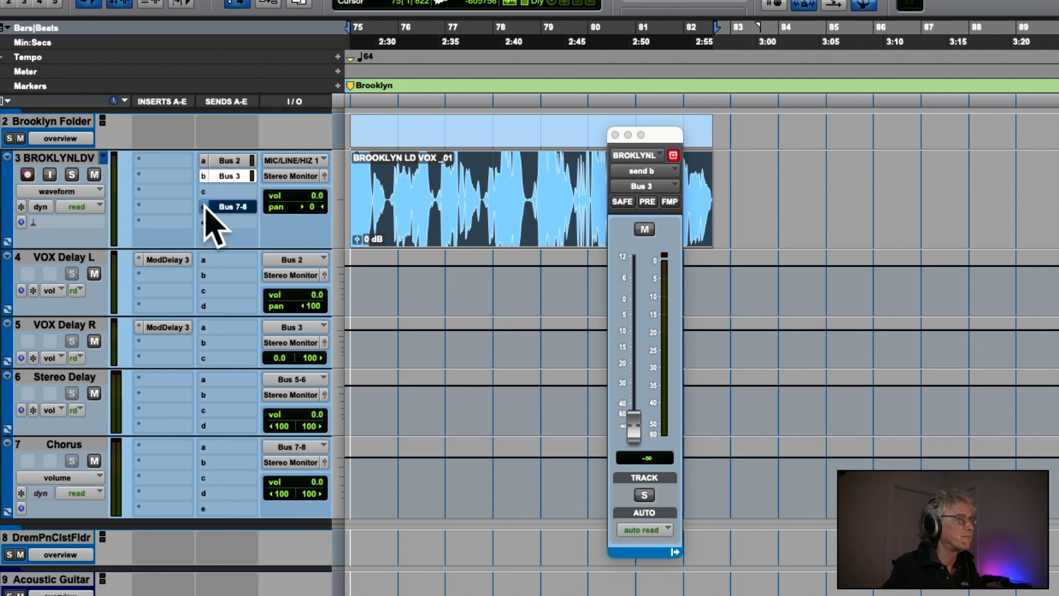
drag(204, 205, 182, 214)
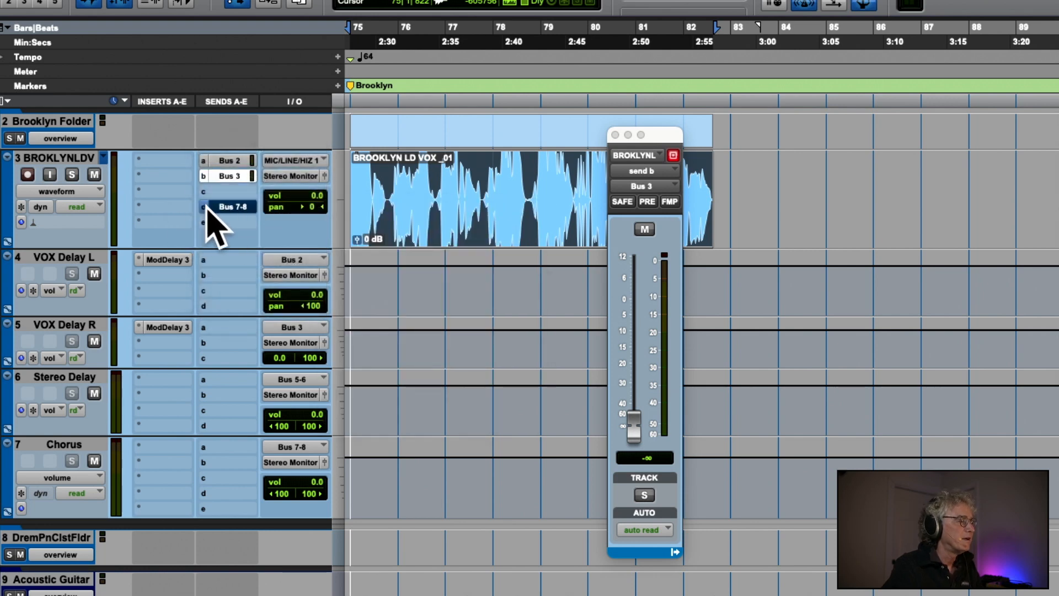
drag(207, 206, 239, 146)
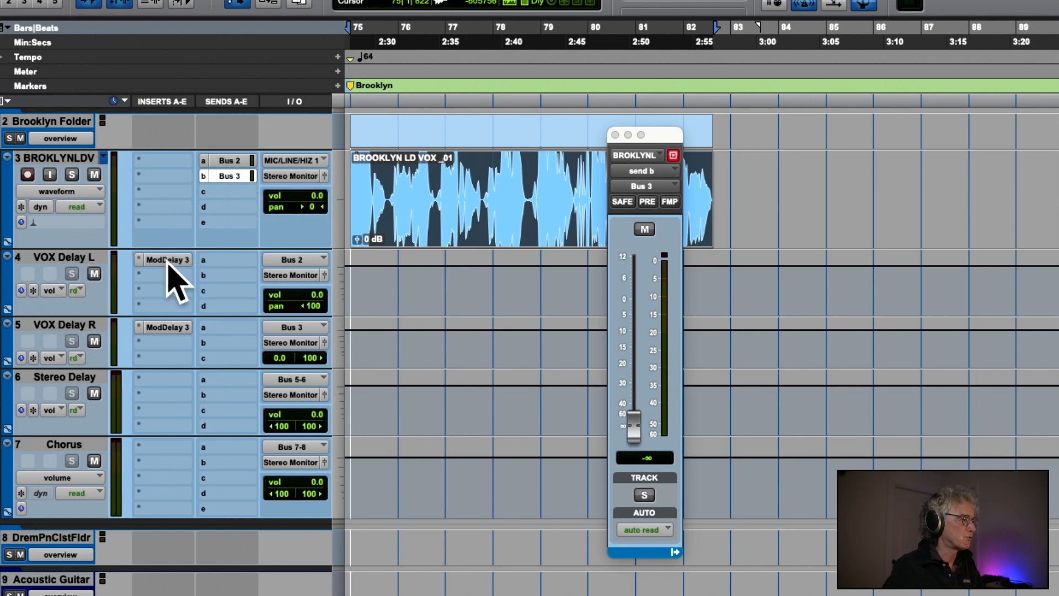
- Set the vocal's send A to 0.0 dB and the Mod Delay III delay time on VOX Delay L to 60 ms
click(237, 160)
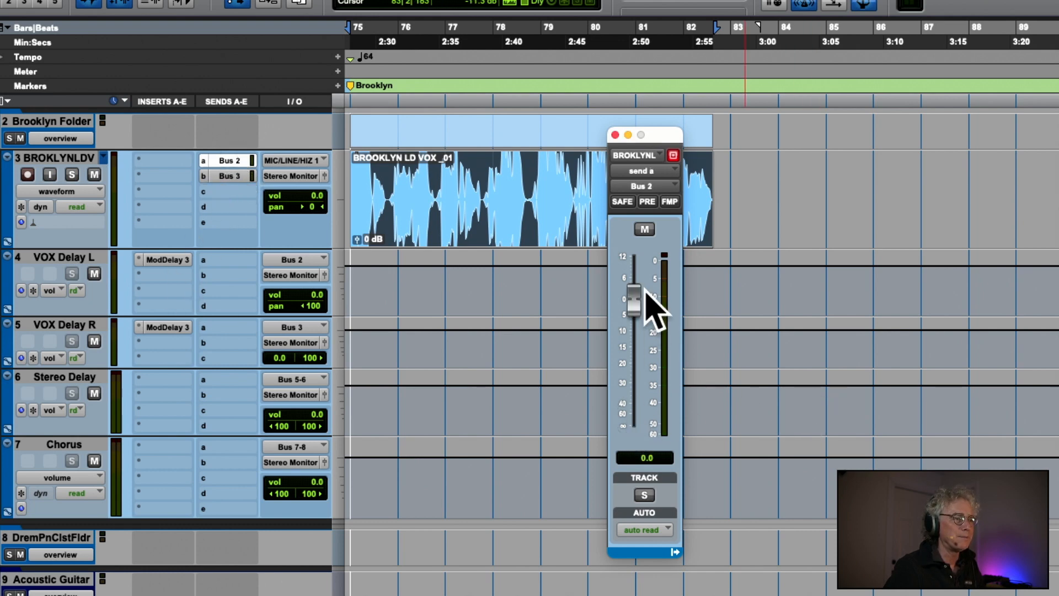
click(160, 259)
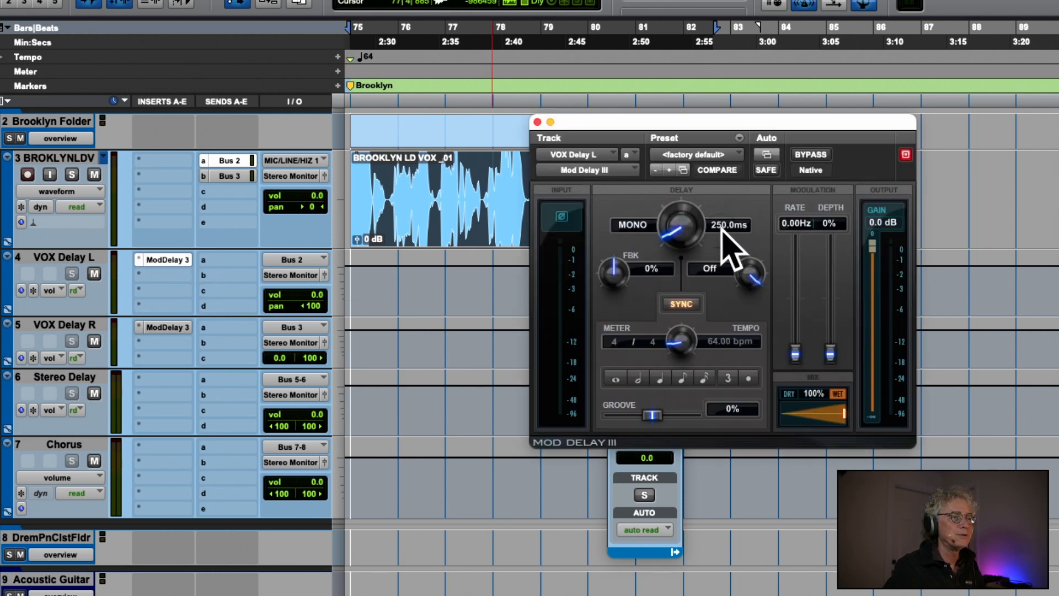
click(723, 226)
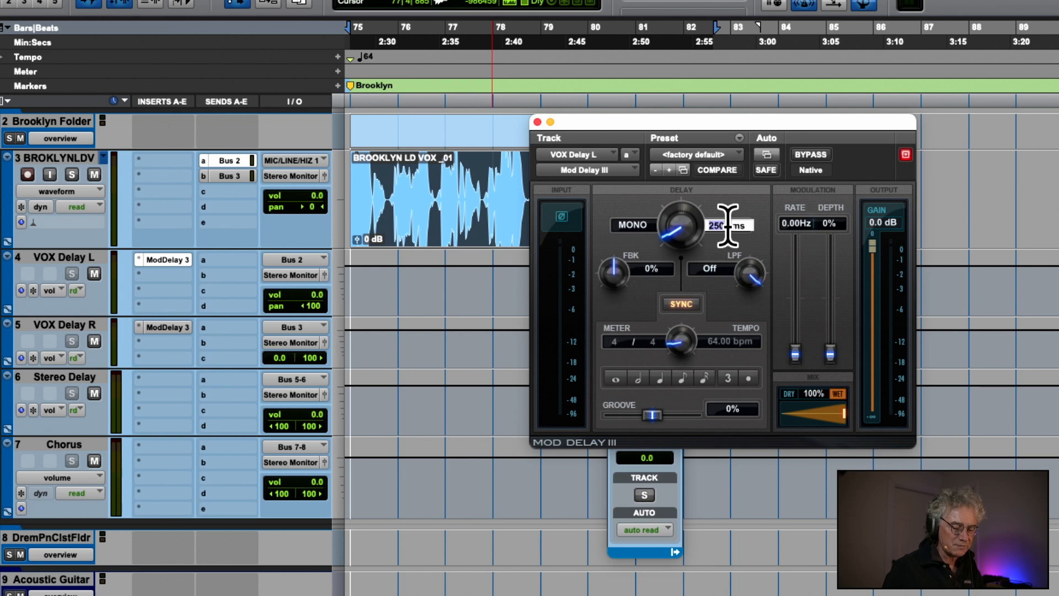
text(60)
key(Return)
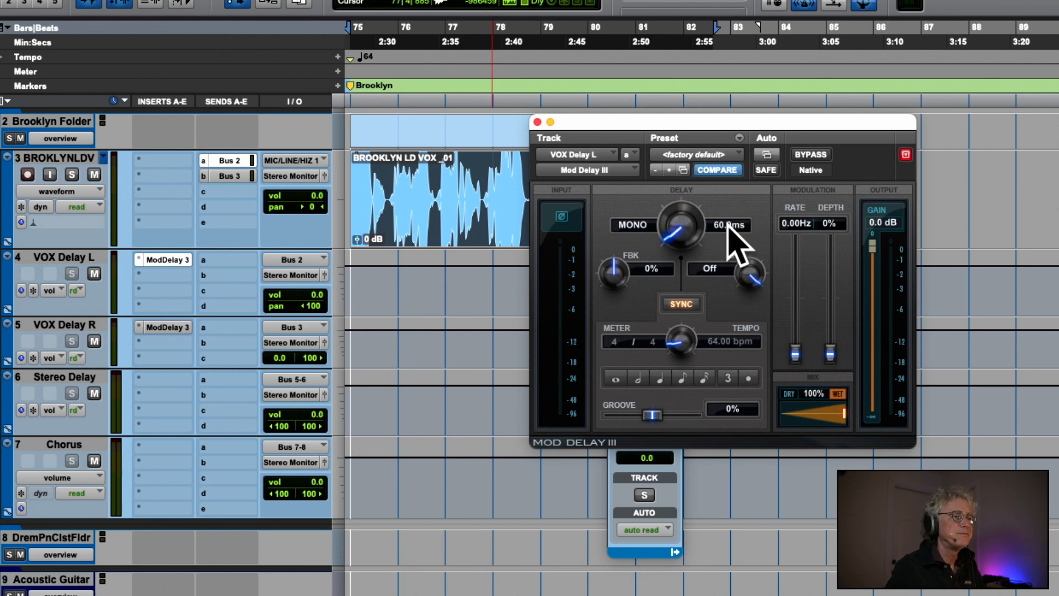
drag(628, 125, 834, 70)
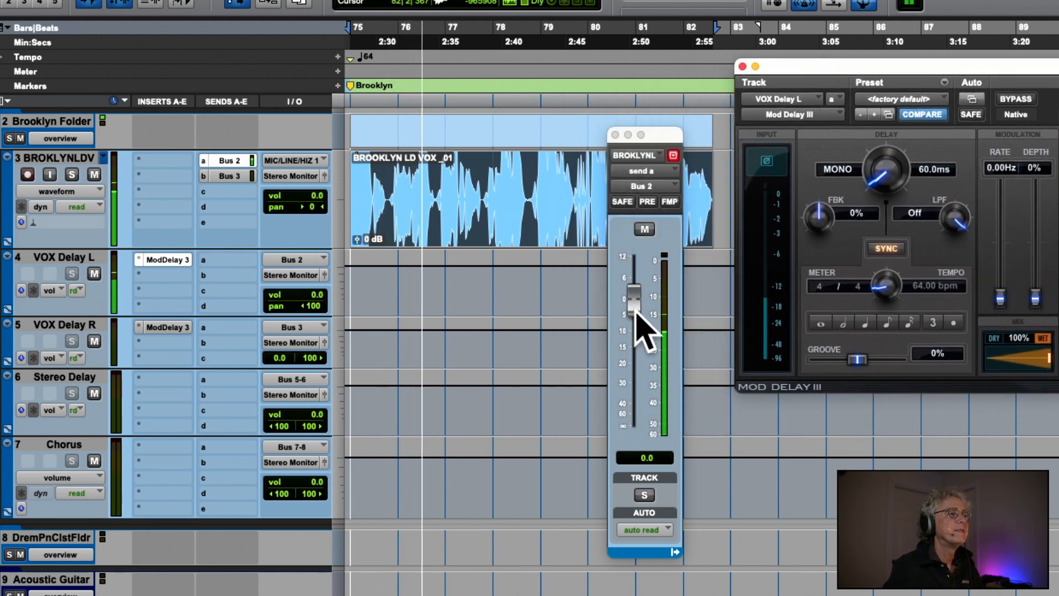
- Lower the vocal's send A to Bus 2 to -7.0 dB during playback, stop, and mute that send
click(634, 305)
mouse_move(635, 312)
mouse_down()
mouse_move(634, 334)
mouse_move(635, 325)
mouse_up()
key(space)
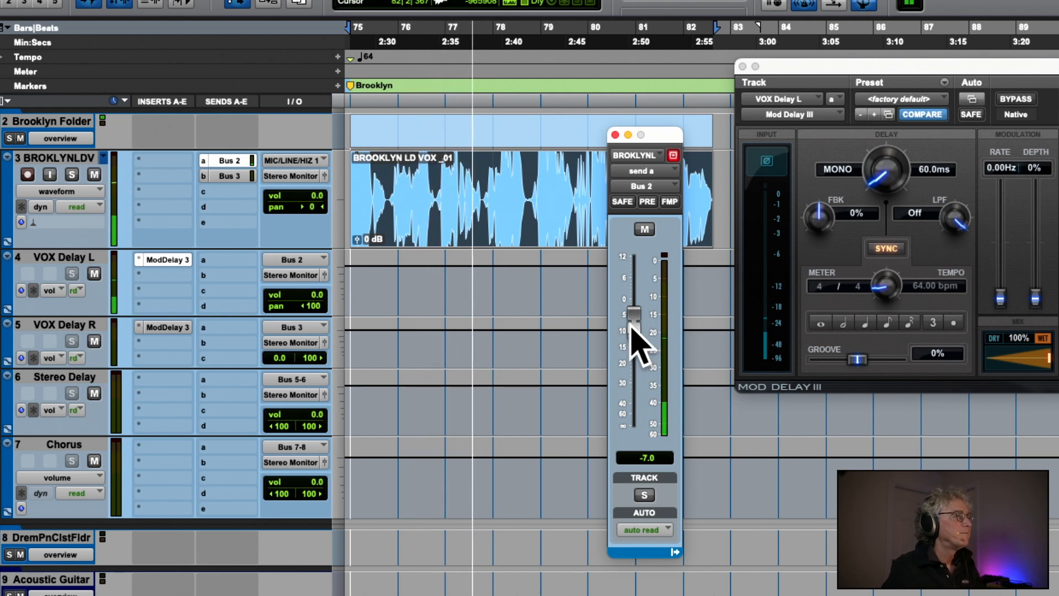
key(space)
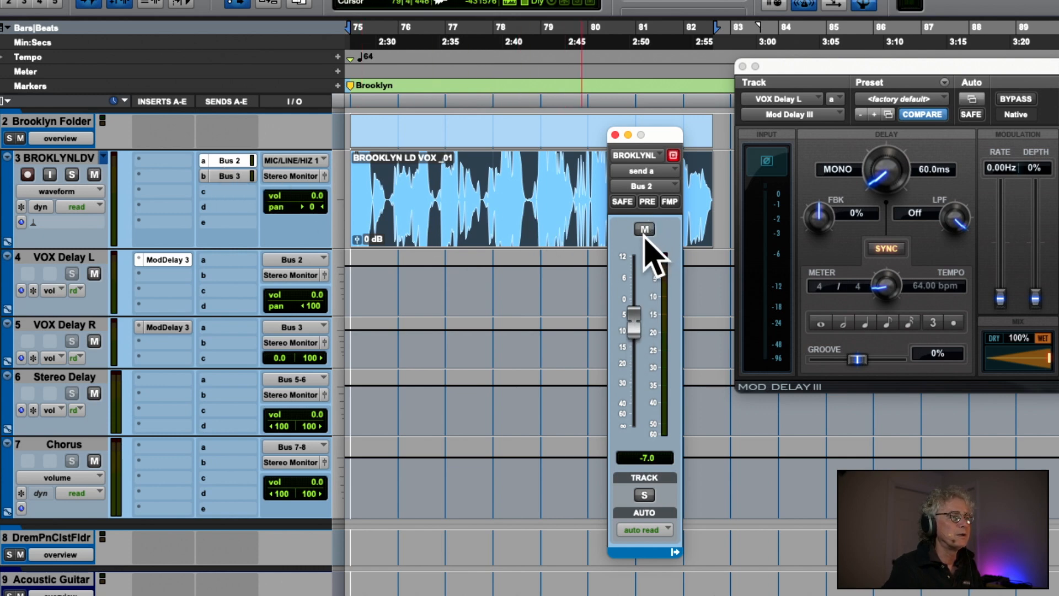
super+click(239, 161)
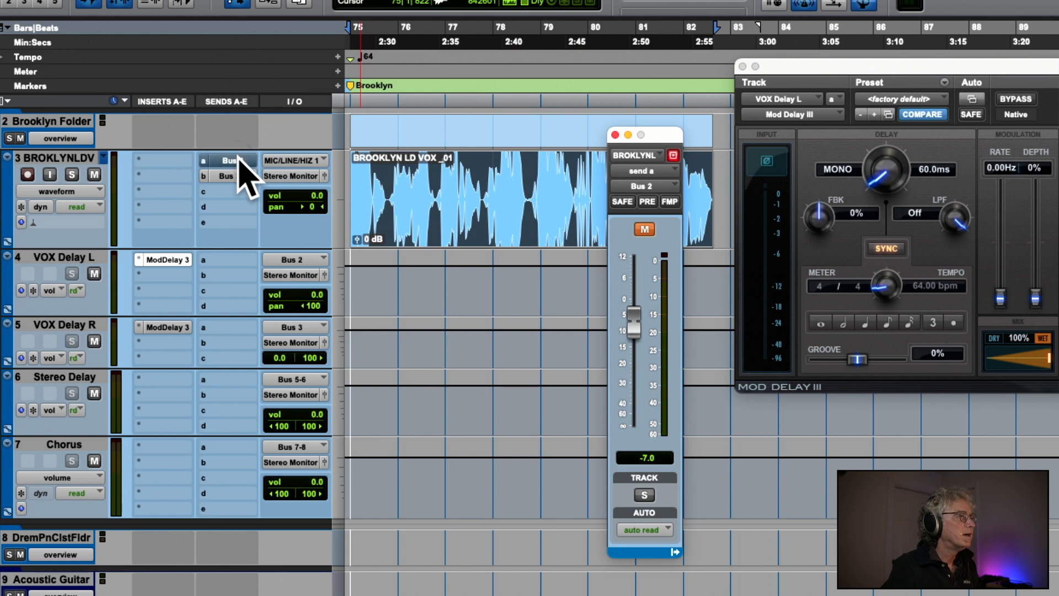
super+click(239, 161)
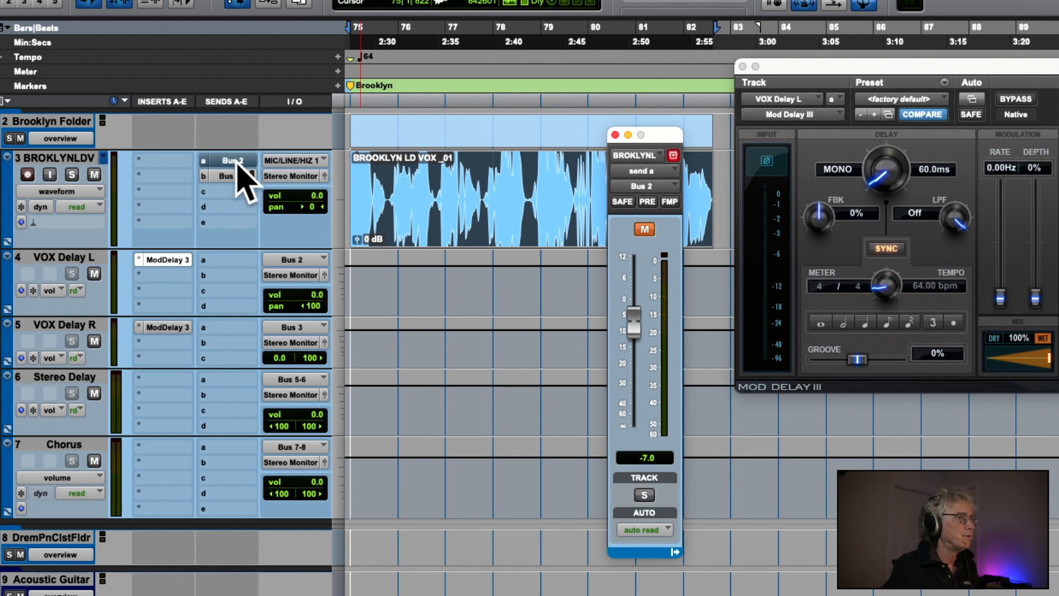
- Set the Mod Delay III on VOX Delay R to 75 ms and the vocal's send B to Bus 3 to -7.8 dB
click(232, 176)
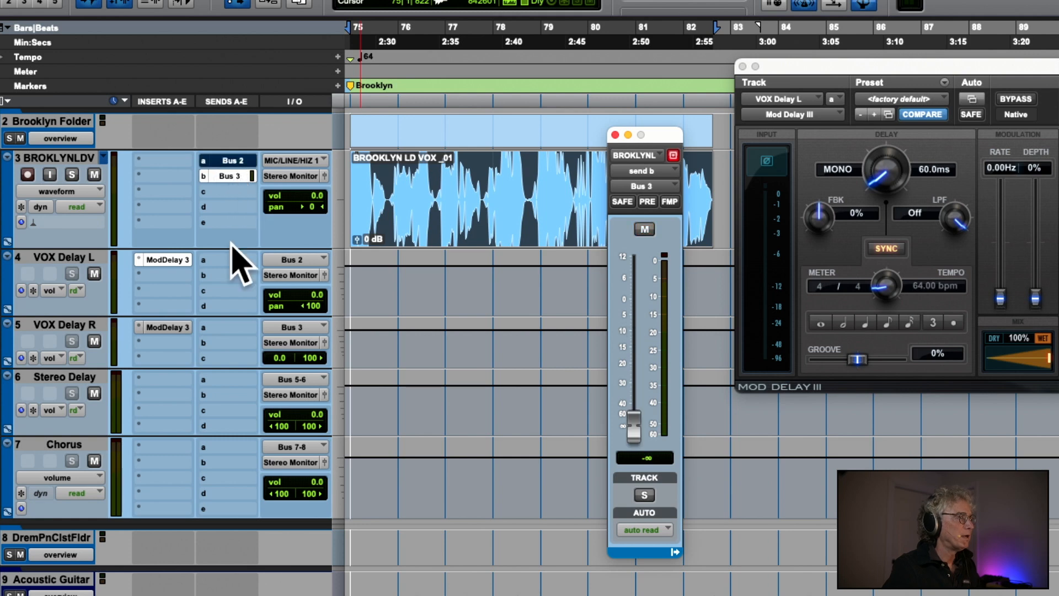
click(166, 327)
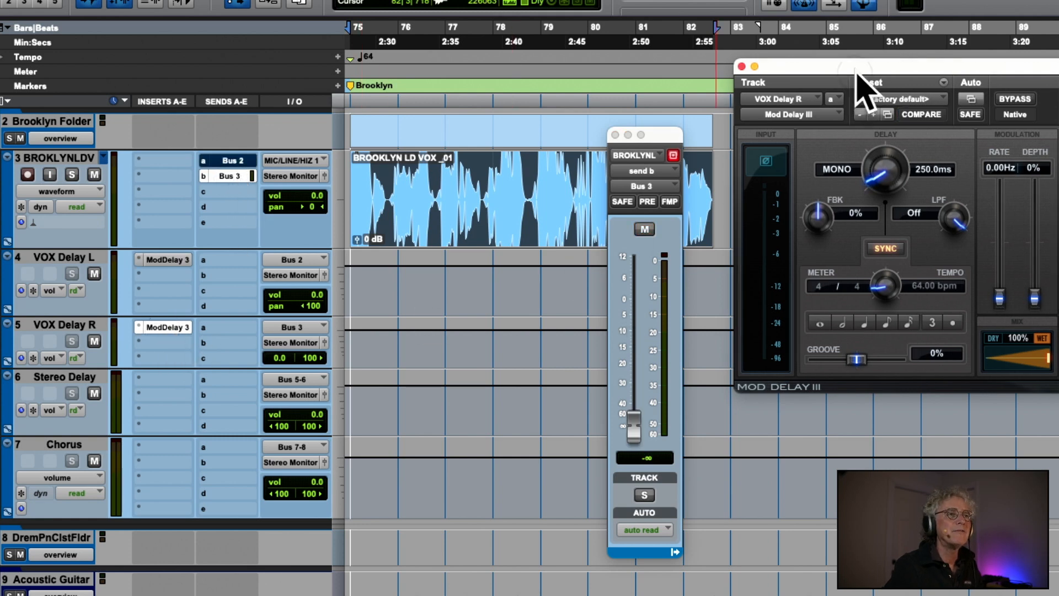
drag(861, 68, 315, 62)
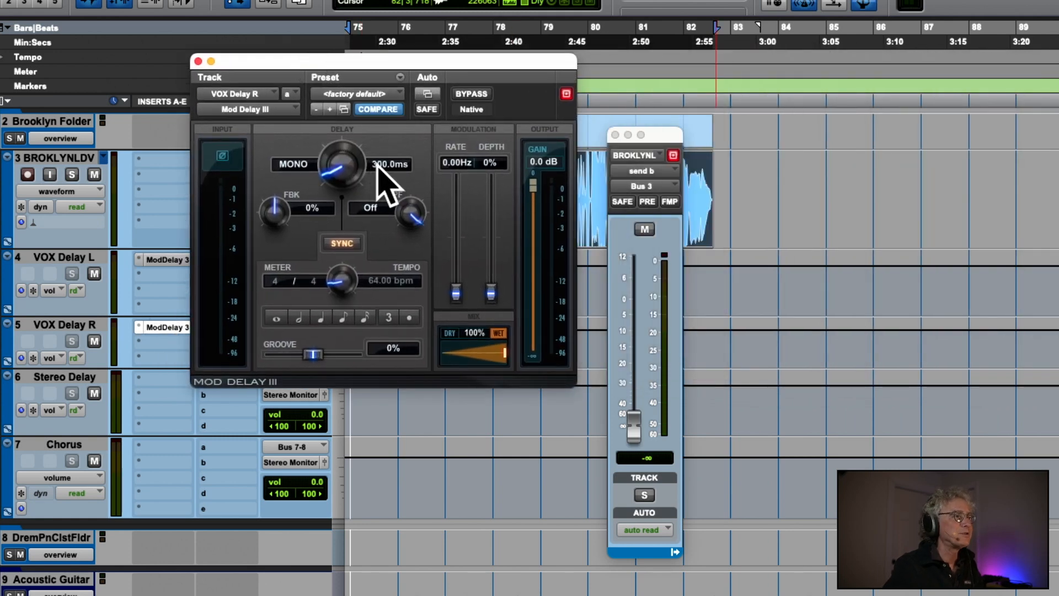
click(377, 163)
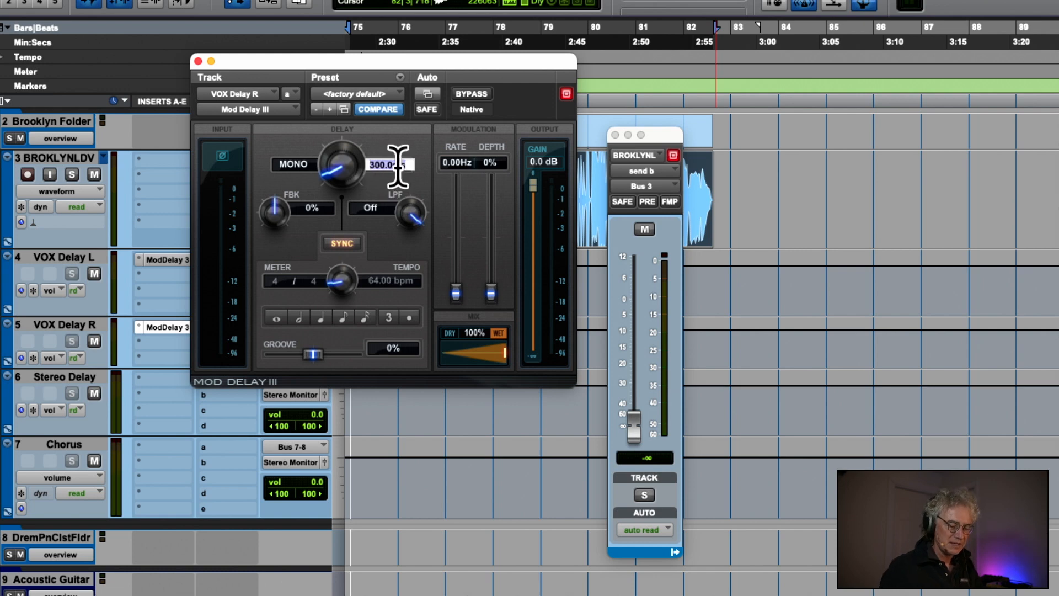
key(Return)
click(636, 428)
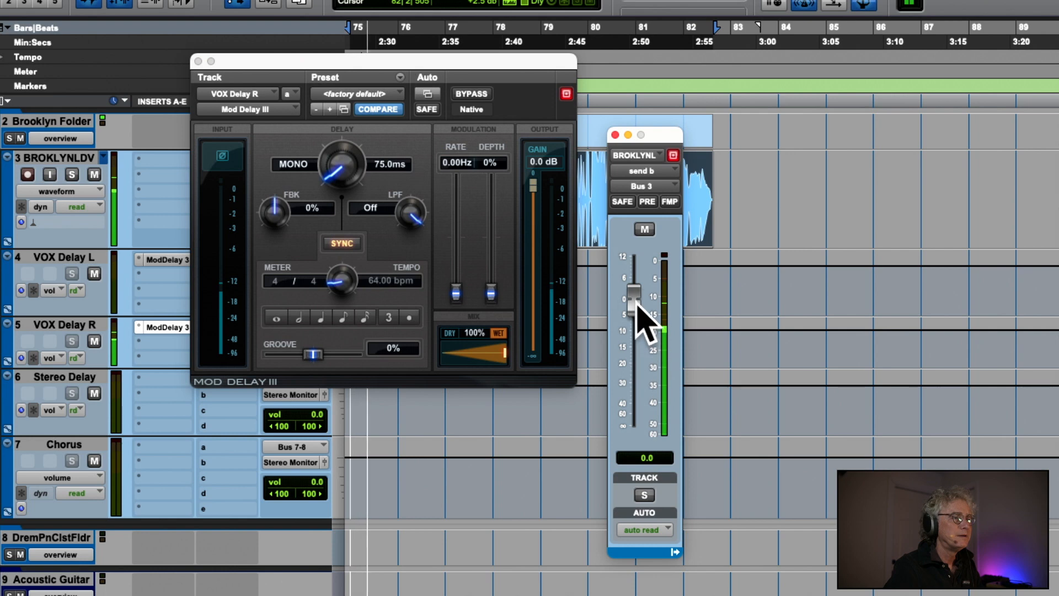
drag(640, 308, 636, 329)
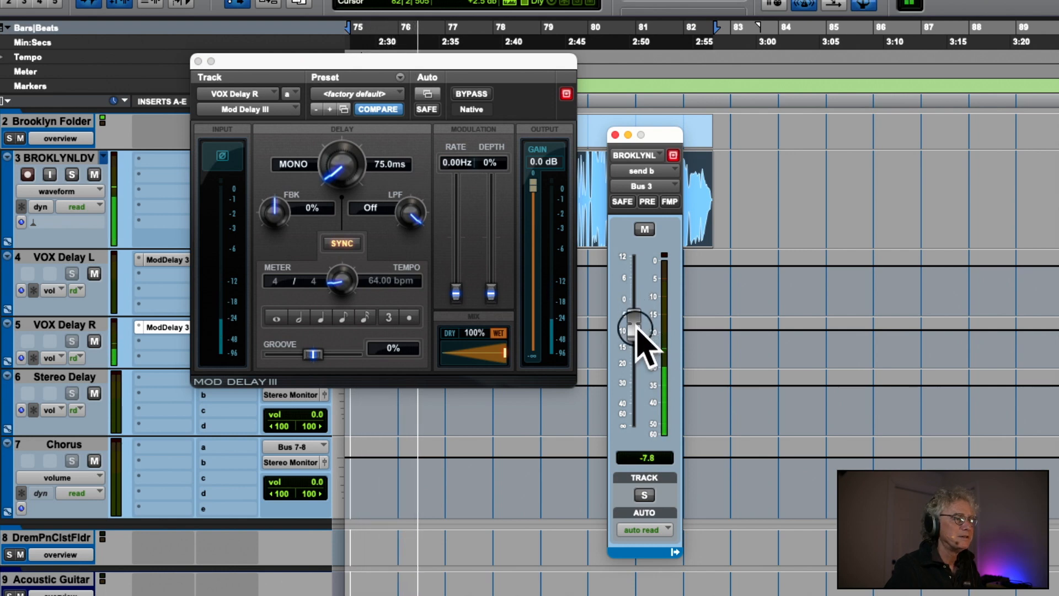
- Unmute the vocal's send A, audition the left and right delays together, and close the Mod Delay III window
drag(414, 64, 854, 73)
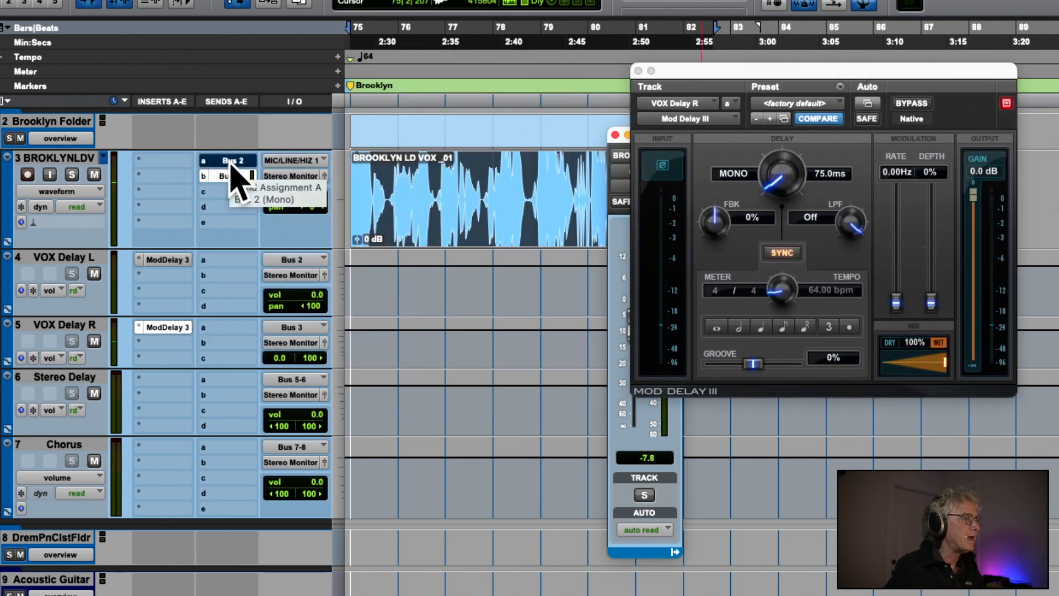
drag(730, 73, 844, 107)
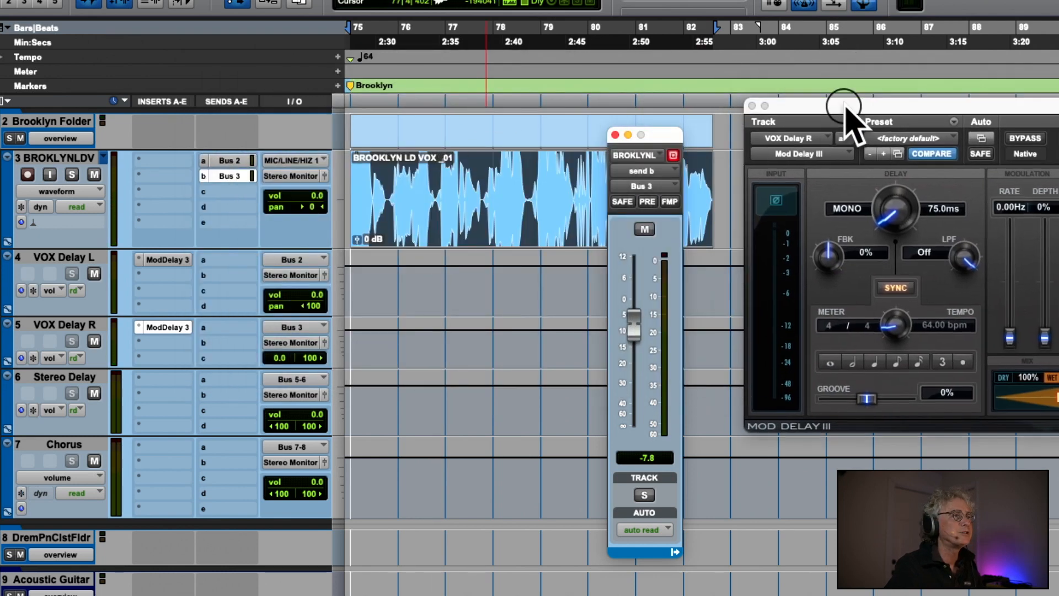
key(space)
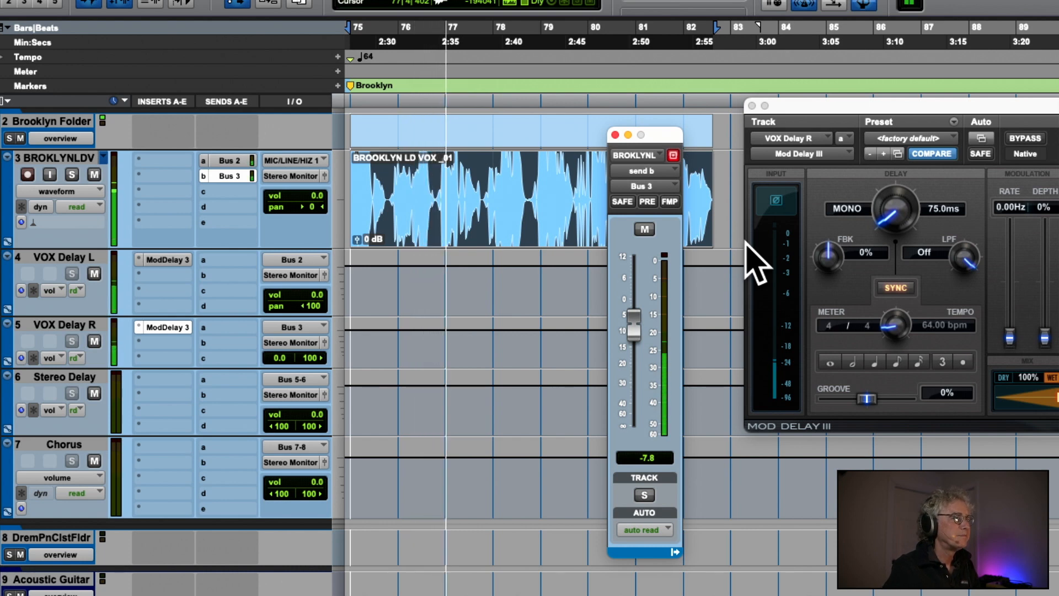
click(751, 105)
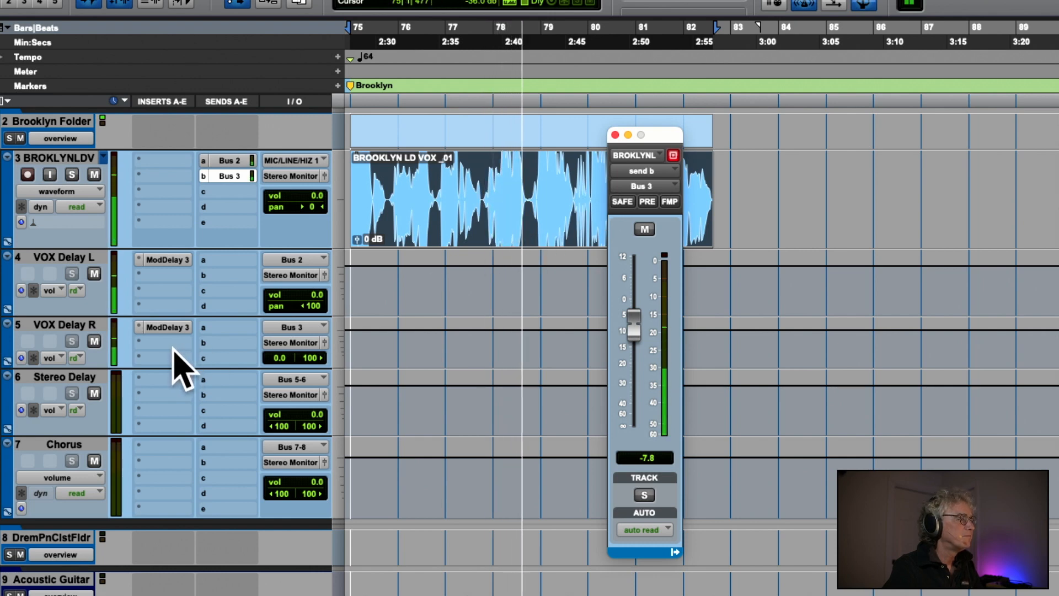
key(space)
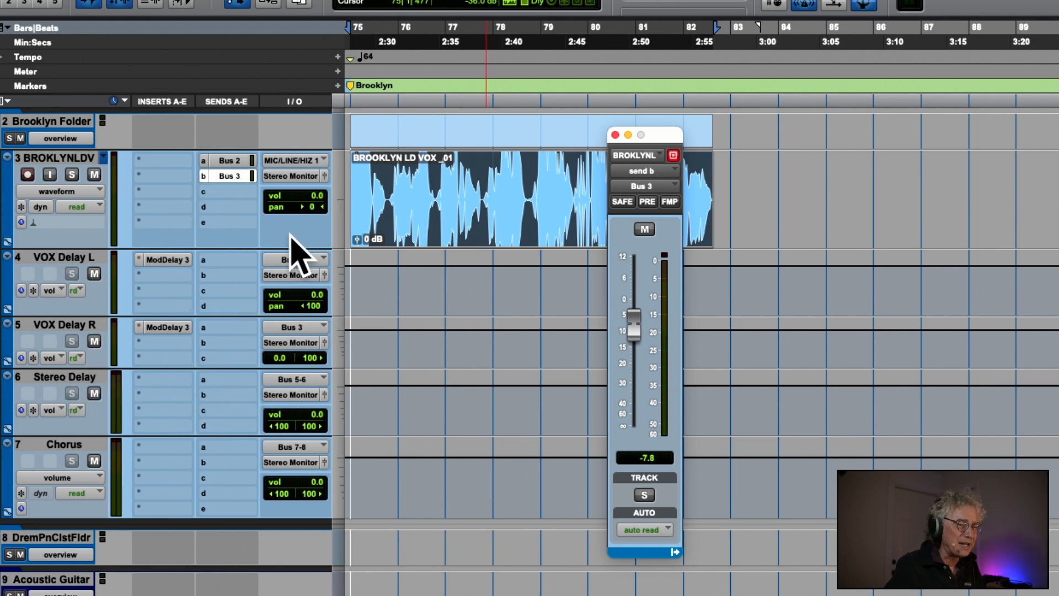
- Insert a stereo Mod Delay III on the Stereo Delay track, with feedback at 23% for the left delay and 30% for the right
click(157, 379)
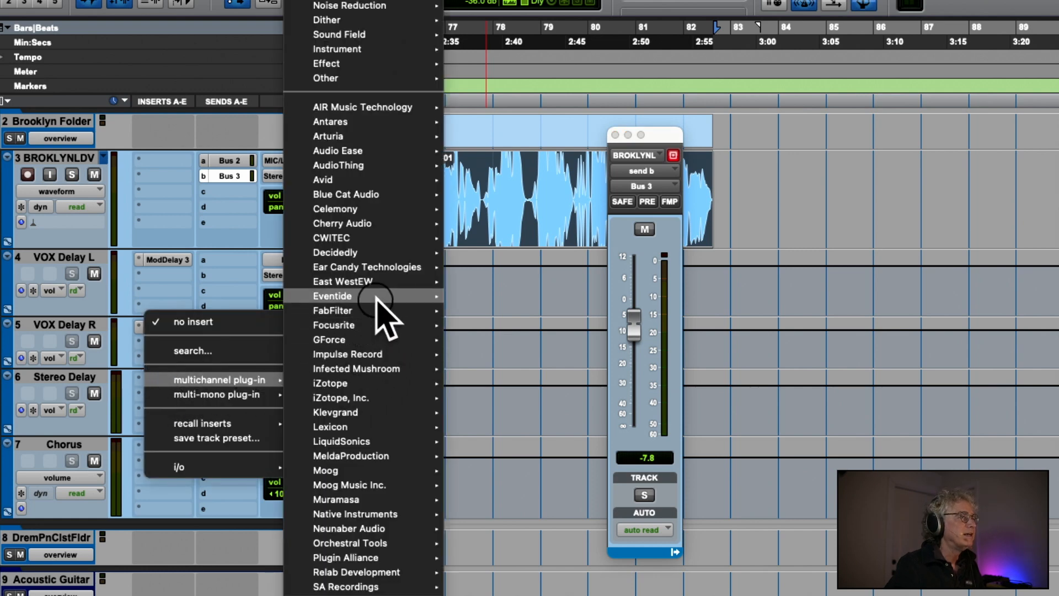
mouse_move(249, 381)
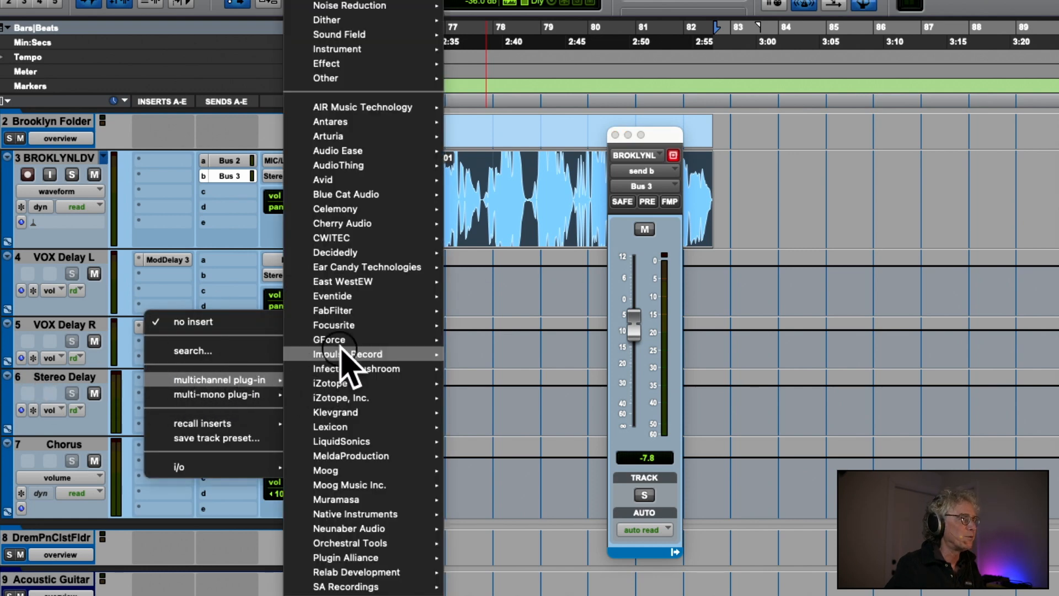
mouse_move(378, 179)
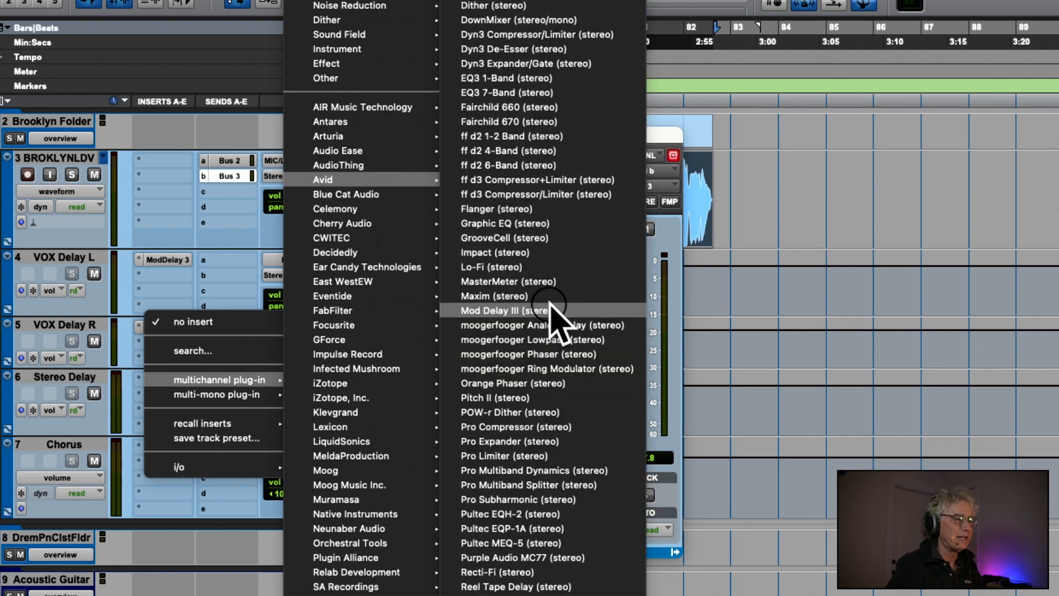
click(588, 310)
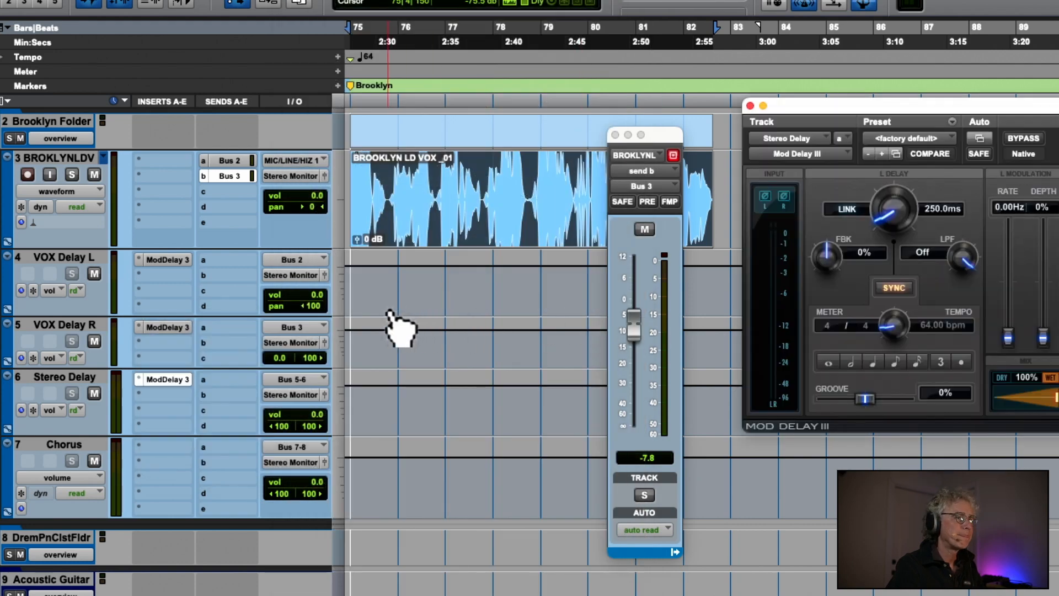
drag(823, 110, 259, 115)
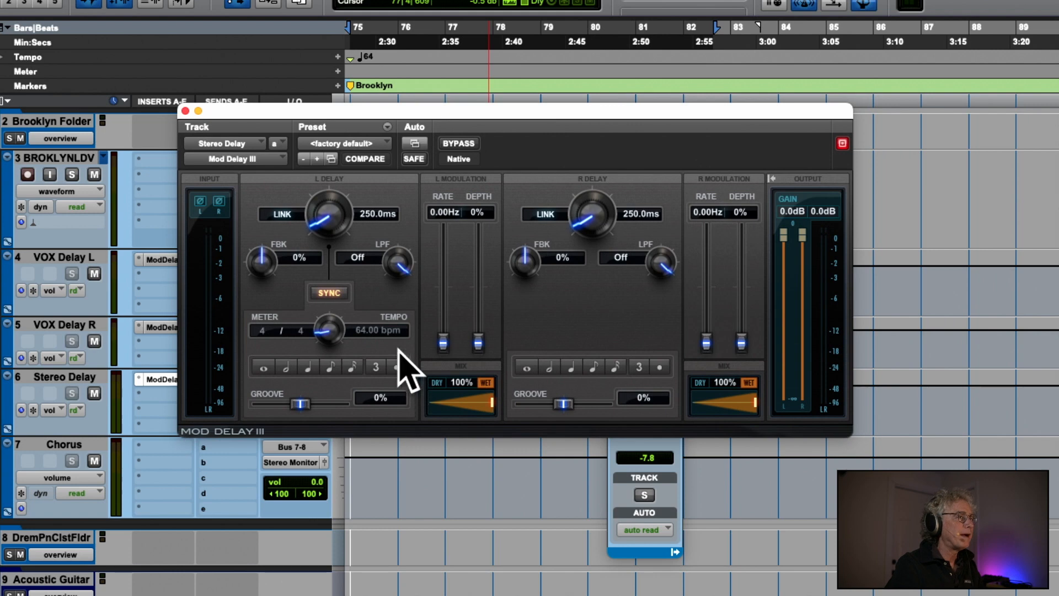
drag(261, 261, 261, 258)
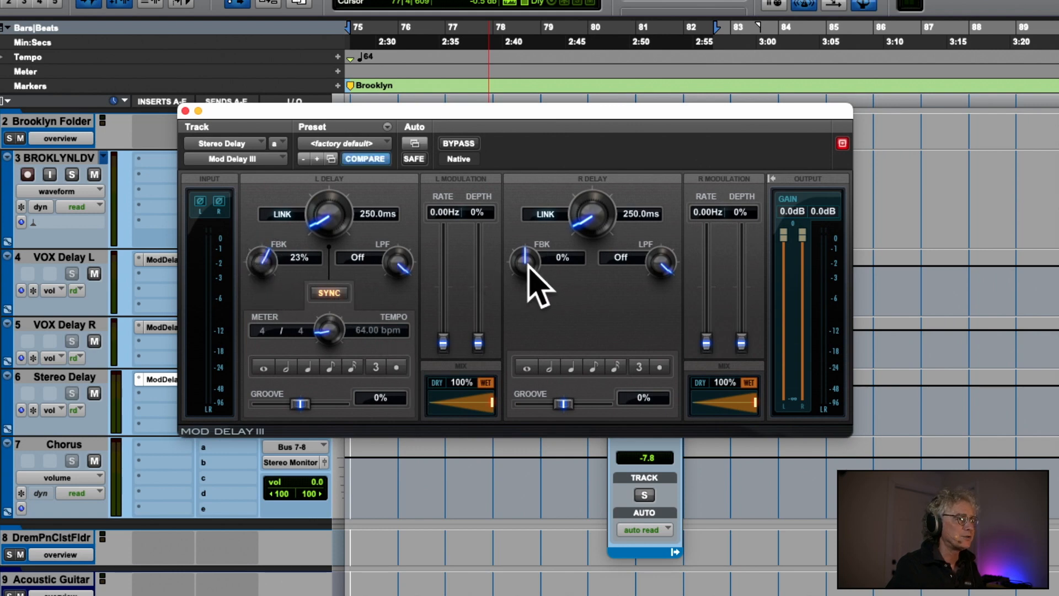
drag(526, 259, 530, 251)
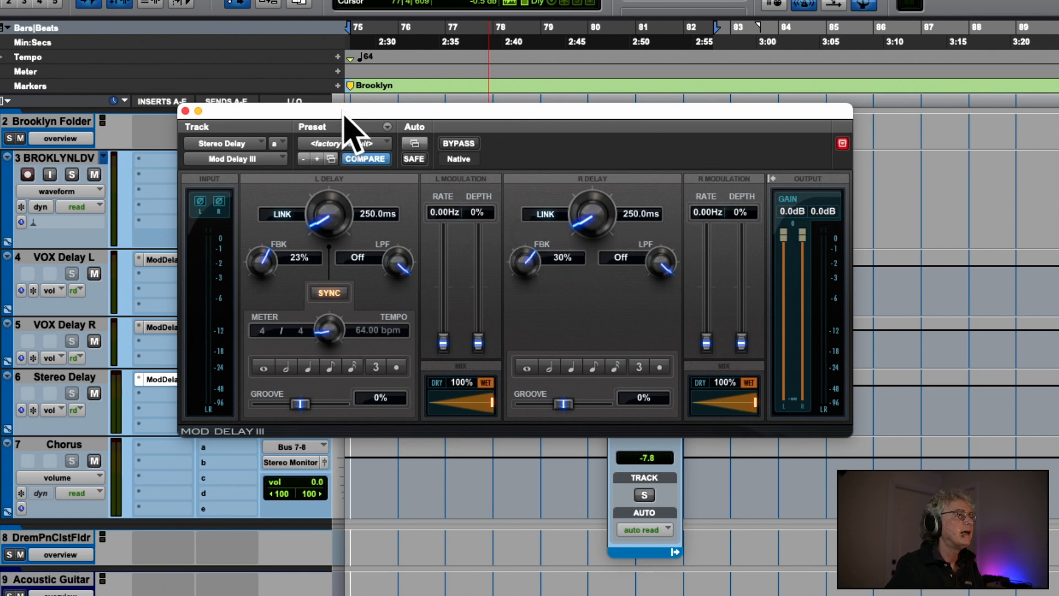
- Set the Stereo Delay track's Mod Delay III times to 90 ms left and 130 ms right
drag(343, 113, 535, 102)
click(562, 204)
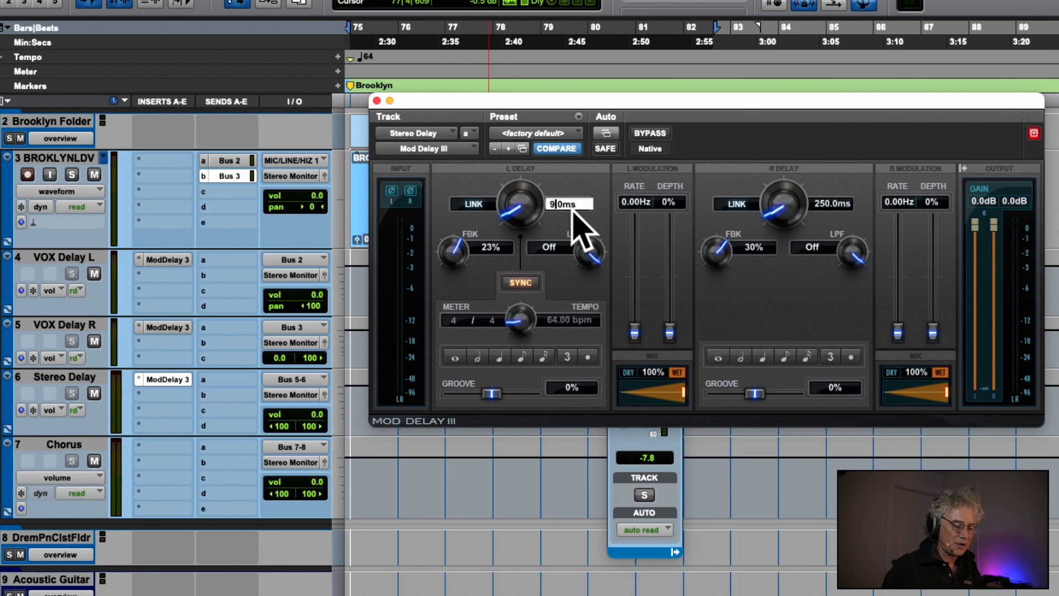
click(822, 204)
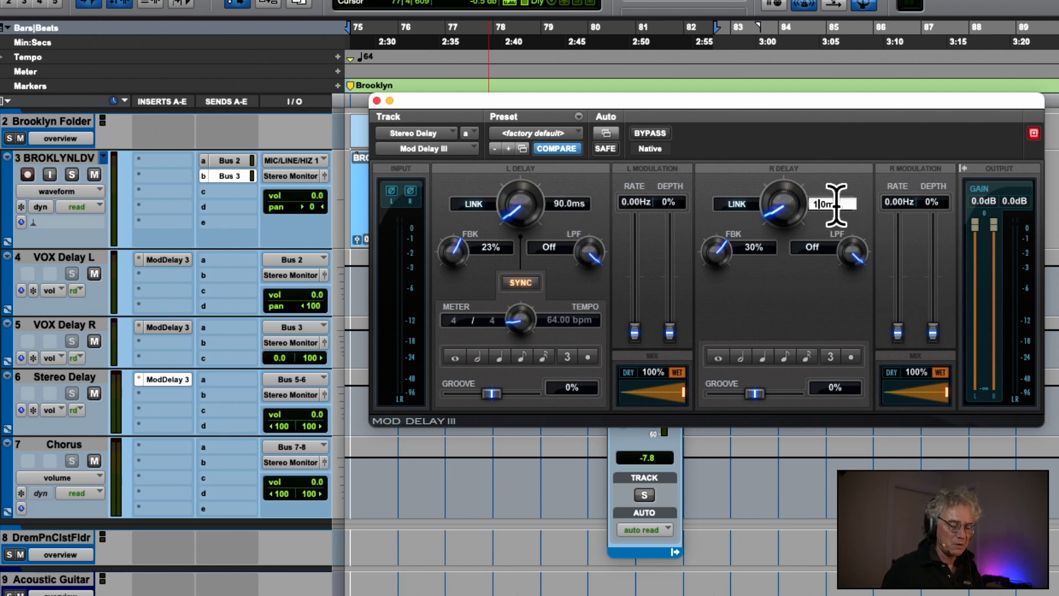
key(Return)
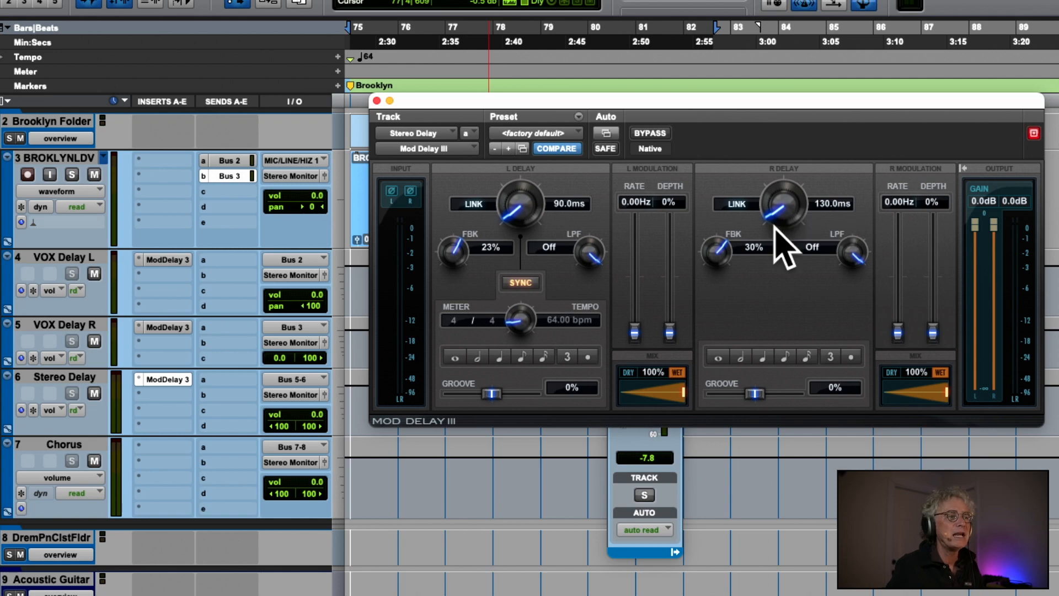
- Assign send C of the Brooklyn vocal to Bus 5-6 (Stereo) and raise its level to -4.6 dB
drag(640, 100, 665, 39)
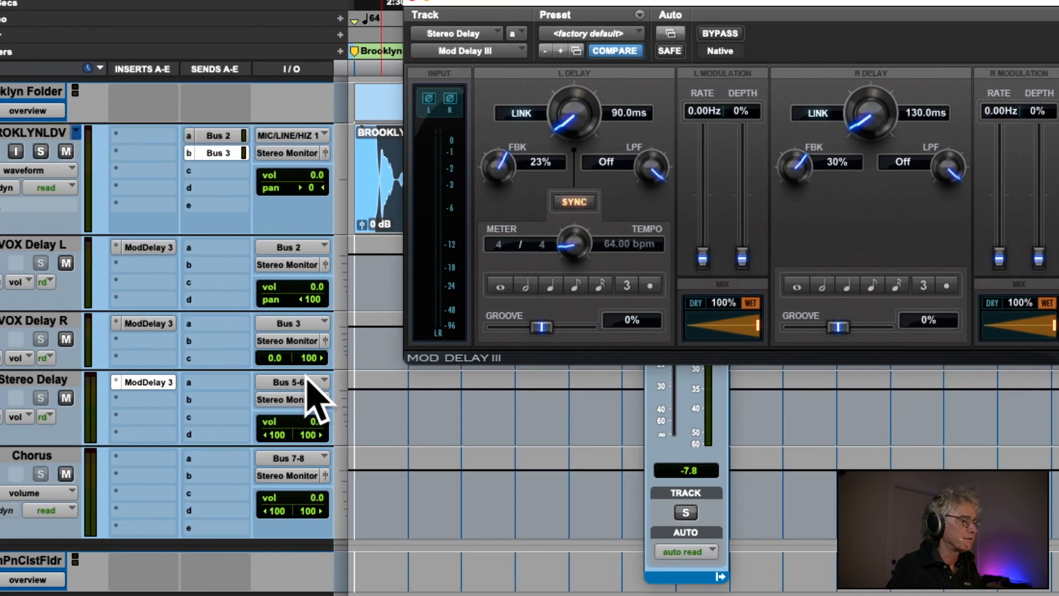
click(218, 154)
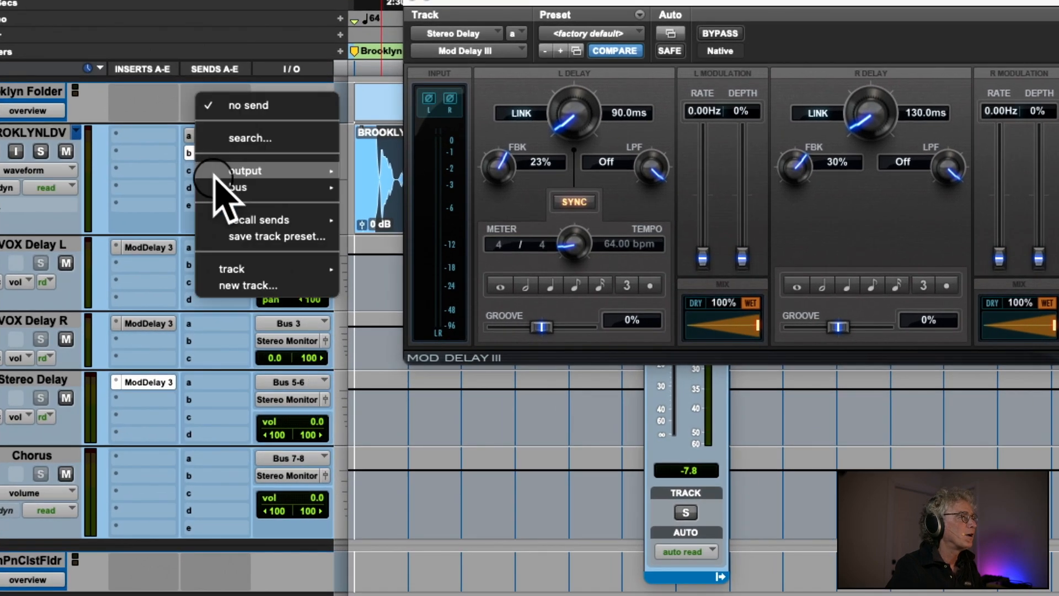
mouse_move(226, 188)
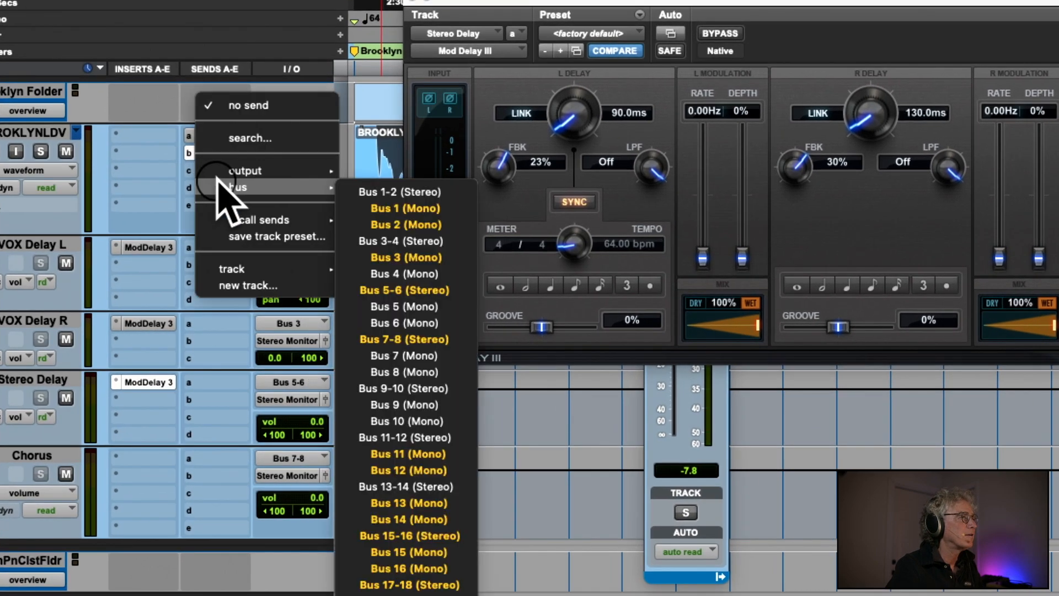
click(432, 289)
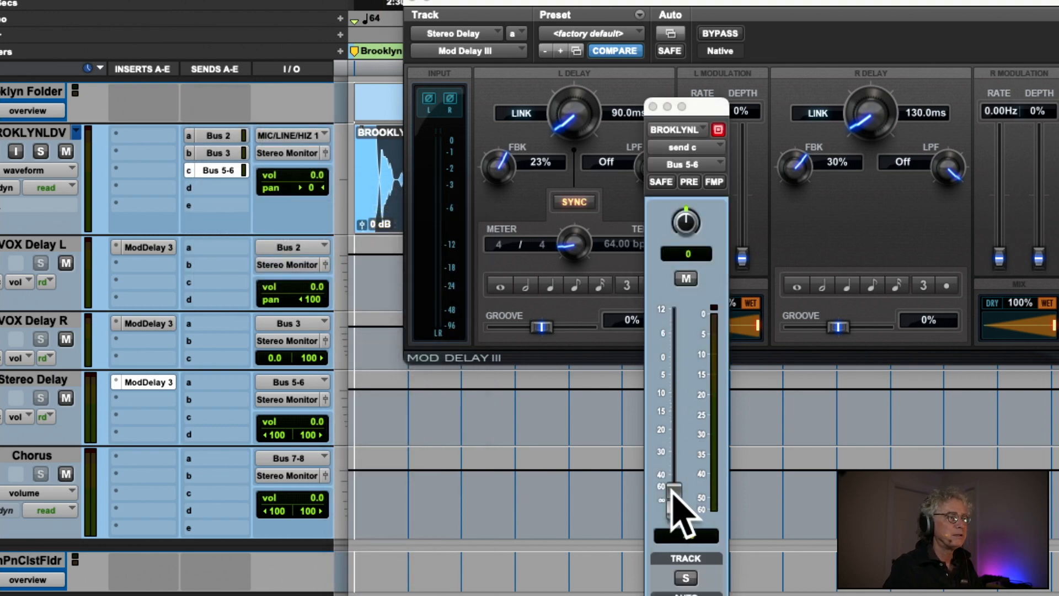
drag(672, 491, 675, 362)
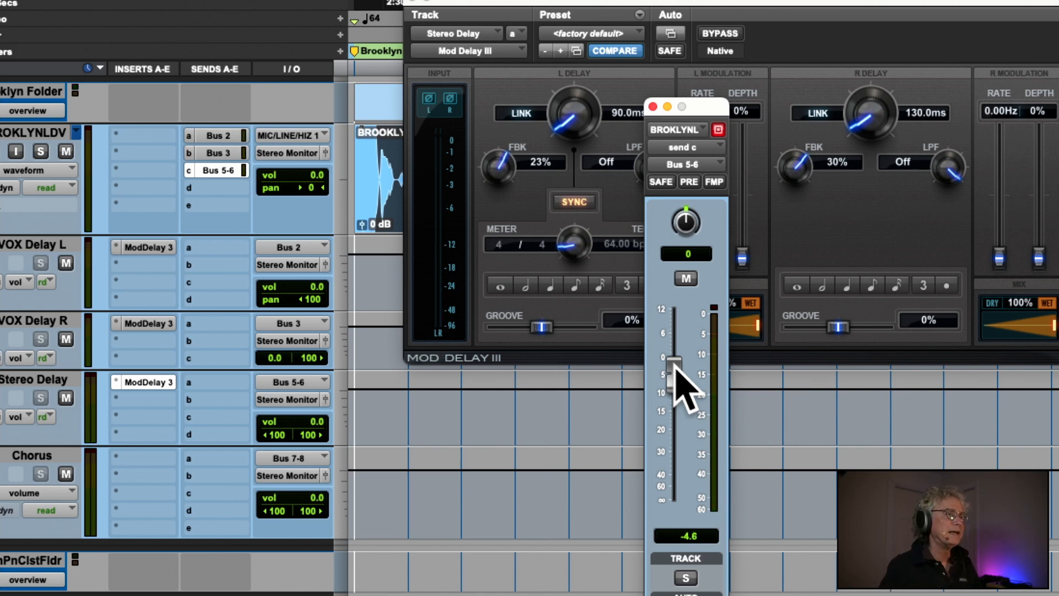
click(653, 106)
- Set the Stereo Delay track's Mod Delay III times to 150 ms left and 220 ms right
click(627, 114)
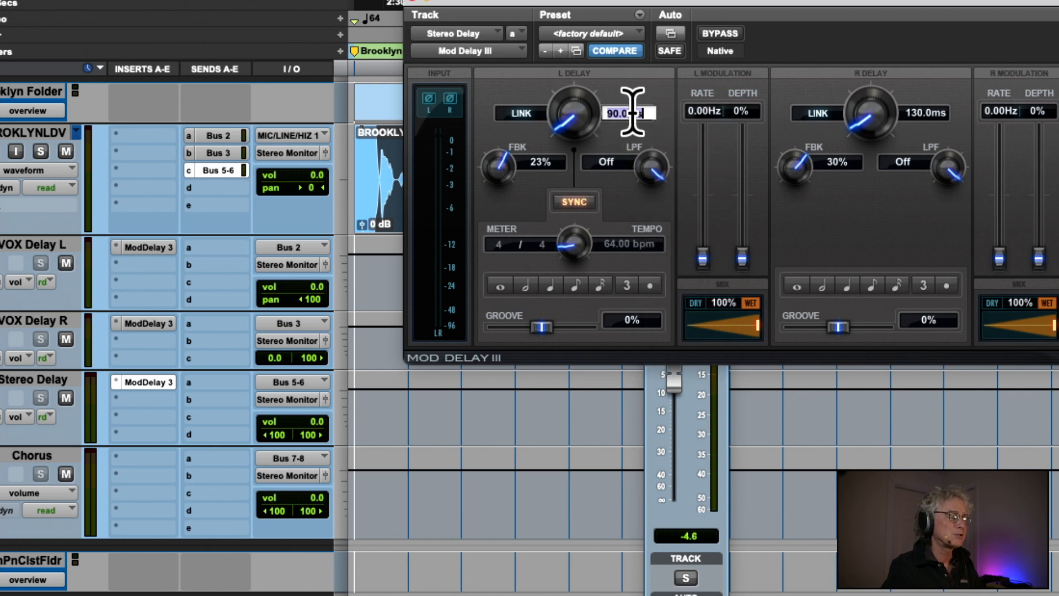
text(150)
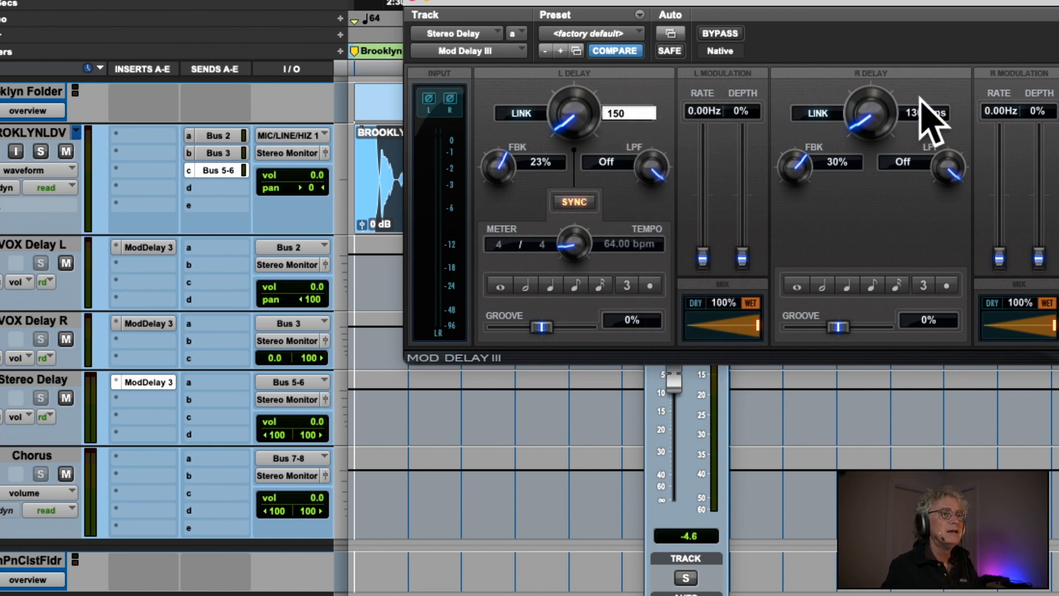
click(924, 114)
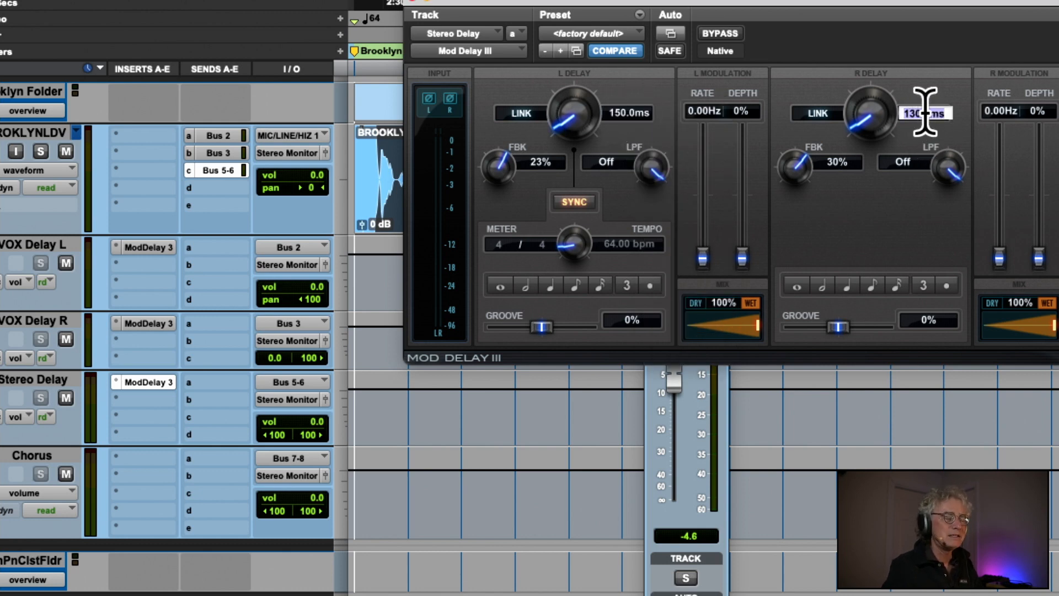
text(220)
key(Return)
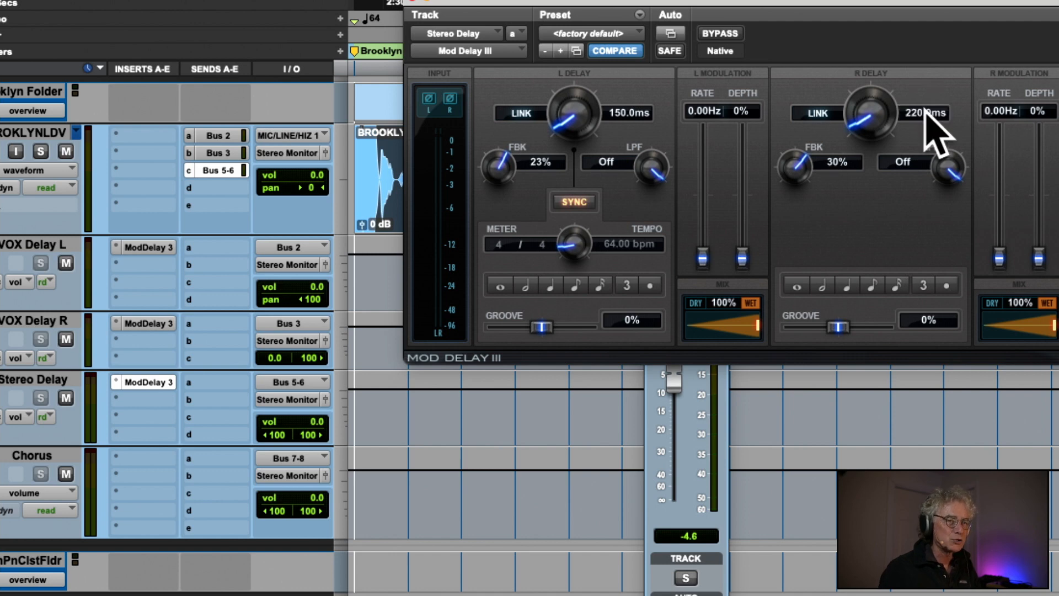
- Adjust the vocal's send C to -9.9 dB while auditioning, stop playback, and close the send and Mod Delay III windows
click(675, 378)
drag(675, 378, 674, 421)
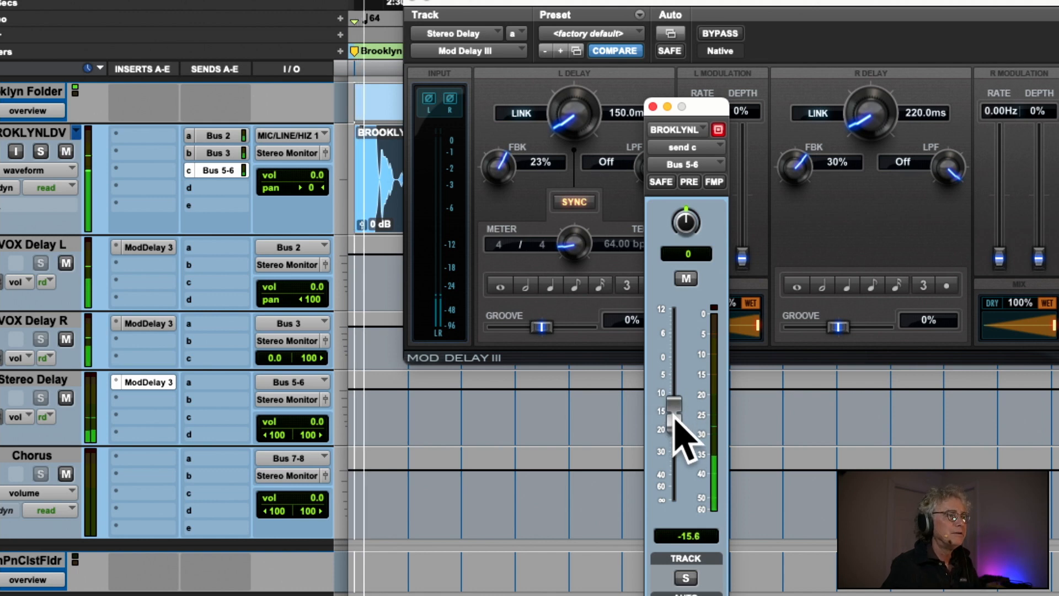
drag(674, 418, 676, 411)
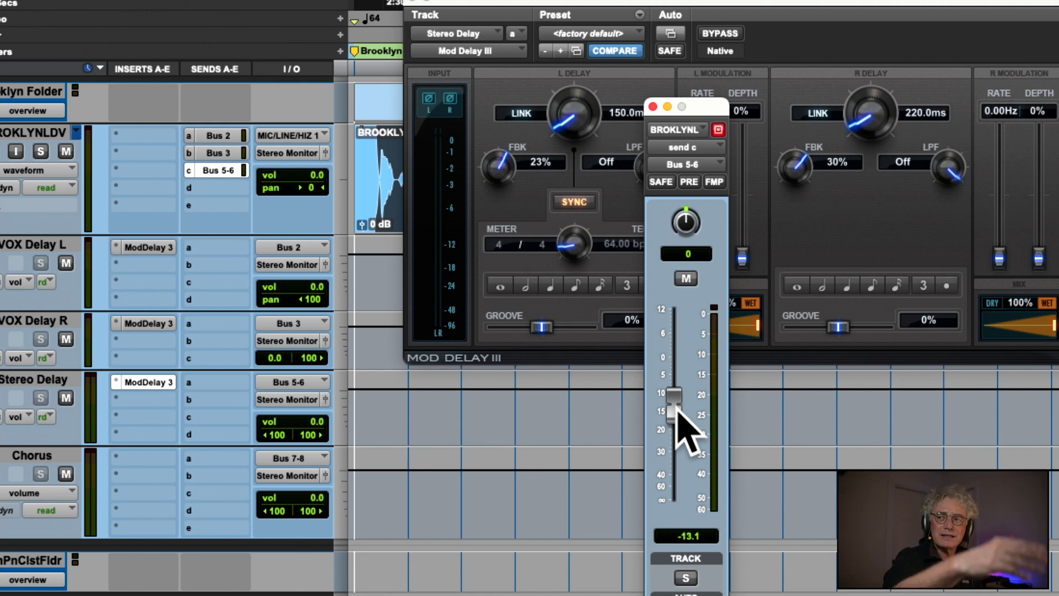
key(space)
mouse_move(677, 411)
mouse_down()
mouse_move(677, 389)
mouse_move(678, 398)
mouse_up()
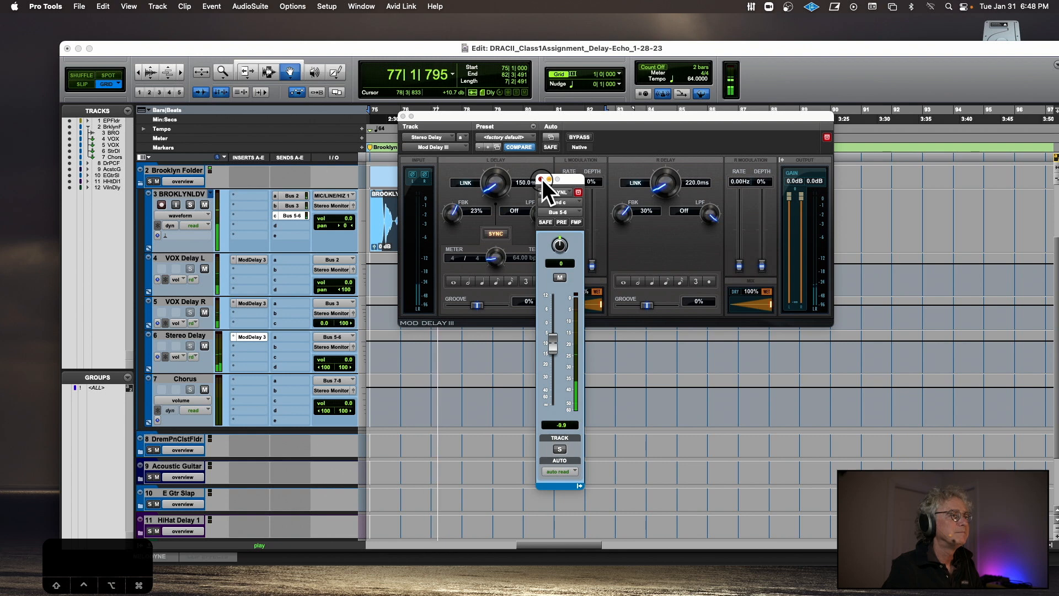
click(541, 179)
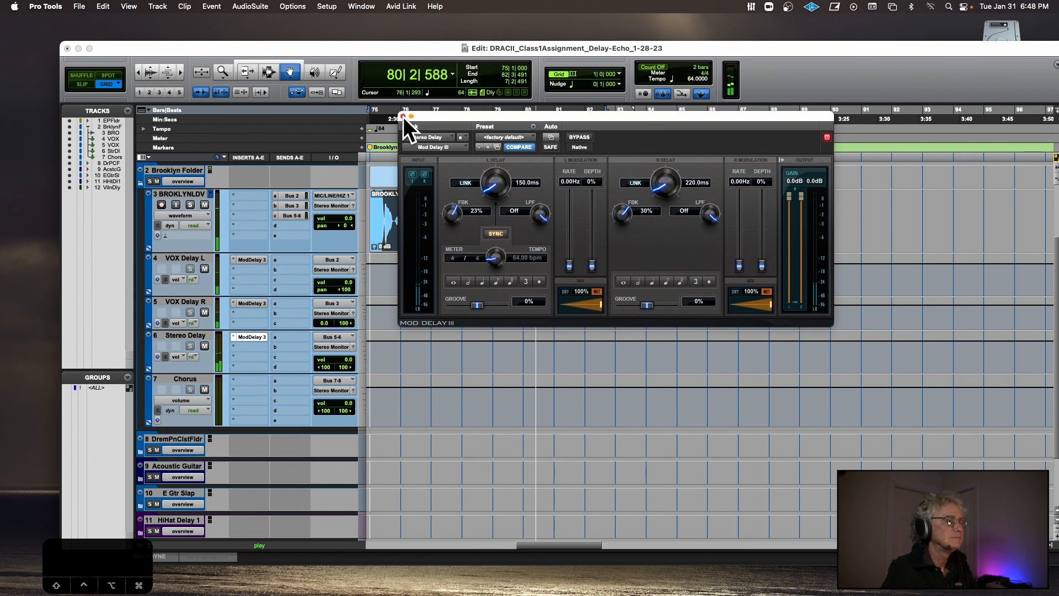
key(space)
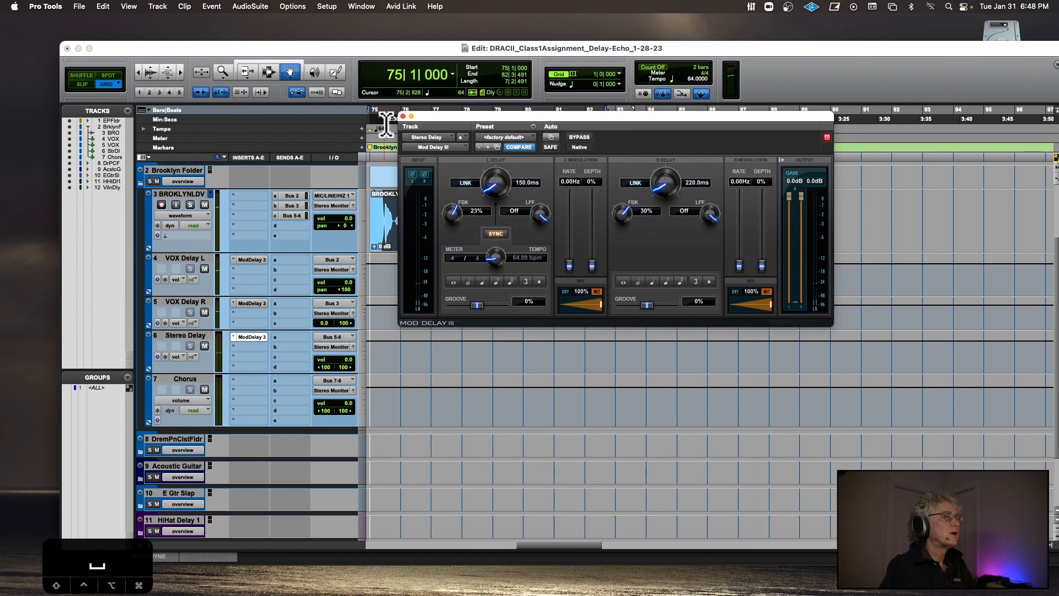
click(403, 116)
- Mute the Chorus track and expand the DremPnClstFldr folder to reach the piano track and its three delay tracks
drag(396, 48, 399, 29)
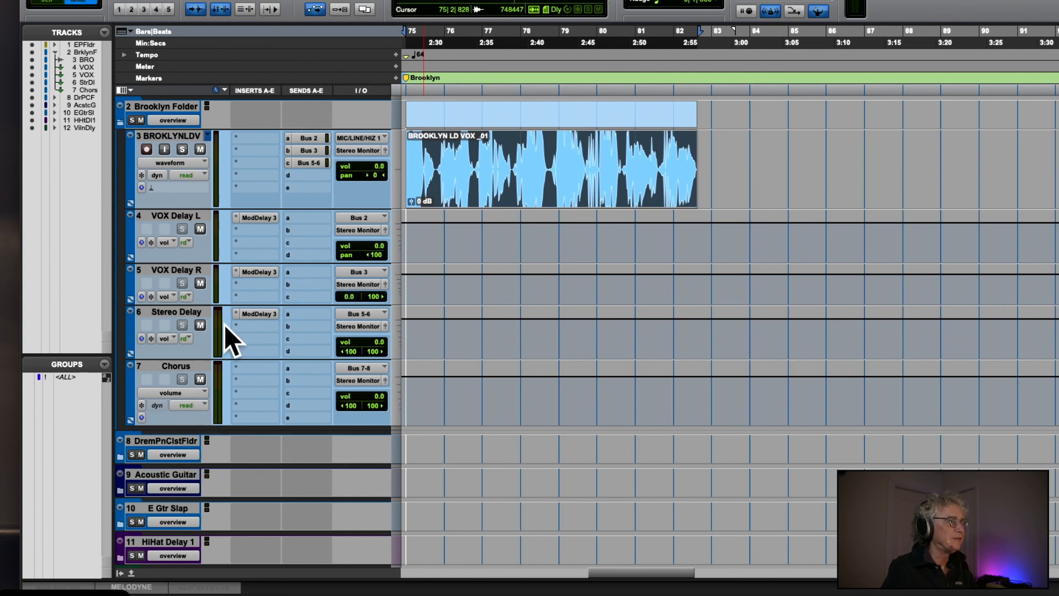
click(200, 379)
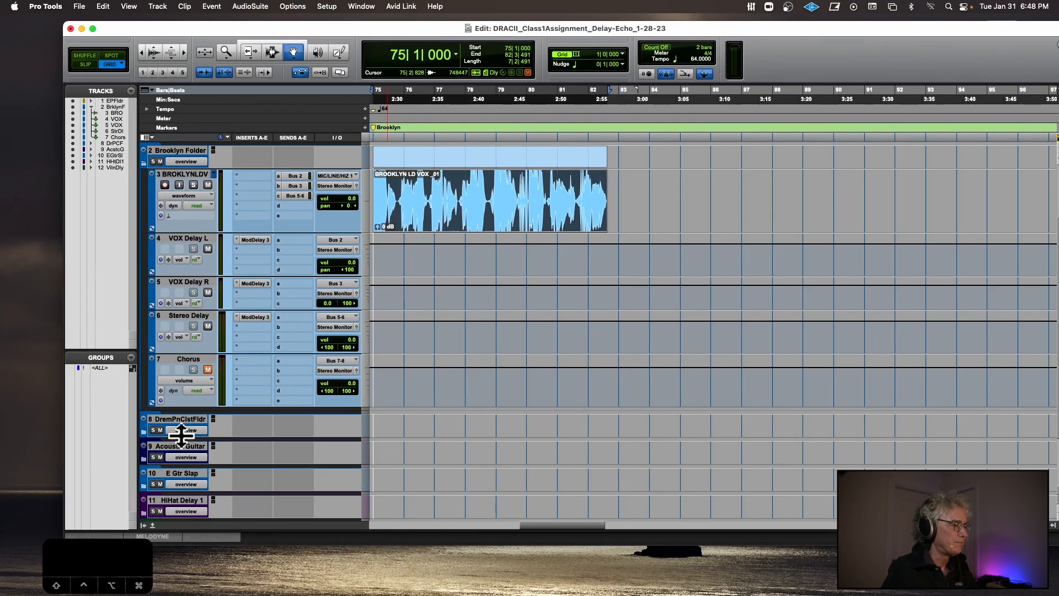
mouse_move(182, 432)
mouse_down()
mouse_move(190, 477)
mouse_move(190, 442)
mouse_up()
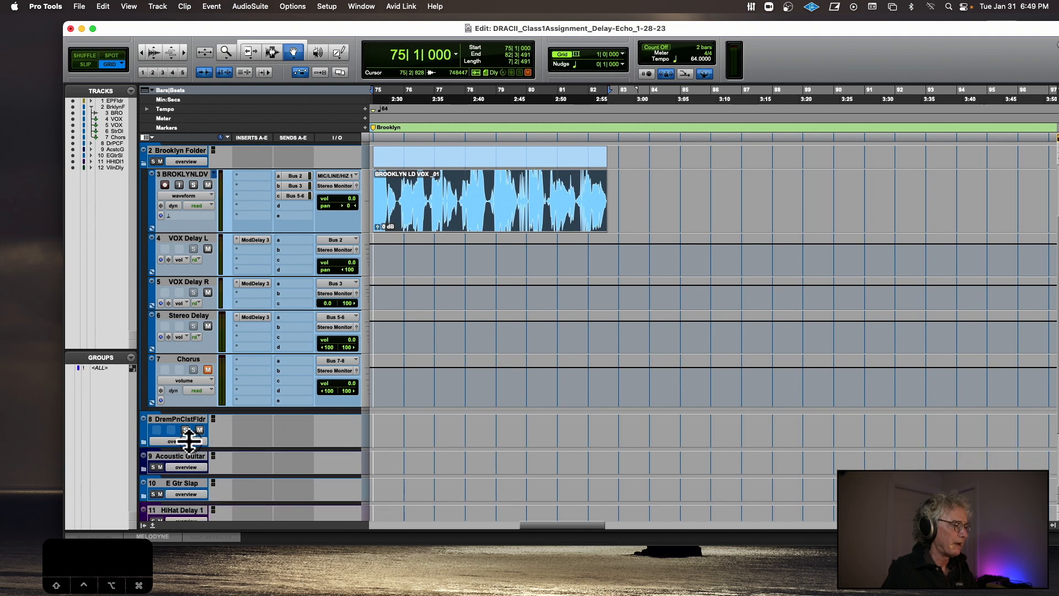
click(145, 442)
scroll(476, 462, right, 4)
scroll(476, 462, down, 3)
scroll(476, 462, right, 10)
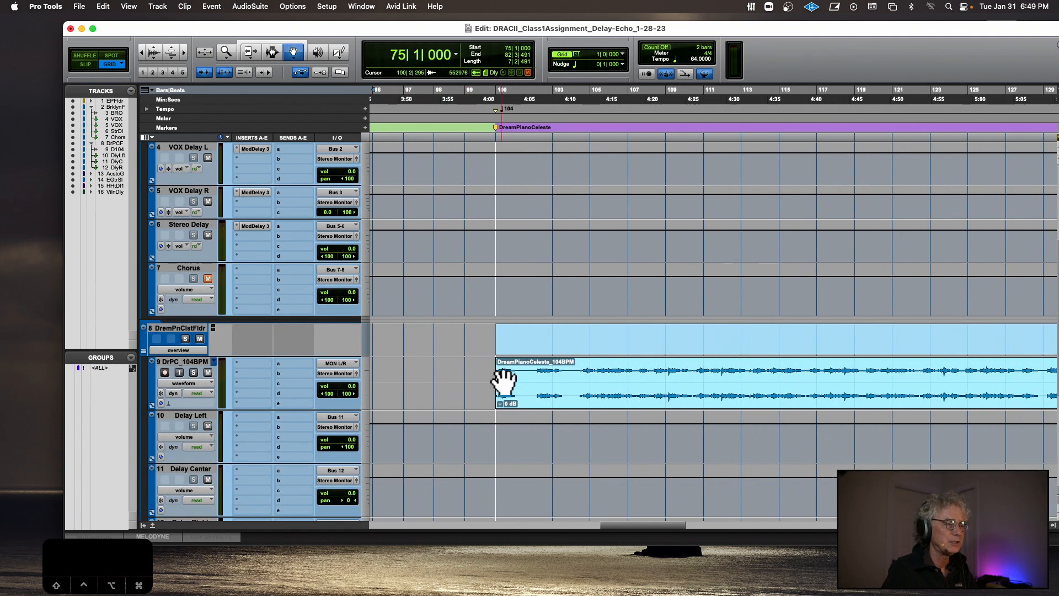
scroll(501, 379, down, 5)
scroll(502, 380, up, 2)
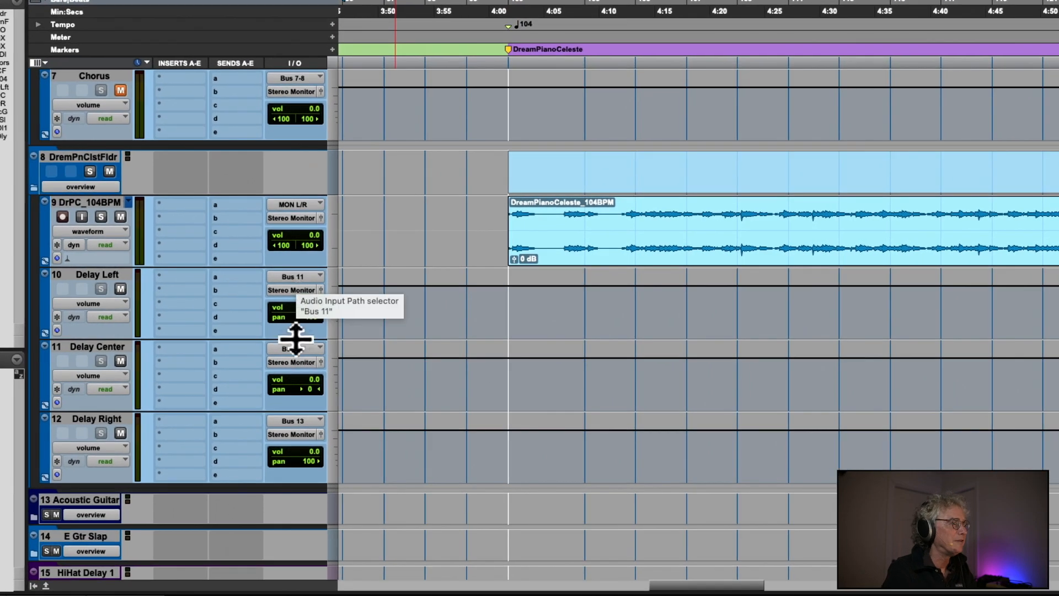
- Assign send A of the DrPC_104BPM track to Bus 11 (Mono) and send B to Bus 12 (Mono)
click(230, 203)
mouse_move(235, 218)
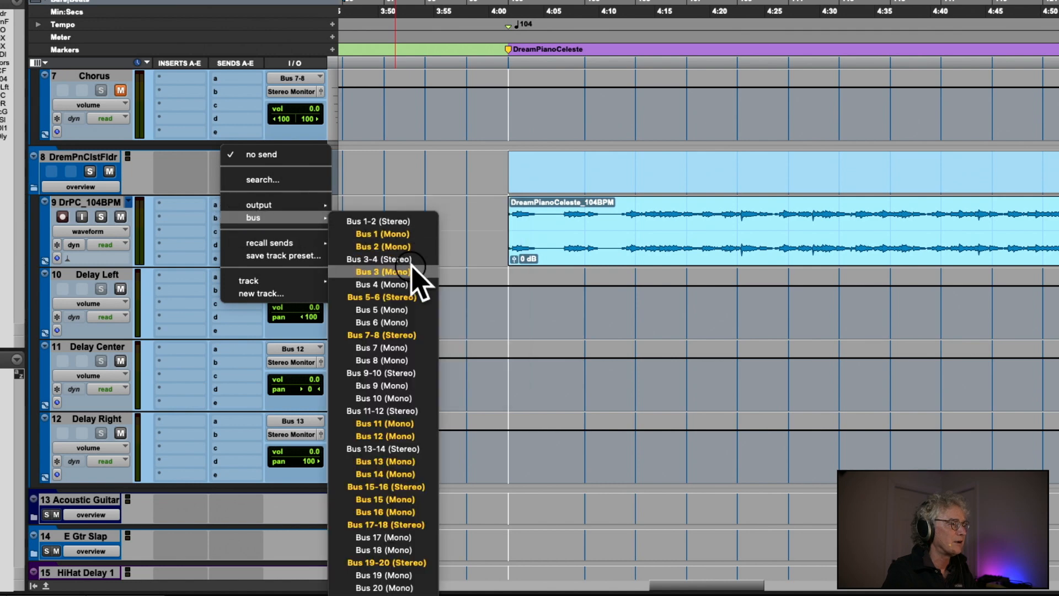
click(407, 423)
click(230, 204)
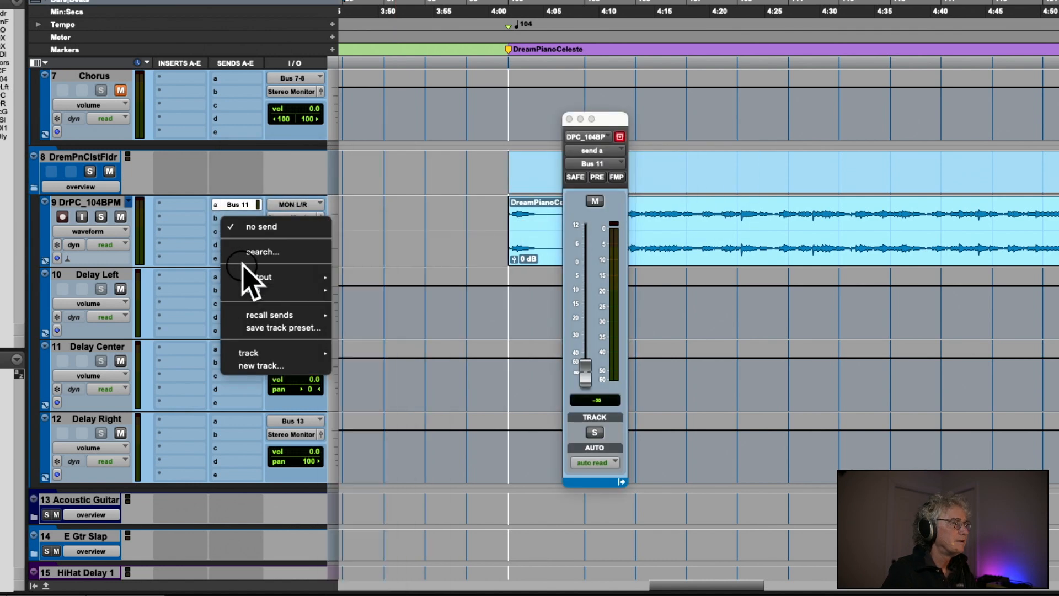
click(236, 205)
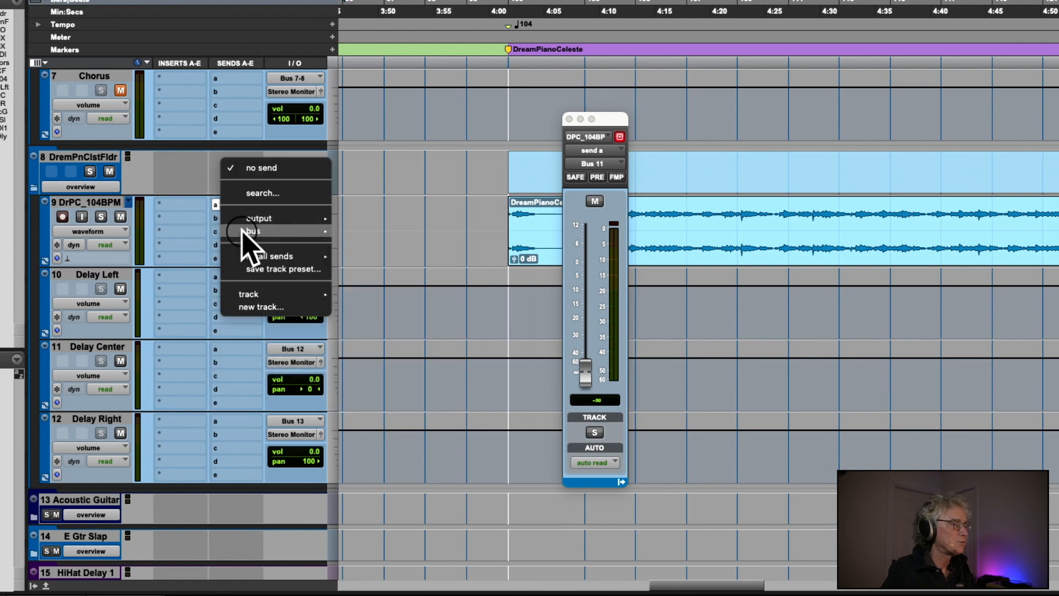
mouse_move(254, 232)
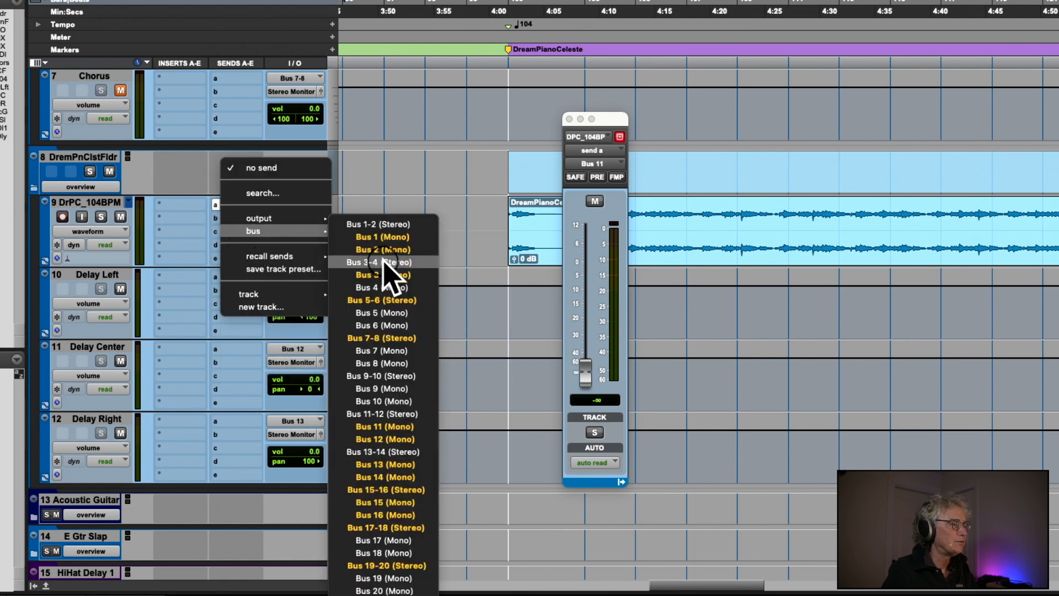
click(397, 439)
- Assign send C of the DrPC_104BPM track to Bus 13 (Mono)
click(236, 232)
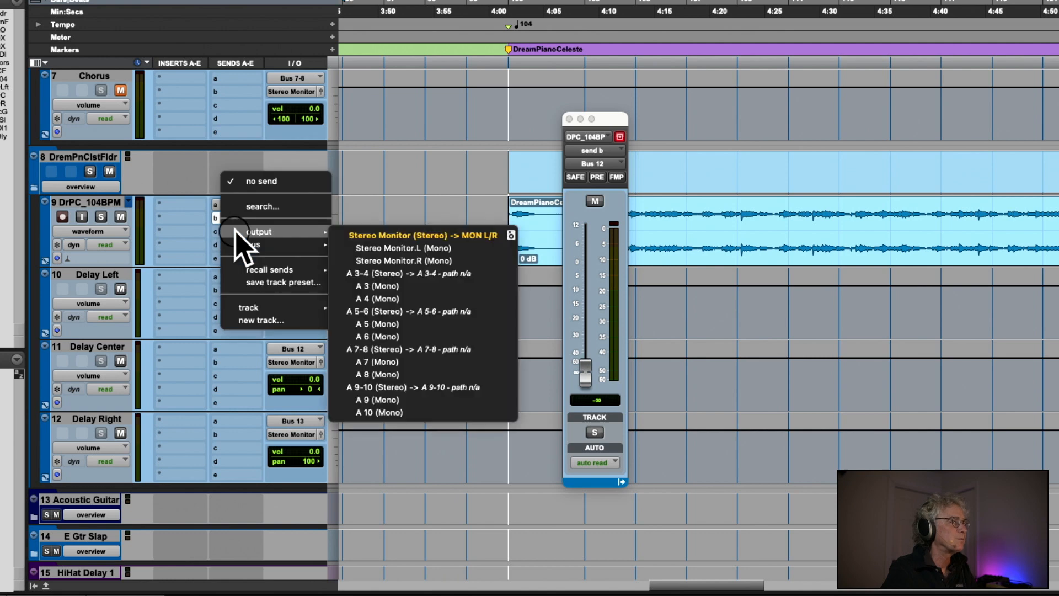
mouse_move(259, 244)
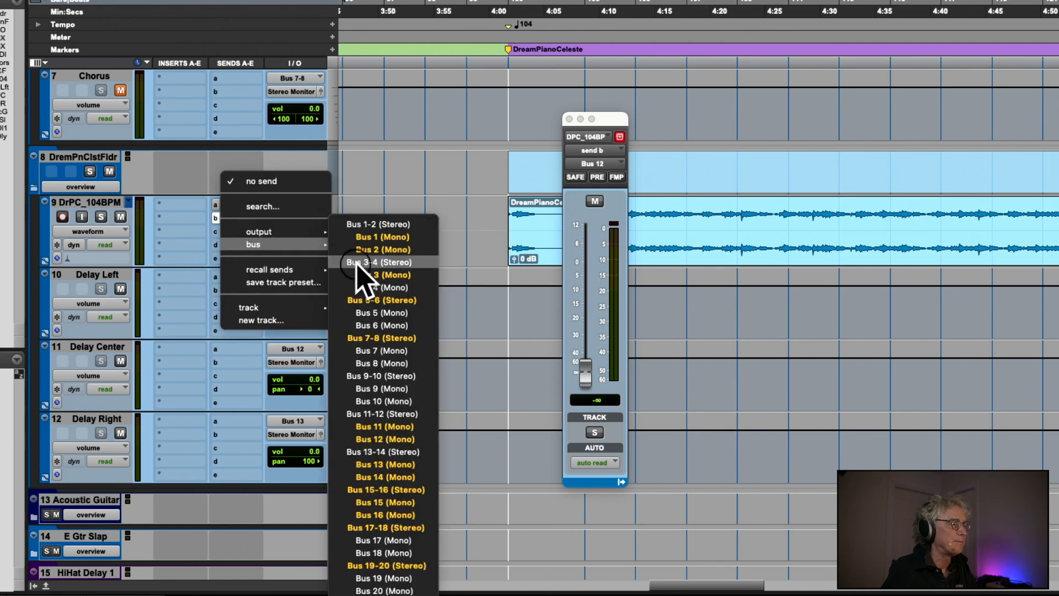
click(408, 463)
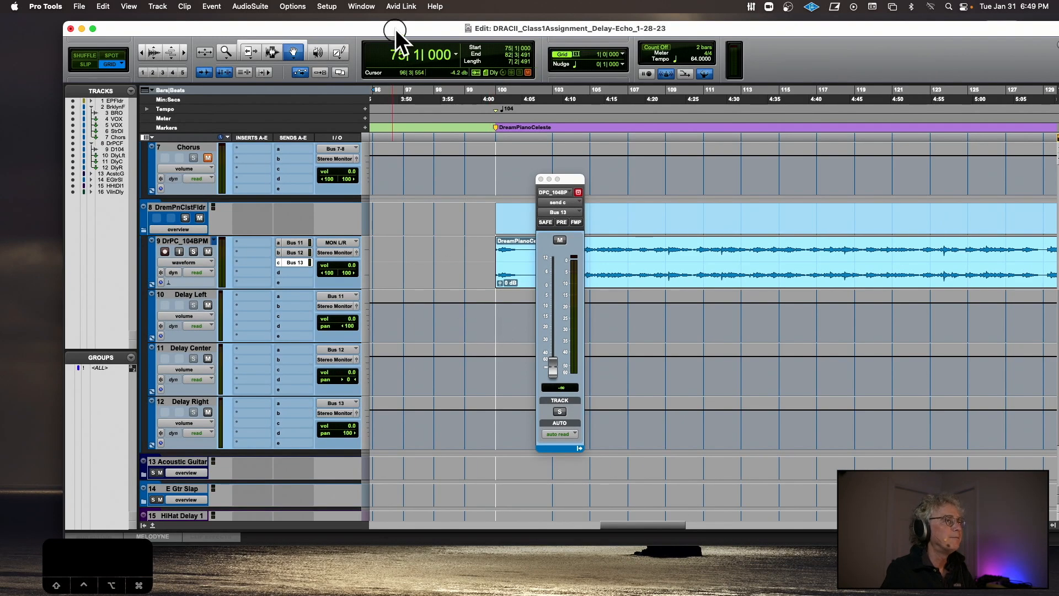
- Open DRAC II Assignment 1.pdf from Downloads, check the rhythmic values required for the piano delays, close it and return to the session
drag(395, 28, 380, 177)
click(505, 113)
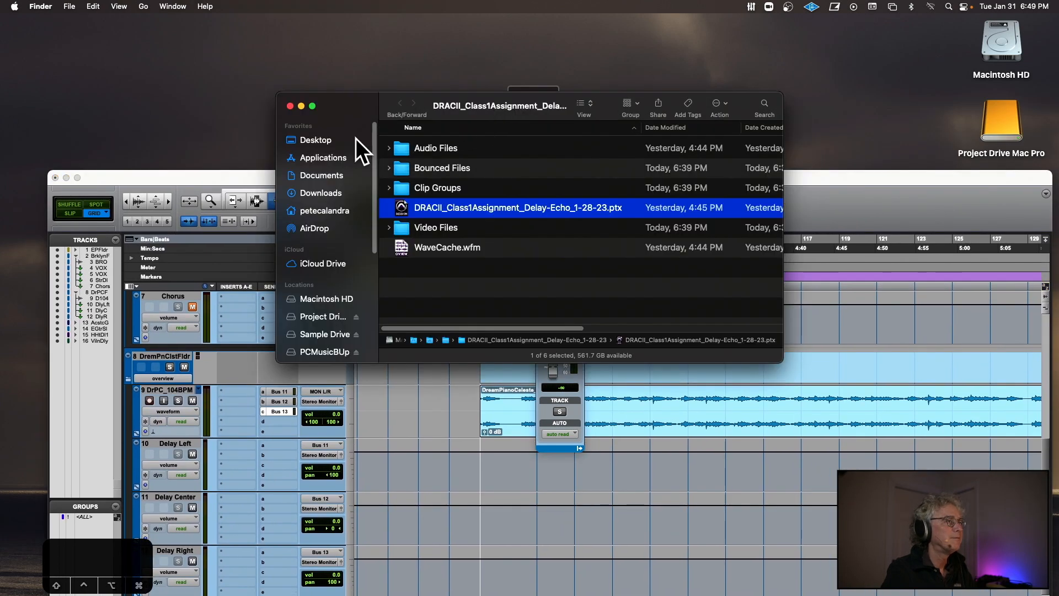
click(314, 193)
double_click(428, 178)
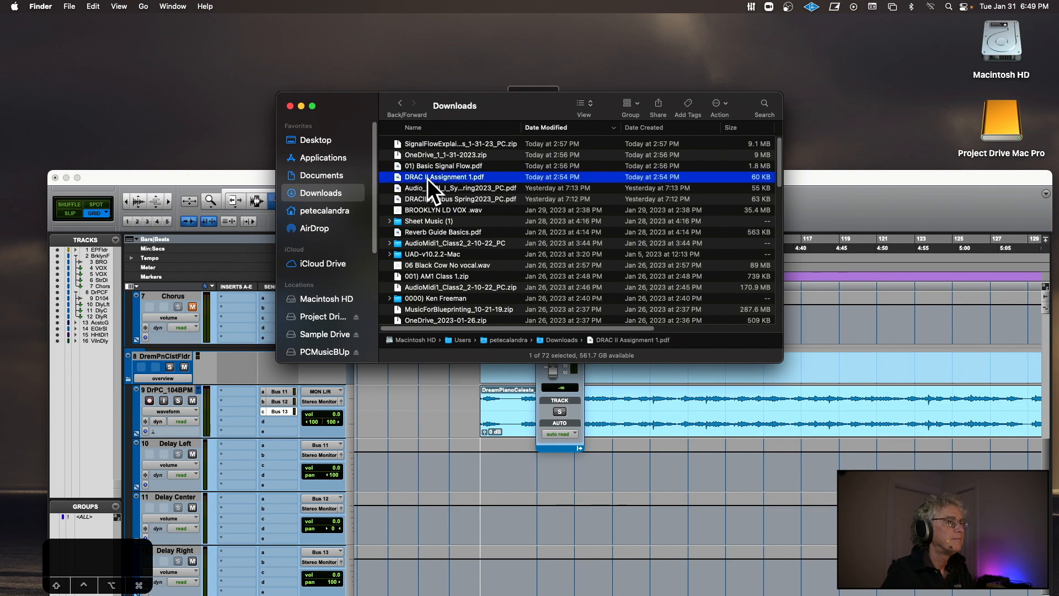
scroll(309, 182, up, 15)
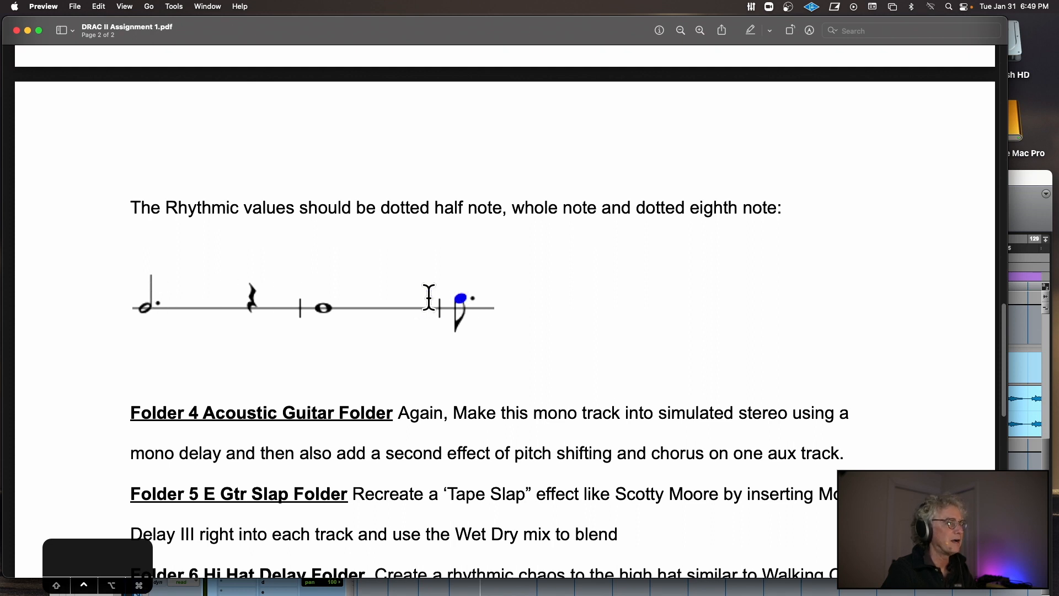
click(16, 31)
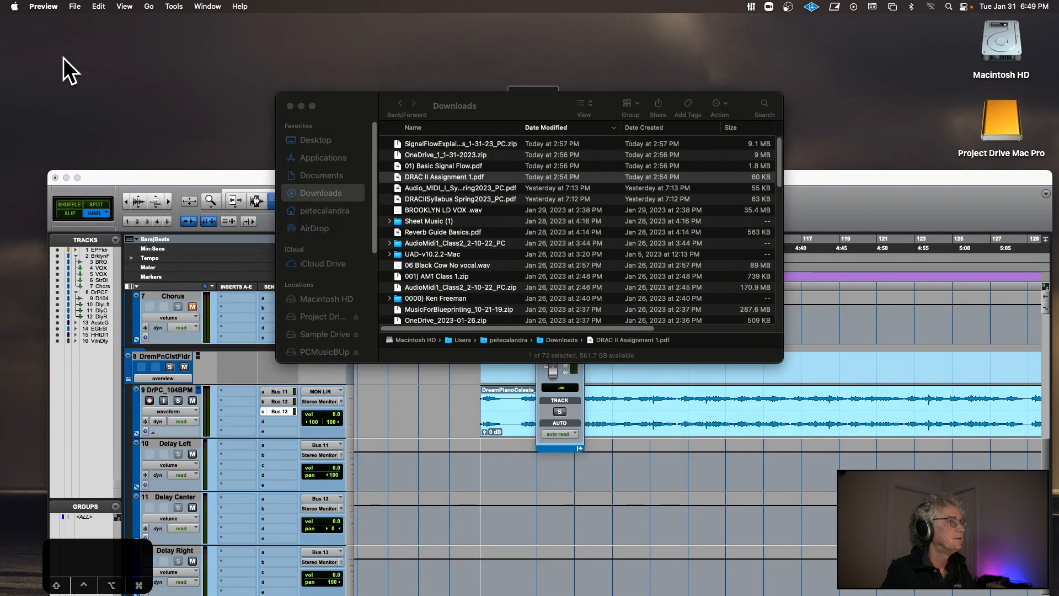
click(237, 40)
drag(237, 39, 236, 34)
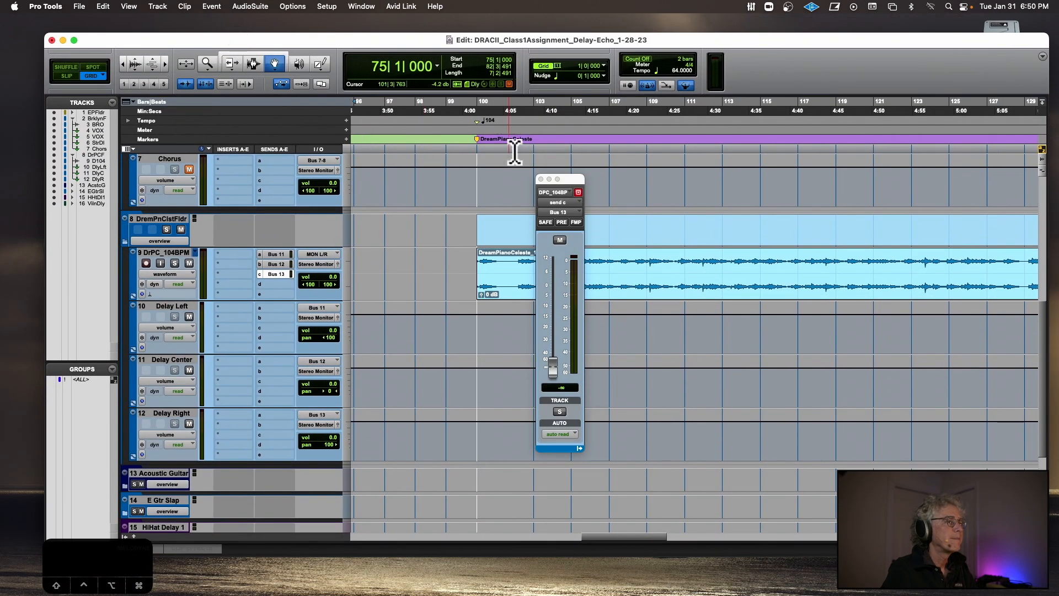
- Close the send C window and put a mono Mod Delay III on the Delay Left track, copying it to Delay Center and Delay Right
click(540, 179)
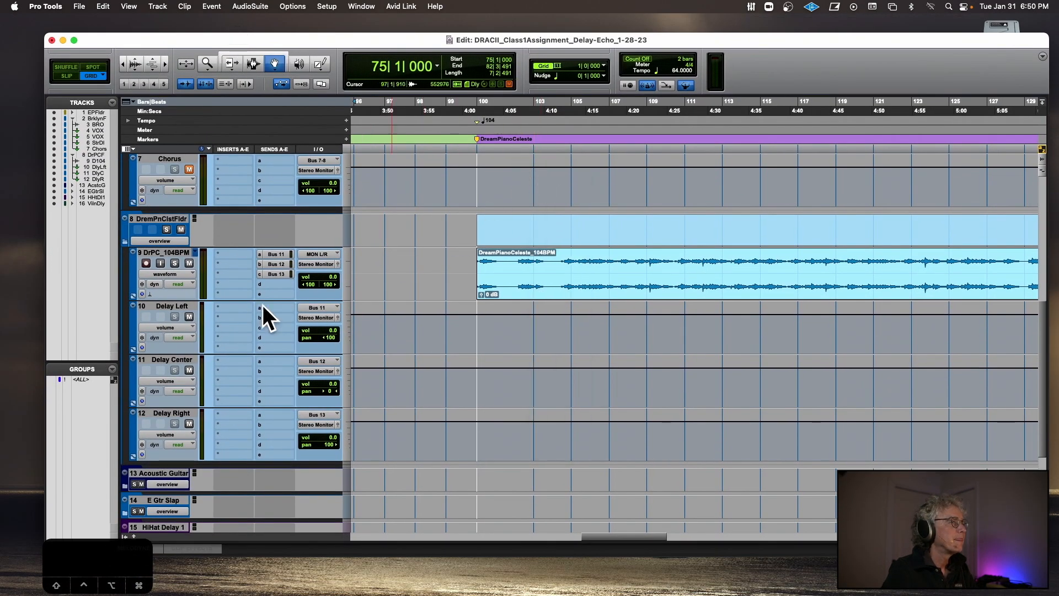
click(228, 308)
mouse_move(237, 307)
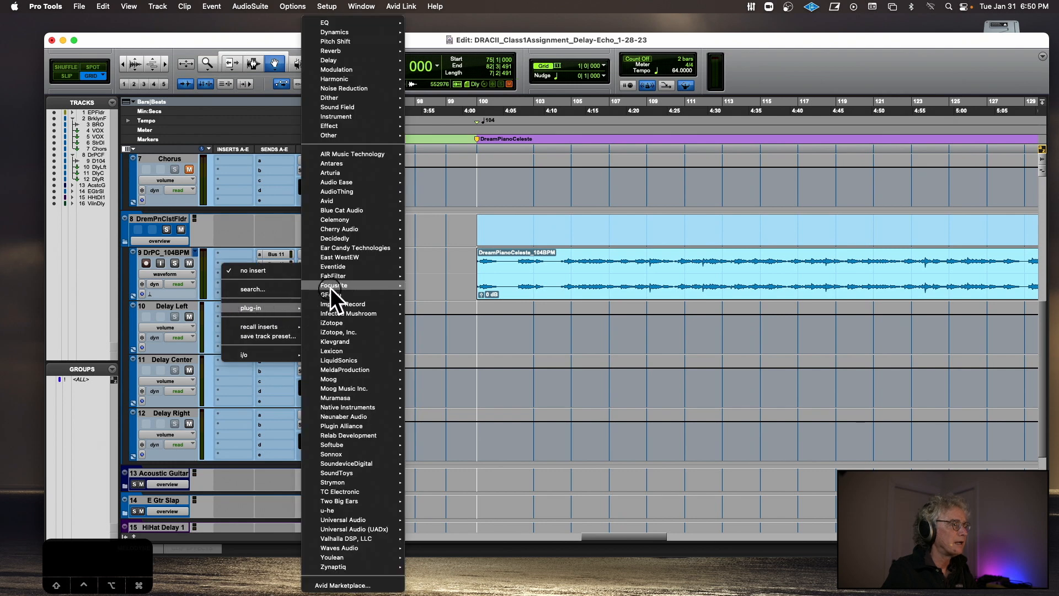
mouse_move(364, 200)
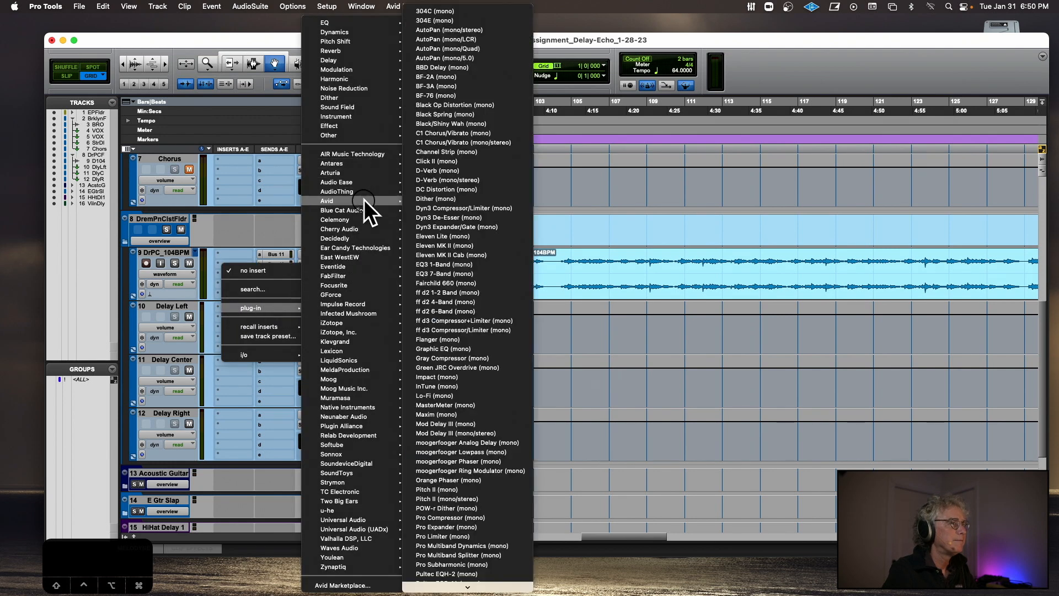
click(465, 425)
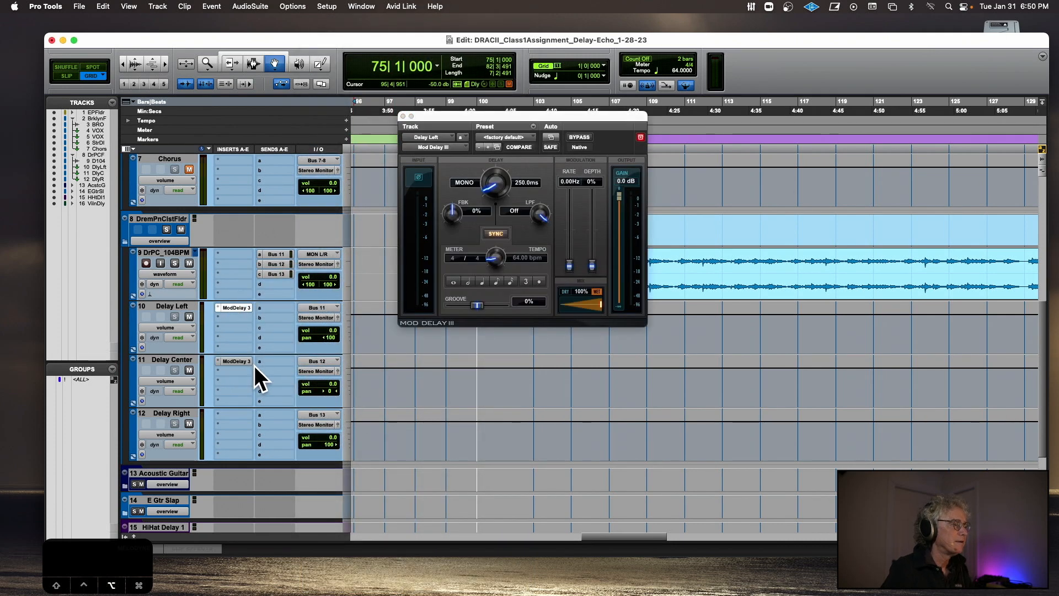
drag(233, 362, 240, 410)
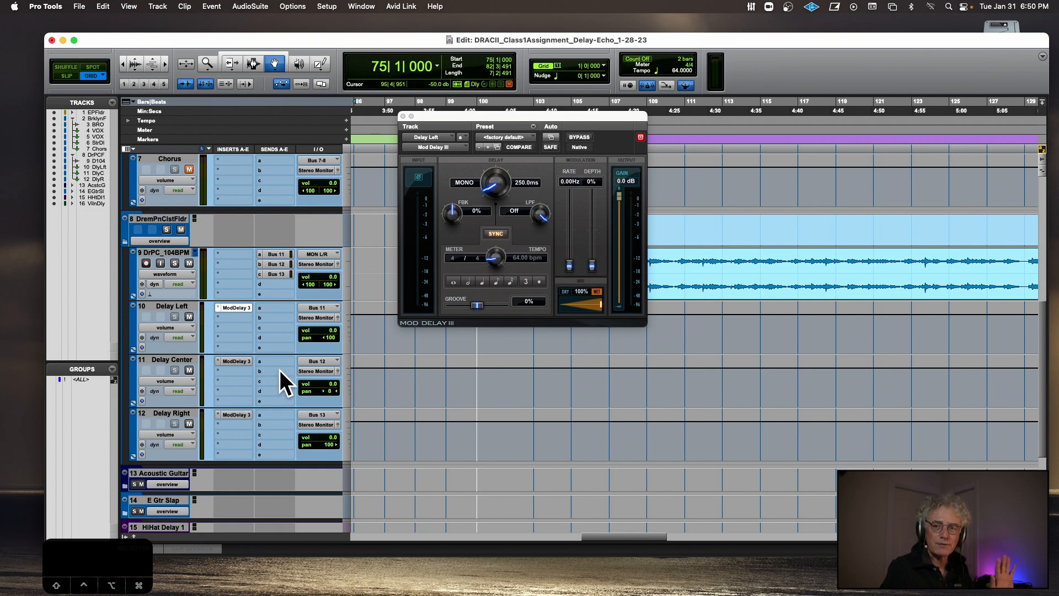
- Reopen the Delay Left track's Mod Delay III and set its delay to a whole note
click(240, 306)
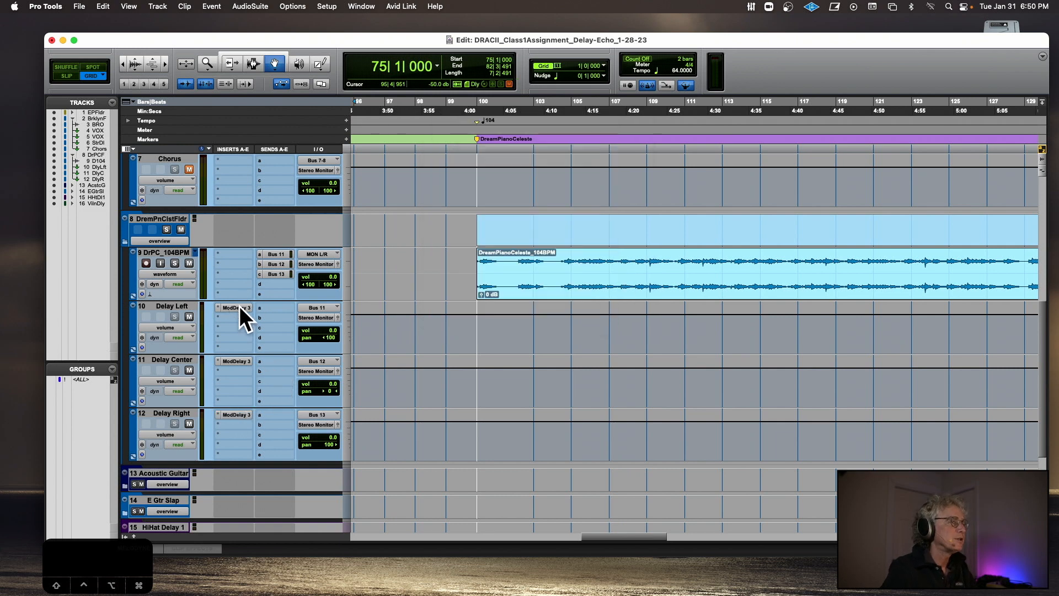
click(239, 306)
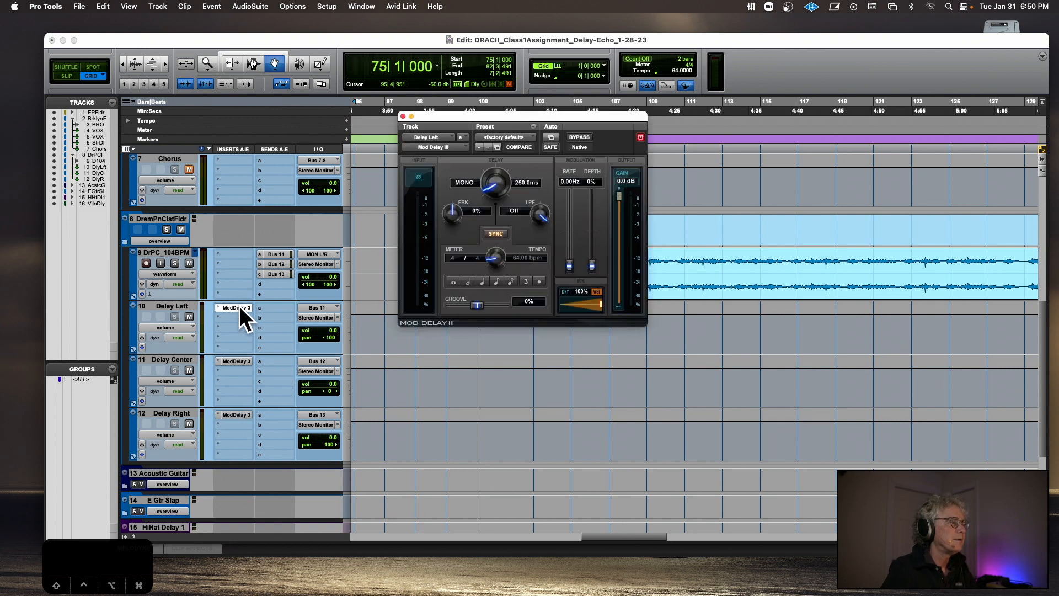
click(454, 282)
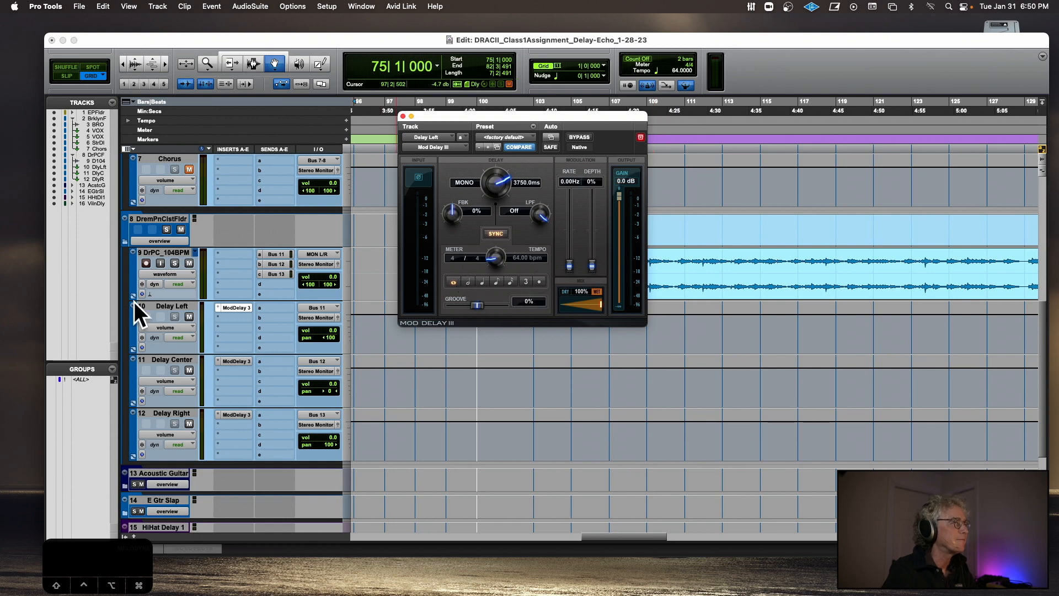
- Reopen DRAC II Assignment 1.pdf to recheck the three delay note values, and close the document and the Downloads window
drag(137, 44, 144, 146)
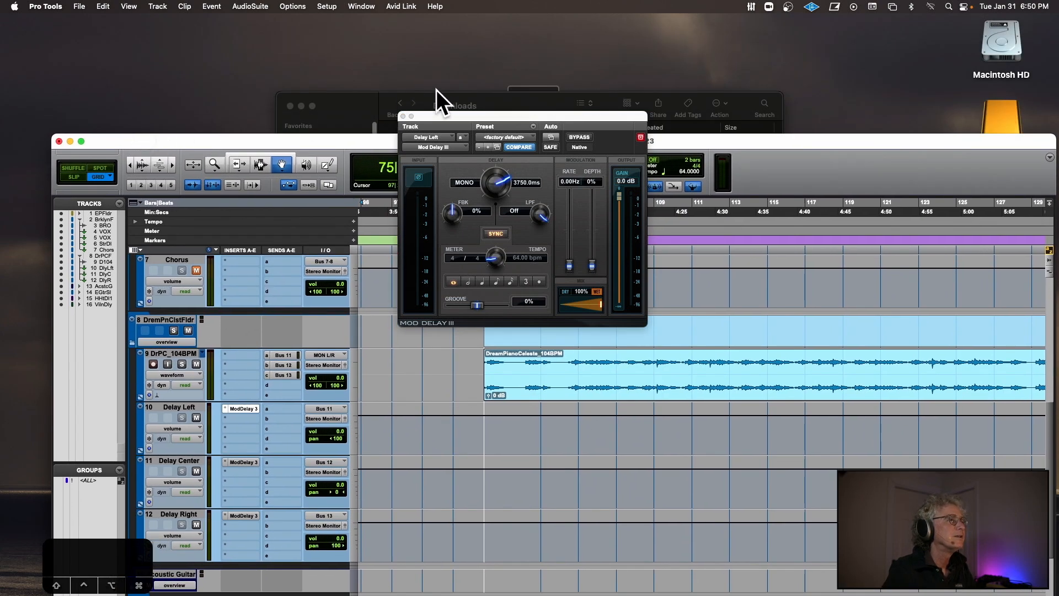
click(455, 93)
double_click(398, 178)
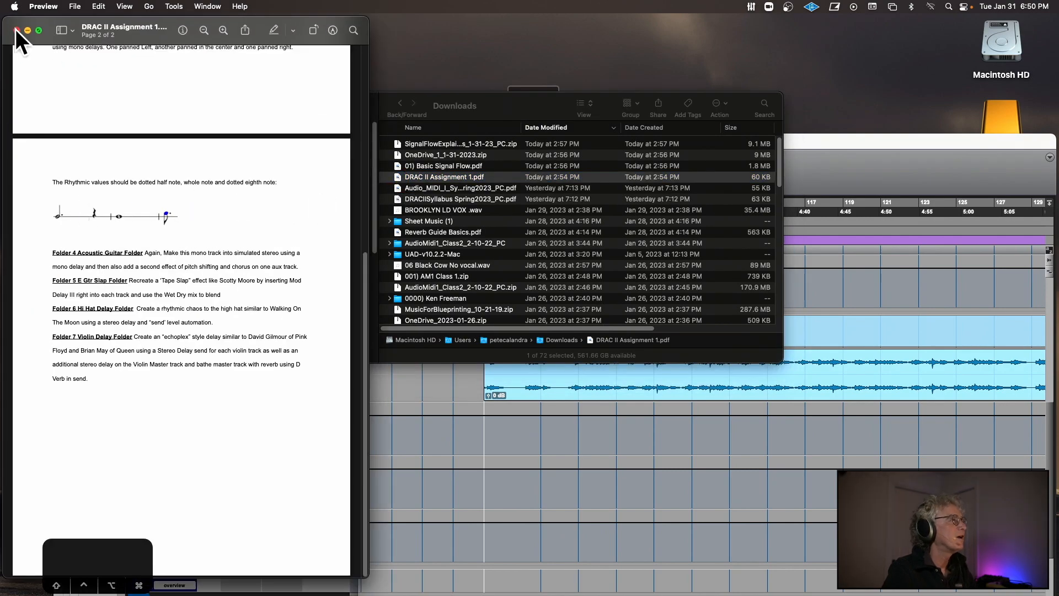
click(16, 31)
click(291, 106)
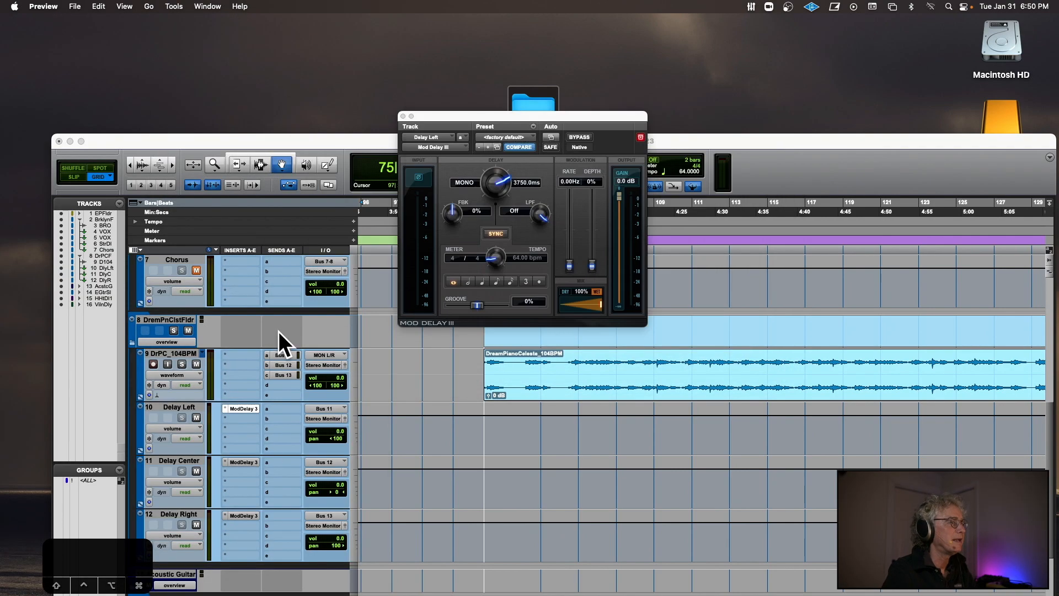
- Set the Delay Left track's Mod Delay III to a dotted half note and reposition the plug-in and Edit windows
click(470, 282)
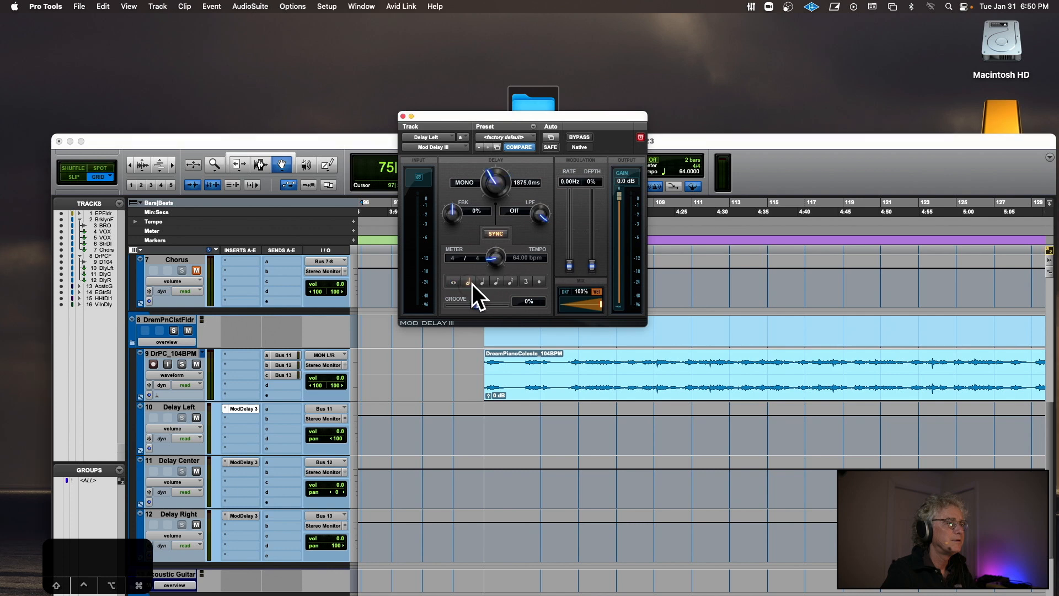
click(540, 282)
drag(427, 264, 438, 303)
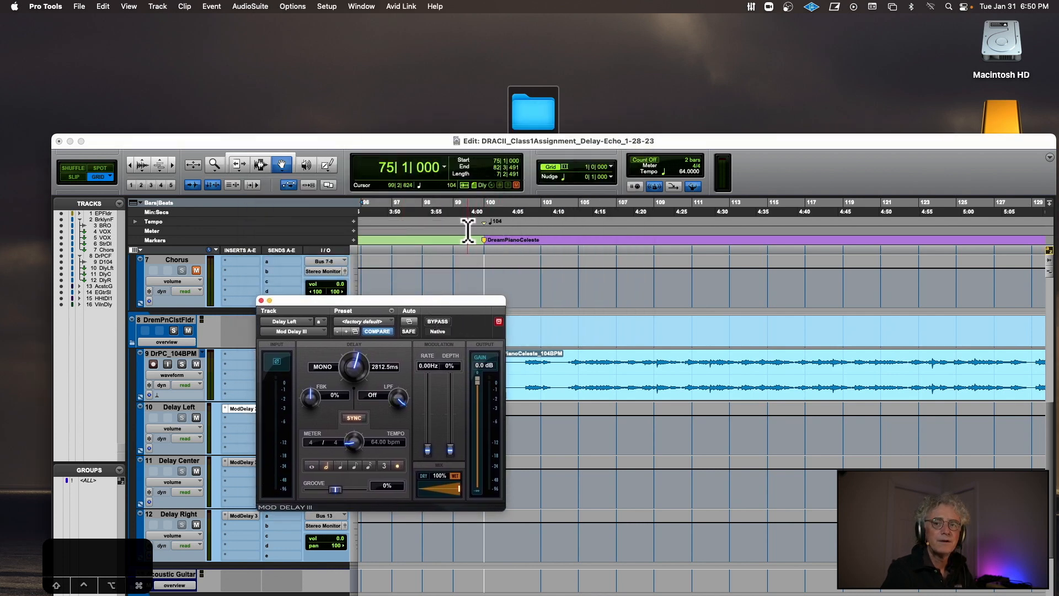
drag(433, 300, 780, 96)
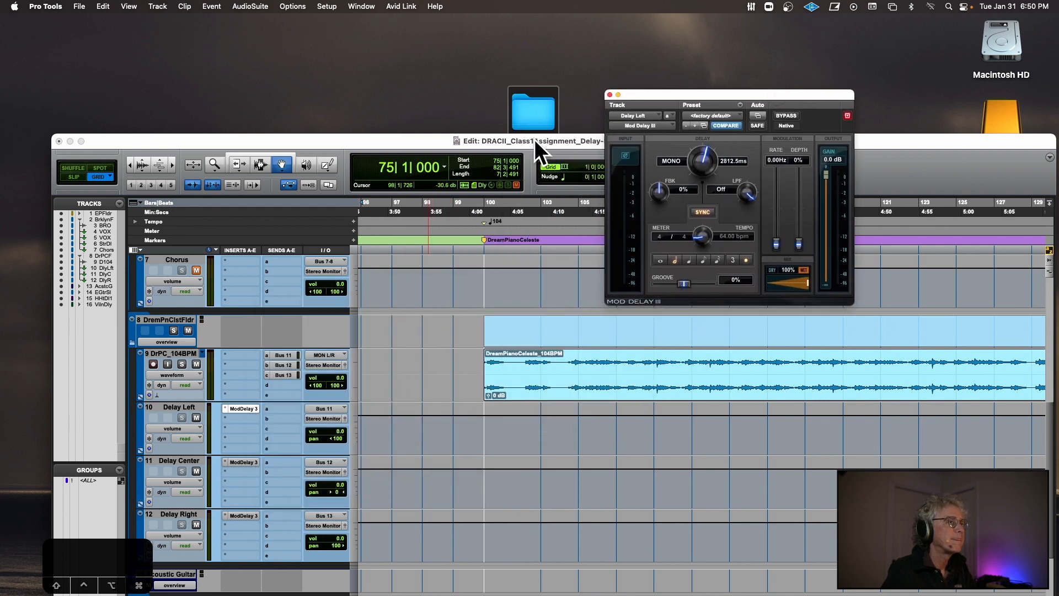
drag(535, 139, 521, 35)
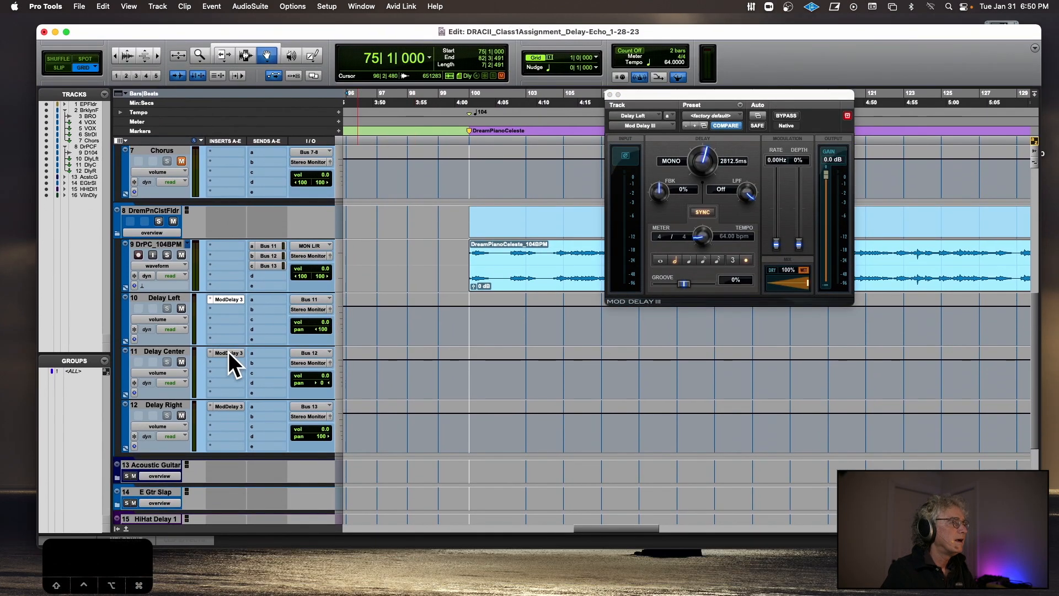
- Set the Mod Delay III on Delay Center to a whole note and the one on Delay Right to a dotted eighth note
click(227, 352)
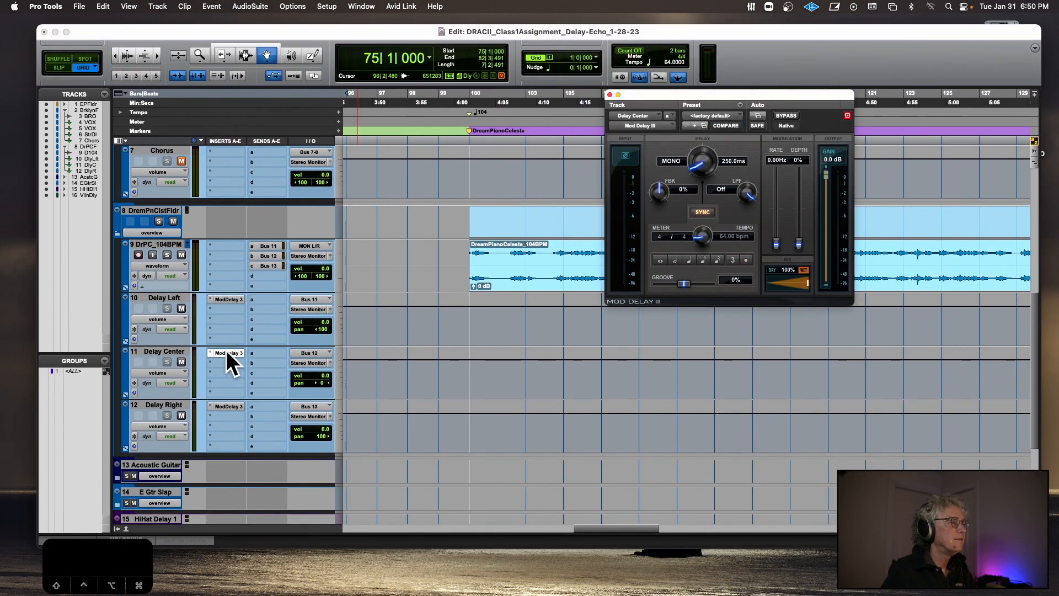
click(663, 261)
click(228, 407)
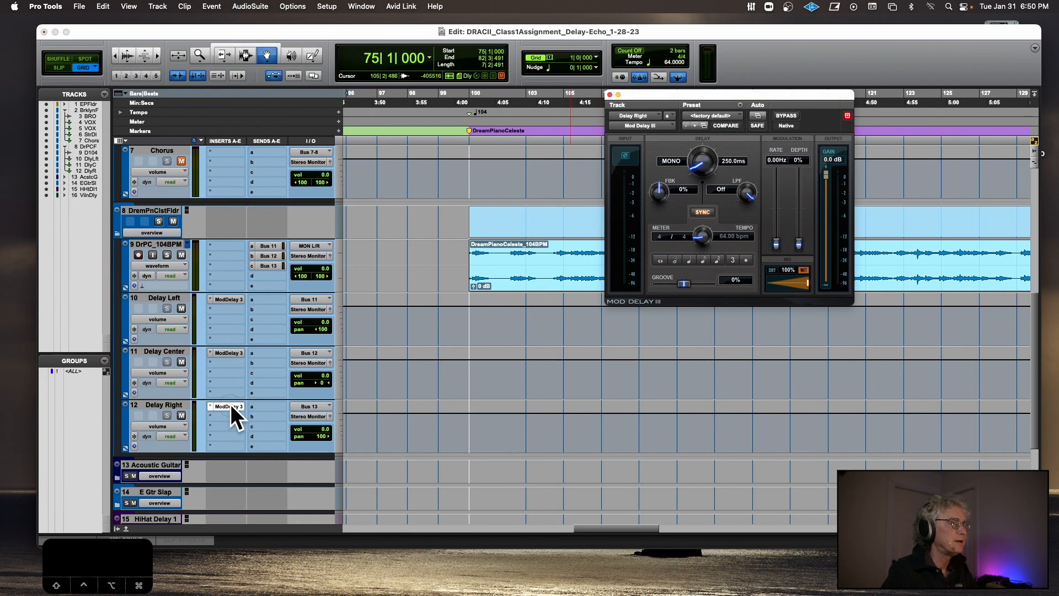
click(704, 260)
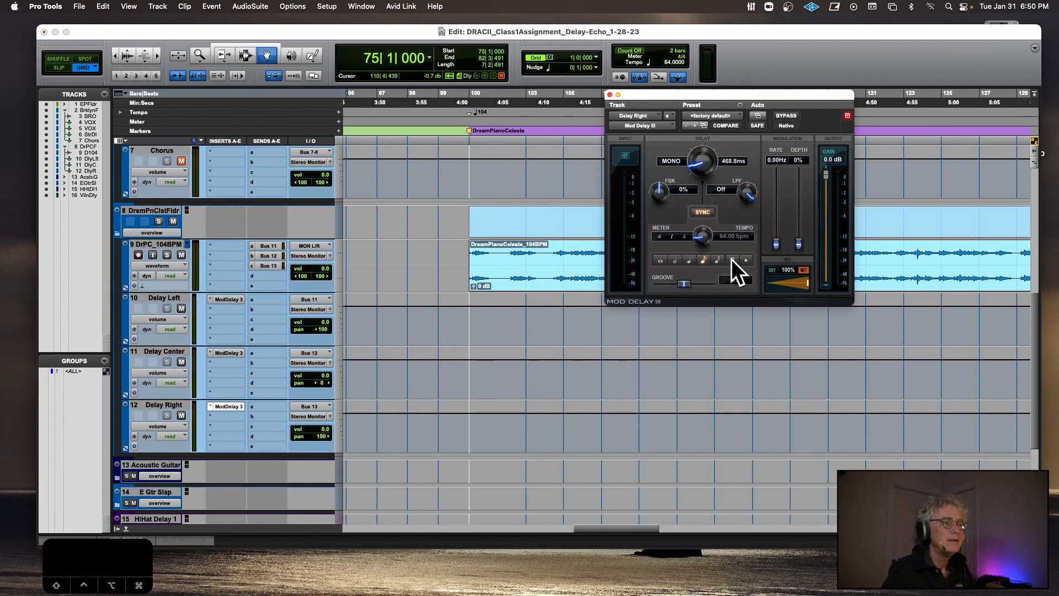
click(746, 259)
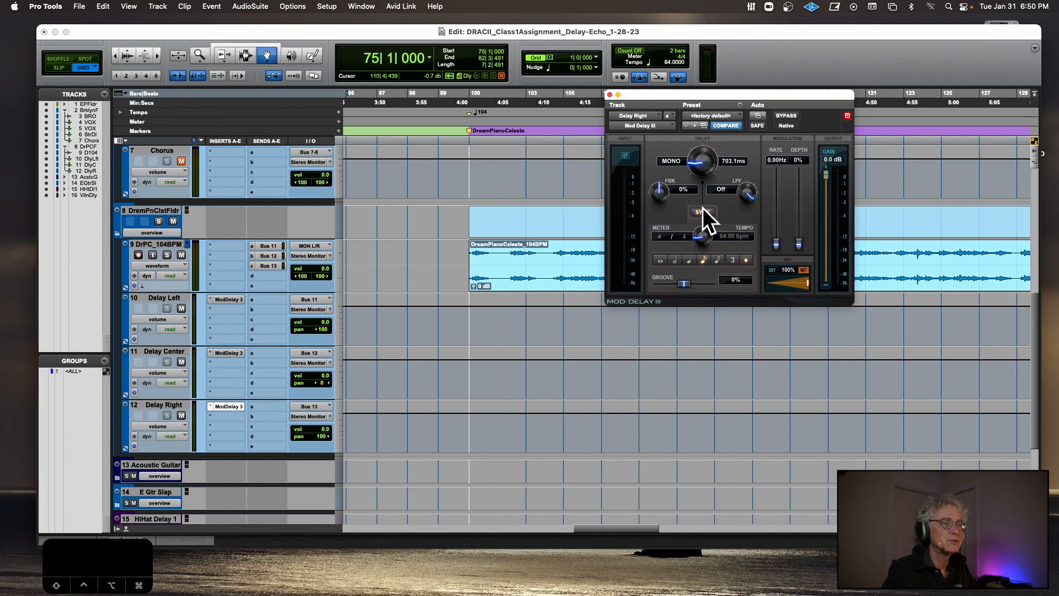
- Open the DrPC_104BPM track's send A window and start playback from bar 104 within the DreamPianoCeleste section
drag(627, 96, 384, 70)
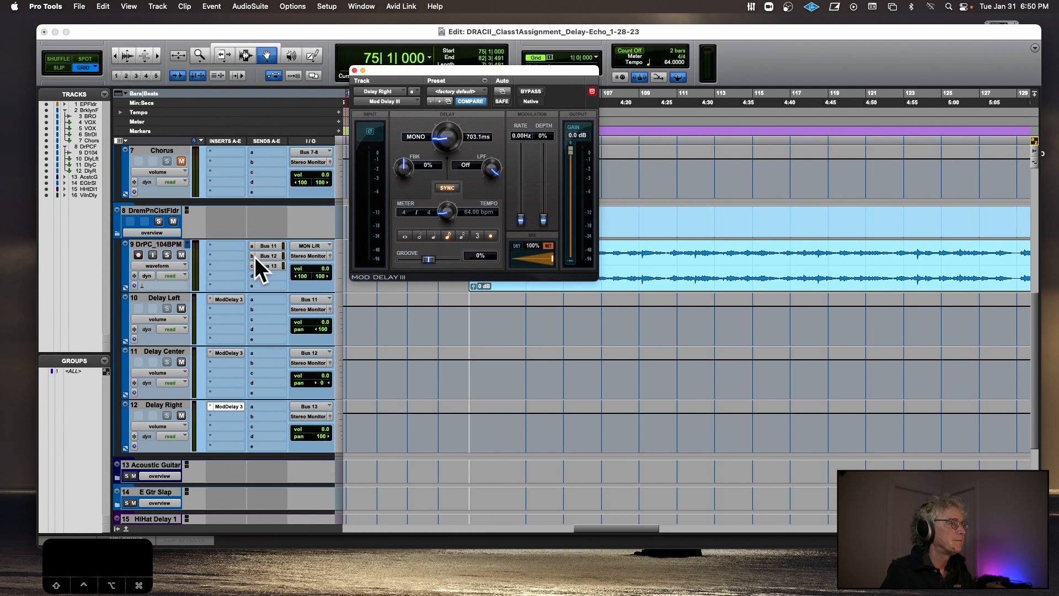
click(265, 246)
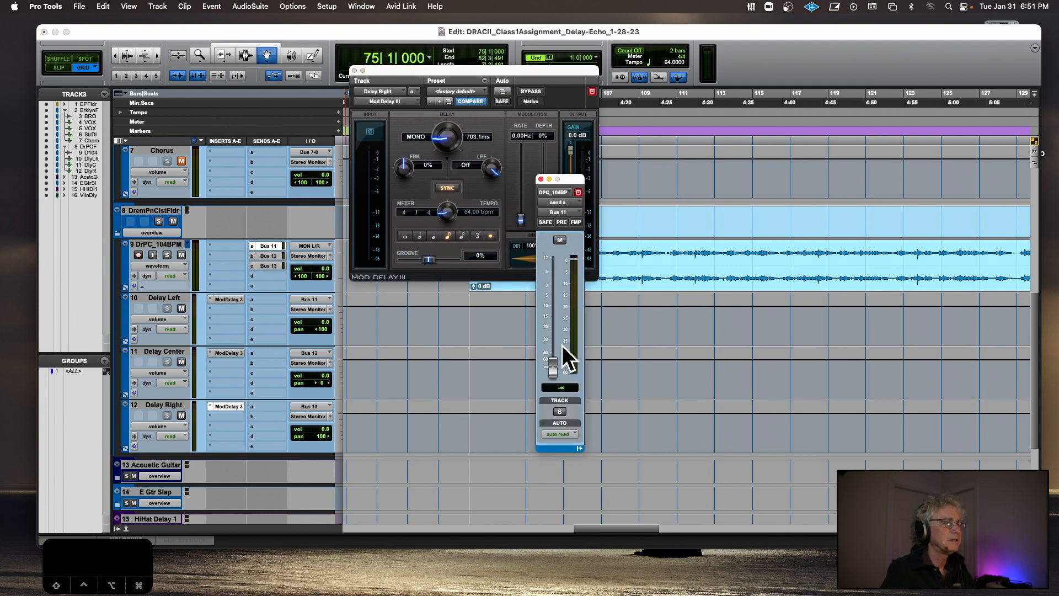
key(space)
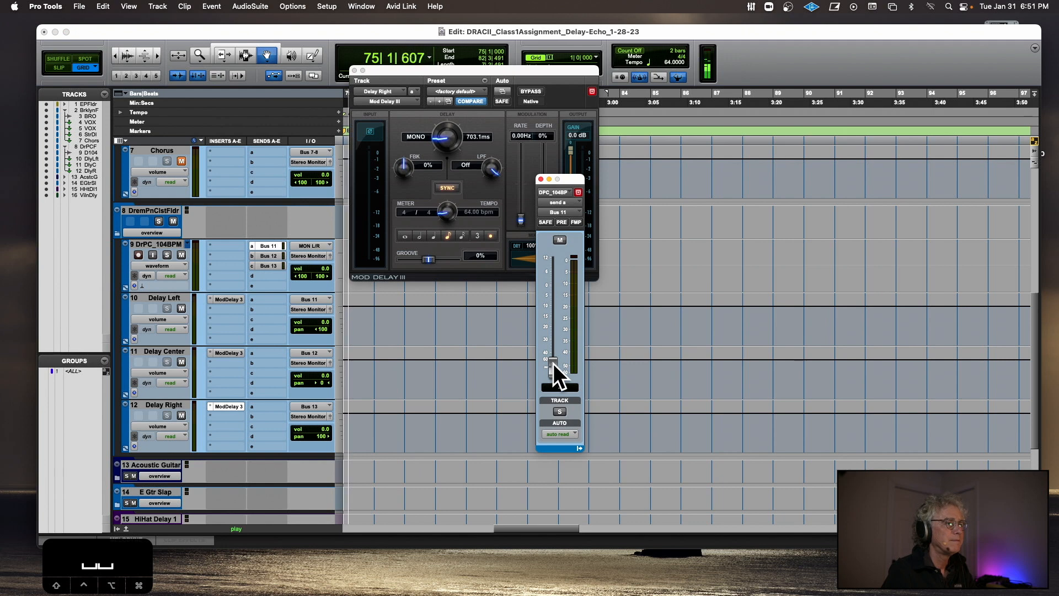
key(space)
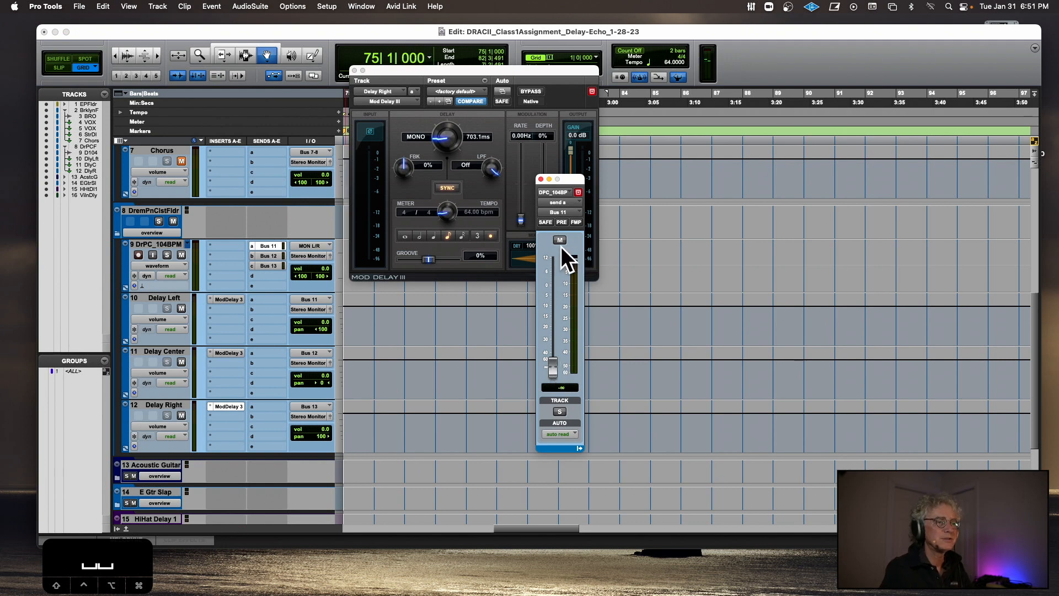
scroll(756, 293, right, 10)
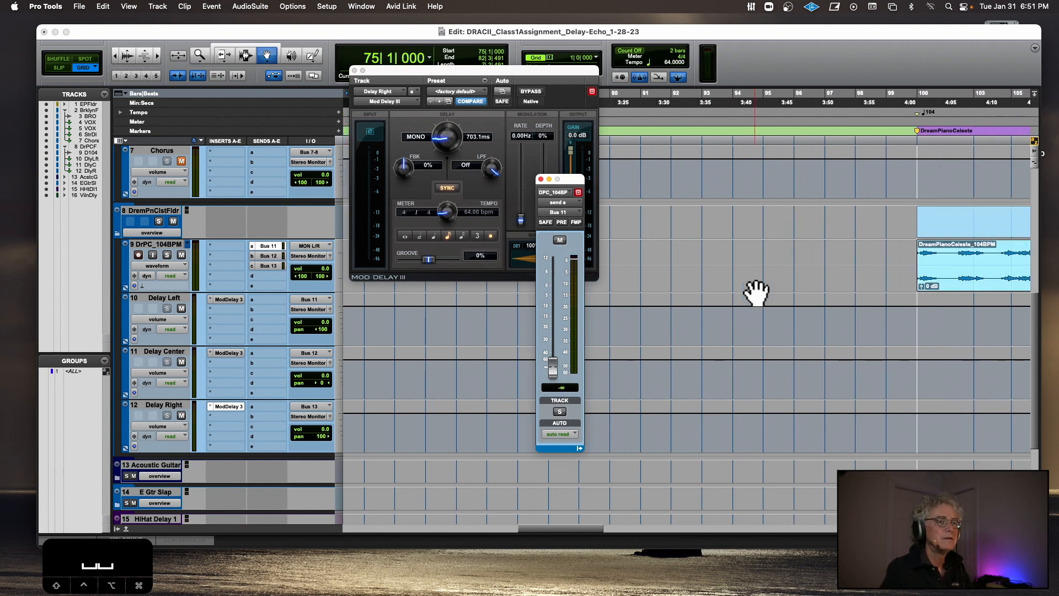
click(875, 121)
key(space)
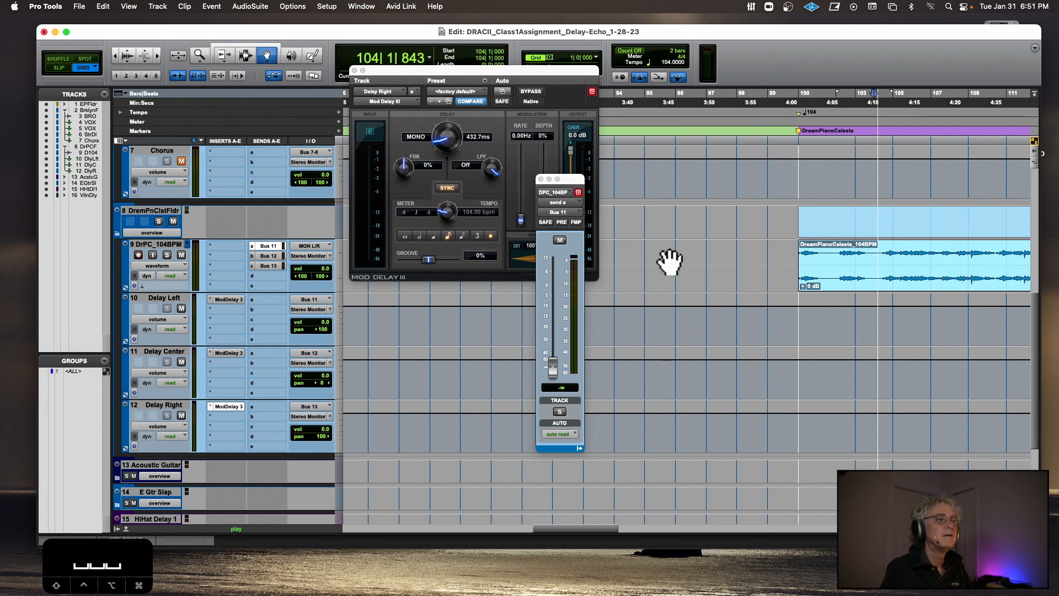
- Raise the DreamPianoCeleste clip gain to +10.3 dB and bring send A up to -11.3 dB while auditioning
drag(802, 286, 804, 278)
drag(553, 365, 557, 307)
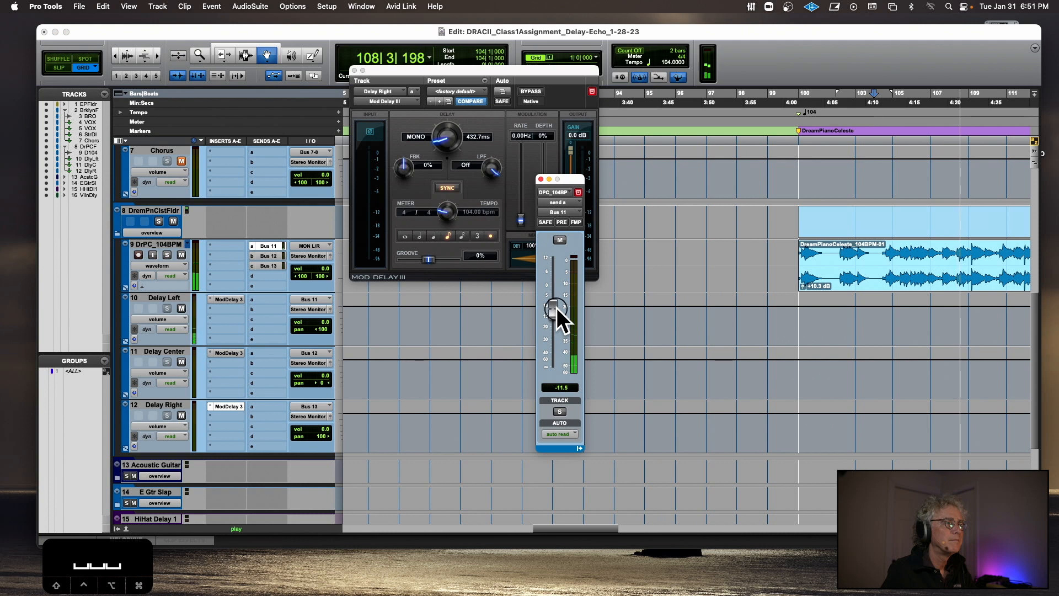
drag(557, 306, 557, 307)
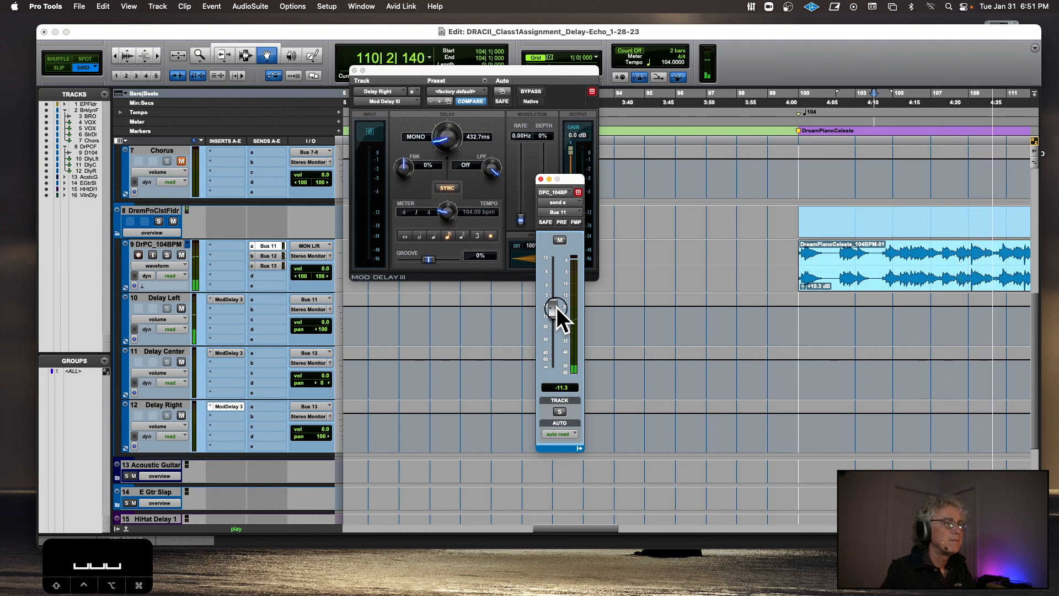
- Set the feedback of Delay Left's Mod Delay III to 47% while auditioning the DreamPianoCeleste section from bar 104
key(space)
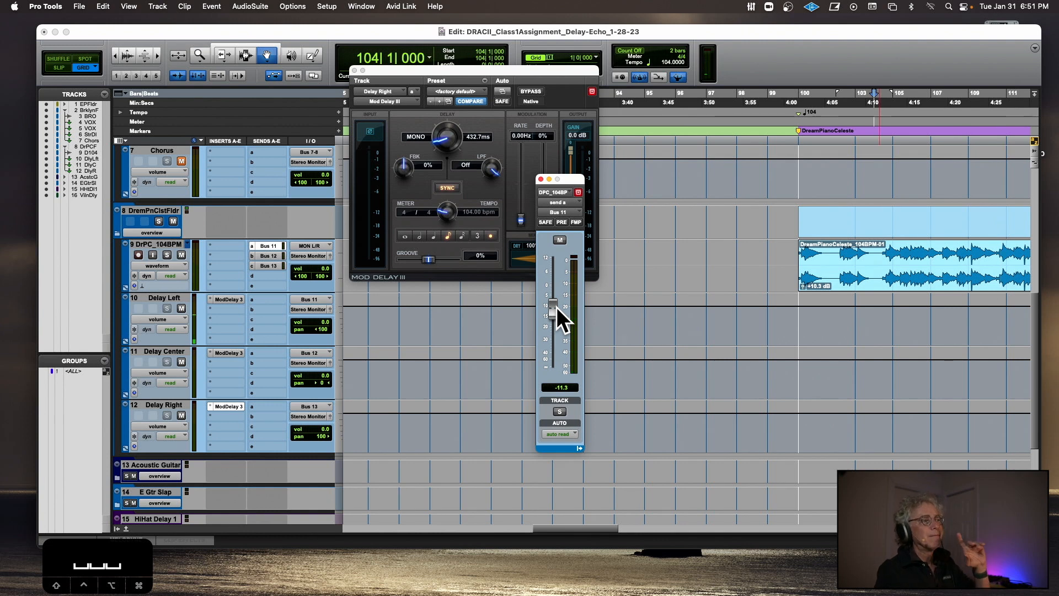
click(230, 298)
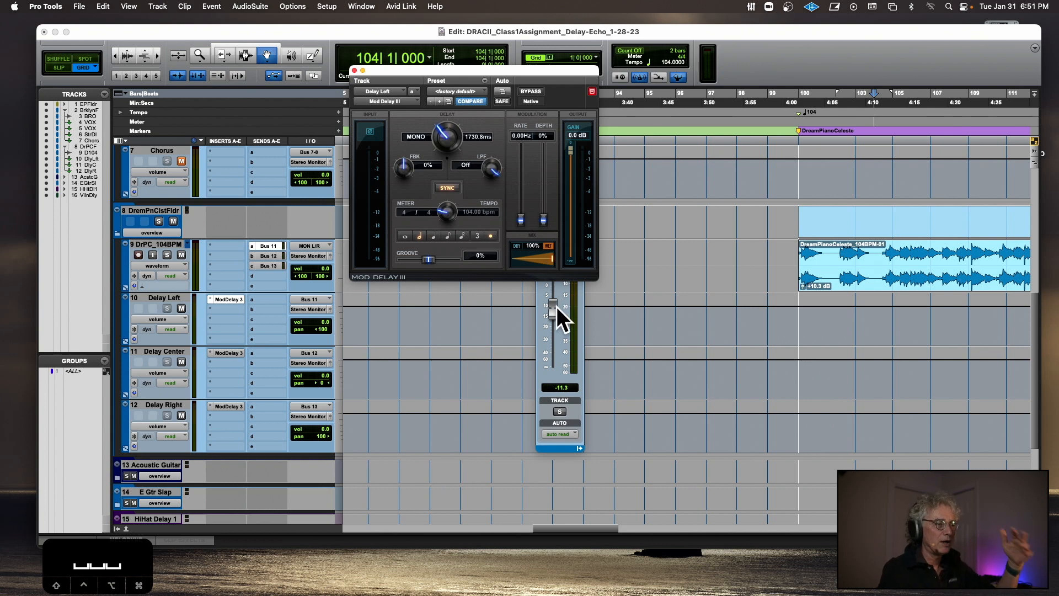
key(space)
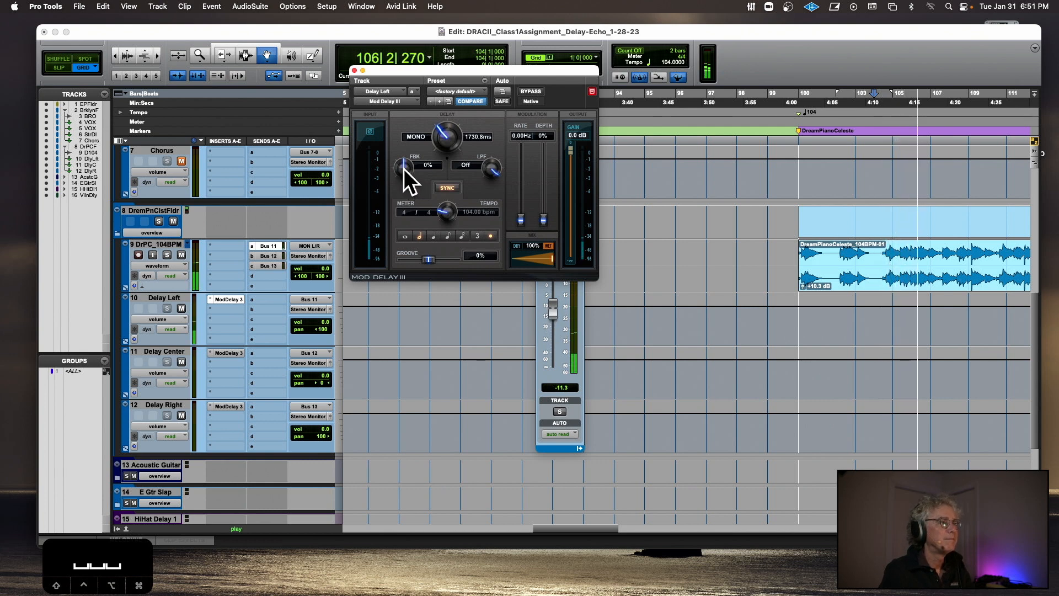
mouse_move(403, 167)
mouse_down()
mouse_move(405, 145)
mouse_move(400, 165)
mouse_up()
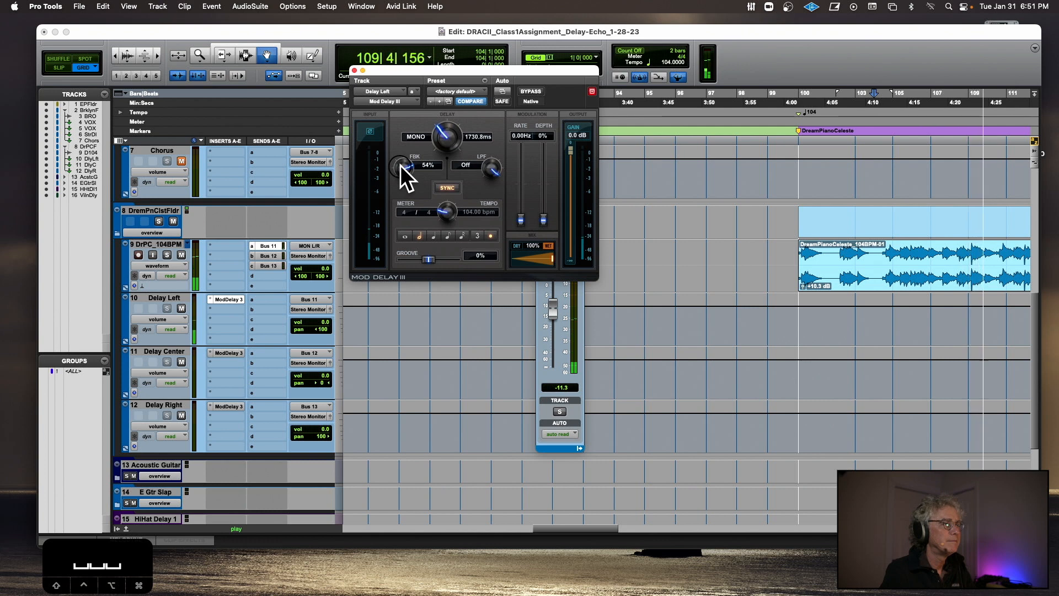
key(space)
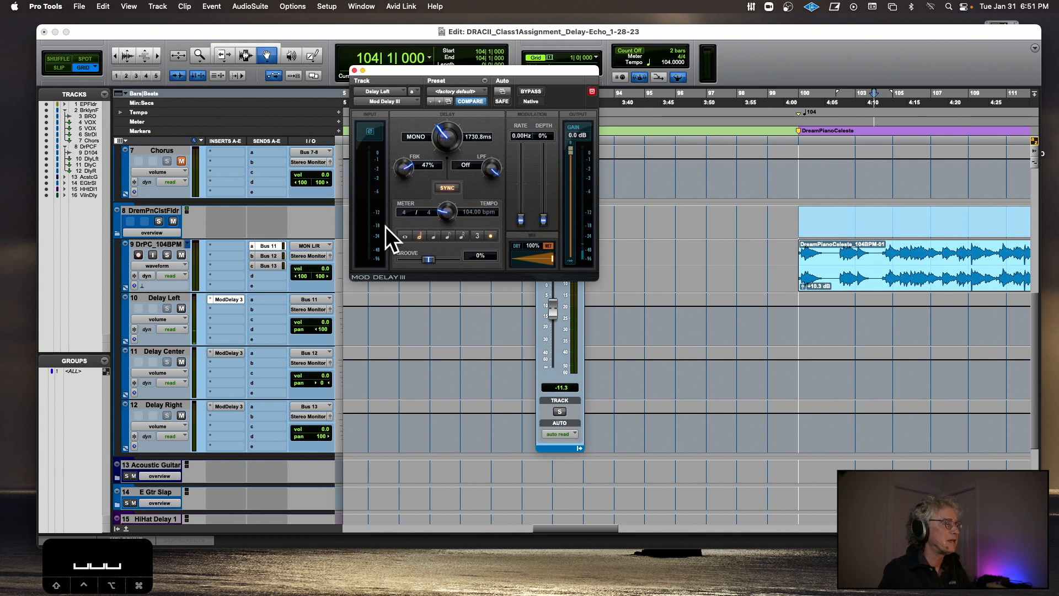
- Mute Delay Left and raise the DrPC_104BPM track's send B, feeding Delay Center, to -10.5 dB while playing the section
click(229, 353)
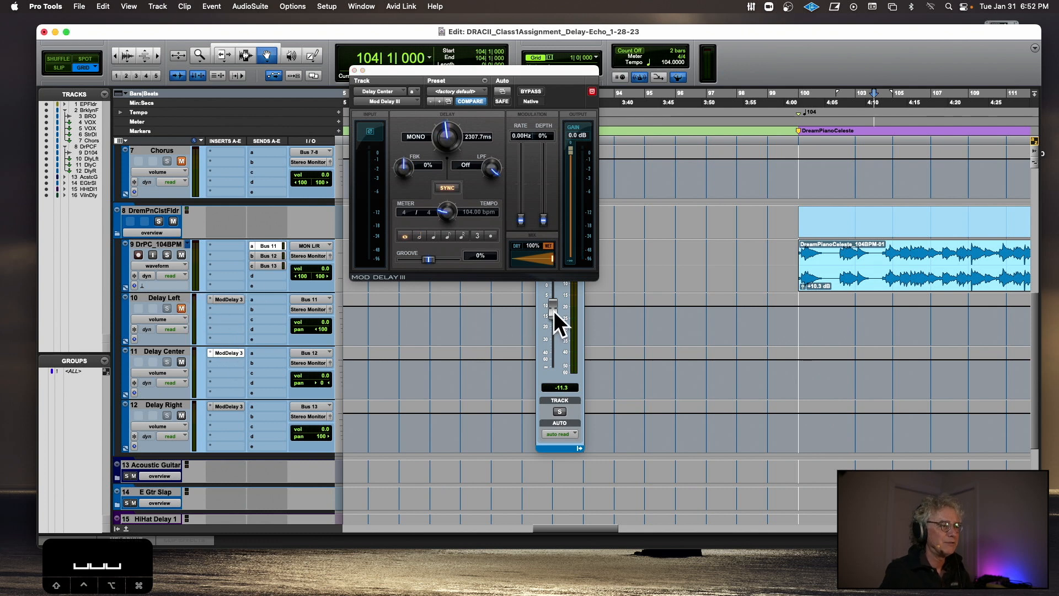
click(265, 256)
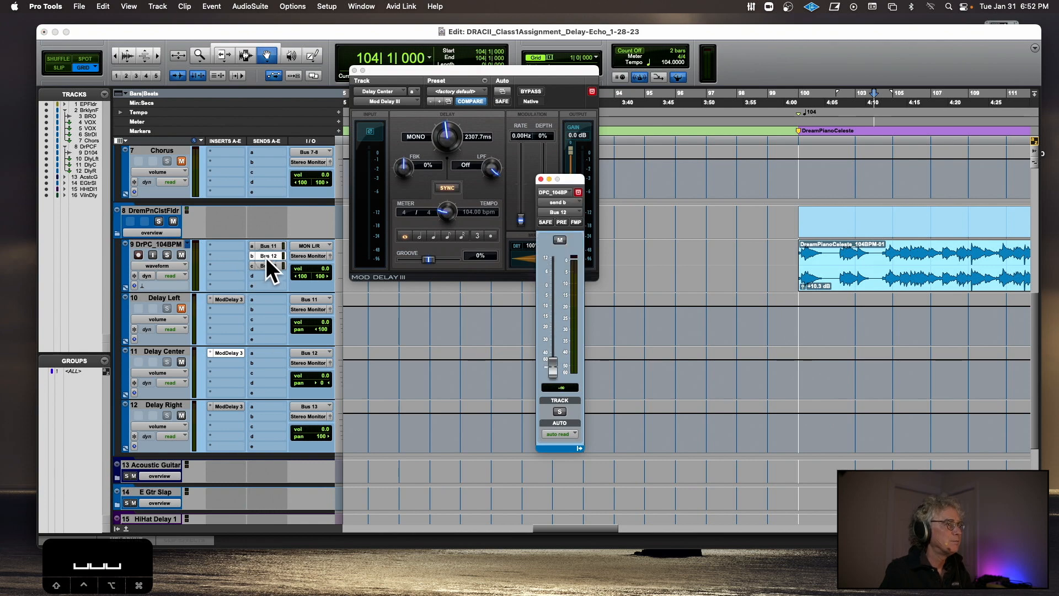
click(224, 354)
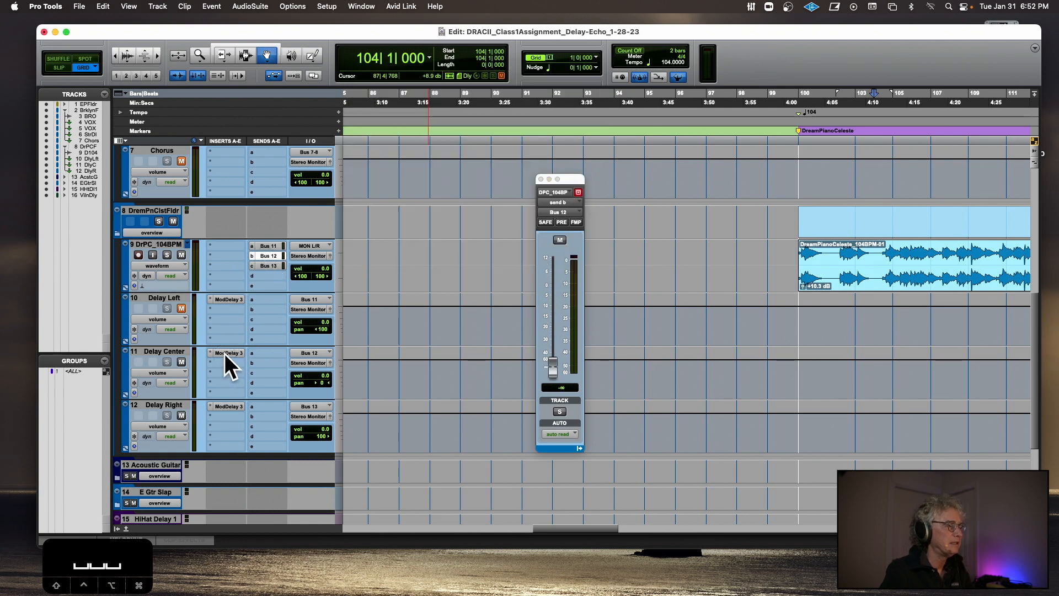
click(224, 353)
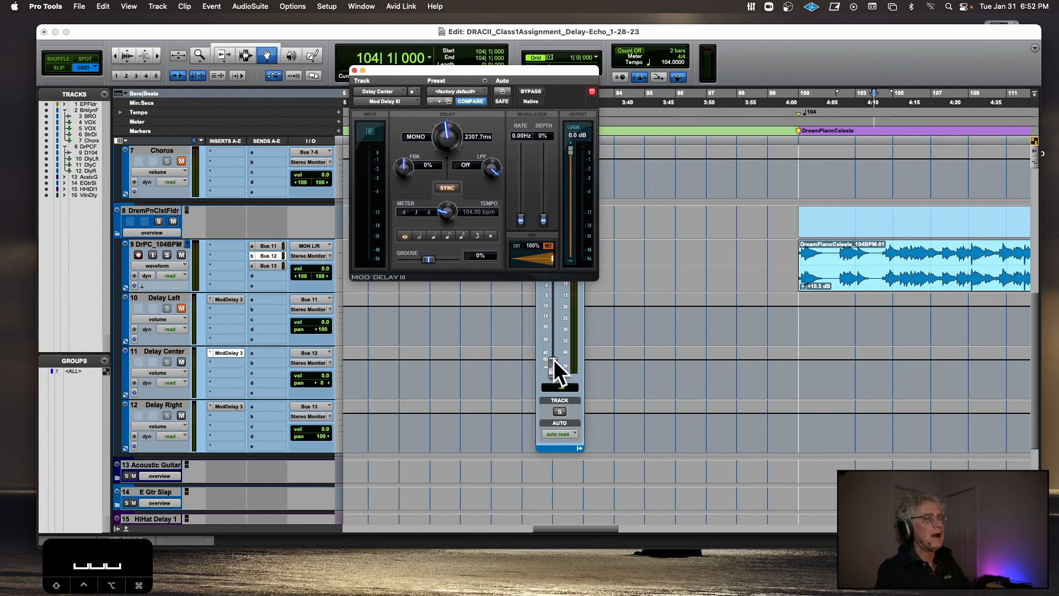
drag(553, 362, 555, 301)
key(space)
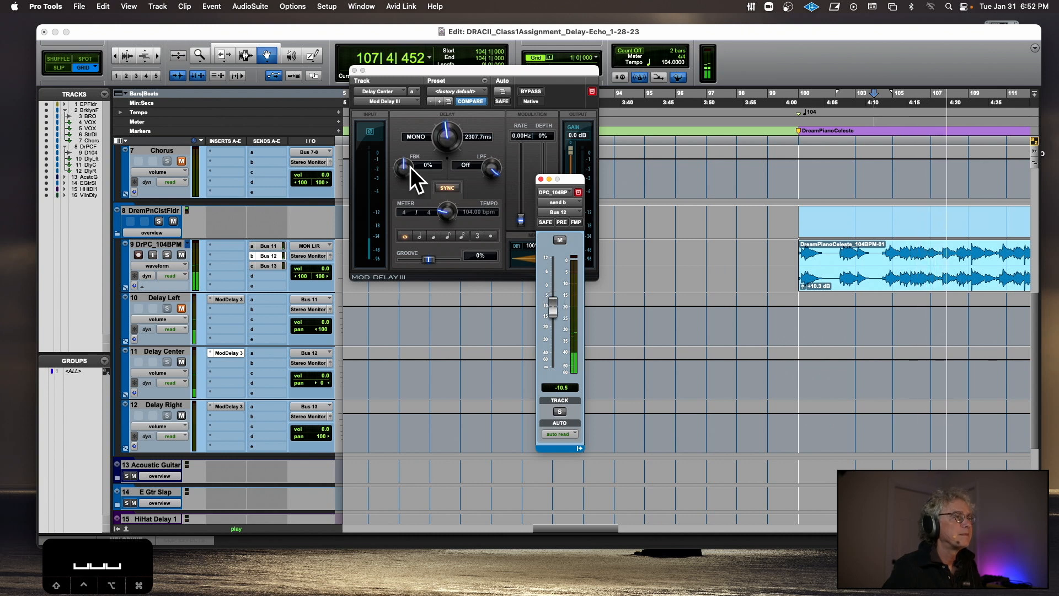
- Set the feedback of Delay Center's Mod Delay III to 31% and audition it from bar 104 with Delay Left unmuted
drag(404, 171, 405, 154)
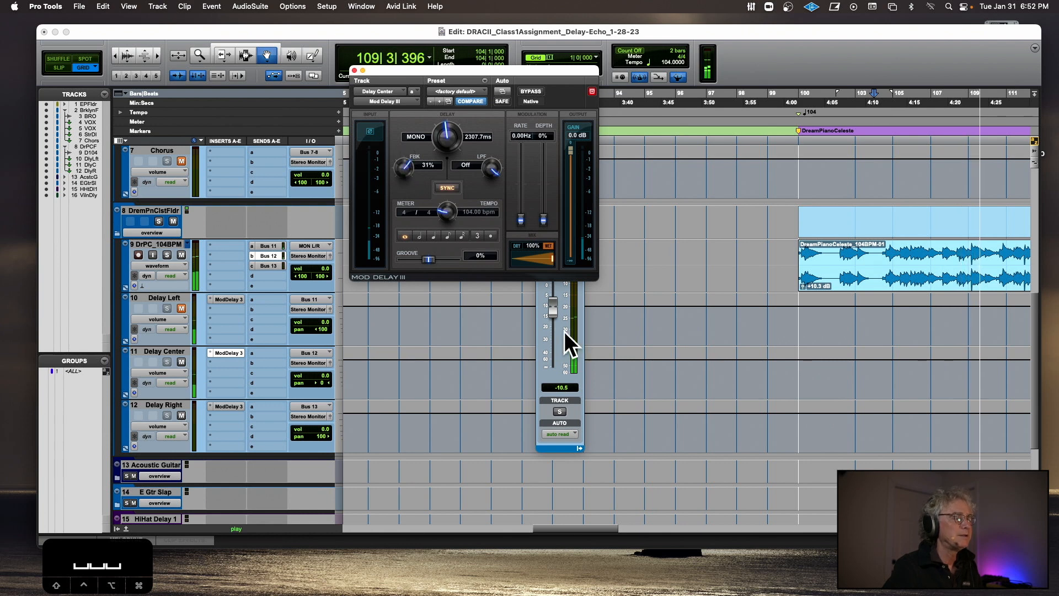
key(space)
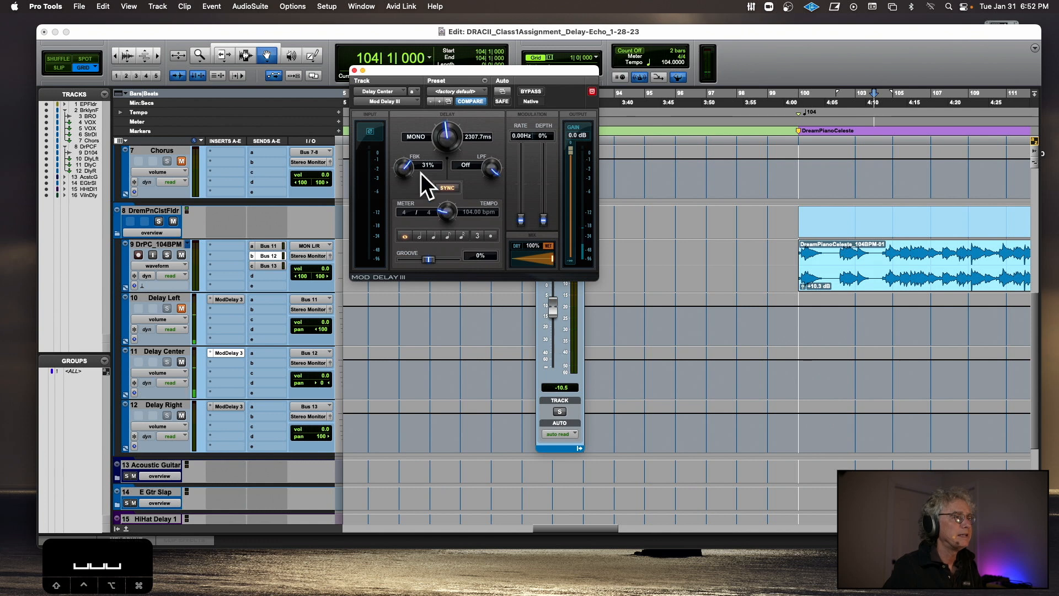
key(space)
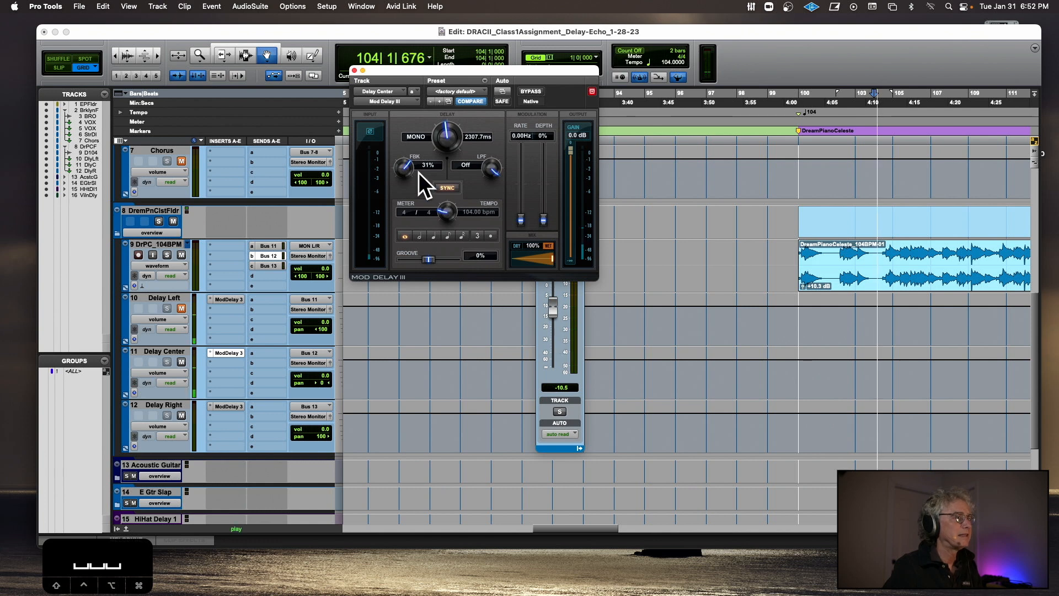
click(181, 309)
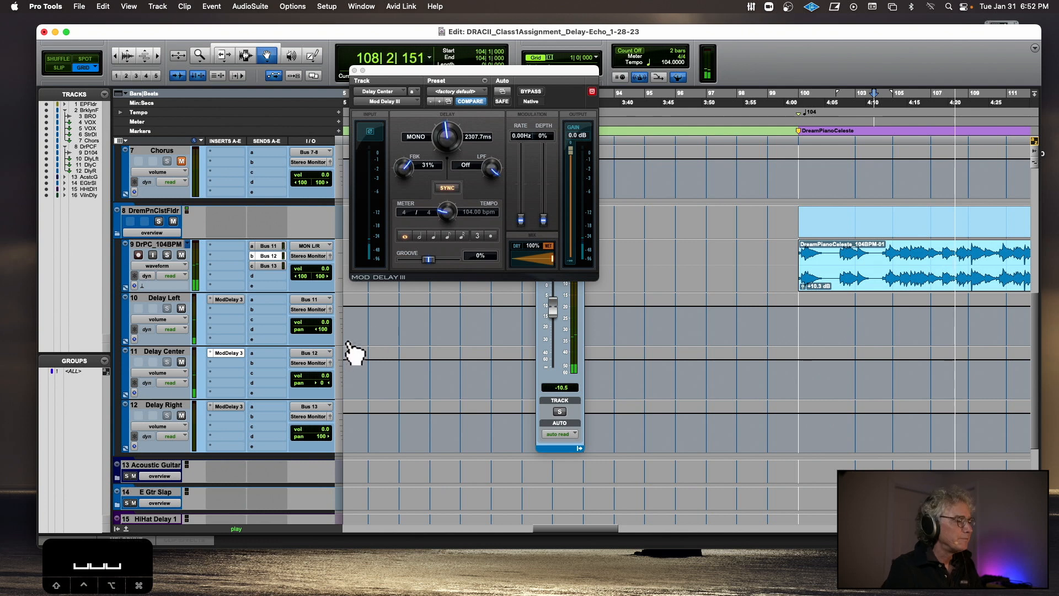
key(space)
- Mute Delay Left and Delay Center, and open Delay Right's Mod Delay III along with the DrPC_104BPM track's send C
click(182, 309)
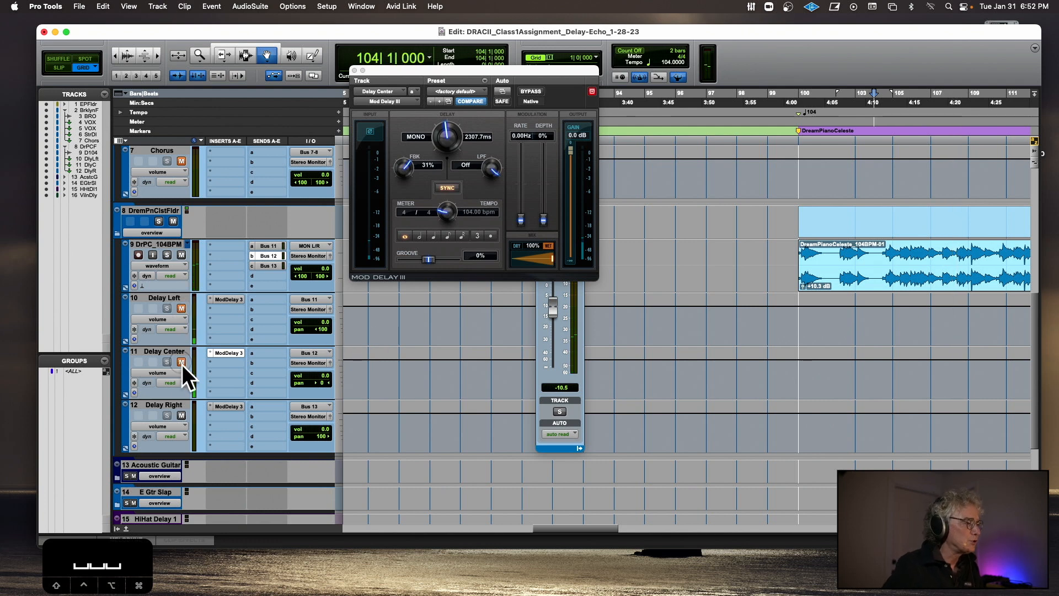
click(232, 408)
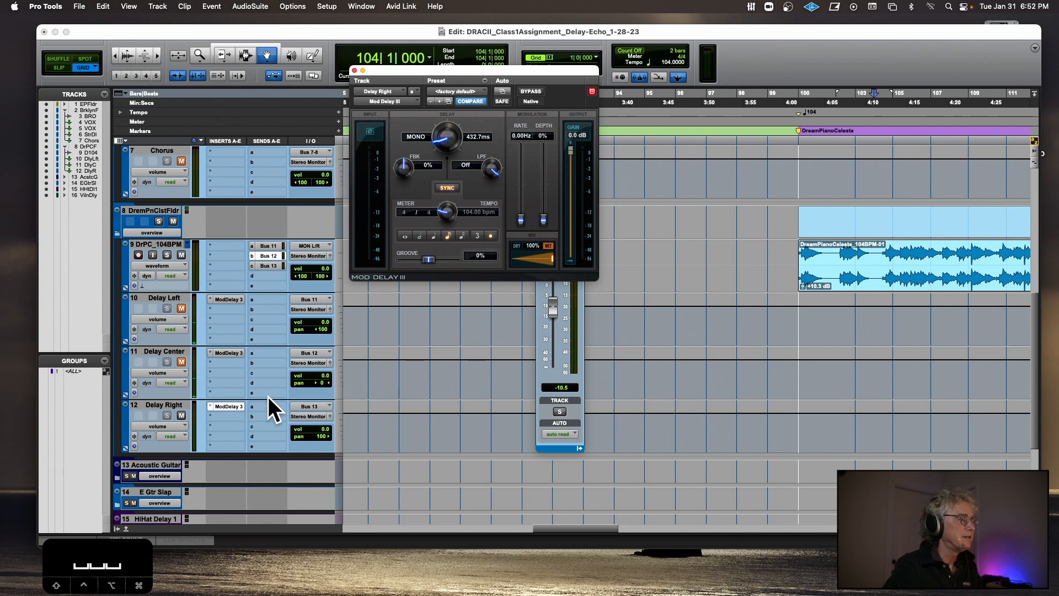
click(269, 265)
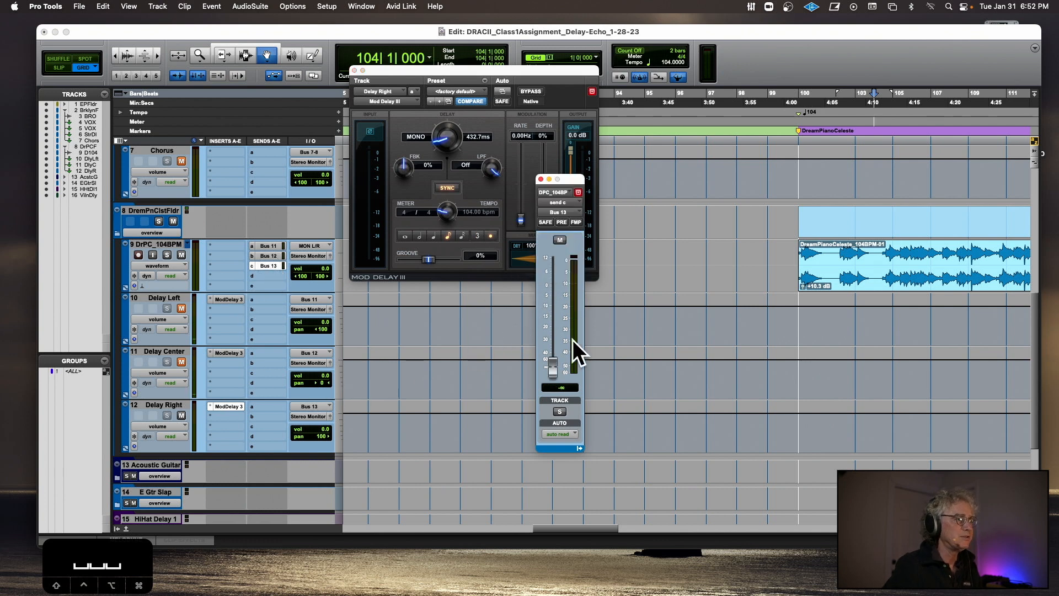
- Set Delay Right's Mod Delay III feedback to 37% and send C to -7.8 dB while auditioning
click(403, 169)
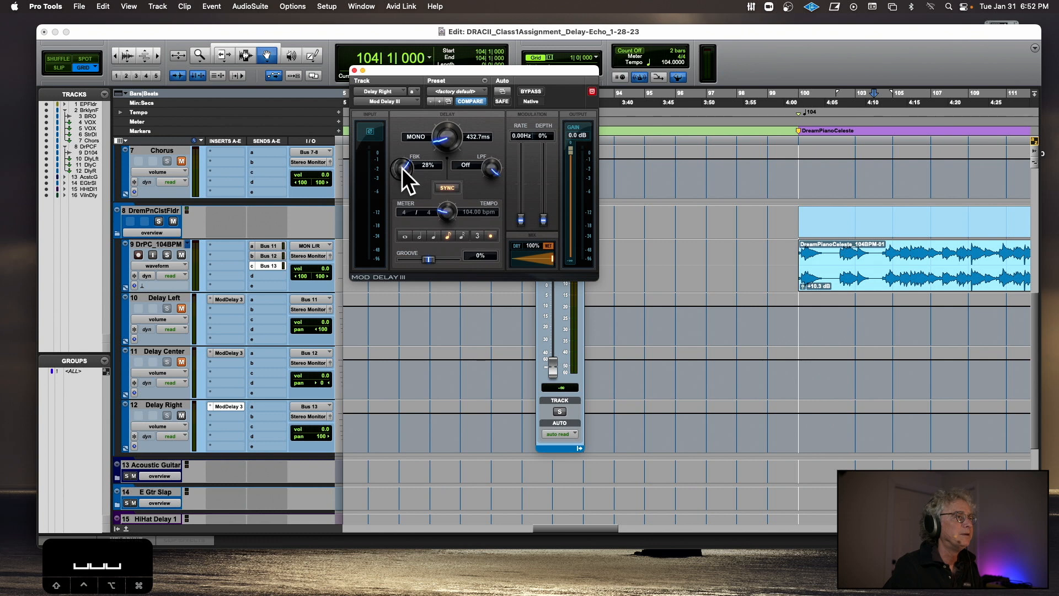
key(space)
drag(552, 366, 553, 297)
click(402, 167)
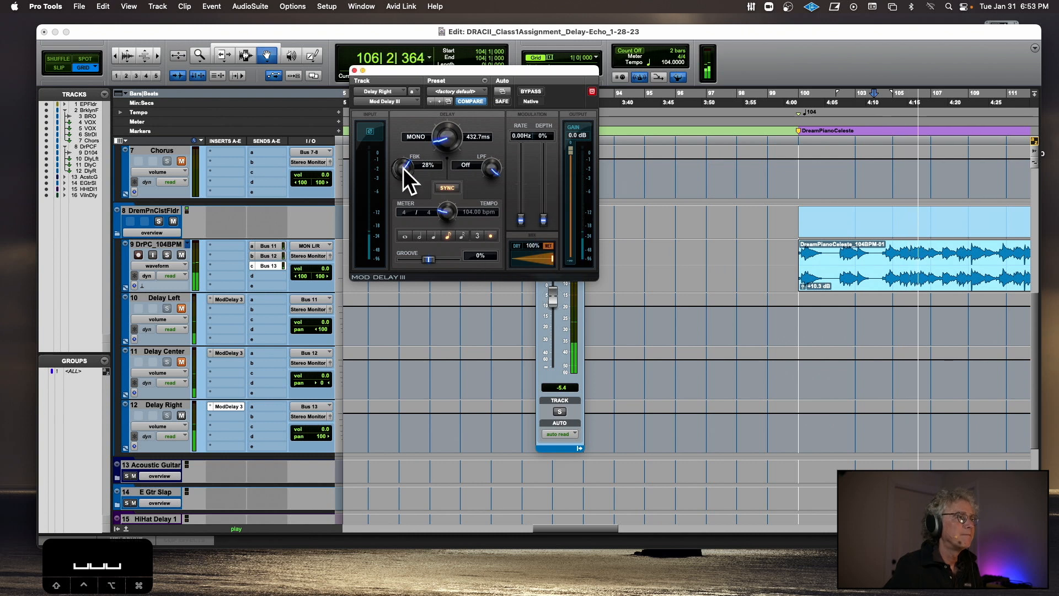
drag(402, 168, 402, 165)
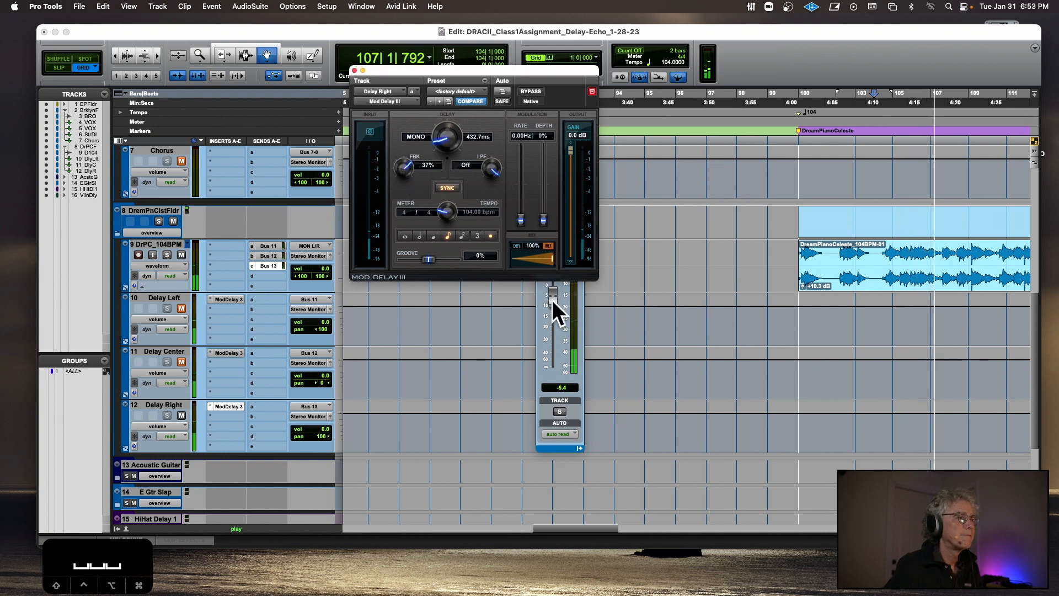
drag(552, 300, 552, 305)
- Unmute Delay Left and Delay Center and audition all three delays together
click(182, 308)
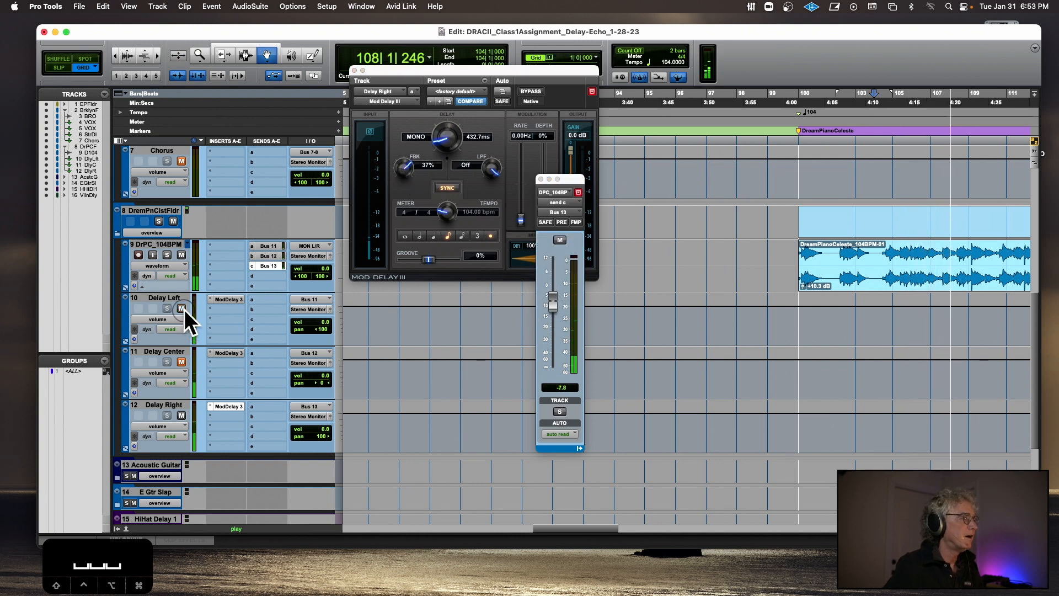
click(181, 362)
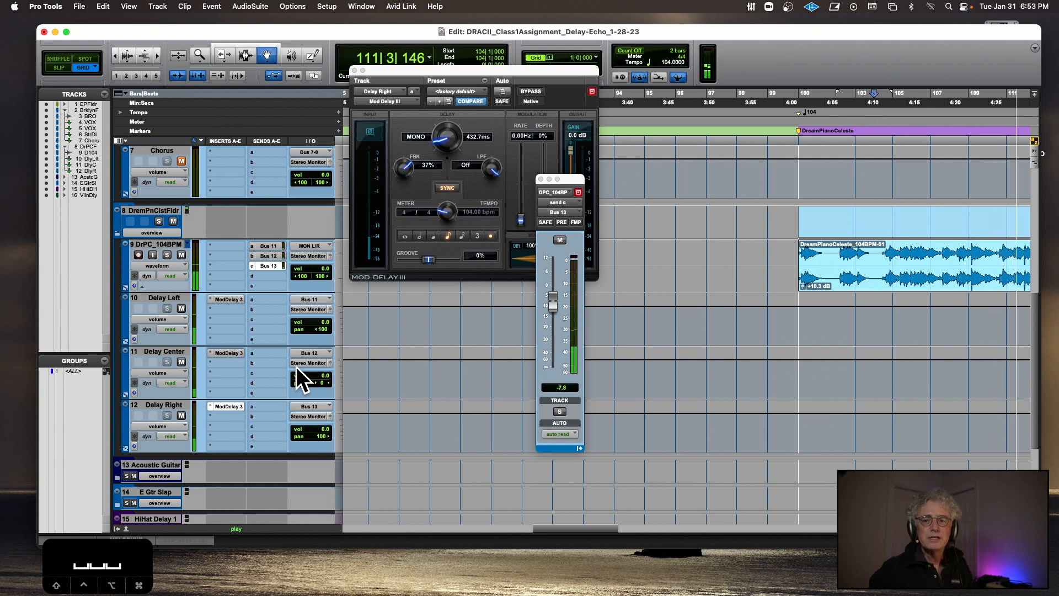
key(space)
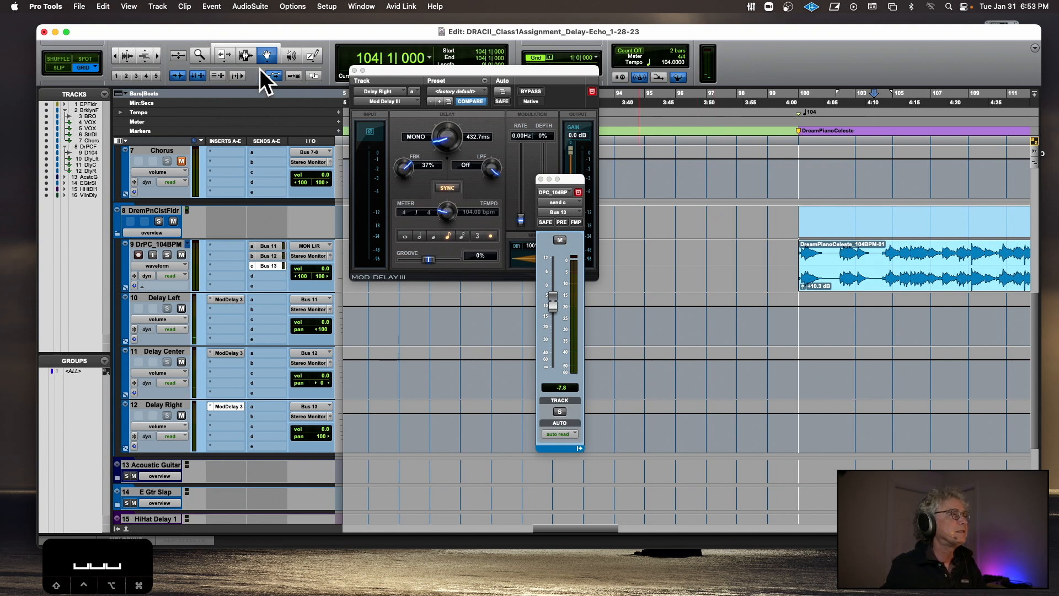
- In Slip mode, copy the short opening portion of the DreamPianoCeleste clip from 99|4|921 to 100|1|694
click(801, 265)
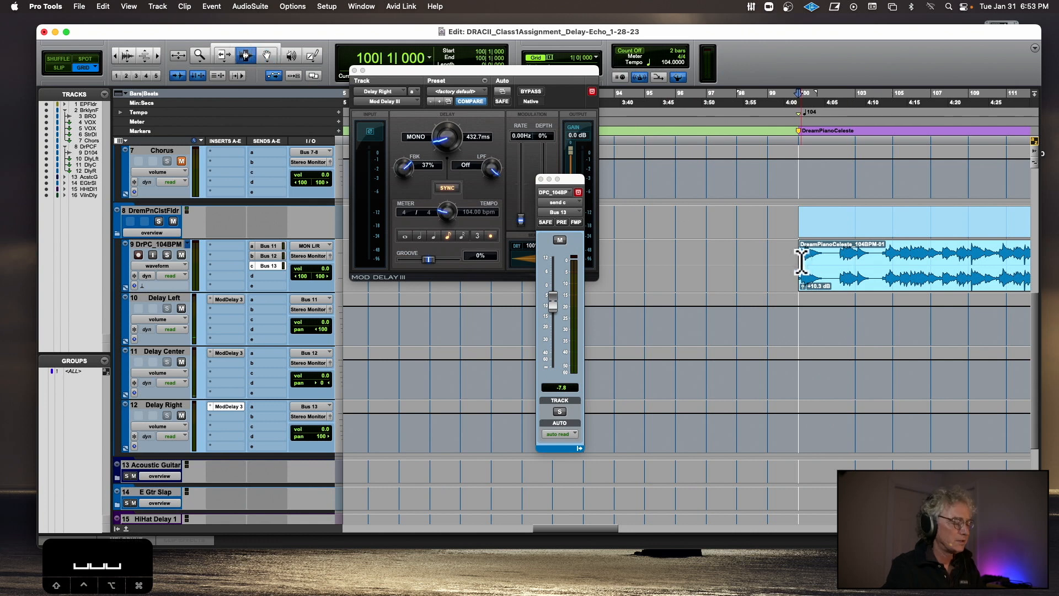
key(t)
key(t)
key(t)
key(space)
key(space)
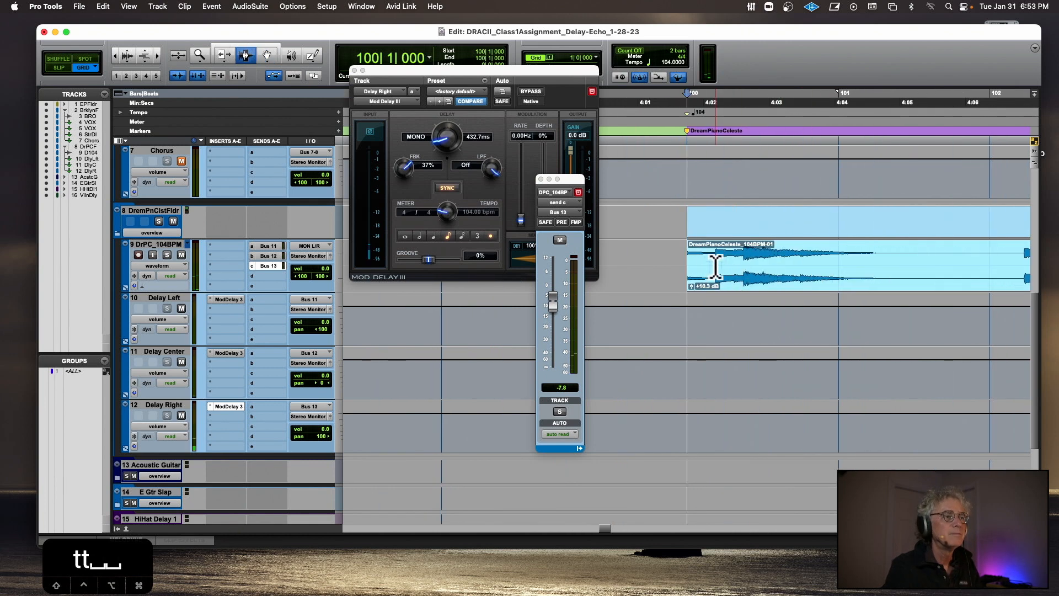
click(71, 66)
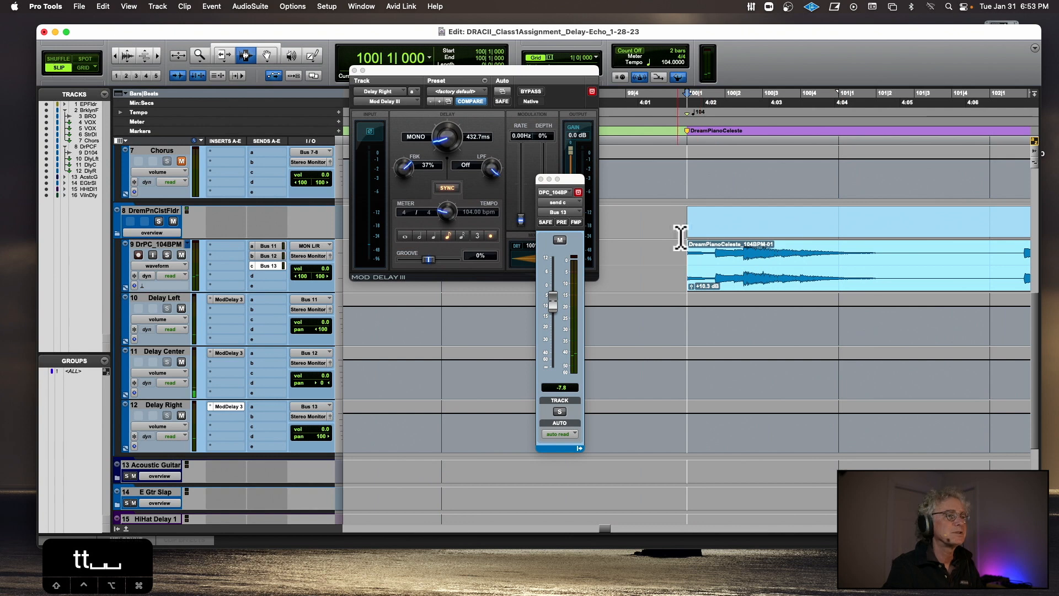
drag(715, 268, 685, 263)
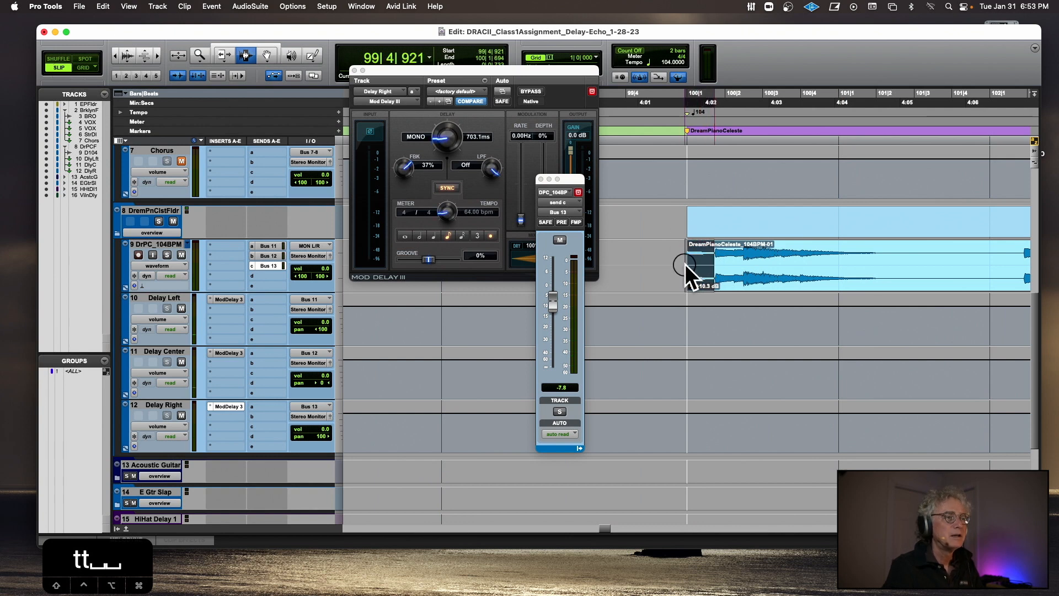
key(cmd+c)
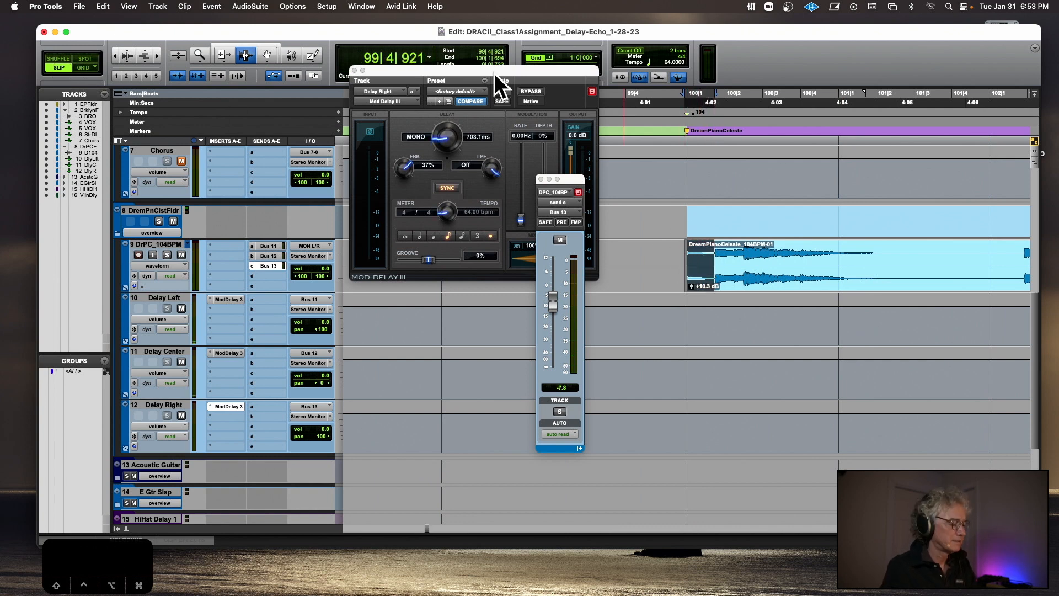
- Paste the copied snippet past the end of the DreamPianoCeleste clip at 150|2|642 and zoom in on it
key(r)
key(r)
key(r)
drag(507, 74, 1057, 298)
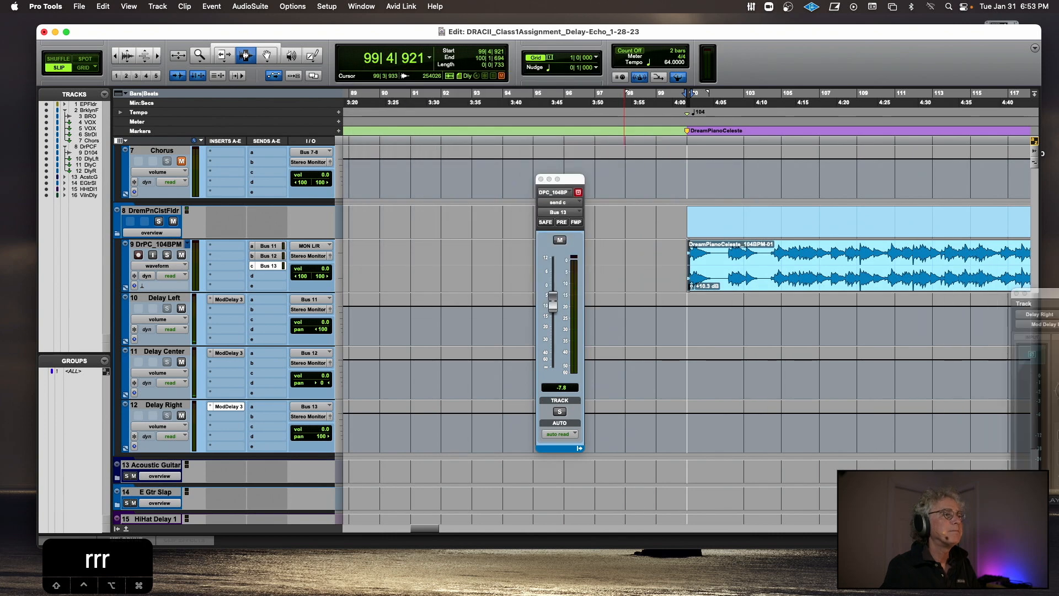
key(r)
key(r)
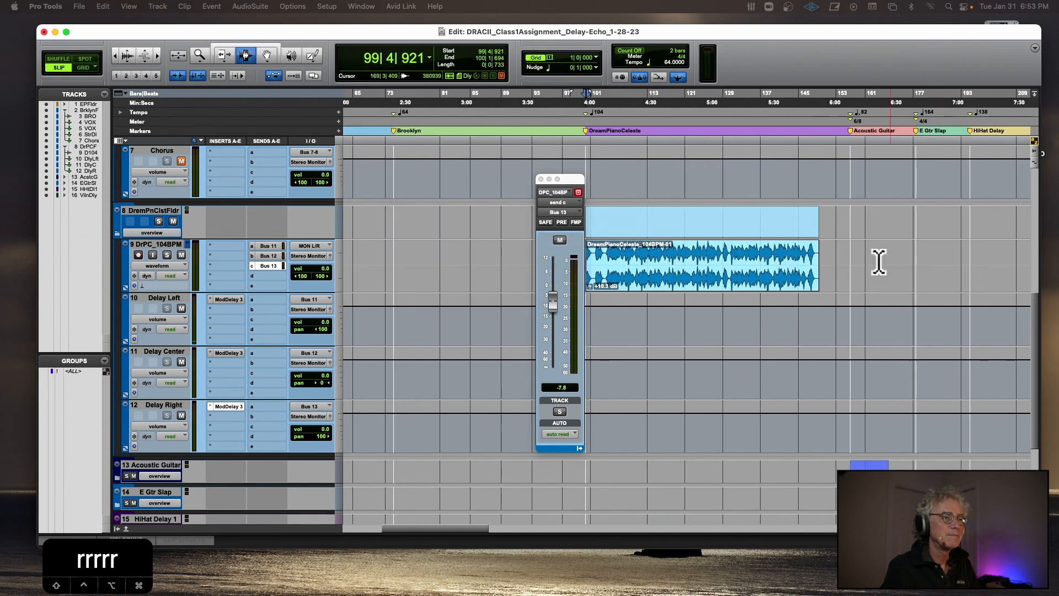
click(823, 259)
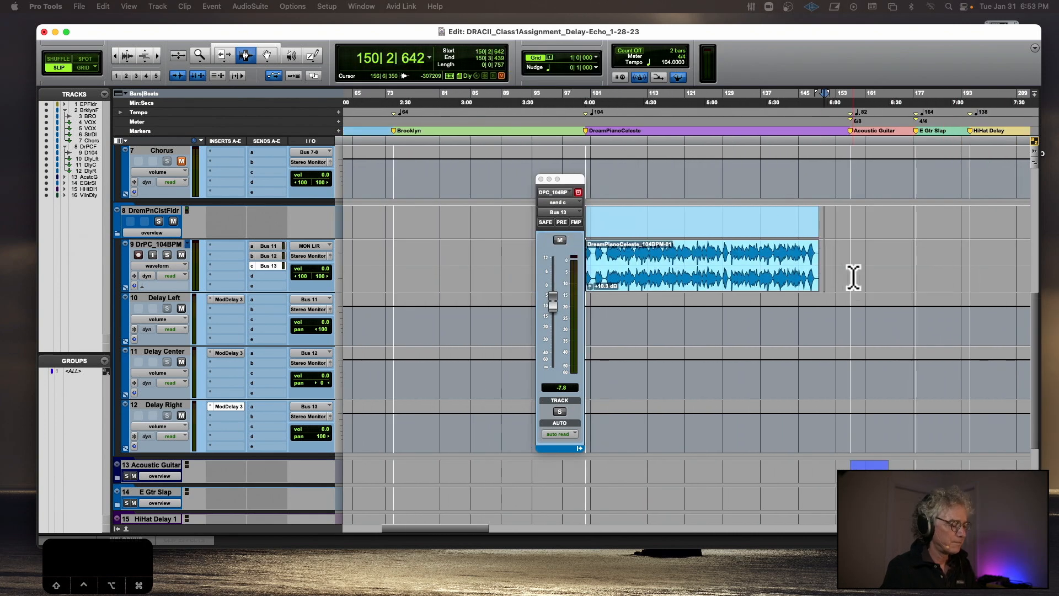
key(t)
key(t)
key(t)
key(t)
key(t)
key(t)
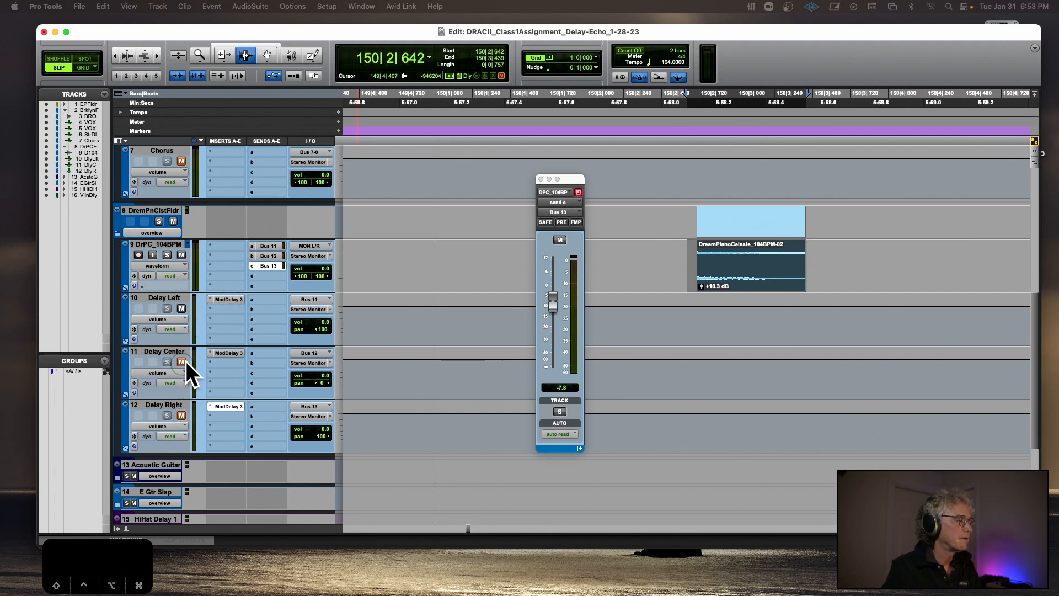
- Open the Mod Delay III on Delay Left, move its window aside and try to set the feedback to 0%
click(230, 299)
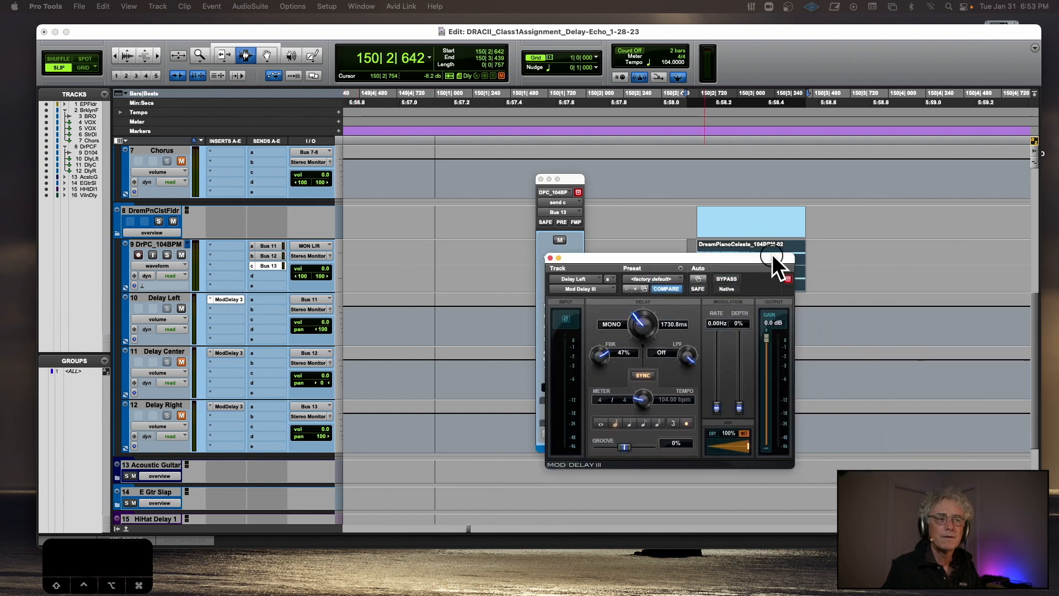
drag(772, 254, 469, 148)
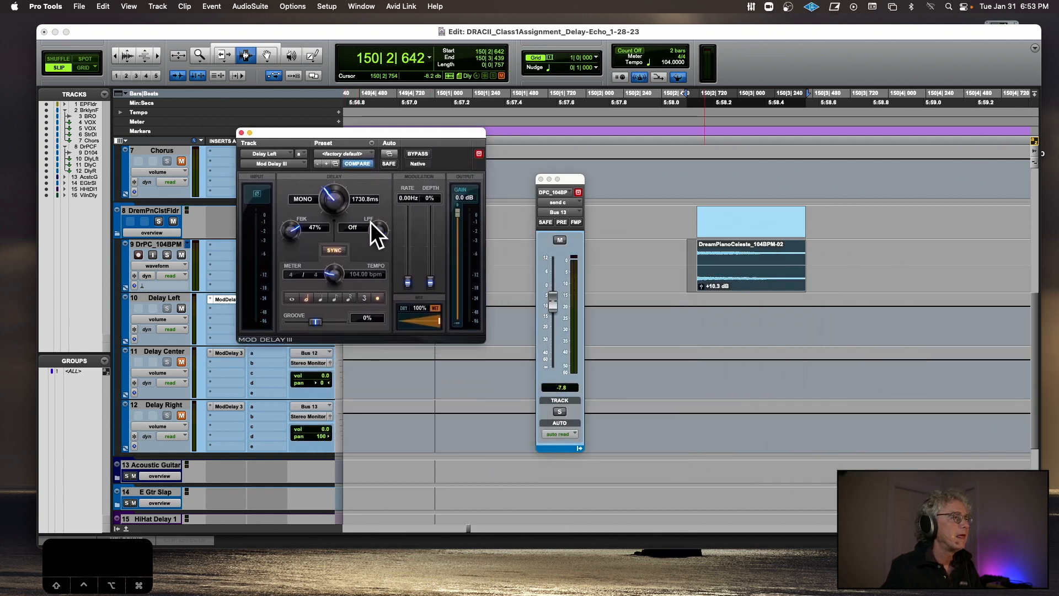
drag(287, 226, 278, 333)
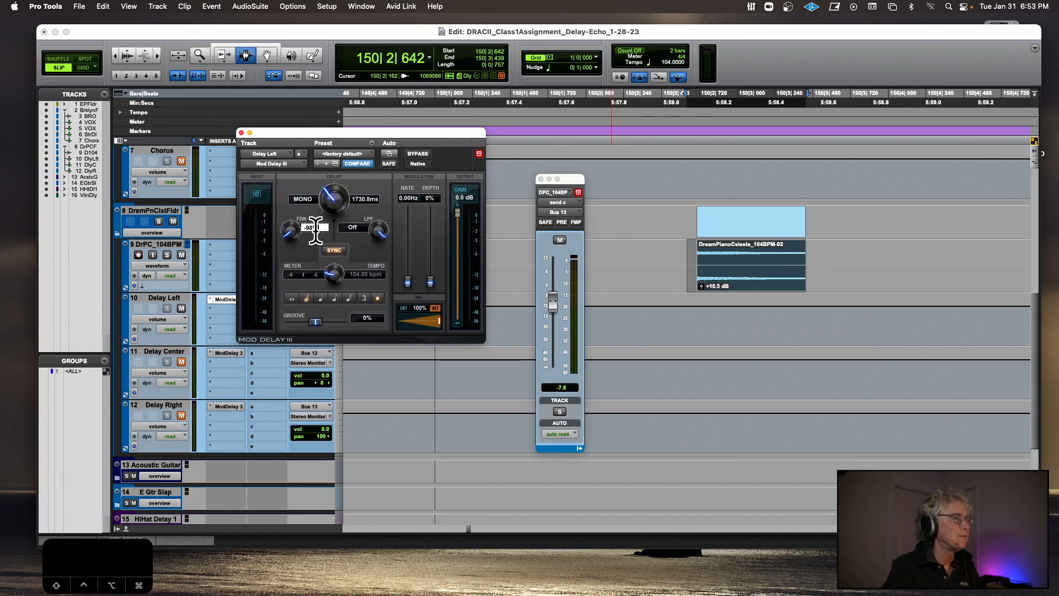
text(0)
key(Return)
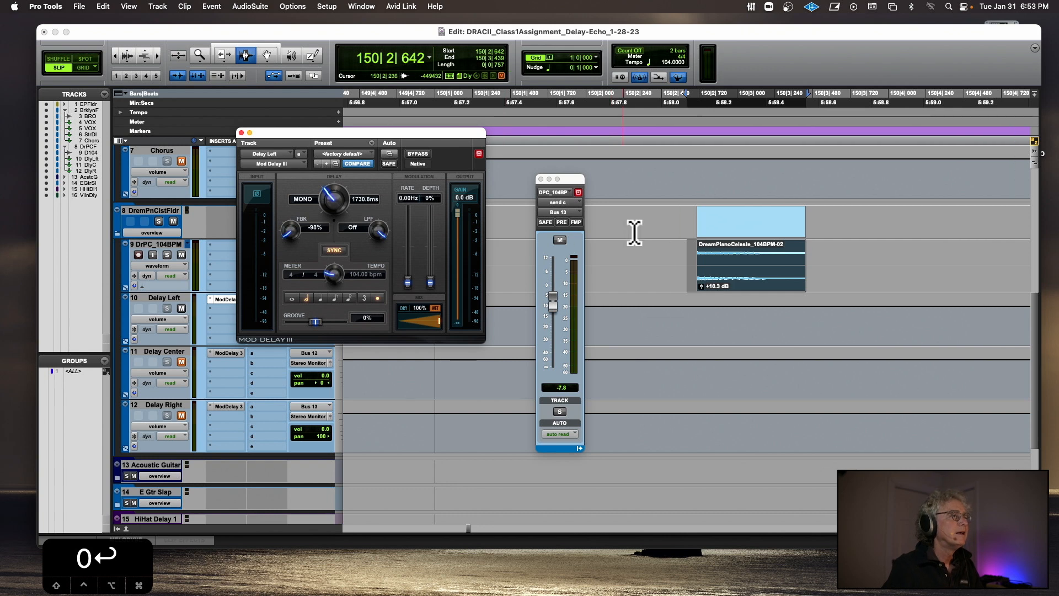
- Select 150|2|432 to 152|1|087 around the pasted snippet and raise send C to +0.7 dB while auditioning
click(685, 257)
key(r)
key(r)
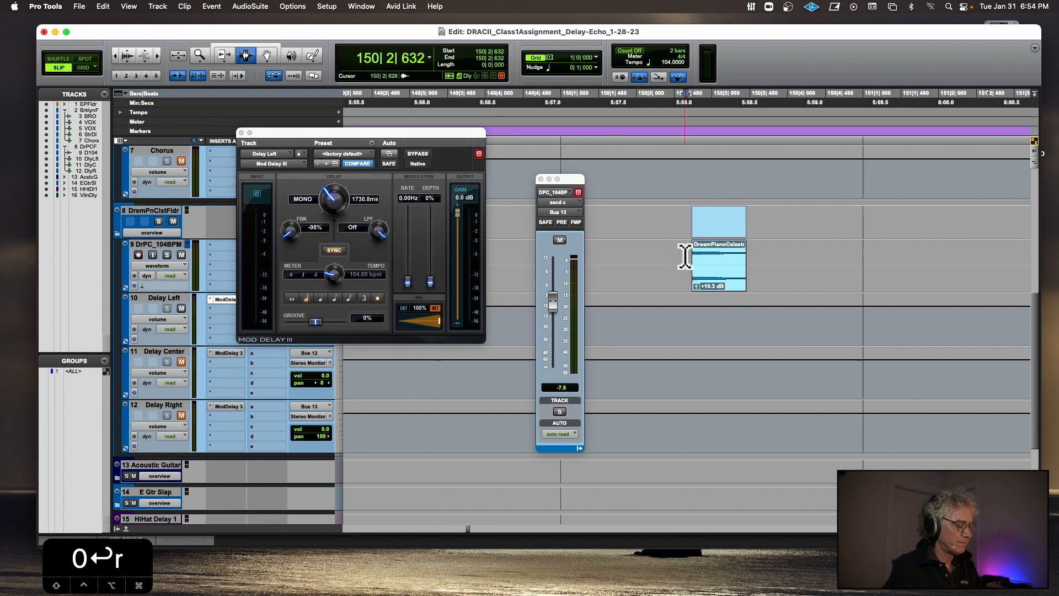
drag(678, 260, 930, 260)
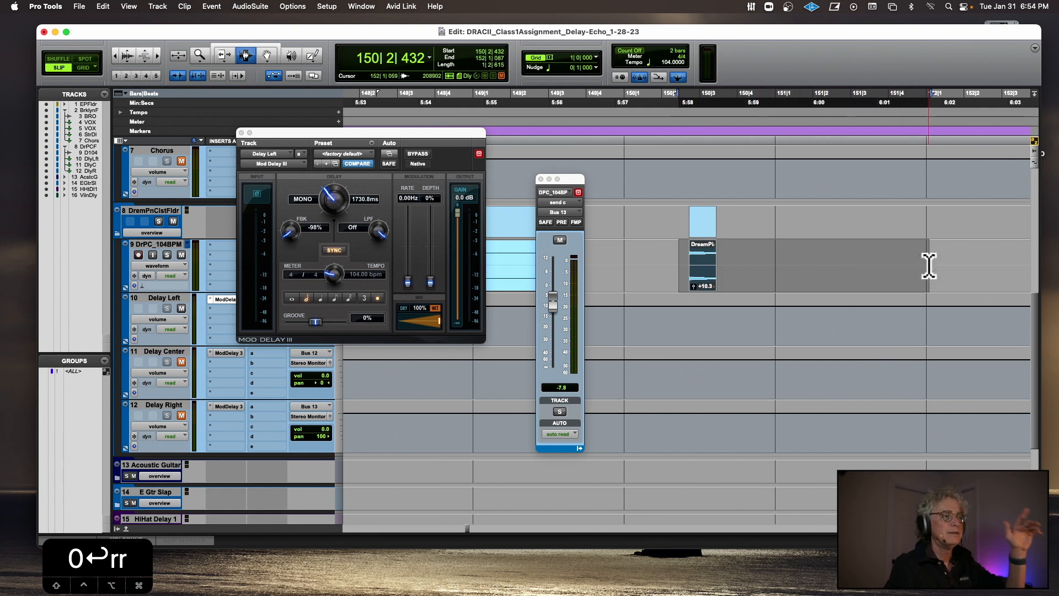
key(space)
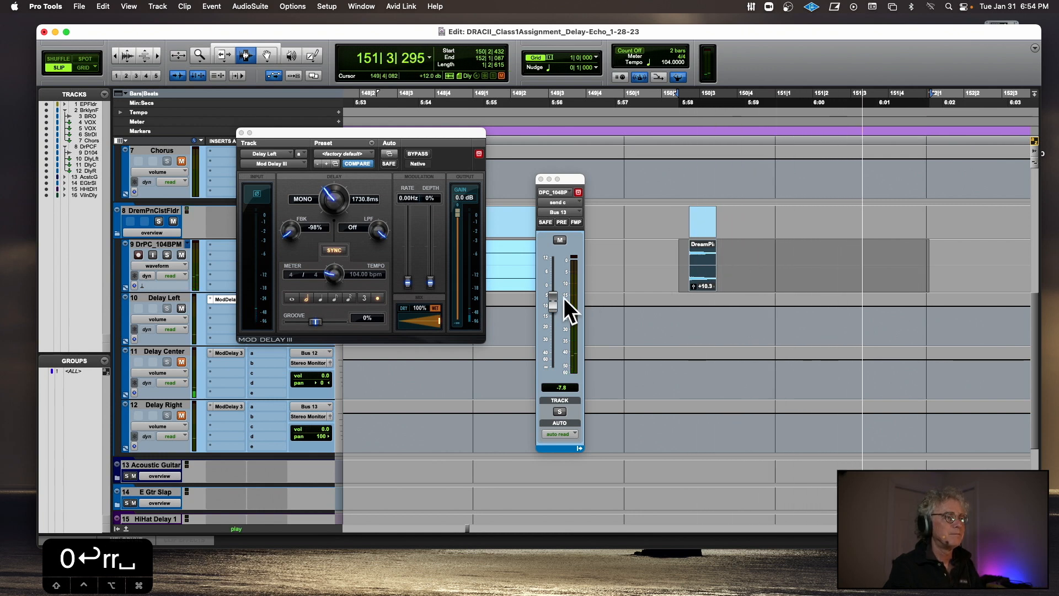
drag(553, 301, 555, 284)
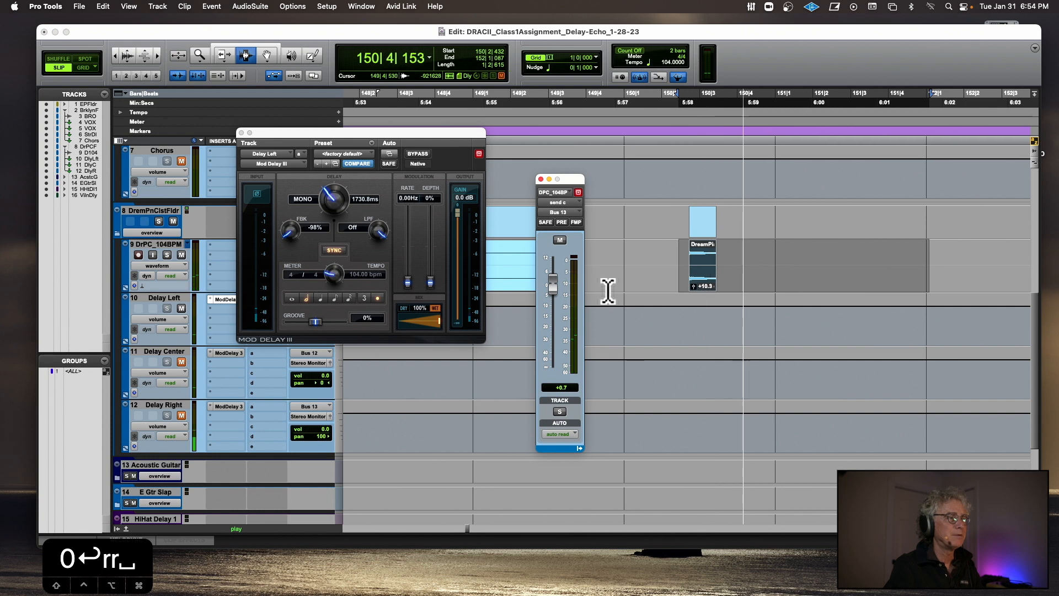
key(space)
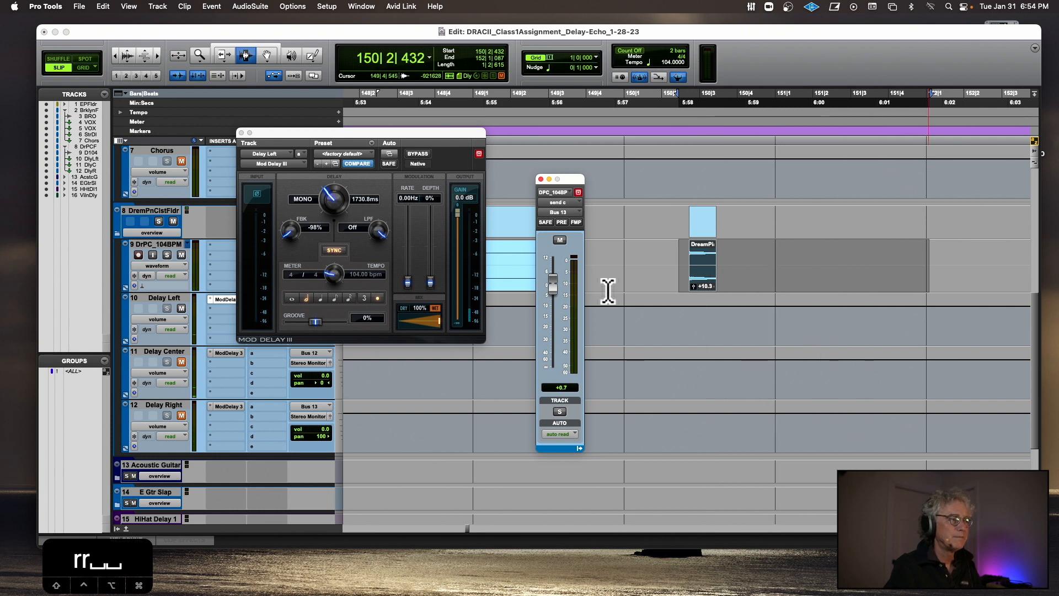
- Audition the snippet with Delay Left's feedback at 0%, then raise the feedback to 51% and audition it again
click(308, 228)
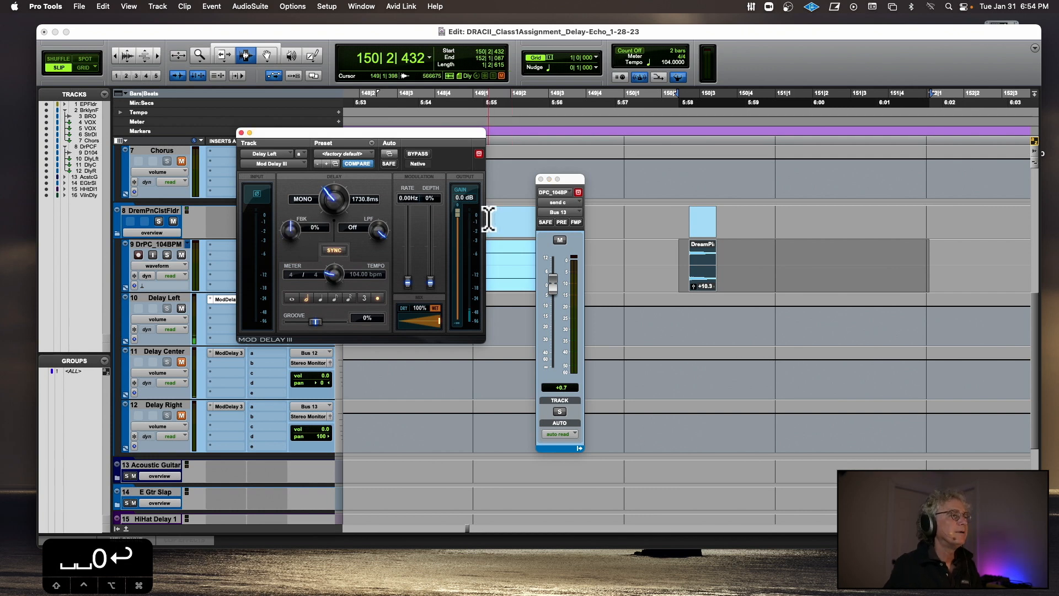
key(space)
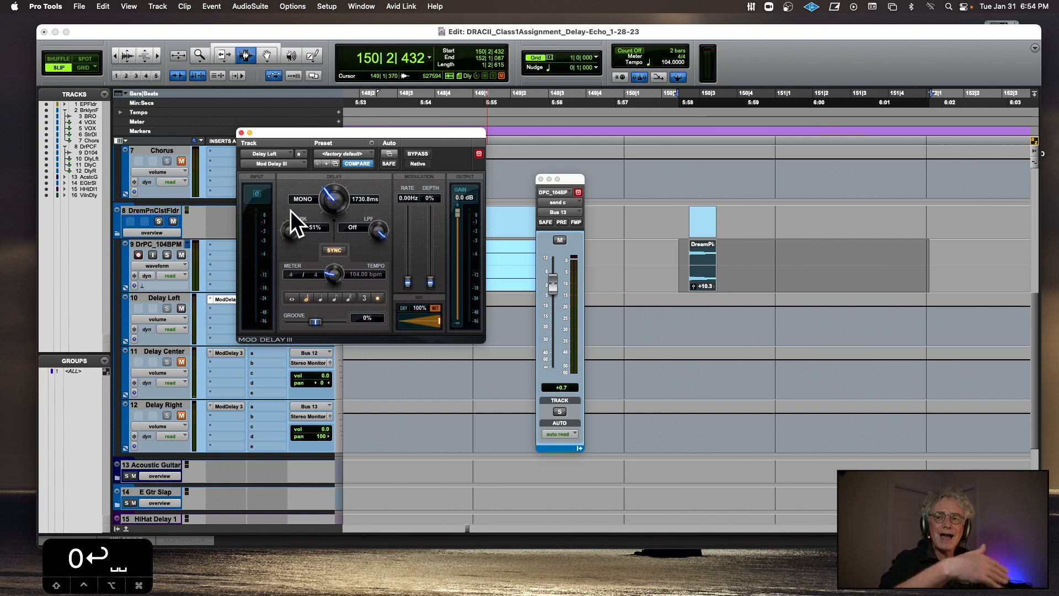
key(space)
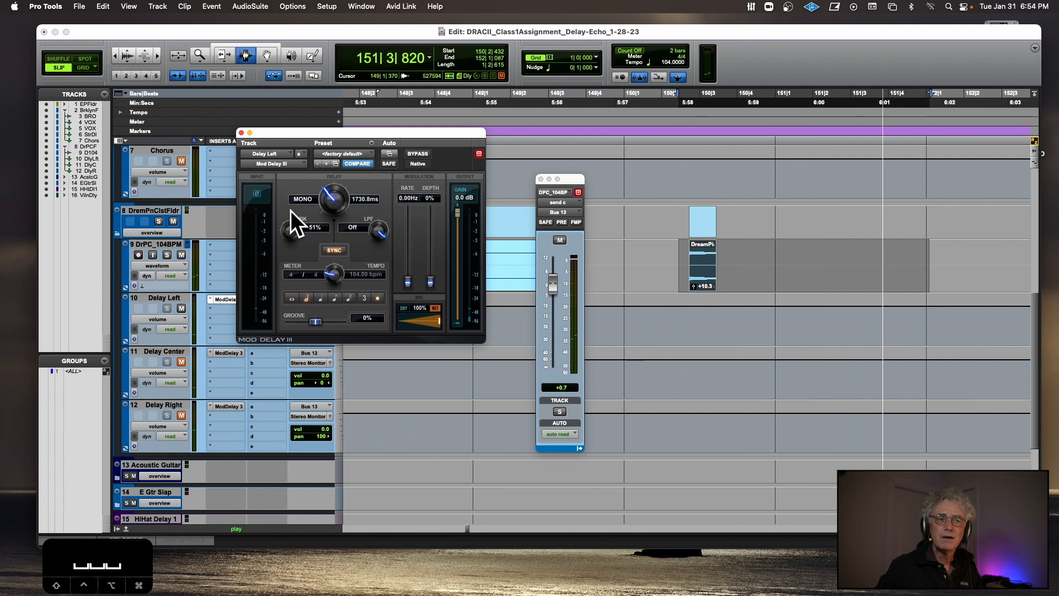
key(space)
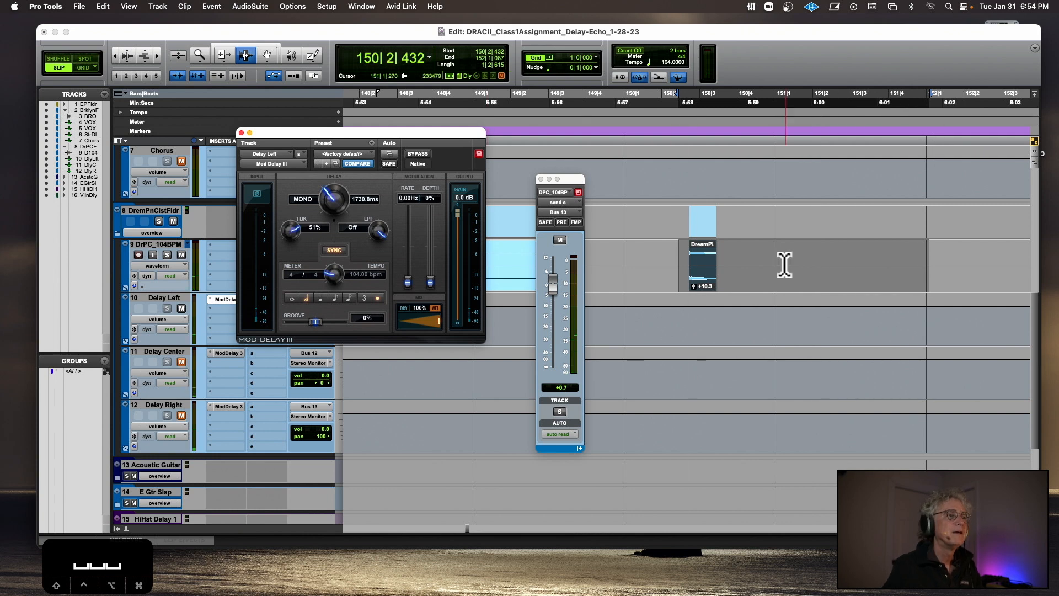
- Set Delay Left's tempo-synced delay to an eighth note with the dotted option off
click(688, 259)
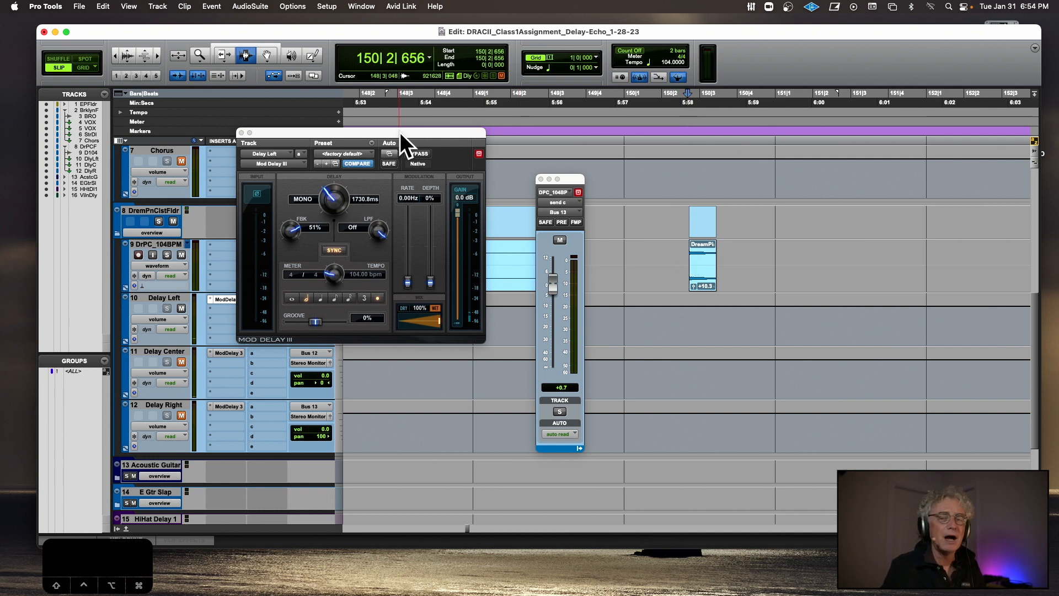
drag(400, 133, 419, 125)
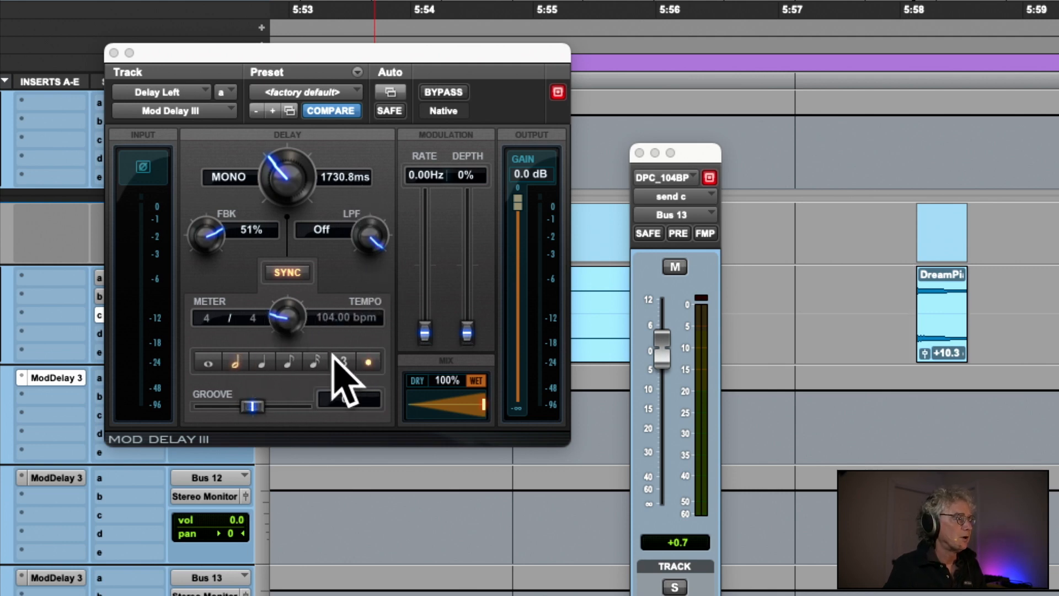
click(288, 362)
click(369, 362)
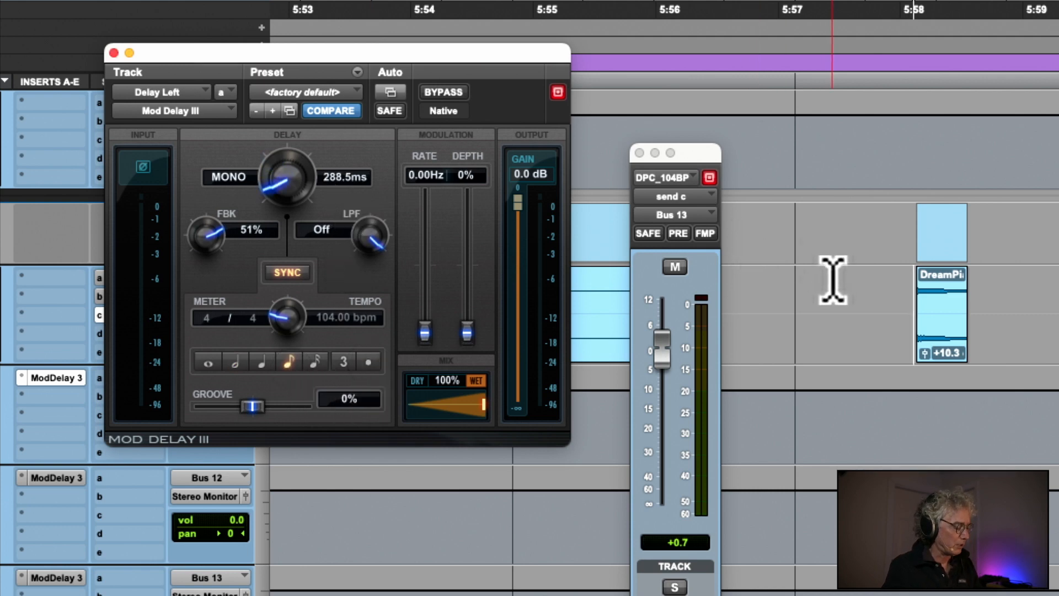
- Play from just before the pasted snippet and raise send C to +12.0 dB
key(r)
key(r)
click(885, 301)
key(space)
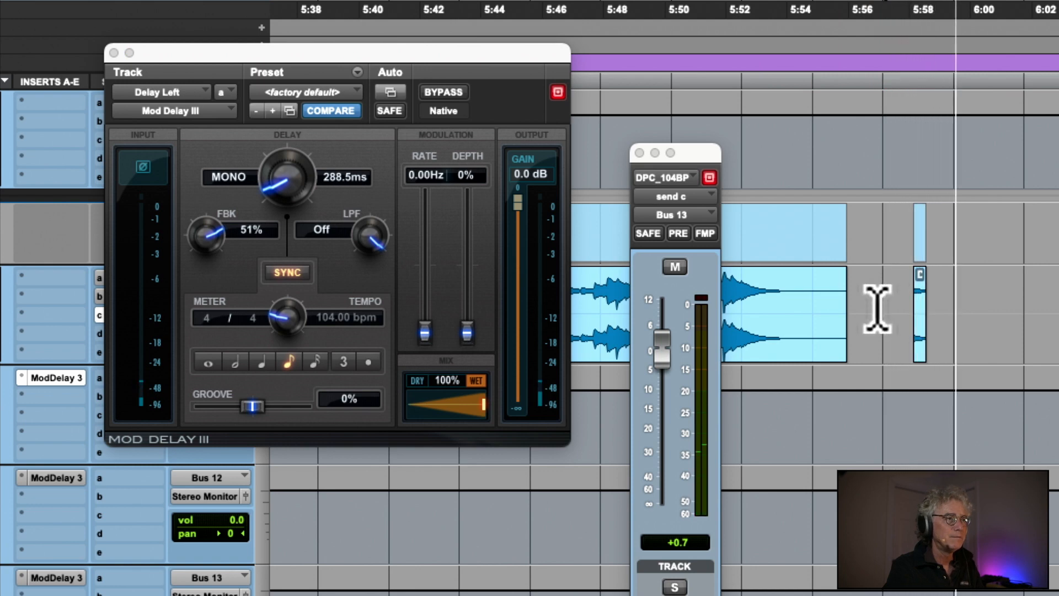
drag(660, 348, 662, 290)
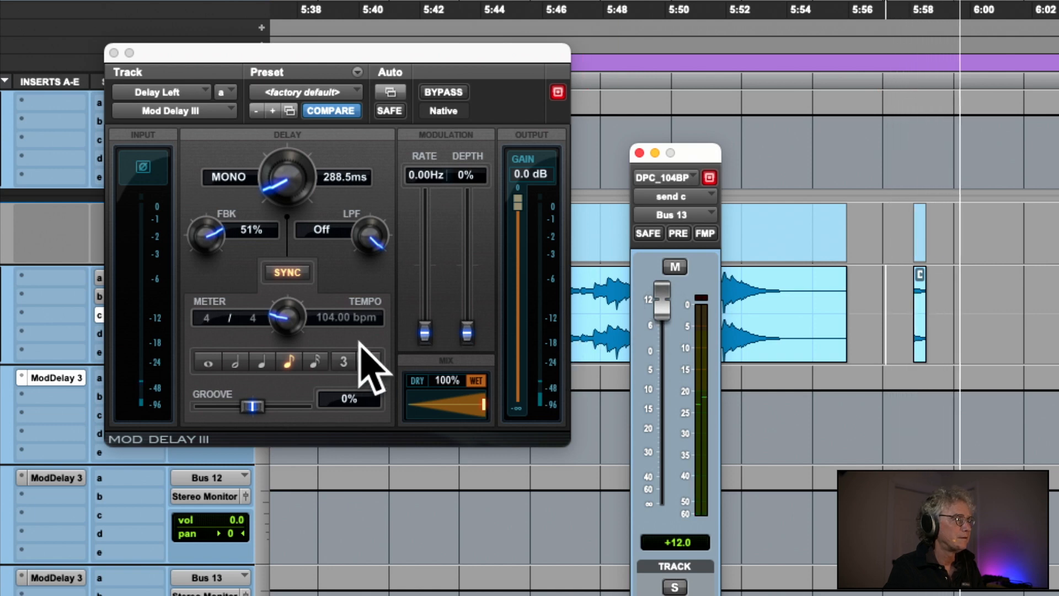
- Try Delay Left's feedback at 75% and 11%, and attempt to enter 0%
drag(214, 246, 205, 224)
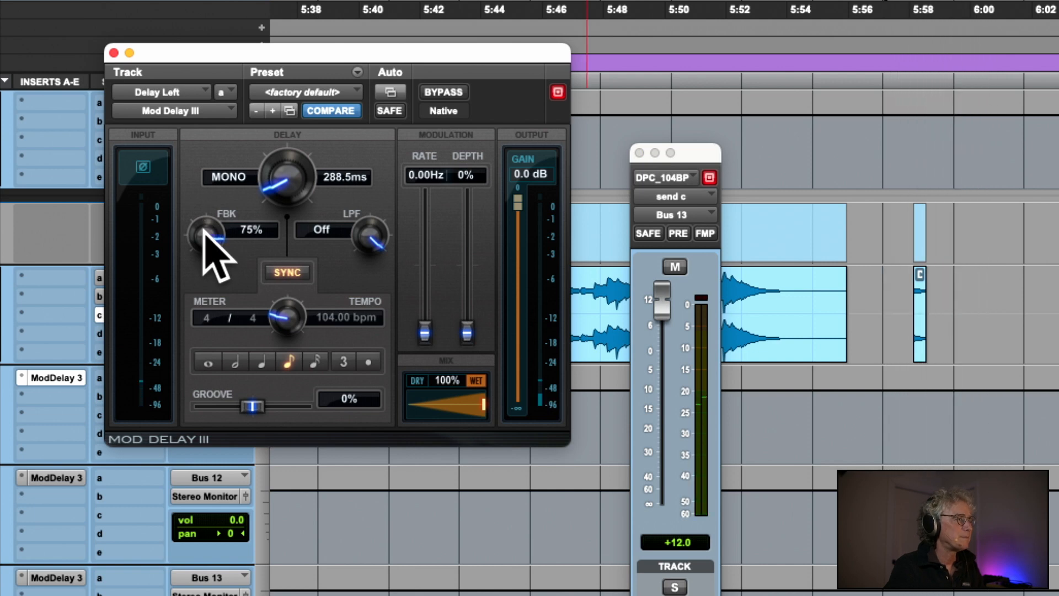
drag(206, 236, 189, 279)
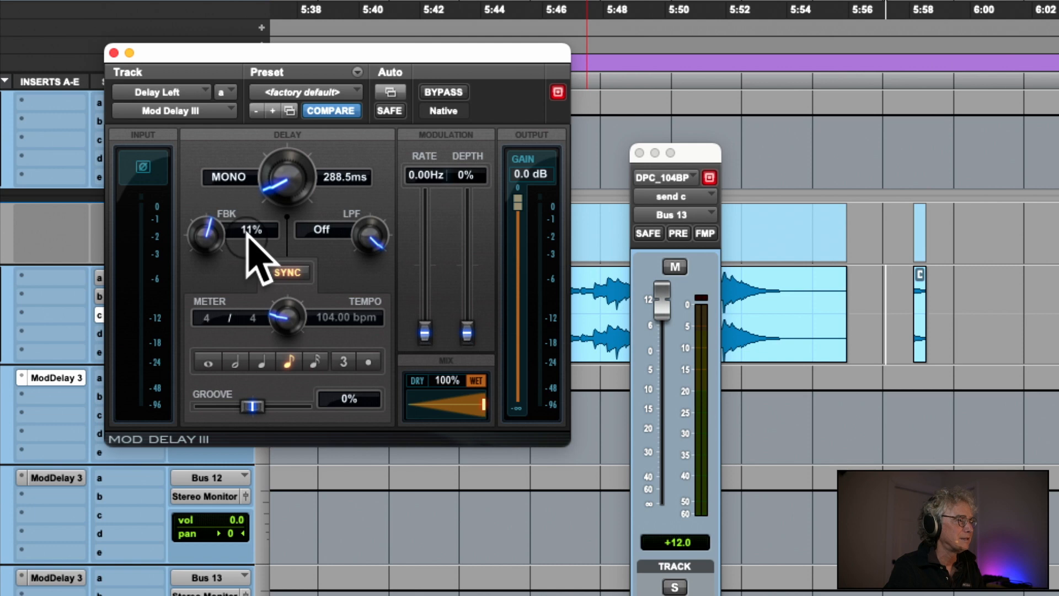
drag(249, 229, 261, 228)
click(251, 230)
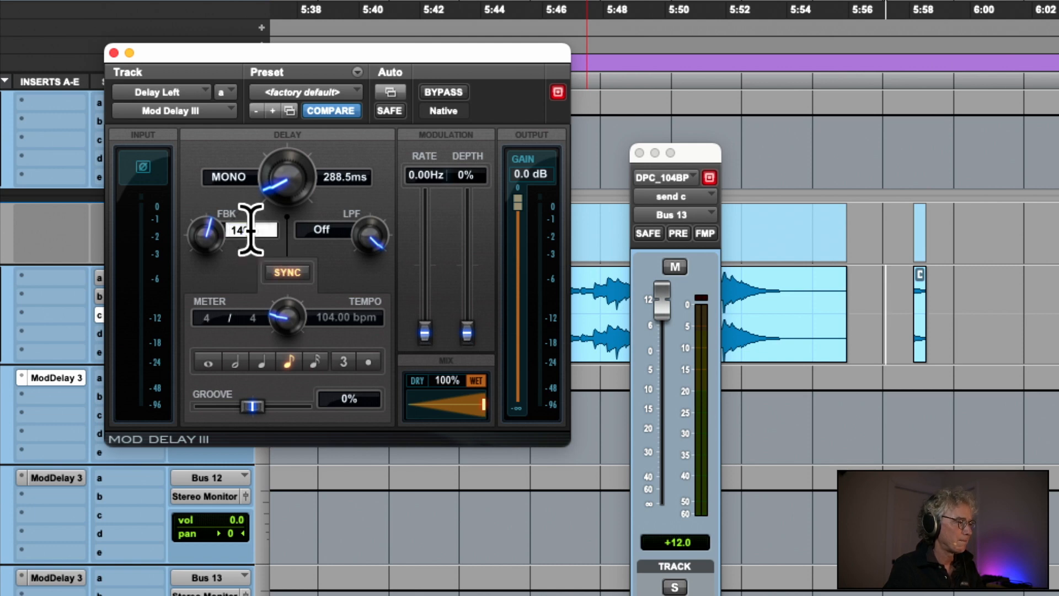
click(251, 229)
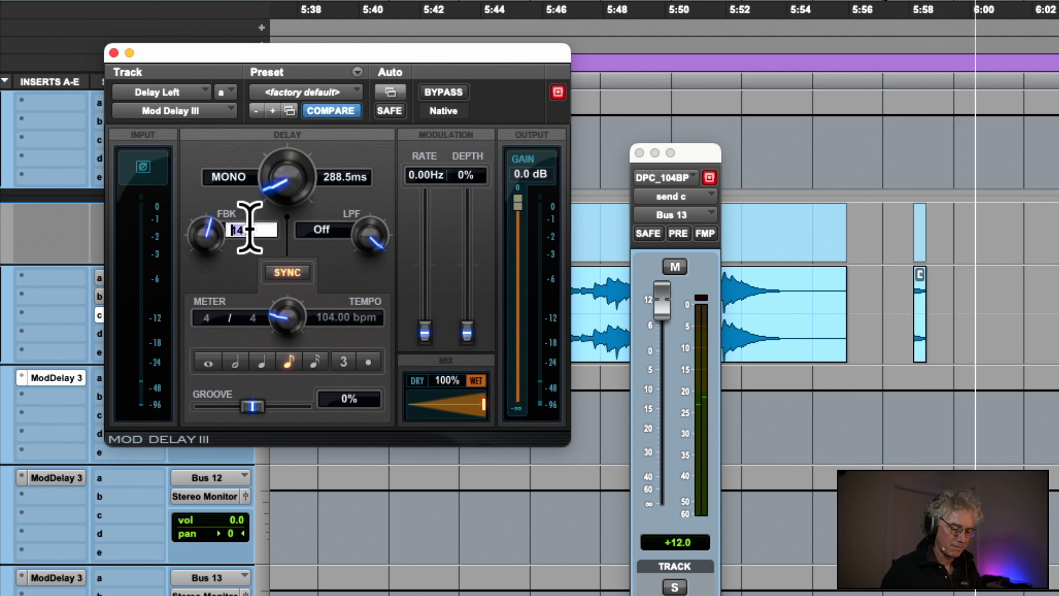
text(0)
key(Return)
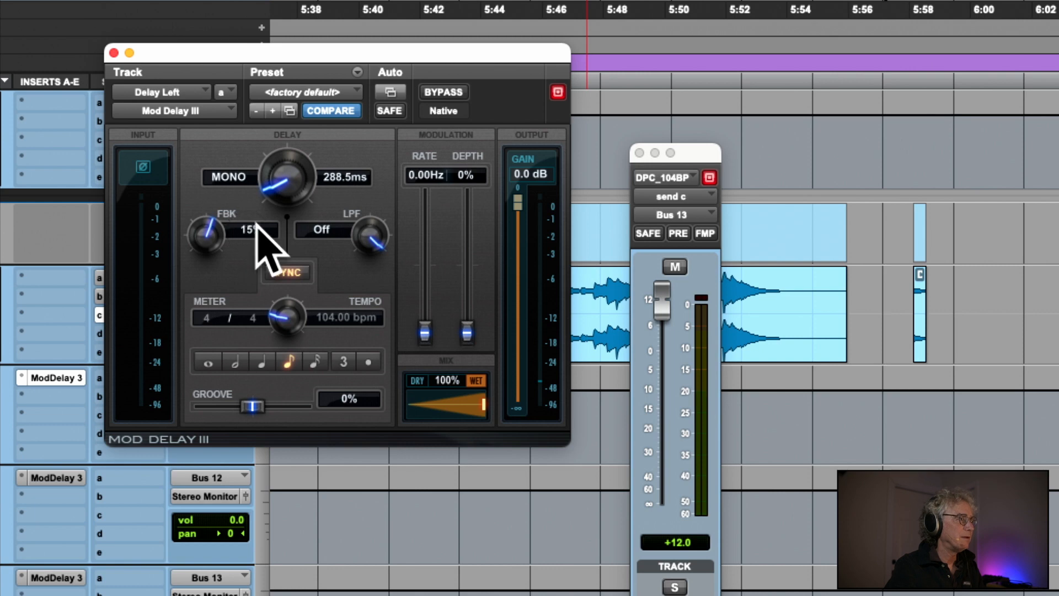
- Set Delay Left's feedback to 50% and audition the snippet's echoes
click(249, 230)
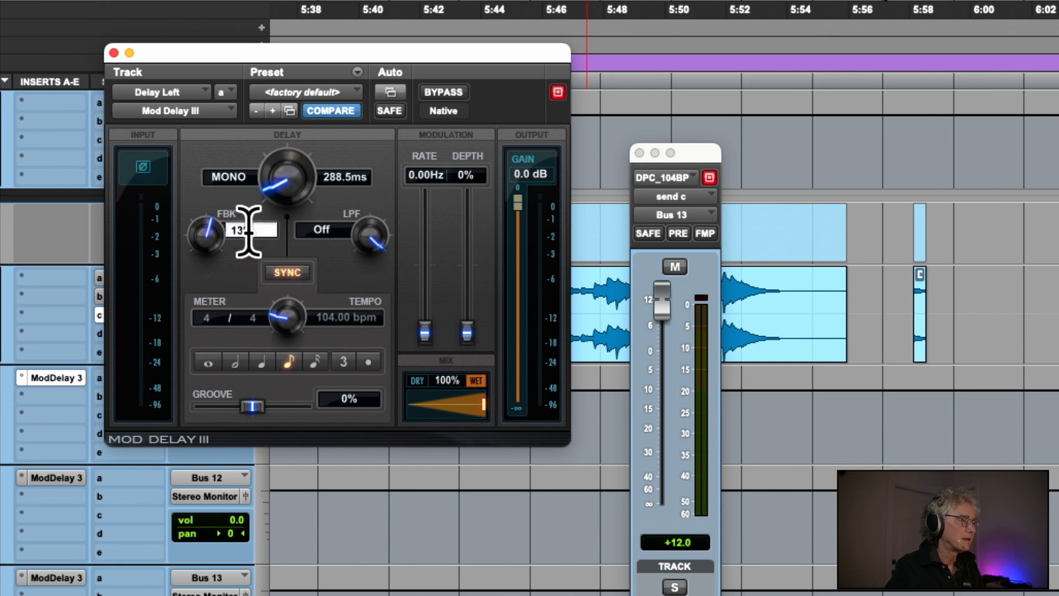
drag(267, 230, 210, 226)
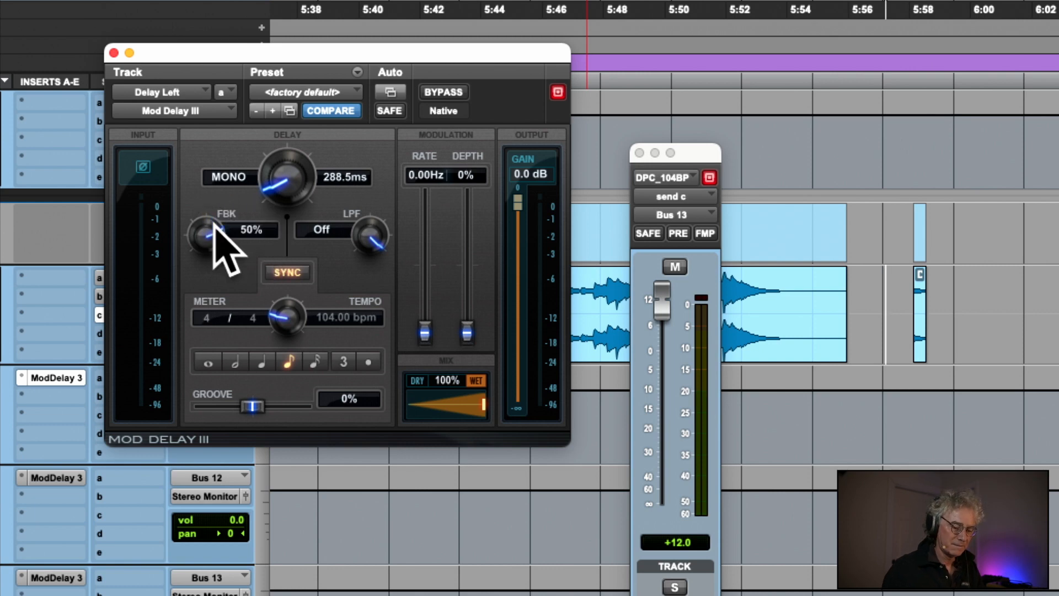
key(space)
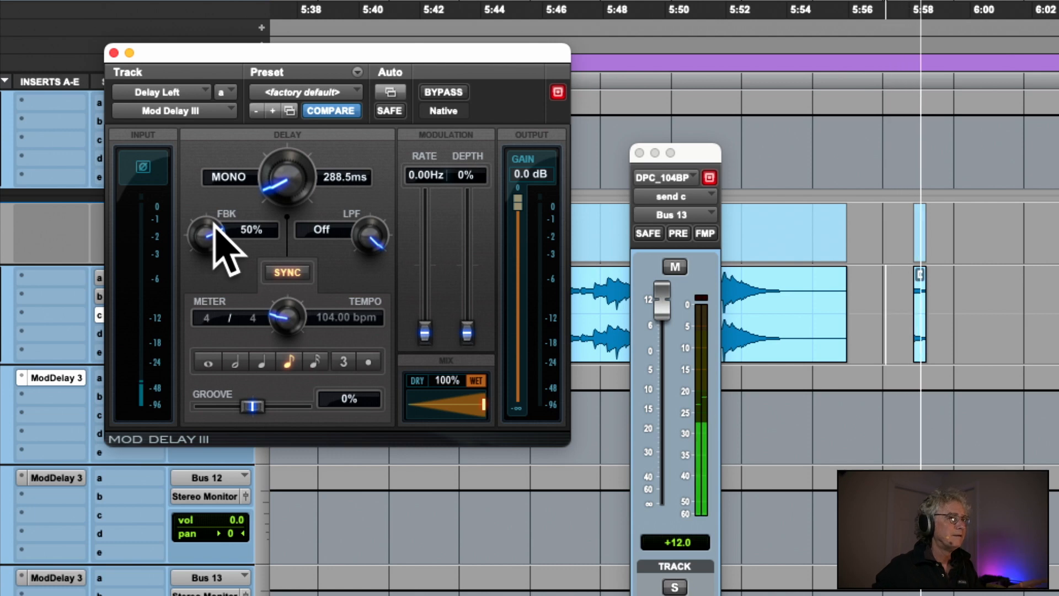